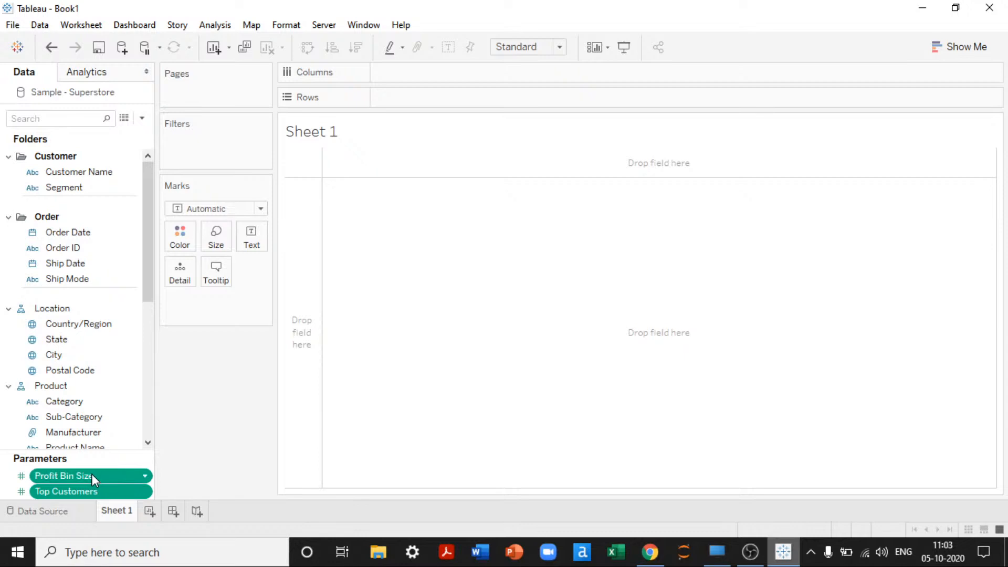
Delete the Profit Bin Size and Top Customers parameters, accepting the effect on dependent fields
right_click(92, 473)
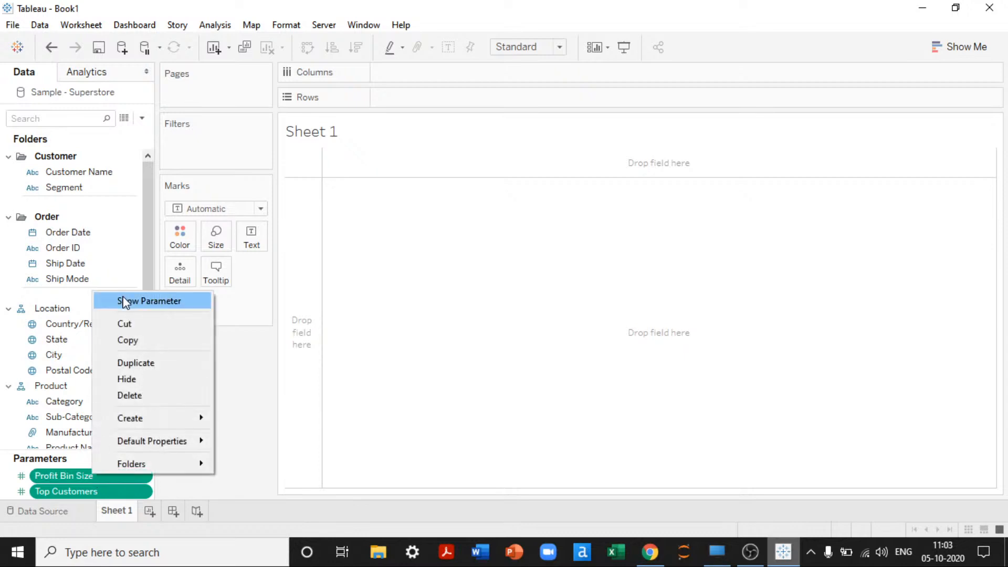
click(128, 394)
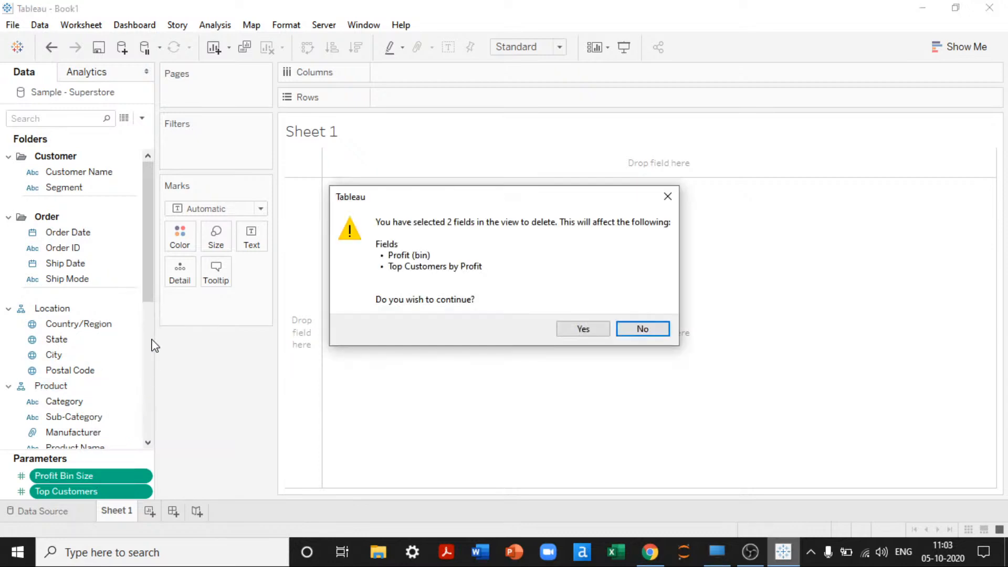
click(584, 331)
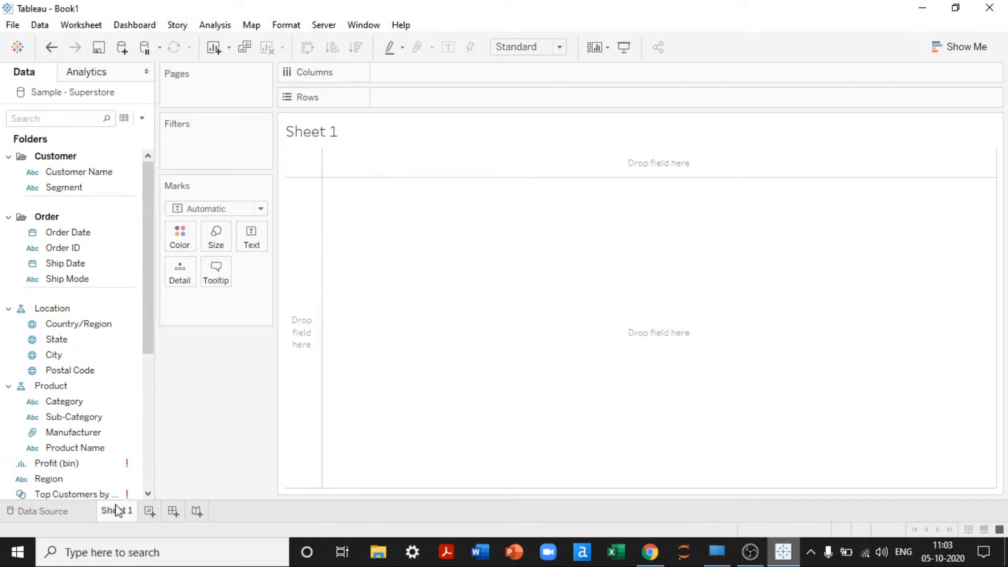
Delete the invalid Profit (bin) field and Top Customers by Profit set from the data source's field list
scroll(97, 419, down, 4)
click(82, 314)
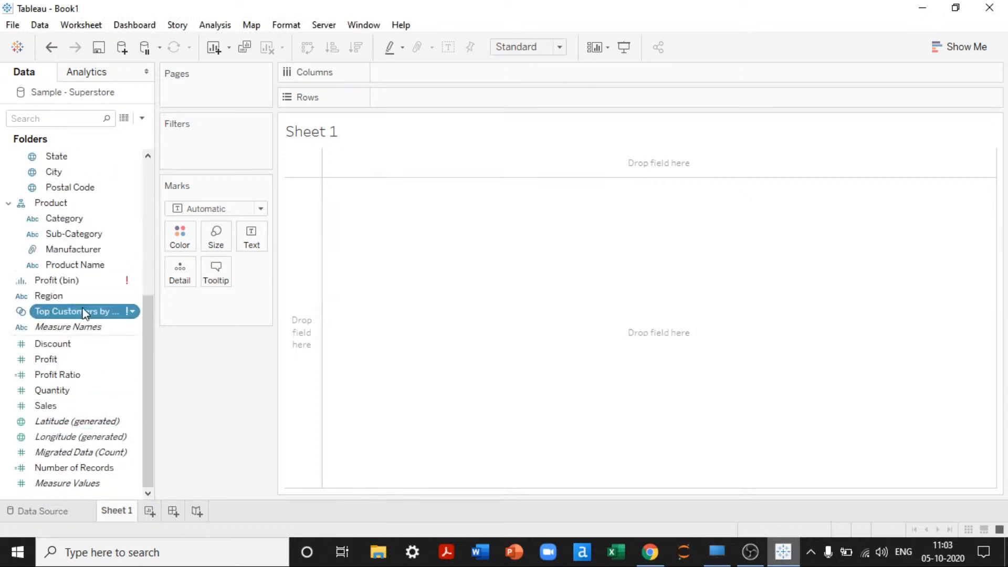
ctrl+click(72, 282)
right_click(73, 286)
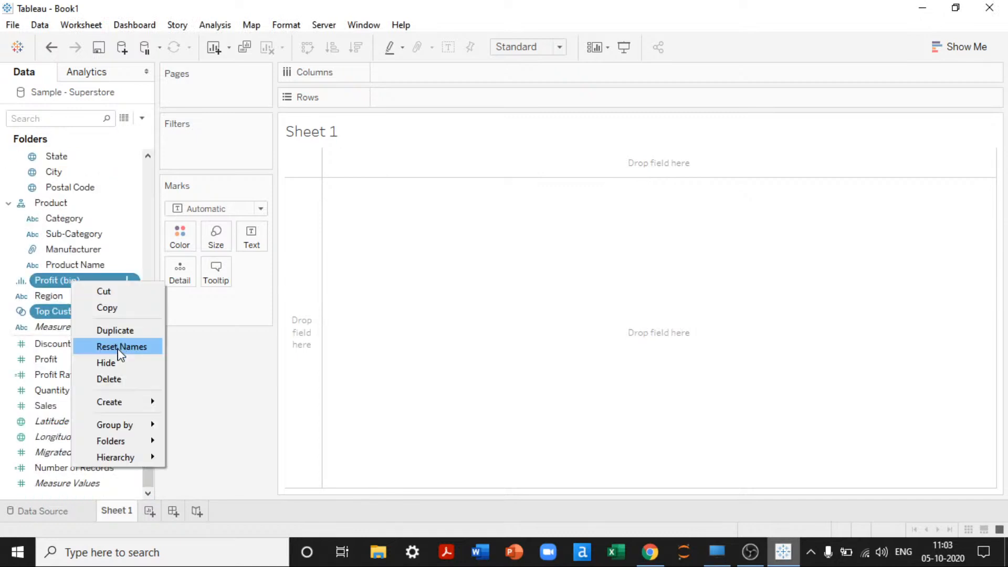
click(118, 379)
drag(144, 280, 149, 137)
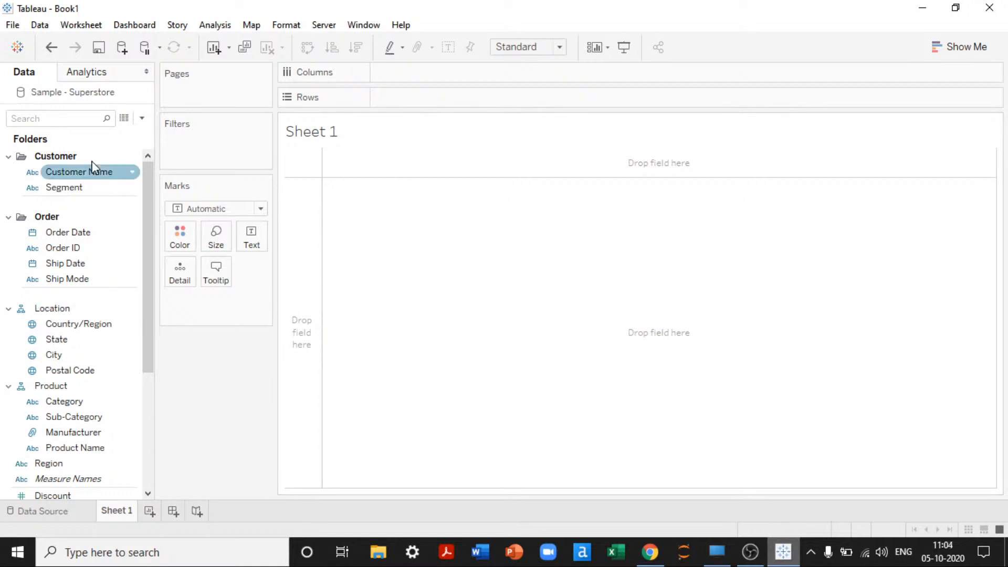
click(87, 189)
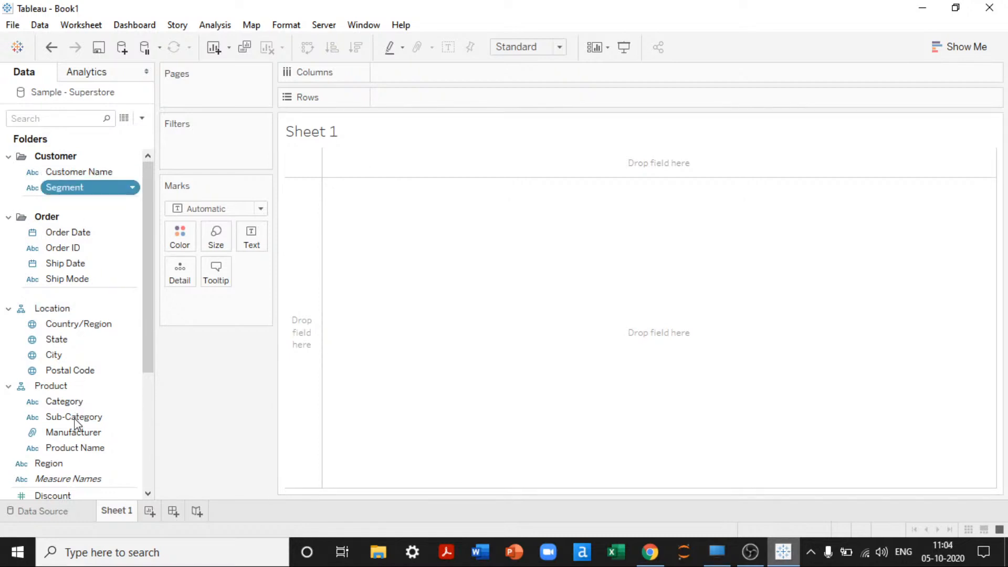
double_click(67, 192)
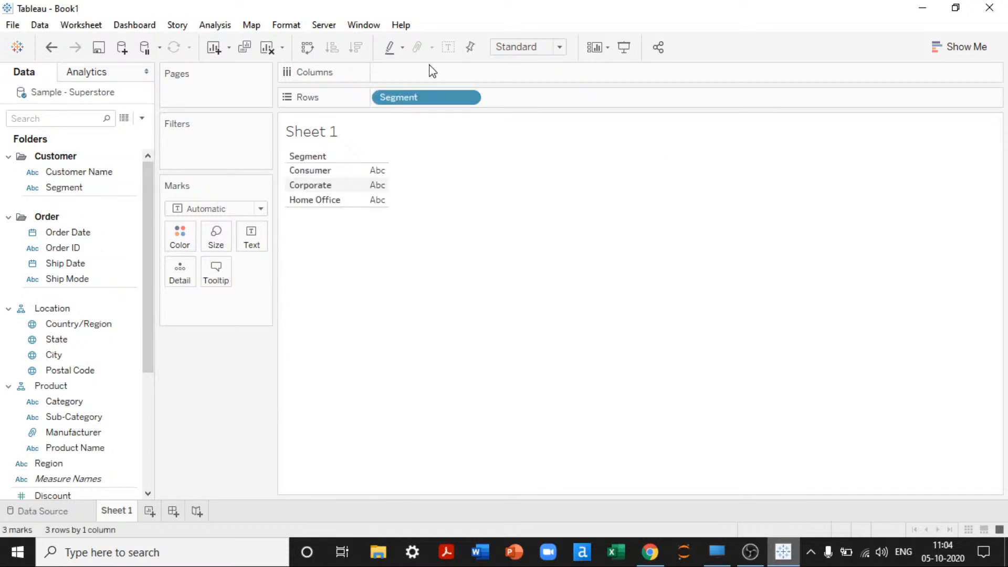
drag(414, 100, 79, 412)
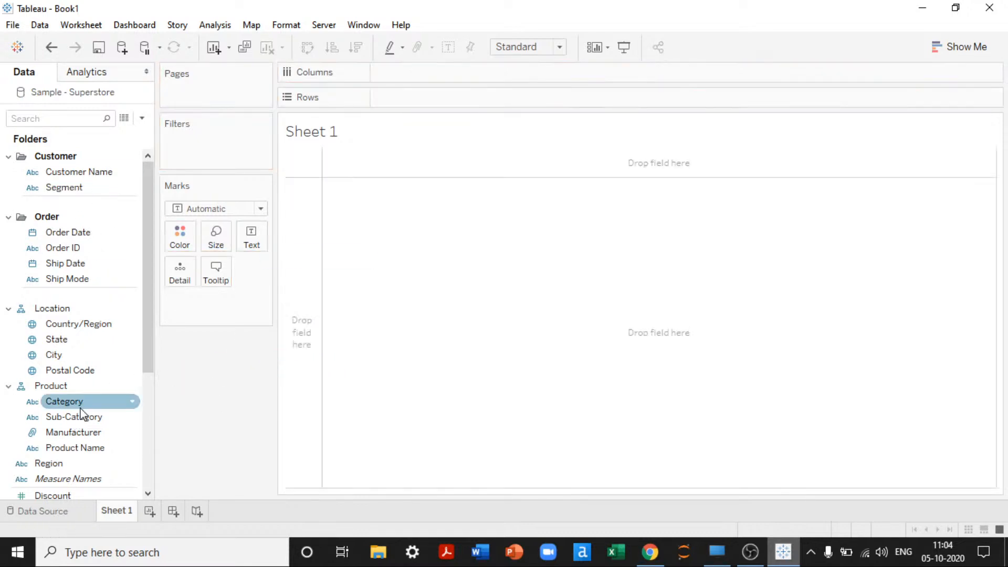
Build a text table of Sales by Sub-Category with Sub-Category on rows, and hide the field labels for rows
click(77, 417)
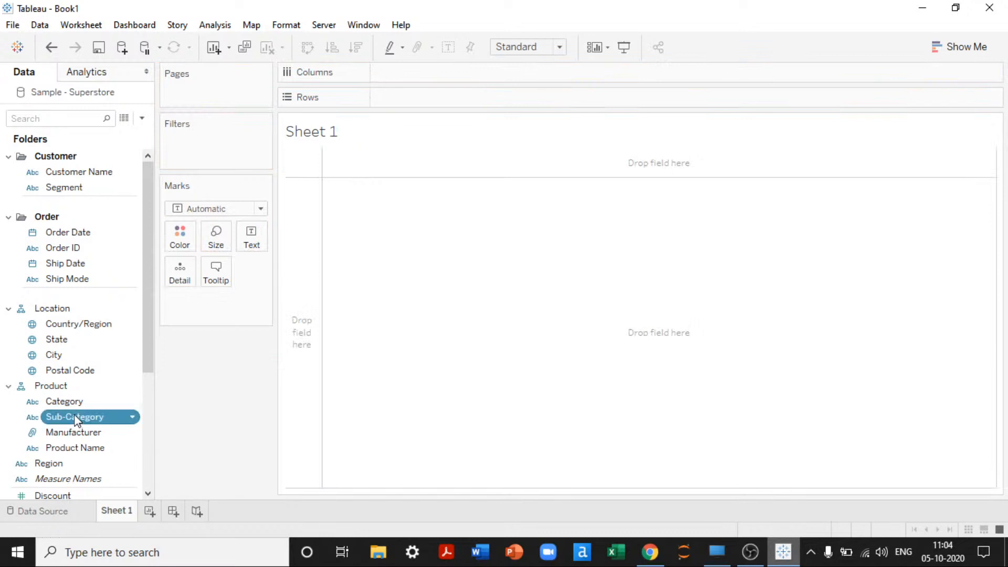
double_click(74, 416)
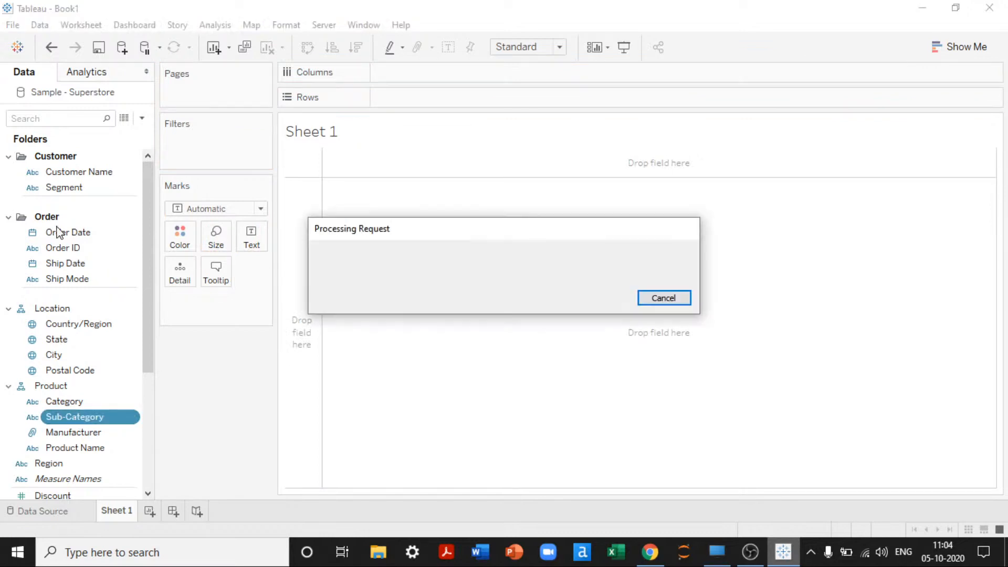
scroll(55, 226, down, 5)
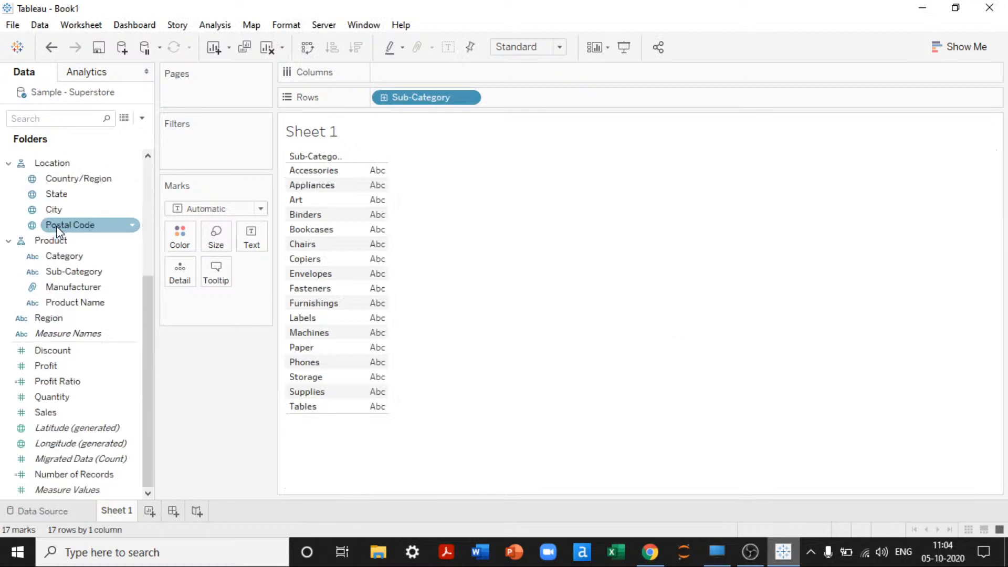
drag(45, 412, 311, 162)
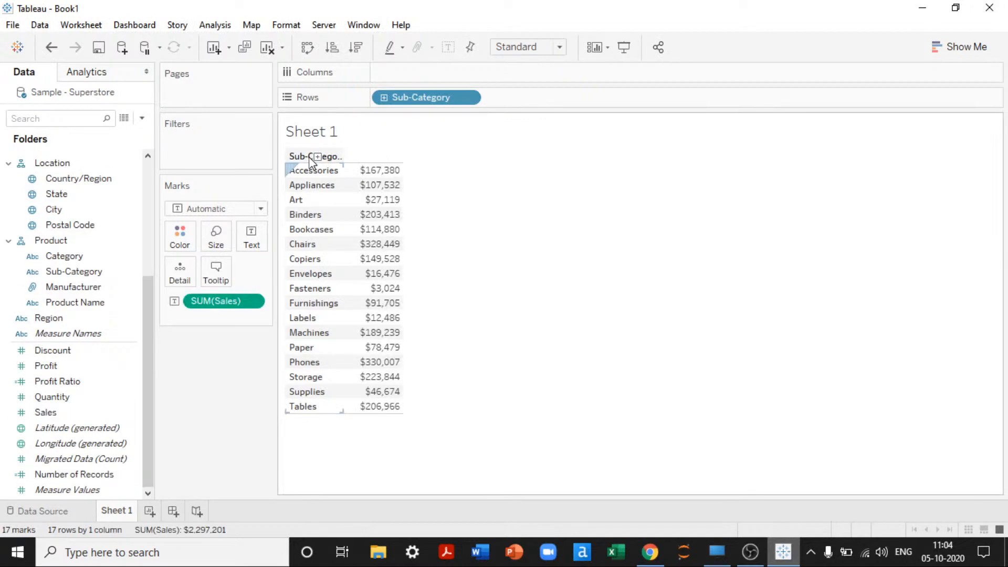
right_click(309, 158)
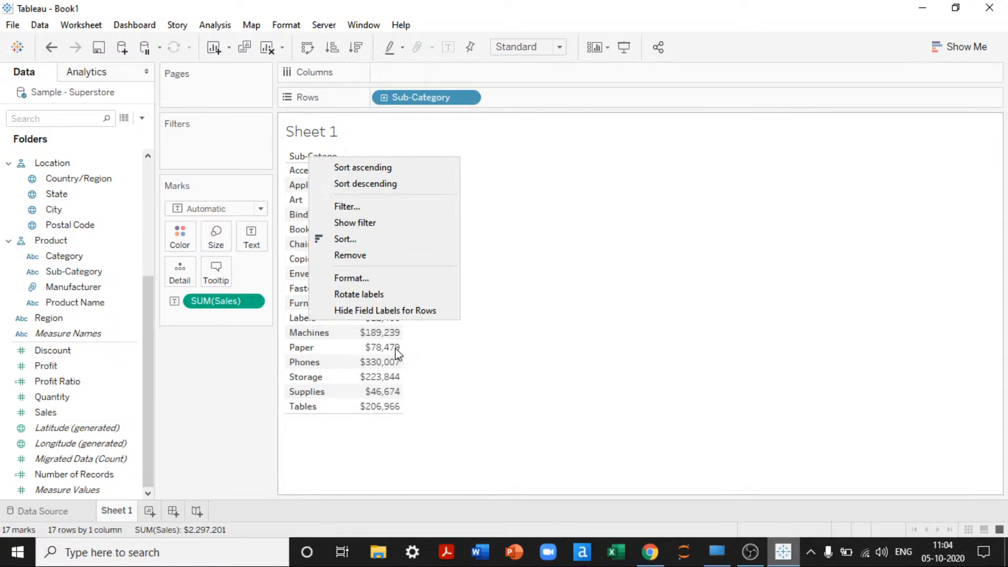
click(379, 311)
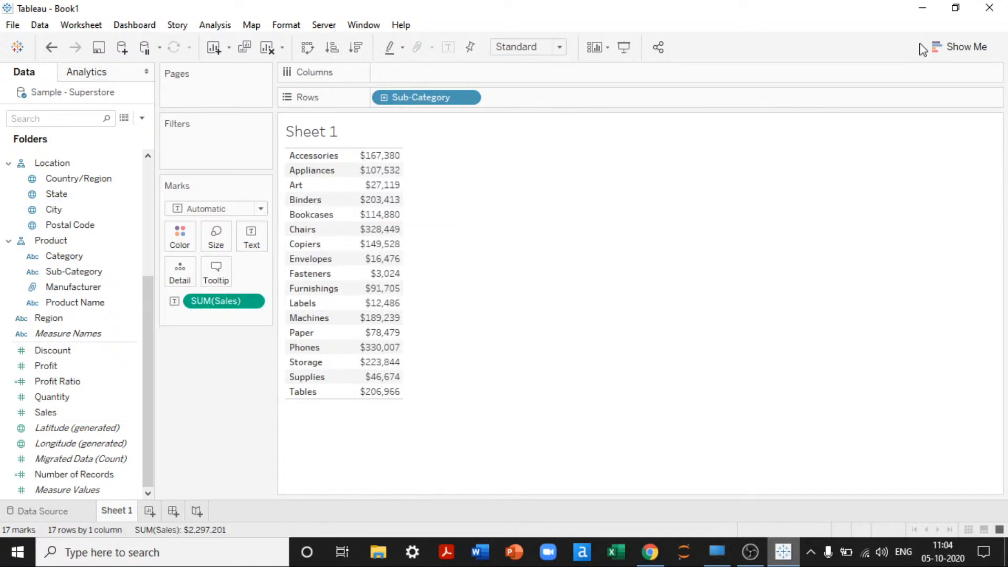
Convert the table to a vertical bar chart with Sub-Category on columns and Sales on rows, fitted to Entire View with no bars selected
click(924, 48)
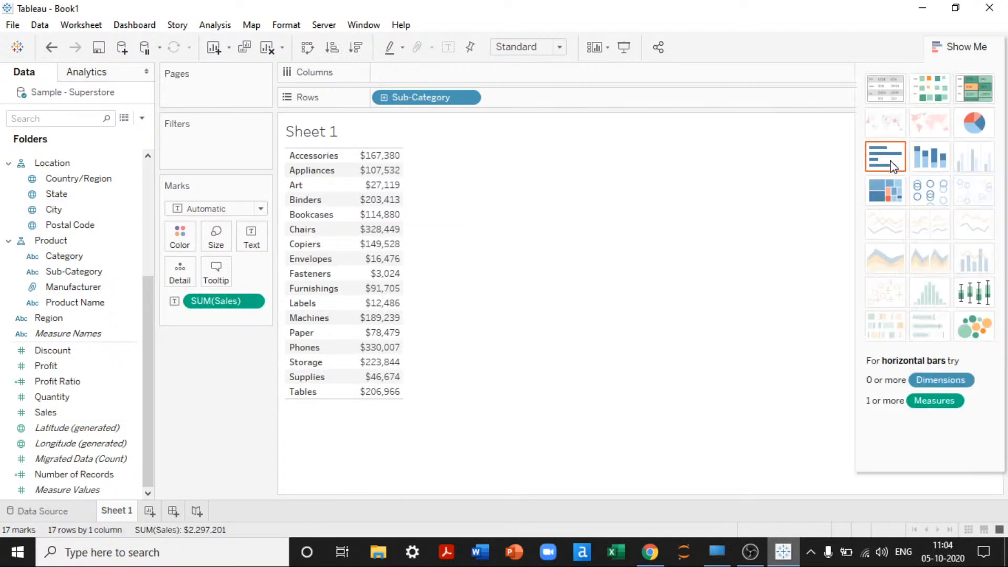
click(891, 166)
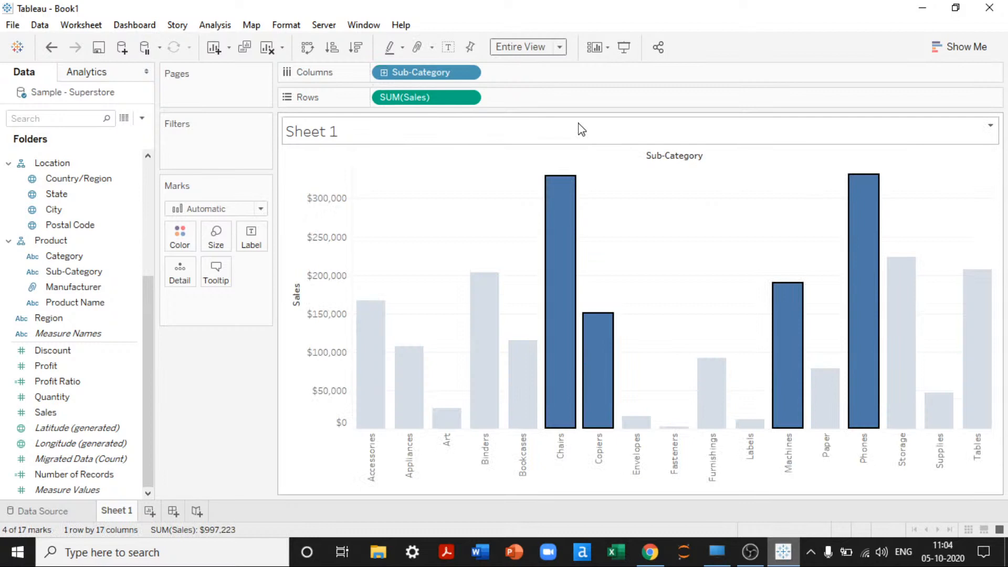
mouse_move(565, 237)
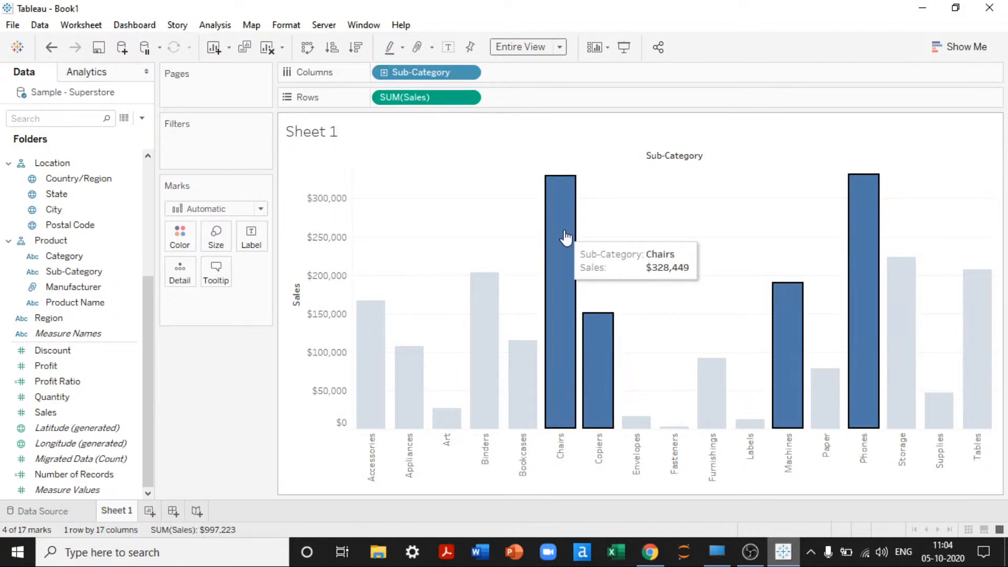
click(724, 233)
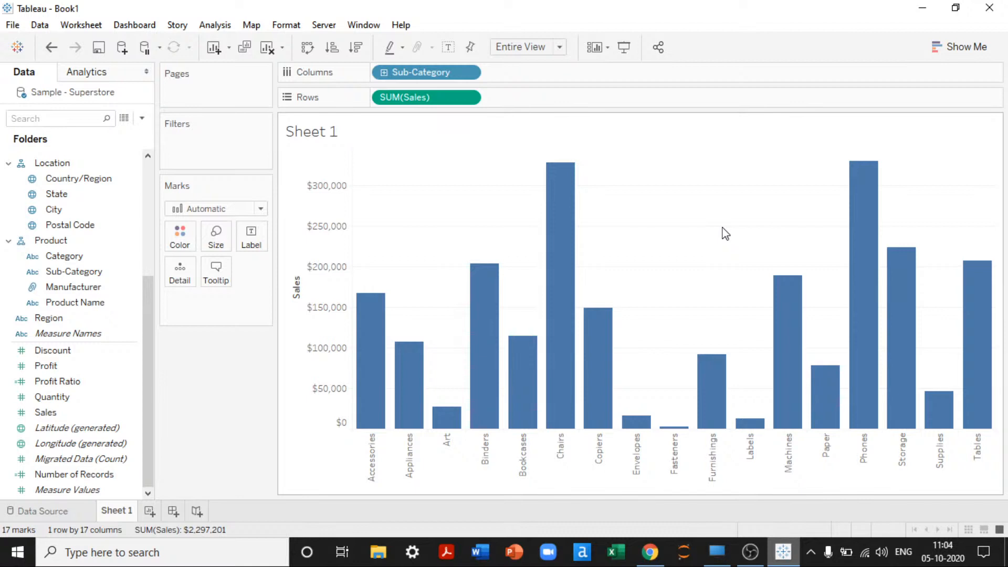
Add Quantity to rows after Sales as a separate bar chart and show mark labels on all bars
click(58, 397)
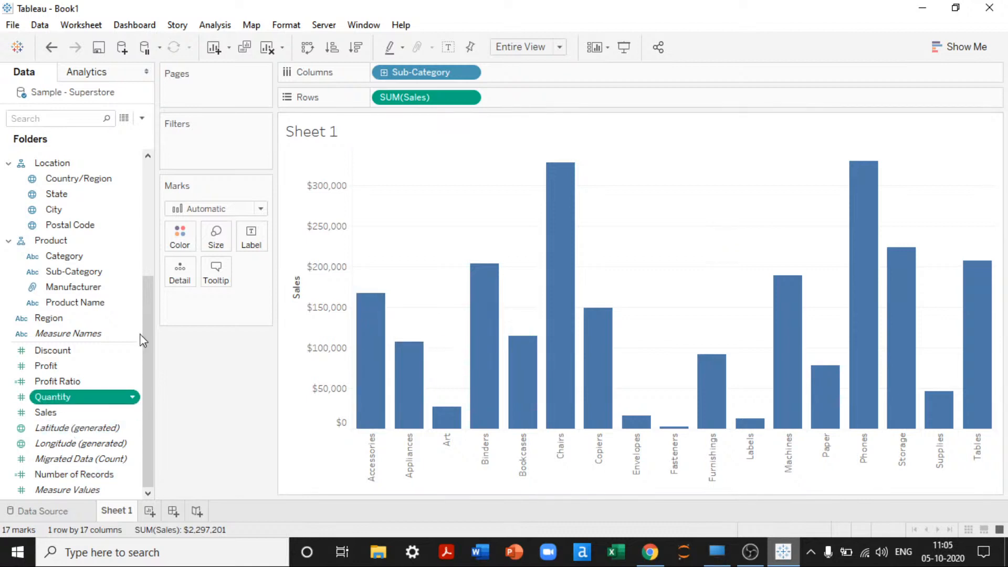
drag(84, 397, 511, 92)
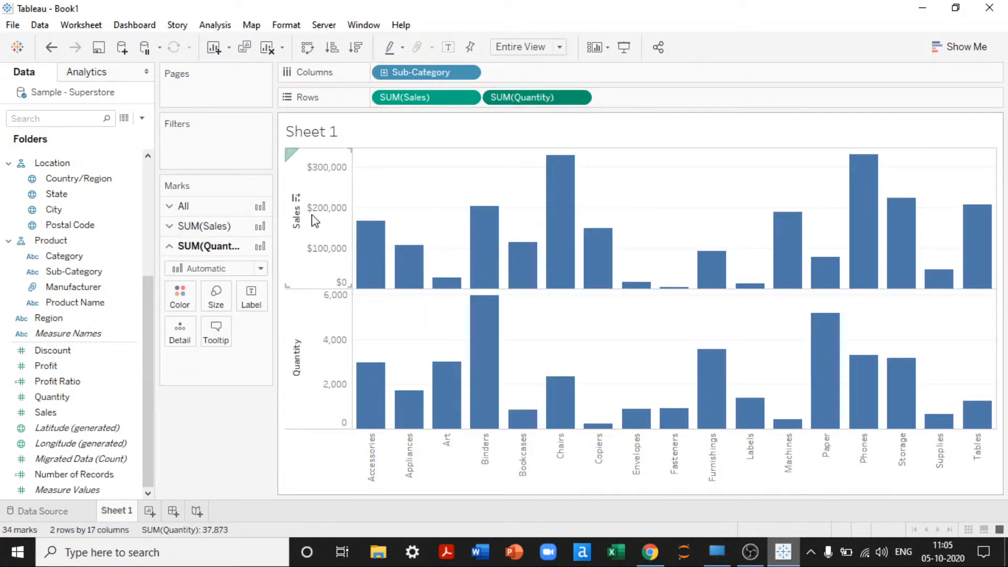
click(447, 48)
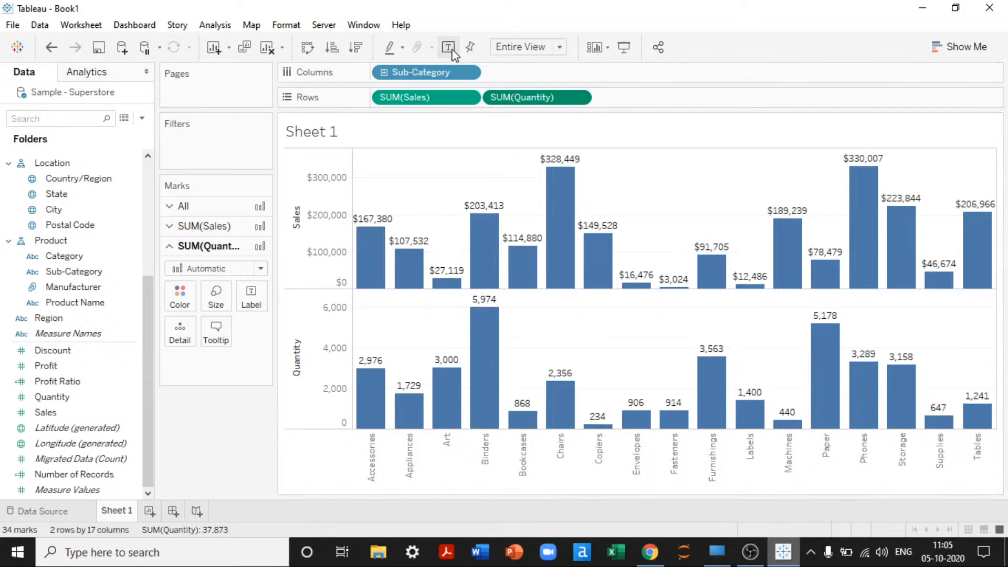
mouse_move(427, 281)
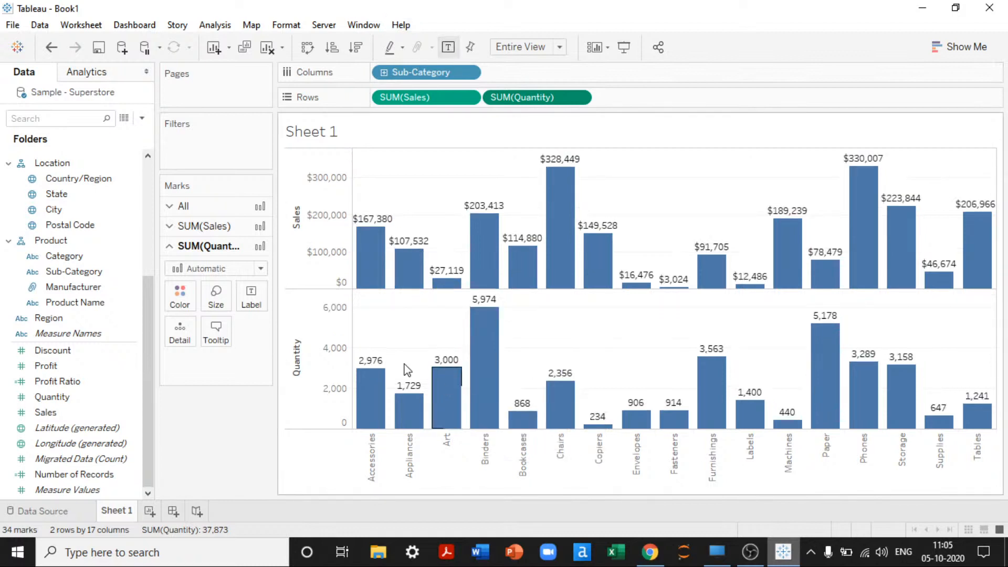
mouse_move(381, 372)
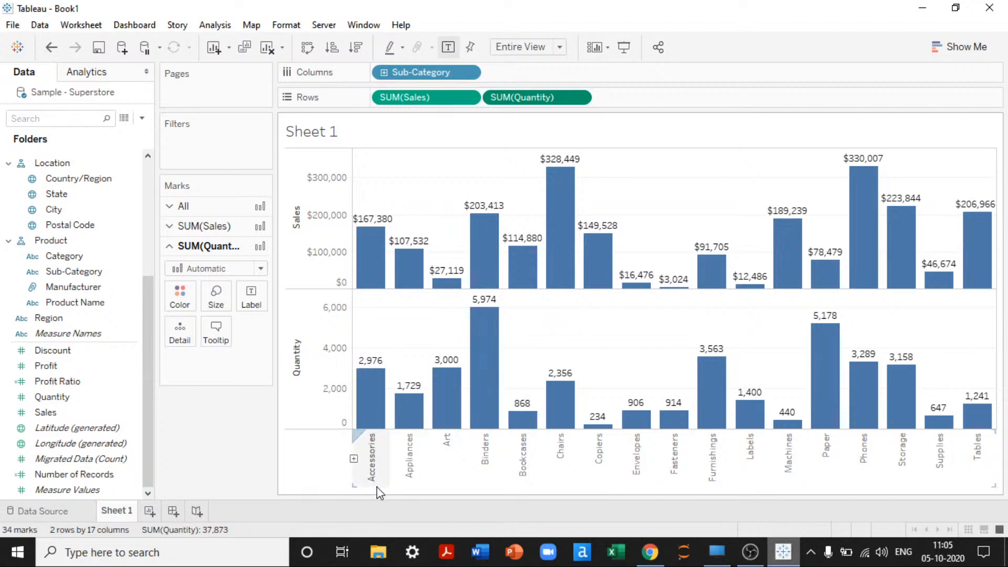
mouse_move(389, 284)
Launch Epic Pen from the desktop and return to the Tableau workbook
key(super+d)
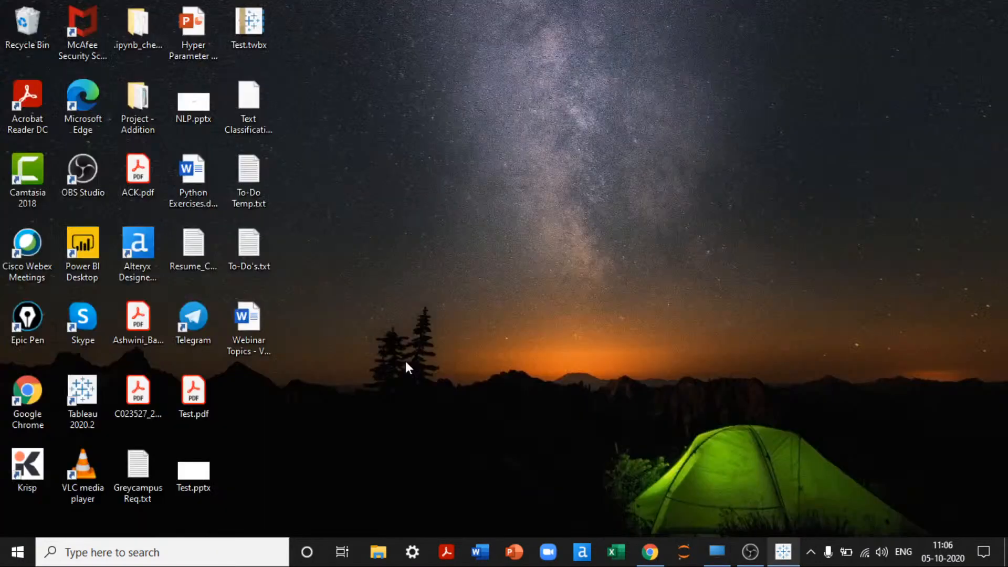
double_click(26, 321)
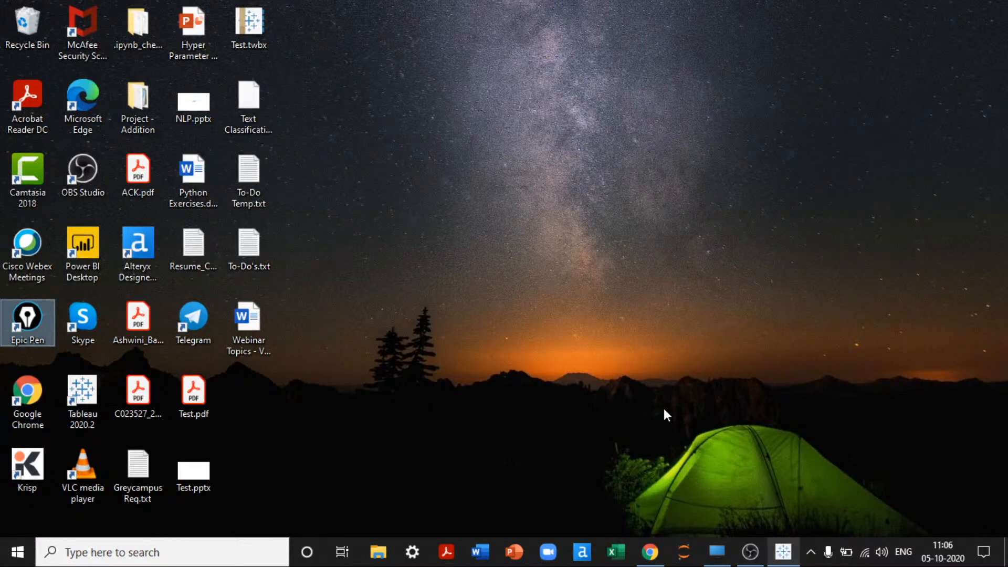
key(super+d)
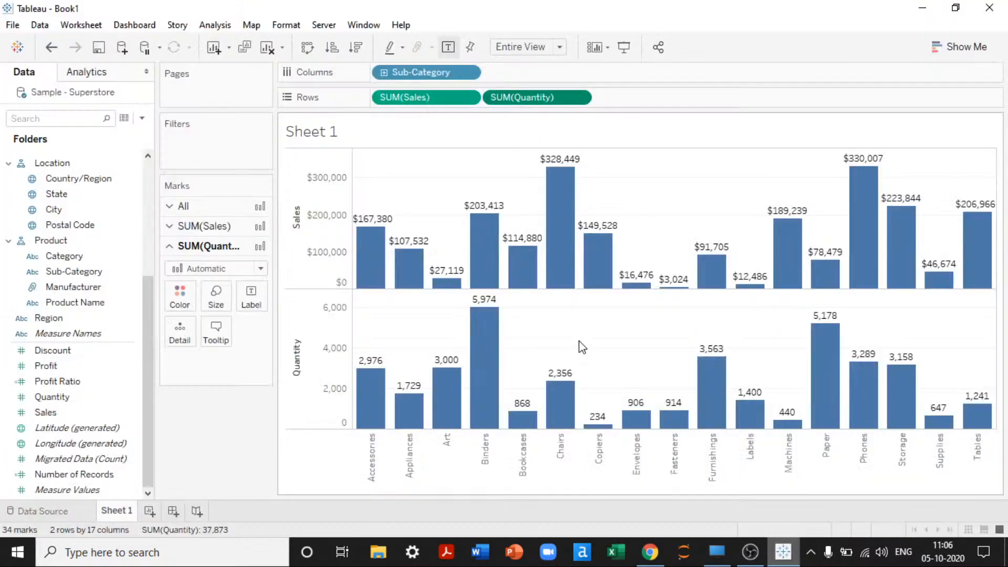
Rename Sheet 1 as "Individual Axis"
double_click(125, 512)
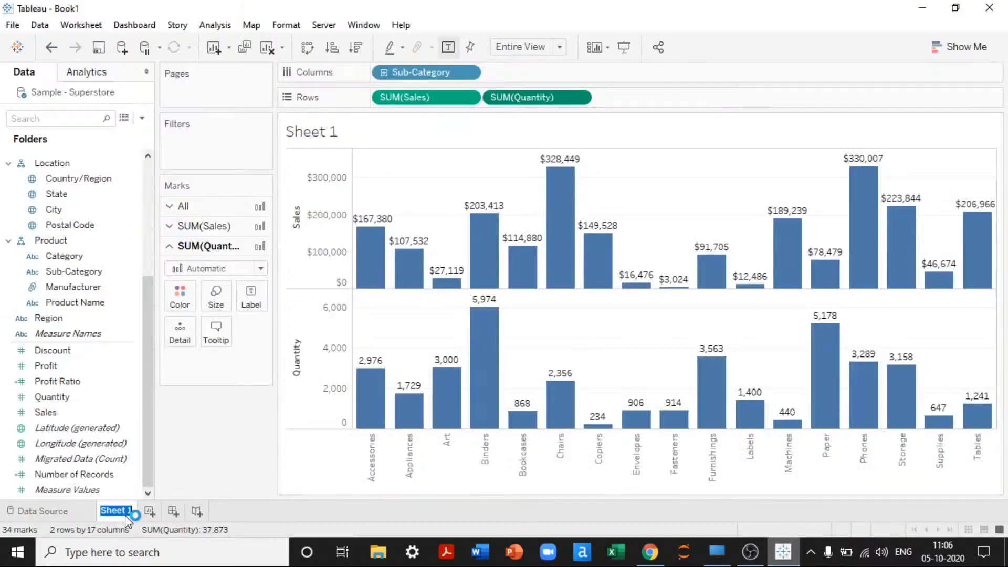
text(Indvi)
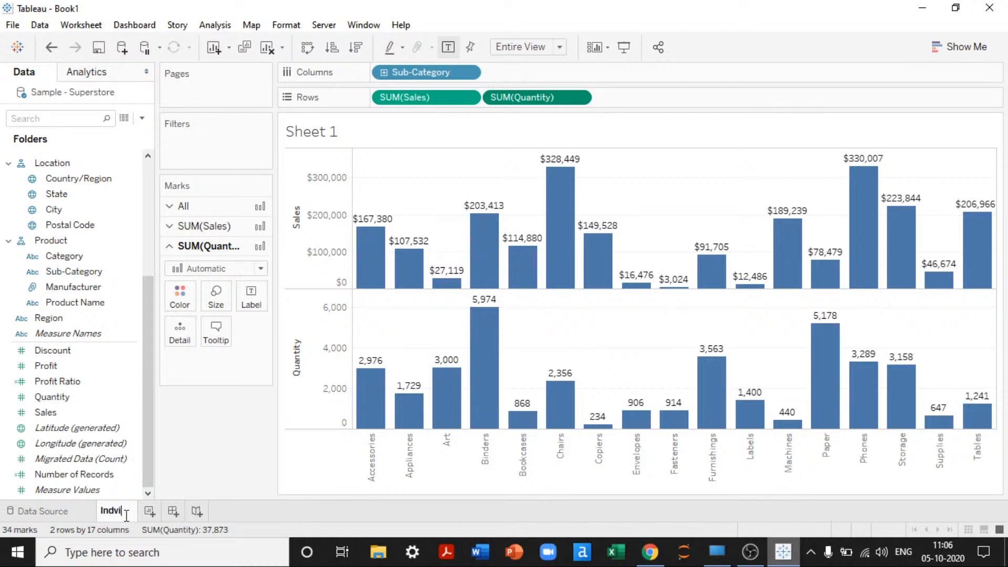
key(BackSpace)
key(BackSpace)
text(ividual Axis)
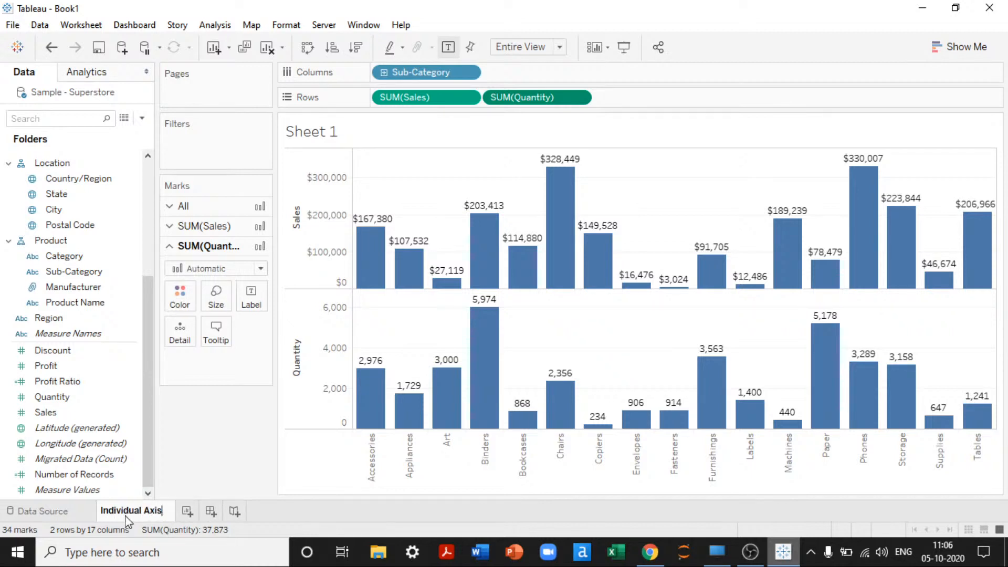
key(Return)
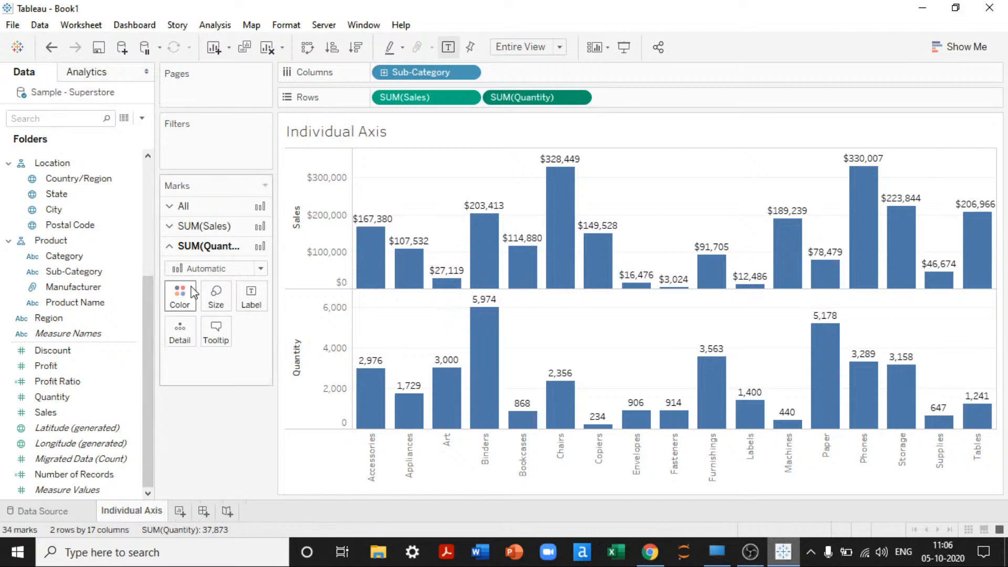
Examine the separate Marks cards for SUM(Sales) and SUM(Quantity), and open the worksheet's font formatting
click(203, 227)
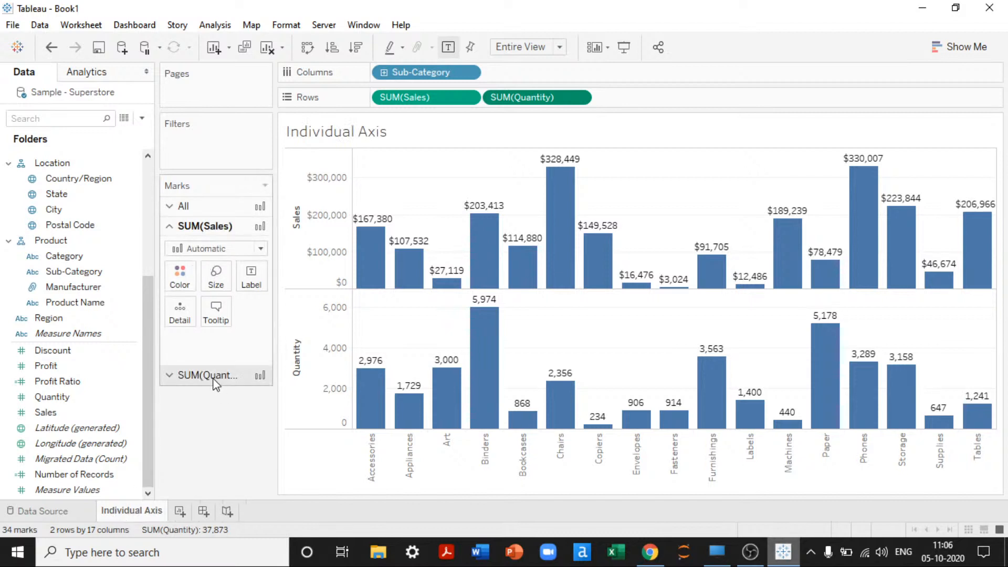
click(212, 375)
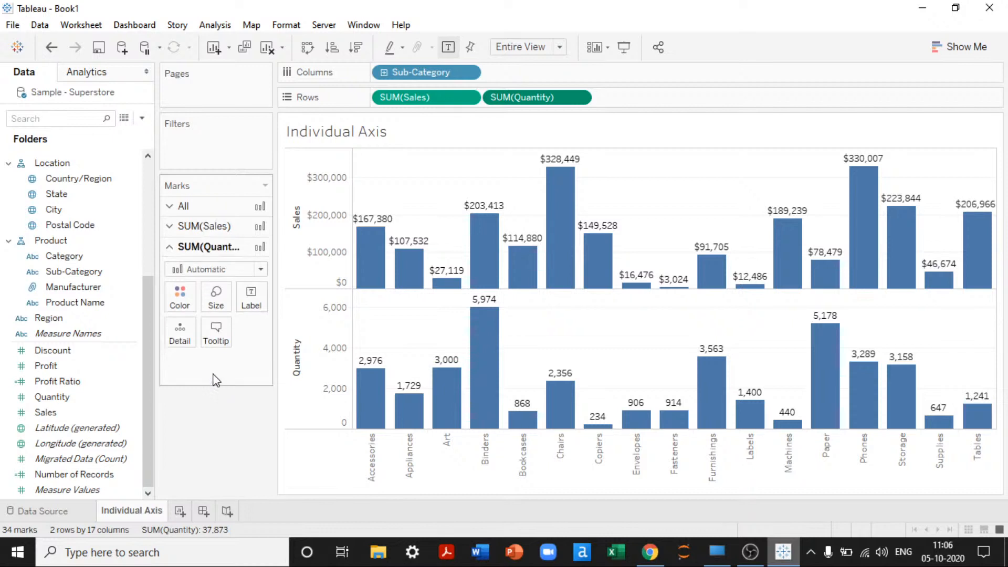
click(201, 226)
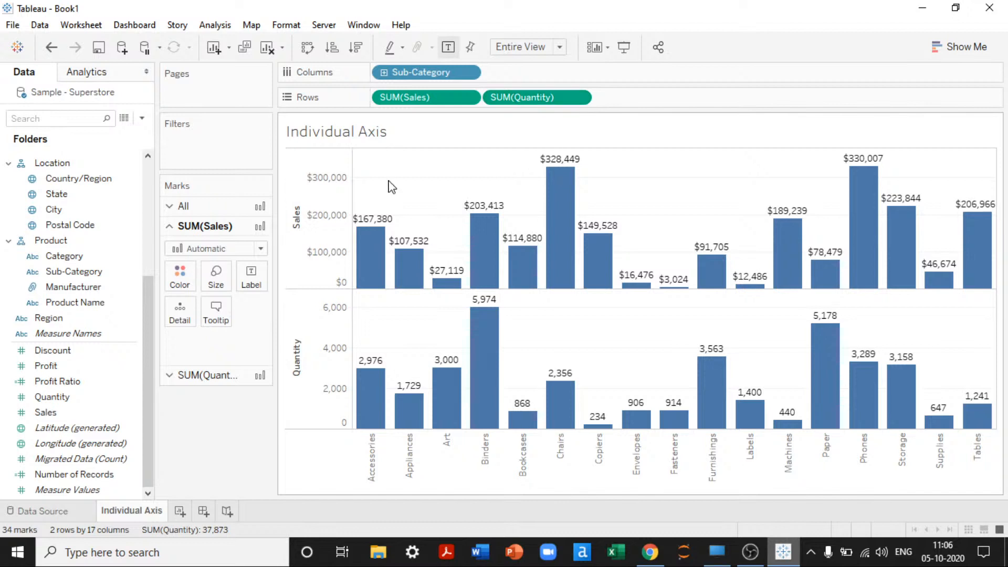
right_click(388, 186)
key(Escape)
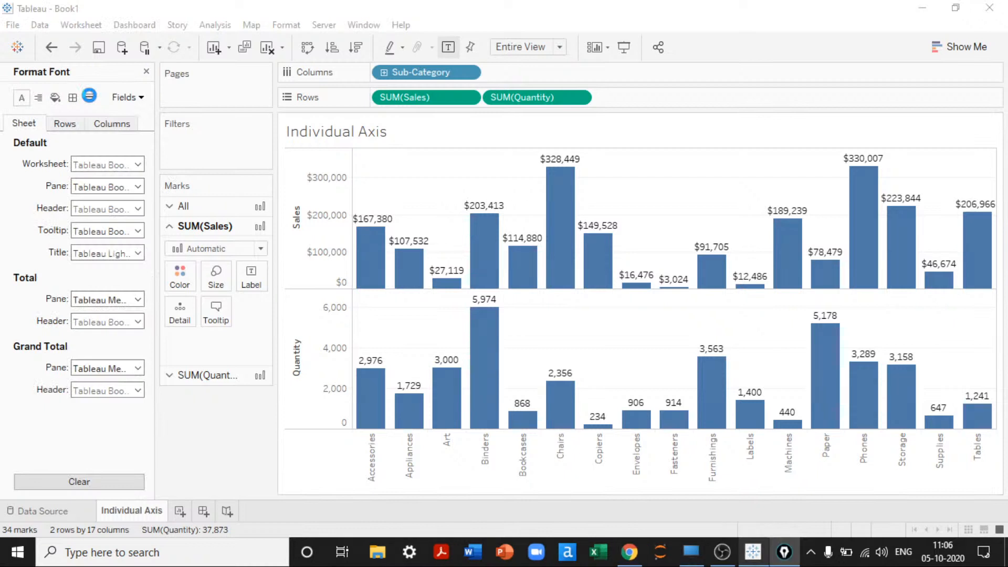
Switch to Epic Pen, move its toolbar to the screen's right edge and turn on the whiteboard
click(478, 321)
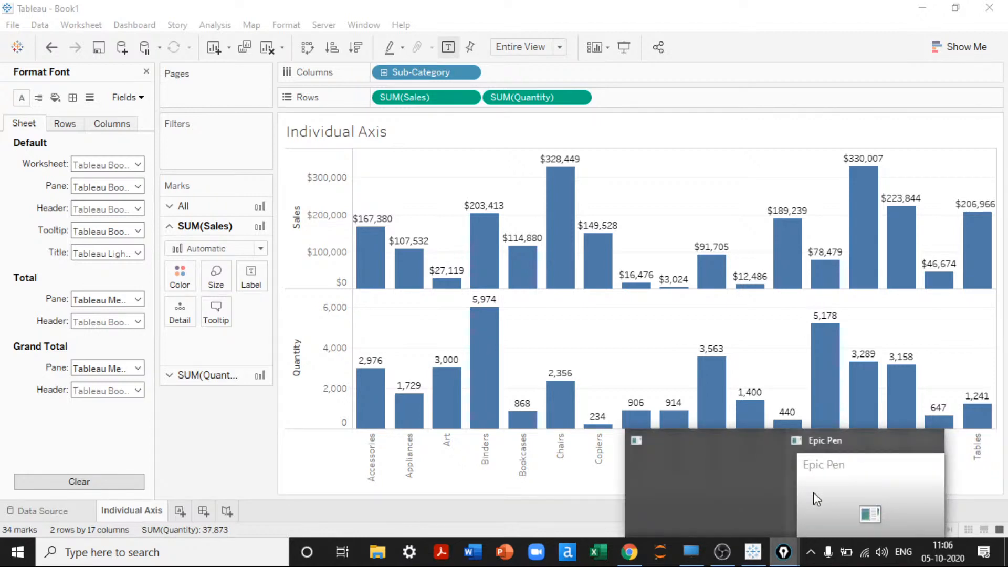
click(816, 498)
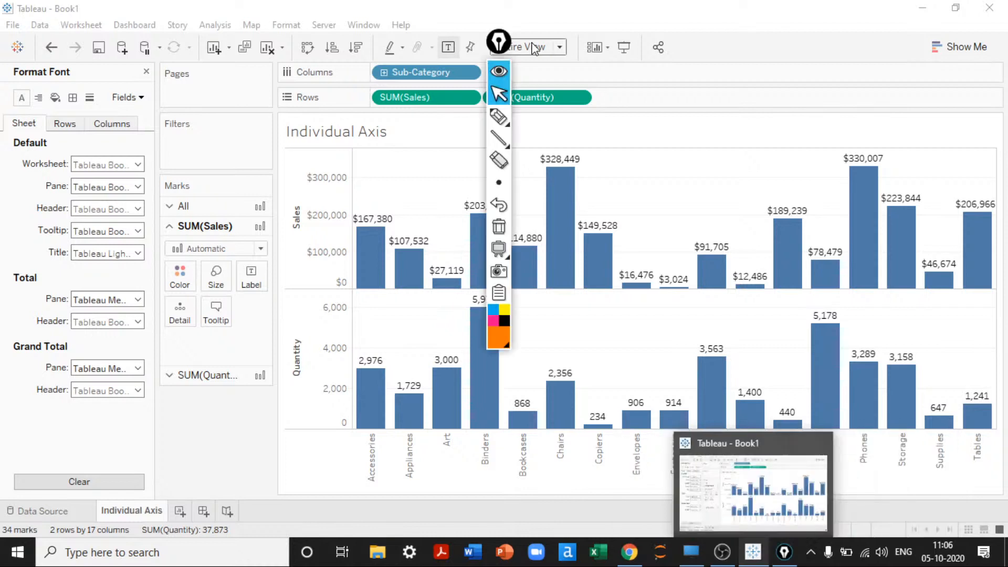
drag(513, 48, 999, 138)
click(985, 338)
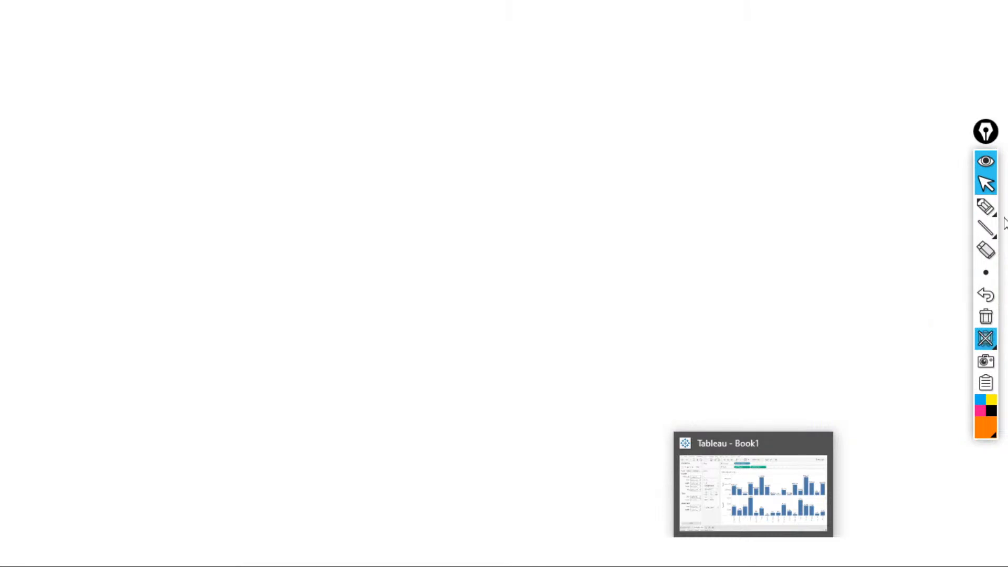
Select the line shape in black with the thinnest brush size
mouse_move(986, 226)
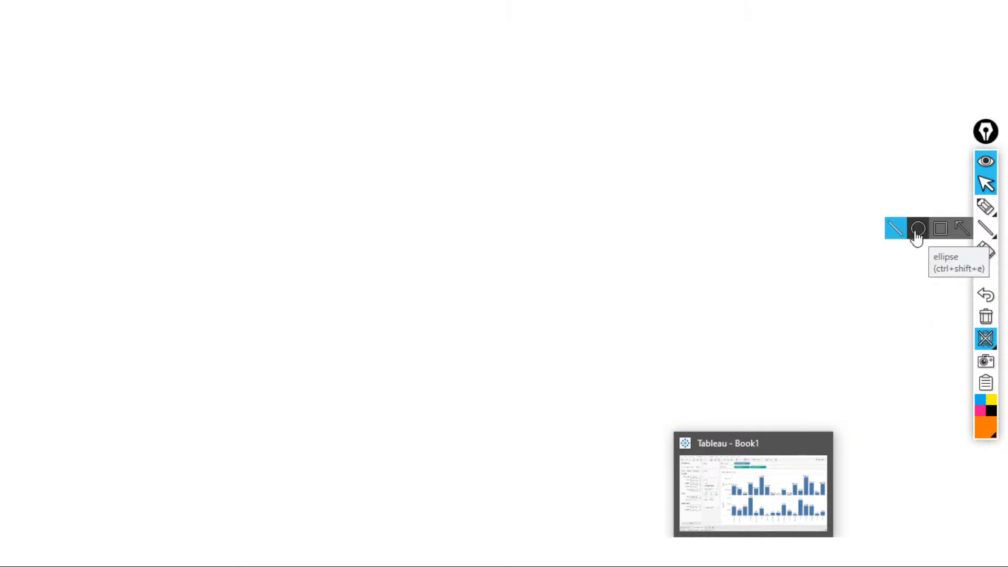
click(906, 235)
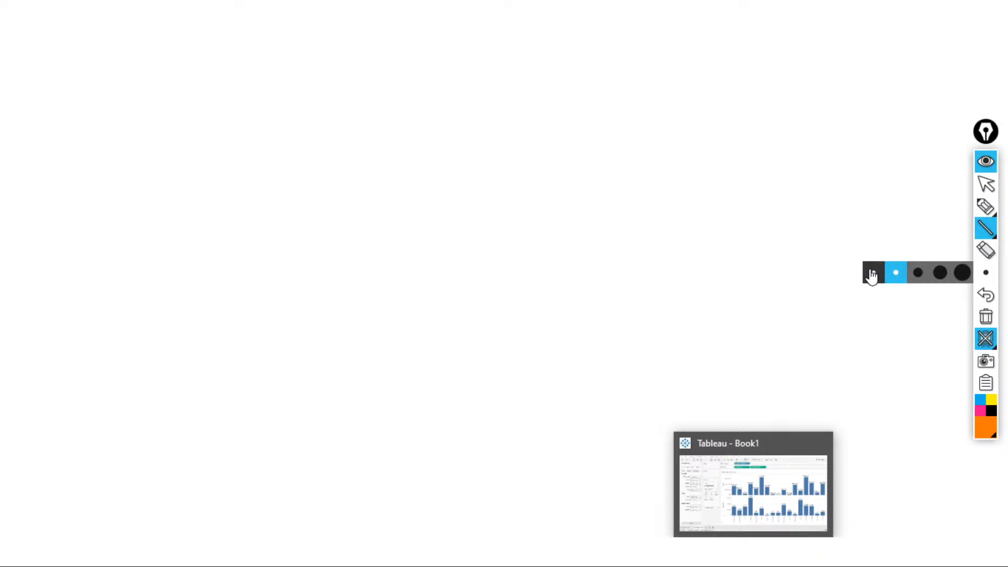
click(871, 274)
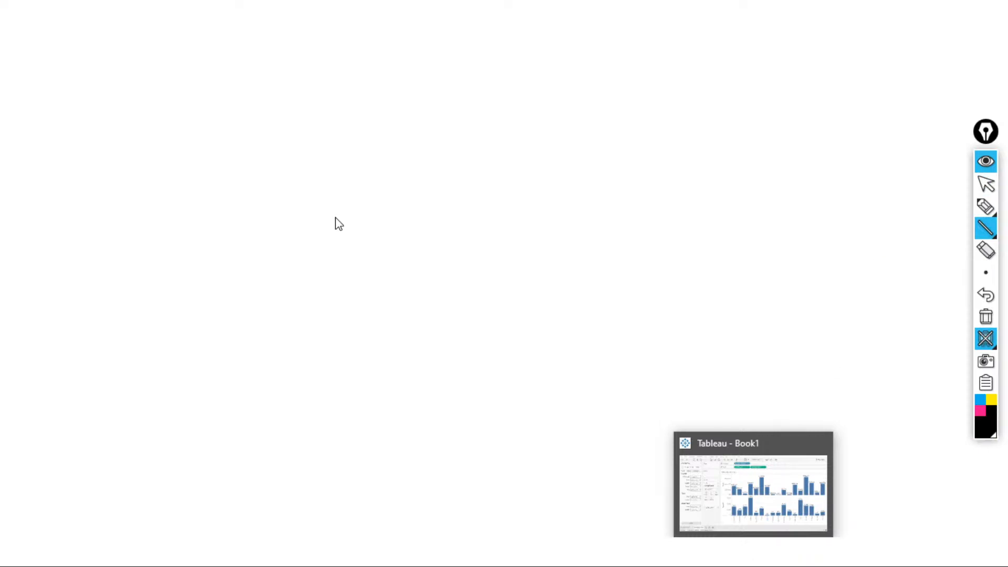
mouse_move(160, 84)
mouse_down()
mouse_move(171, 258)
mouse_move(150, 341)
mouse_move(341, 330)
mouse_up()
drag(422, 336, 454, 345)
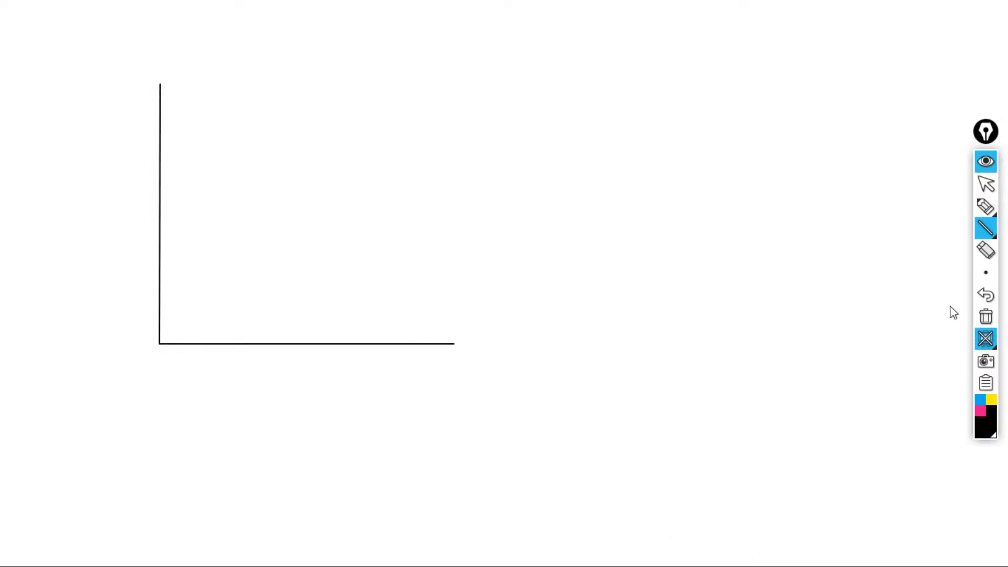
mouse_move(987, 198)
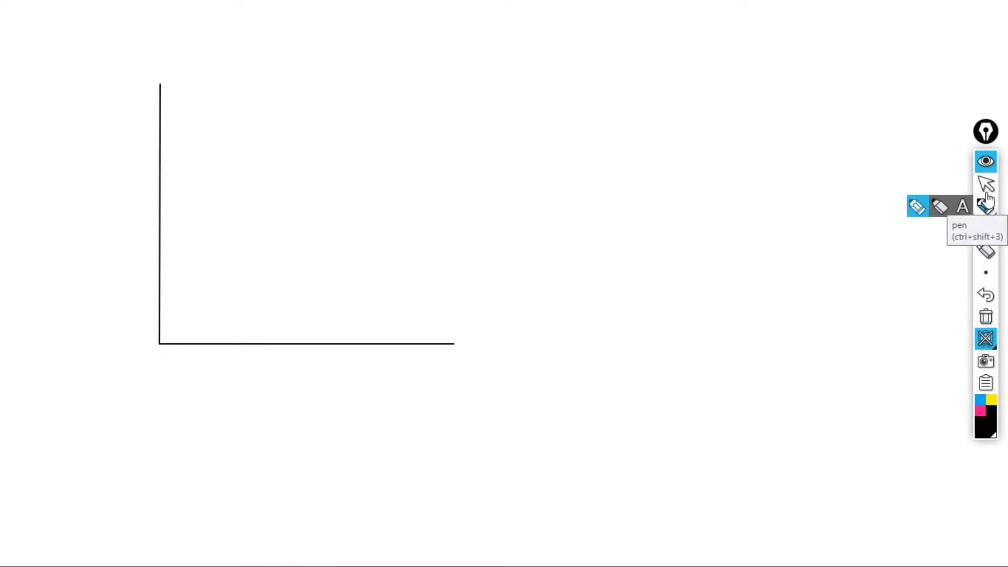
click(984, 322)
Draw an upward vertical arrow and a rightward horizontal arrow from a common origin as chart axes, clearing any misdrawn arrow
click(963, 228)
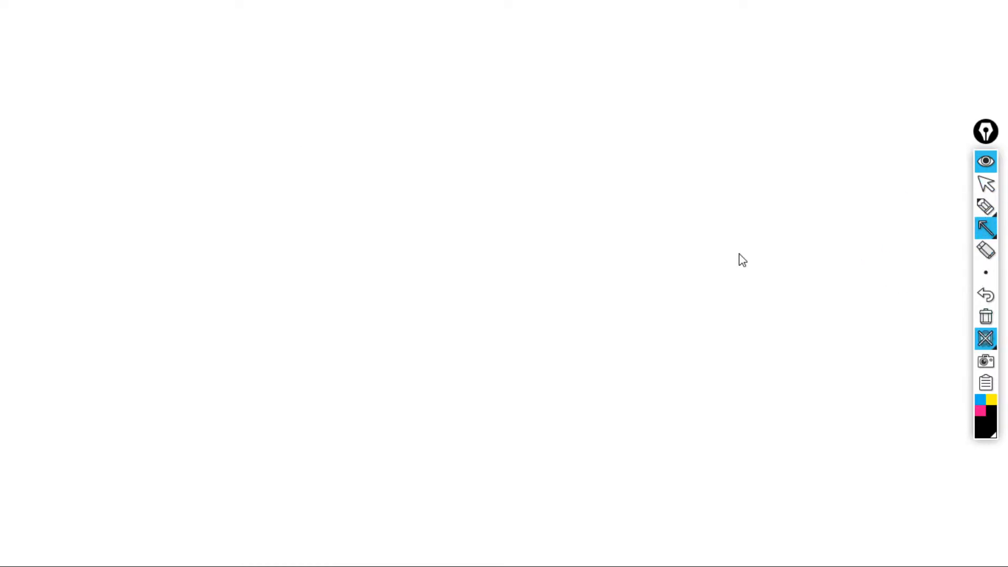
mouse_move(124, 96)
mouse_down()
mouse_move(118, 272)
mouse_move(132, 334)
mouse_up()
click(985, 316)
drag(137, 295, 140, 52)
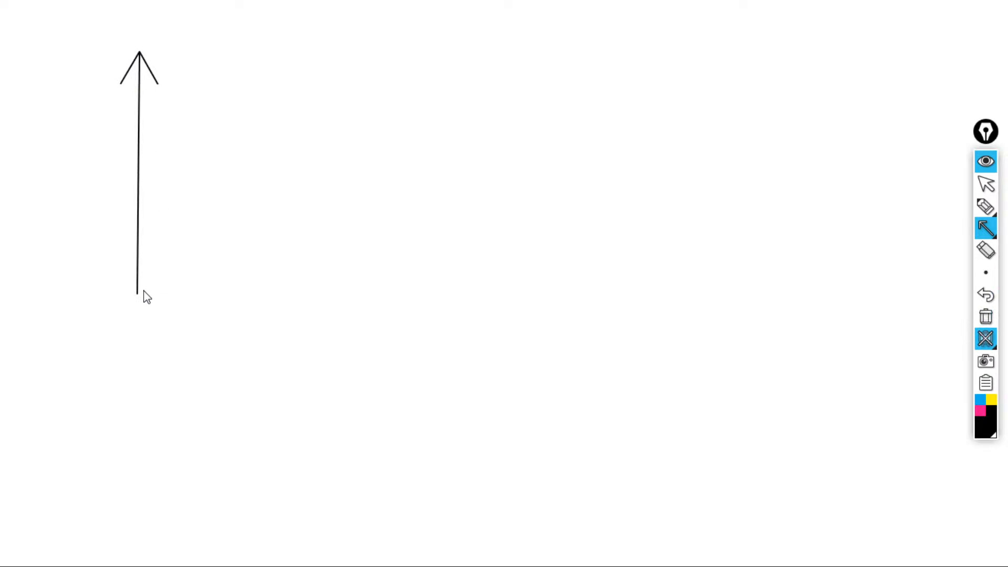
drag(138, 293, 417, 289)
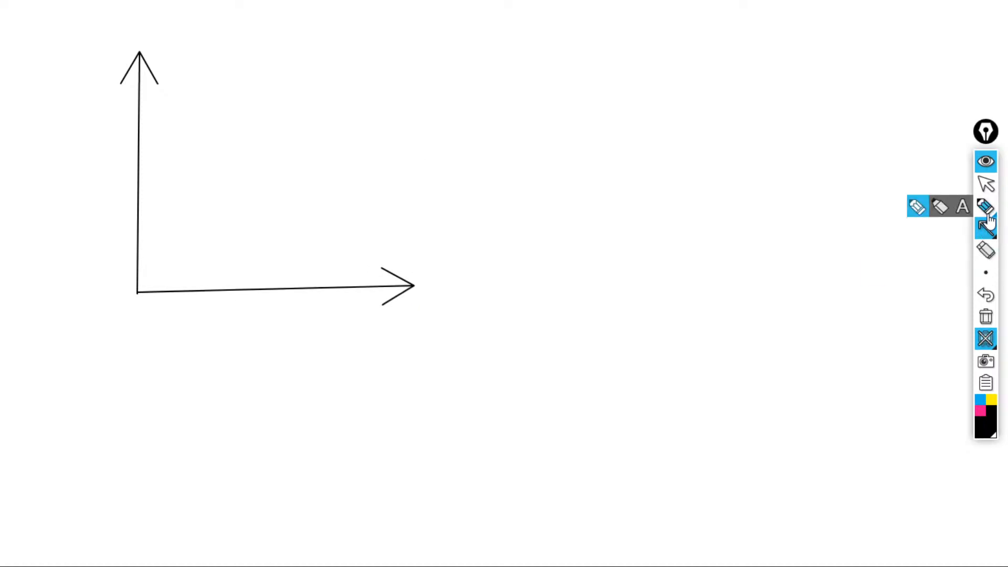
Add the pink text label "X - Axis" in the medium size below the horizontal arrow
click(970, 208)
mouse_move(985, 272)
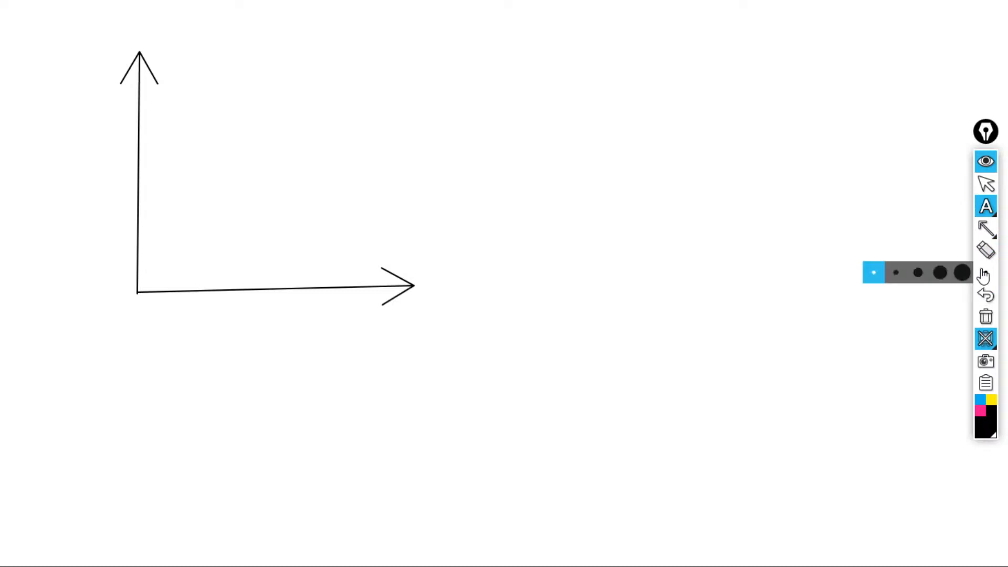
click(911, 275)
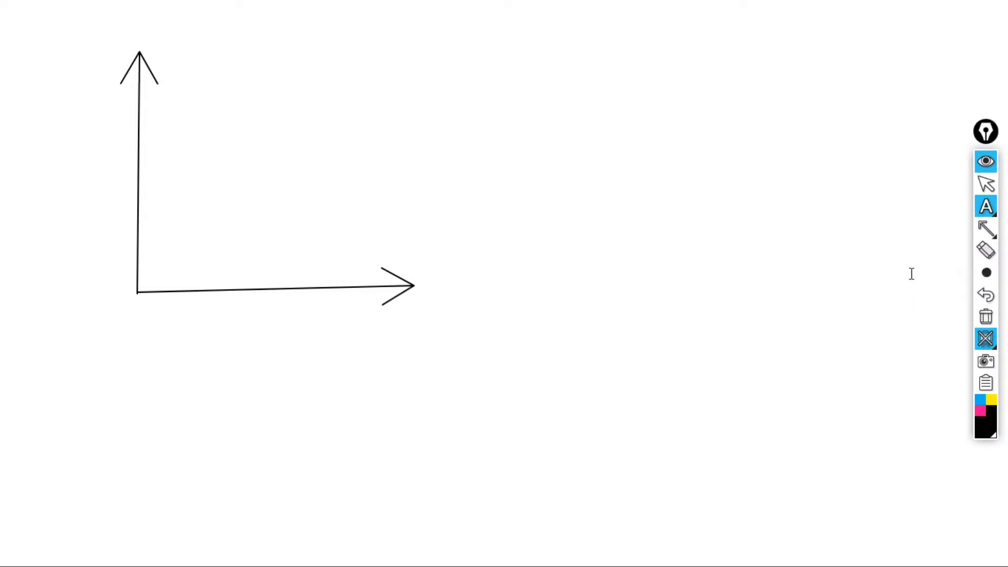
click(979, 416)
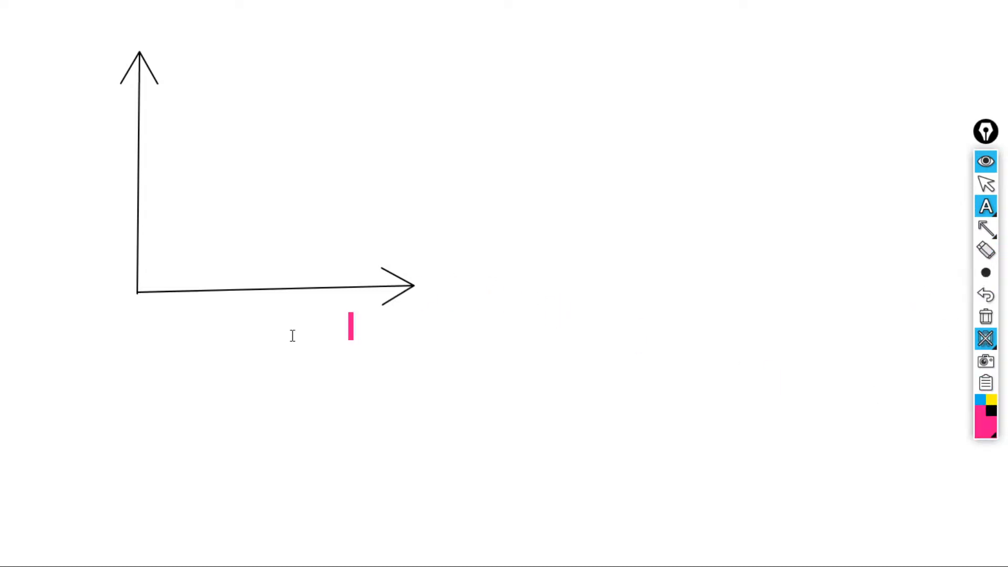
click(253, 328)
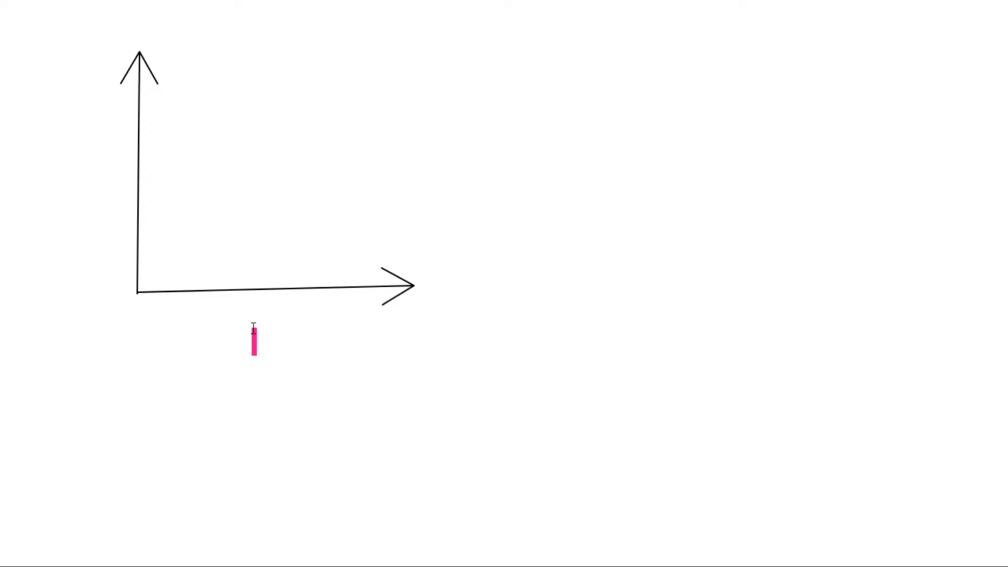
text(X - Ak)
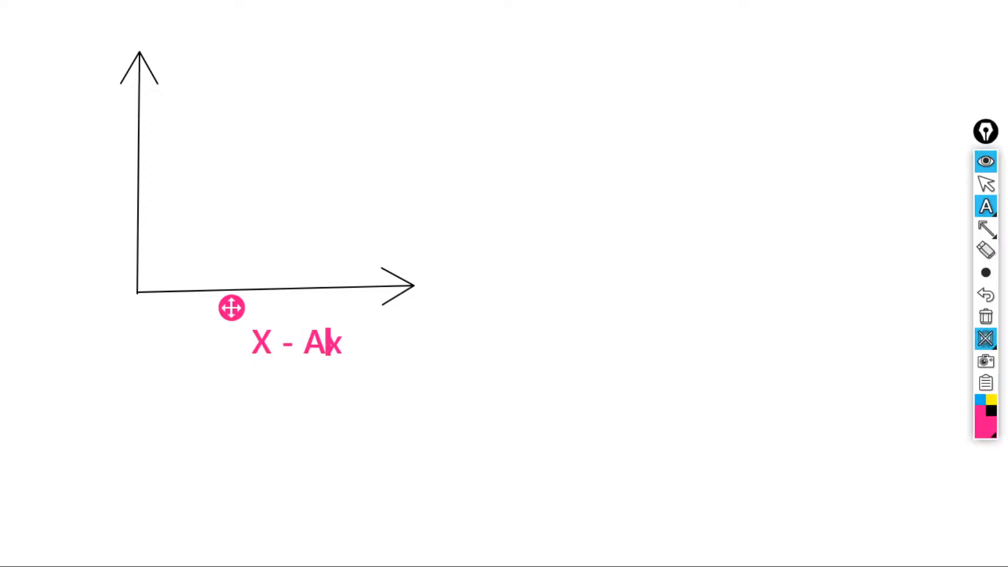
text(is)
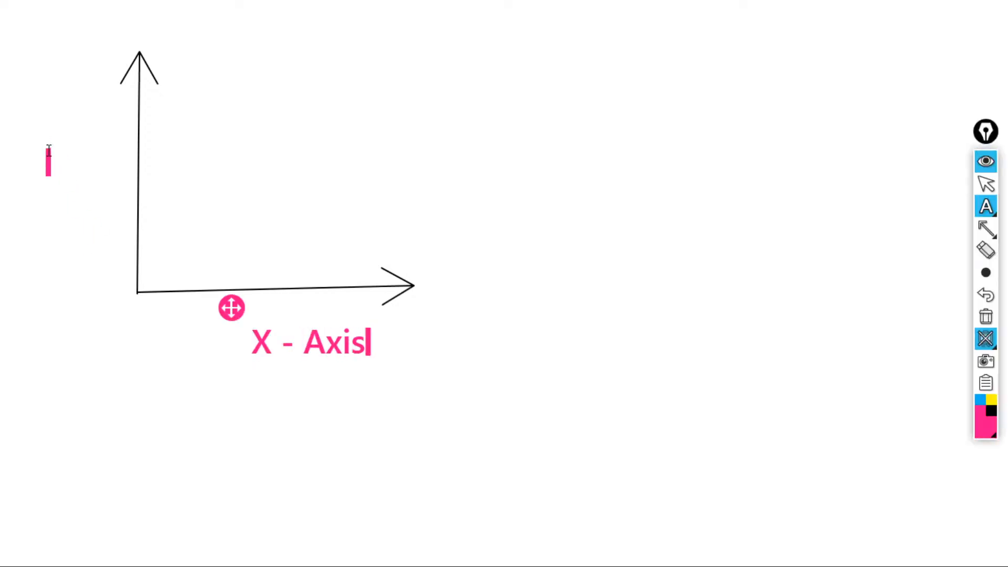
Add the text label "Y - Axis" and place it just left of the vertical arrow
click(49, 151)
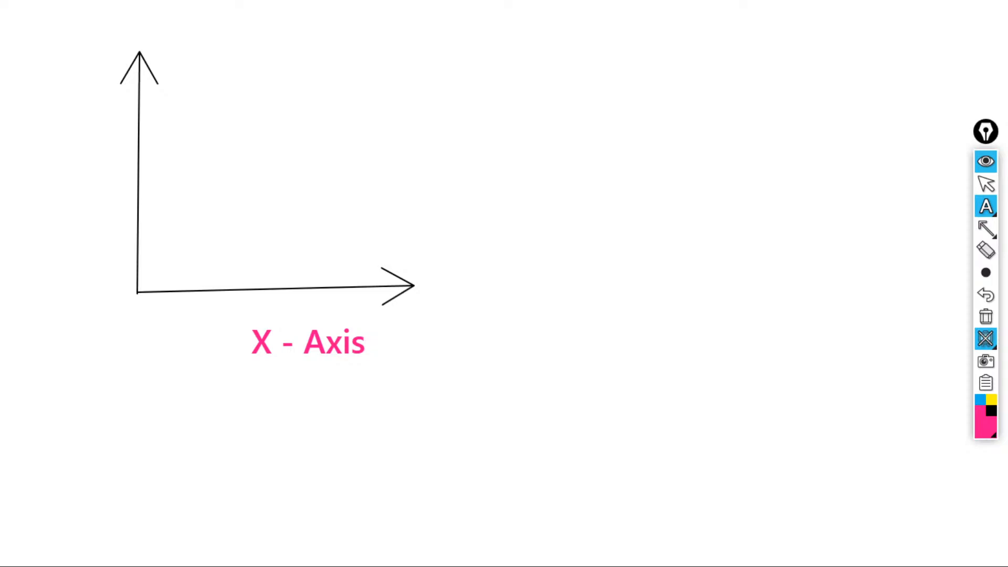
text(Y - Axis)
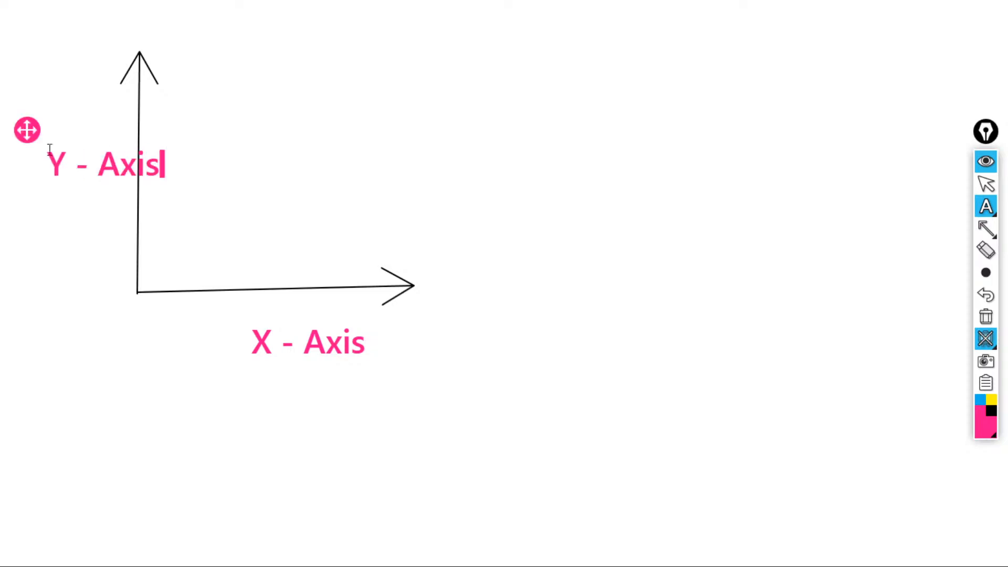
drag(27, 130, 1, 132)
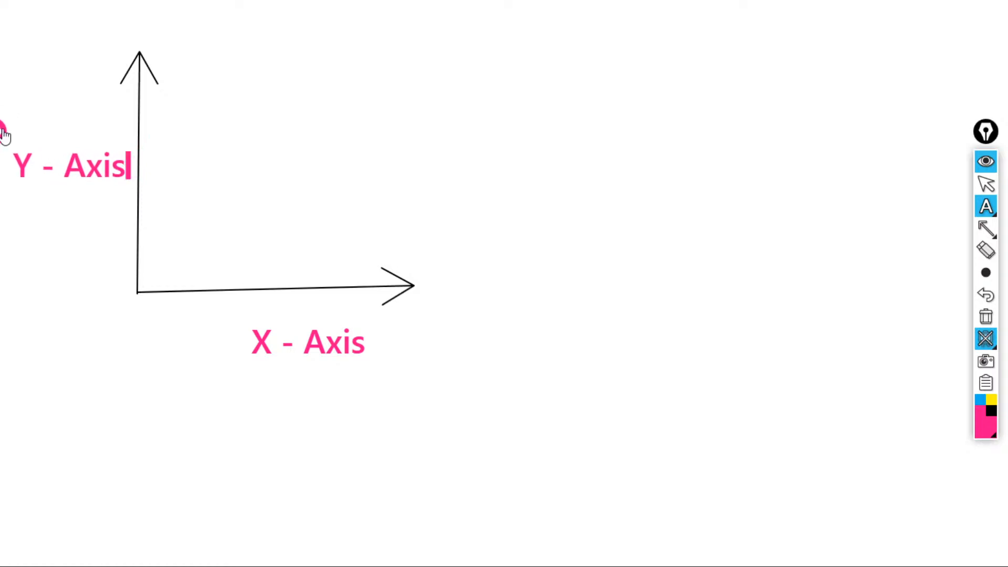
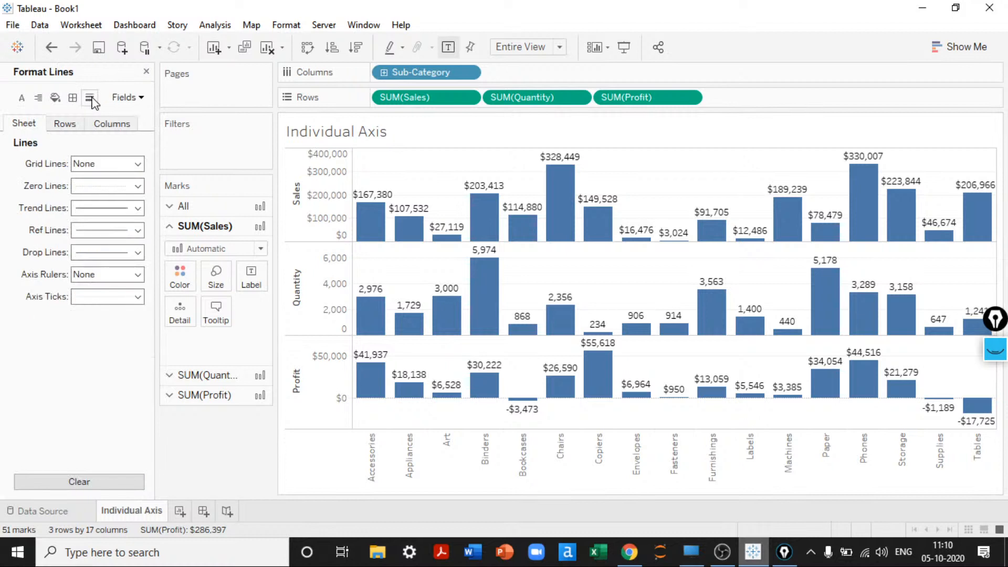
Set the sheet's zero lines and axis ticks and the rows' grid lines to None
click(119, 297)
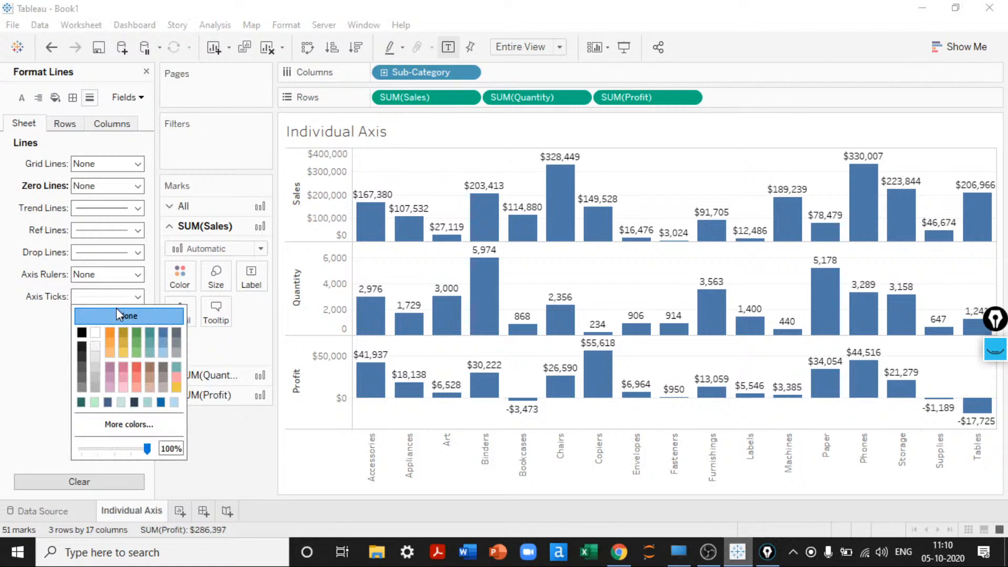
click(116, 310)
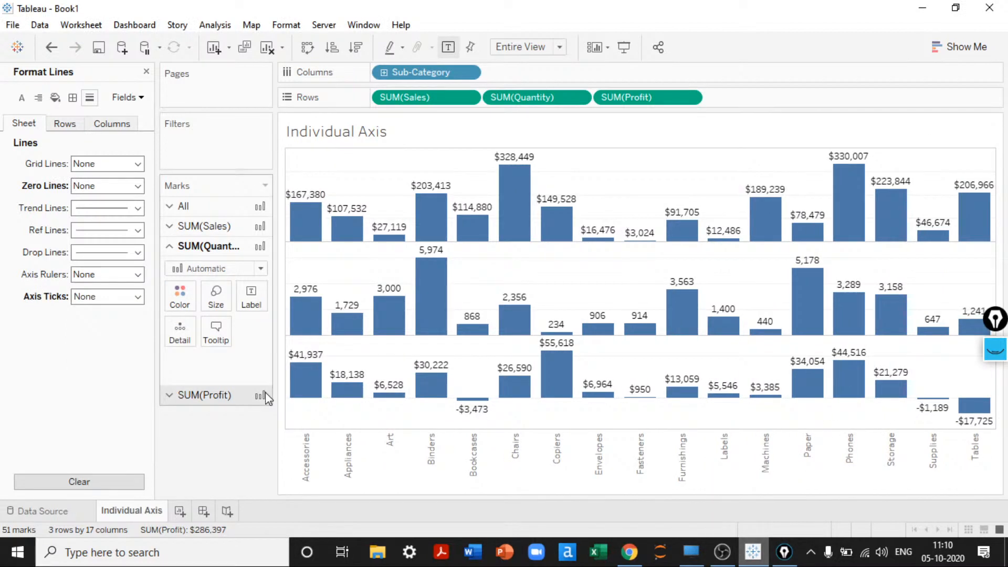
click(93, 129)
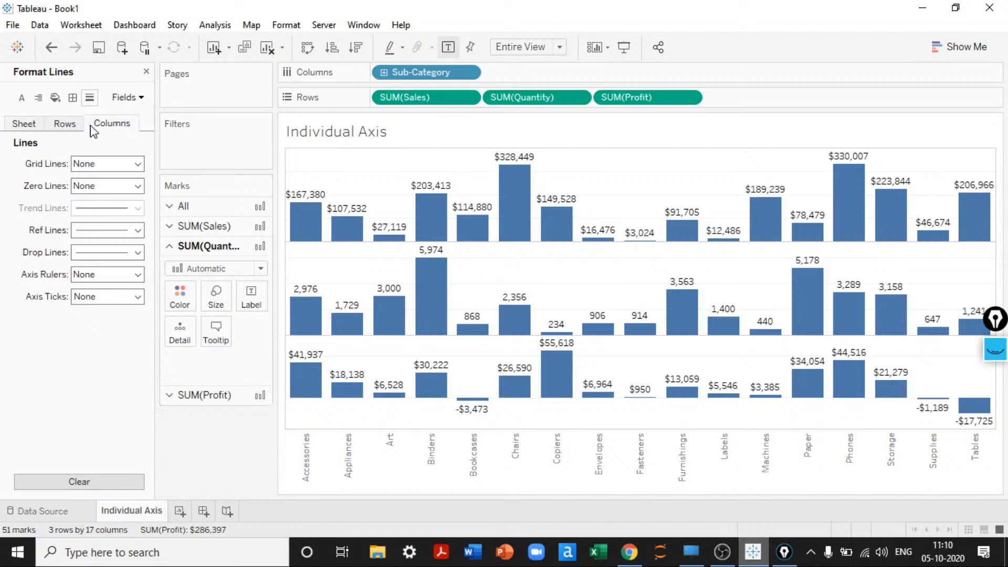
click(64, 124)
click(100, 165)
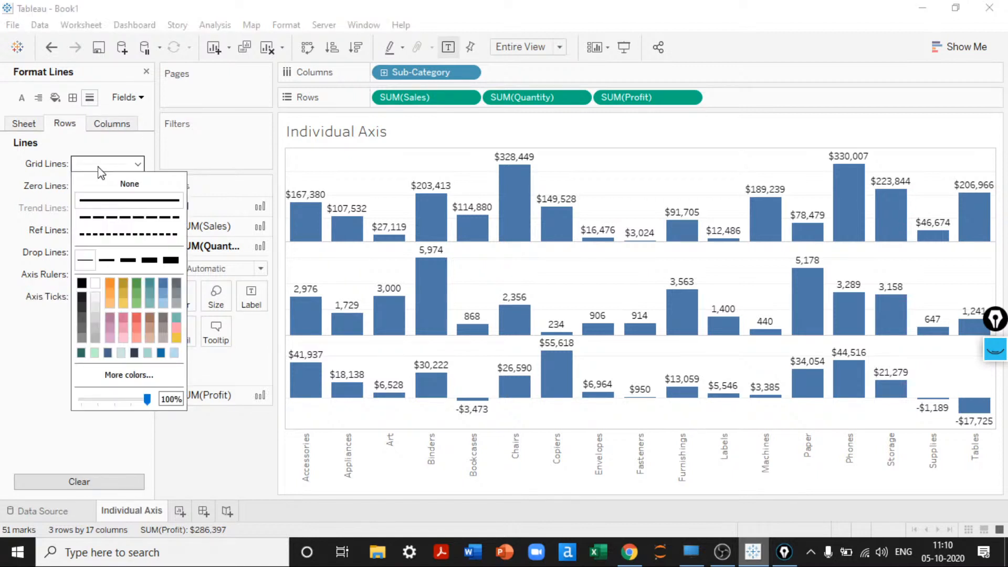
click(129, 184)
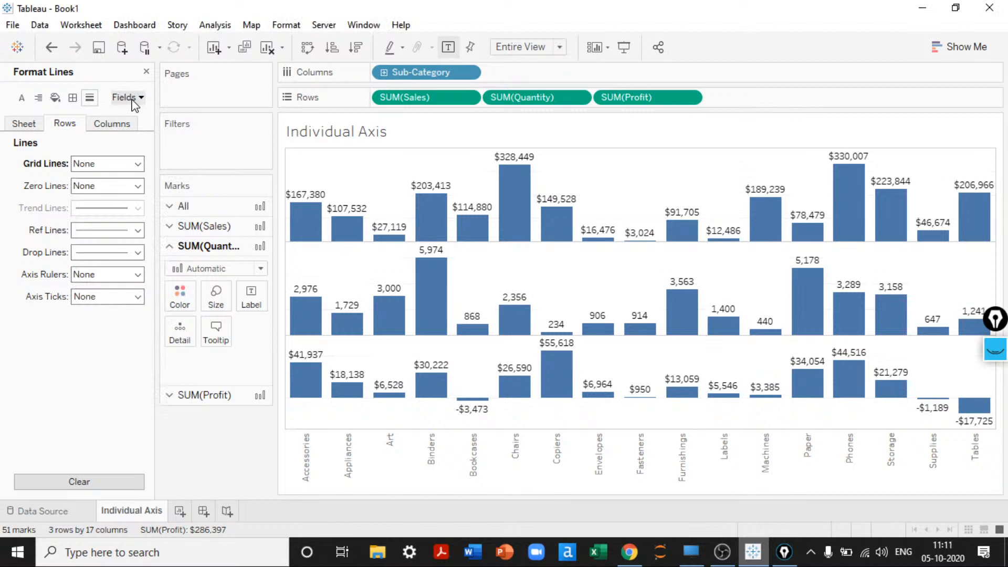
Set the pane borders of the sheet's row divider and column divider to None
click(73, 97)
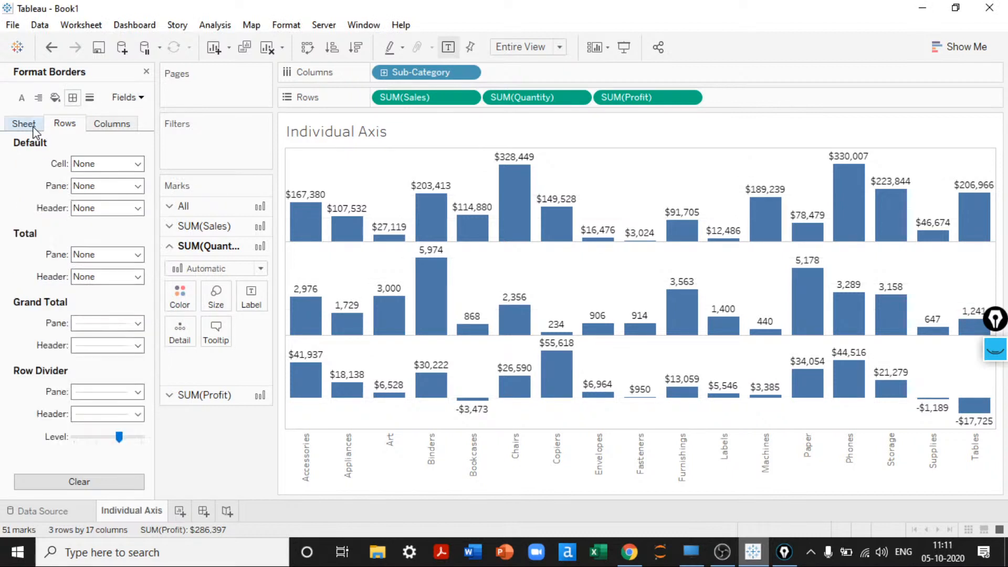
scroll(76, 278, down, 2)
click(82, 304)
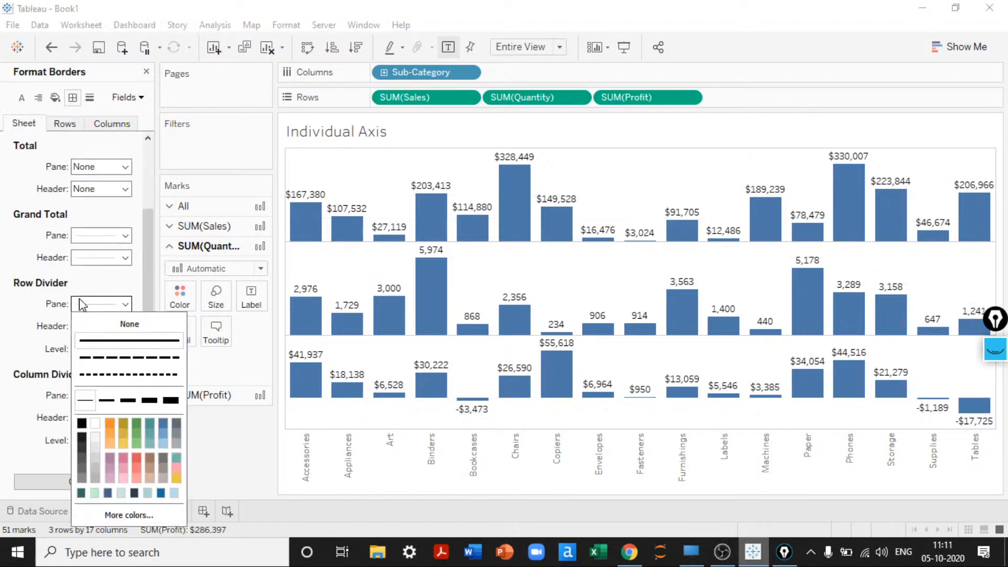
click(105, 323)
click(93, 396)
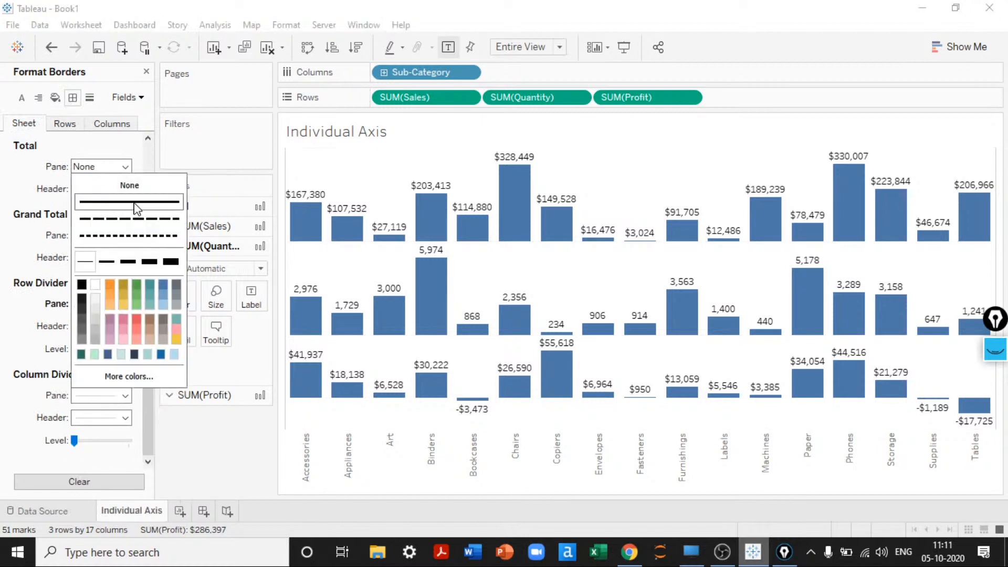
click(134, 186)
Close the border formatting and hide the worksheet title above the charts
click(261, 458)
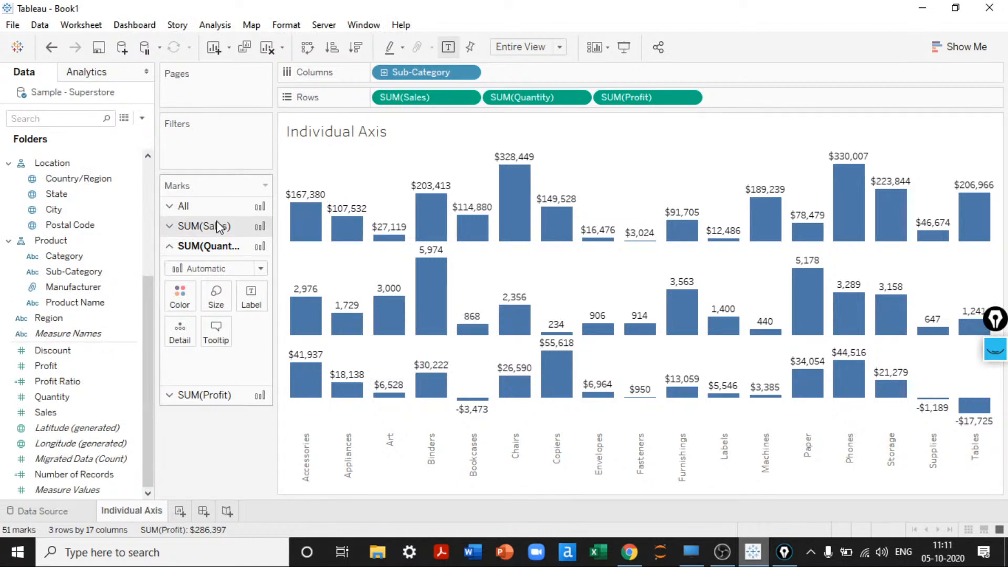
right_click(341, 132)
click(382, 171)
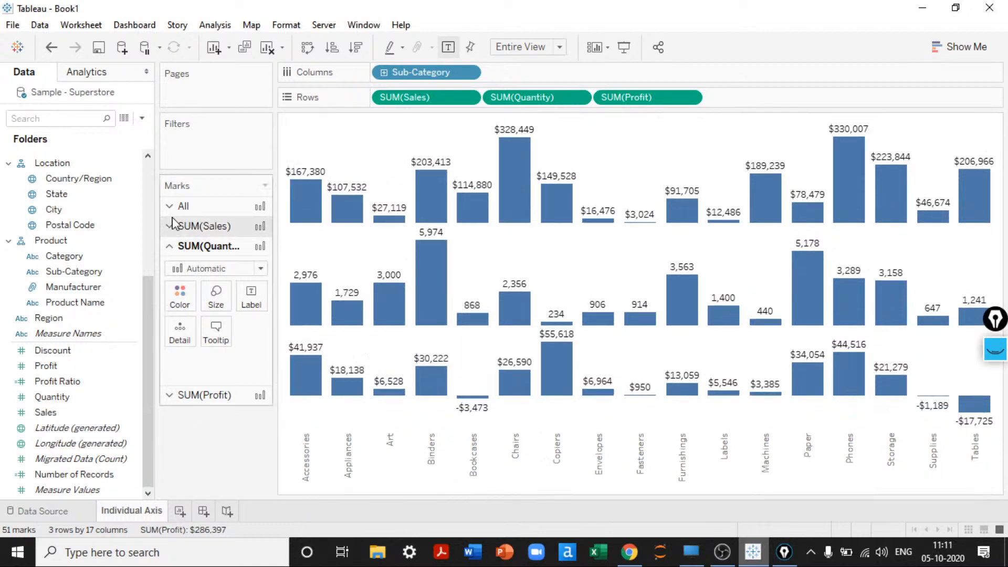
Color the SUM(Sales) bars pale teal
click(174, 224)
click(179, 276)
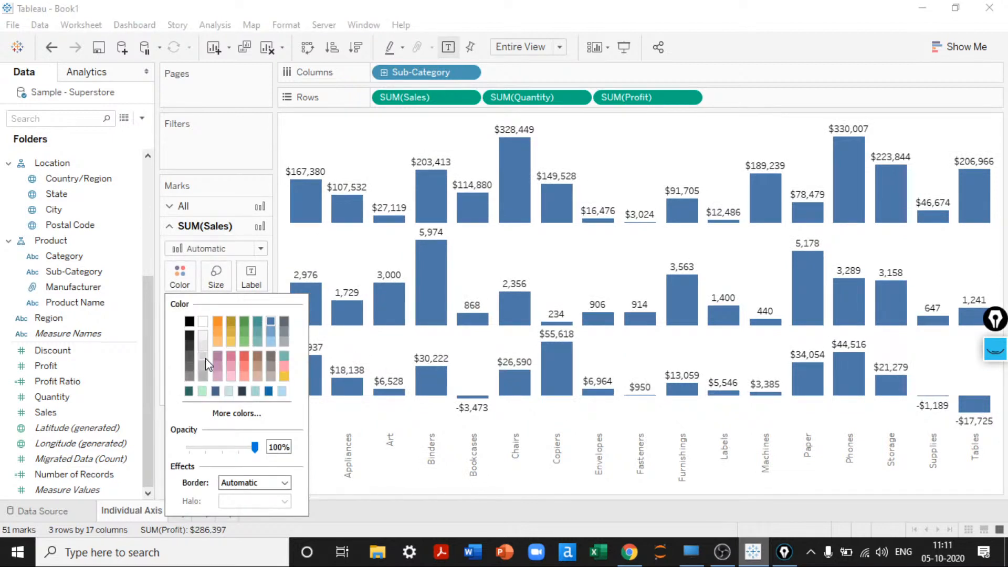
click(202, 391)
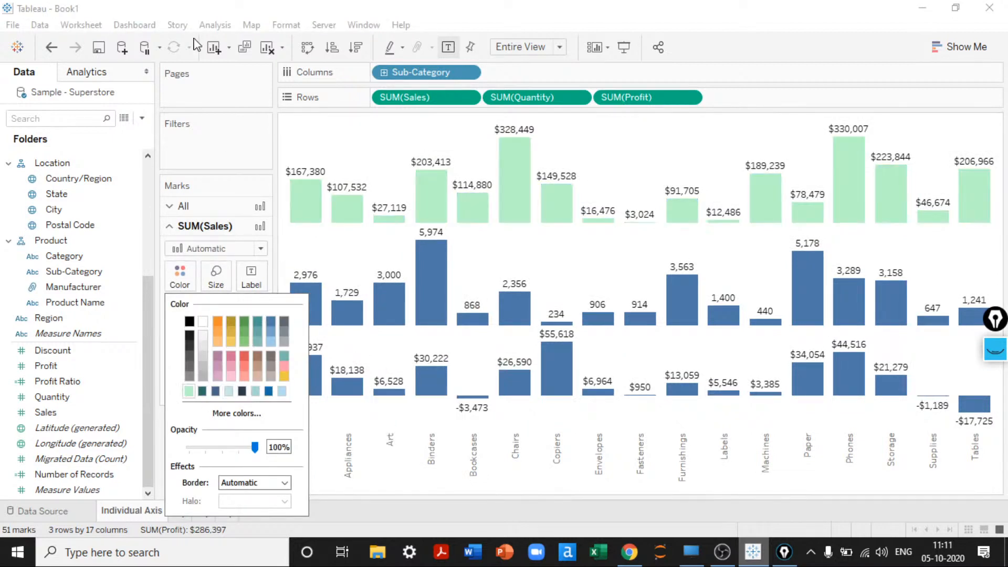
click(228, 390)
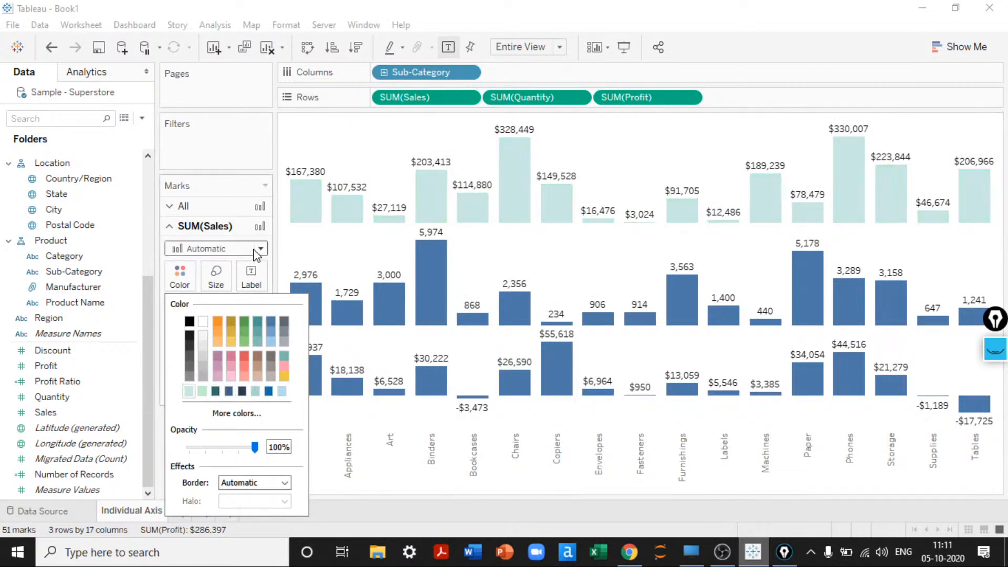
click(298, 258)
Color the SUM(Quantity) bars dark navy and the SUM(Profit) bars orange
click(205, 379)
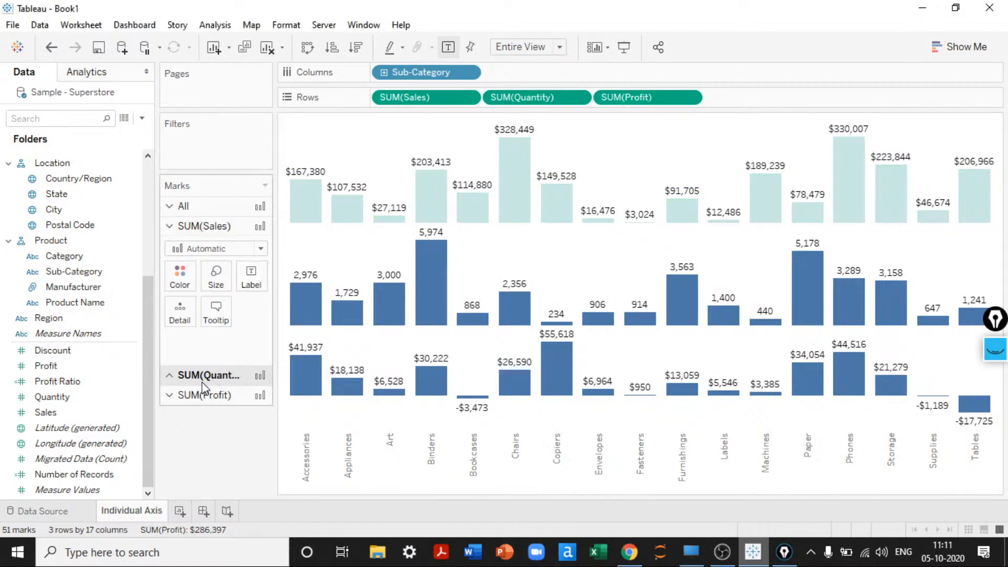
click(183, 299)
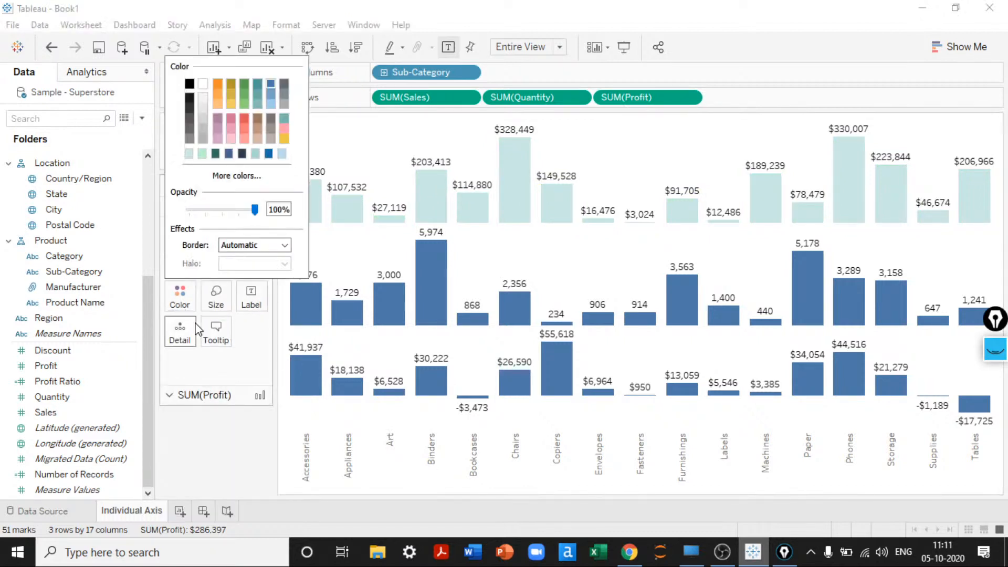
click(242, 153)
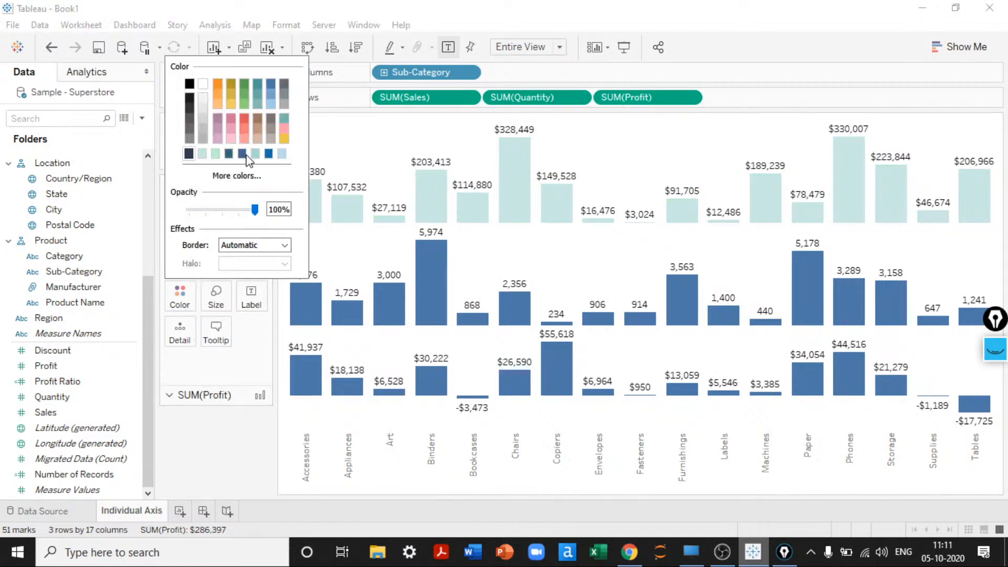
click(193, 399)
click(183, 312)
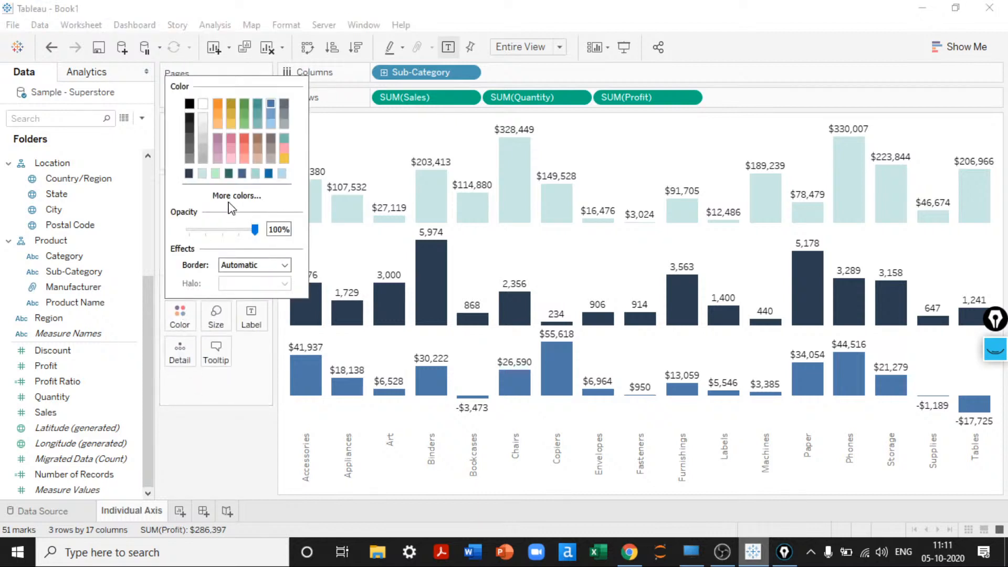
click(217, 123)
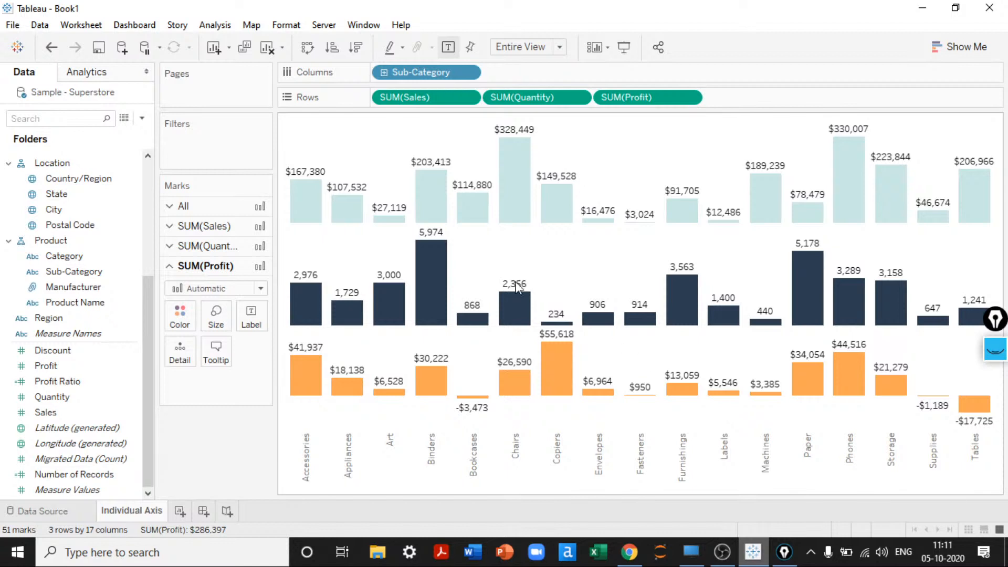
Color the marks of all three measures by Measure Names
click(196, 225)
click(188, 209)
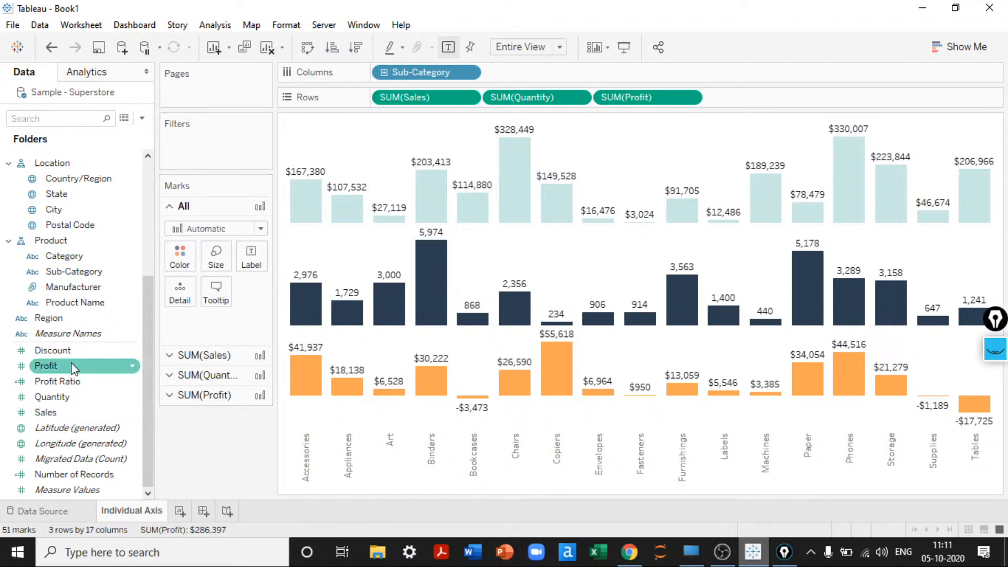
drag(68, 334, 189, 270)
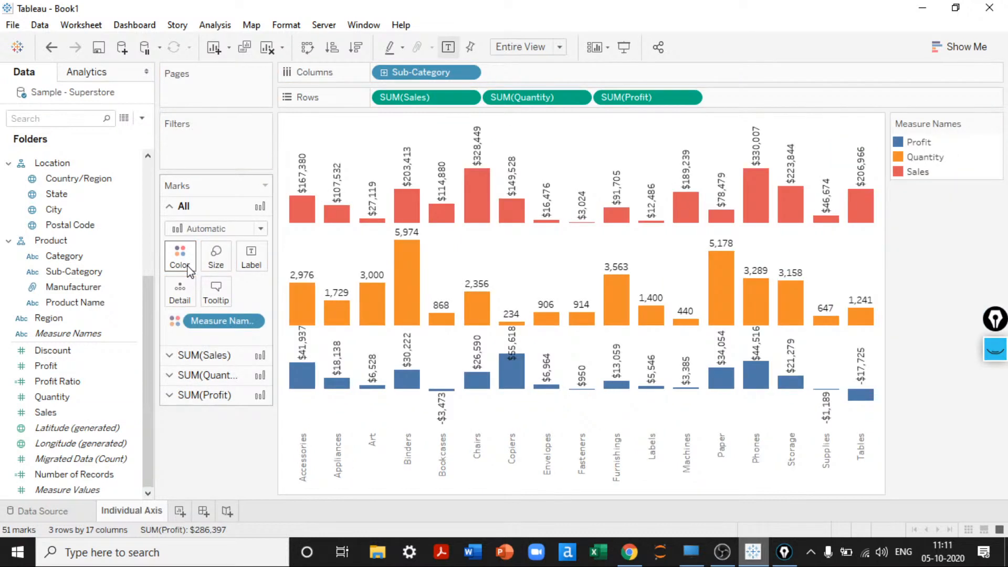
Assign the Blue-Teal color palette to the Measure Names colors
click(188, 262)
click(231, 304)
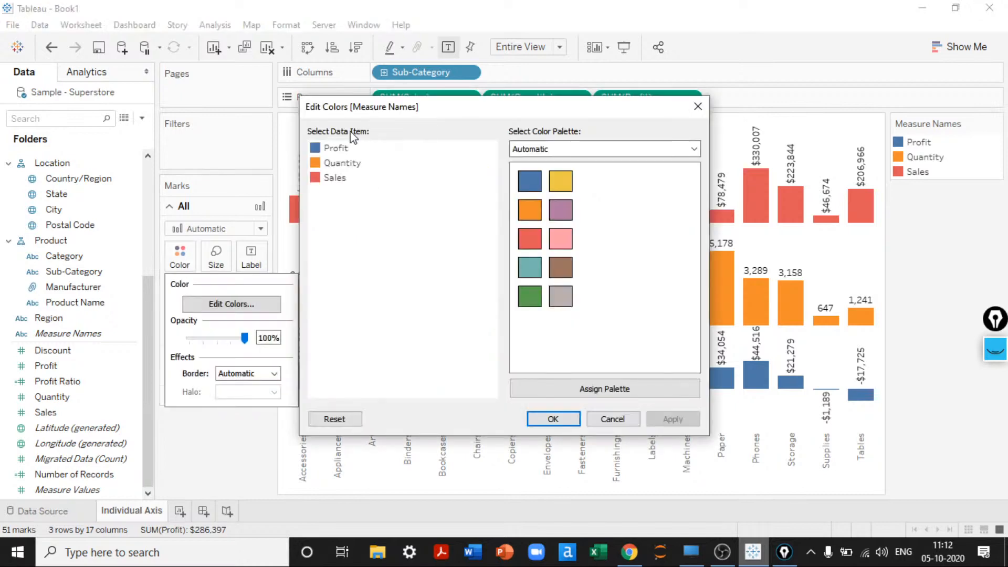
drag(373, 112, 204, 91)
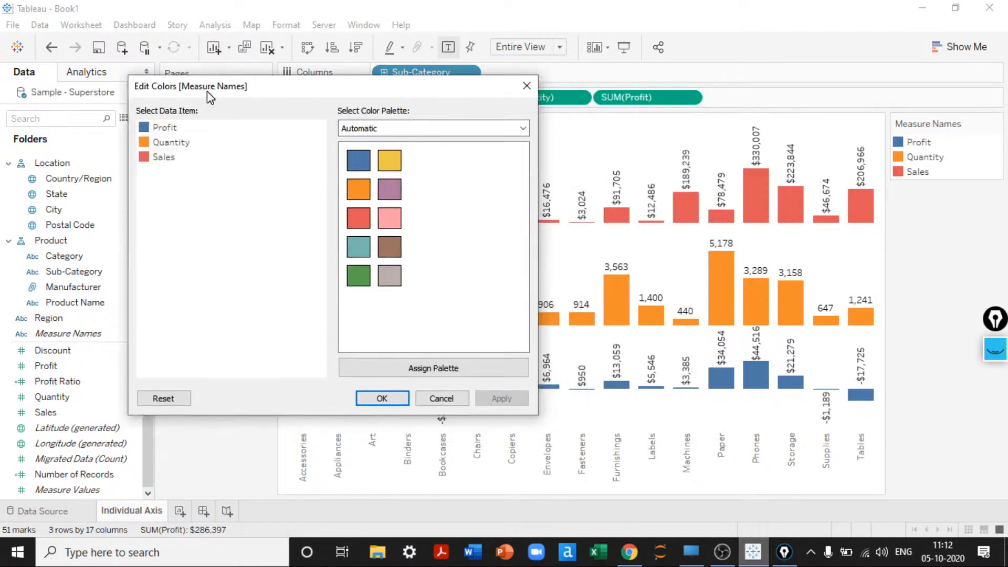
double_click(165, 128)
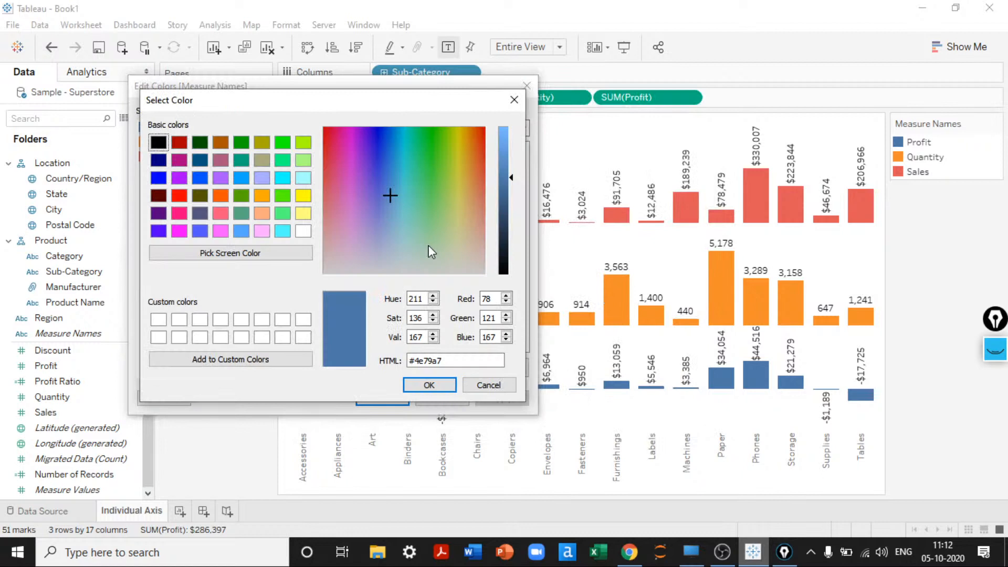
click(514, 100)
click(522, 128)
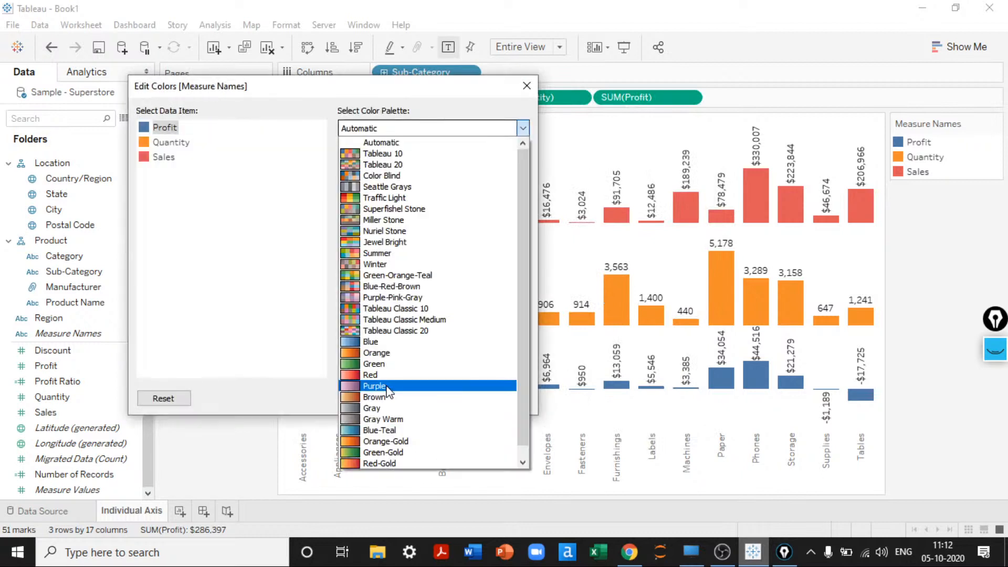
click(382, 430)
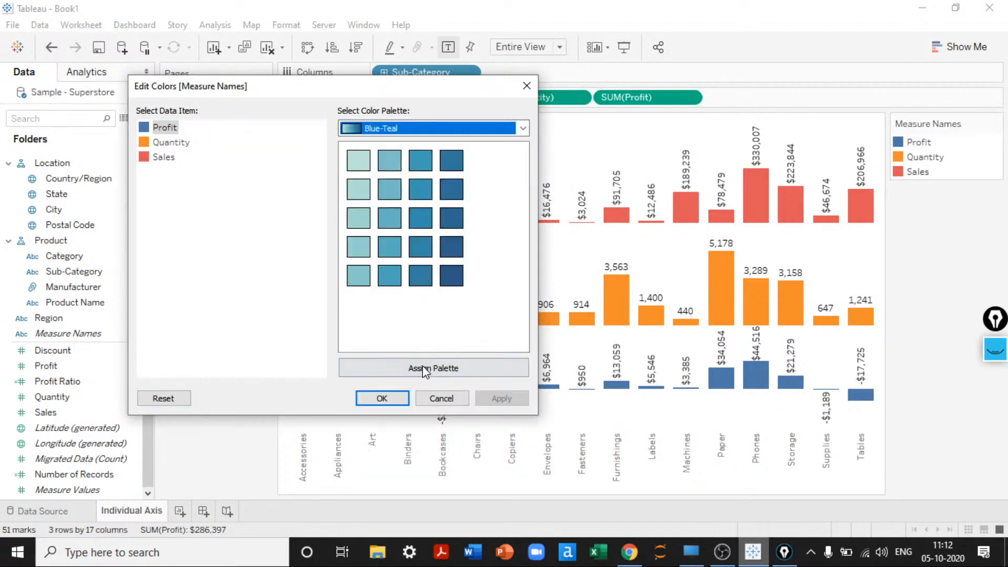
click(424, 369)
click(380, 398)
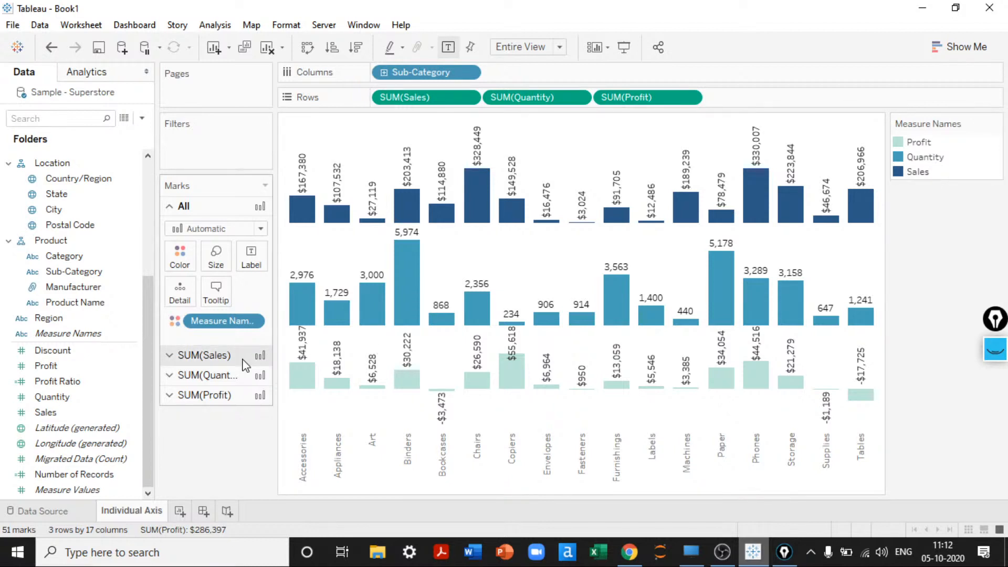
Format the SUM(Profit) axis numbers as Currency (Custom) with 1 decimal place and negative values in parentheses
right_click(286, 167)
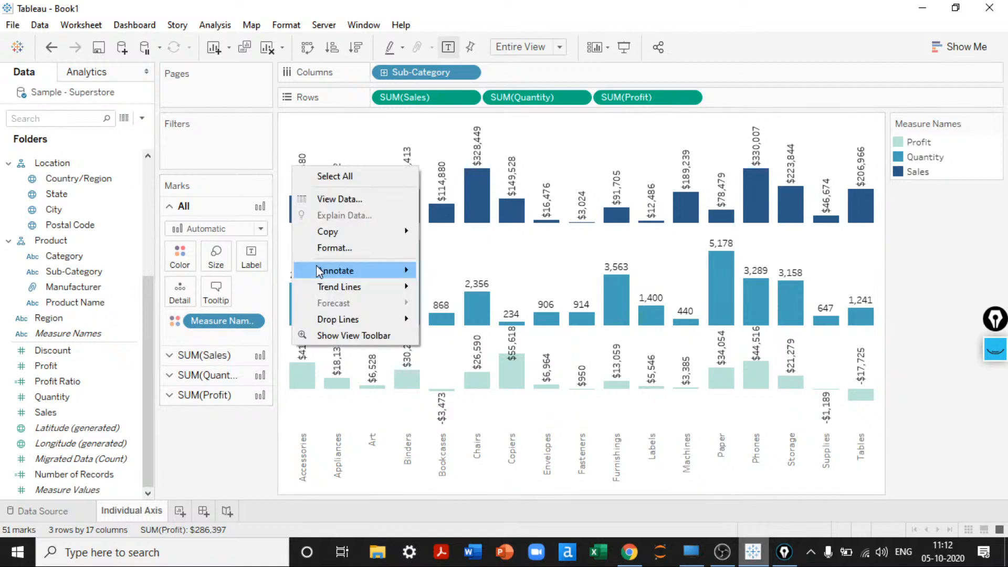
click(334, 248)
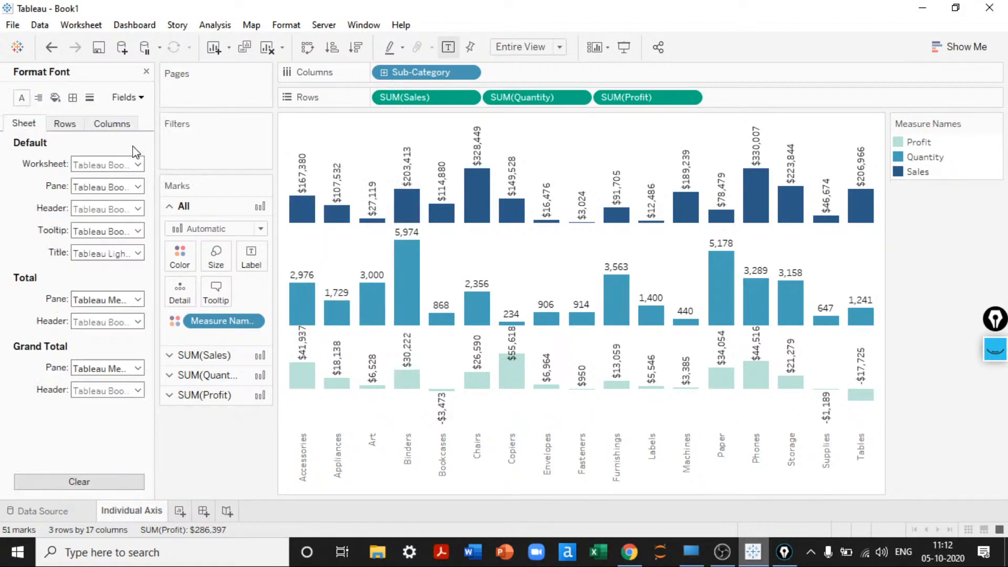
click(133, 148)
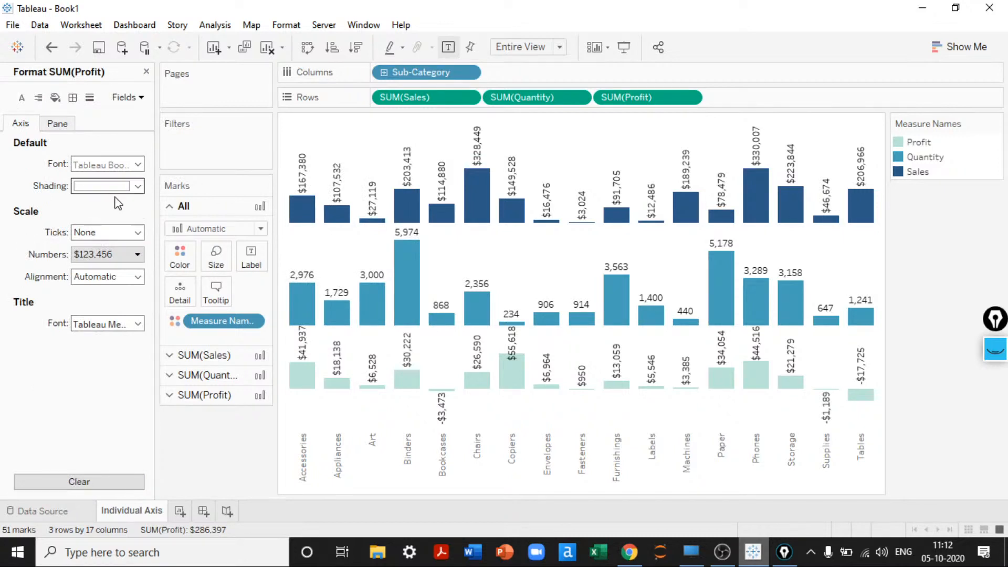
click(124, 254)
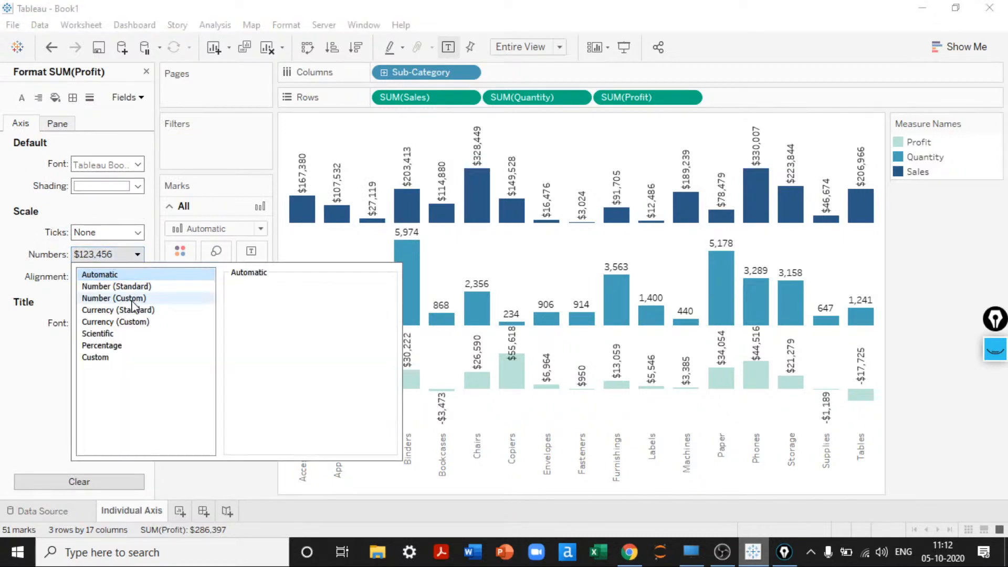
click(123, 321)
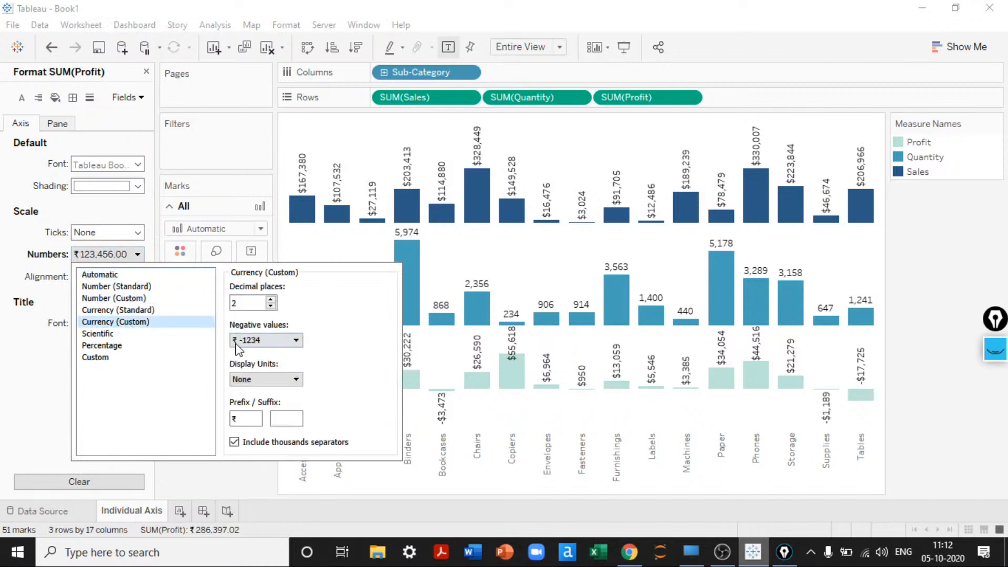
click(271, 306)
click(267, 341)
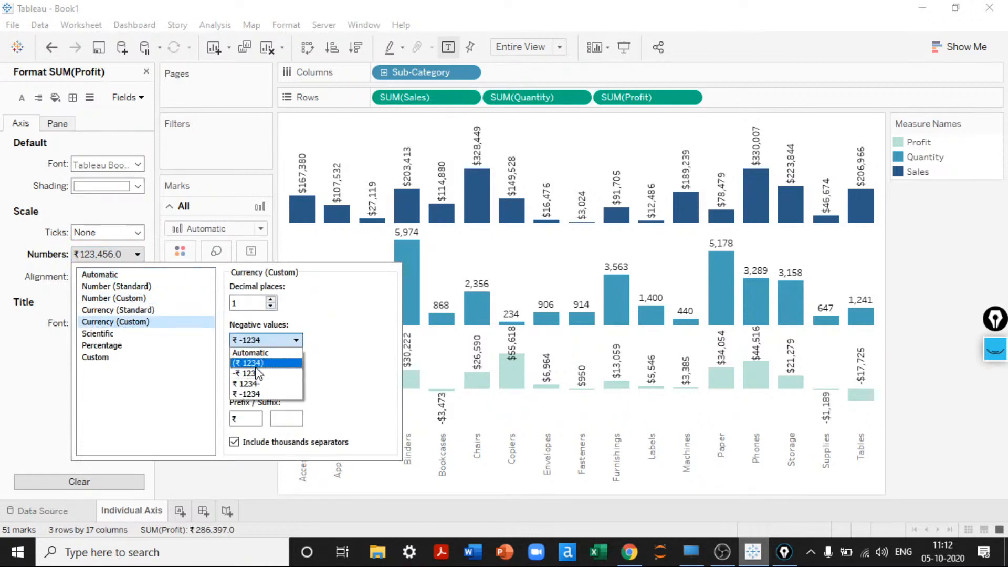
click(257, 364)
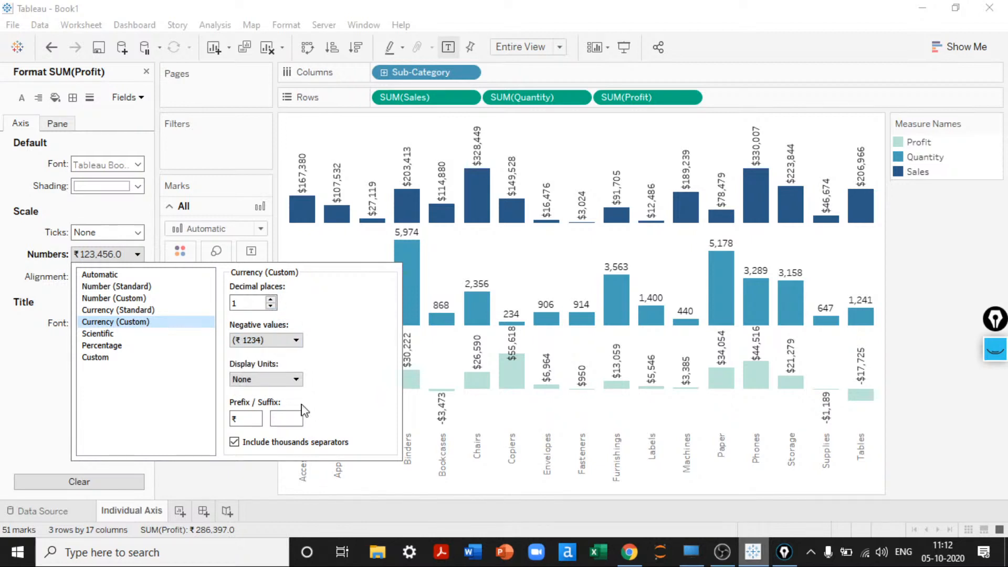
Set the prefix of the SUM(Profit) axis numbers to $ and their display units to Millions (M)
click(250, 416)
key(BackSpace)
key(BackSpace)
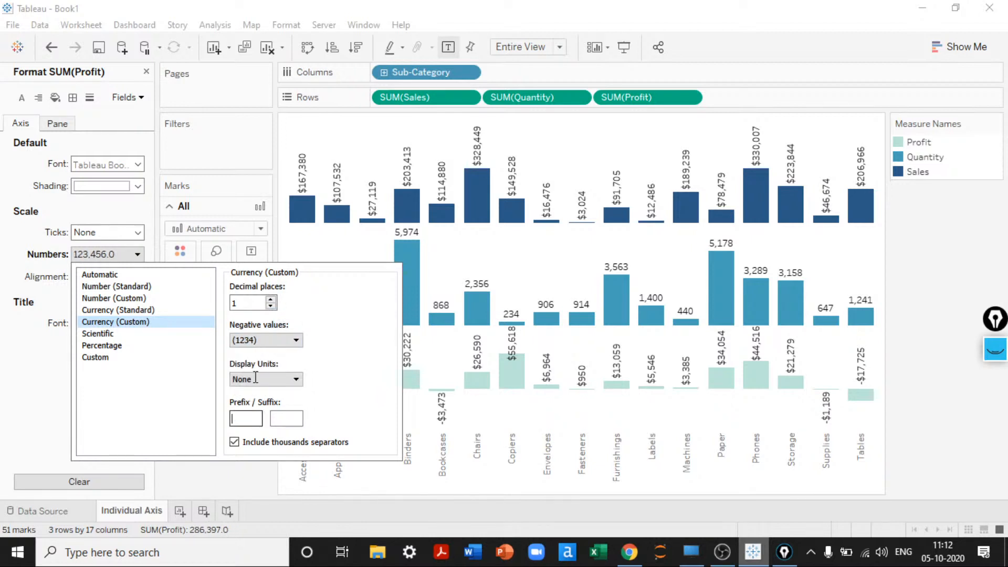
text($)
click(255, 377)
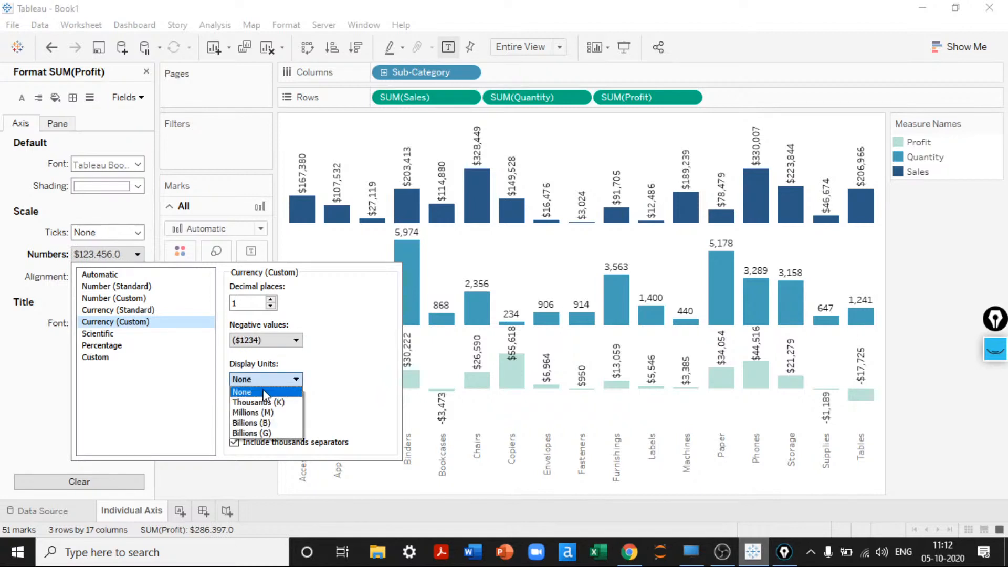
click(258, 402)
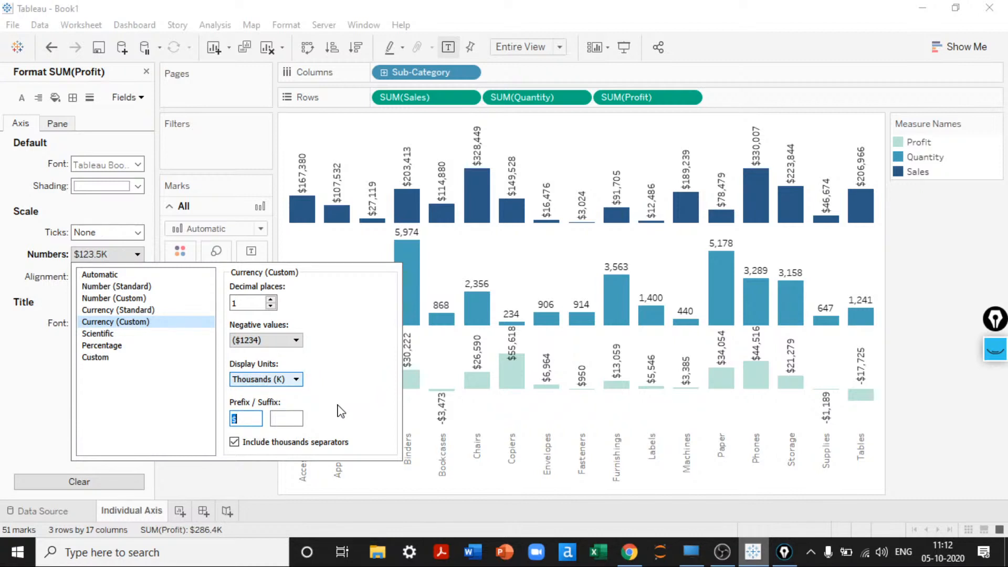
key(Tab)
click(271, 380)
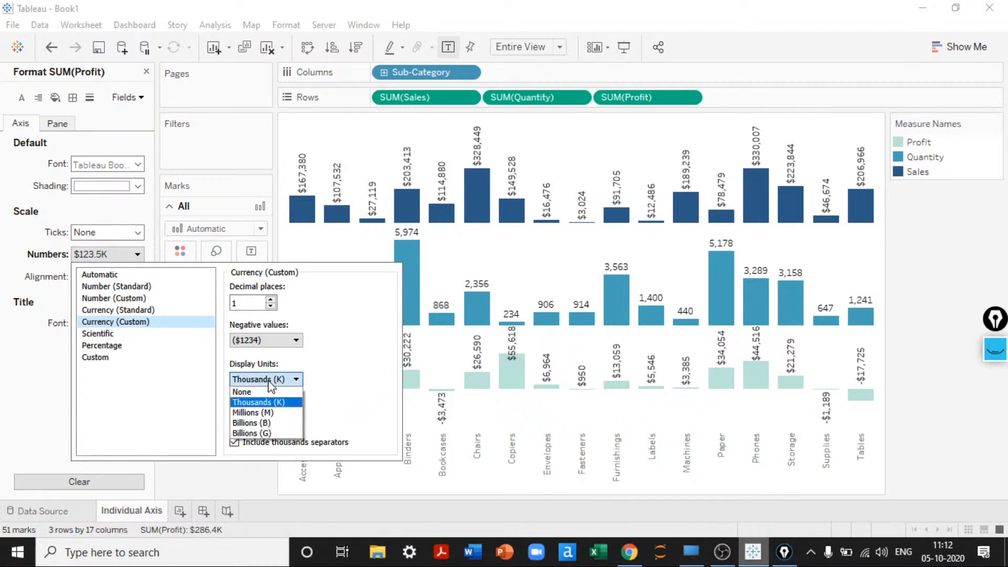
click(256, 413)
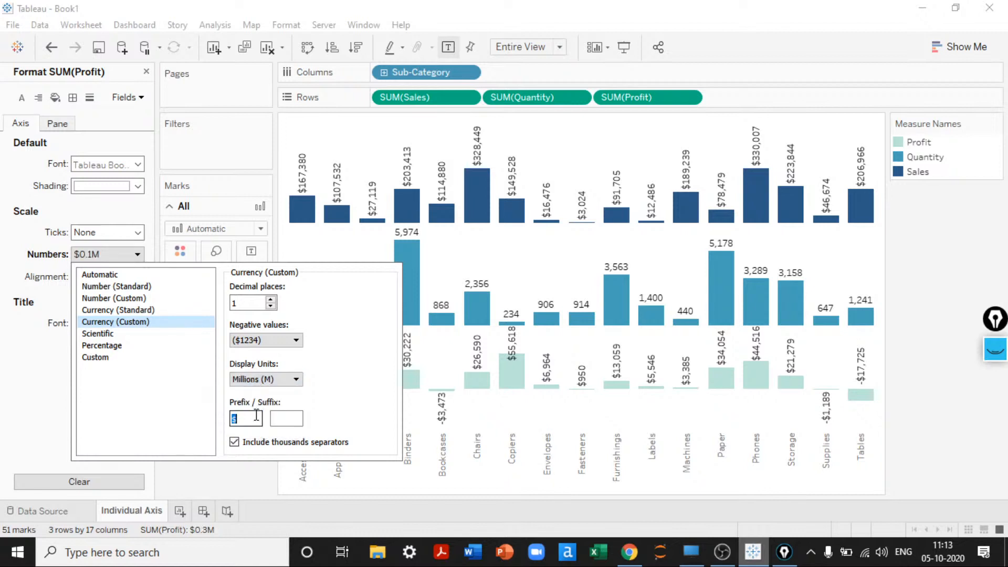
click(241, 474)
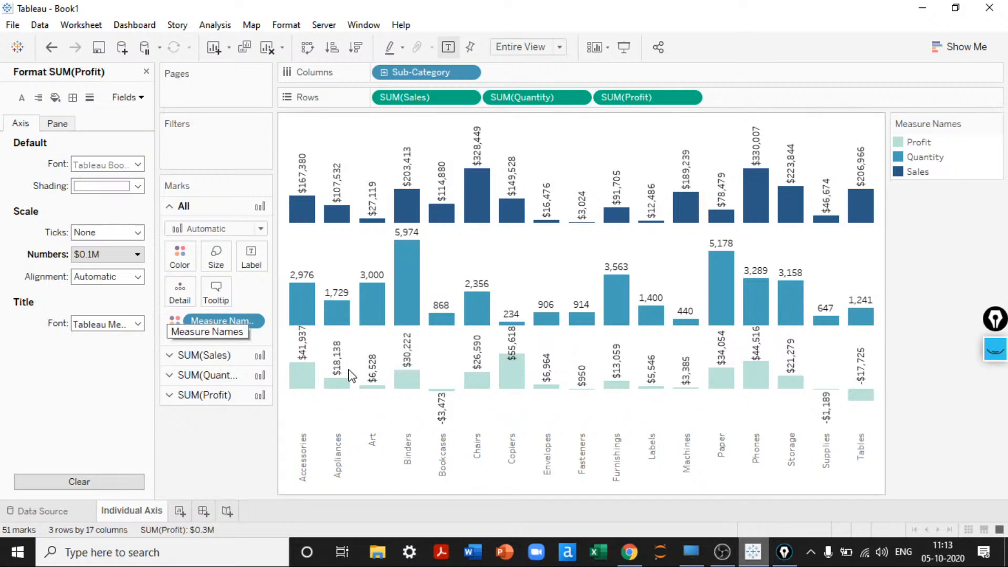
Format the SUM(Profit) pane's default numbers as Currency (Custom) with 1 decimal place and negative values in parentheses
click(57, 123)
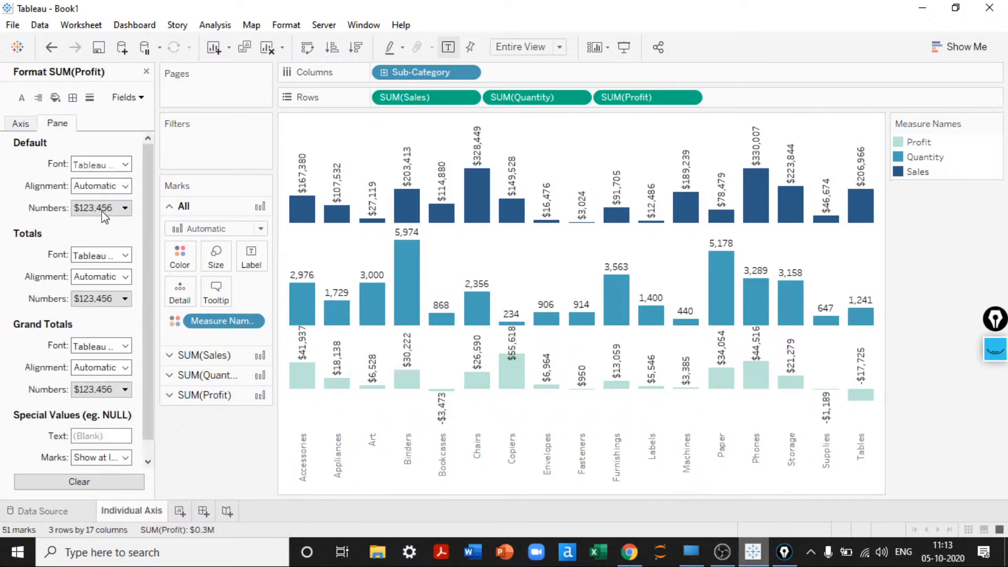
click(105, 210)
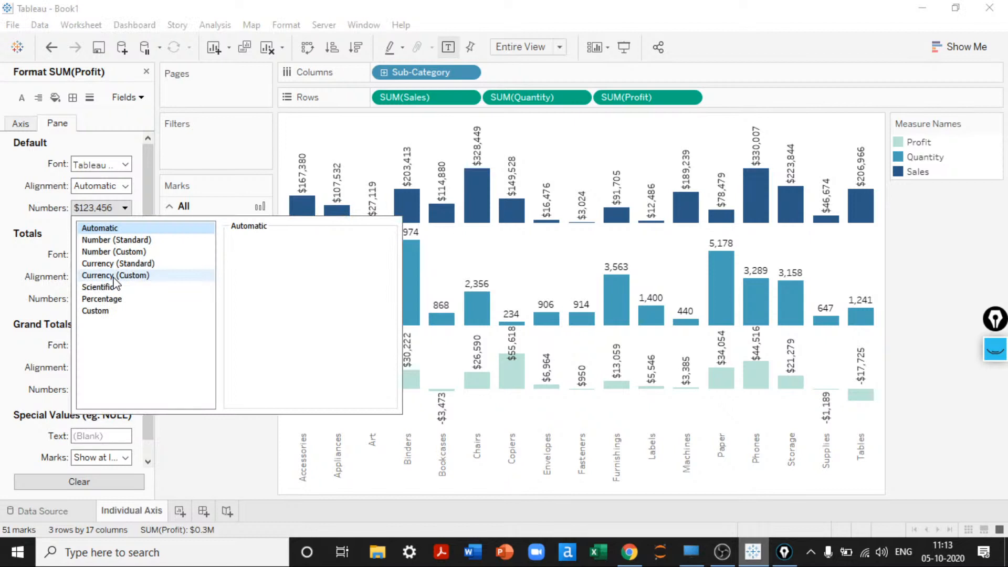
click(114, 277)
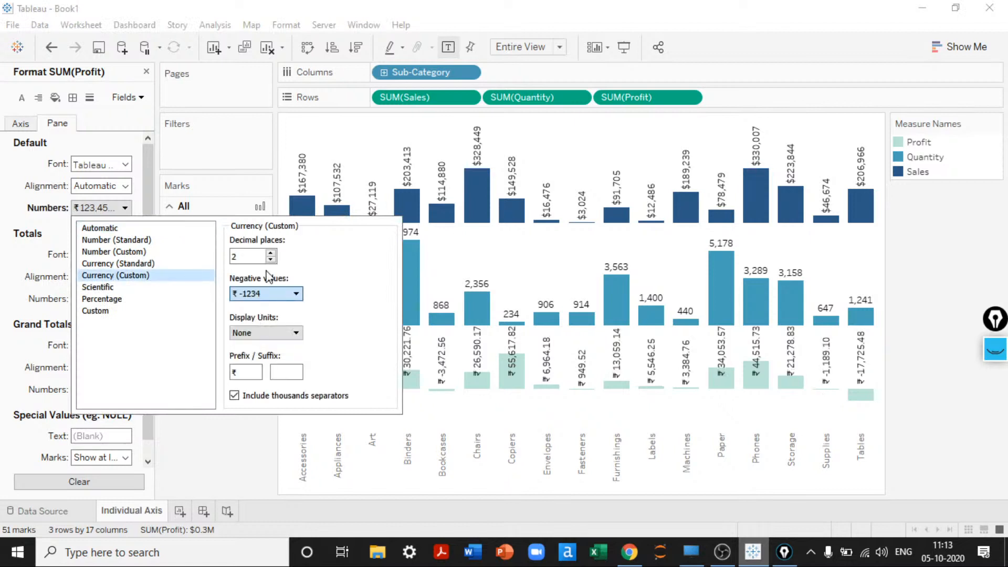
click(270, 260)
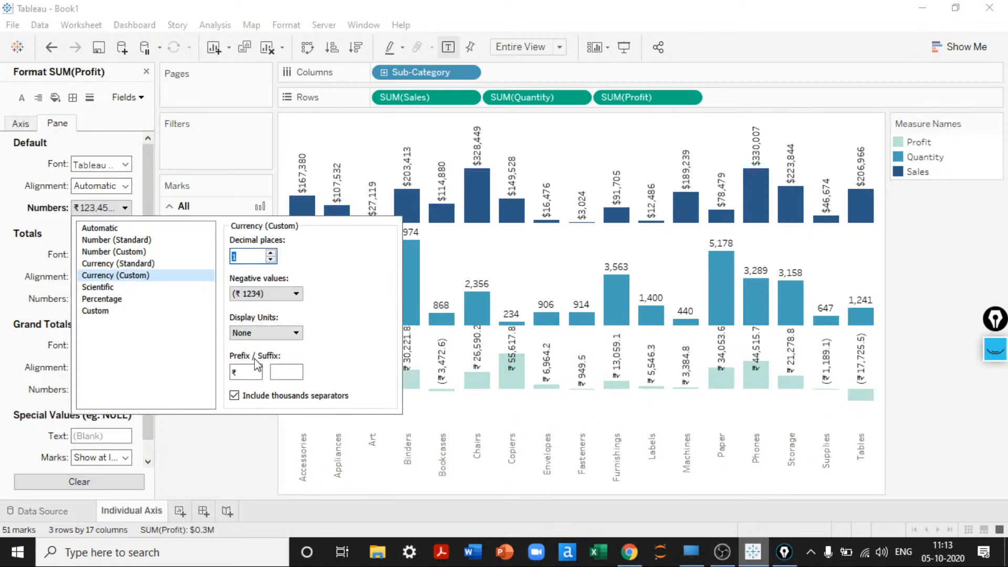
Set the prefix of the SUM(Profit) pane numbers to $ and their display units to Thousands (K)
drag(256, 369, 113, 362)
text(=)
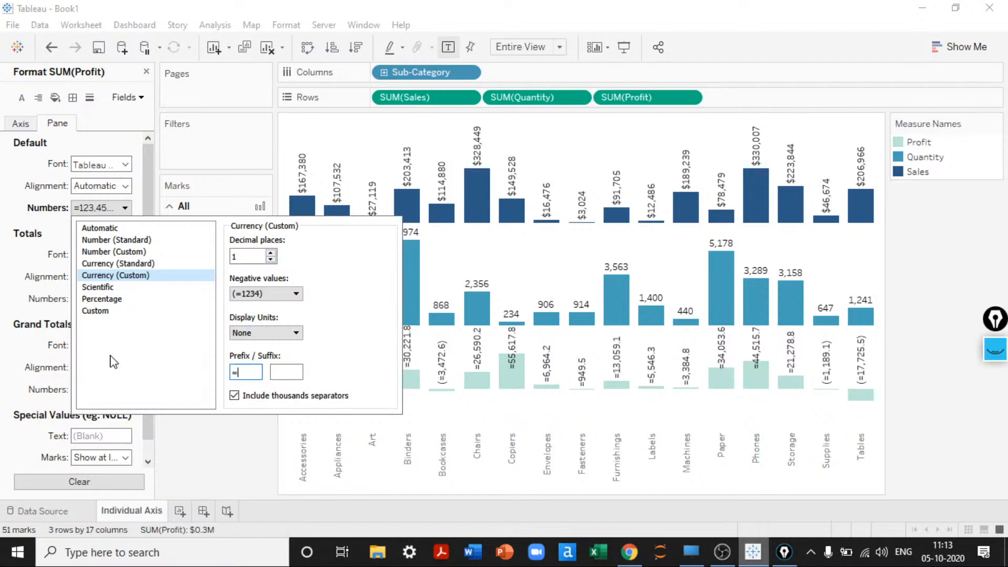
key(BackSpace)
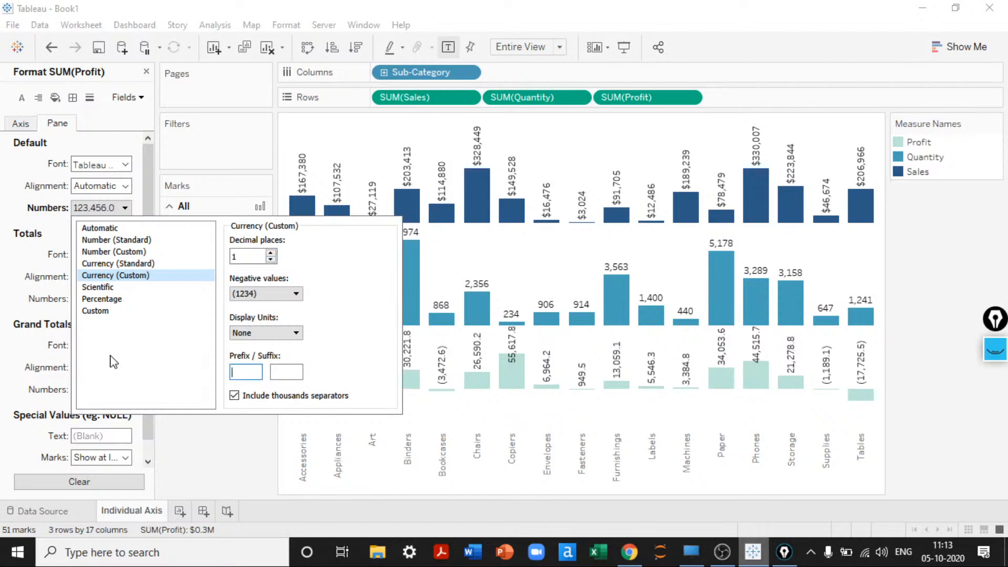
text($)
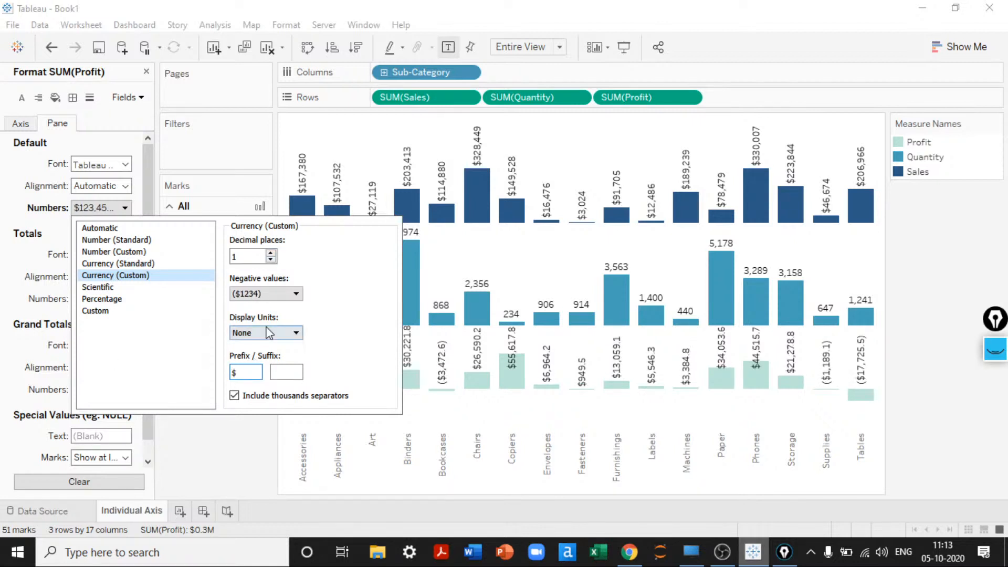
click(268, 332)
click(264, 346)
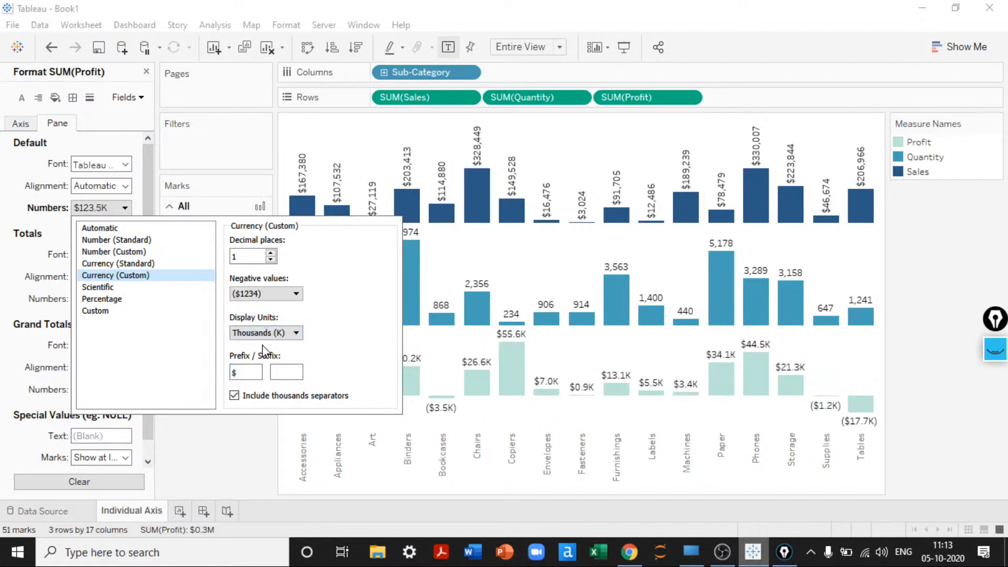
click(201, 458)
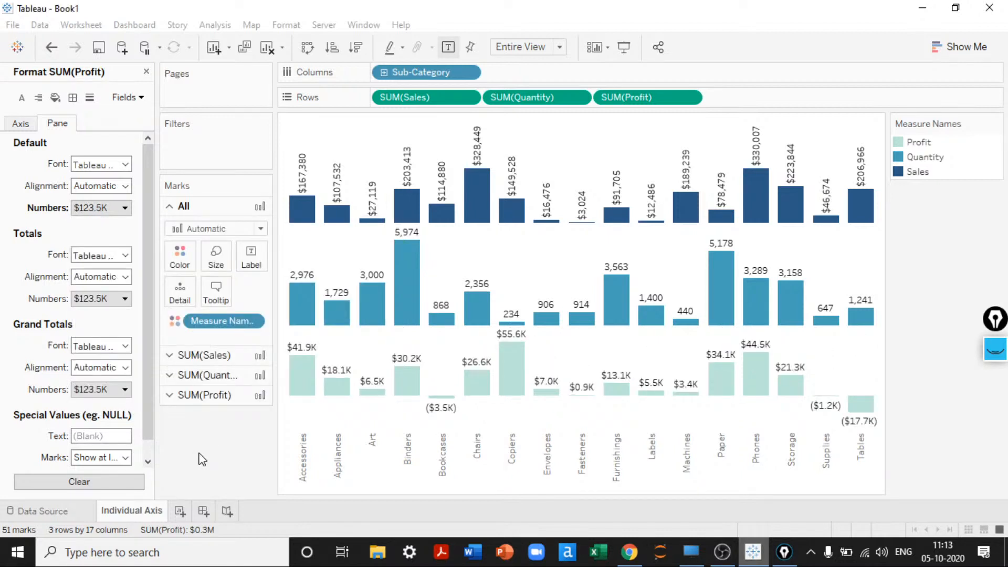
Set the SUM(Profit) pane's default font to size 7, bold and black
click(125, 165)
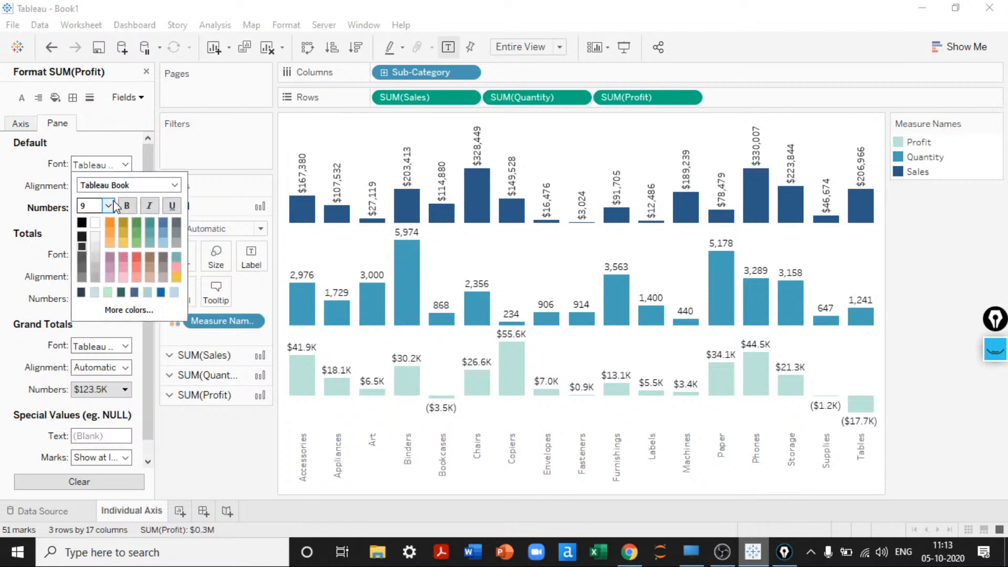
double_click(100, 206)
text(7)
click(126, 206)
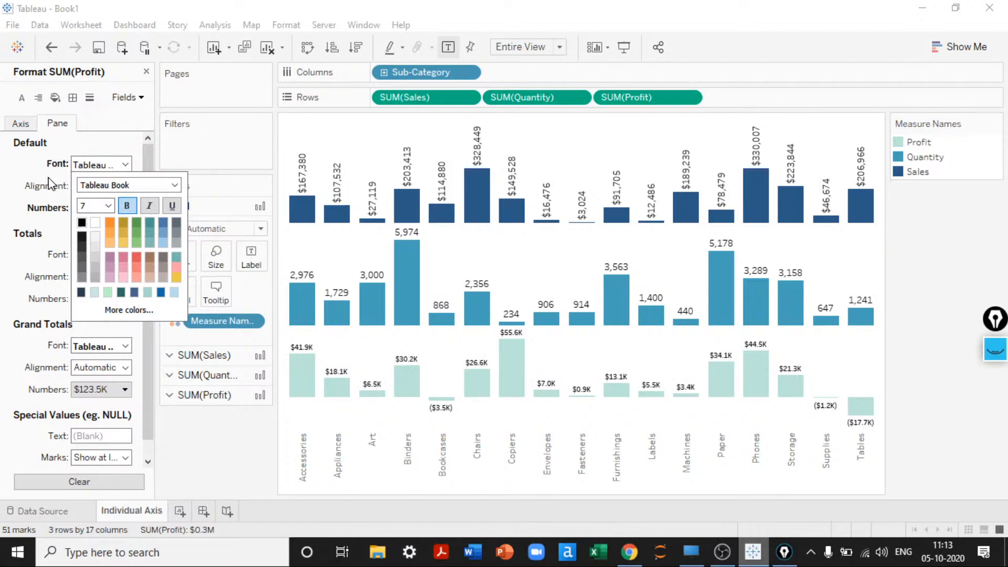
Set the SUM(Quantity) pane's default font to size 7, bold and black
click(128, 97)
click(141, 171)
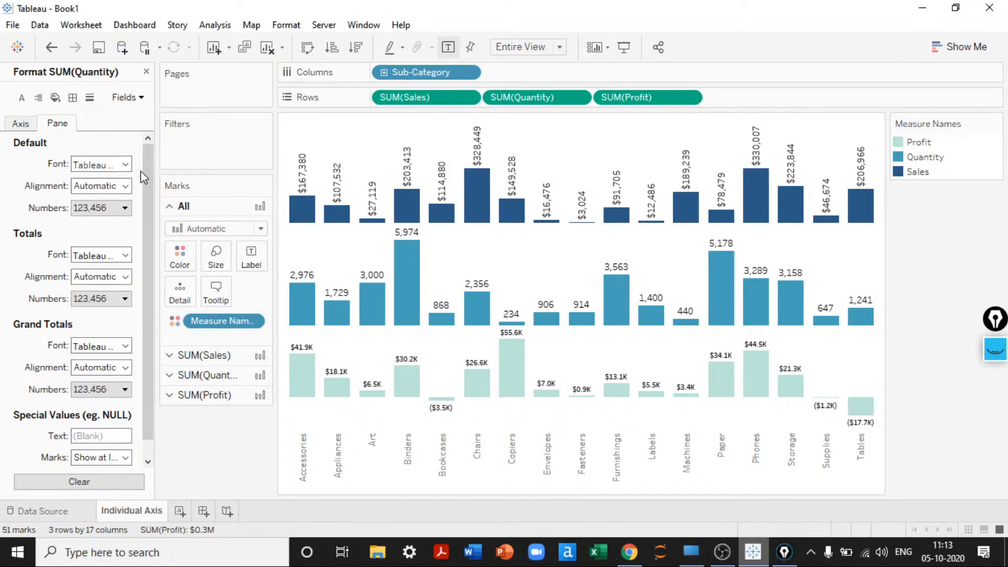
click(125, 164)
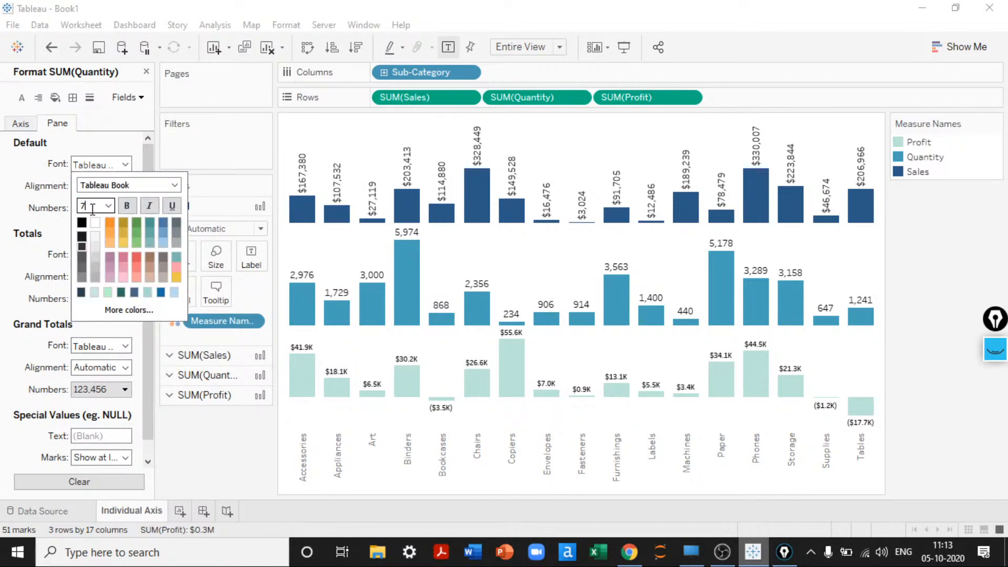
text(7)
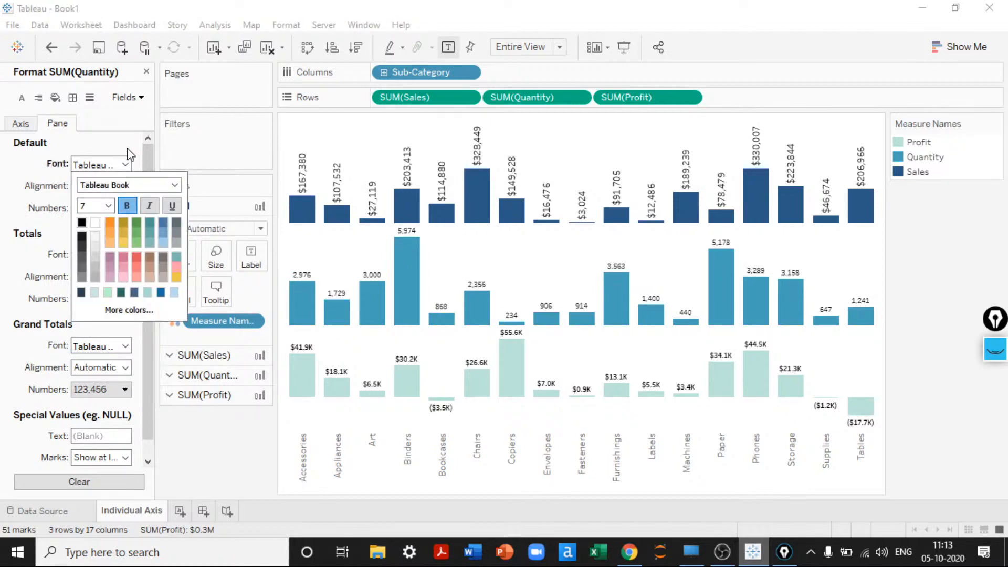
click(128, 137)
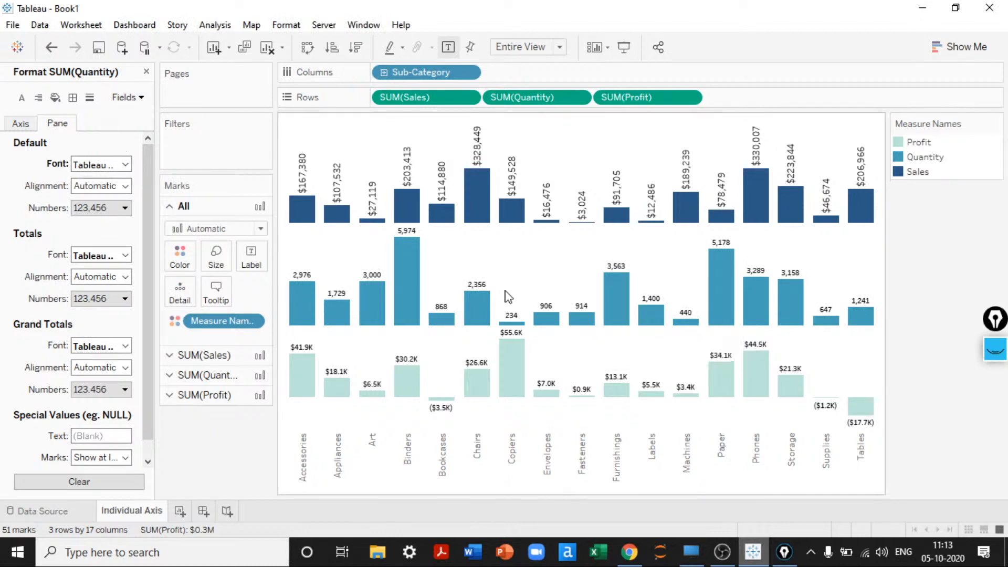
Set the SUM(Sales) pane's default font to size 7, bold and black
click(215, 394)
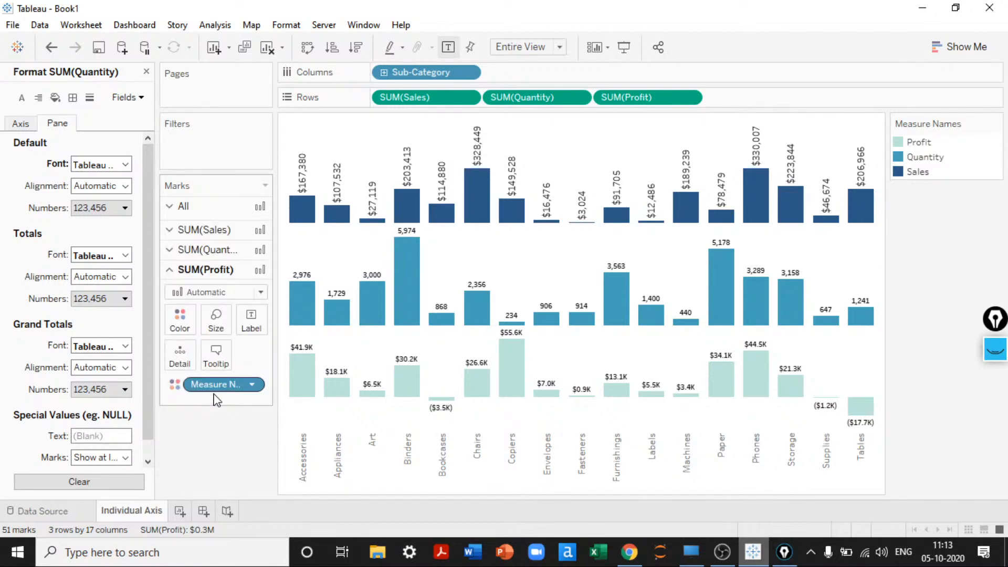
click(204, 226)
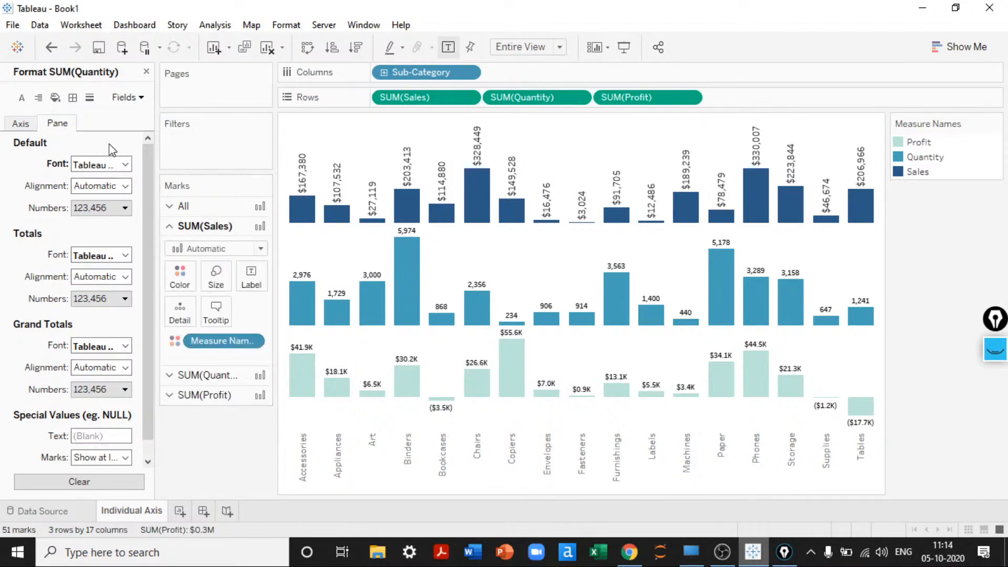
click(126, 97)
click(139, 178)
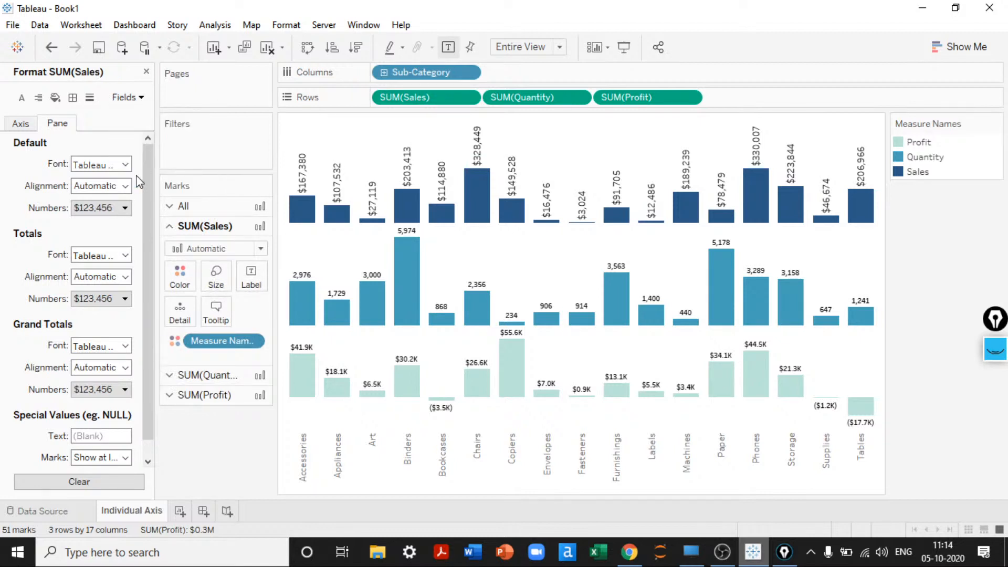
click(98, 165)
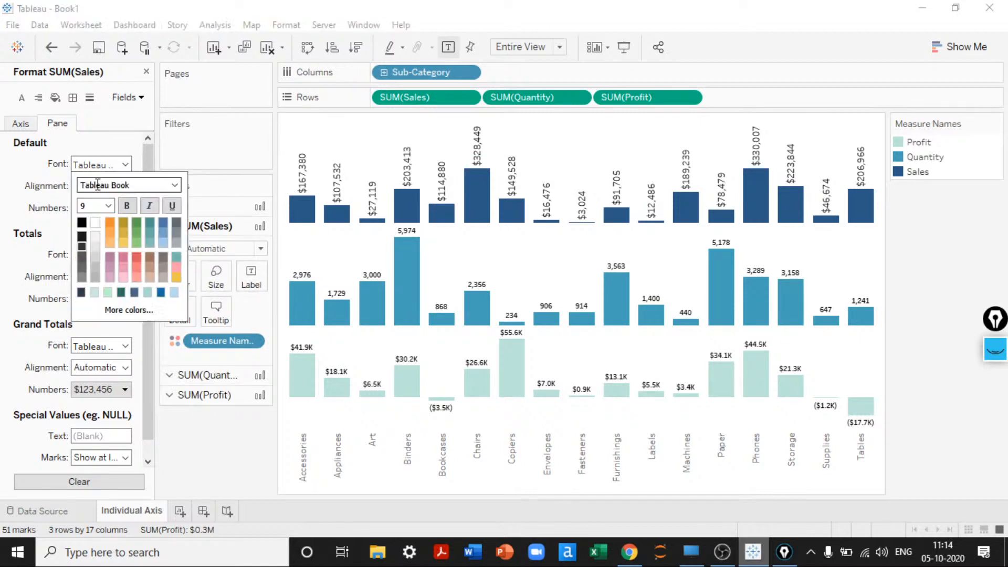
click(83, 223)
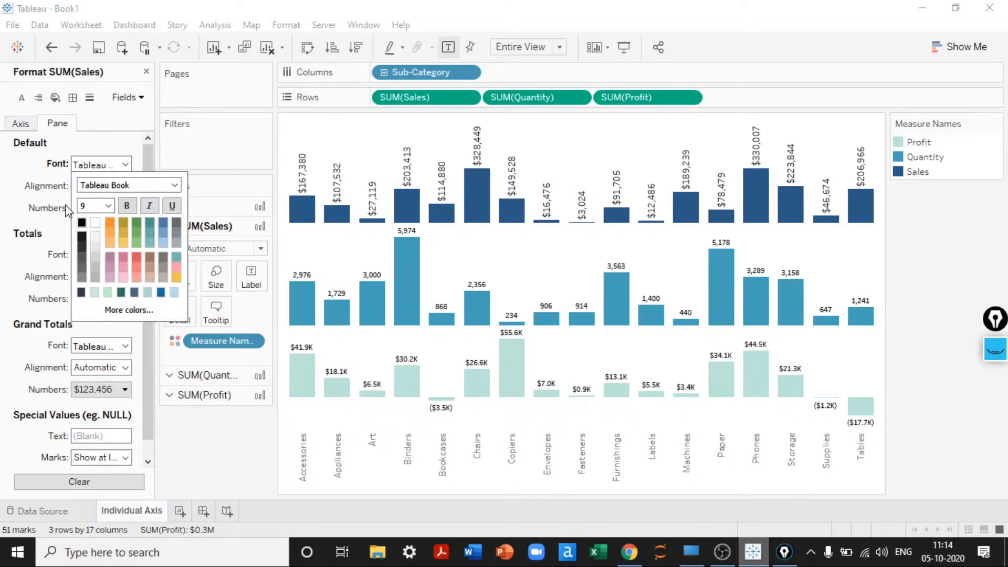
key(BackSpace)
text(7)
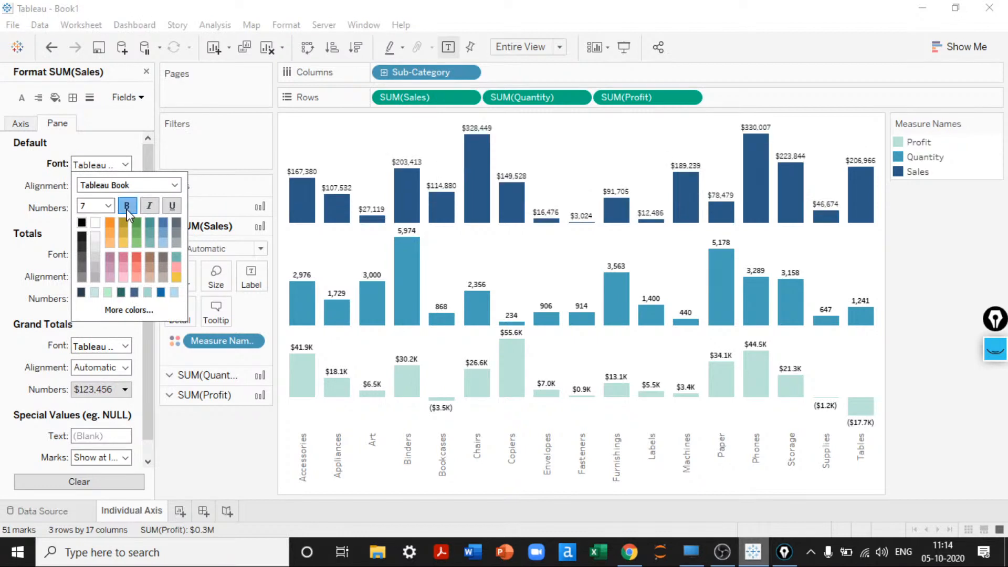
click(127, 209)
click(52, 221)
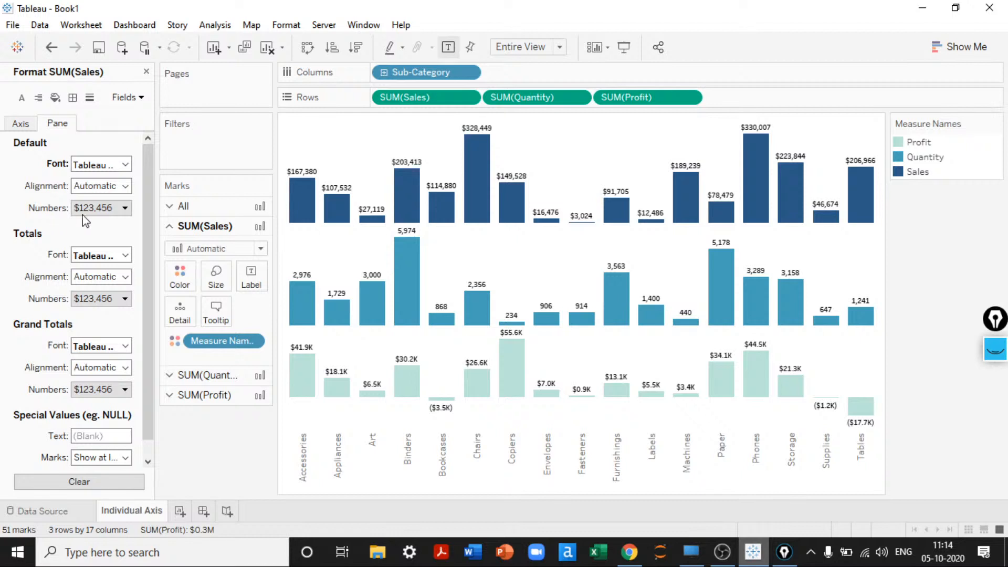
Format the SUM(Sales) pane's default numbers as Currency (Custom) with 1 decimal place and negative values in parentheses
click(102, 207)
click(115, 275)
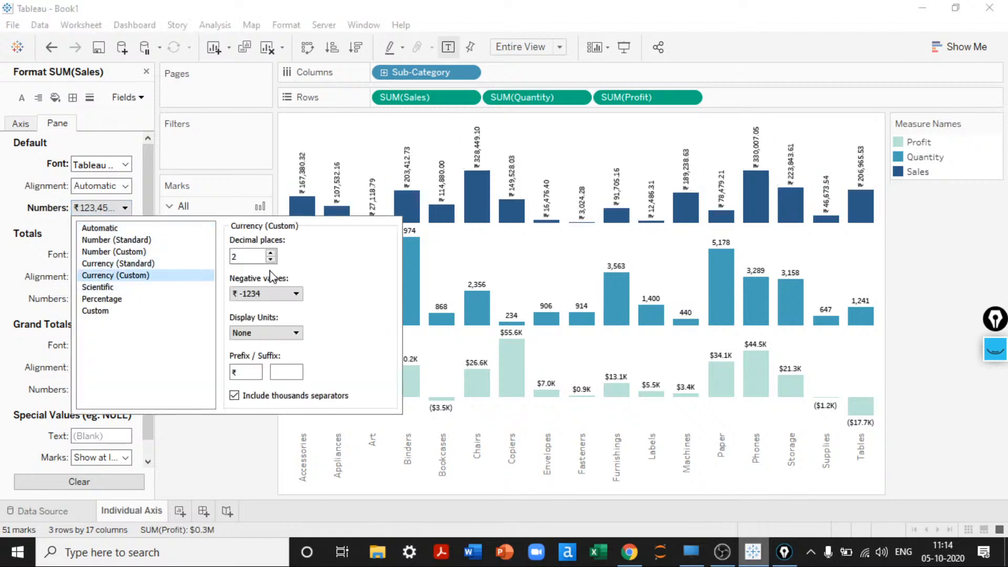
click(271, 259)
click(272, 293)
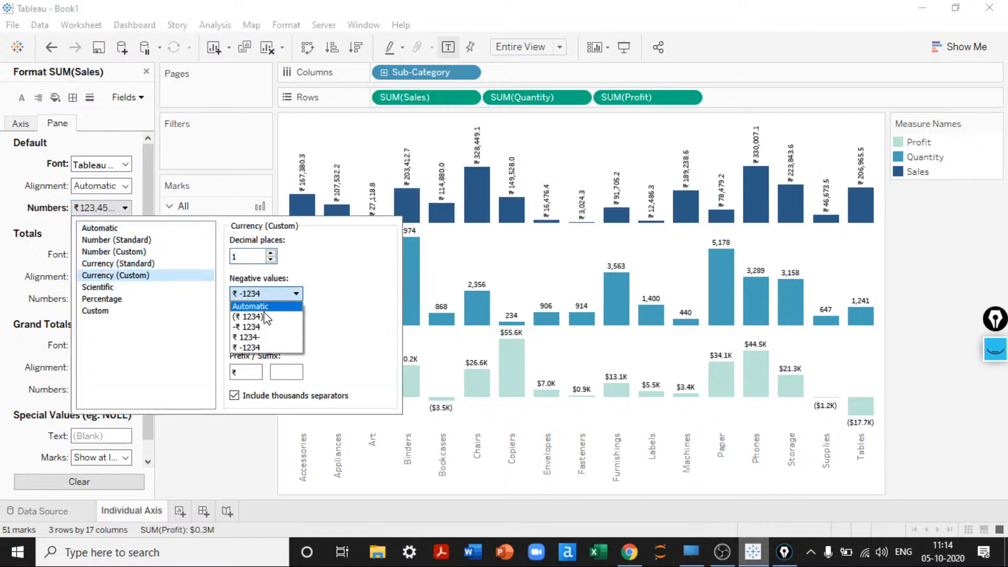
click(264, 316)
Set the display units of the SUM(Sales) pane numbers to Thousands (K) and their prefix to $
click(263, 332)
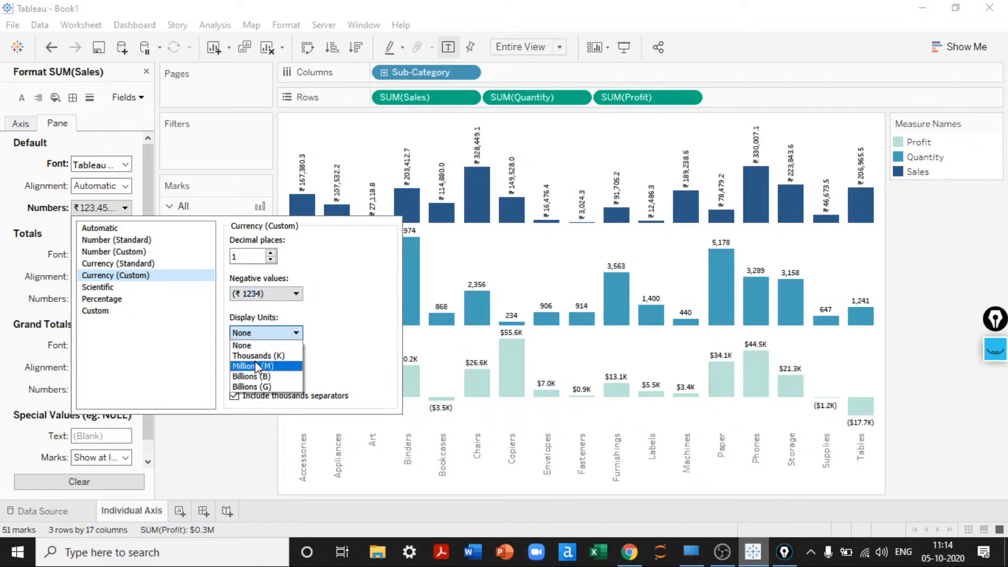
click(257, 355)
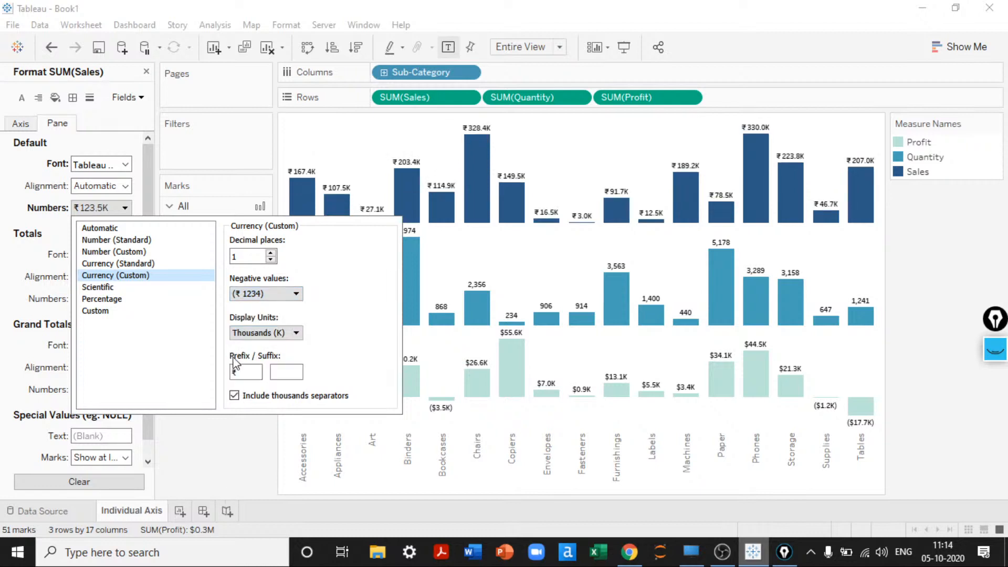
double_click(247, 372)
key(BackSpace)
click(222, 451)
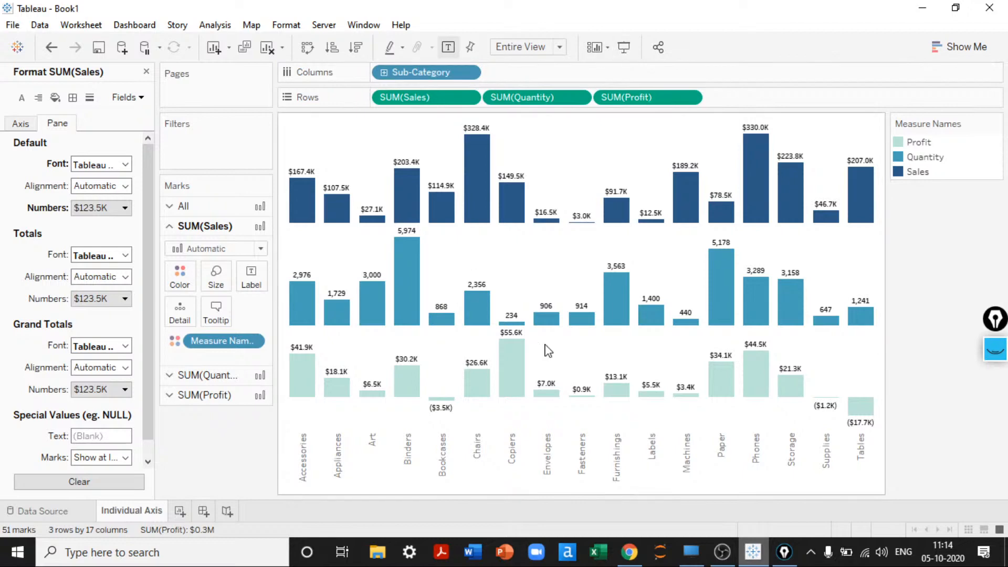
Try different orders of the Measure Names legend entries in presentation mode
click(623, 47)
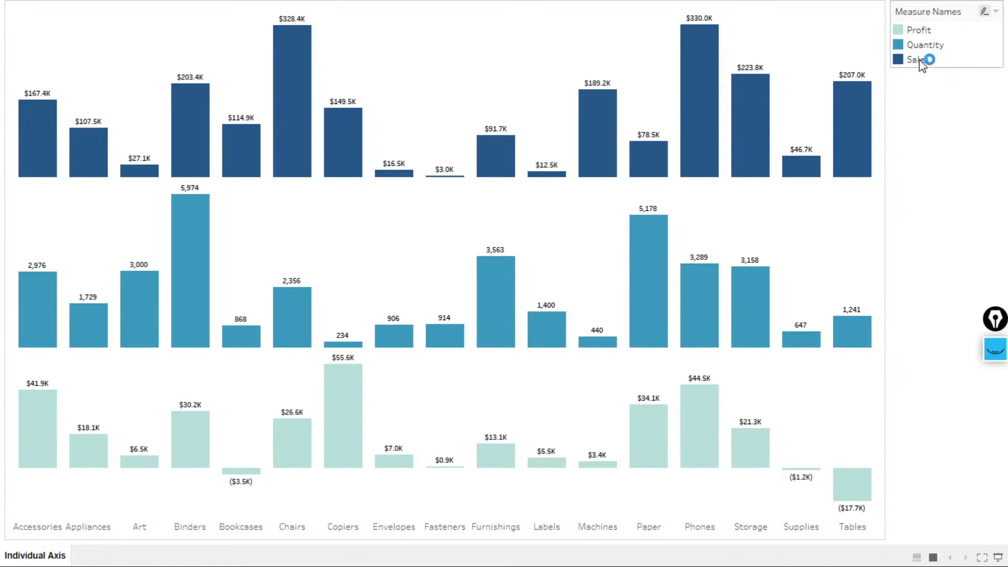
drag(919, 59, 922, 39)
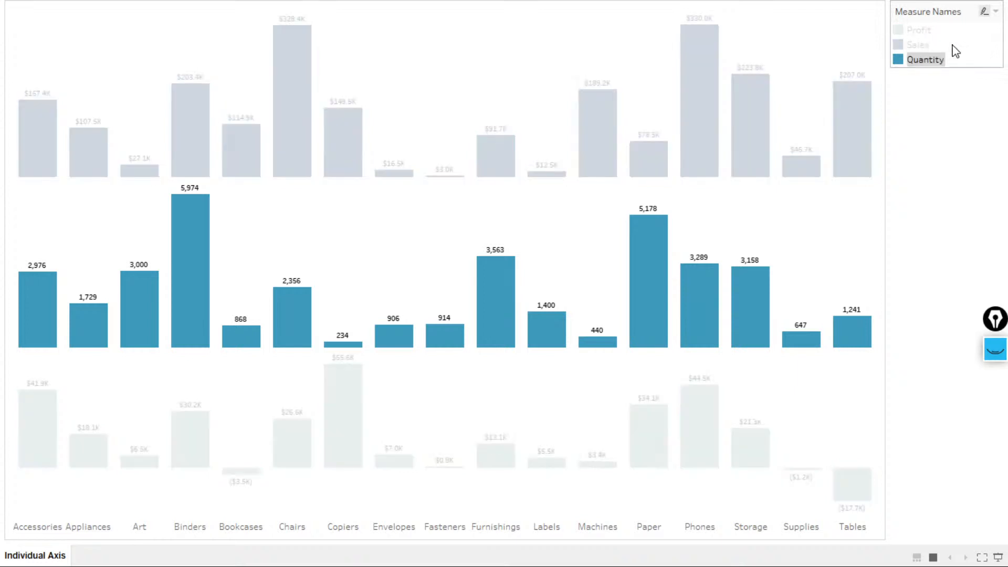
click(952, 46)
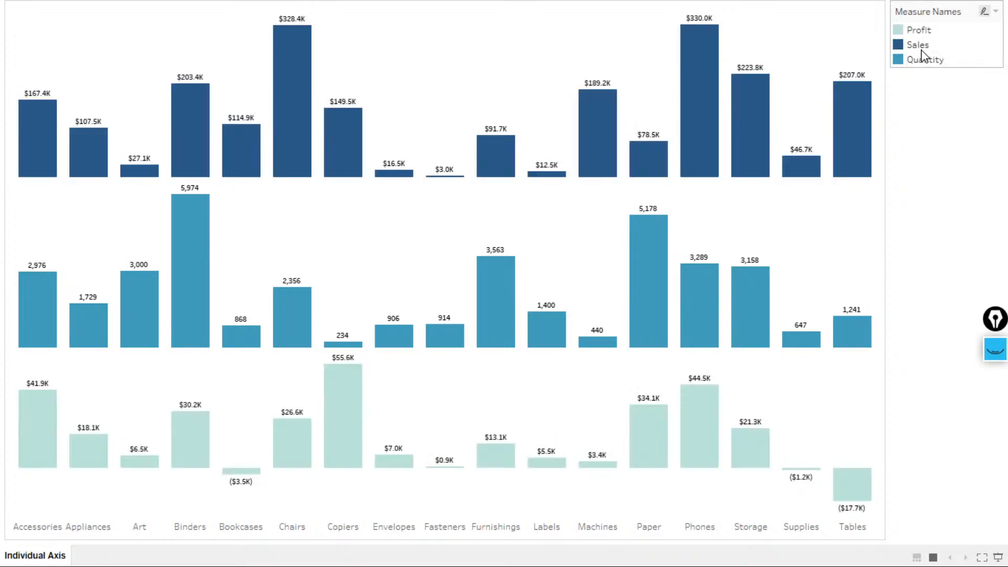
drag(918, 33, 919, 67)
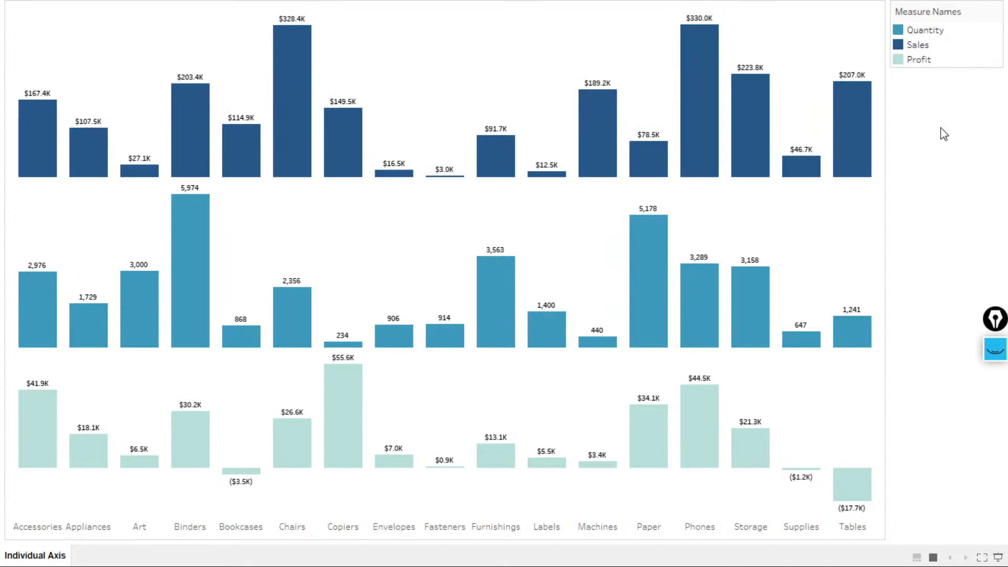
click(920, 60)
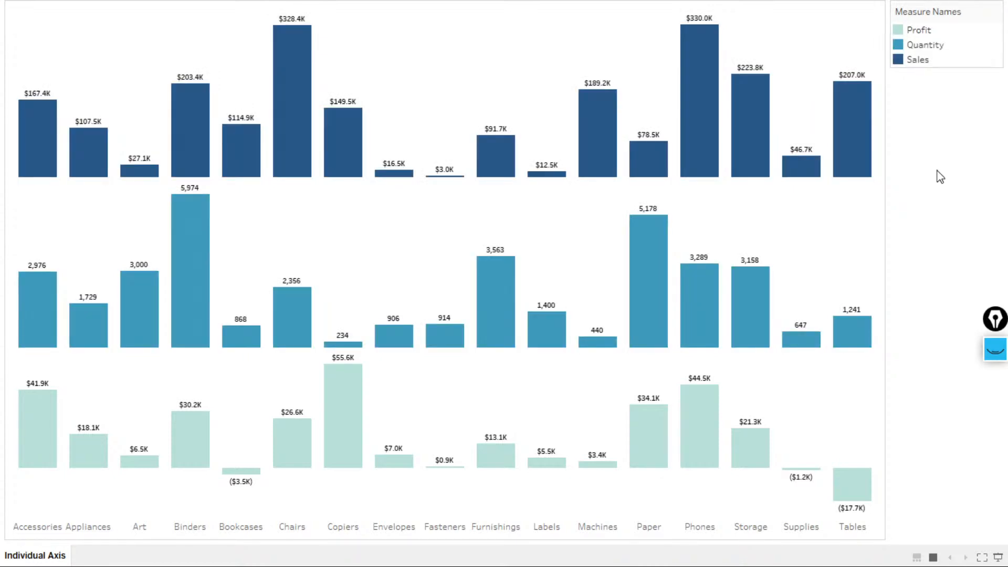
key(Escape)
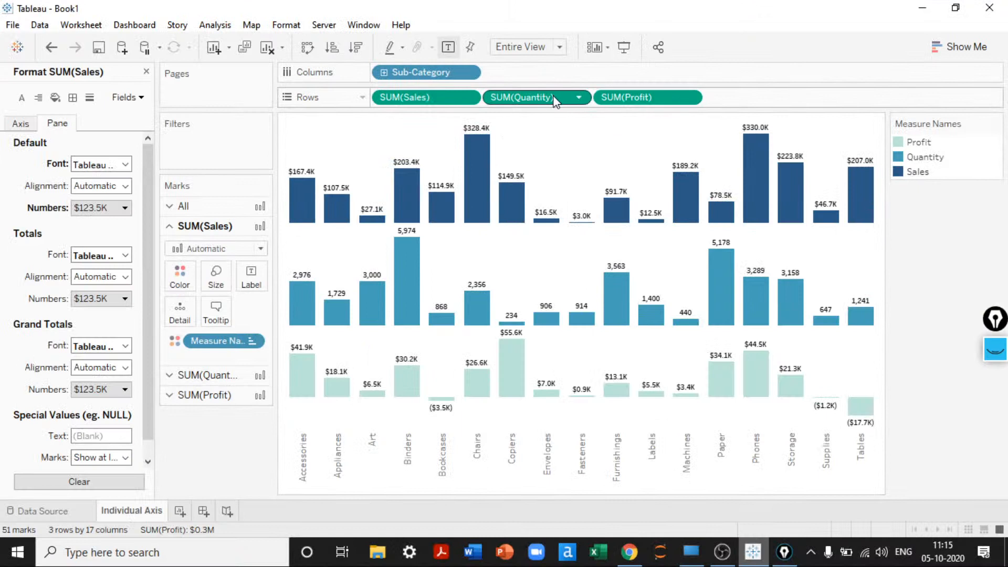
Reorder the measures on Rows to Profit, Sales, Quantity and review the chart in presentation mode
drag(618, 95, 376, 97)
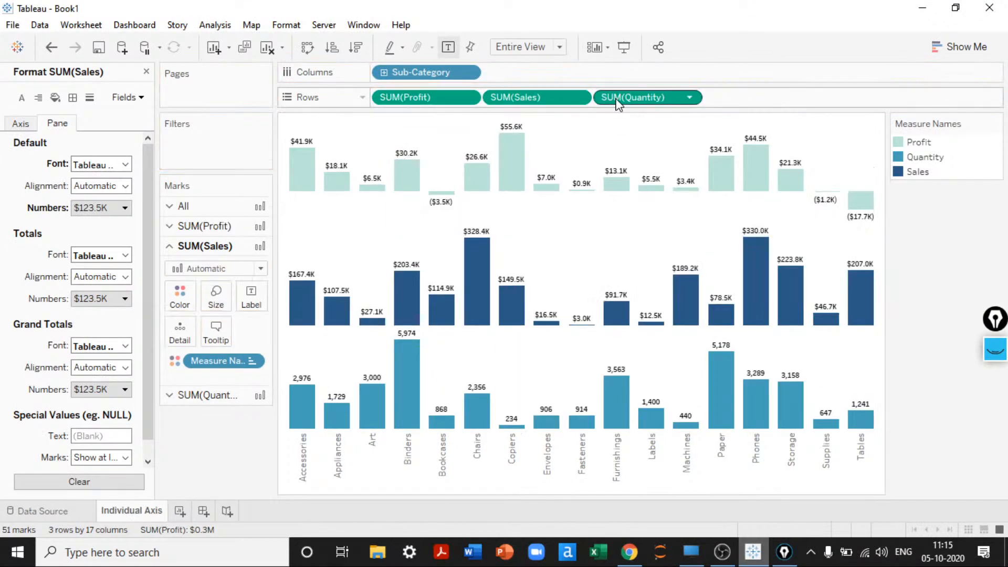
drag(614, 98, 641, 99)
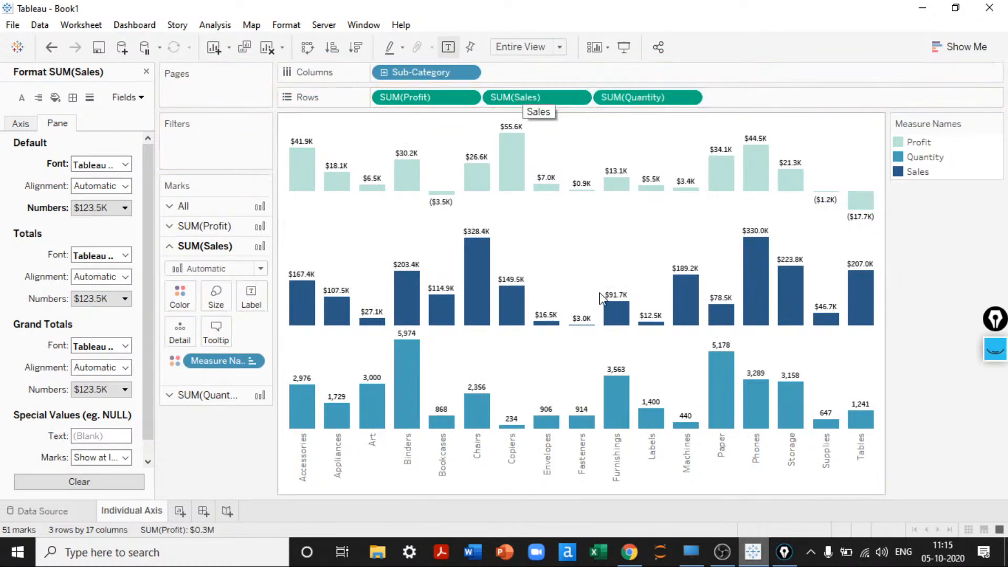
click(624, 48)
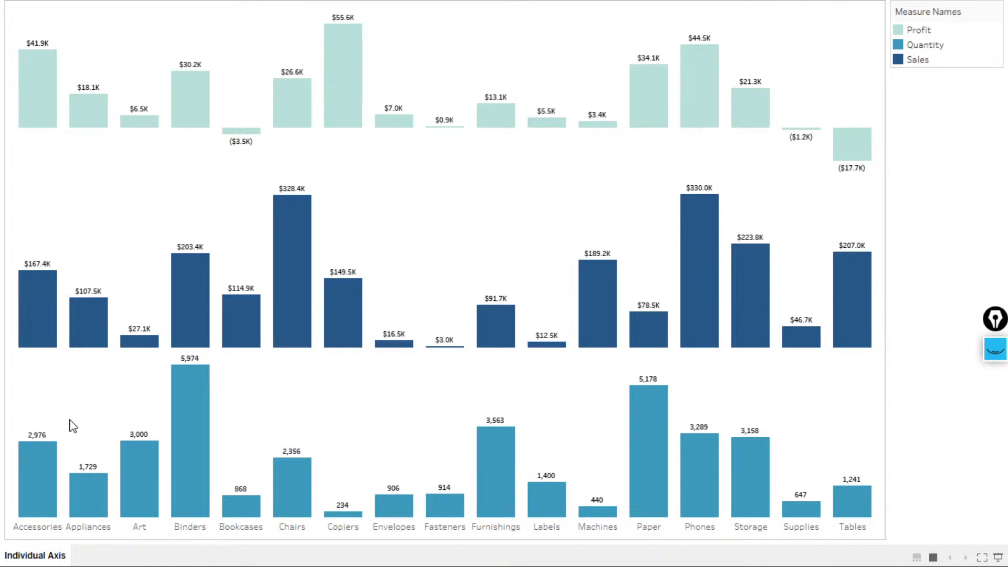
mouse_move(53, 347)
mouse_move(201, 375)
key(Escape)
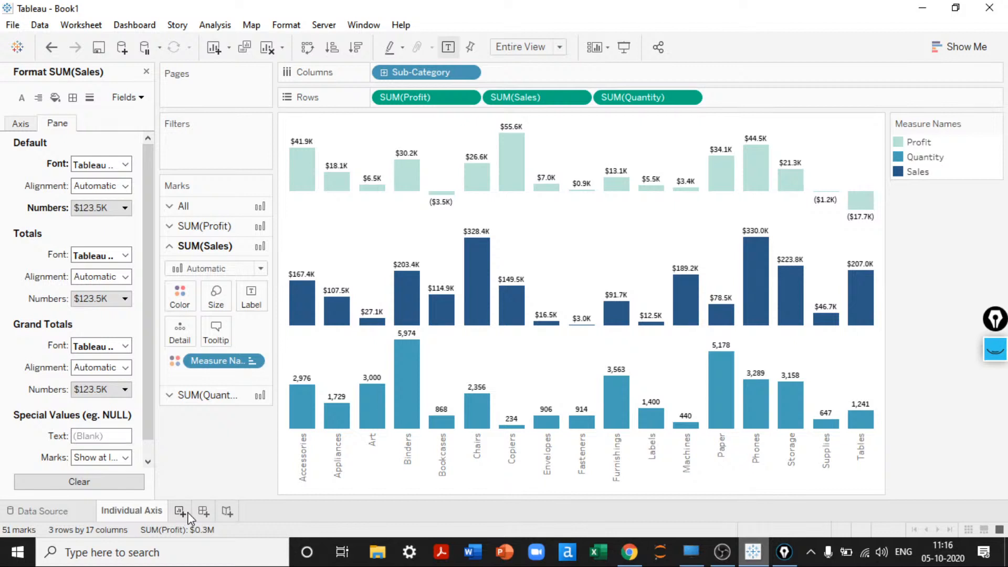
Add a new worksheet and name it Dual Axis
click(188, 513)
double_click(188, 512)
text(Dual)
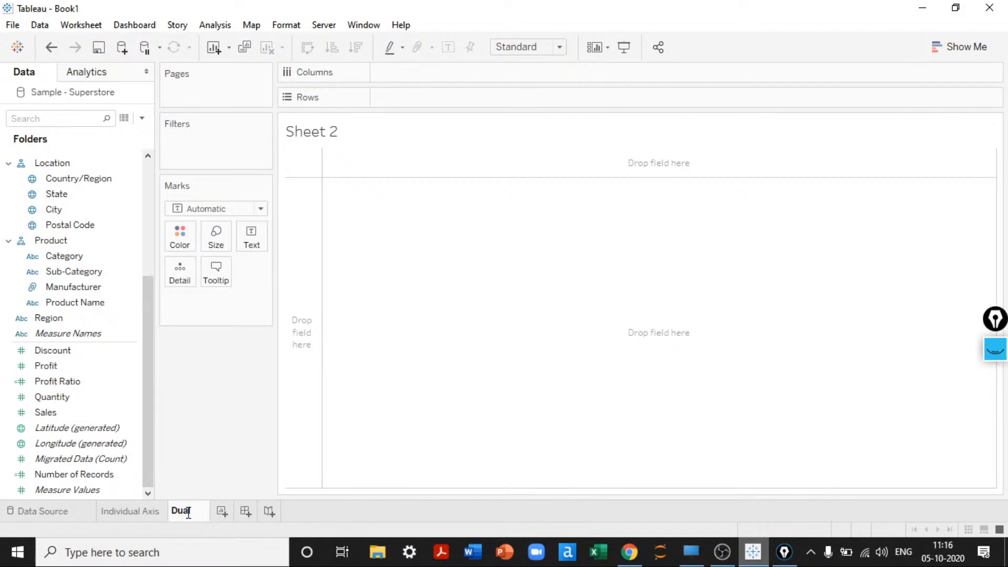
text( Axis)
key(Return)
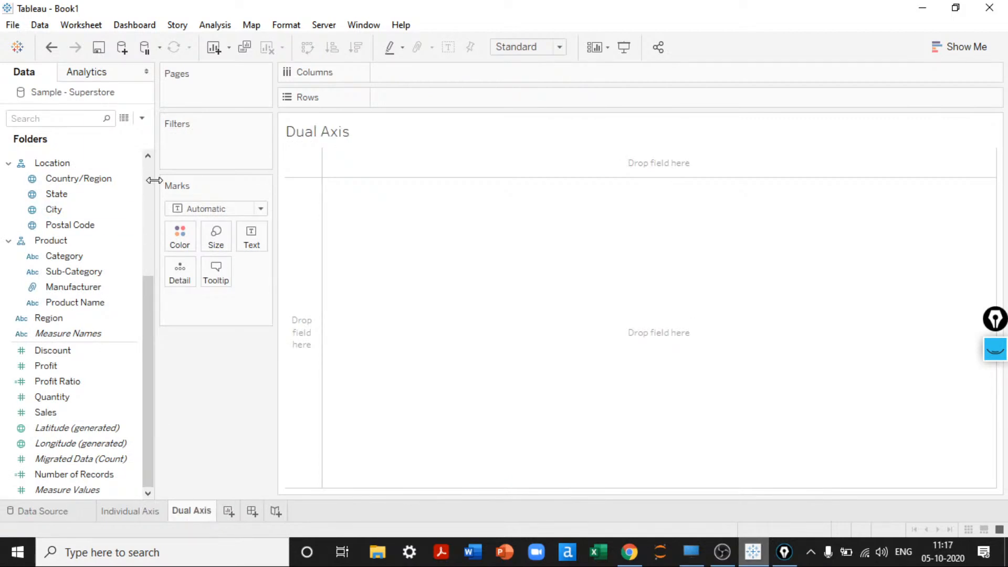
Look over the available chart types and their field requirements in Show Me
click(942, 52)
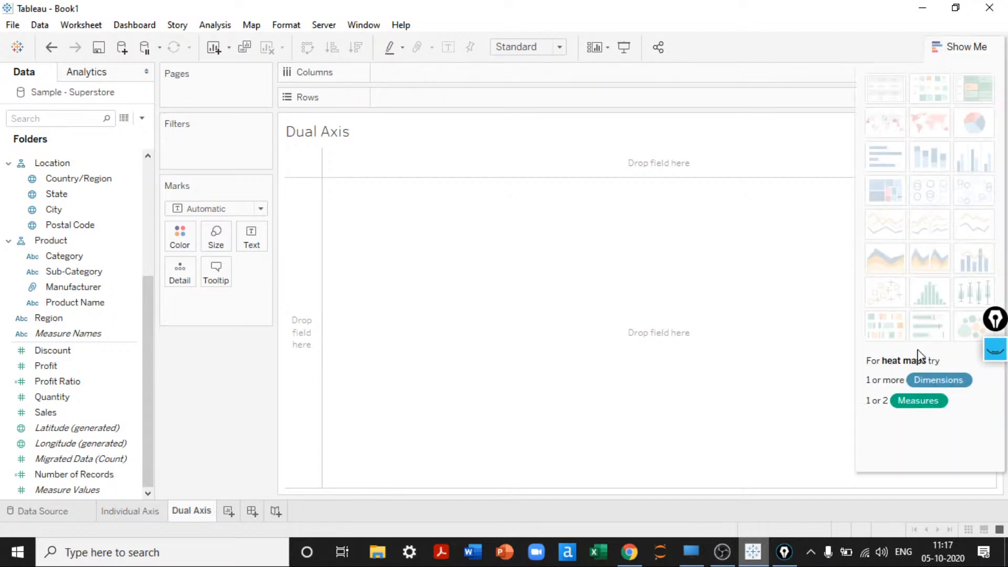
drag(994, 318, 991, 371)
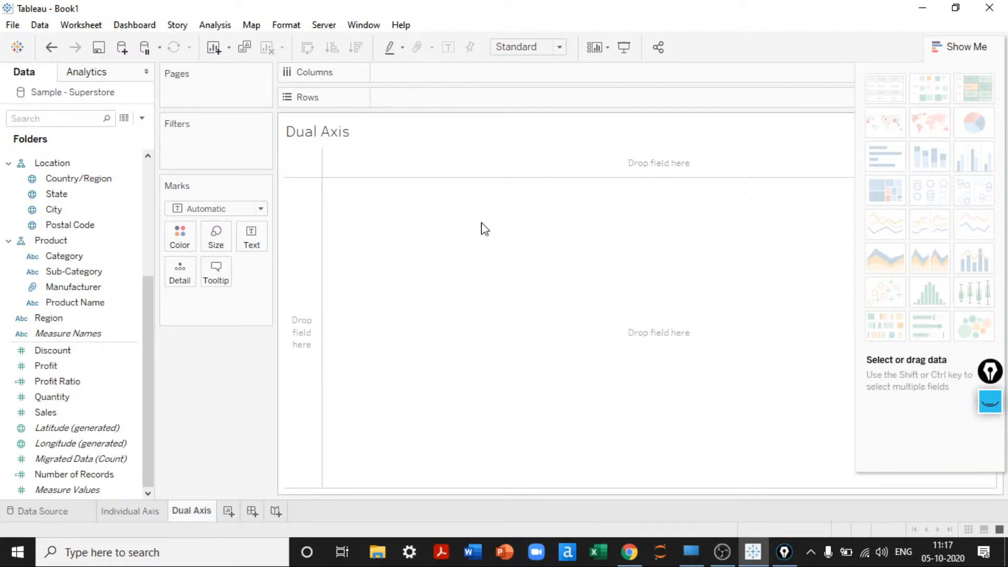
drag(479, 225, 811, 122)
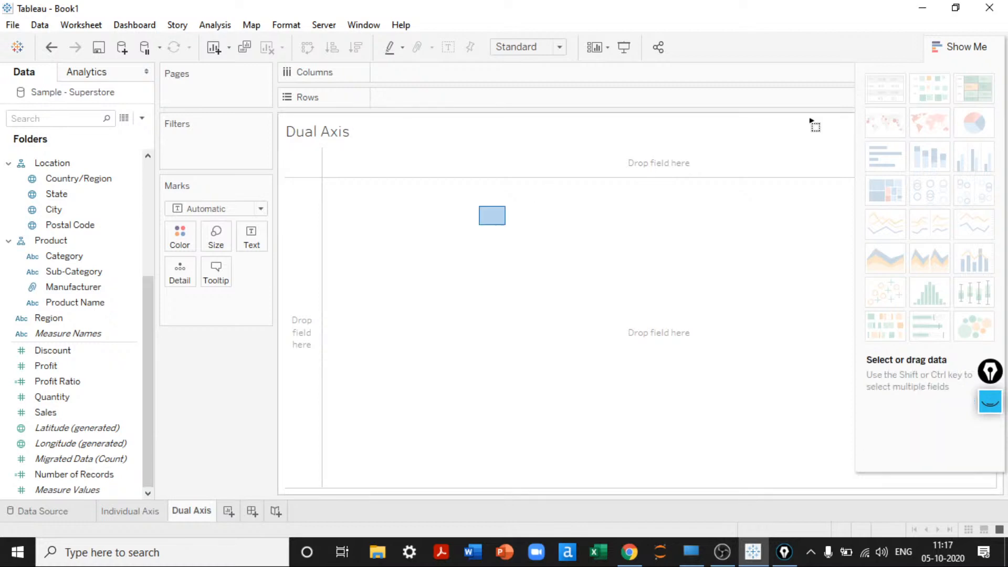
click(960, 47)
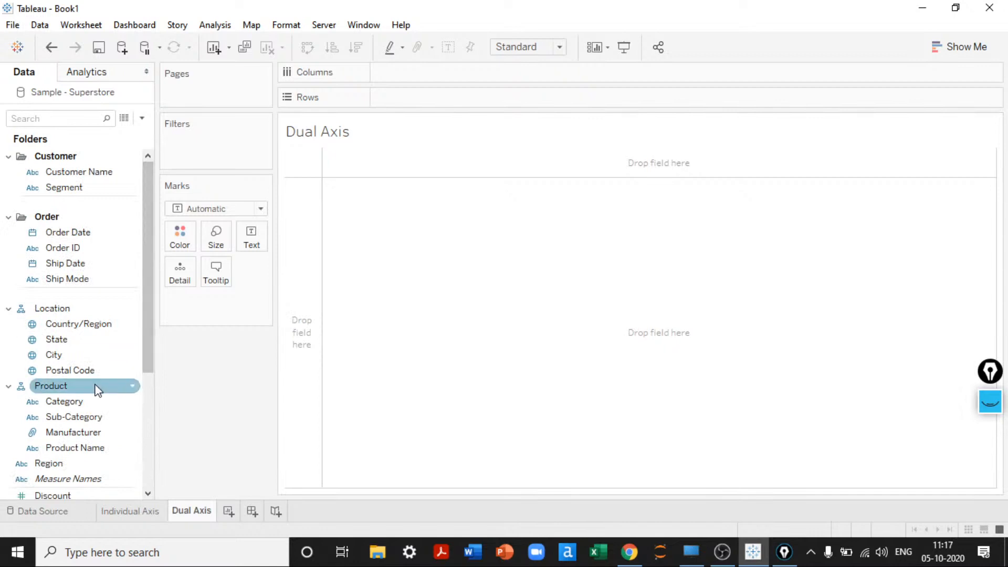
double_click(82, 418)
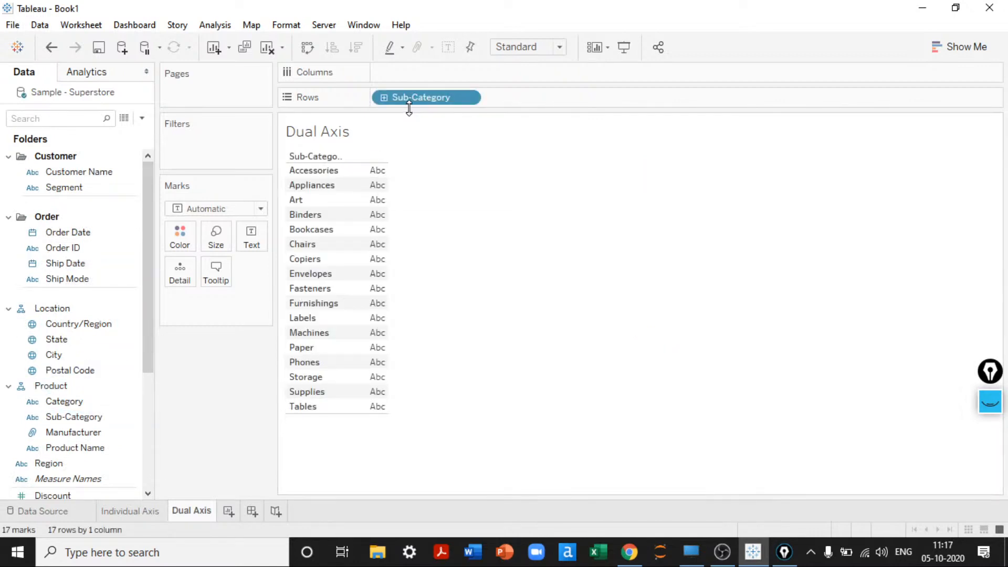
drag(406, 104, 276, 334)
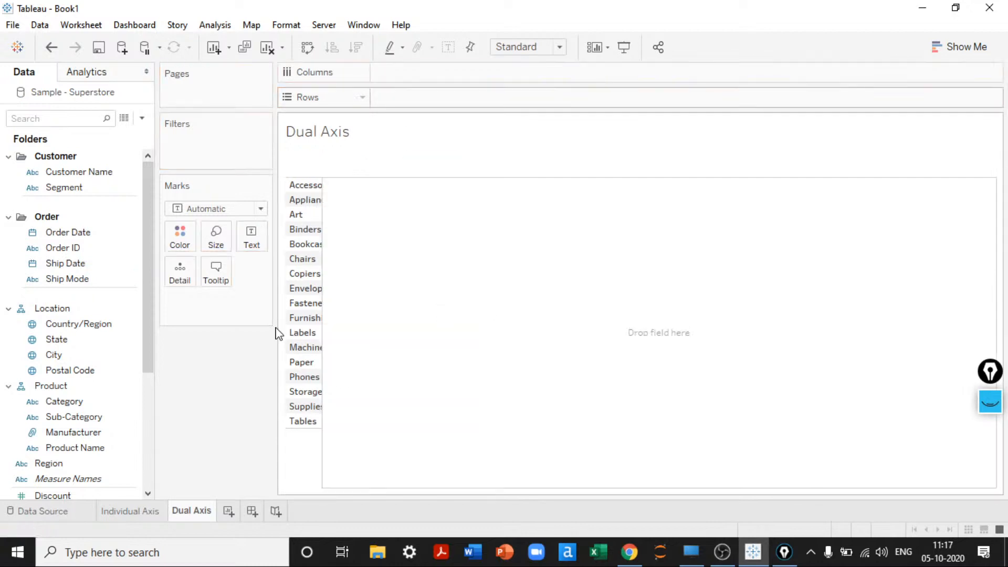
double_click(50, 401)
scroll(50, 402, down, 3)
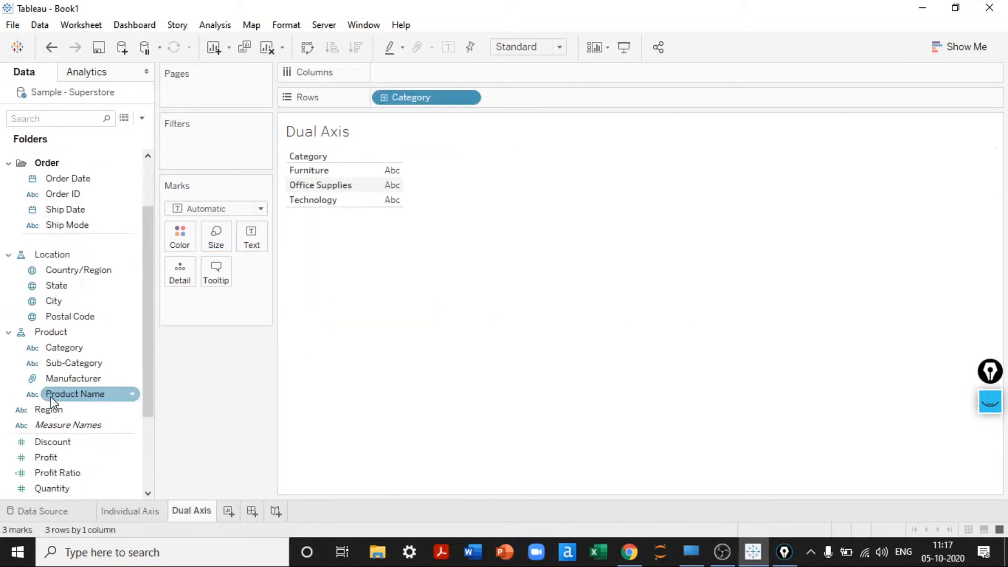
scroll(52, 403, down, 2)
scroll(55, 395, up, 9)
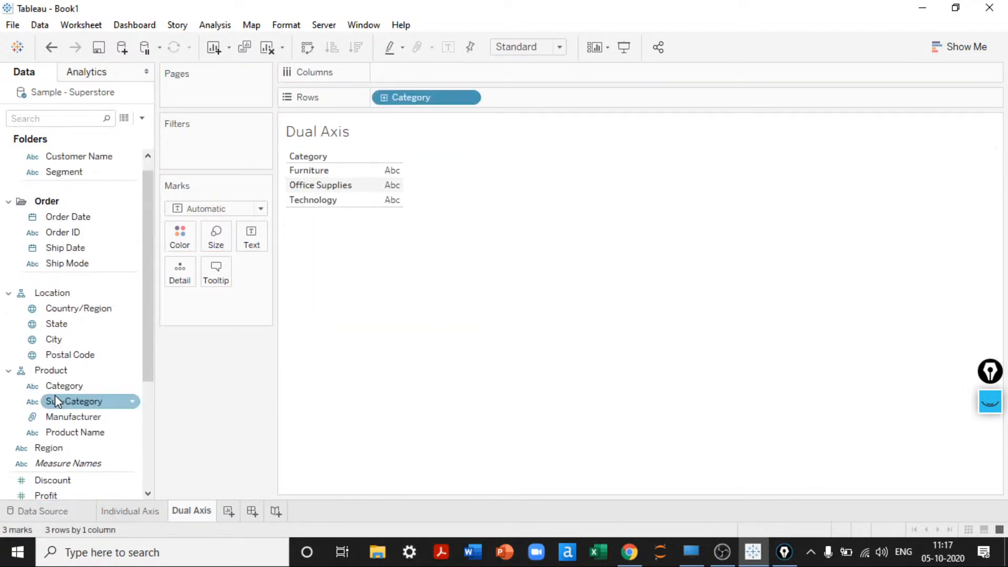
Build a text table of Profit by Ship Mode on Rows, replacing Category, and hide the row field label
click(82, 263)
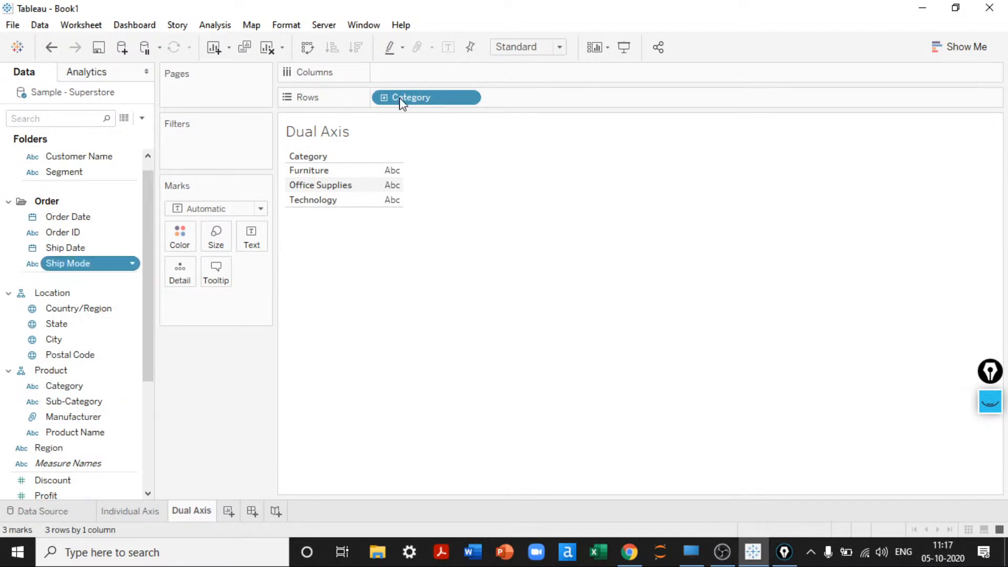
drag(401, 103, 402, 100)
scroll(64, 373, down, 3)
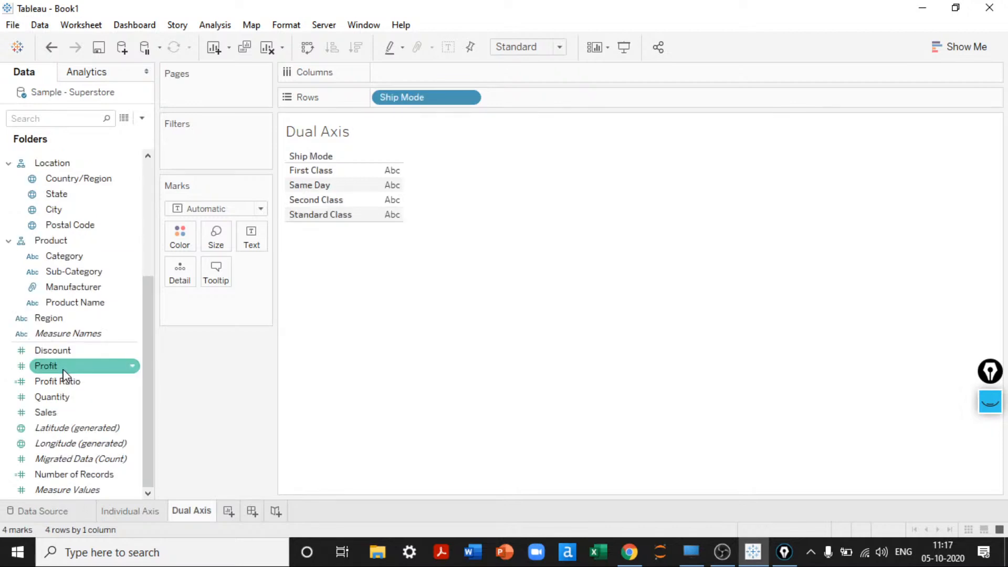
drag(45, 365, 394, 213)
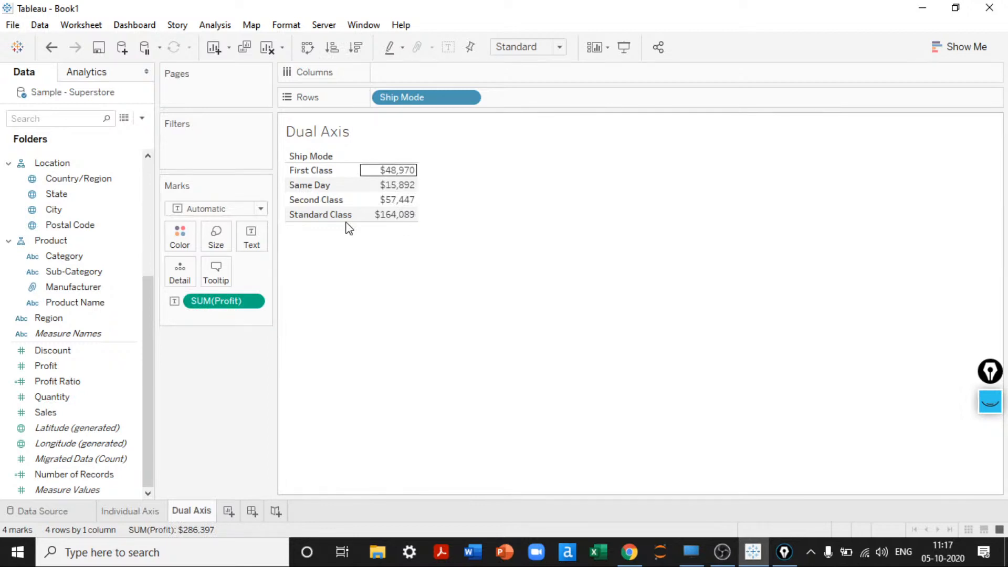
right_click(304, 157)
click(376, 311)
Convert the Ship Mode profit table into a pie chart using Show Me
click(961, 47)
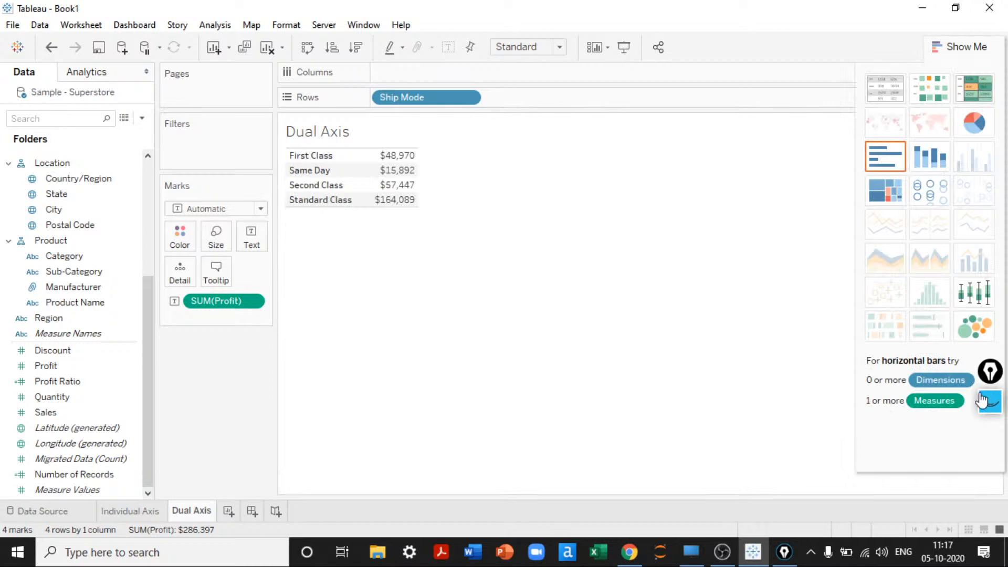
click(988, 128)
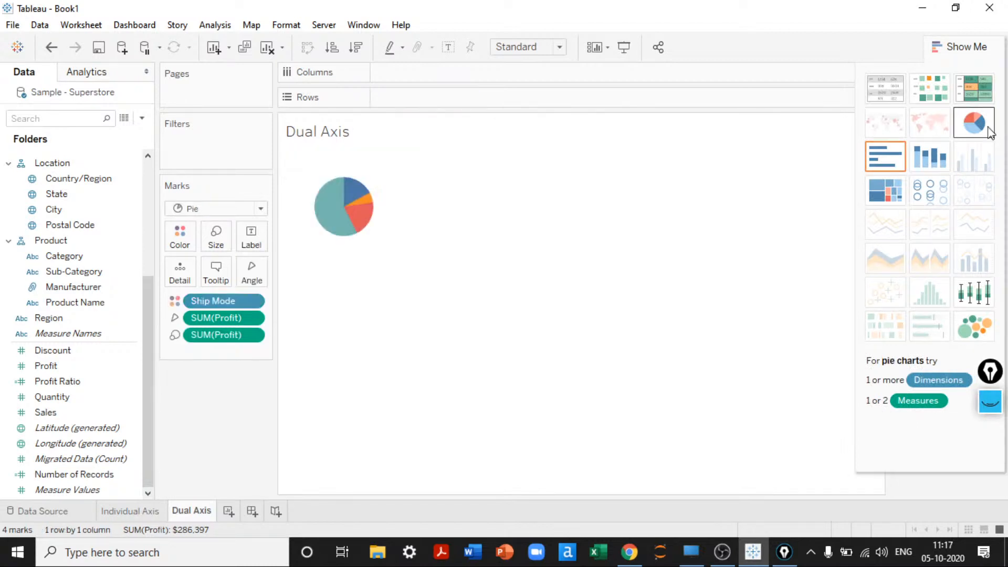
click(954, 47)
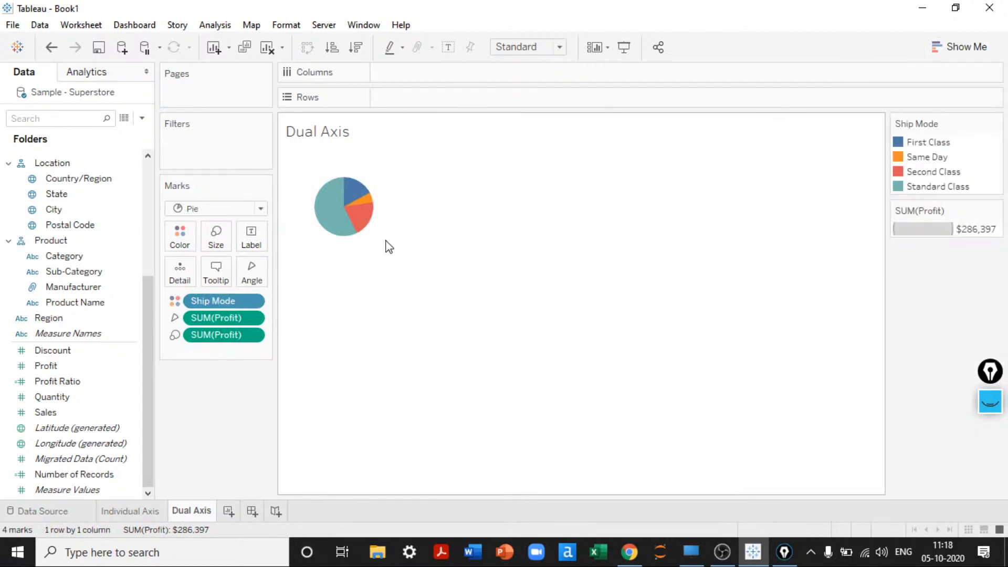
Enlarge the Ship Mode pie chart several steps within the Standard view
key(ctrl+shift+b)
key(ctrl+shift+b)
key(ctrl+shift+b)
key(ctrl+shift+b)
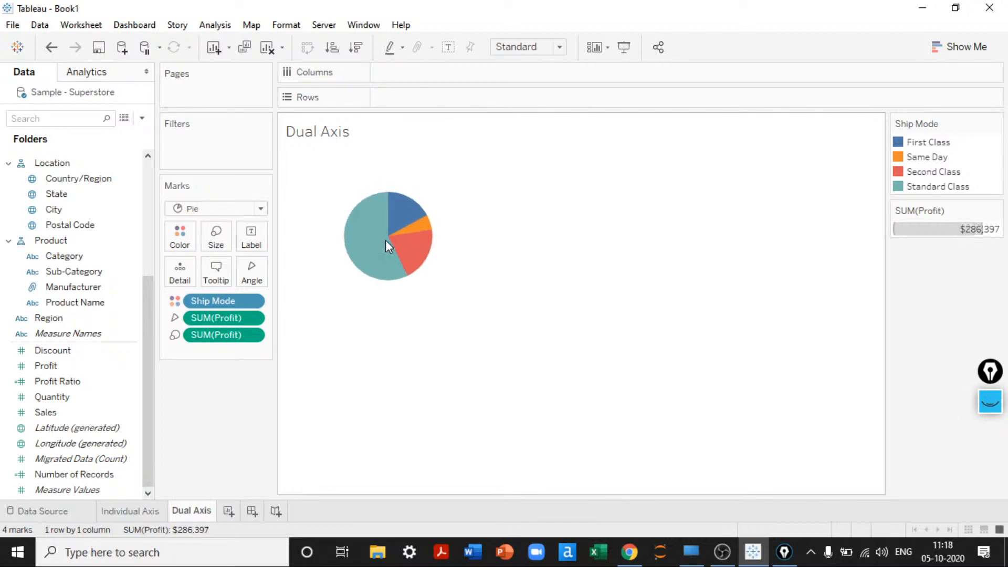
key(ctrl+shift+b)
key(ctrl+shift+b)
key(ctrl+shift+b)
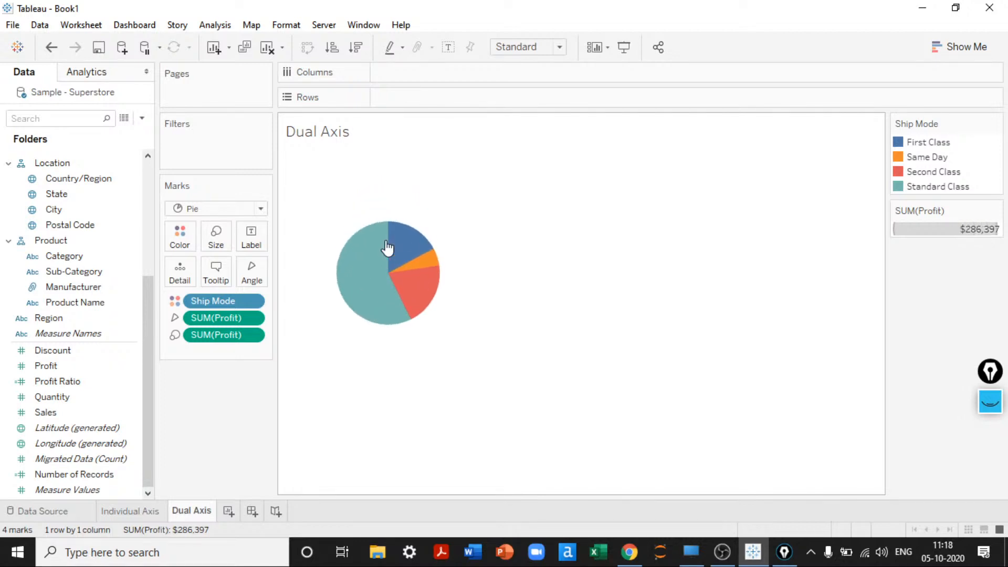
key(ctrl+shift+b)
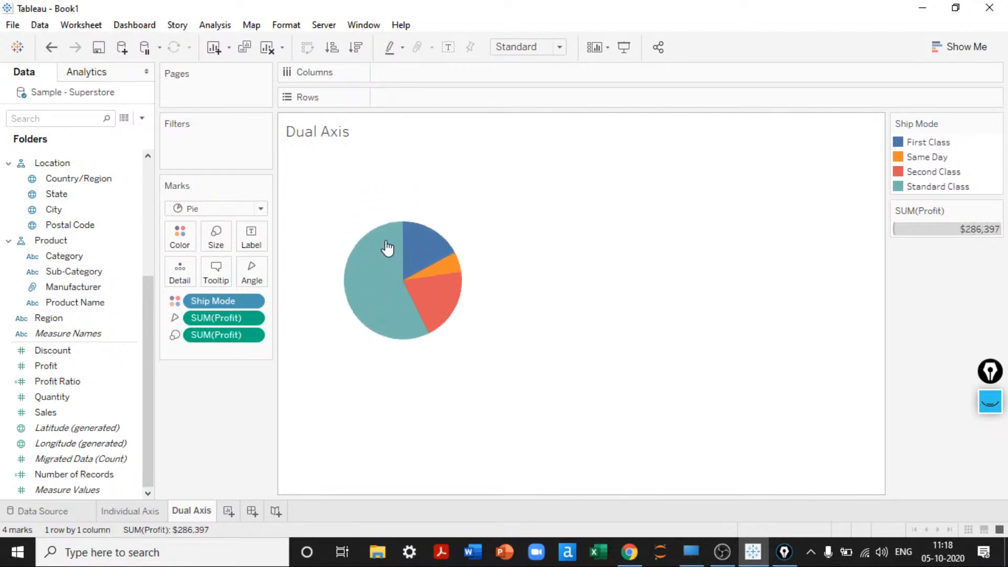
Add two placeholder measures with the value 0 to Rows so the pie is duplicated
double_click(509, 102)
text(0)
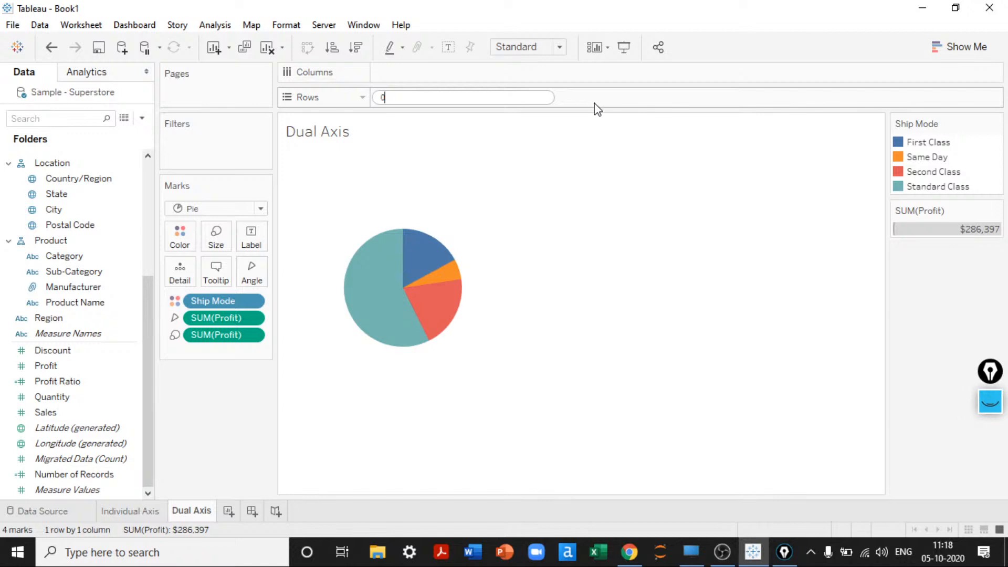
key(Return)
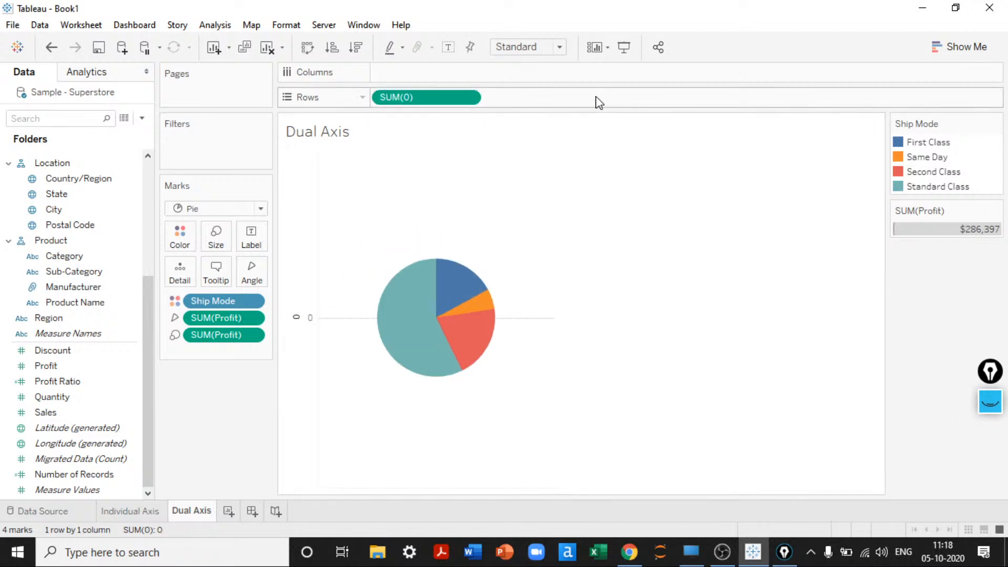
double_click(597, 97)
text(0)
key(Return)
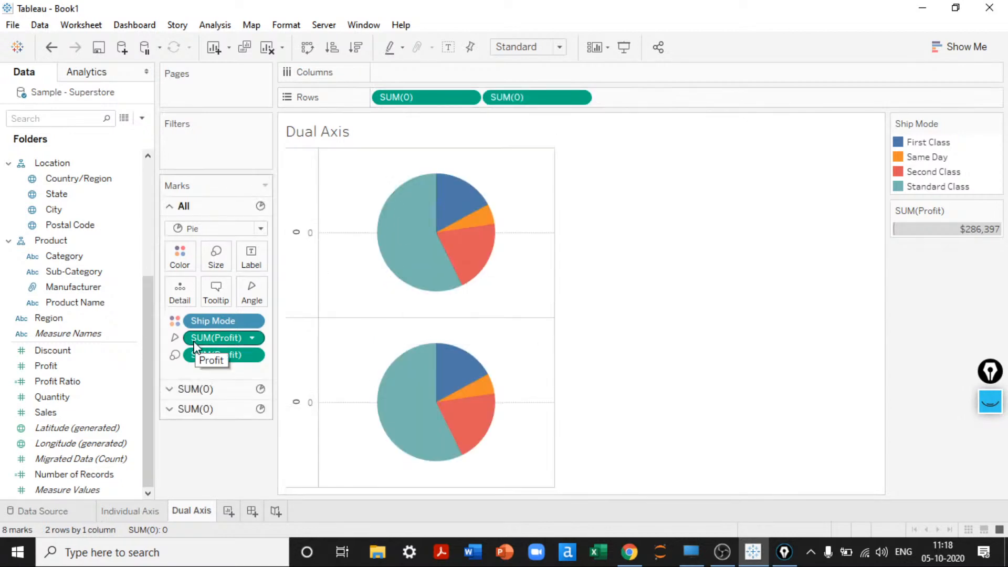
Compare with the Individual Axis sheet, and remove Ship Mode and both Profit fields from the second SUM(0) pie's marks
click(205, 389)
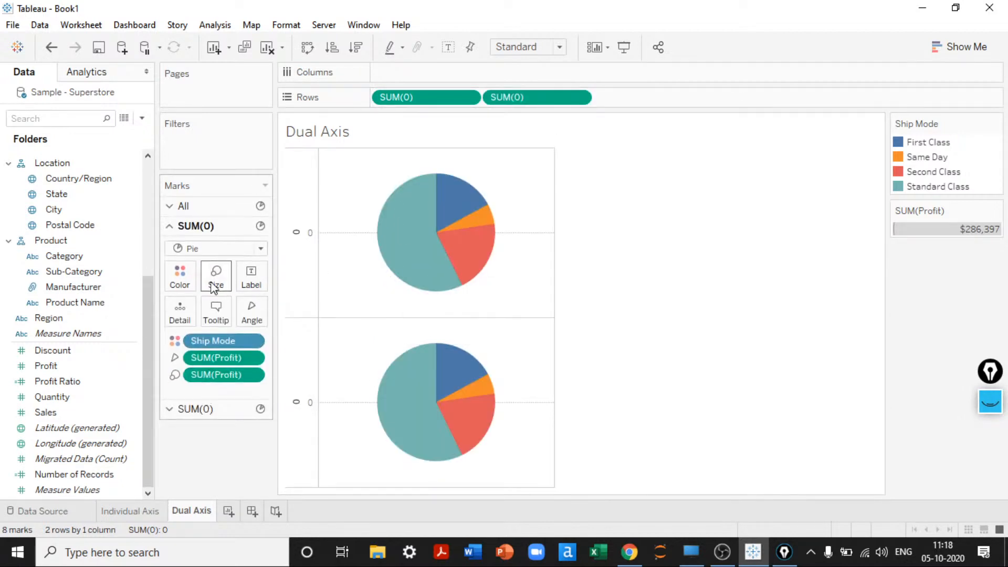
click(140, 511)
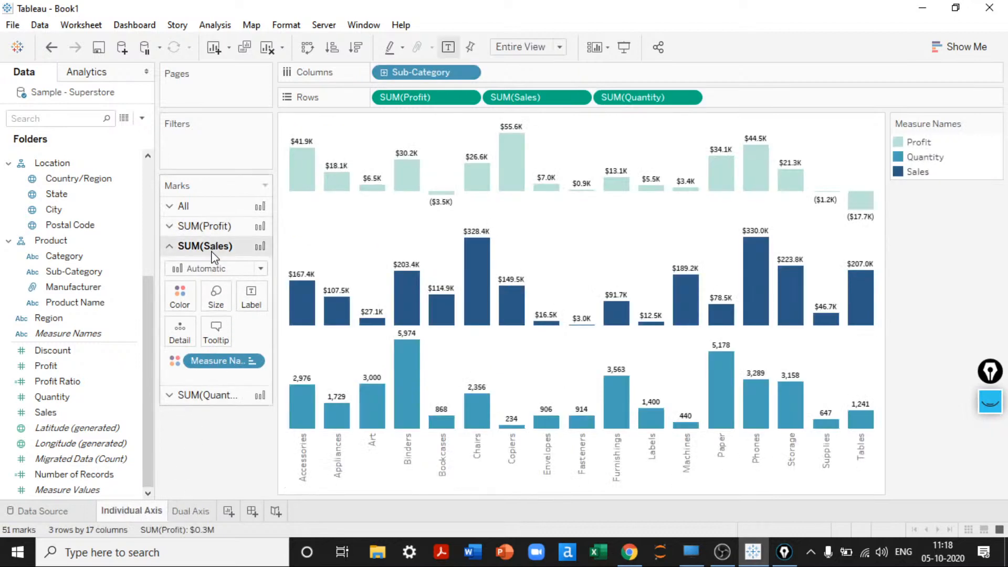
click(193, 516)
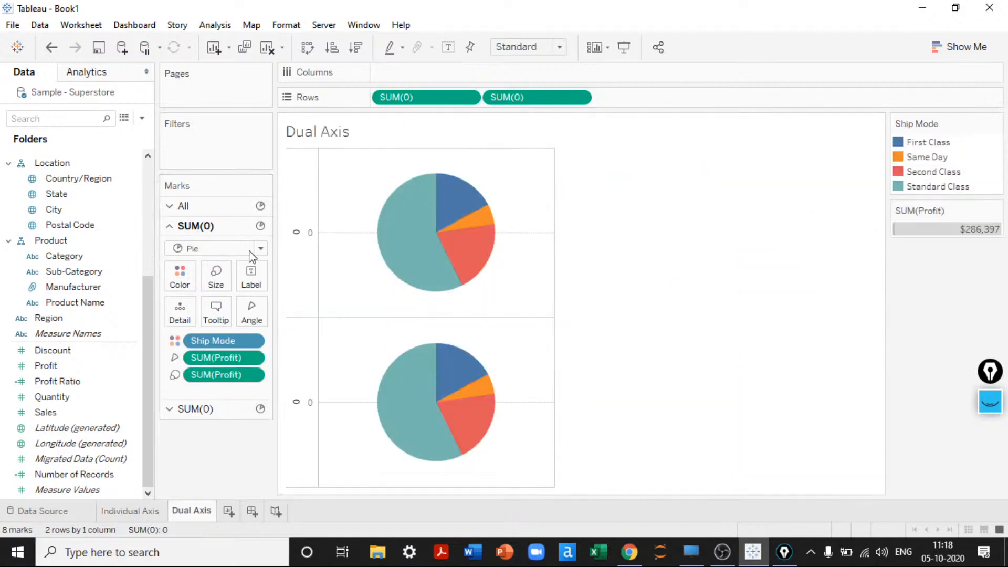
click(220, 411)
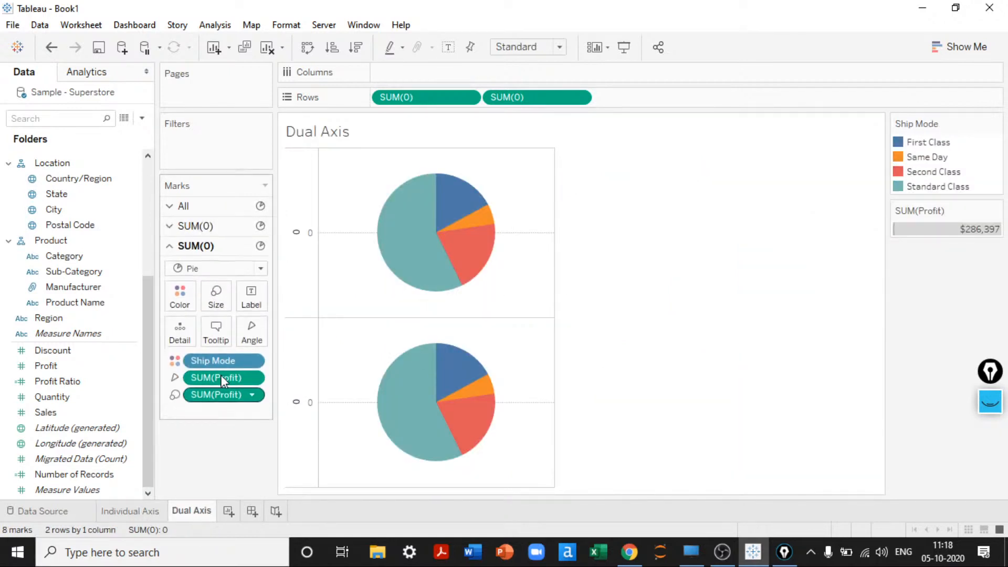
drag(217, 394, 212, 464)
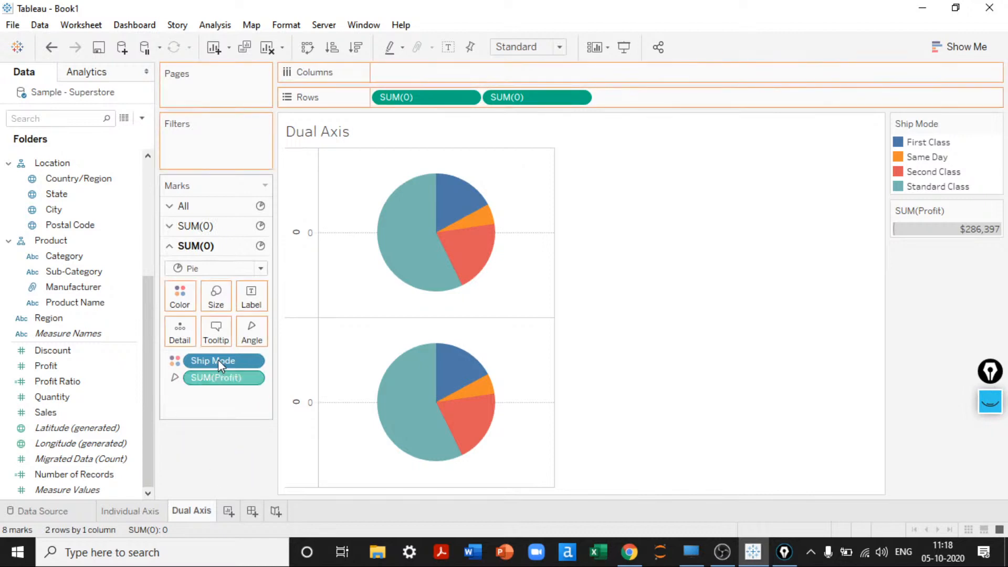
drag(218, 360, 209, 460)
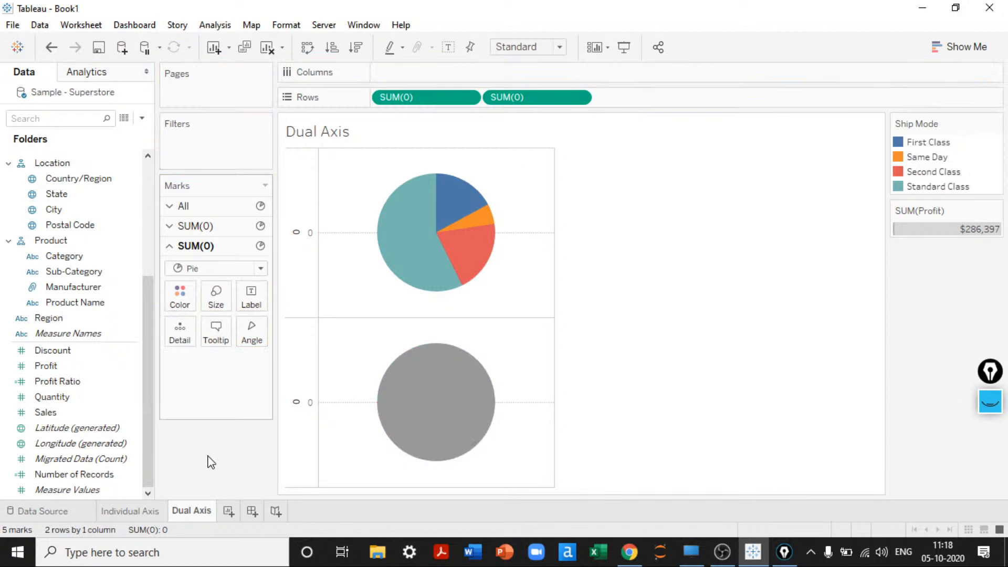
Make the second, plain pie slightly smaller than the first and colour it white
click(219, 291)
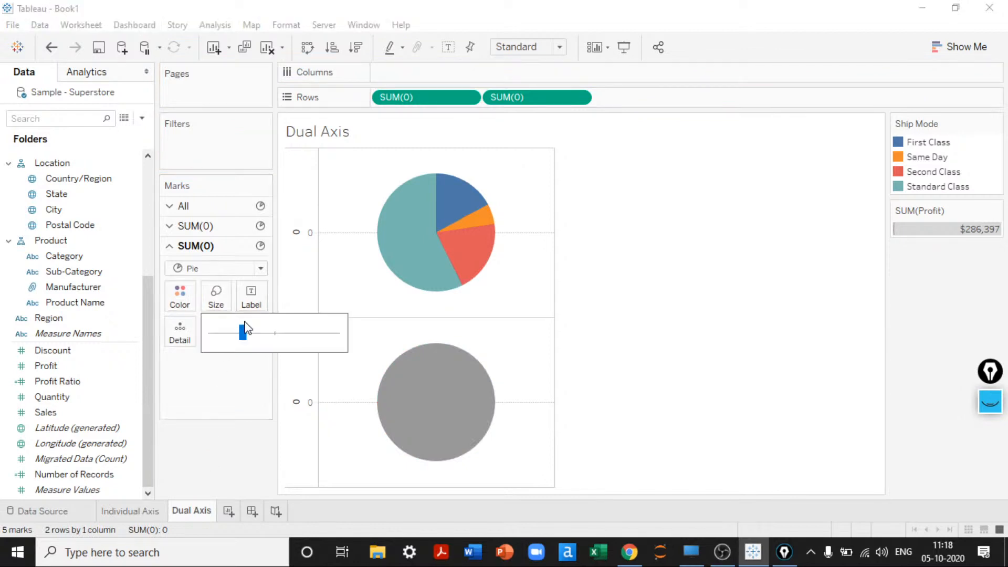
drag(243, 336, 239, 336)
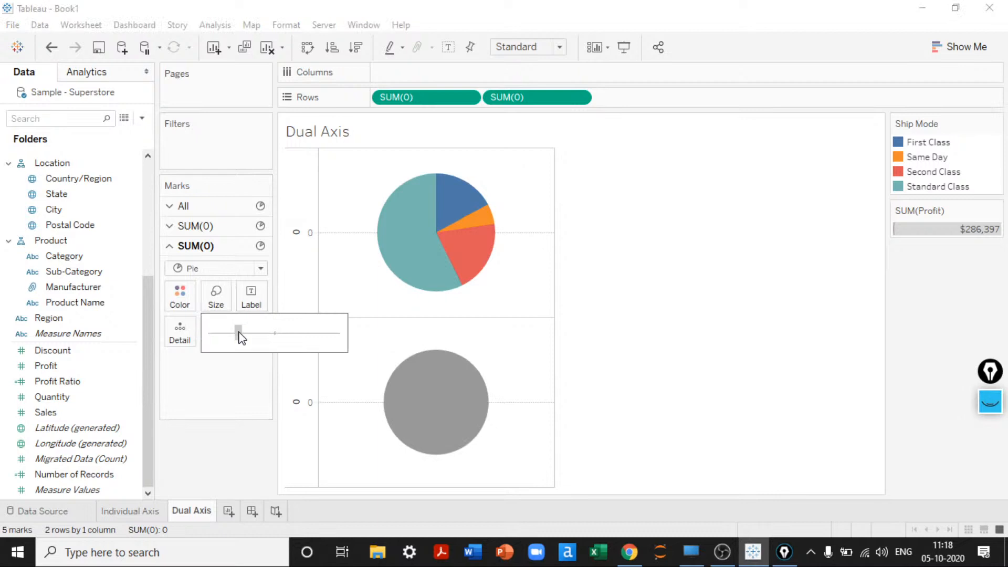
click(179, 296)
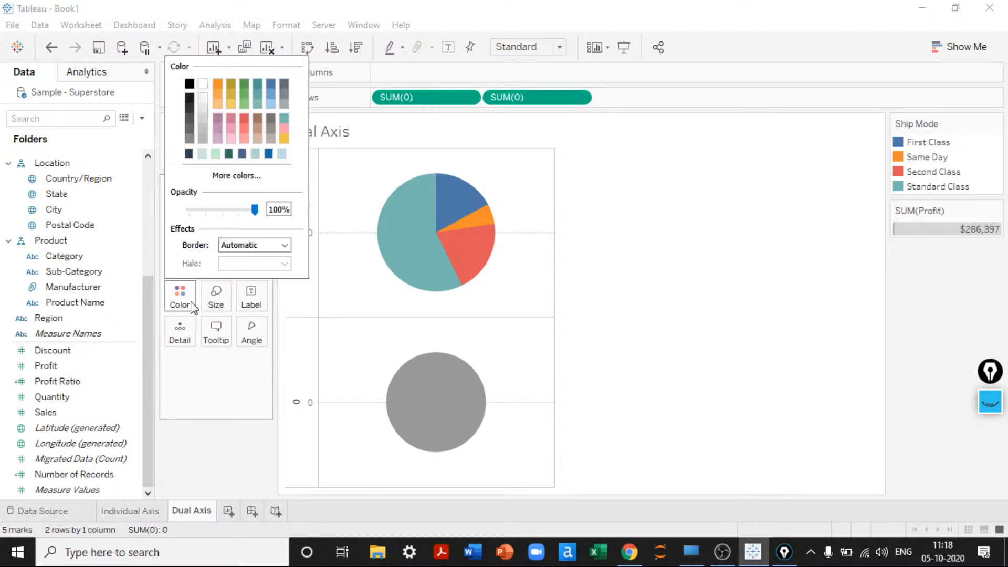
click(203, 83)
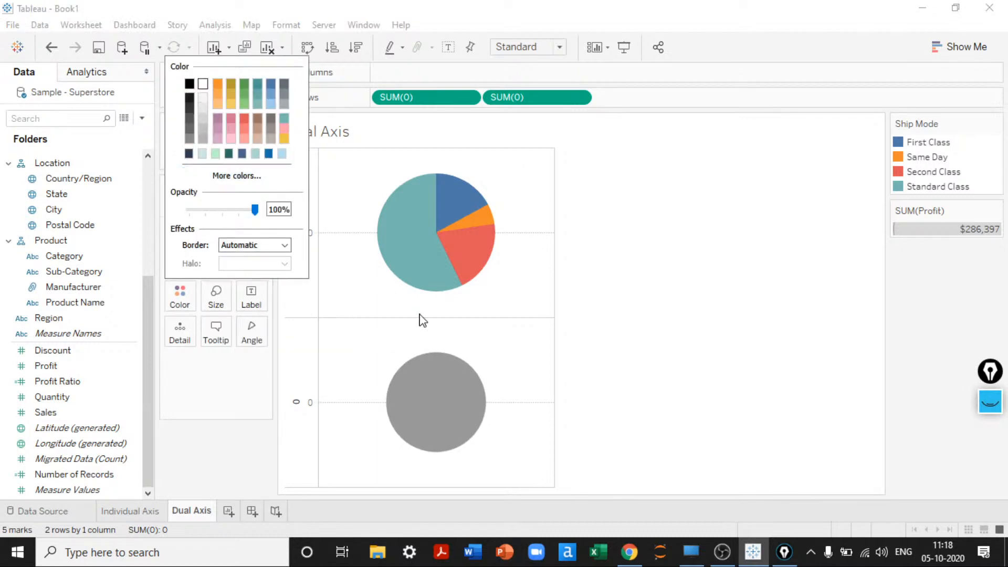
click(621, 356)
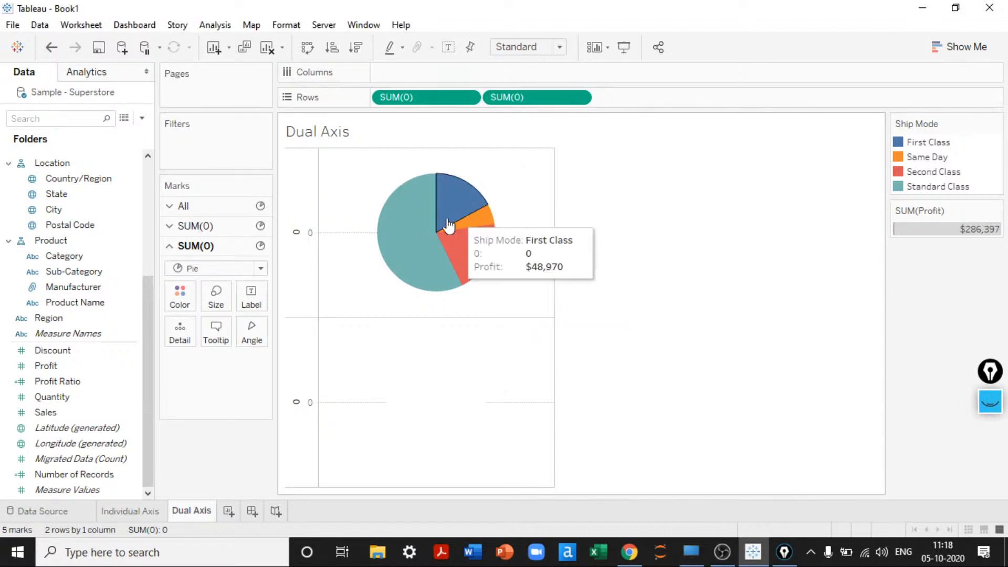
Combine the two SUM(0) pies as a dual axis and shrink the white circle to thicken the donut ring
right_click(292, 397)
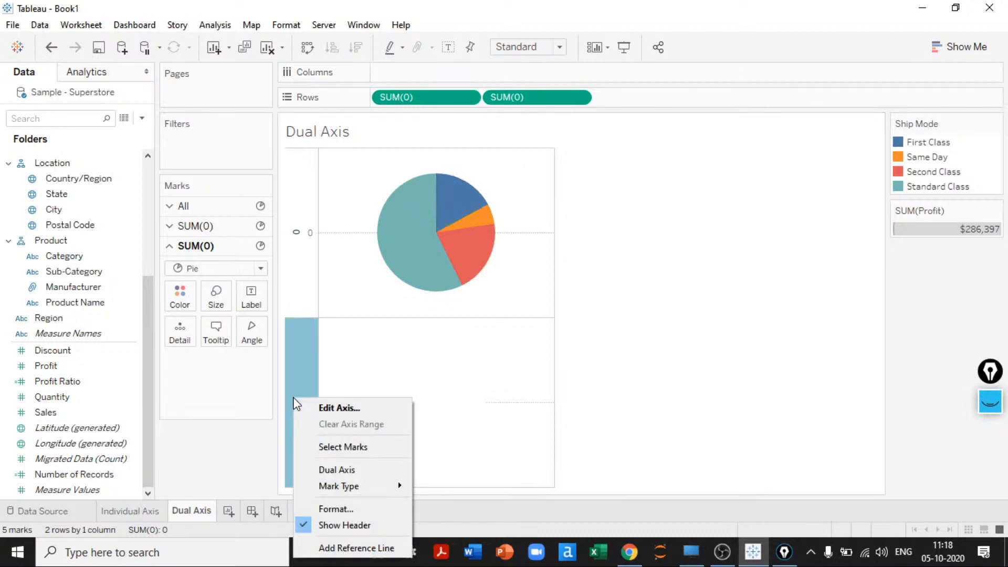
click(327, 468)
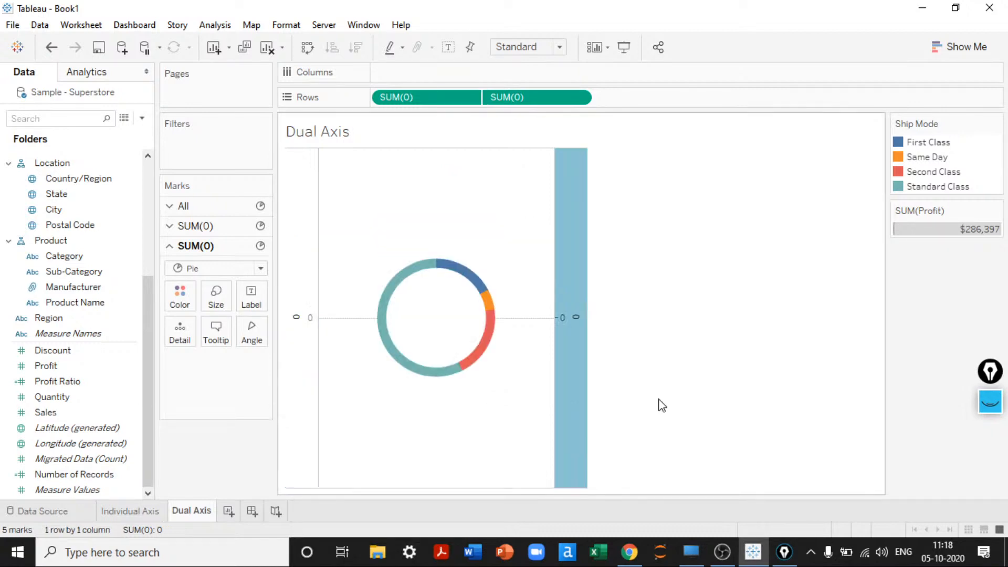
click(216, 294)
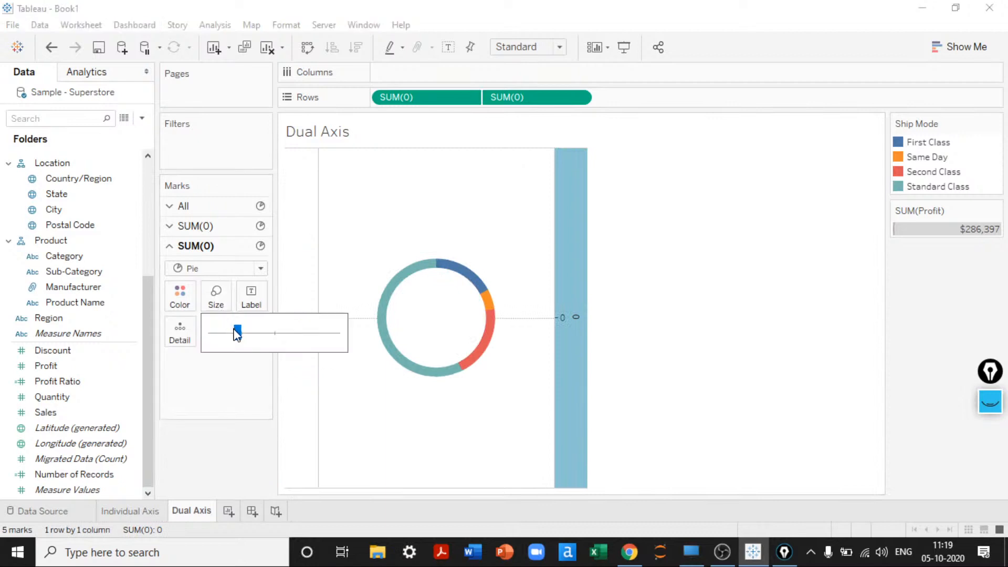
drag(233, 332, 234, 332)
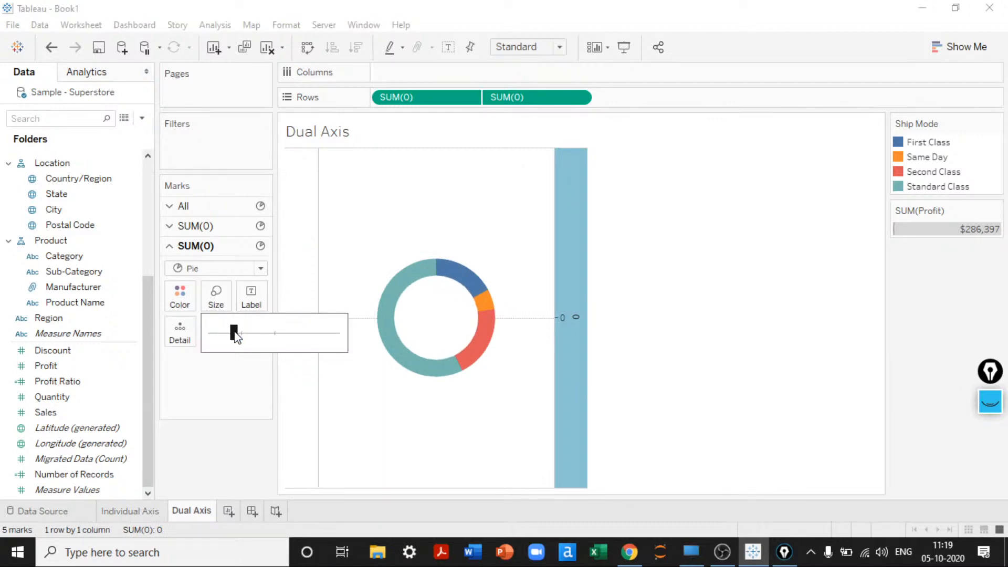
click(666, 336)
Hide the headers of both SUM(0) axes around the donut chart
right_click(569, 277)
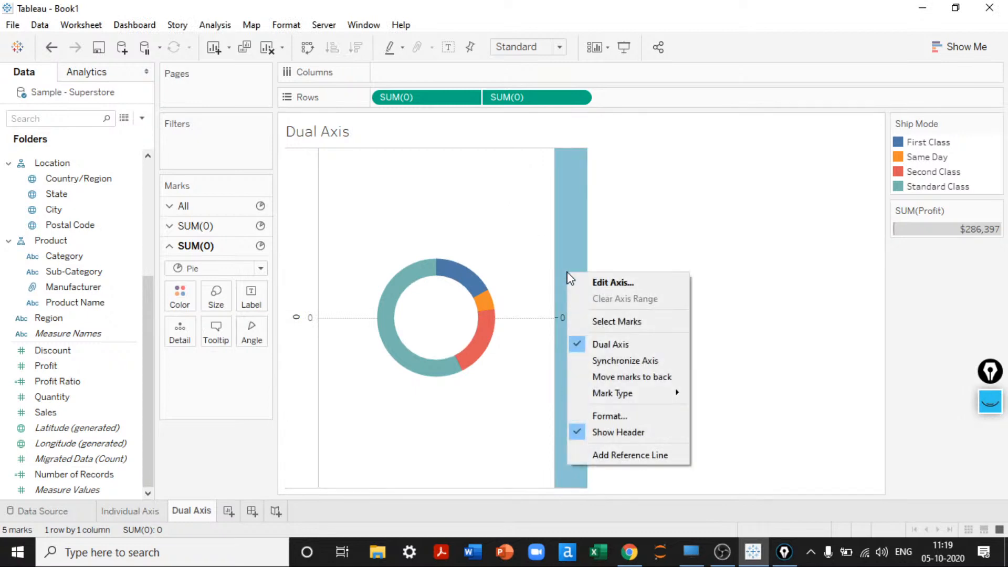
click(621, 432)
right_click(288, 257)
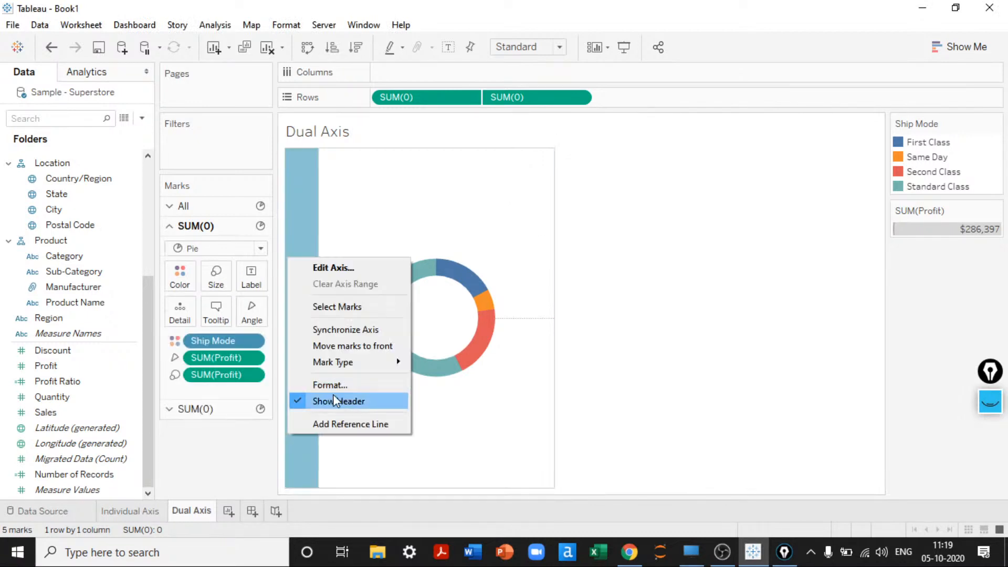
click(710, 224)
Undo the header hiding, the white circle's resizing and the dual-axis combination
key(ctrl+z)
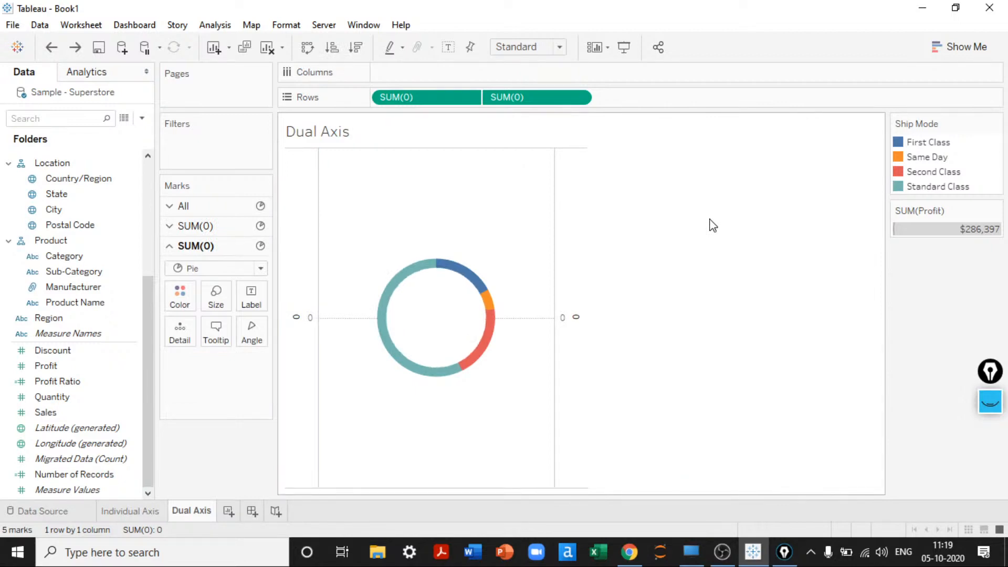
key(ctrl+z)
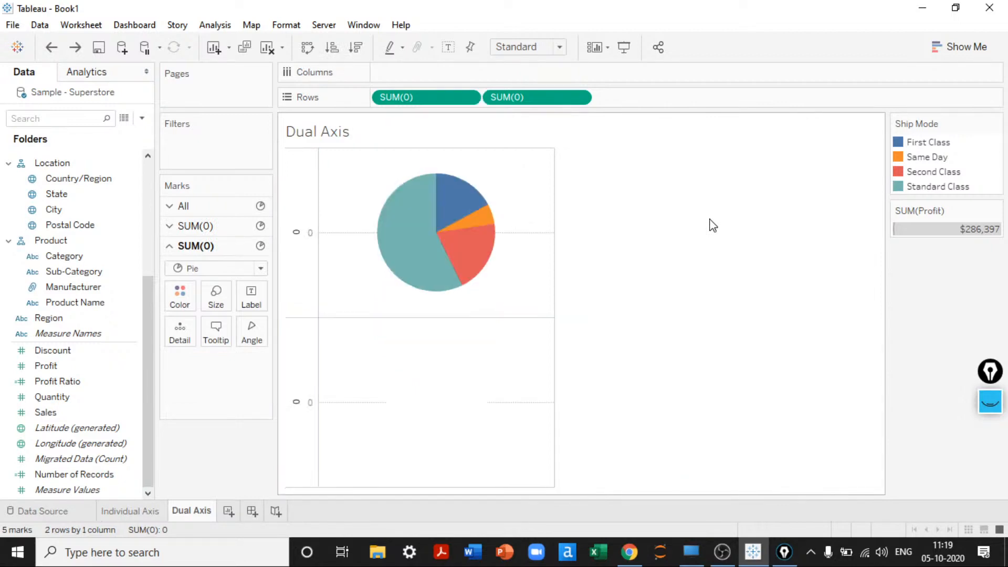
Combine the two SUM(0) pies as a dual axis and shrink the white circle to thicken the donut ring
right_click(300, 413)
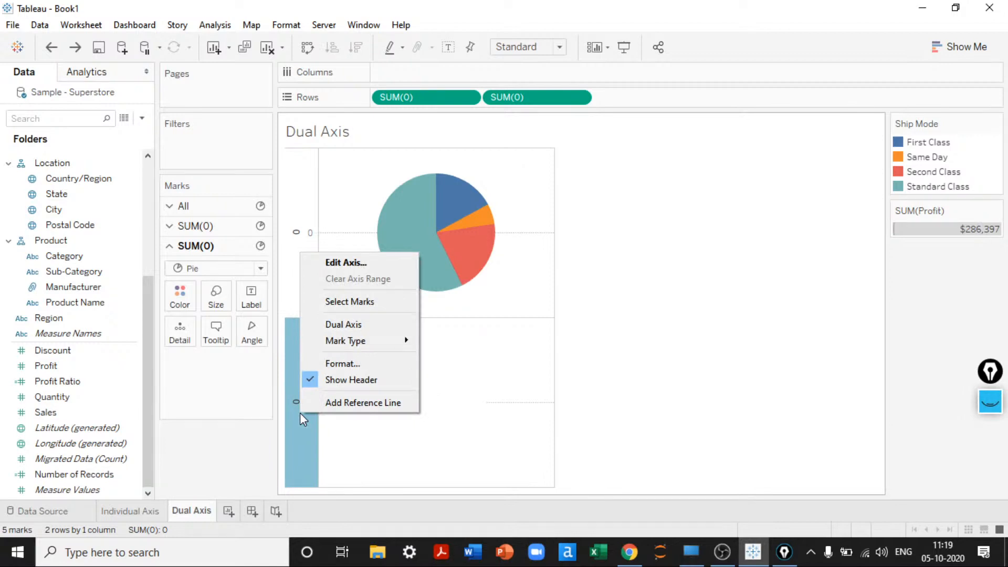
click(322, 327)
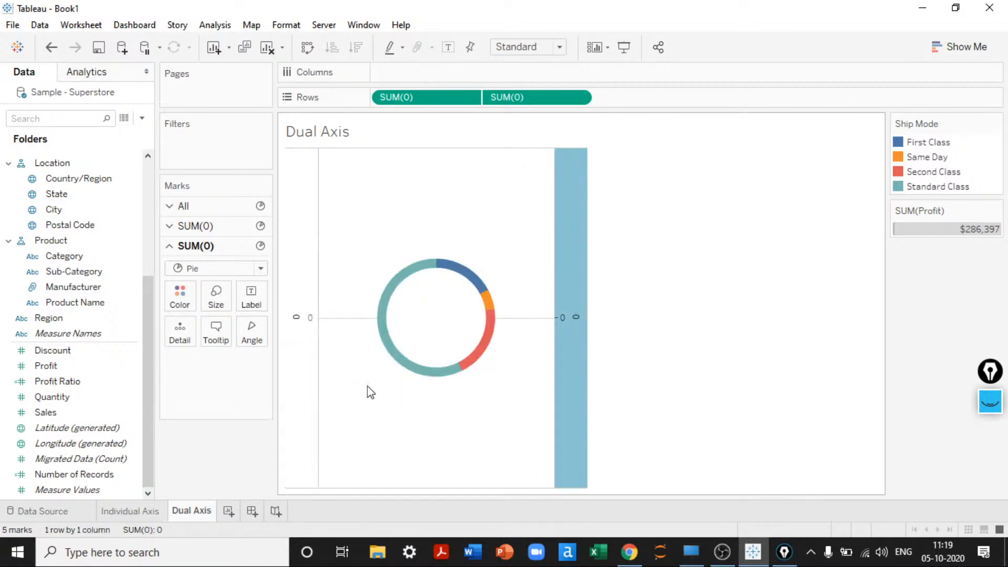
click(221, 297)
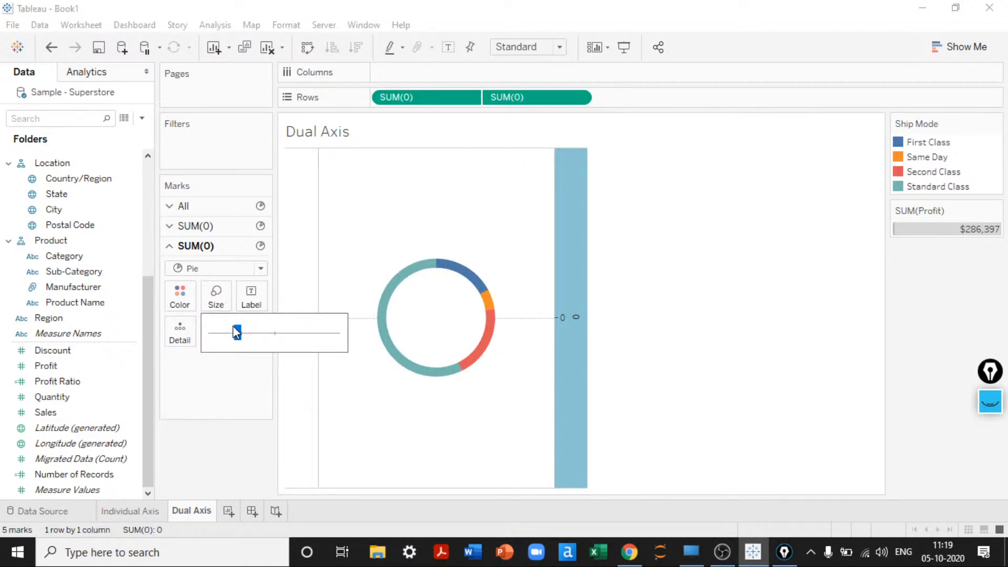
drag(236, 332, 234, 333)
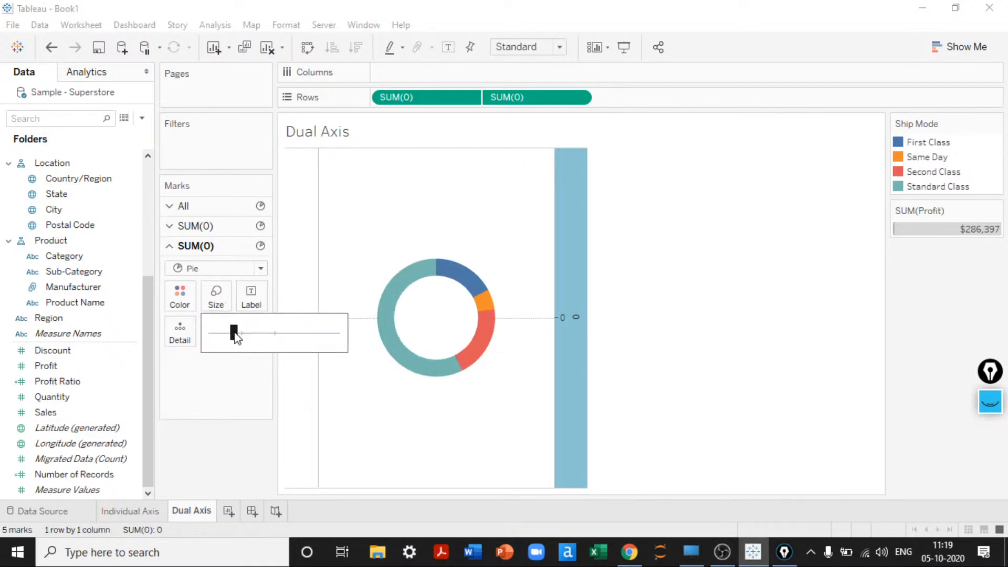
click(568, 247)
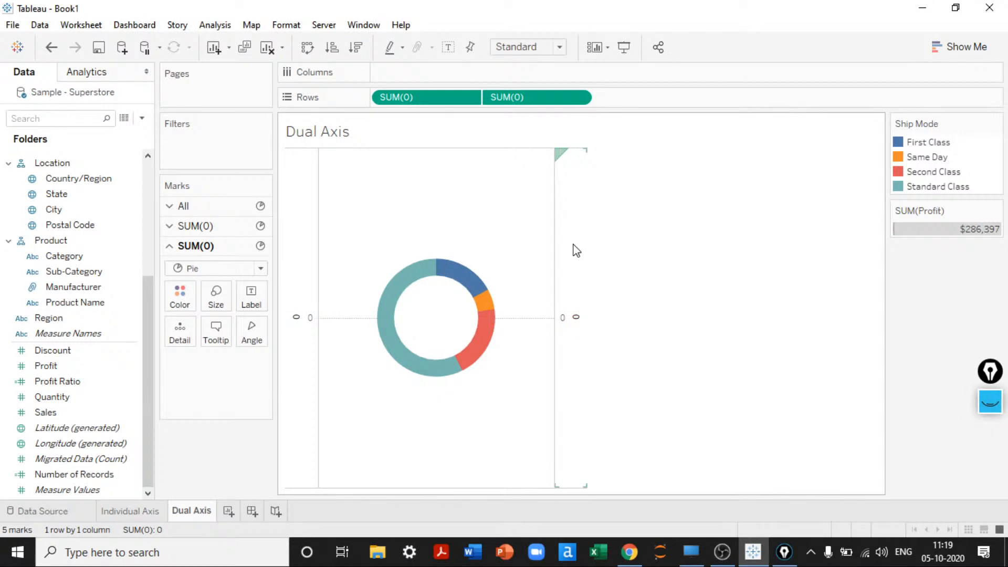
Hide both SUM(0) axis headers and fit the donut chart to Entire View after previewing it in presentation mode
right_click(573, 245)
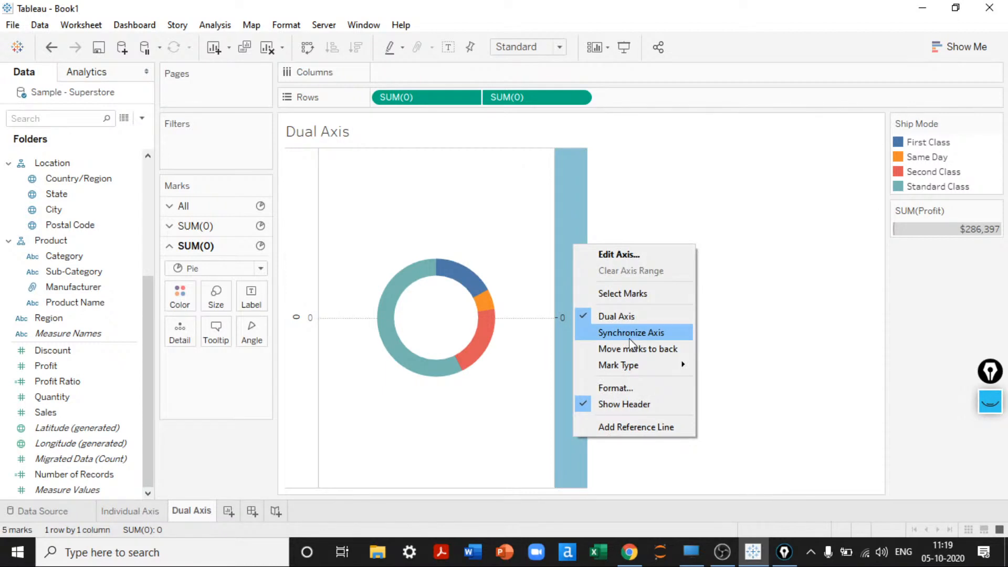
click(732, 300)
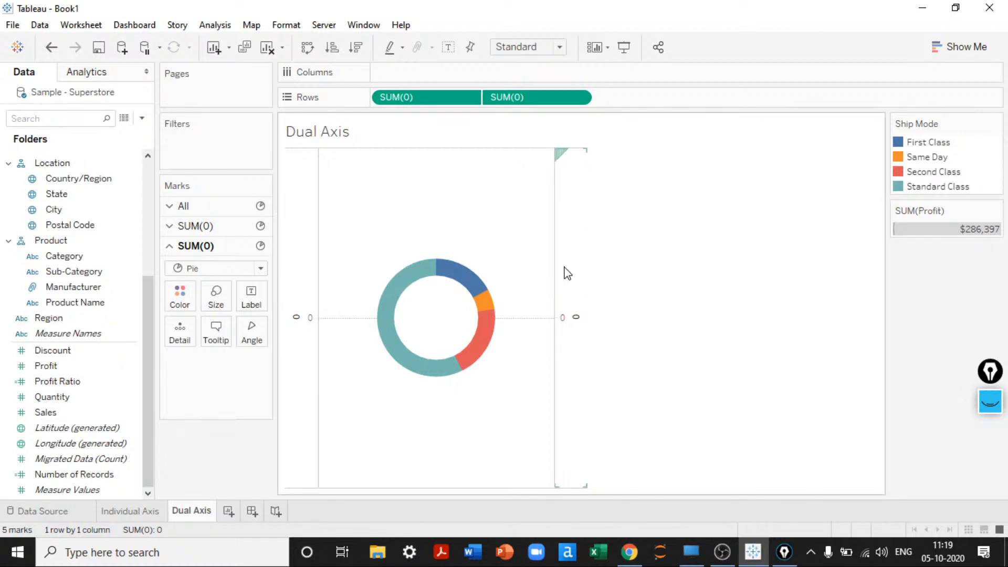
right_click(294, 304)
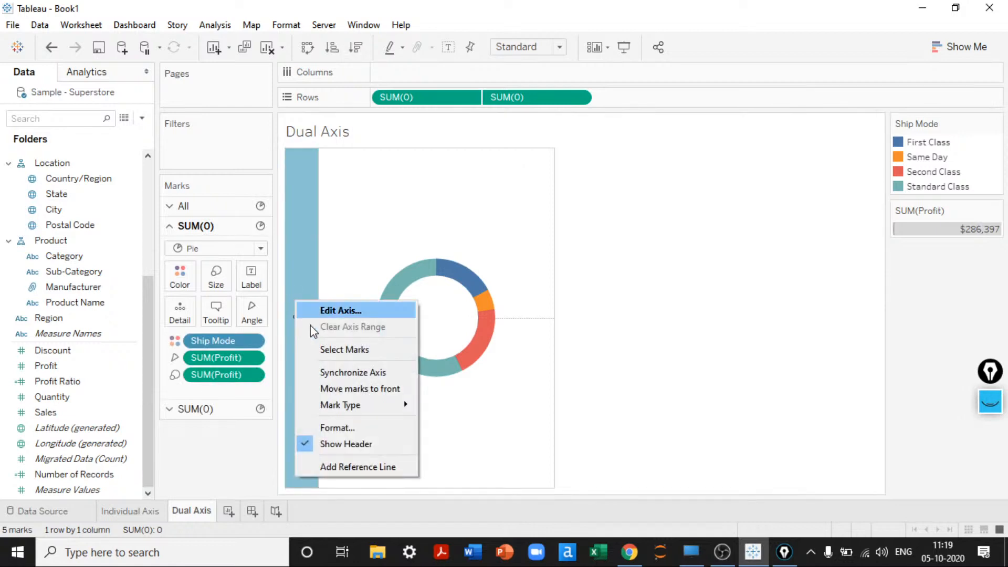
click(337, 447)
click(624, 47)
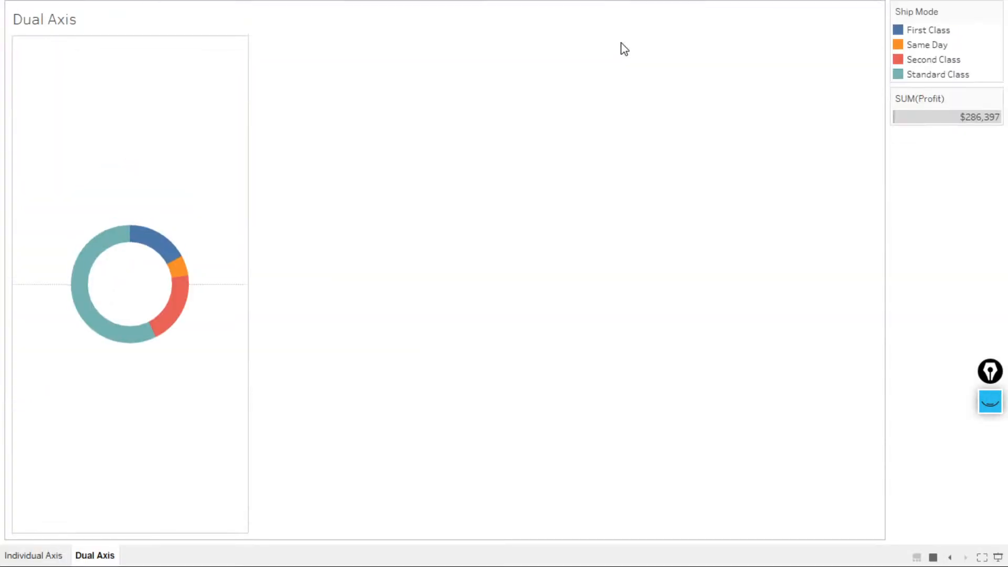
key(Escape)
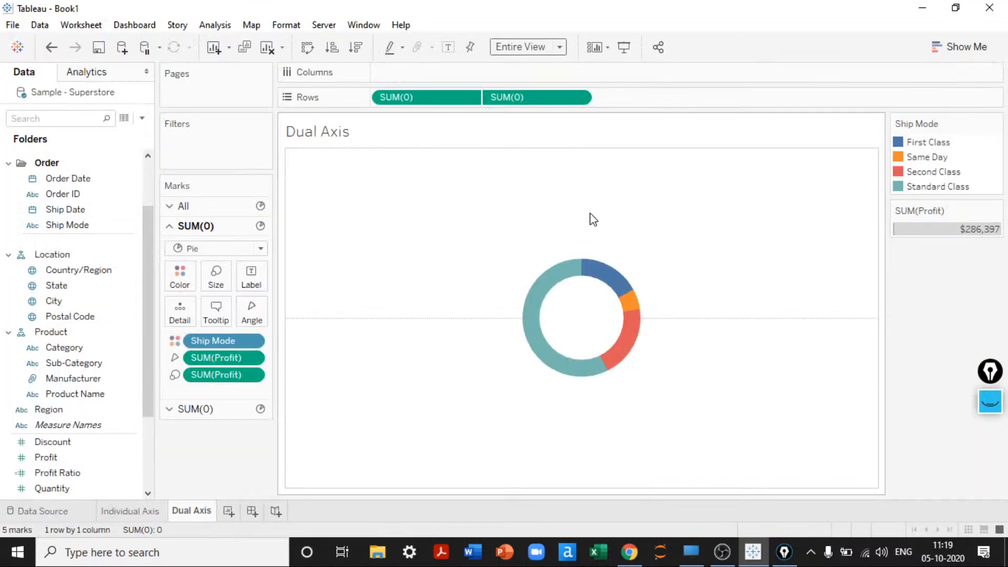
Set the row grid lines, zero lines and axis ticks to None in the sheet's line formatting
right_click(591, 217)
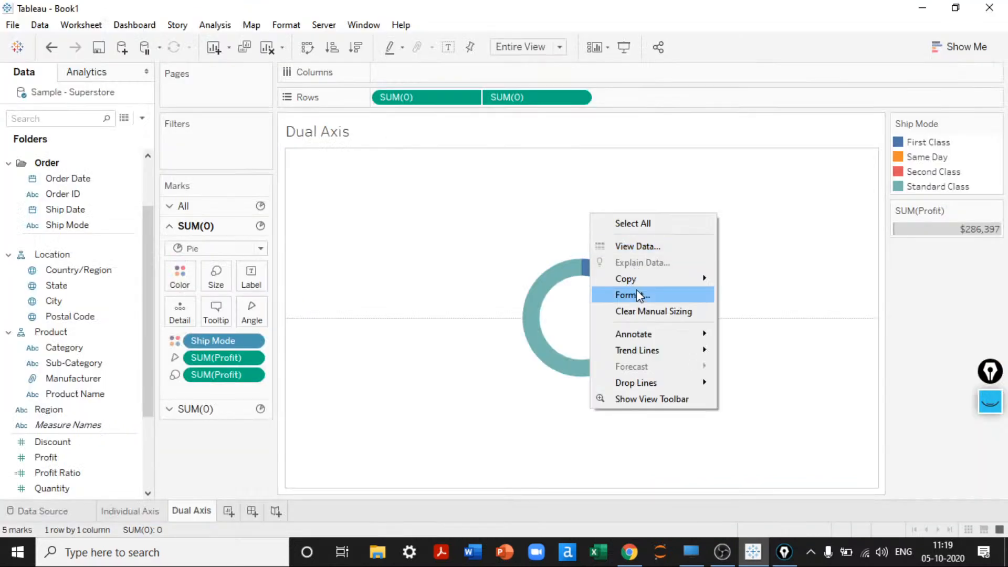
click(637, 292)
click(65, 122)
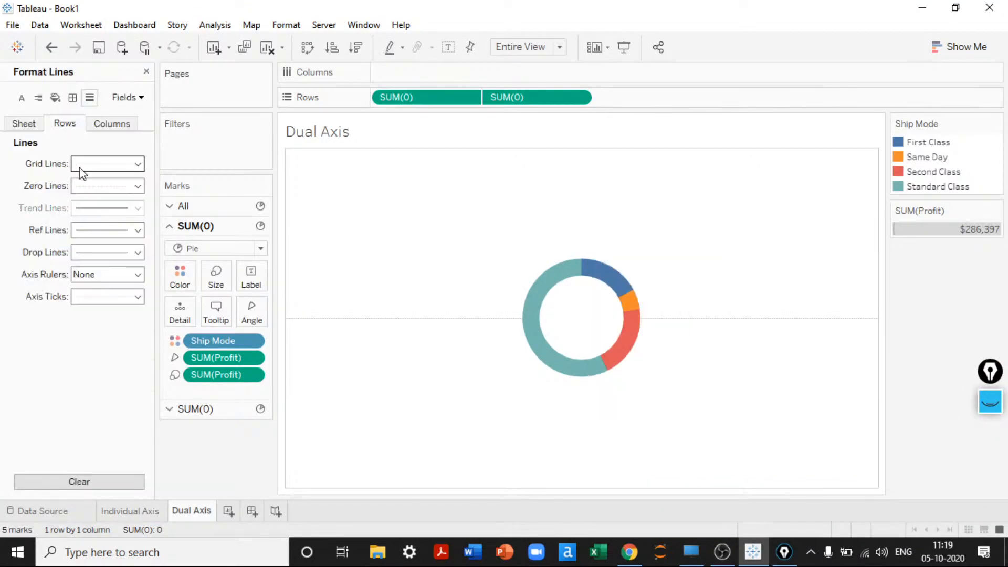
click(80, 166)
click(82, 185)
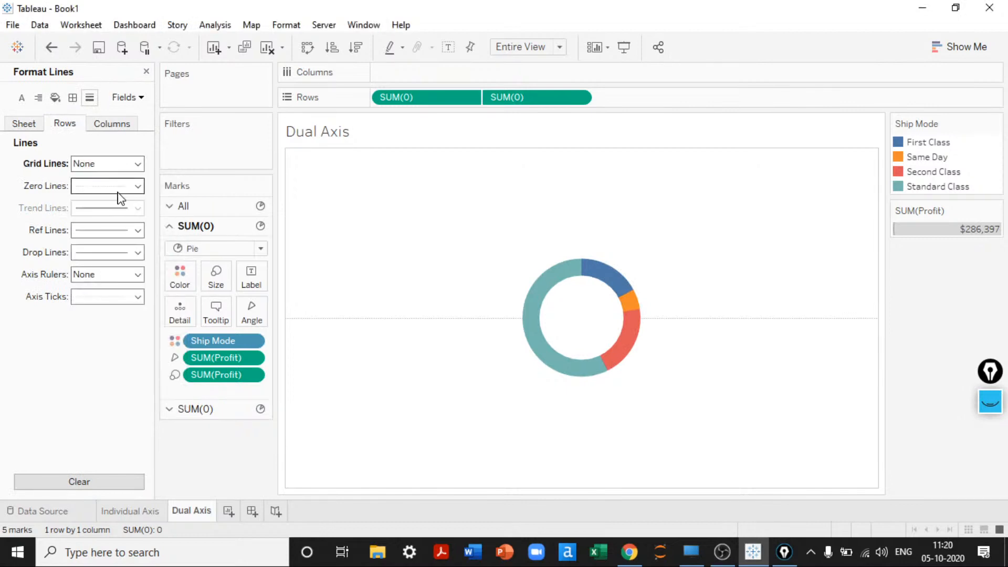
click(105, 297)
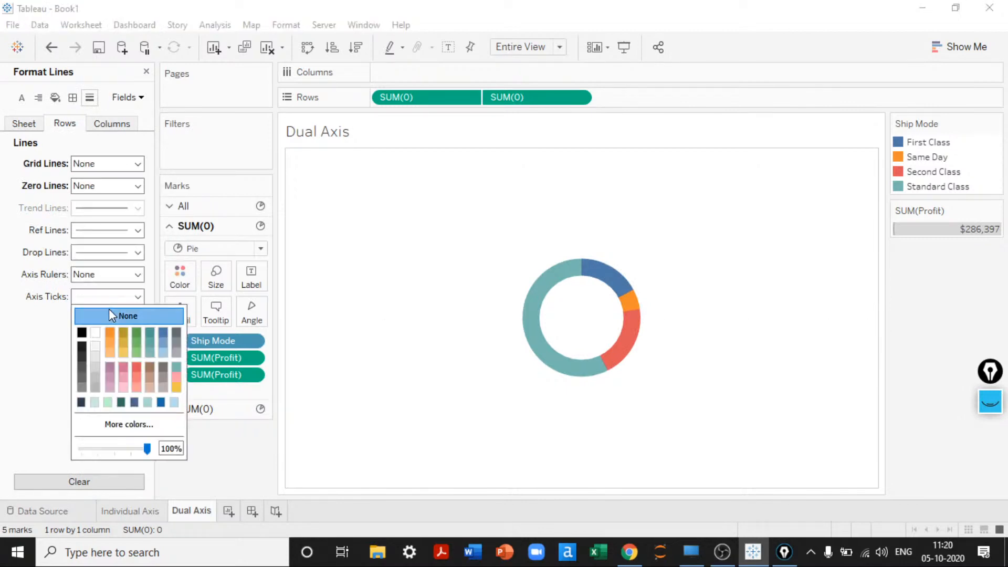
click(109, 314)
Set the column zero lines to None and open the line choices for the column axis ticks
click(112, 123)
click(105, 185)
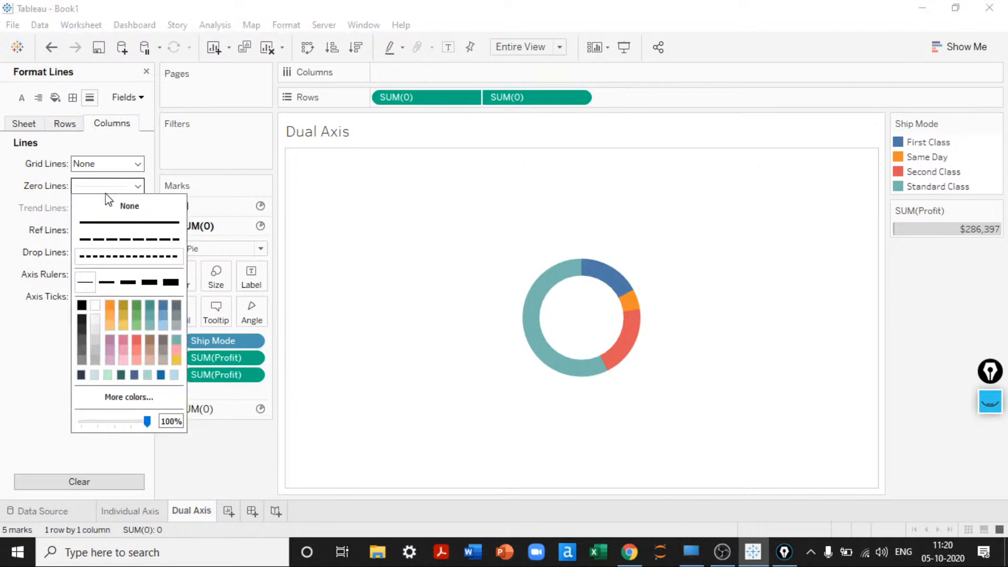
click(105, 204)
click(102, 297)
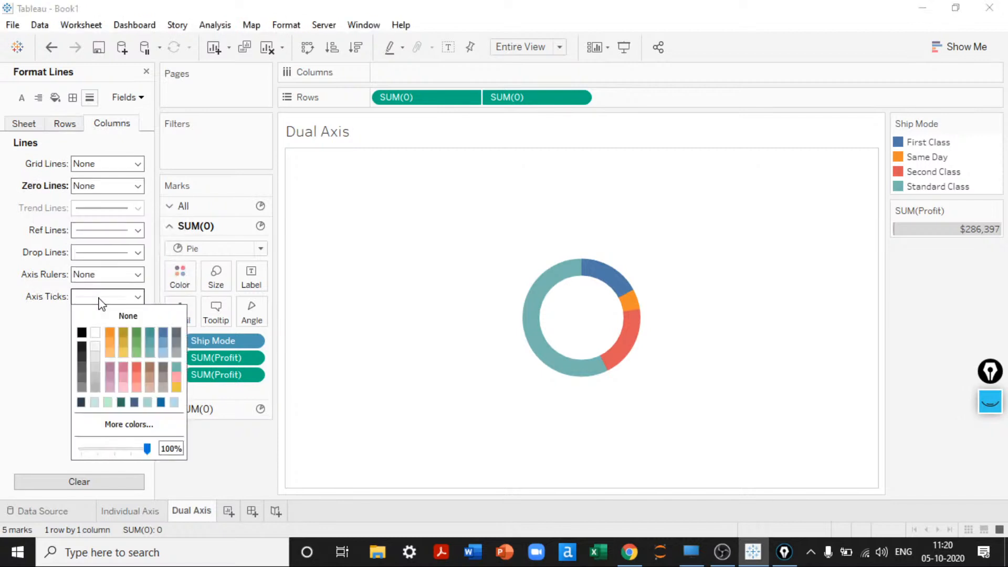
Set the pane borders of the sheet's row divider and column divider to None, and close the formatting options
click(72, 98)
click(30, 123)
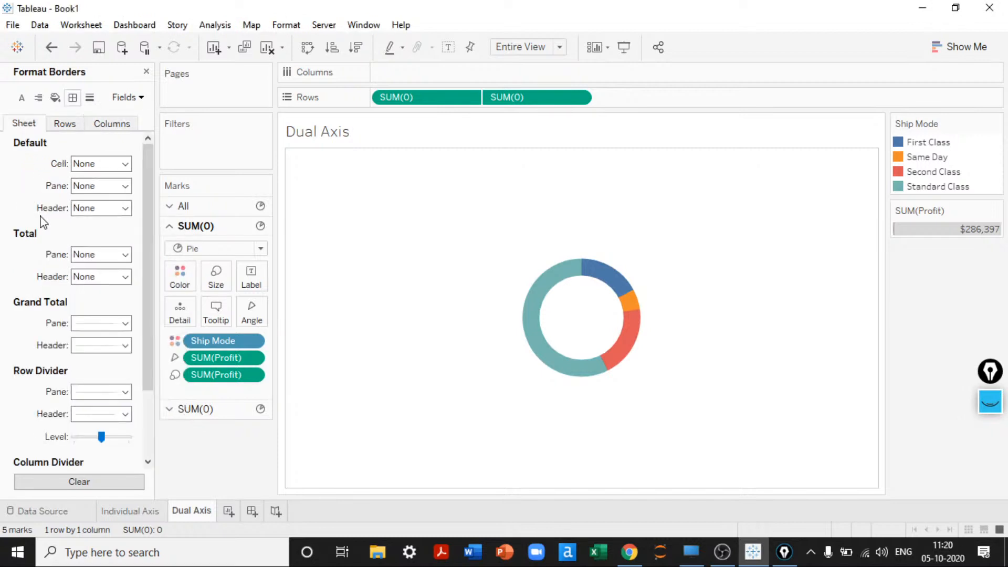
scroll(40, 220, down, 3)
click(93, 306)
click(89, 323)
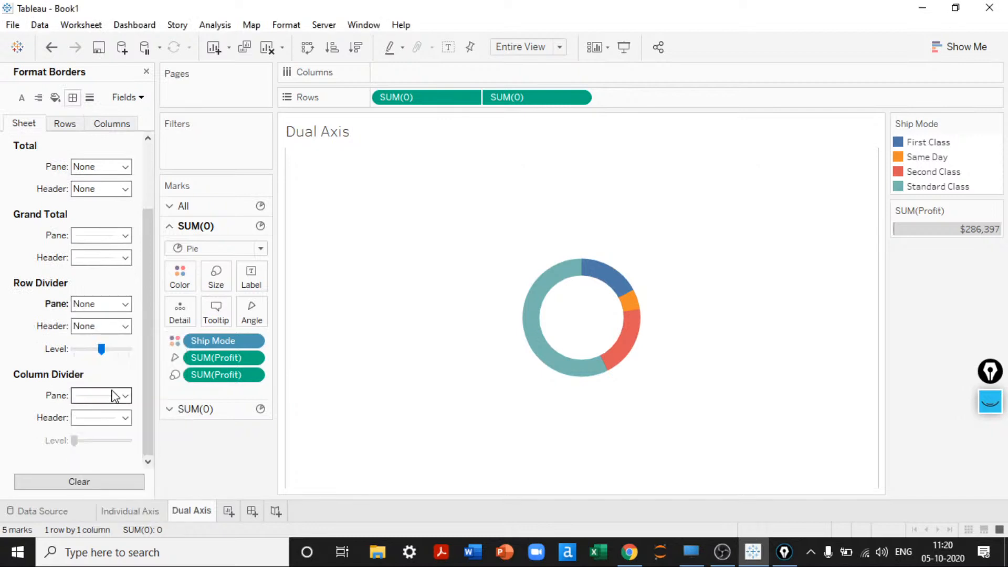
click(112, 396)
click(116, 187)
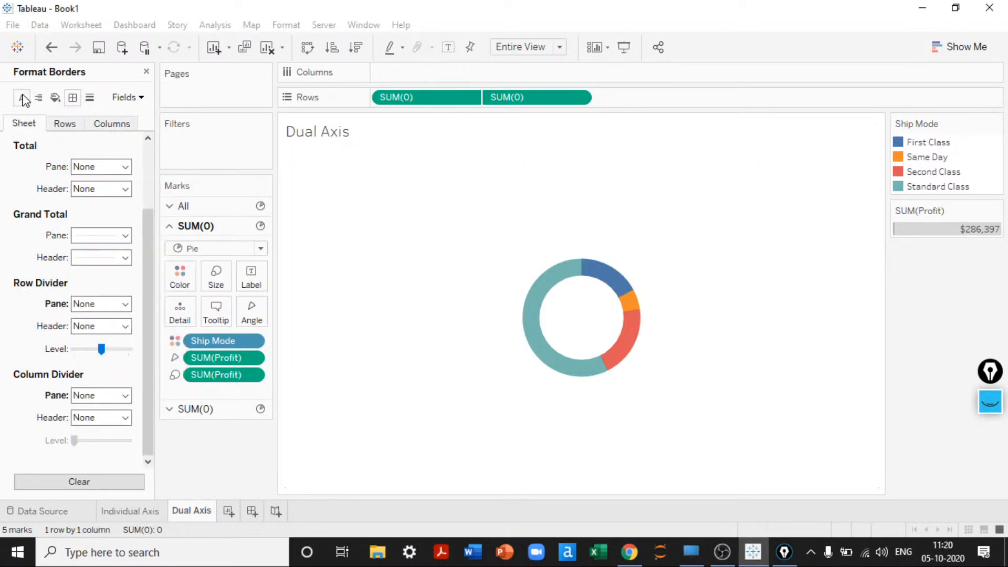
click(21, 98)
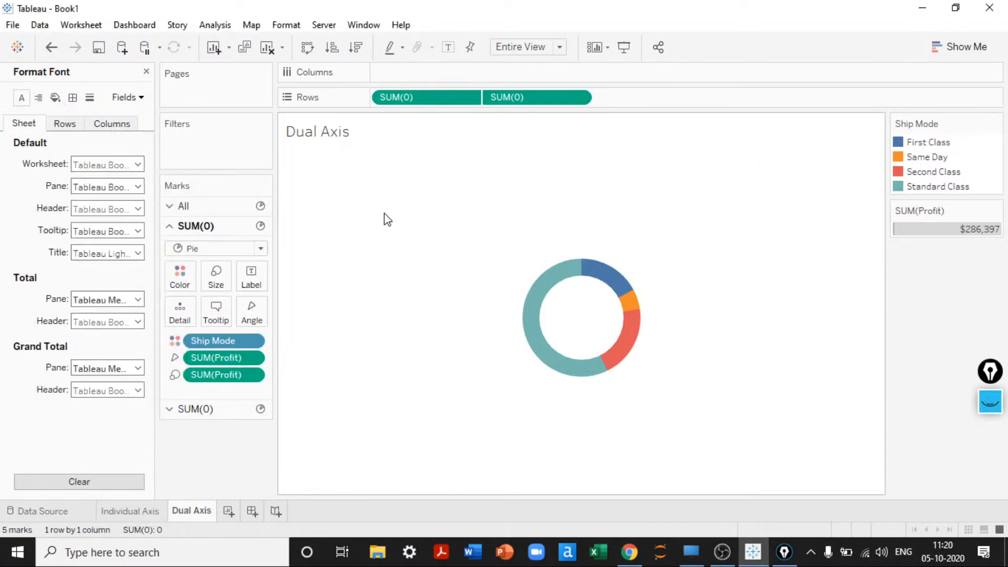
click(147, 72)
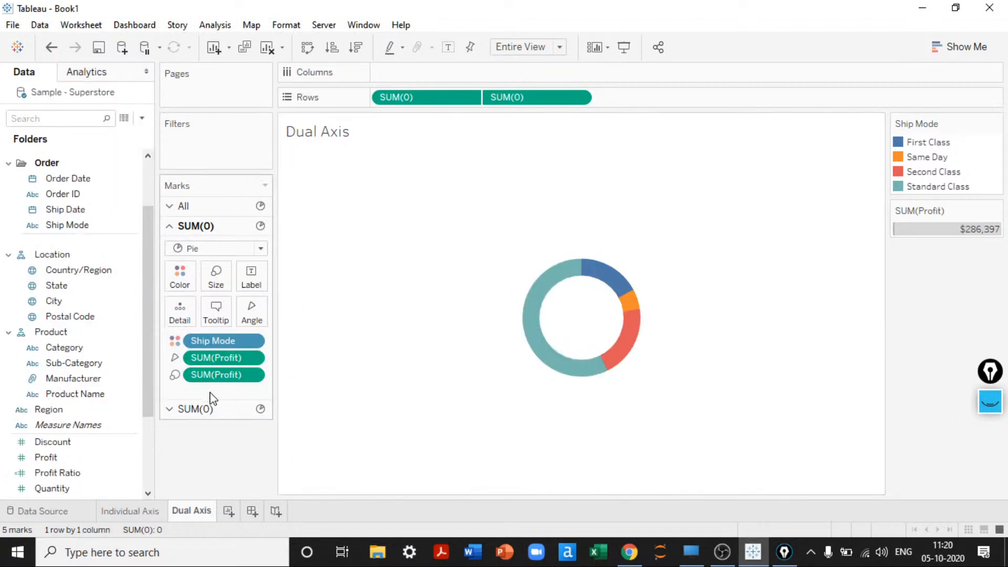
Add Profit as the label of the inner white pie, the second SUM(0) mark
click(209, 408)
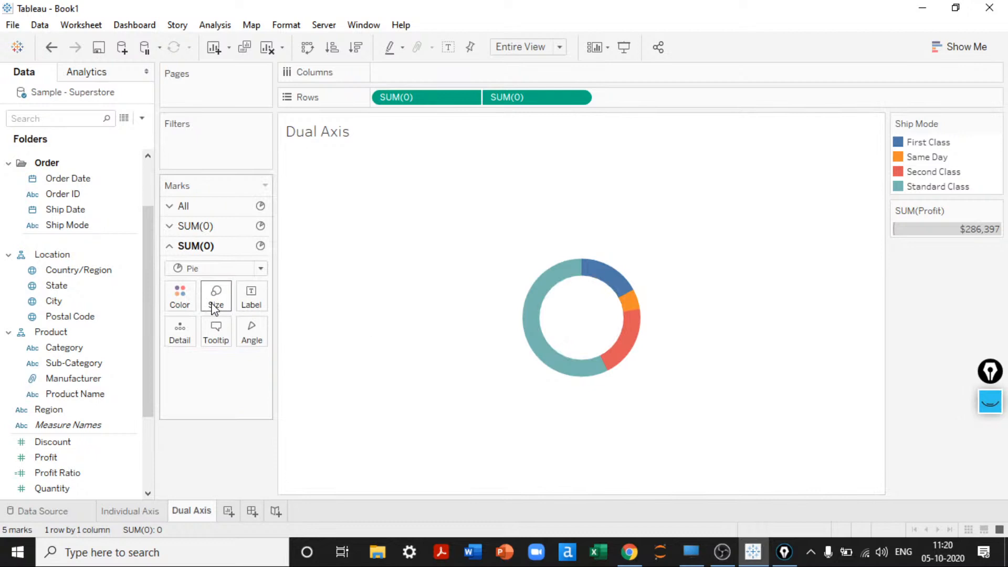
click(46, 458)
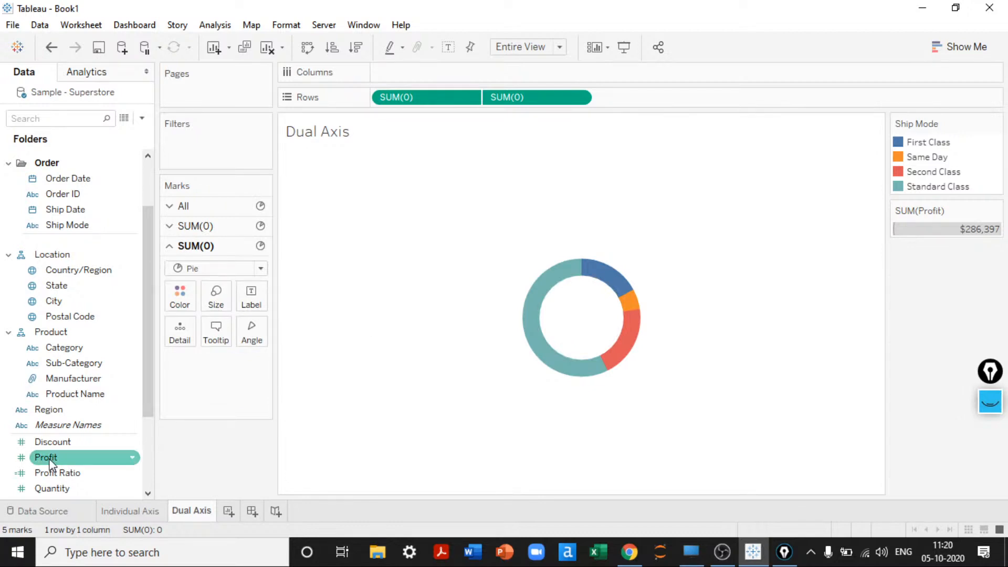
drag(49, 460, 254, 294)
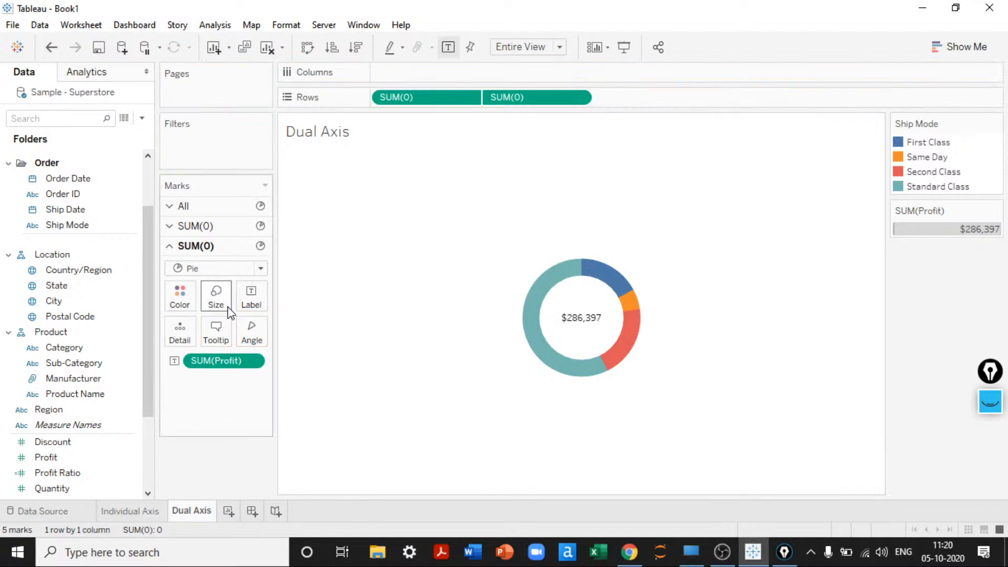
Edit the inner pie's label text to add the line "Overall Profit" above the profit value
click(251, 298)
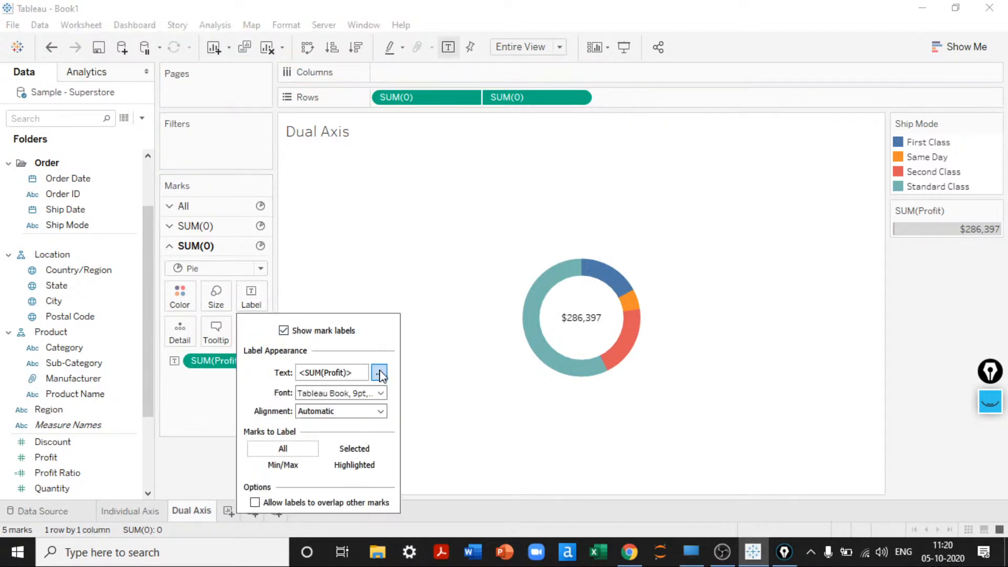
click(379, 374)
click(282, 247)
key(Return)
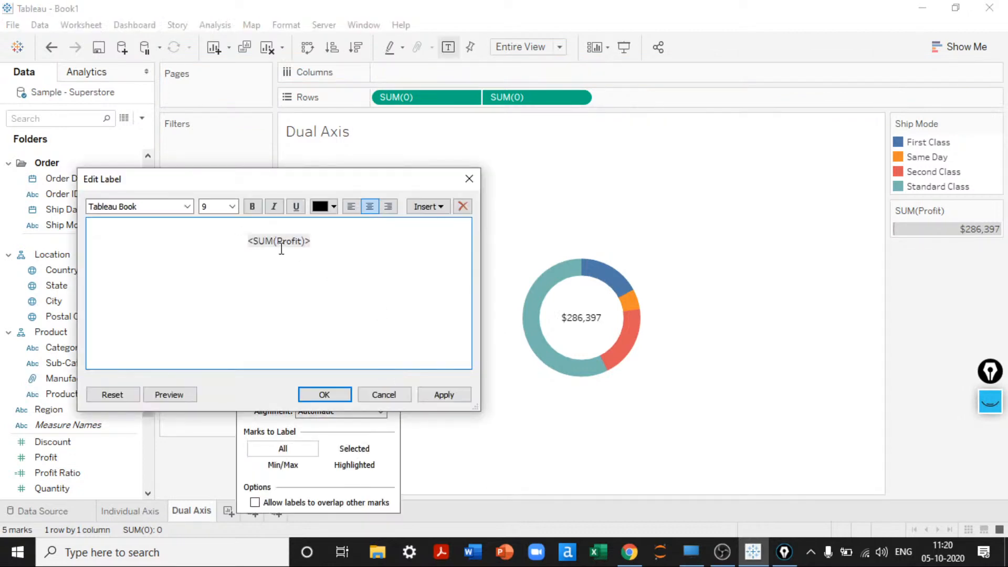
text(Overall Profit)
Format the "Overall Profit" label line as Tableau Bold, size 11, bold, and apply the label to the donut's centre
key(ctrl+shift+Left)
key(ctrl+shift+Left)
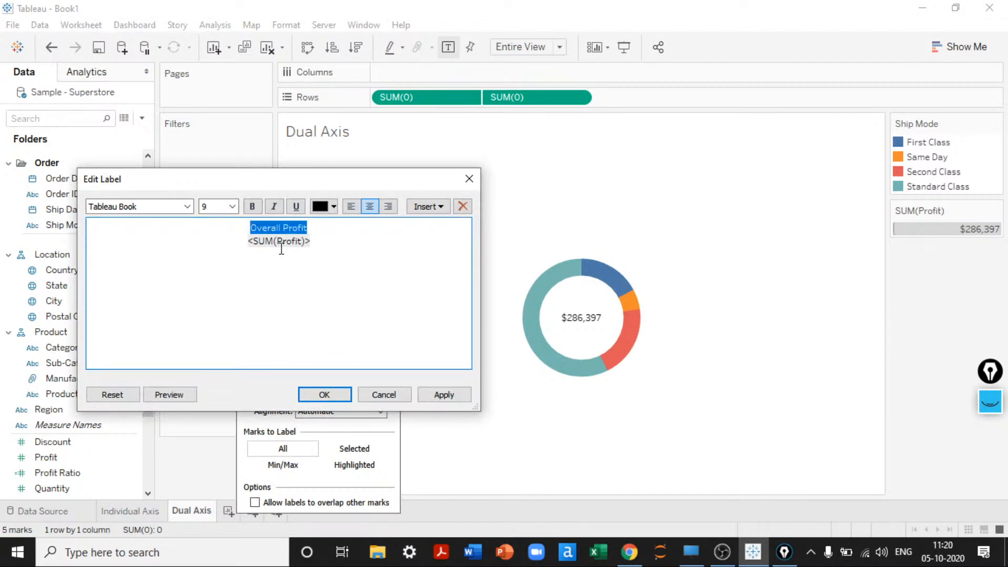
click(187, 206)
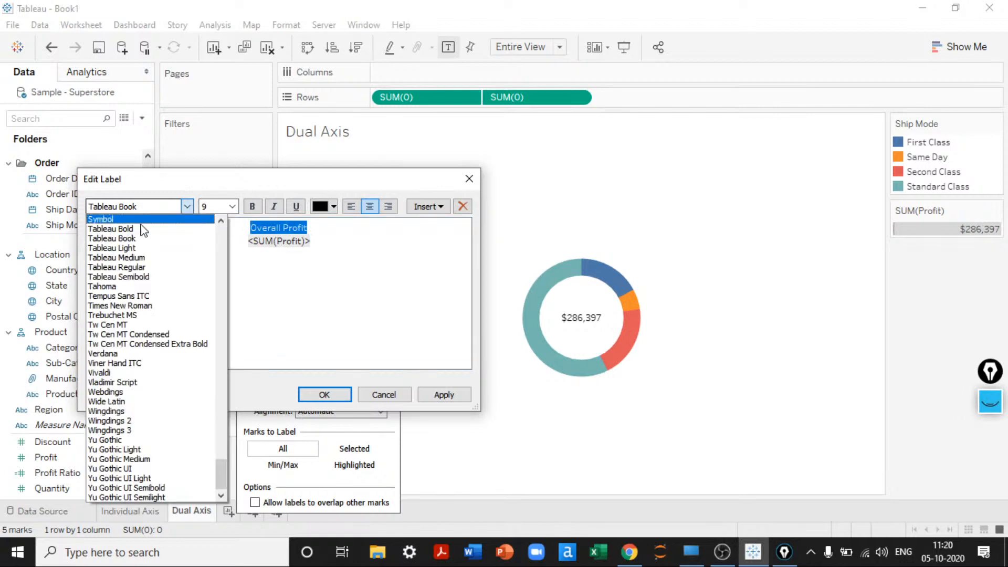
click(139, 227)
click(232, 207)
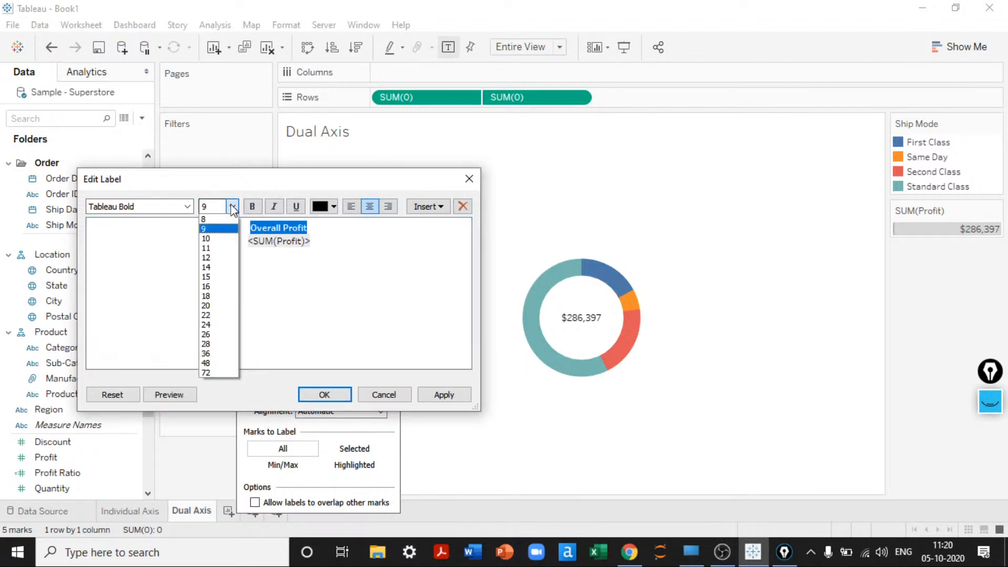
click(206, 248)
click(252, 206)
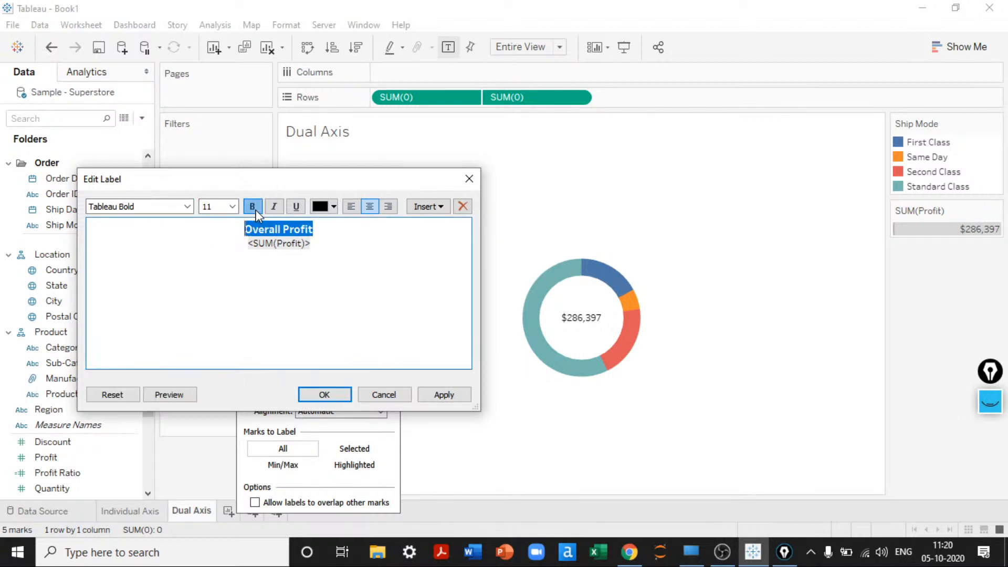
drag(313, 248, 238, 236)
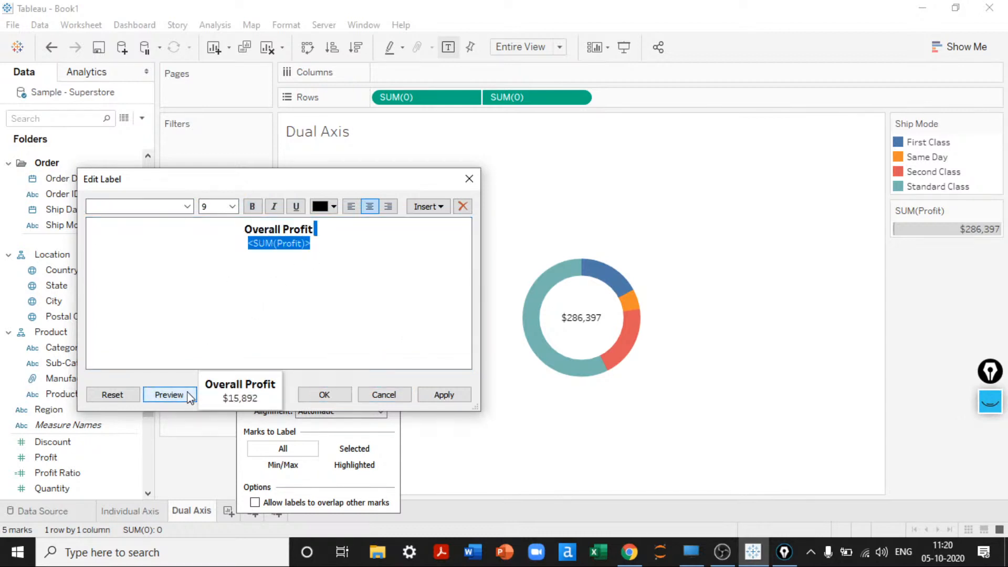
click(444, 394)
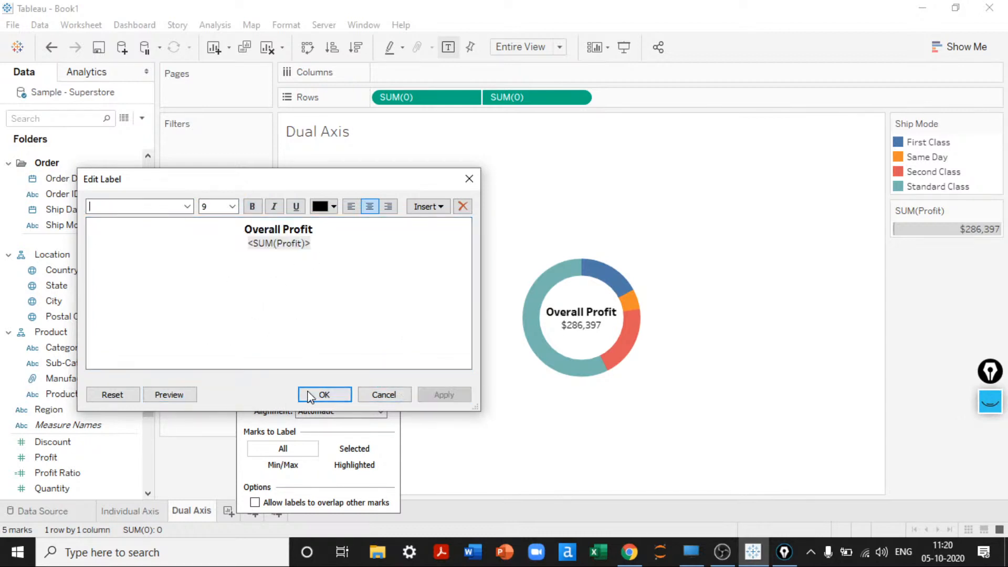
click(310, 395)
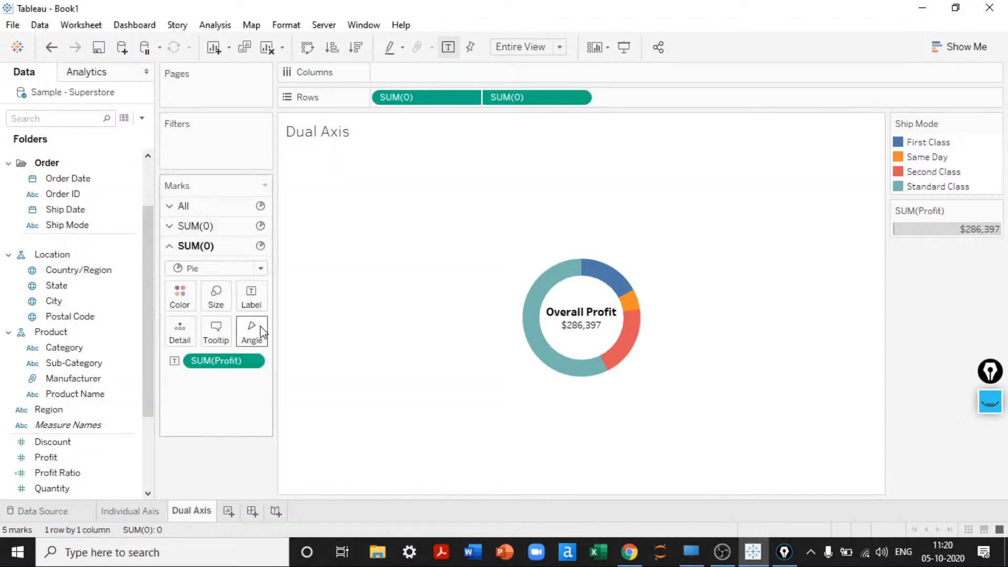
Label the slices of the outer pie, the first SUM(0) mark, with Ship Mode
click(187, 246)
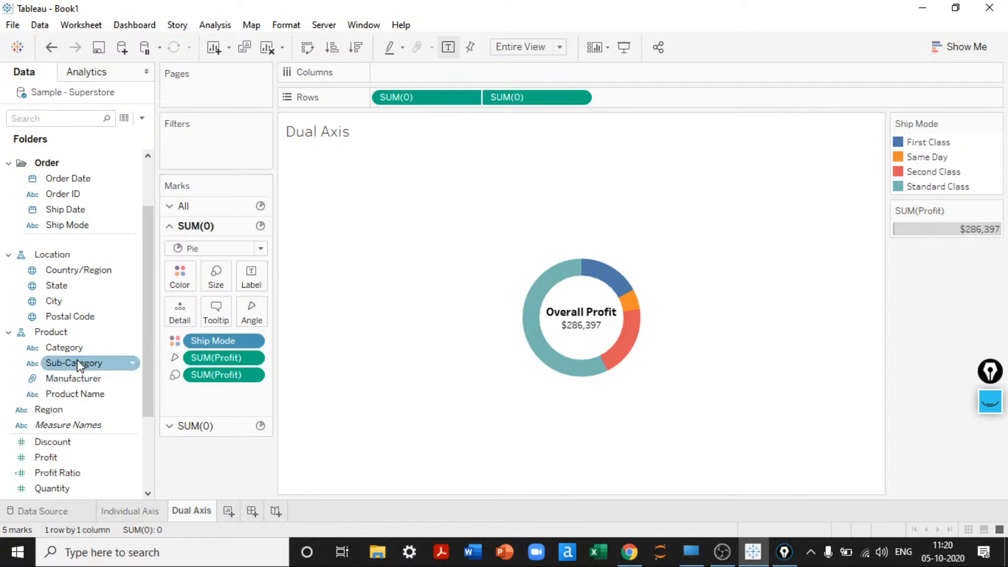
scroll(79, 364, up, 1)
drag(67, 263, 252, 277)
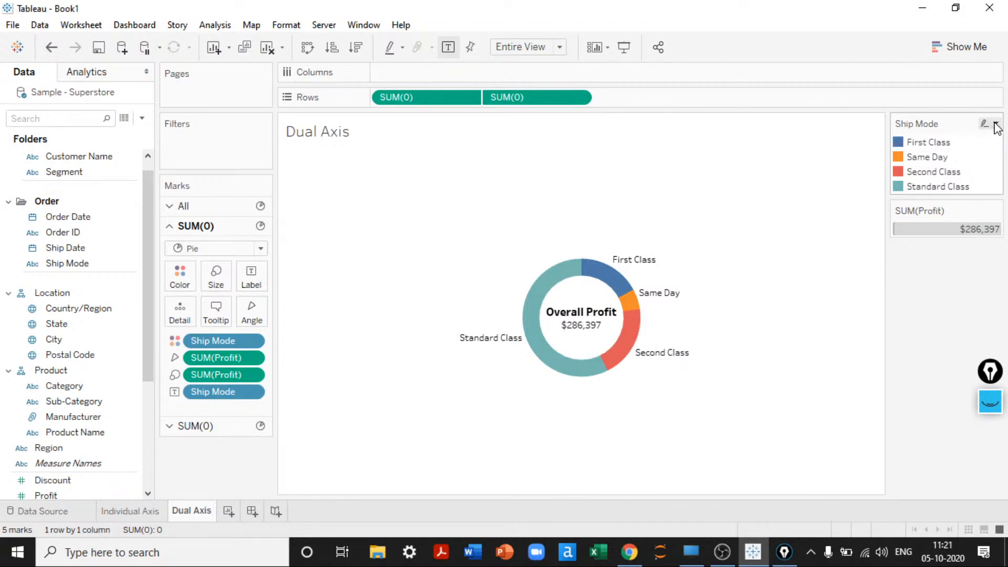
Hide the Ship Mode color legend and the SUM(Profit) size legend from the Dual Axis sheet
click(995, 124)
click(907, 251)
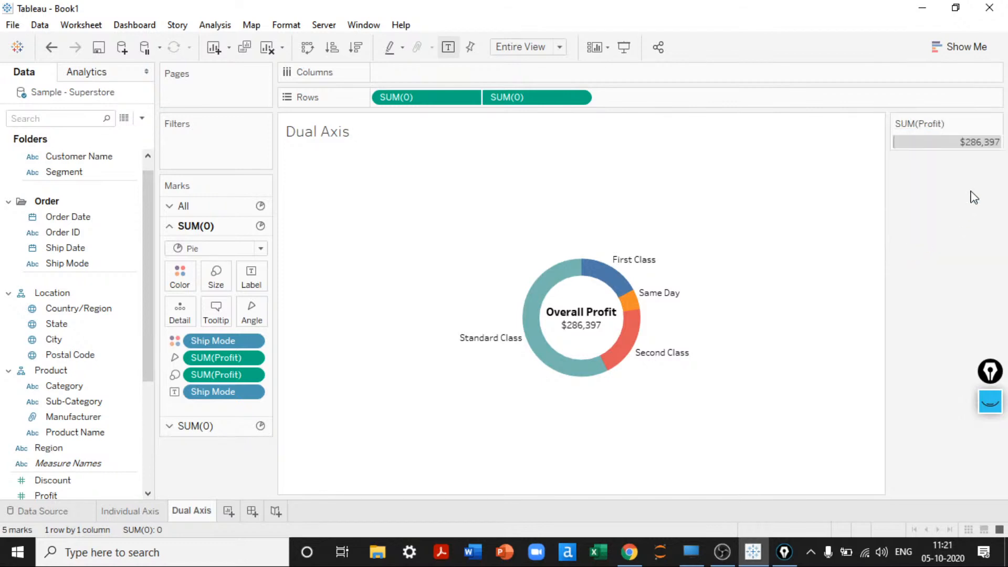
click(995, 124)
click(926, 221)
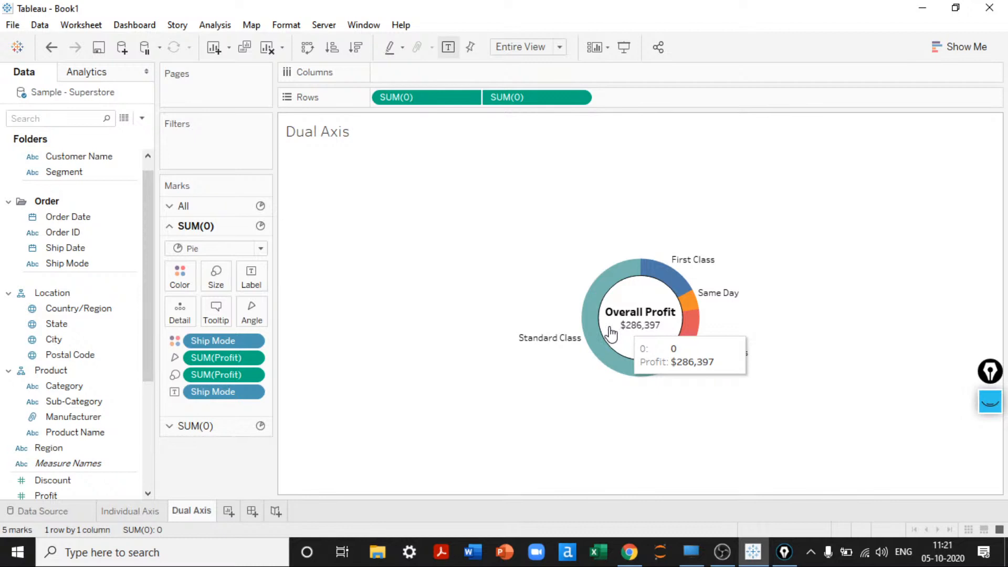
Clear all tooltip text of the outer pie, the first SUM(0) mark
click(216, 312)
key(ctrl+a)
key(Delete)
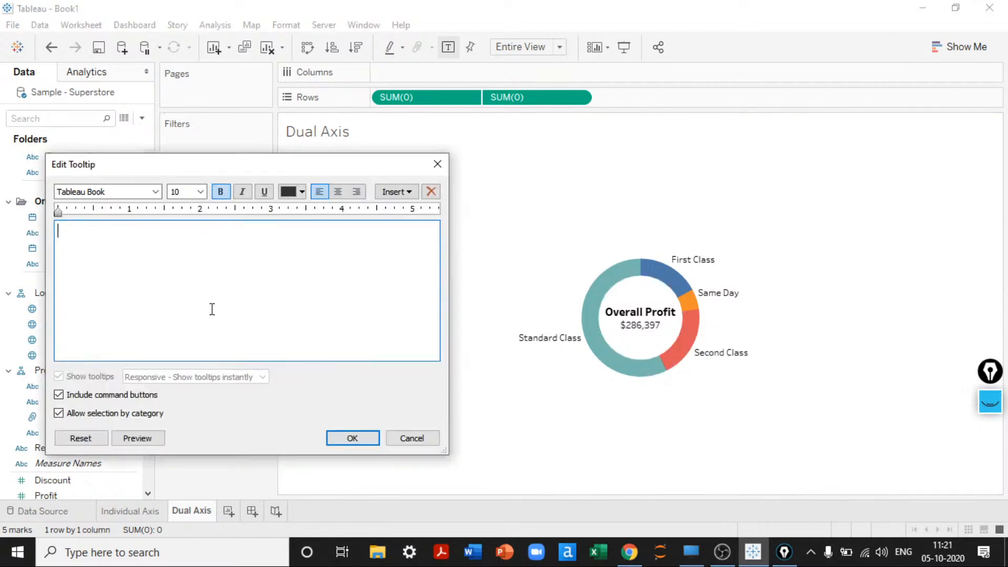
click(354, 440)
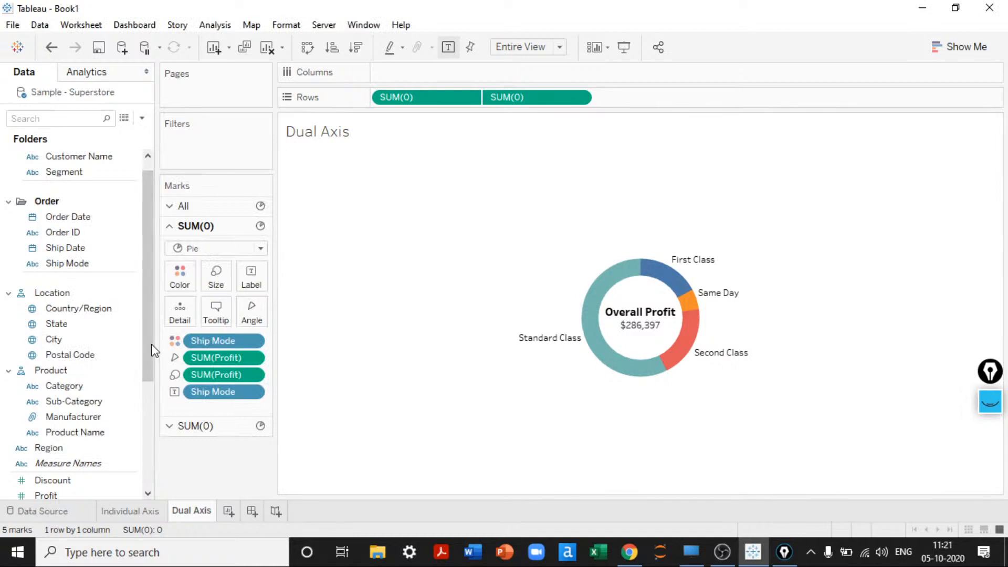
Add Profit as a second label on the outer pie's slices, the first SUM(0) mark
scroll(152, 368, down, 1)
click(61, 483)
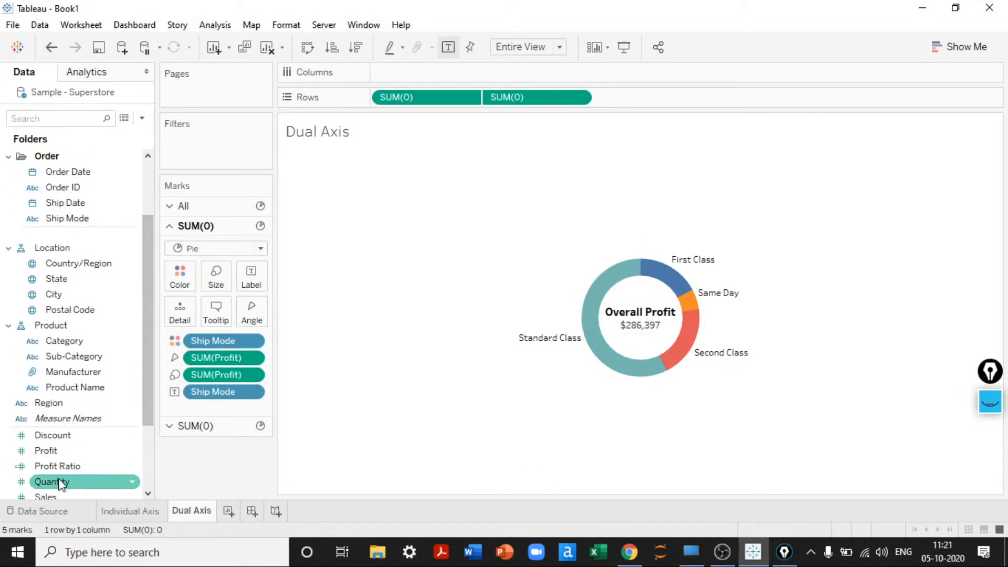
drag(52, 451, 253, 274)
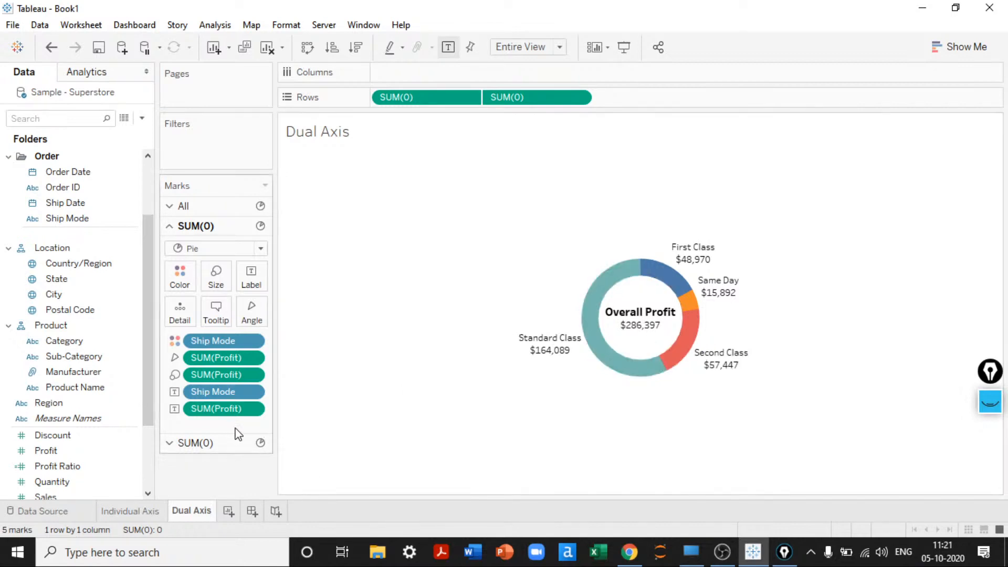
Clear all tooltip text of the inner white pie, the second SUM(0) mark
click(213, 443)
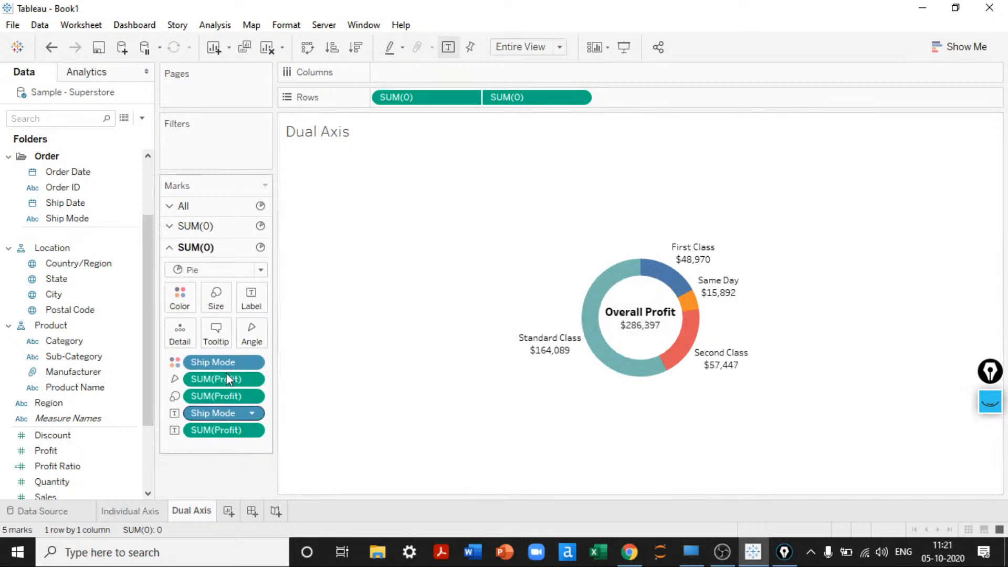
click(218, 329)
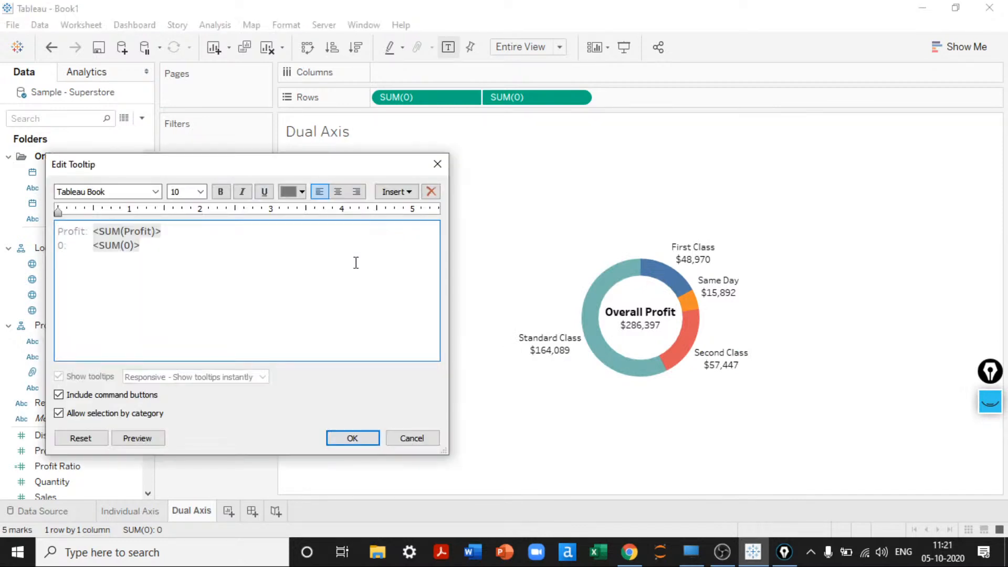
key(ctrl+a)
key(Delete)
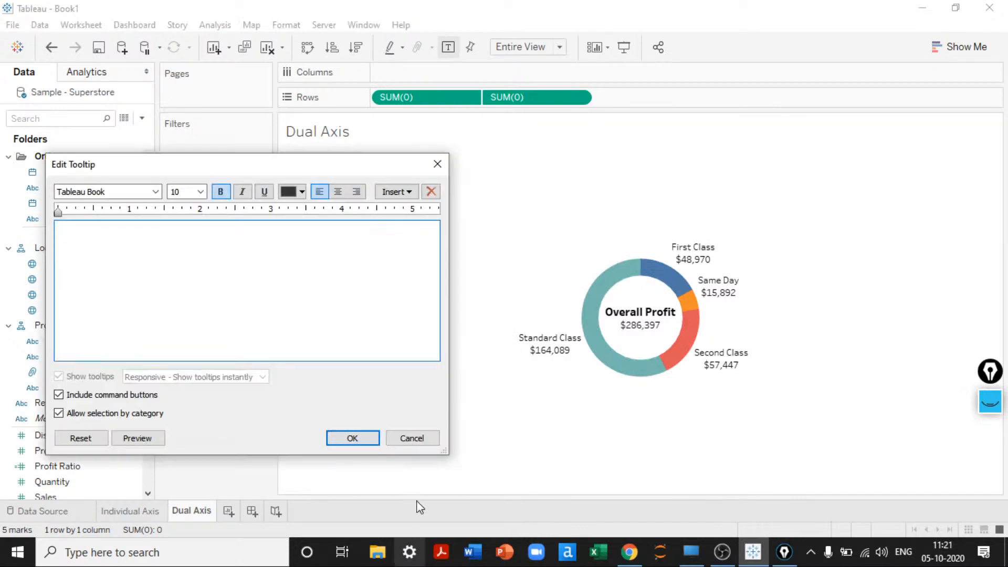
click(360, 439)
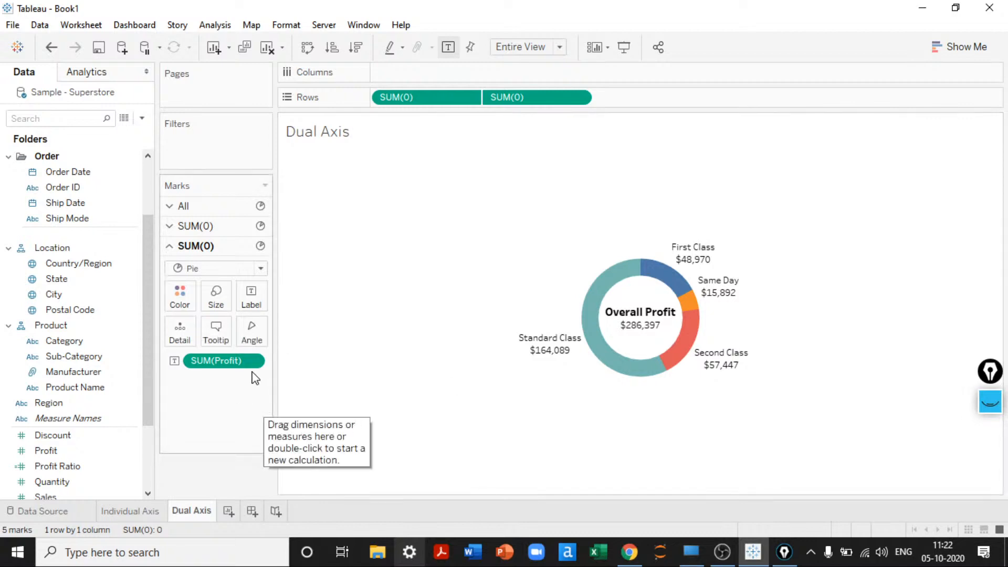
Apply the Percent of Total quick table calculation to the SUM(Profit) label of the outer pie
click(212, 226)
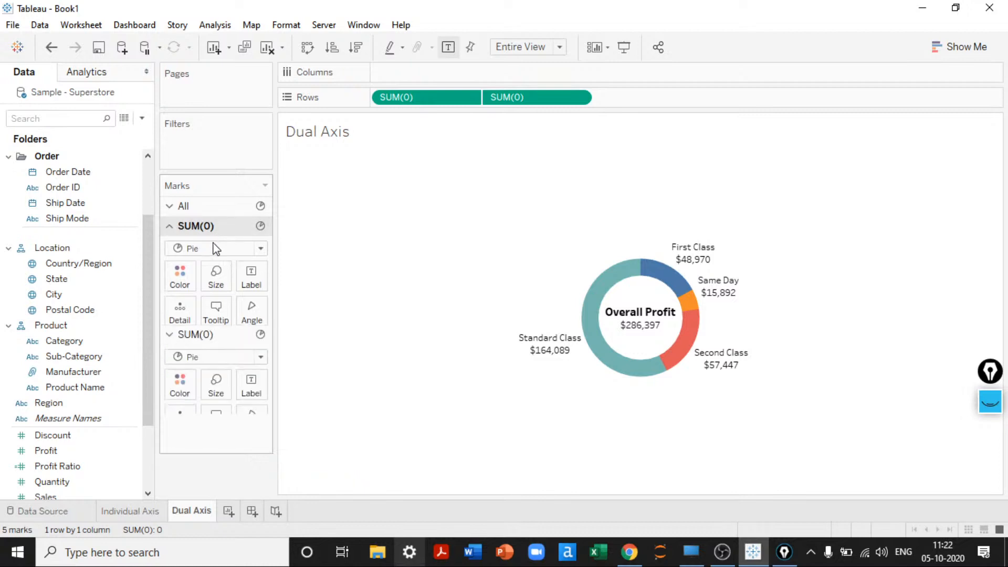
right_click(254, 411)
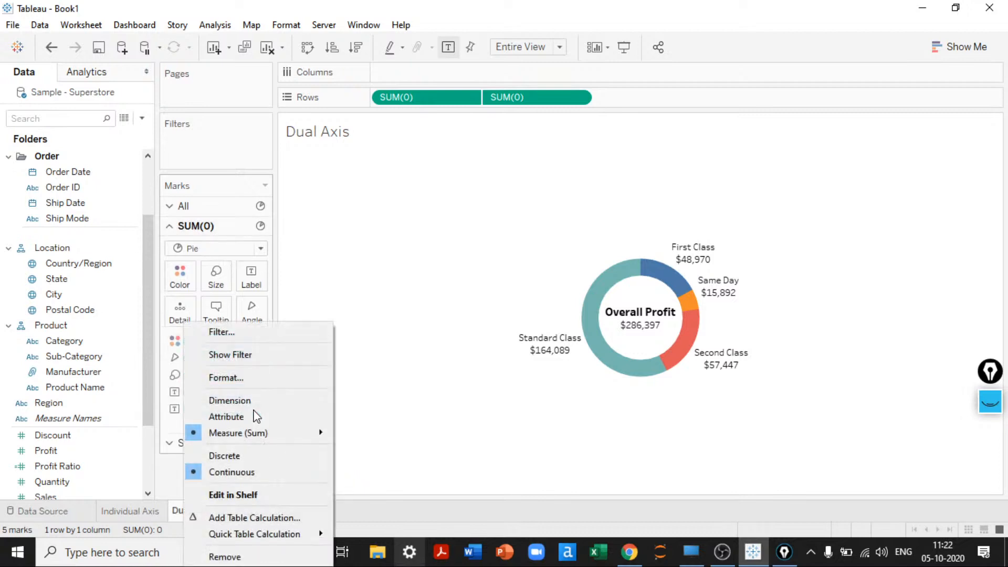
mouse_move(301, 536)
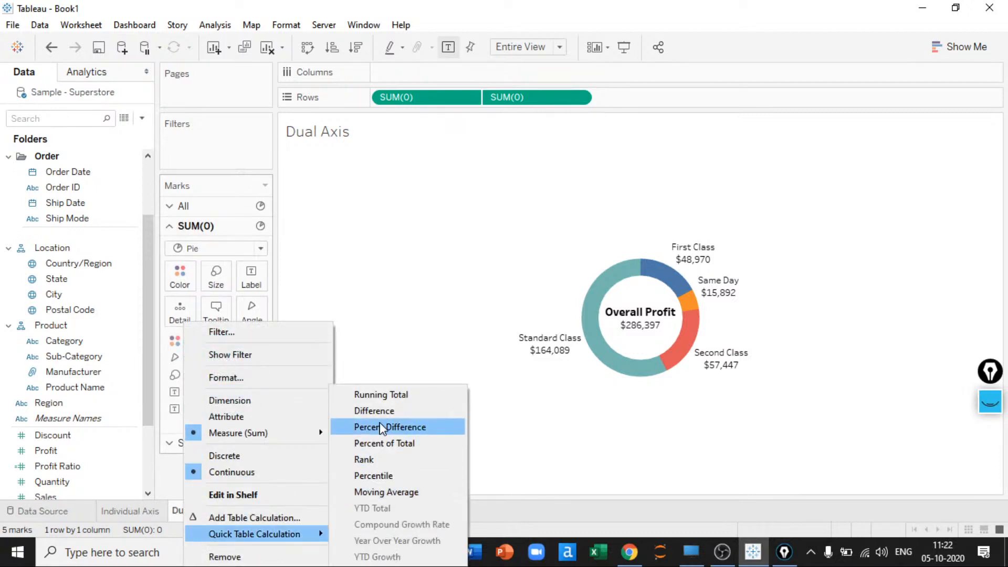
click(387, 444)
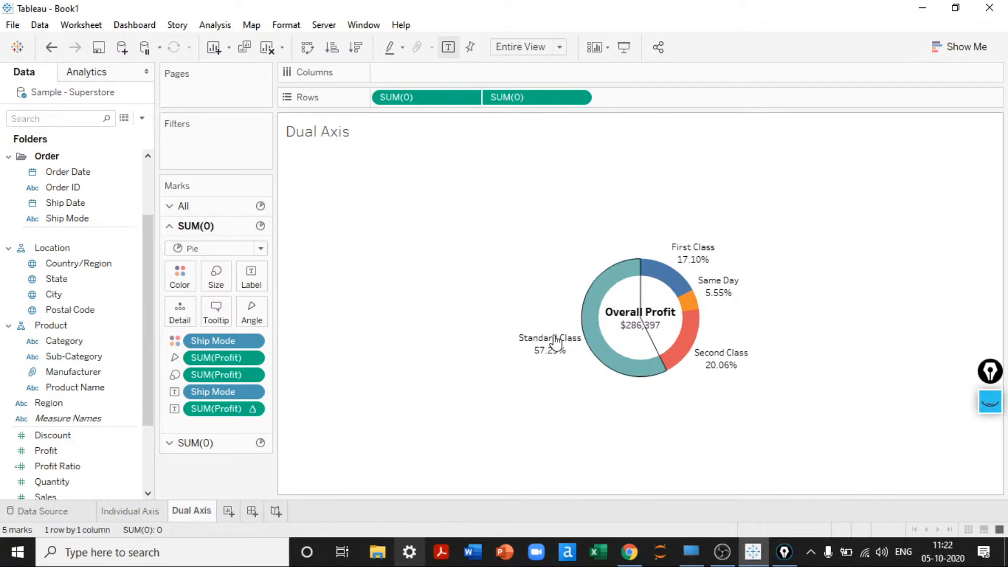
Format the outer pie's slice labels as Tableau Bold, size 8, bold
click(252, 279)
click(380, 373)
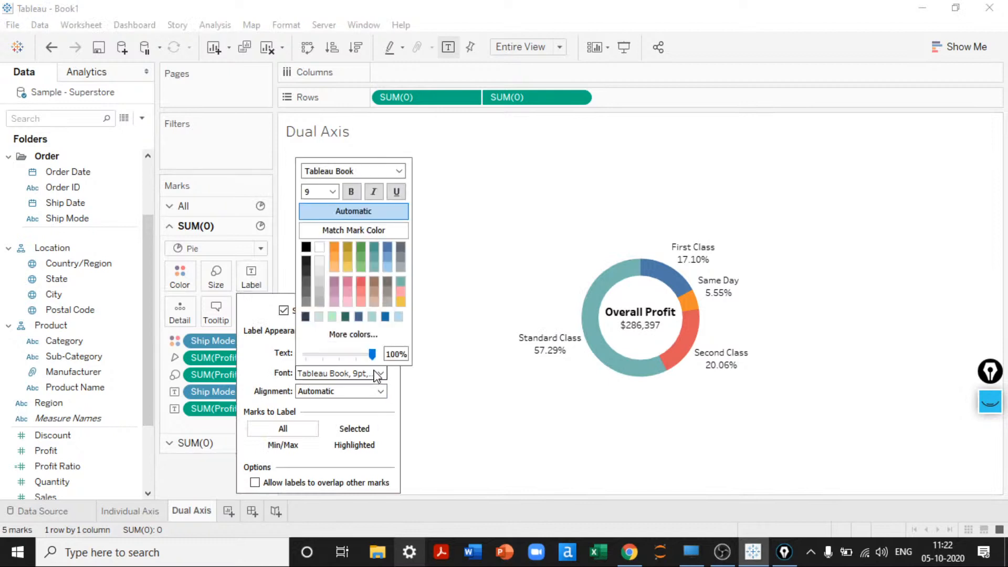
click(317, 192)
text(8)
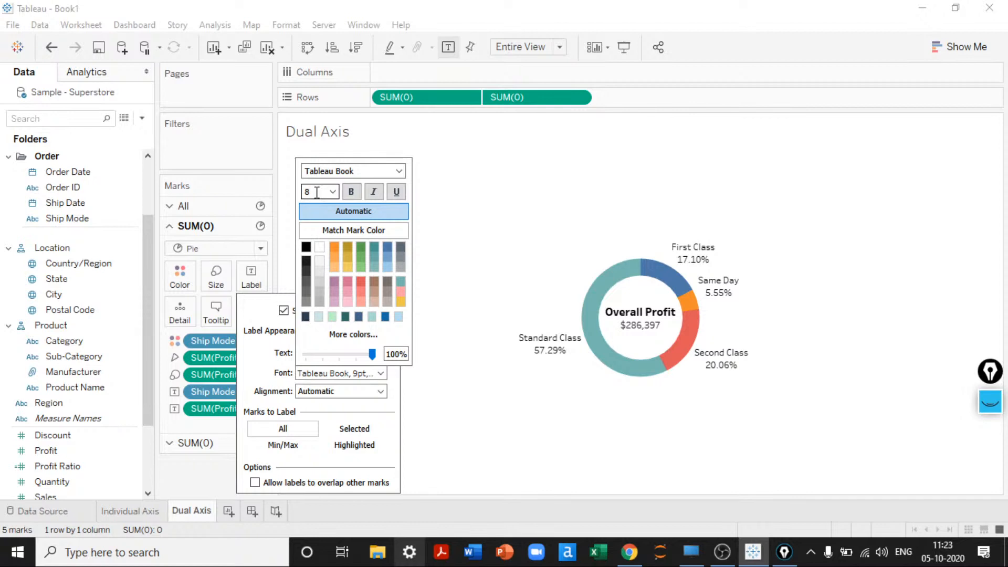
key(Tab)
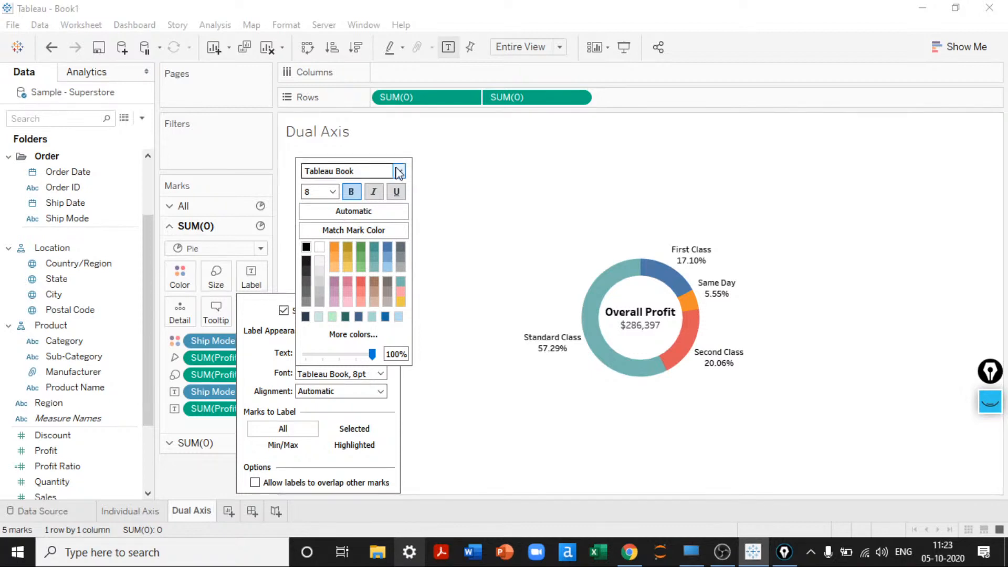
click(489, 299)
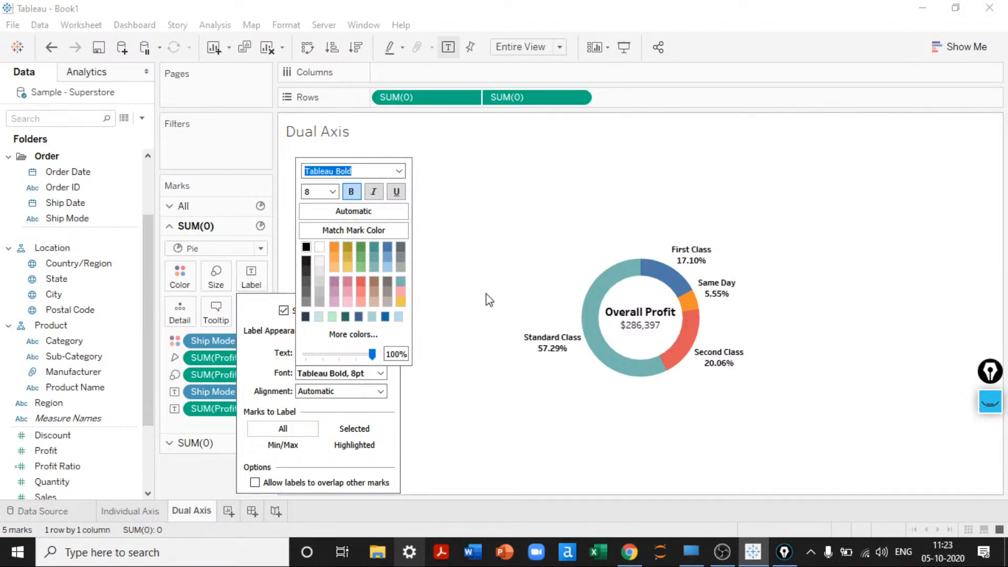
click(488, 299)
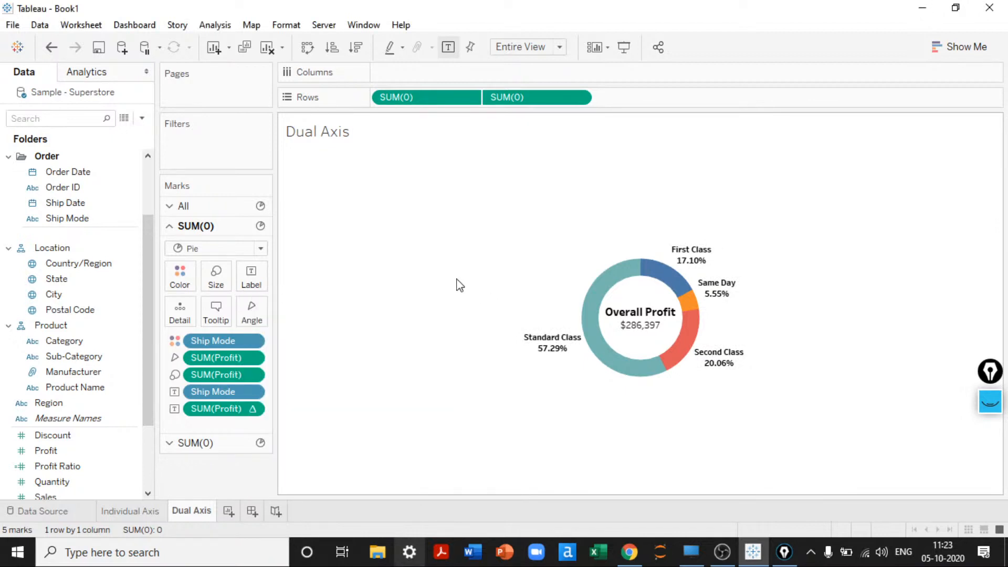
click(178, 274)
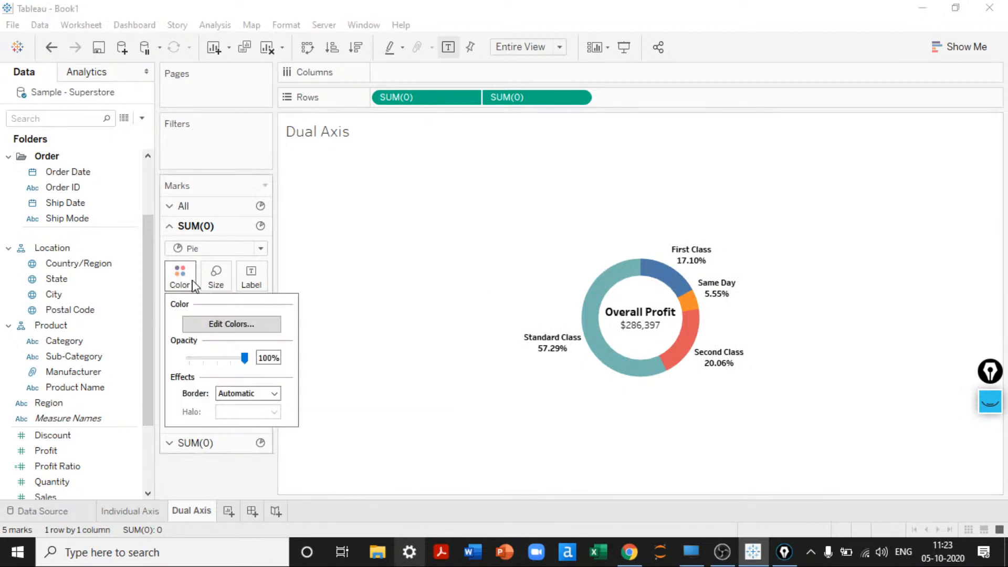
click(221, 323)
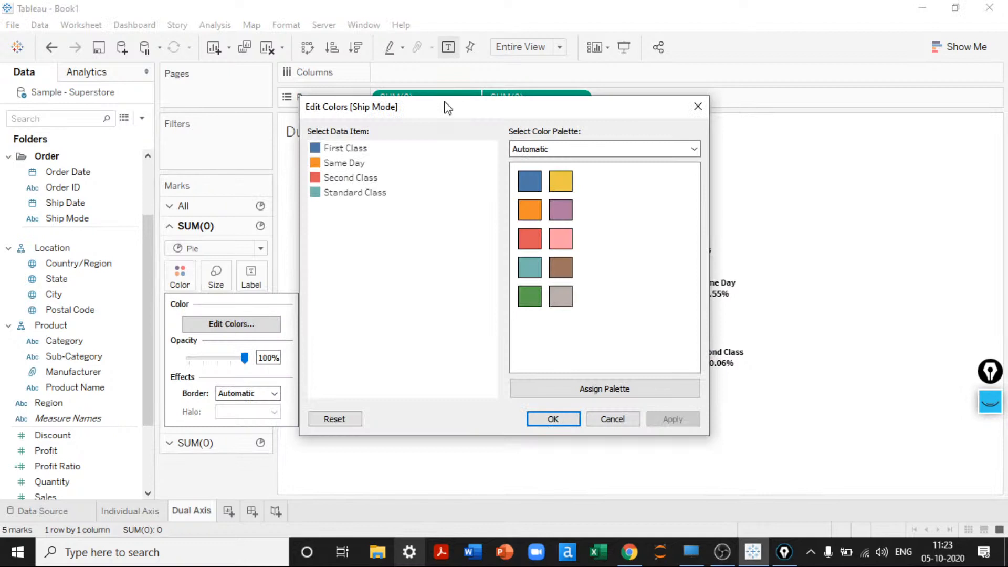
drag(448, 108, 241, 107)
click(408, 419)
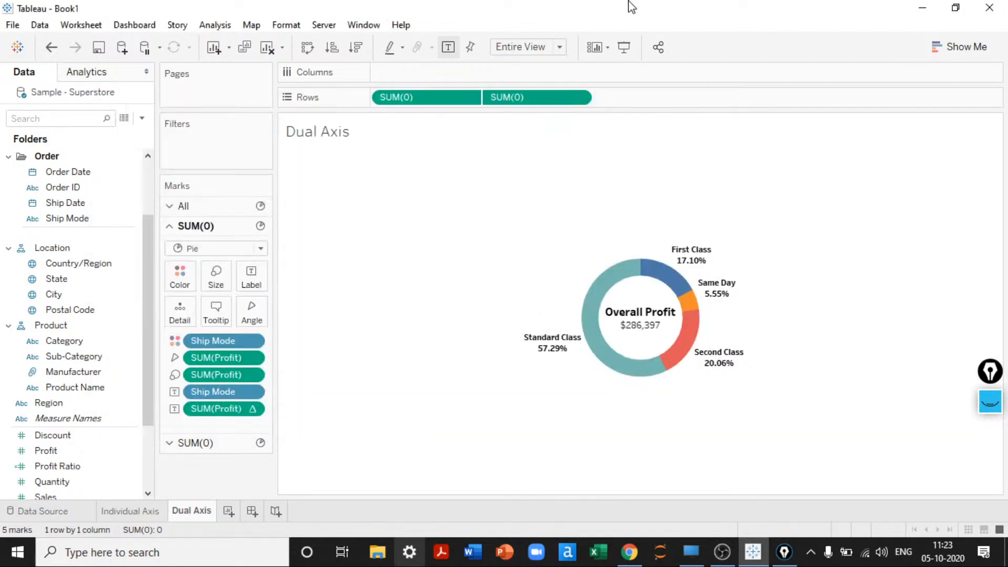
Examine the donut chart in presentation mode and return to the worksheet
click(625, 46)
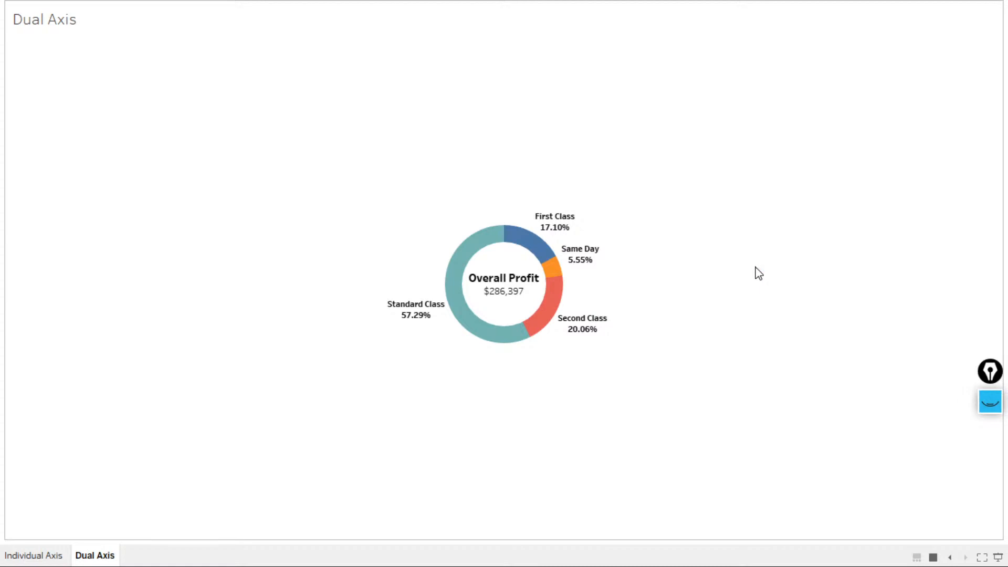
key(Escape)
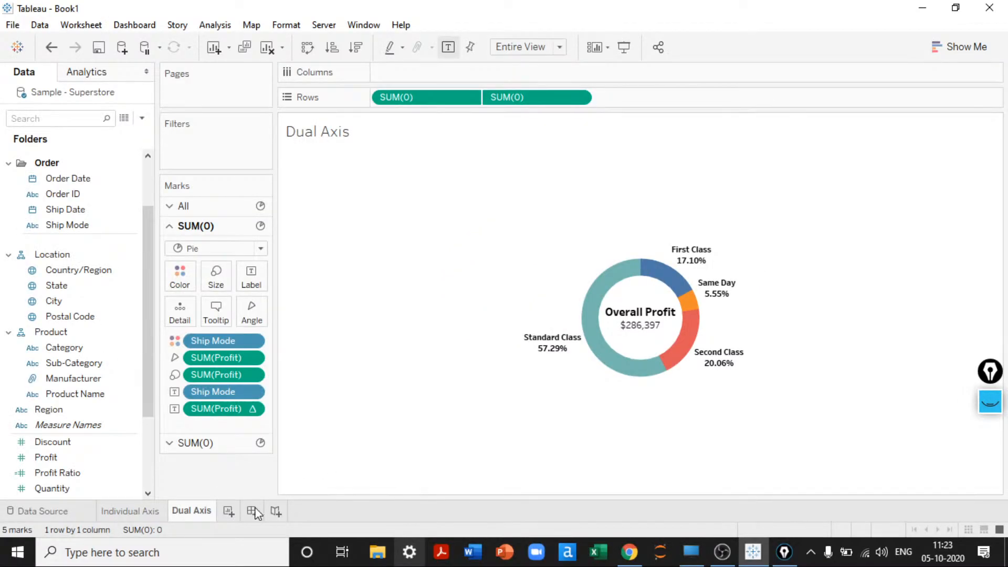
Create a new worksheet and name it "Dual Axis - 2"
click(229, 511)
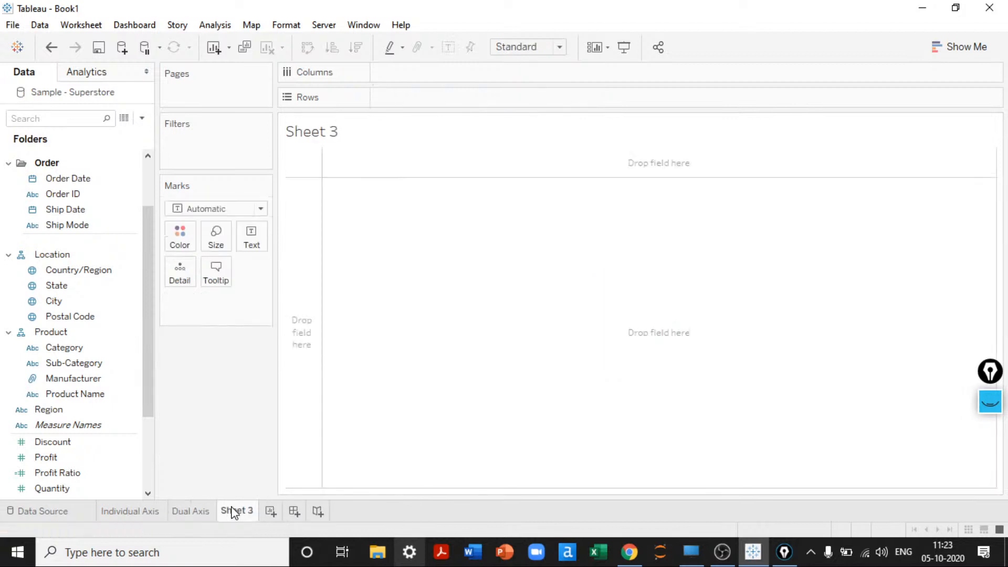
double_click(232, 512)
text(Dual Axis - 1)
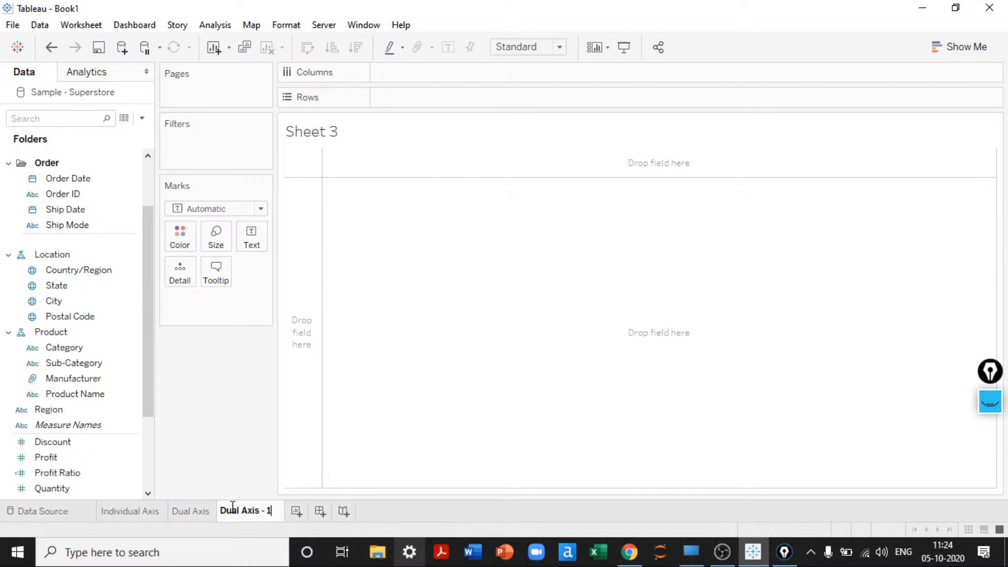
key(BackSpace)
text(2)
key(Return)
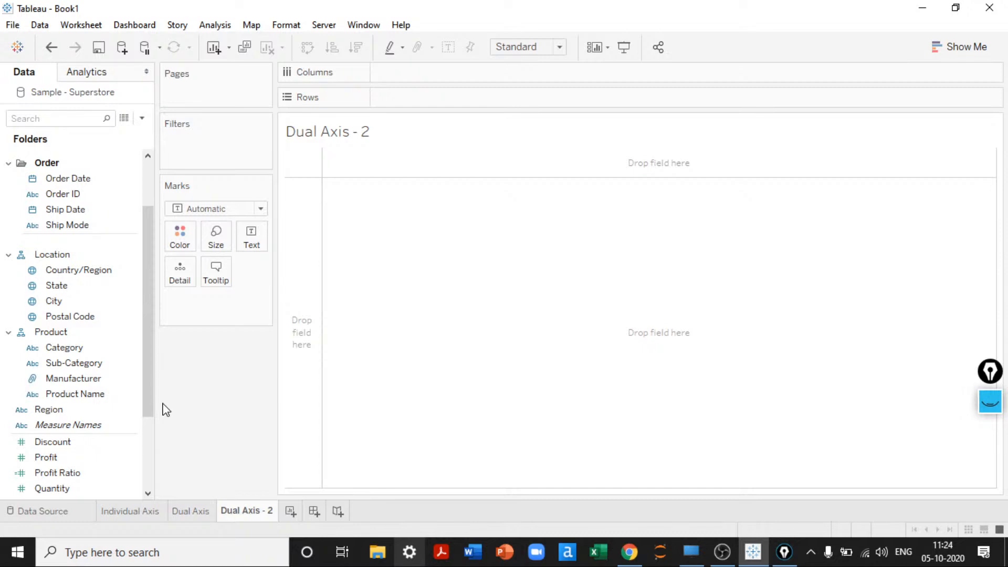
Build a text table of Sales by Sub-Category and hide the field labels for rows
drag(153, 375, 151, 400)
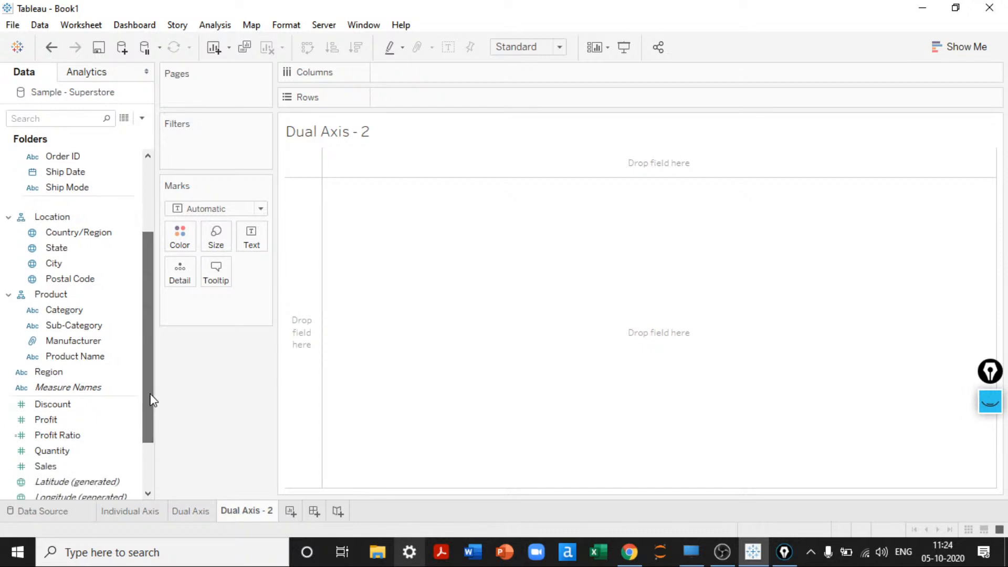
double_click(79, 324)
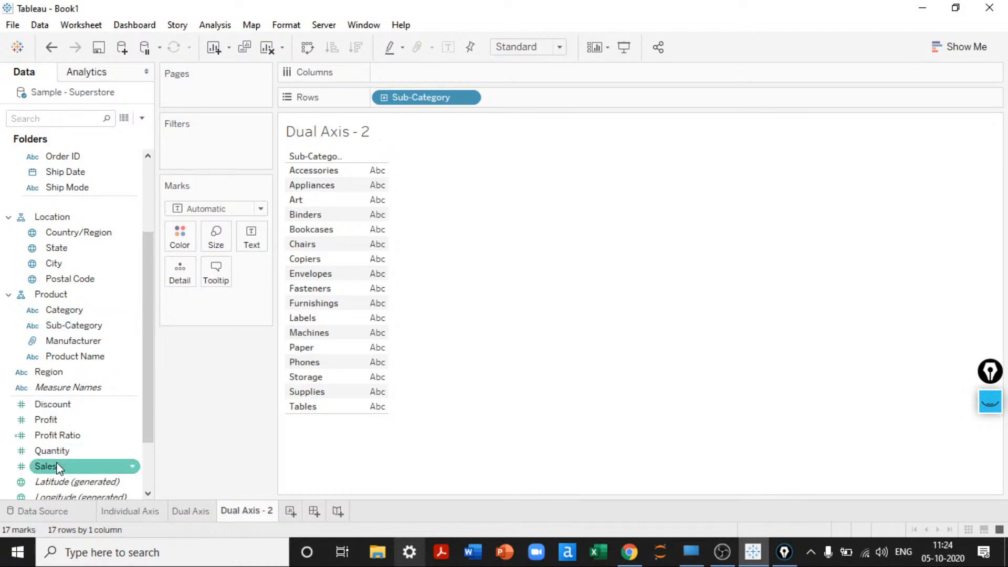
drag(57, 467, 310, 158)
right_click(305, 156)
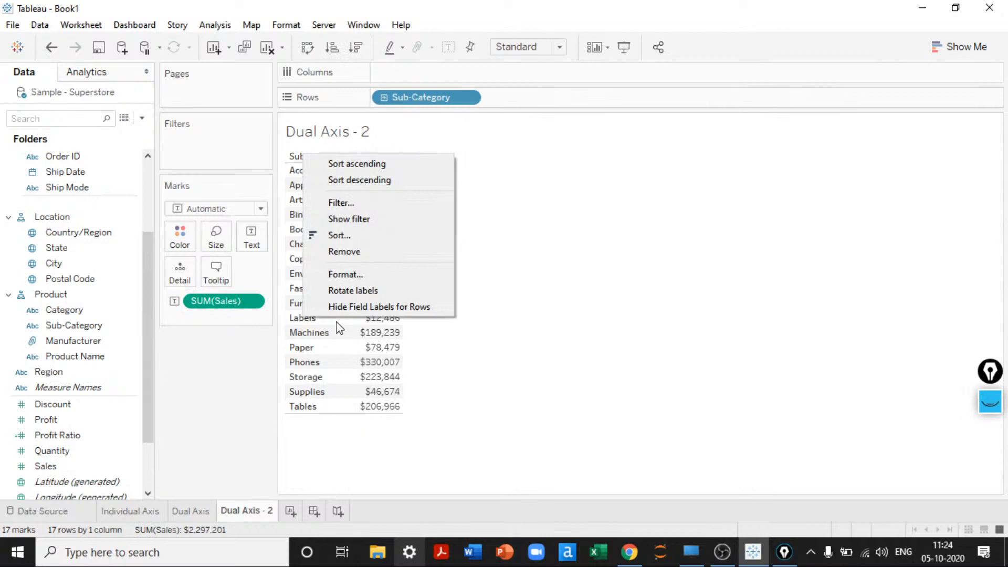
click(404, 236)
Convert the table to a horizontal bar chart and swap rows and columns to get vertical bars
click(938, 54)
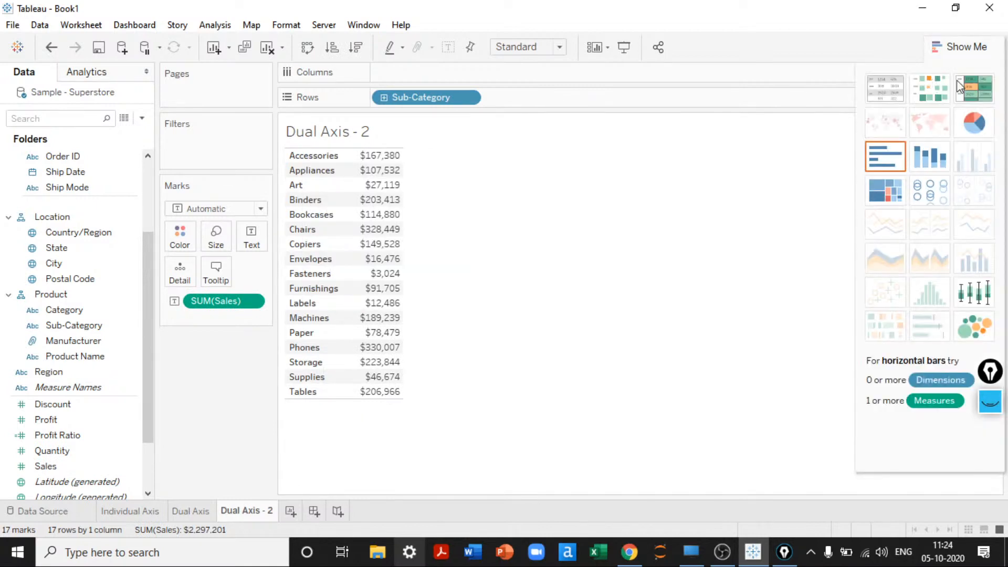
click(885, 156)
key(ctrl+w)
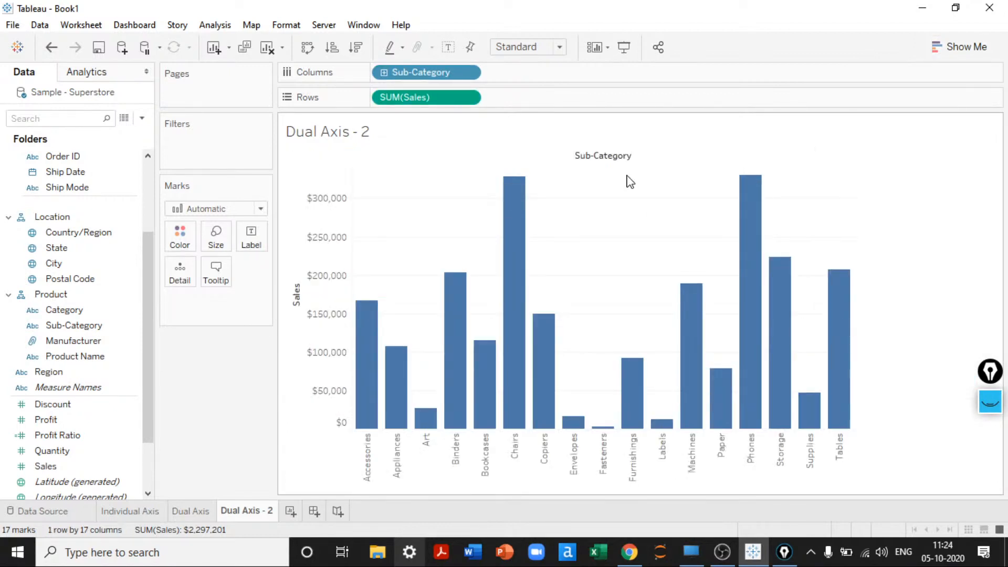
Hide the Sub-Category field label above the bars and fit the chart to Entire View
mouse_move(371, 292)
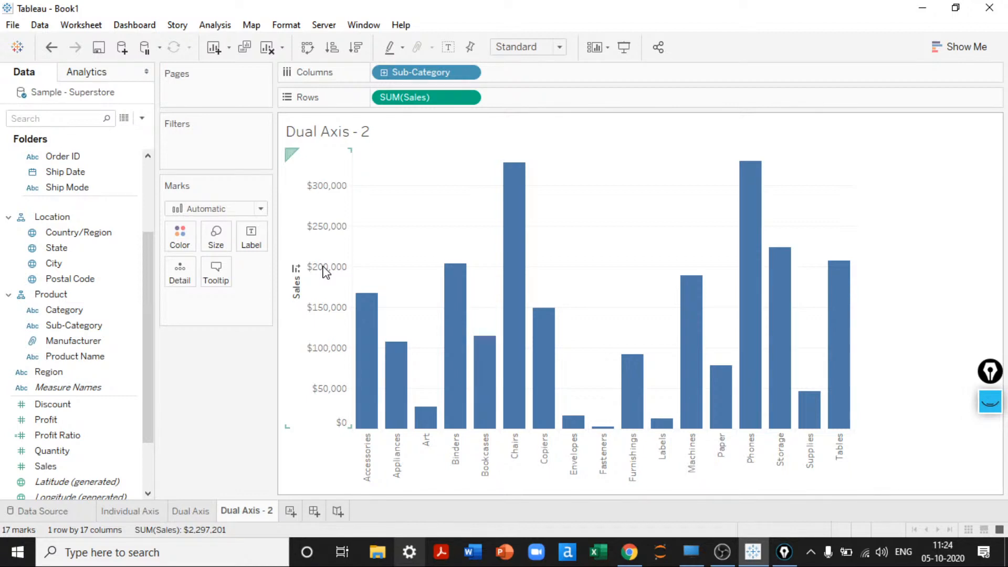
click(559, 47)
click(540, 100)
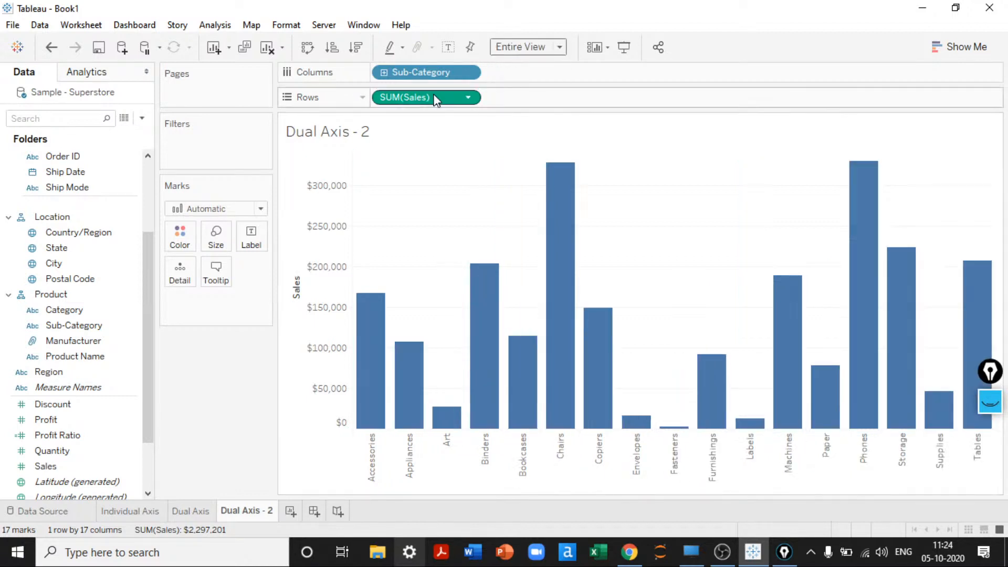
Duplicate SUM(Sales) on Rows and open the mark settings of the first SUM(Sales)
drag(432, 96, 486, 93)
click(222, 361)
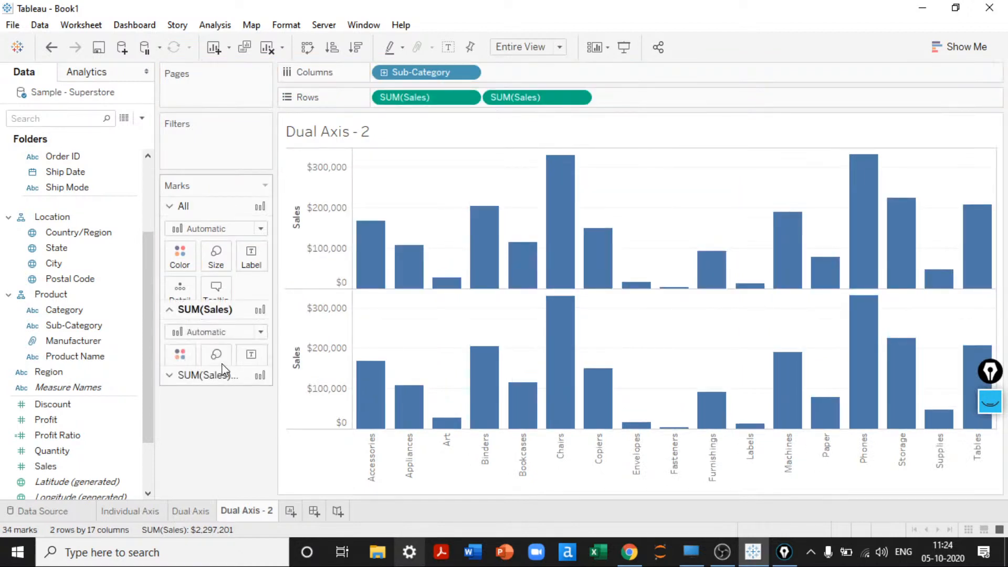
Change the first SUM(Sales) mark type to Area and narrow the bars of the second SUM(Sales)
click(261, 249)
click(197, 318)
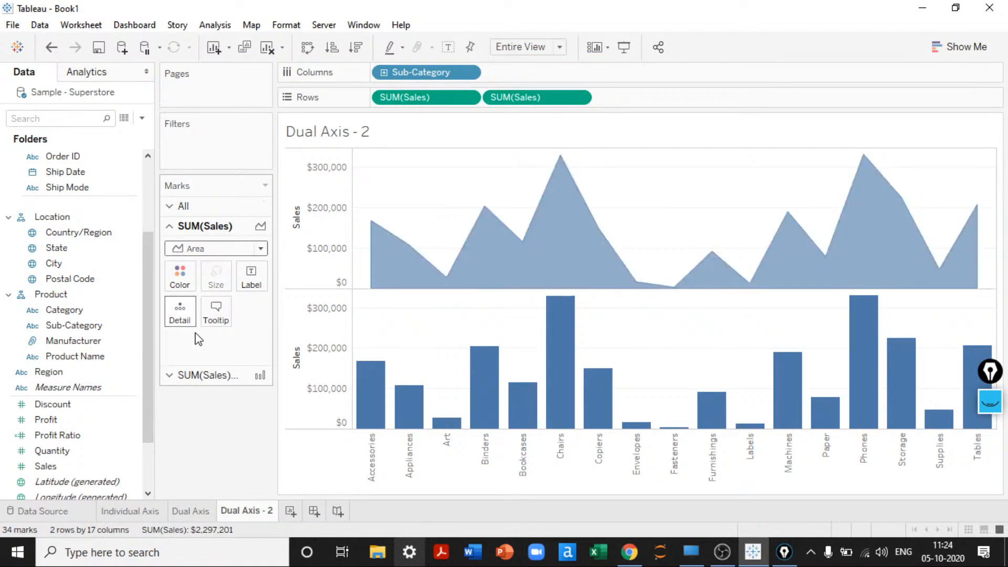
click(196, 375)
click(215, 294)
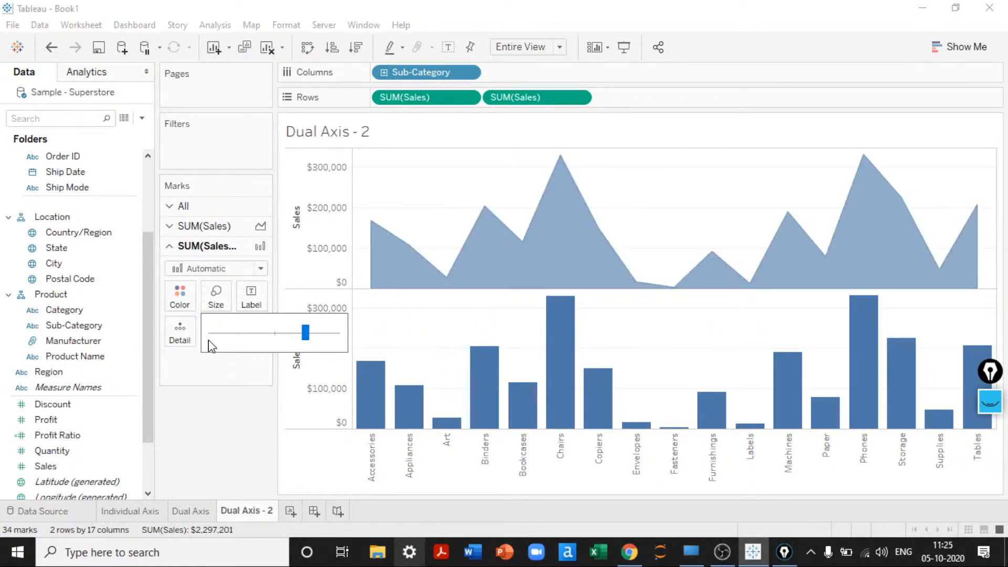
click(229, 336)
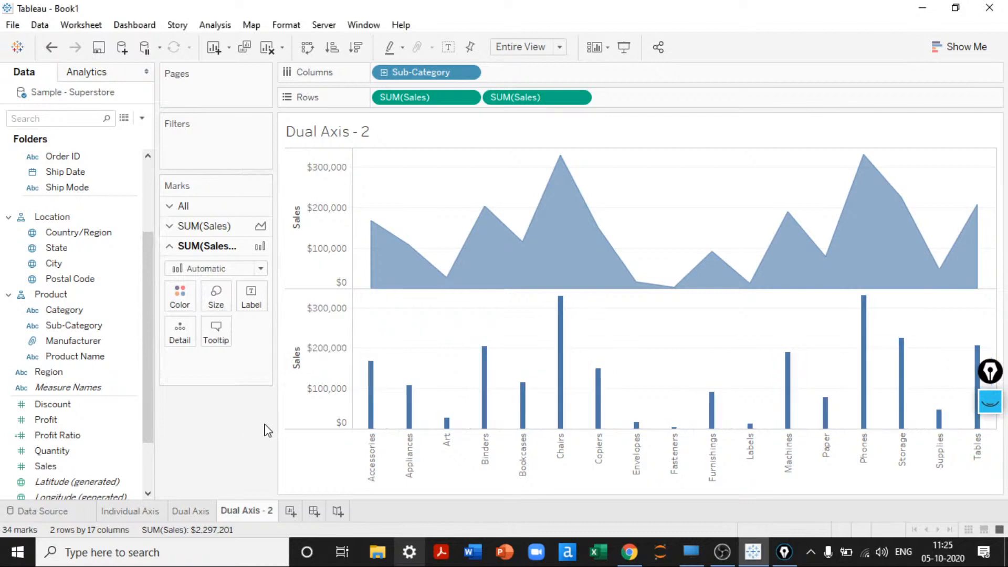
Combine the two Sales charts into a dual axis and set the second SUM(Sales) mark type to Bar
right_click(310, 392)
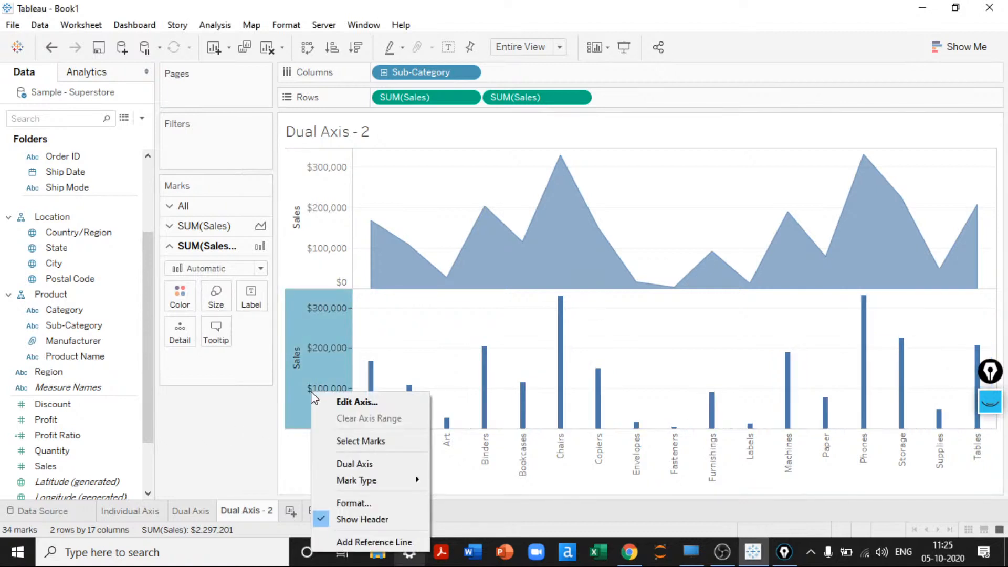
click(343, 463)
click(198, 374)
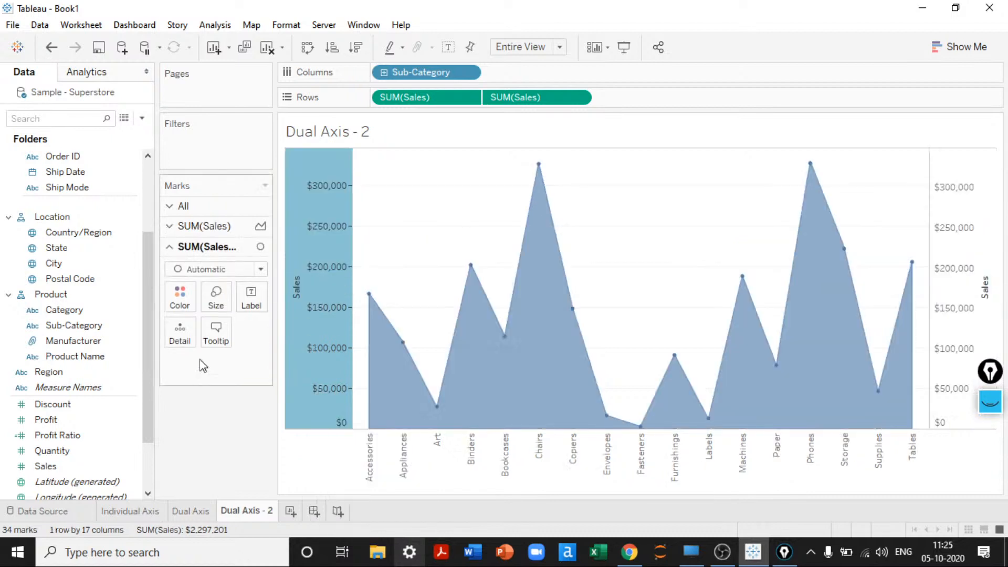
click(202, 268)
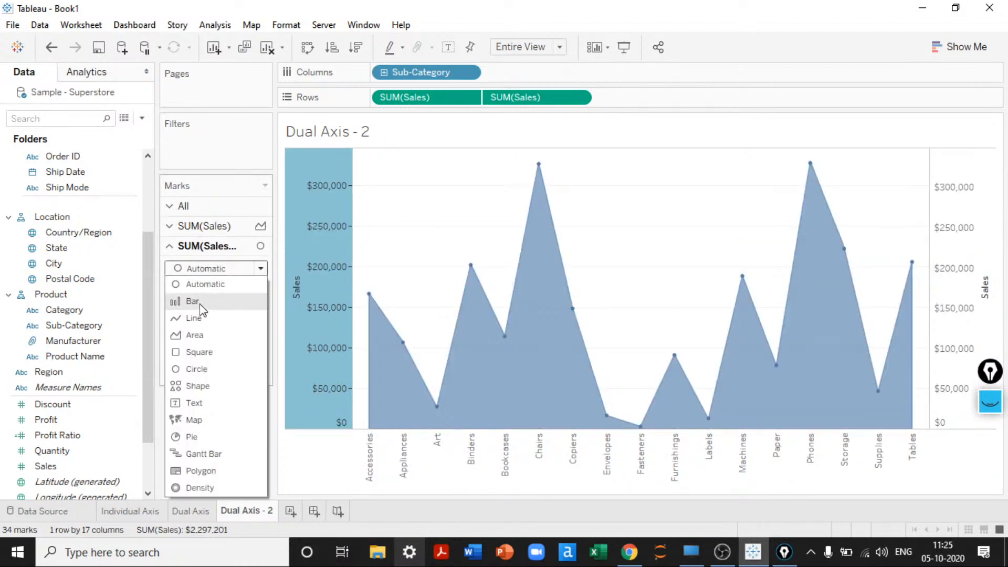
click(200, 303)
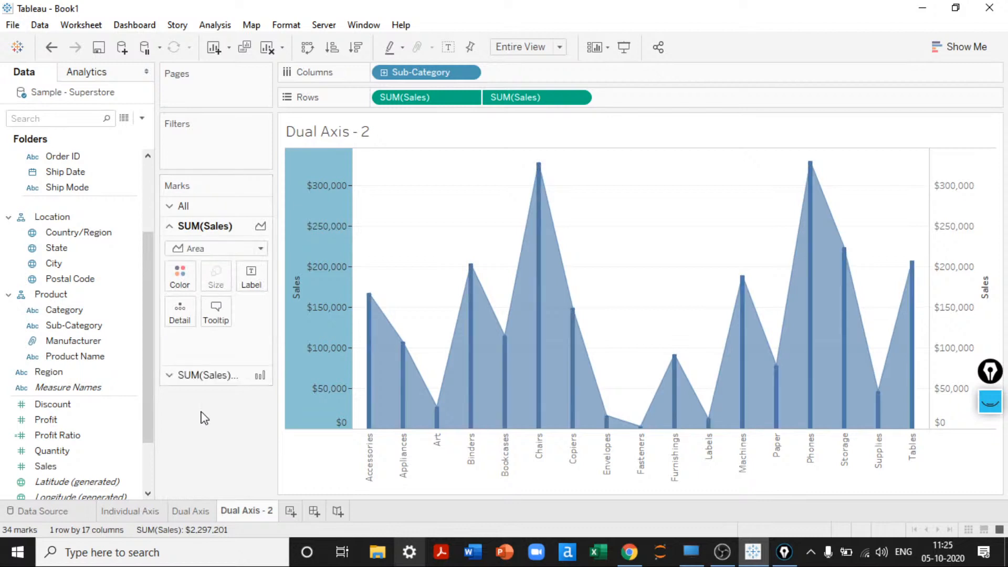
Synchronize the secondary Sales axis with the primary one
click(203, 376)
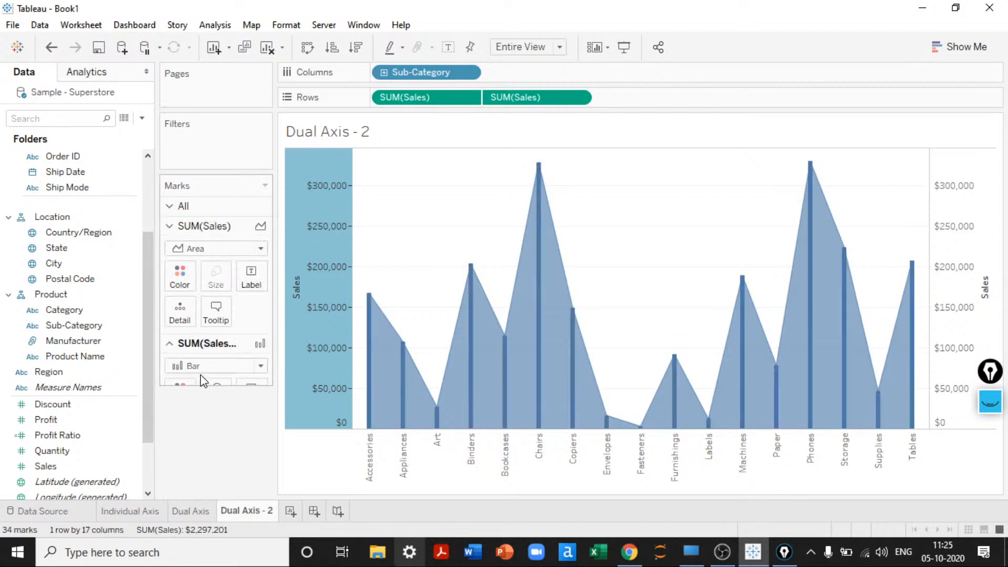
mouse_move(547, 209)
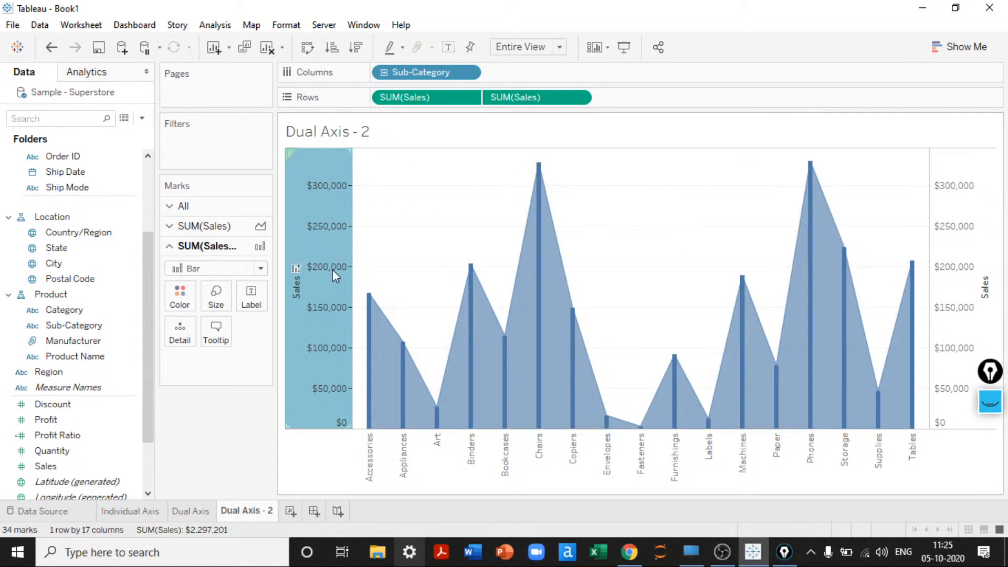
right_click(978, 232)
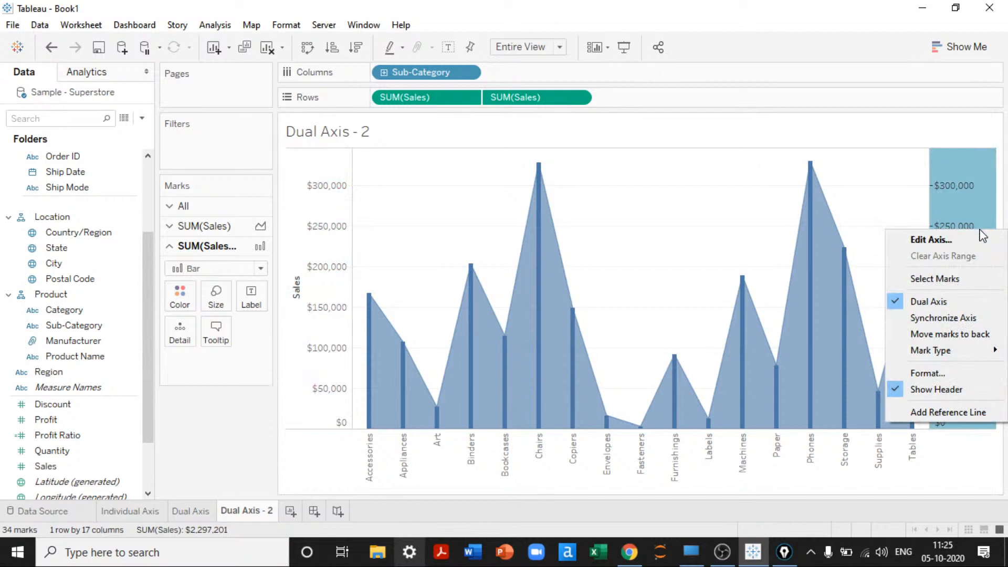
click(946, 317)
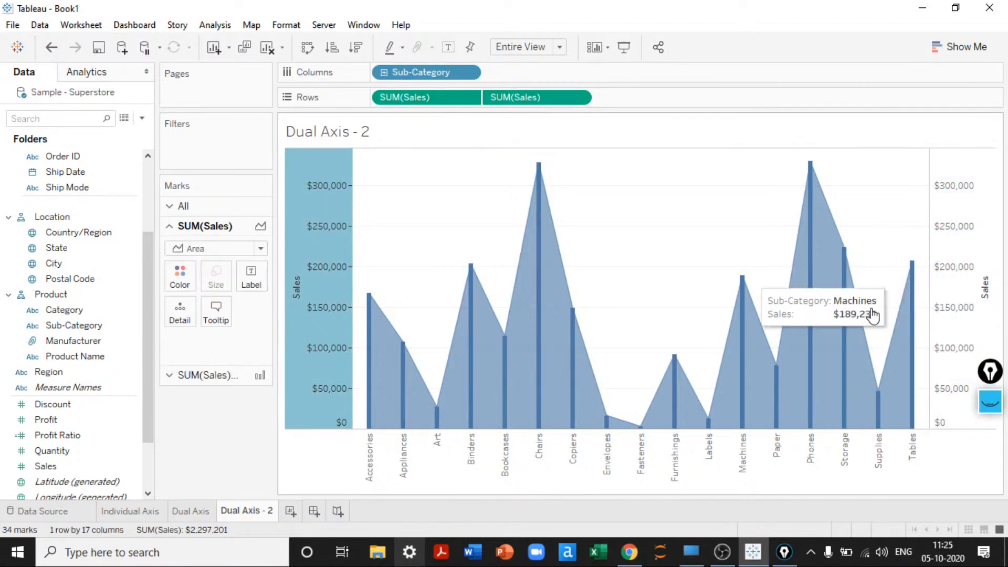
Adjust the size of the second SUM(Sales) bars to slim lines, slightly thicker than the minimum
click(225, 376)
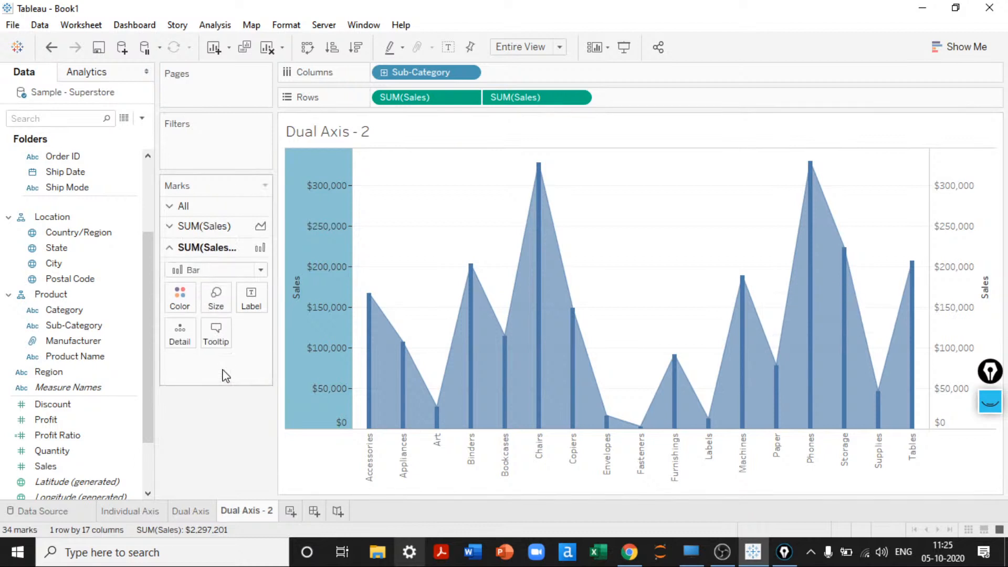
click(219, 304)
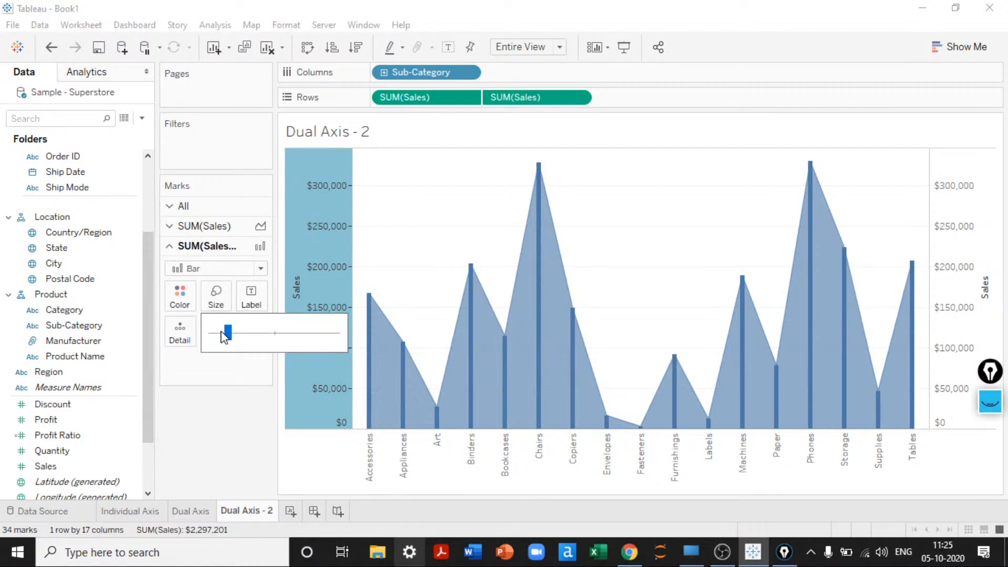
click(221, 332)
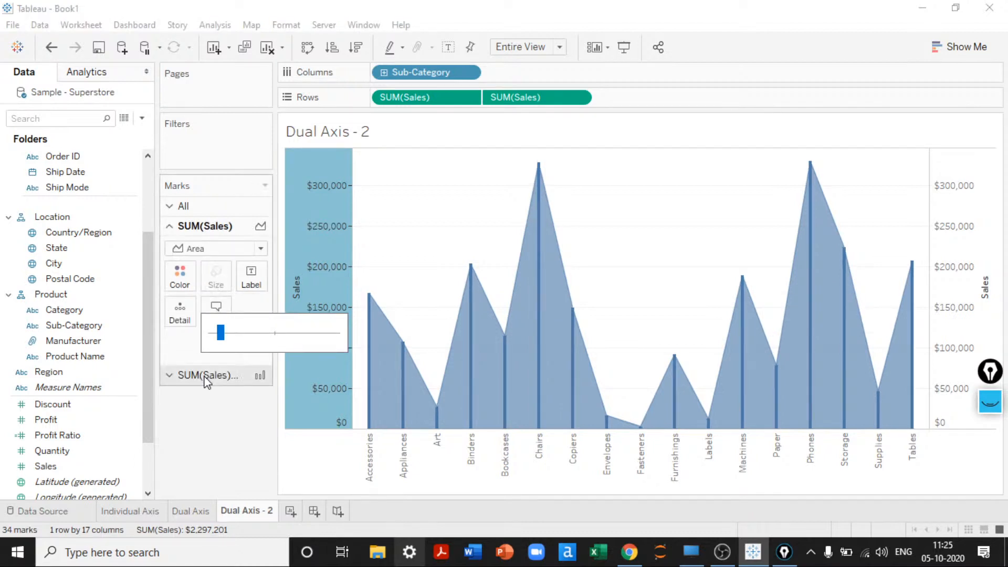
click(203, 375)
click(217, 308)
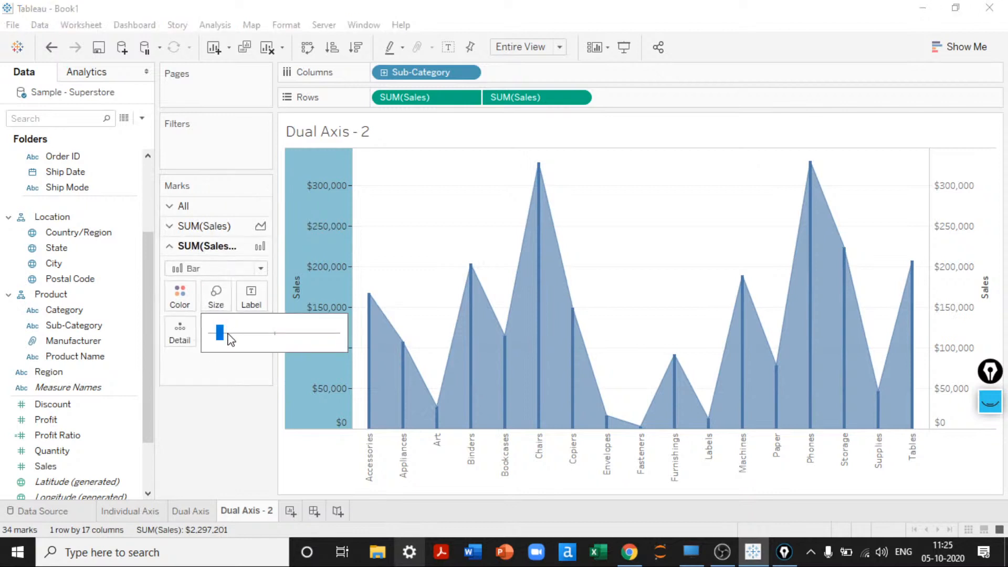
drag(228, 338, 346, 341)
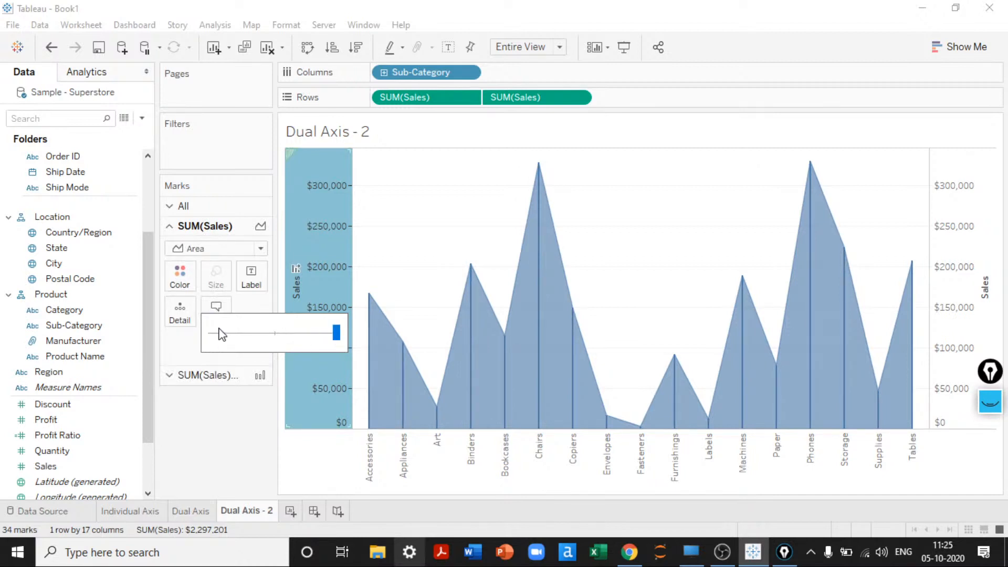
click(212, 375)
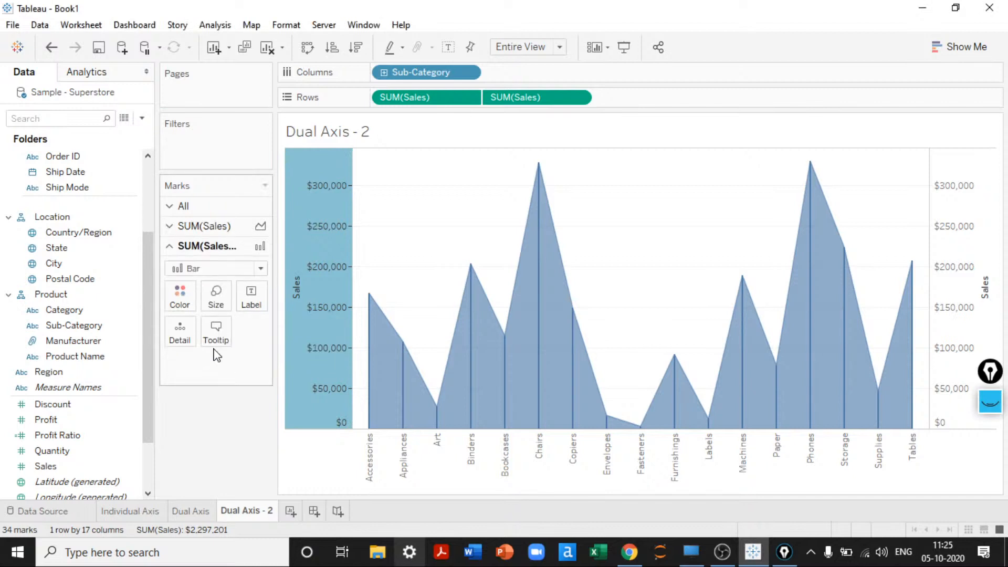
click(228, 291)
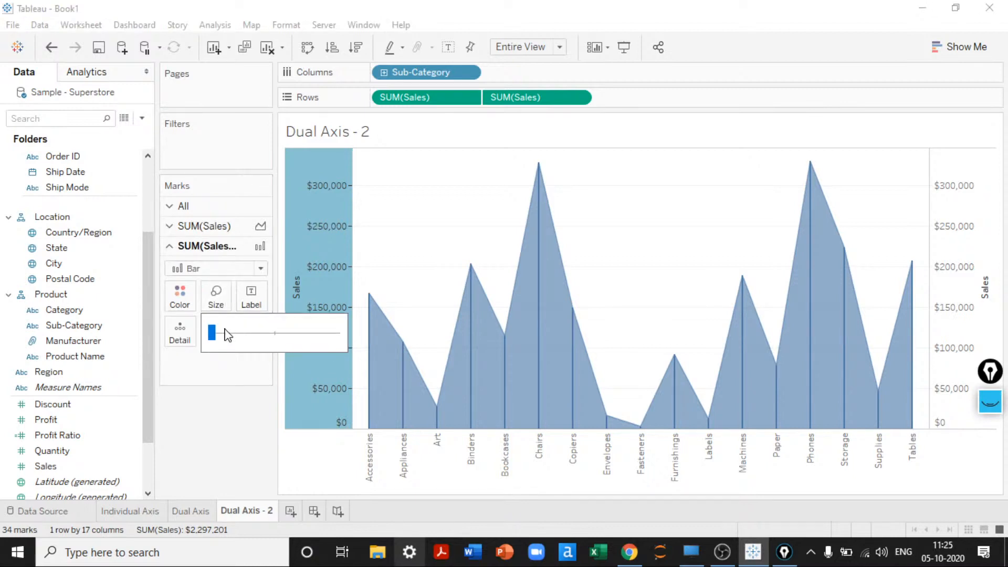
drag(212, 332, 216, 332)
click(209, 431)
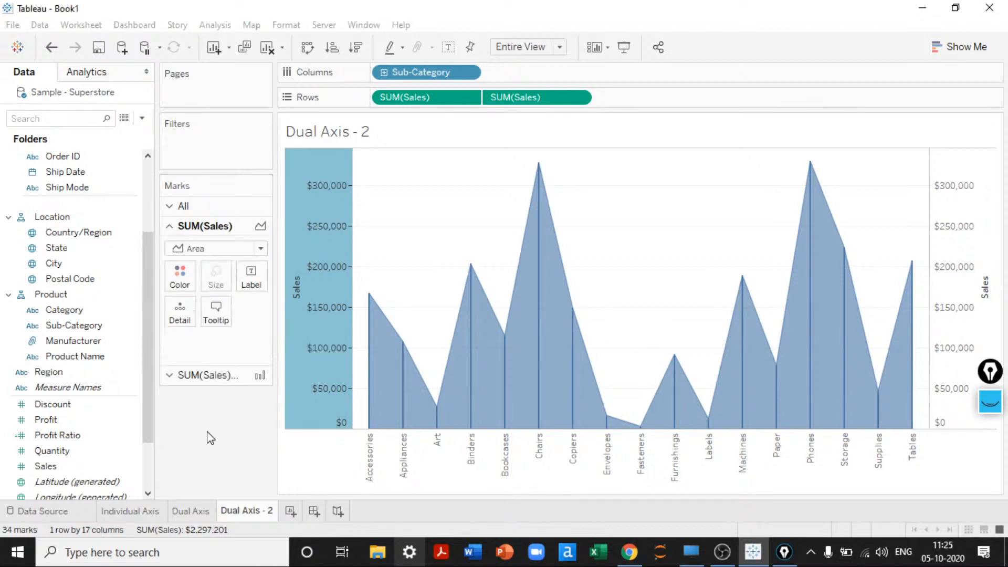
click(211, 374)
click(215, 293)
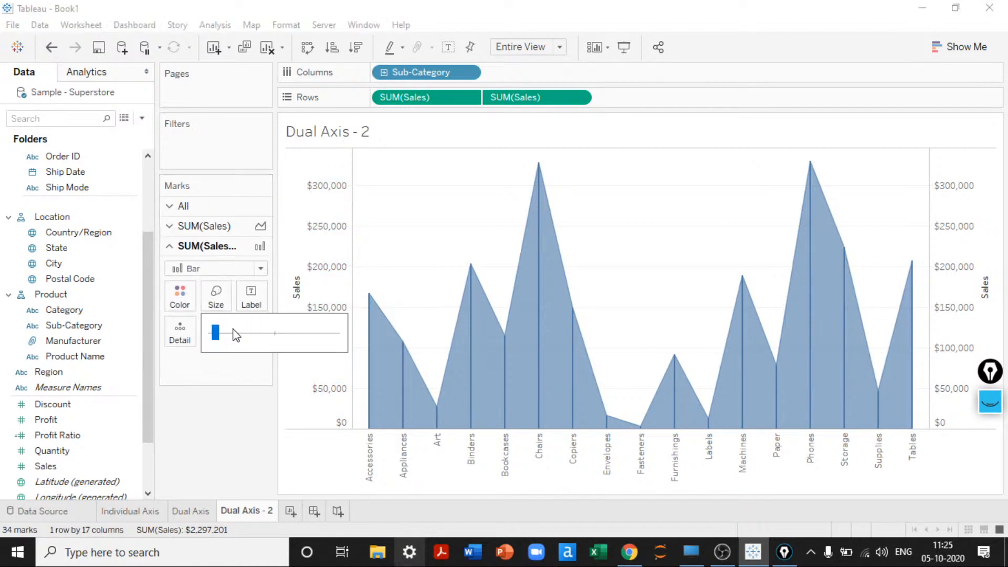
drag(215, 333, 219, 334)
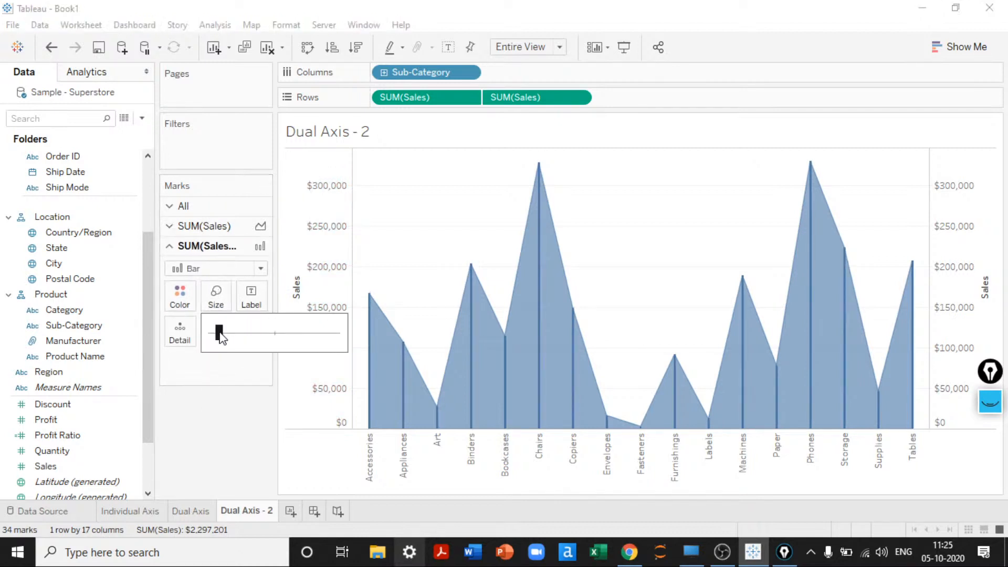
click(229, 415)
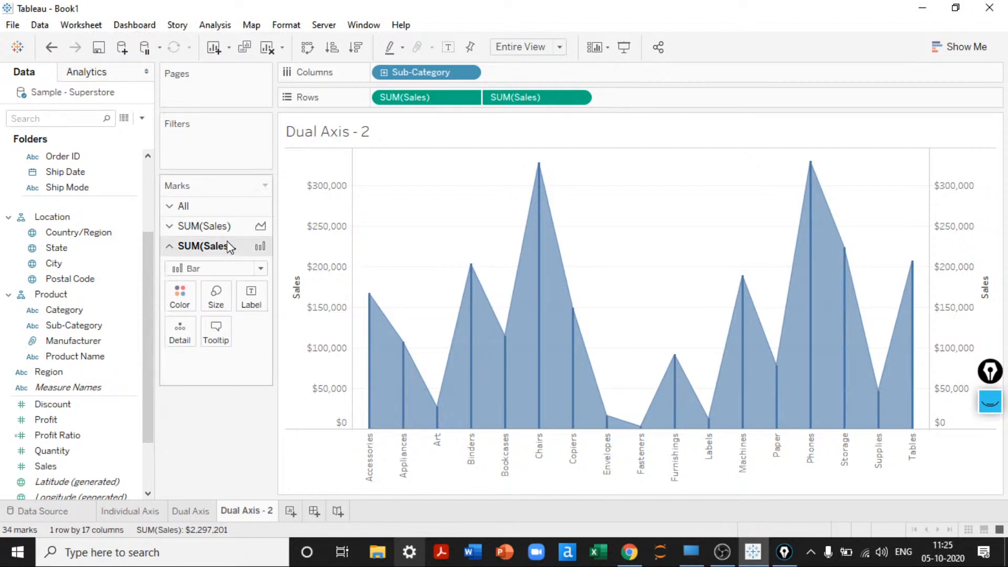
Recolor the first SUM(Sales) area marks light teal
click(205, 226)
click(179, 277)
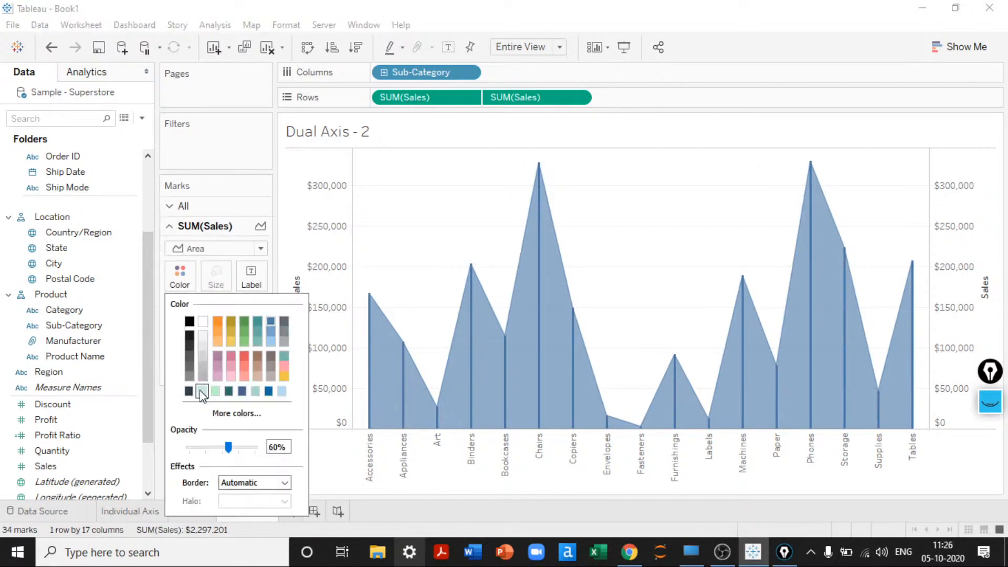
click(189, 391)
click(409, 493)
Recolor the second SUM(Sales) bars dark navy
click(210, 374)
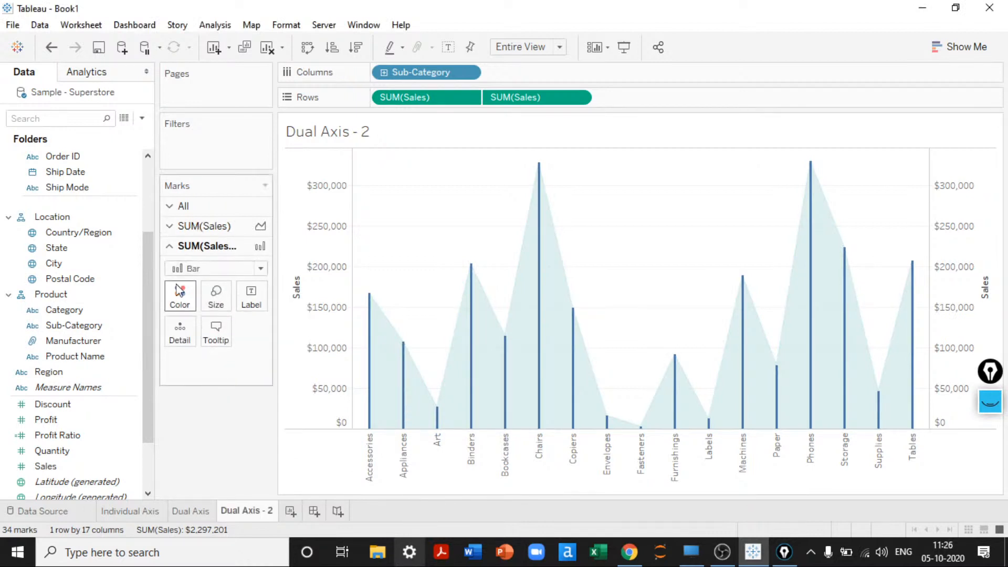
click(179, 290)
click(190, 154)
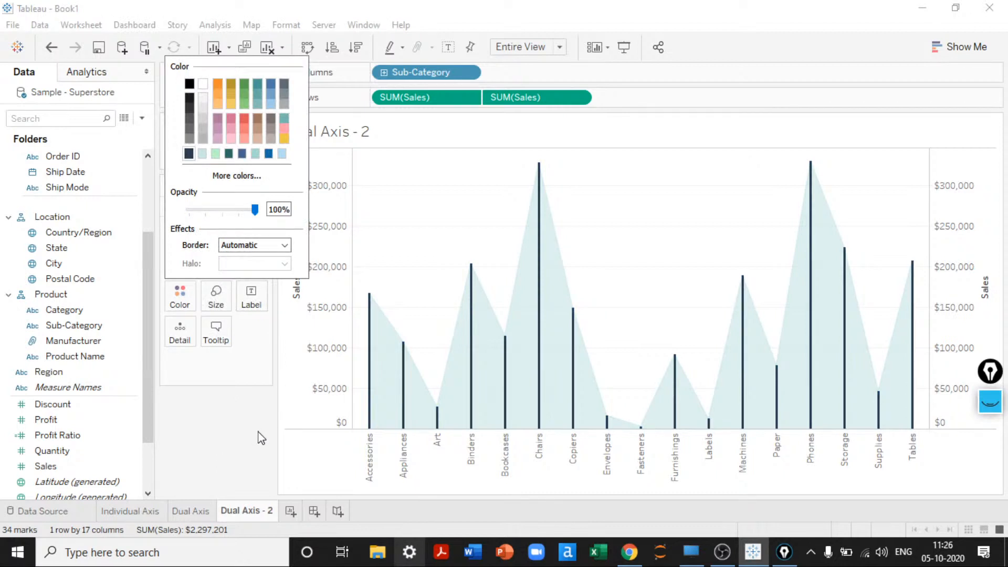
click(243, 455)
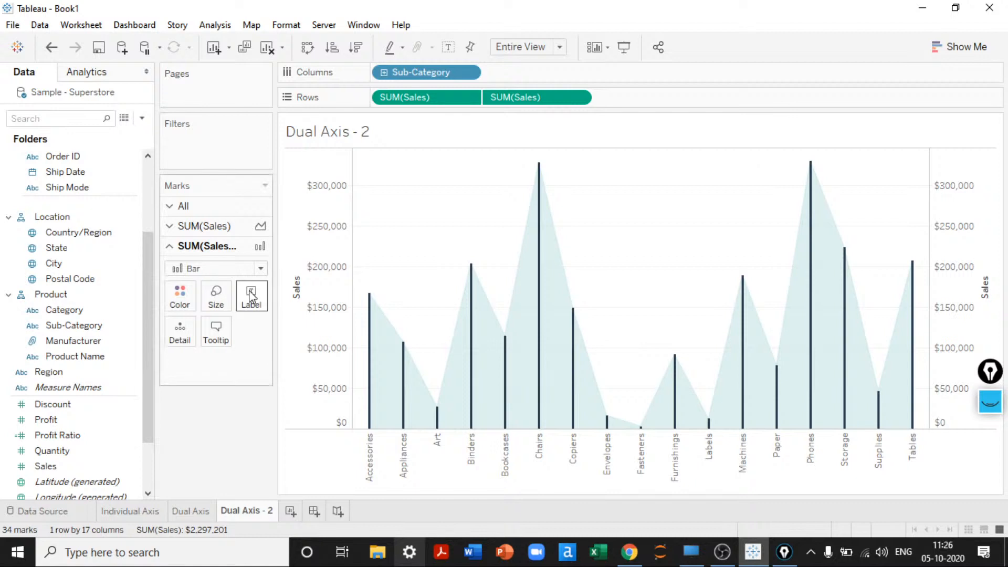
Add a dark navy border to the first SUM(Sales) area marks
click(208, 226)
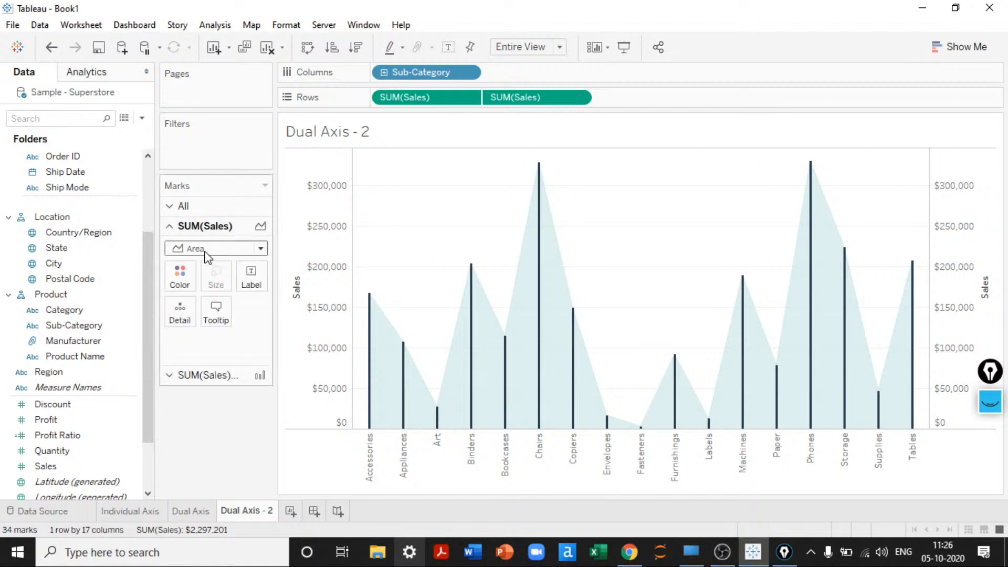
click(185, 277)
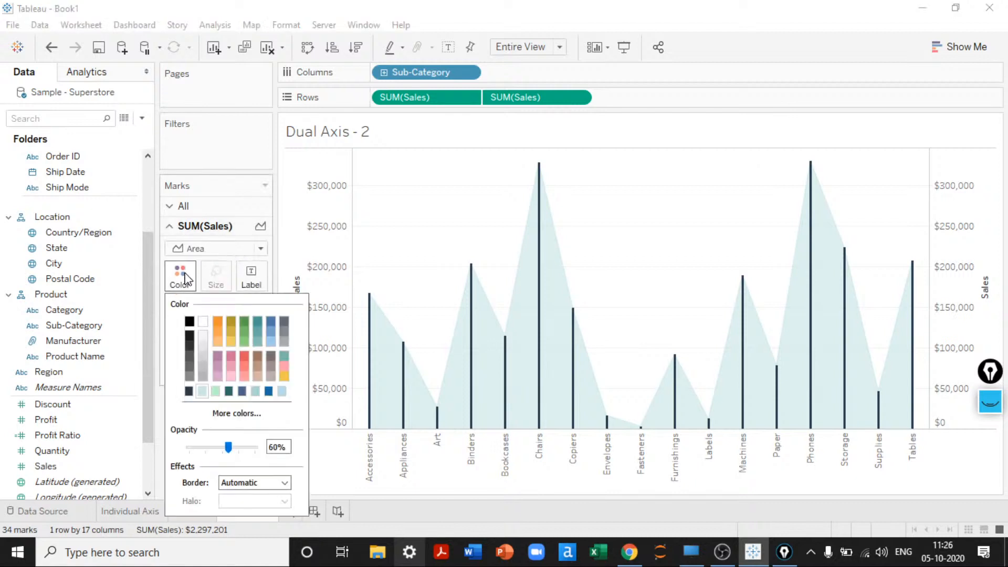
click(228, 482)
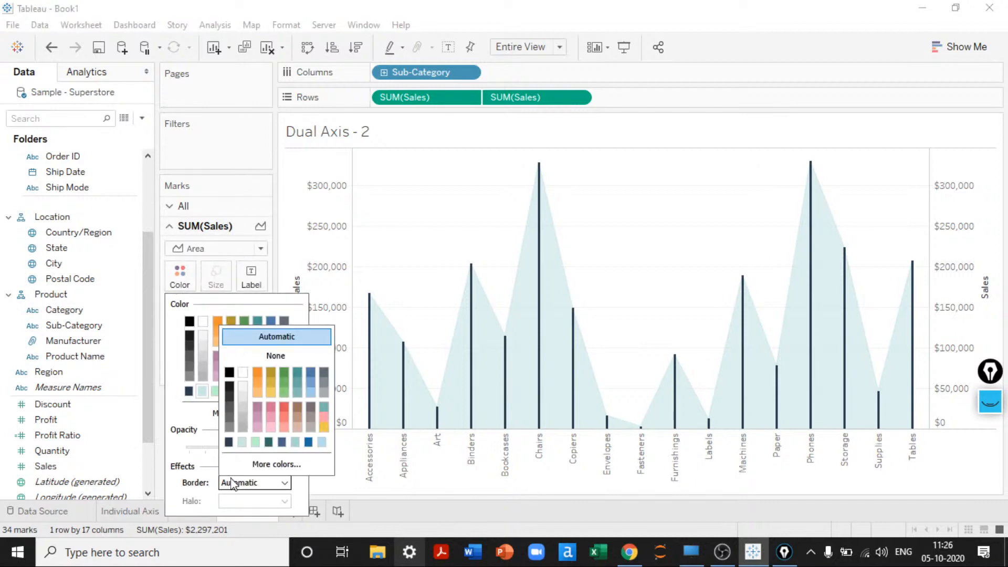
click(230, 443)
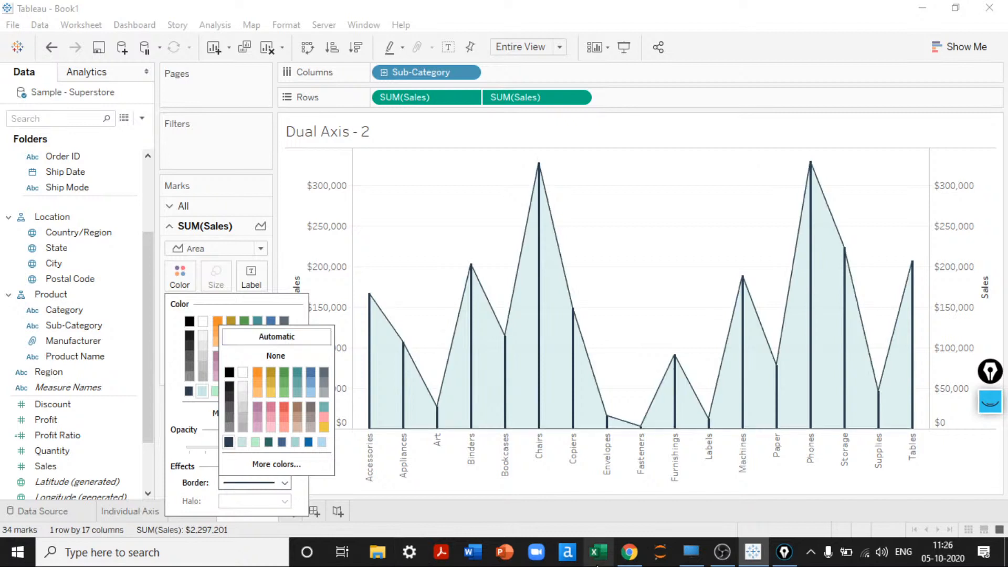
click(455, 510)
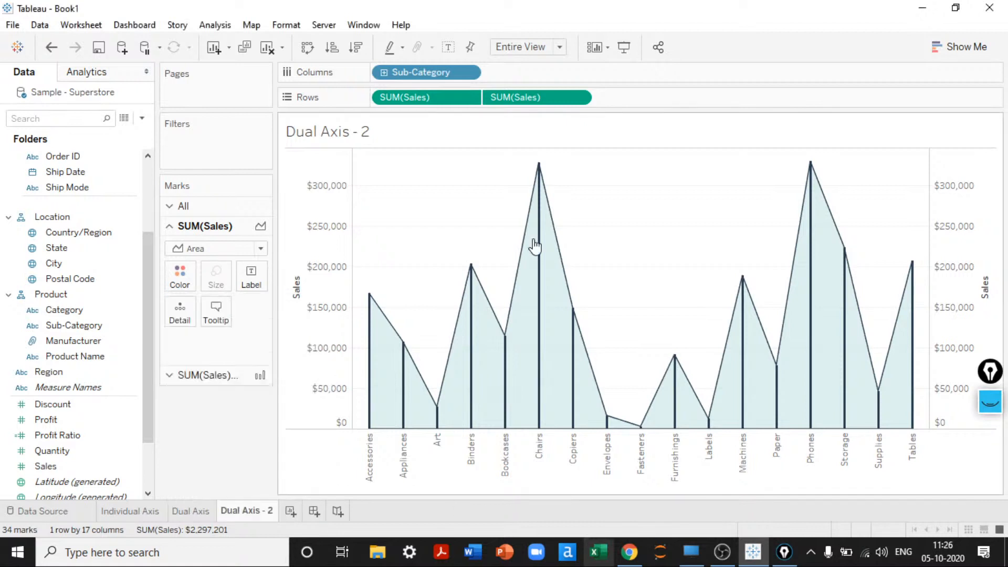
Hide the headers of both the secondary and primary Sales axes
click(978, 236)
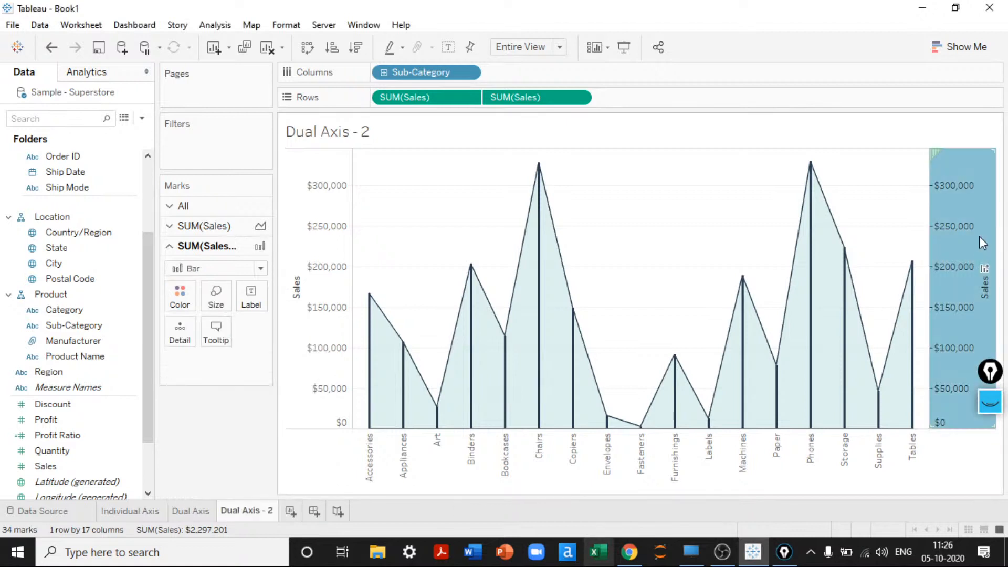
right_click(978, 236)
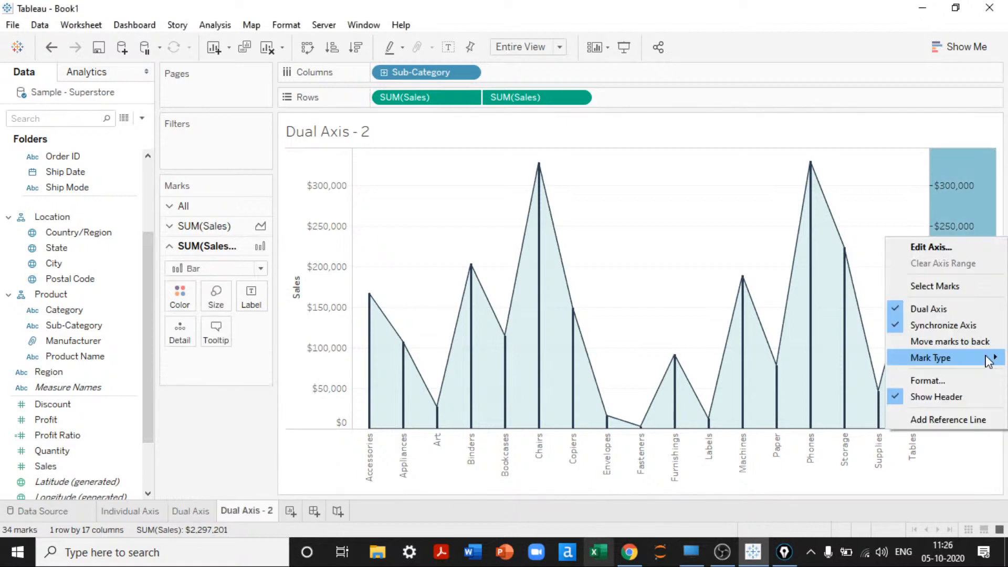
click(925, 397)
click(327, 275)
right_click(326, 275)
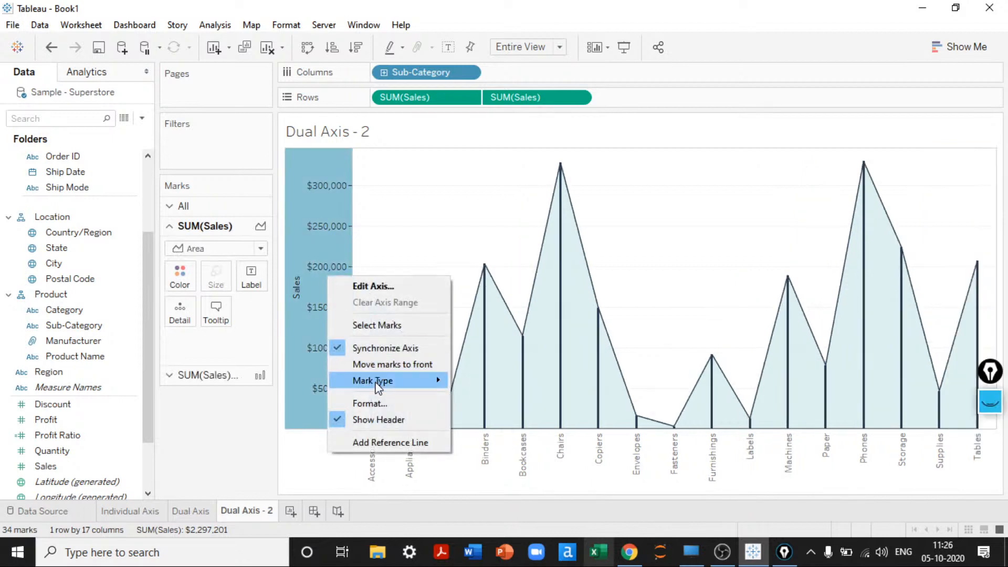
click(370, 419)
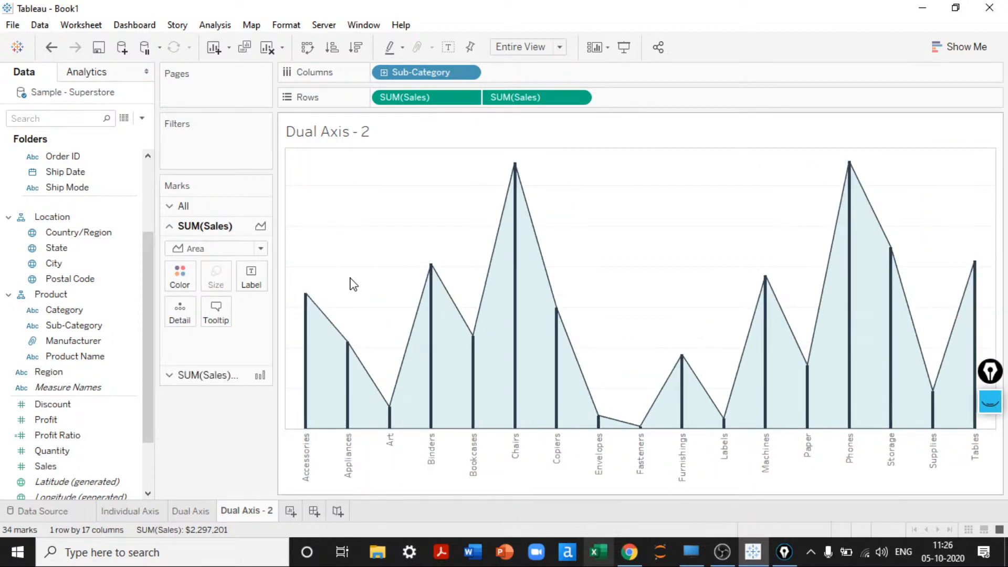
Format the lines for rows, setting both Grid Lines and Zero Lines to None
right_click(353, 283)
click(412, 361)
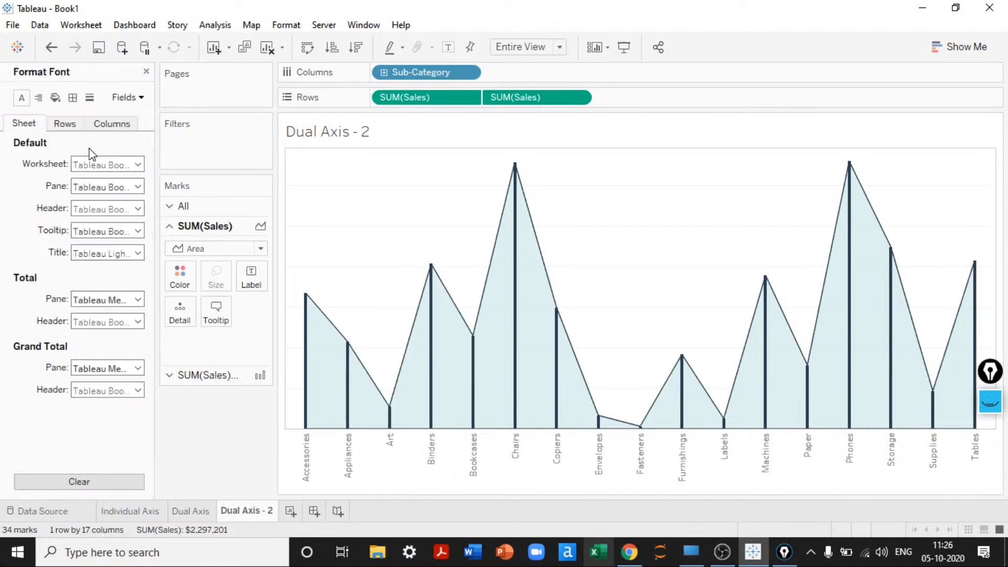
click(91, 99)
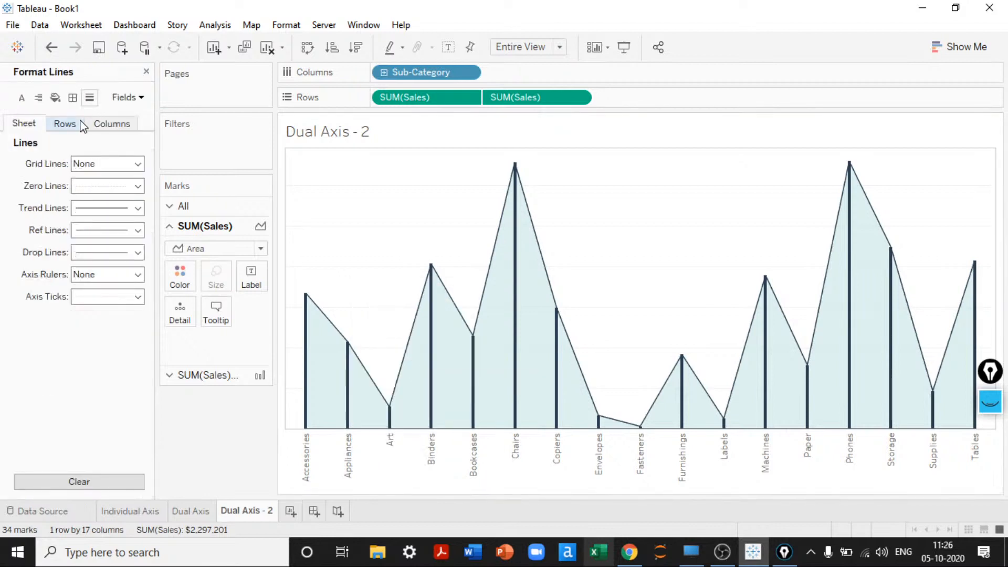
click(72, 129)
click(26, 124)
click(72, 128)
click(102, 164)
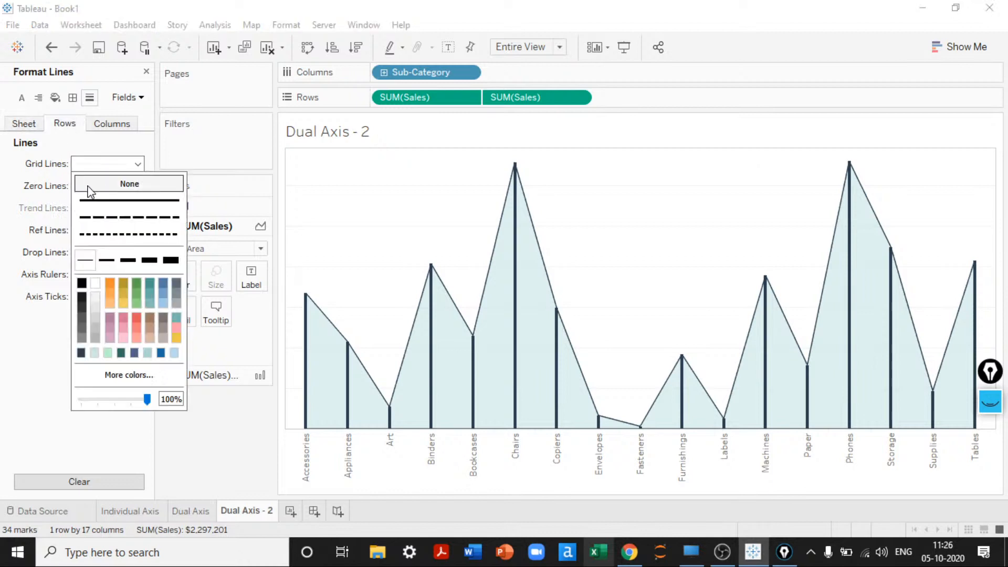
click(93, 184)
click(99, 186)
click(107, 206)
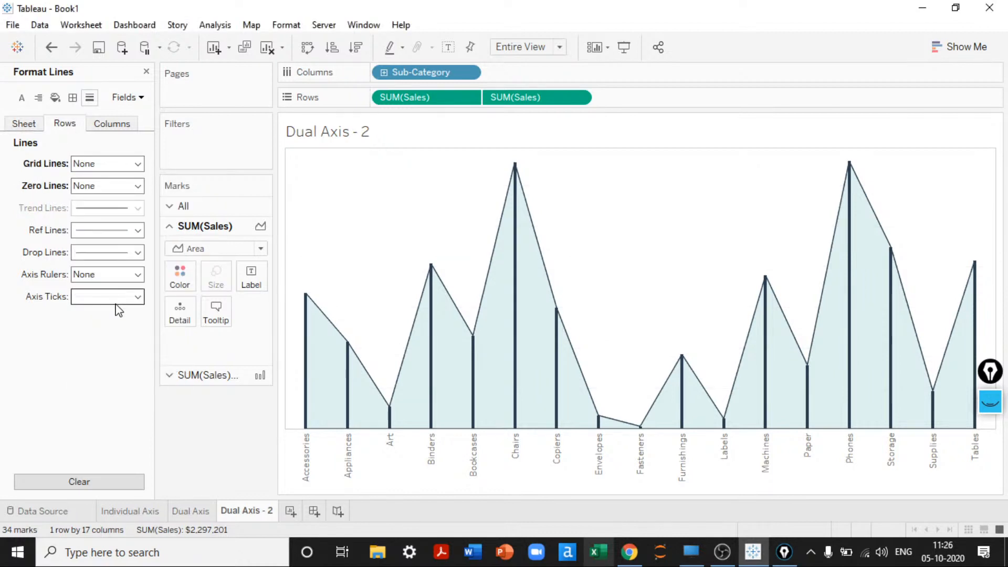
Remove the worksheet's row divider and column divider pane borders by setting both to None
click(116, 299)
click(113, 123)
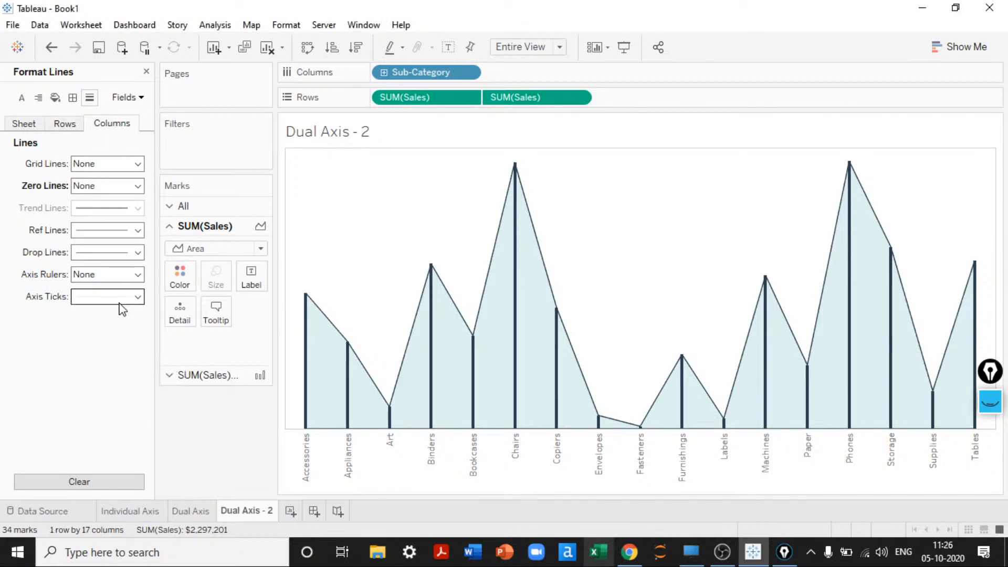
click(73, 98)
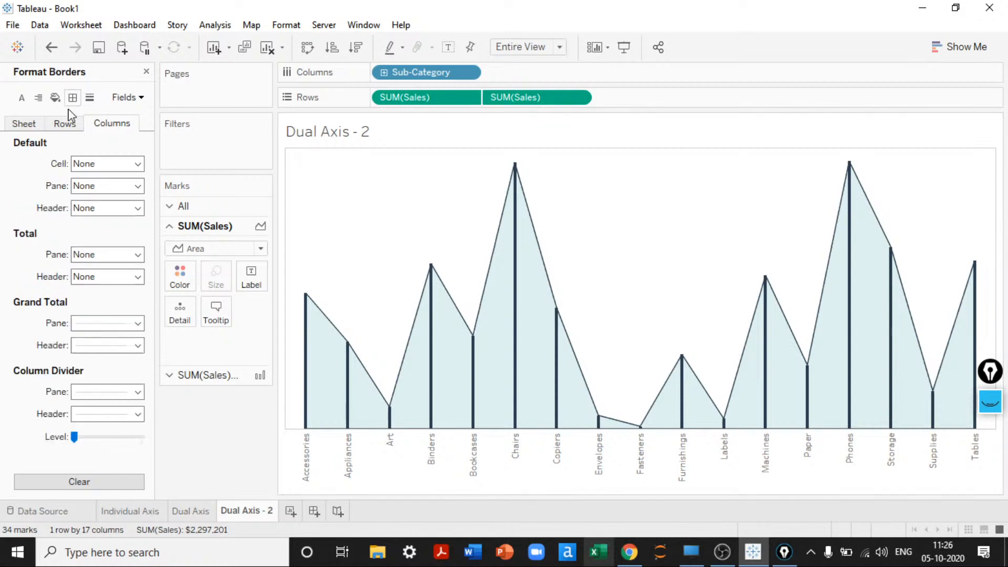
click(24, 123)
scroll(76, 396, down, 3)
click(82, 397)
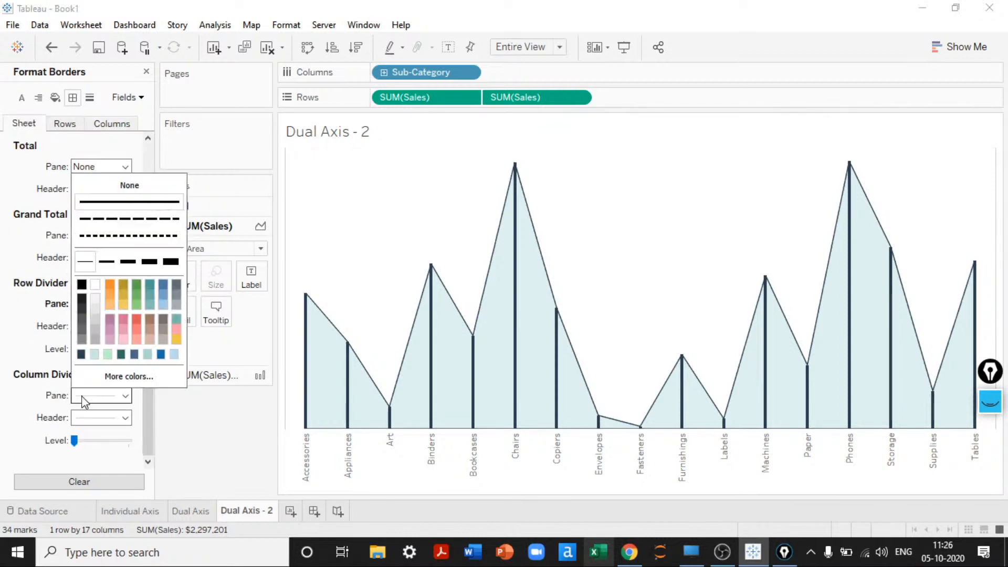
click(129, 184)
Hide the title of the Dual Axis - 2 worksheet
right_click(382, 131)
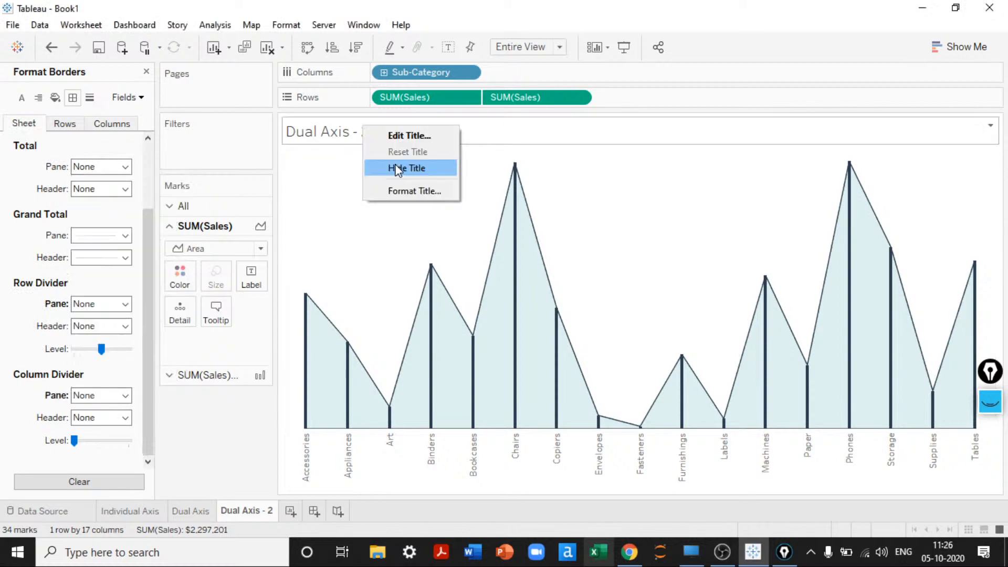
click(399, 166)
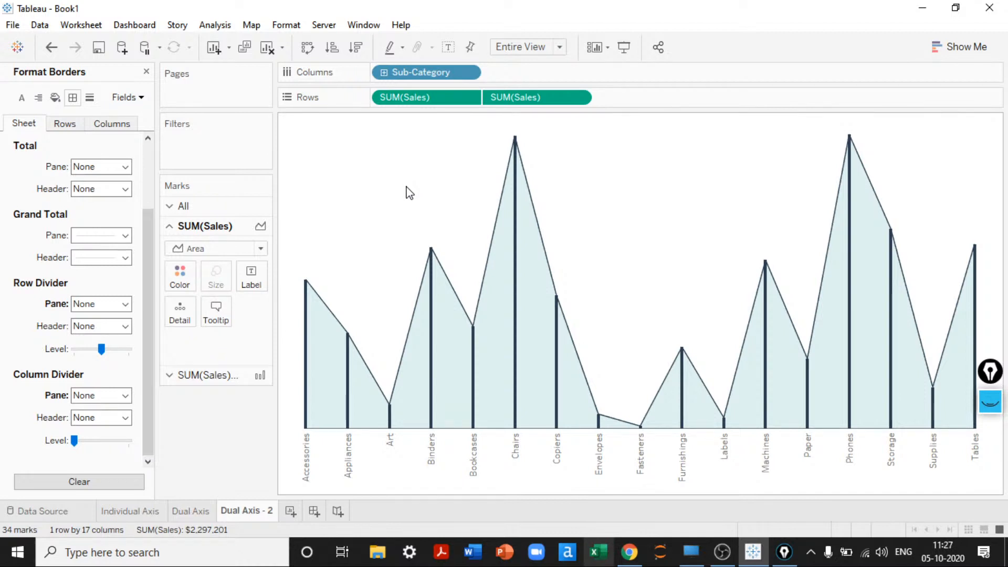
Close the formatting pane and label the bar marks with the sum of Sales
click(146, 71)
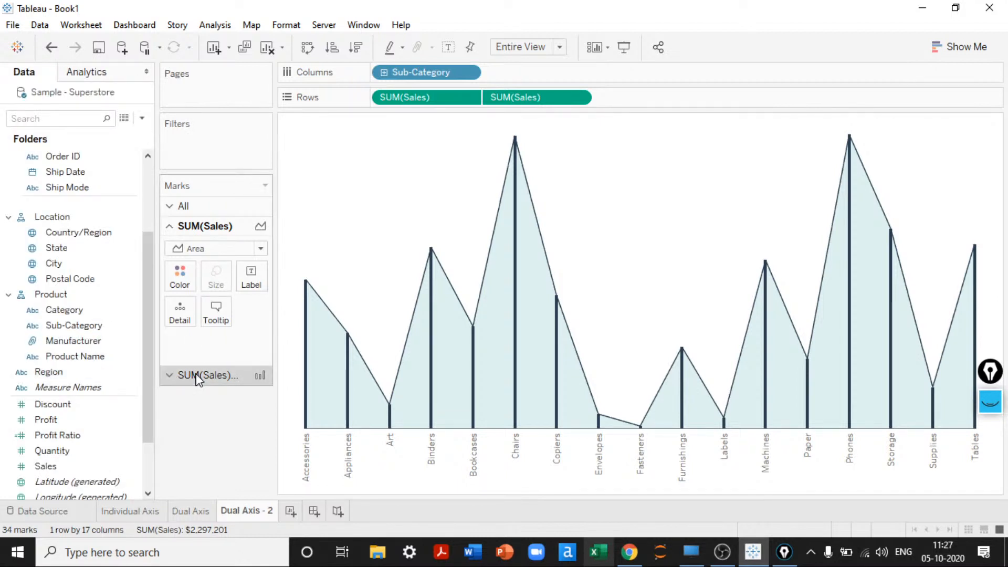
drag(199, 374, 253, 286)
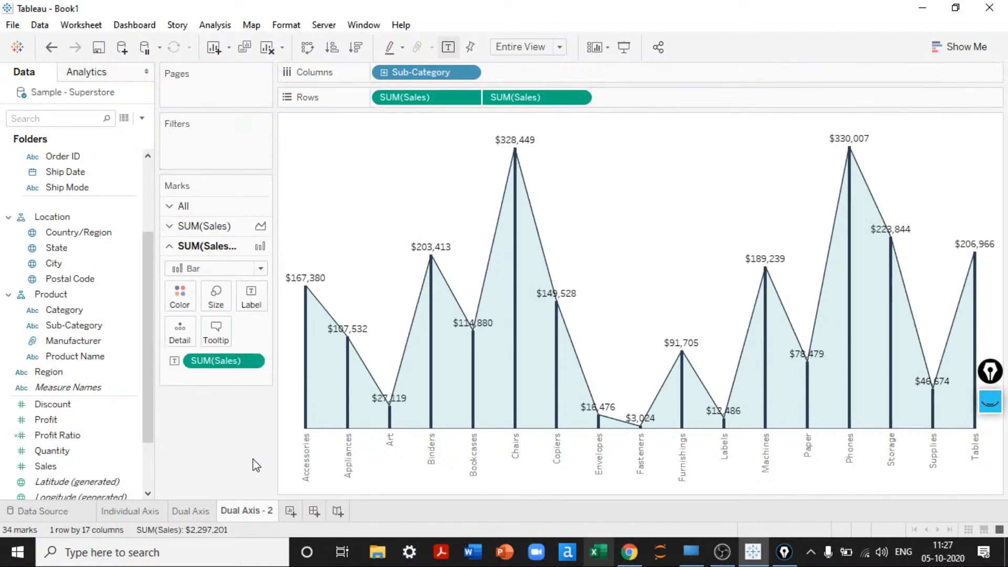
click(106, 468)
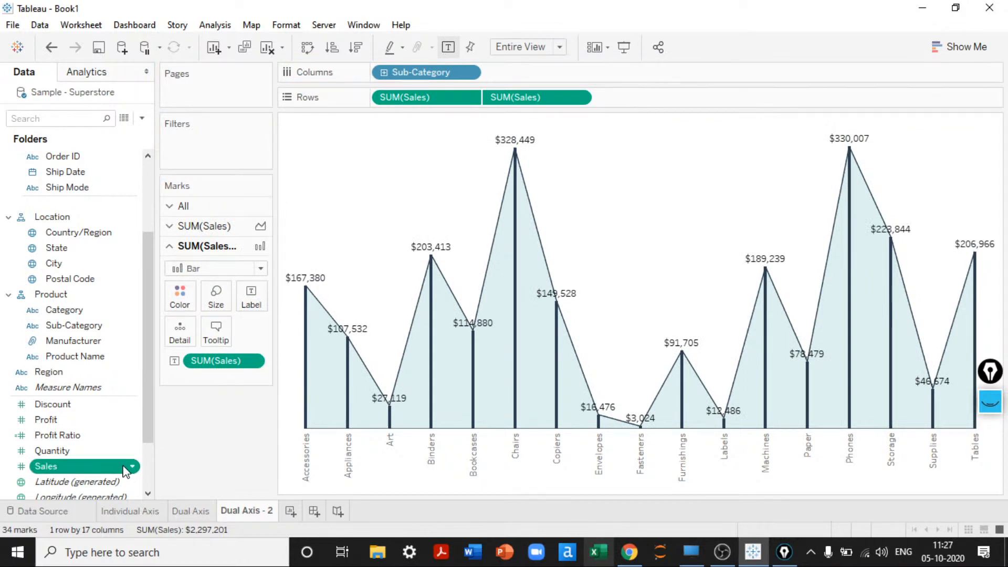
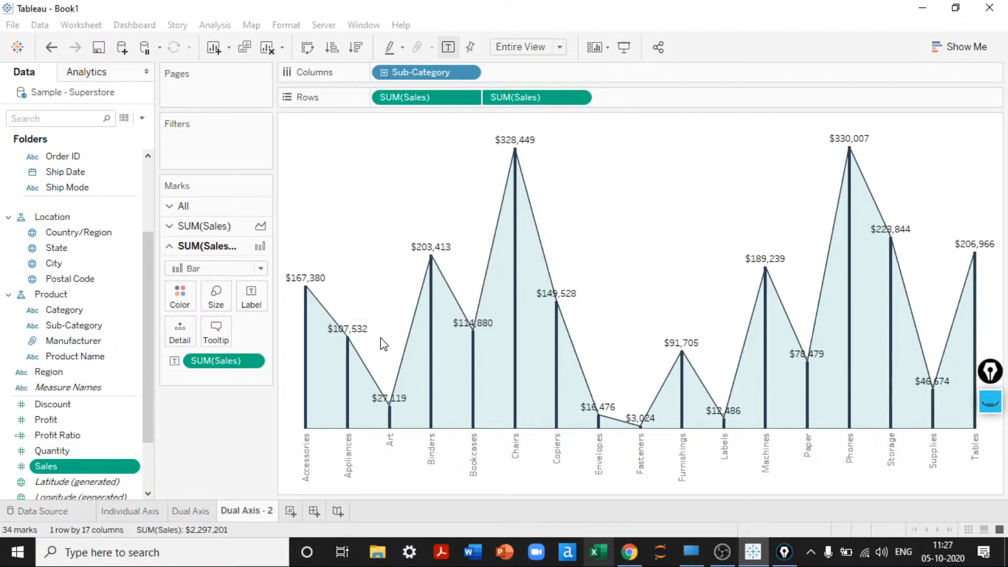
Set the default number format of the Sales field to custom currency with display units in Millions (M)
right_click(104, 466)
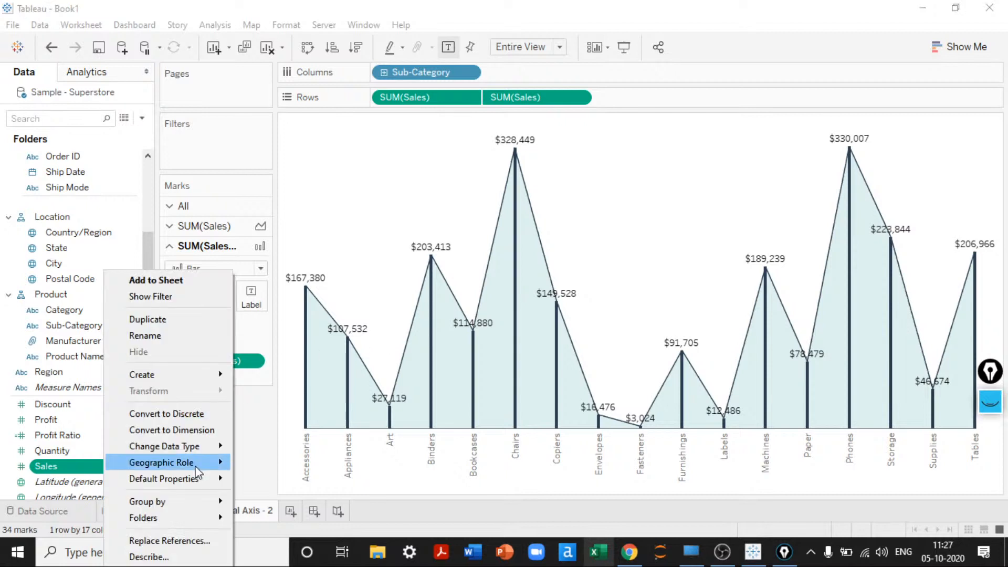
mouse_move(197, 478)
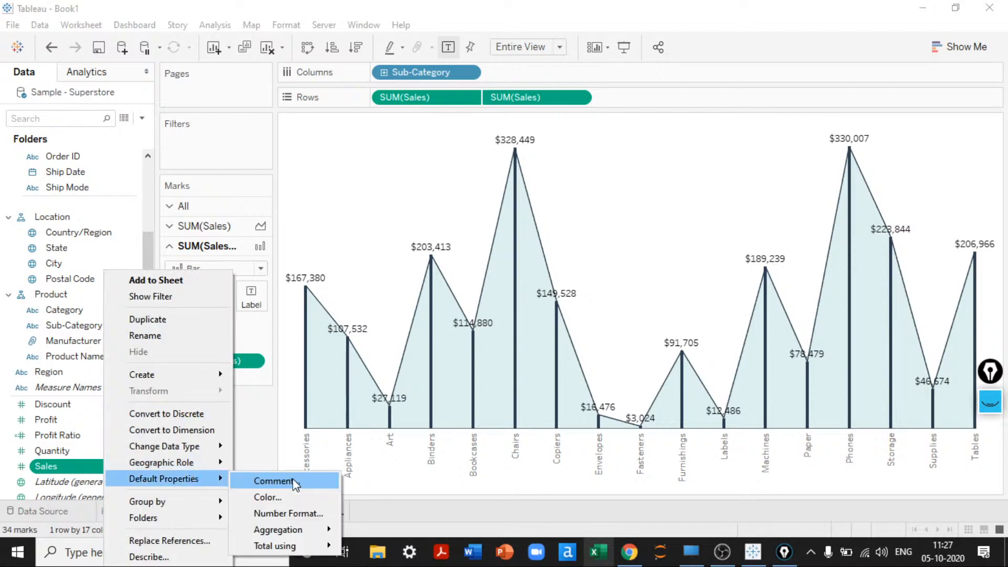
click(300, 508)
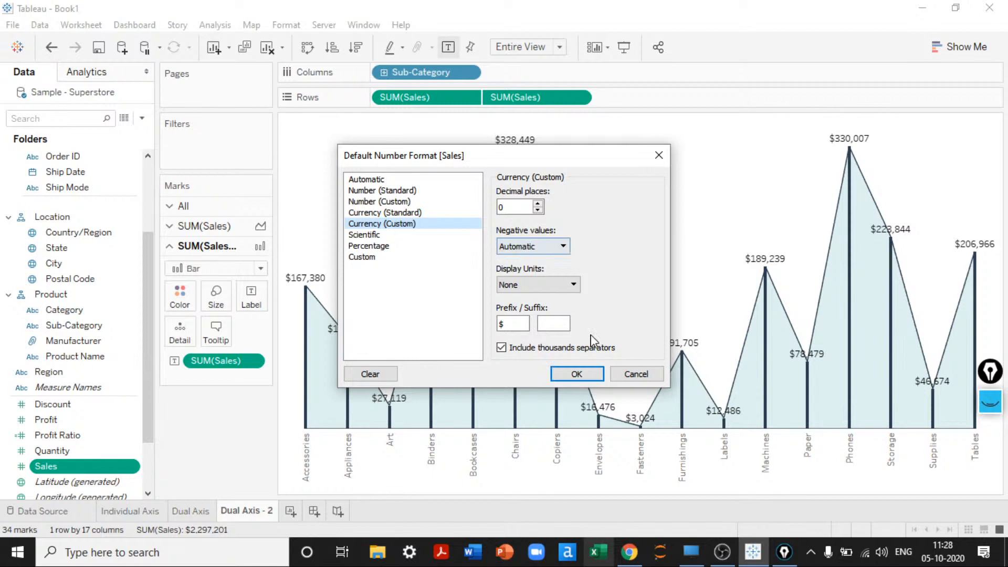
click(573, 284)
click(525, 317)
click(578, 373)
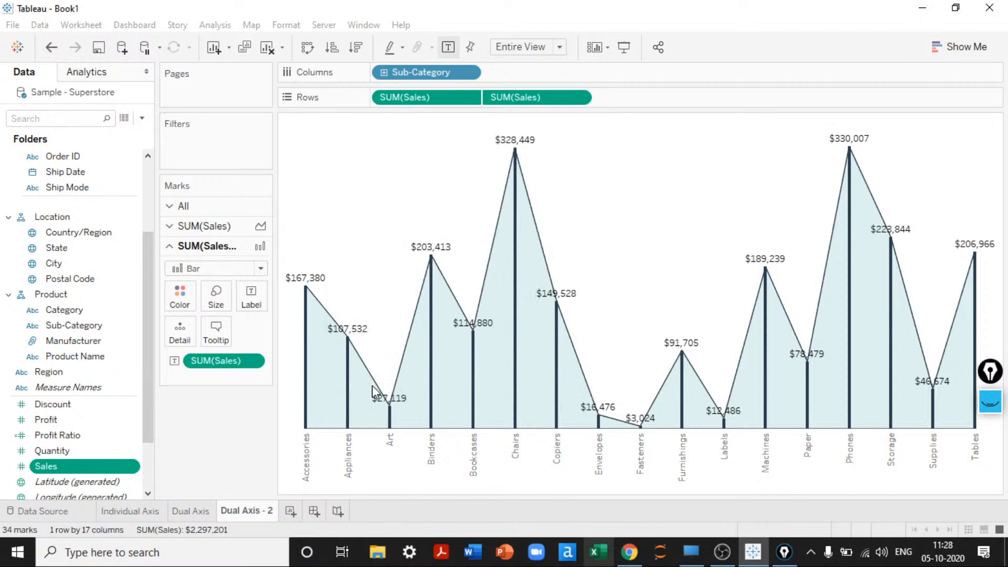
Format the bar labels' numbers as custom currency with display units in Thousands (K) and the prefix $
right_click(254, 363)
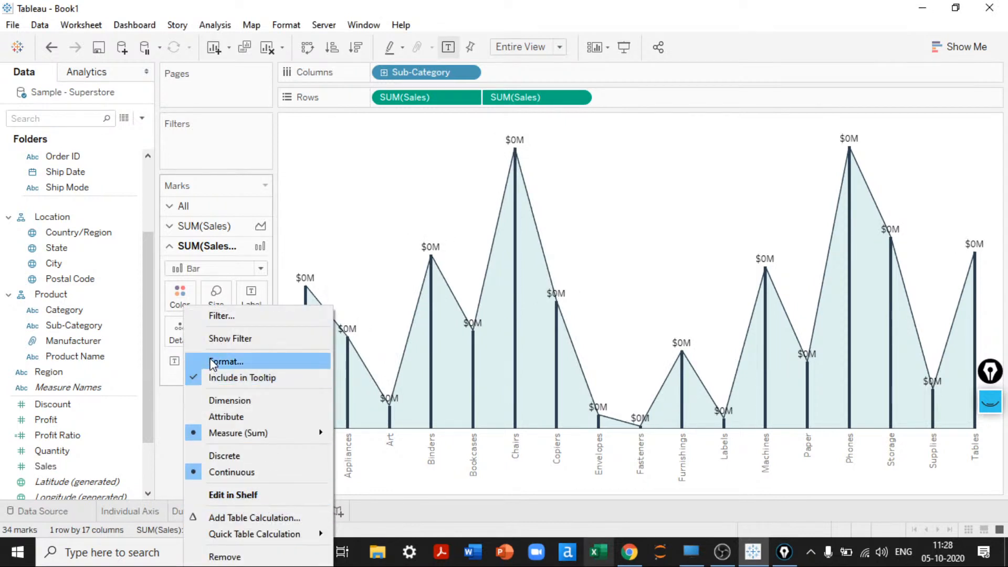
click(213, 362)
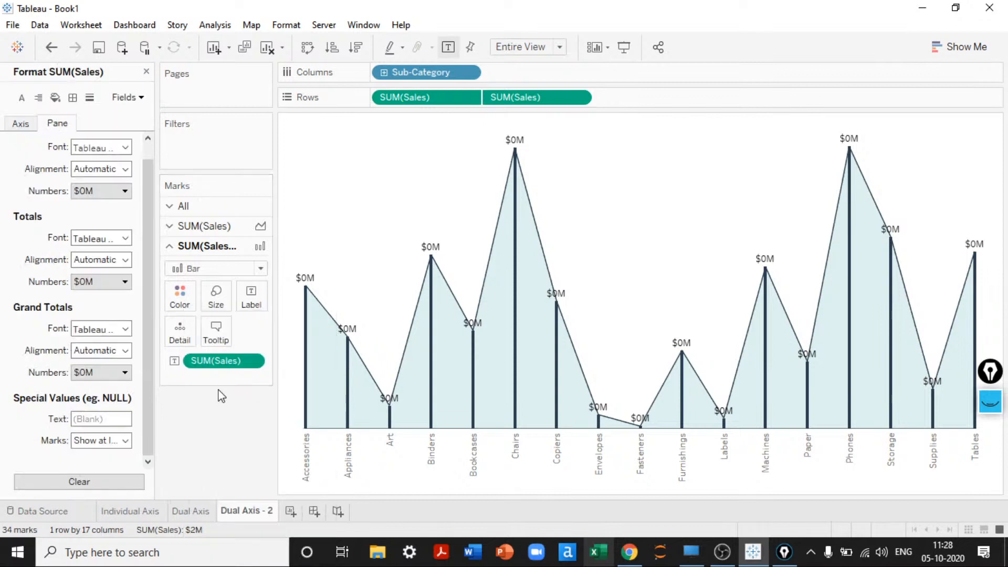
click(111, 194)
click(210, 259)
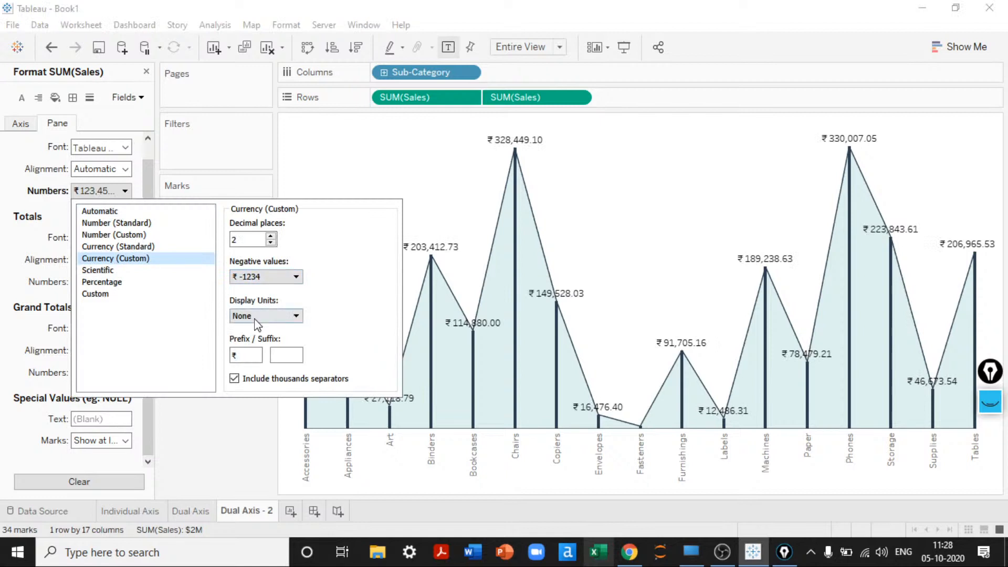
click(257, 317)
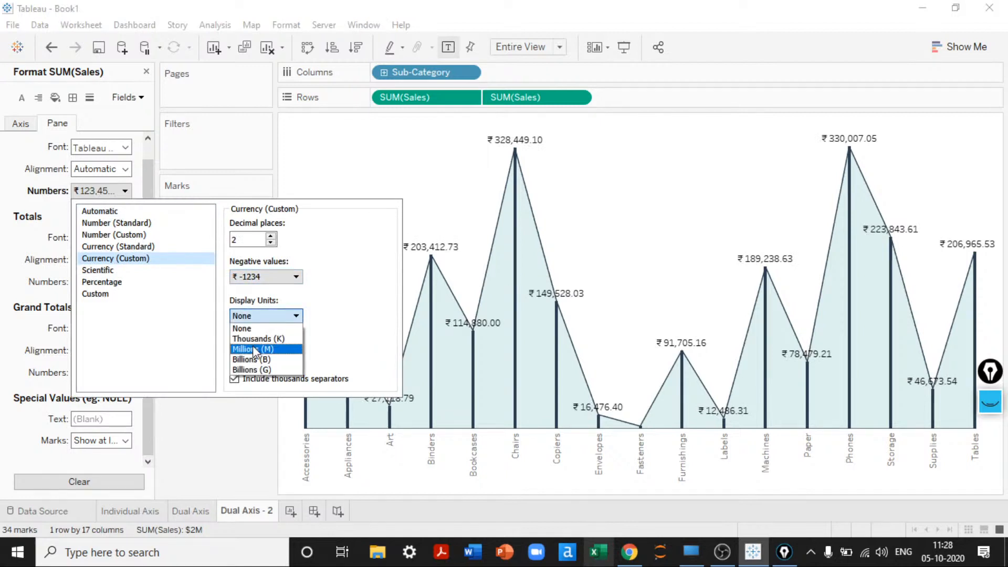
click(256, 338)
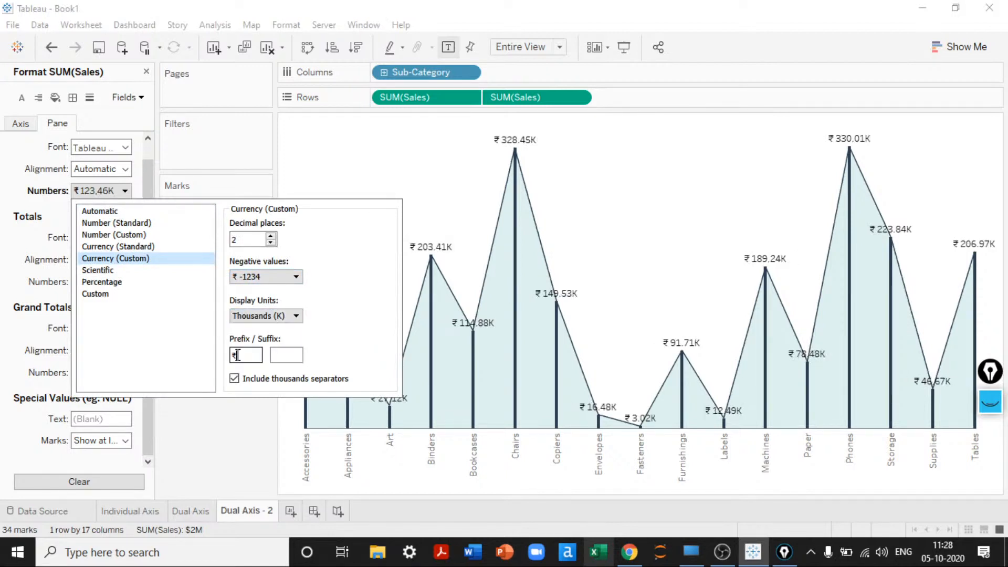
key(BackSpace)
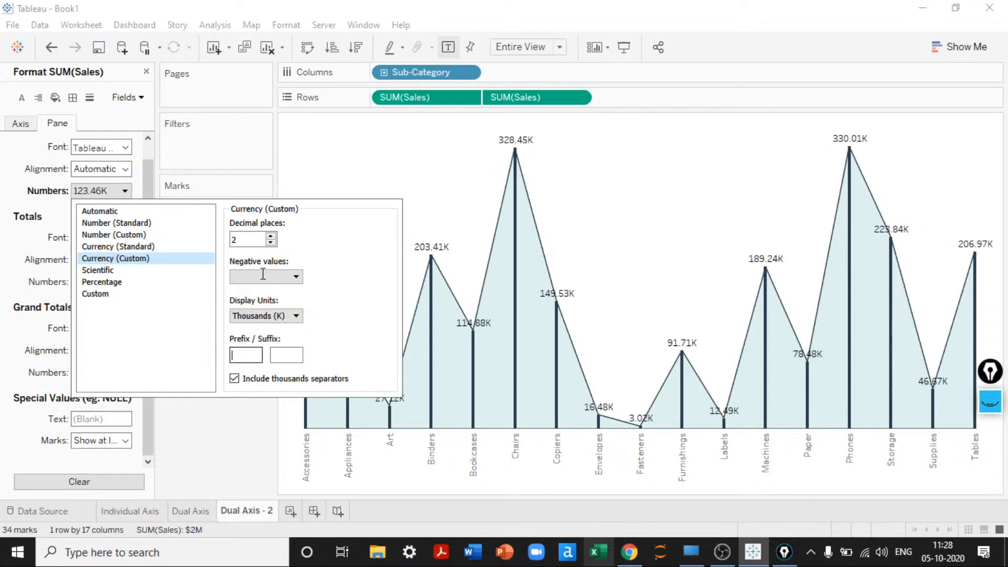
text($)
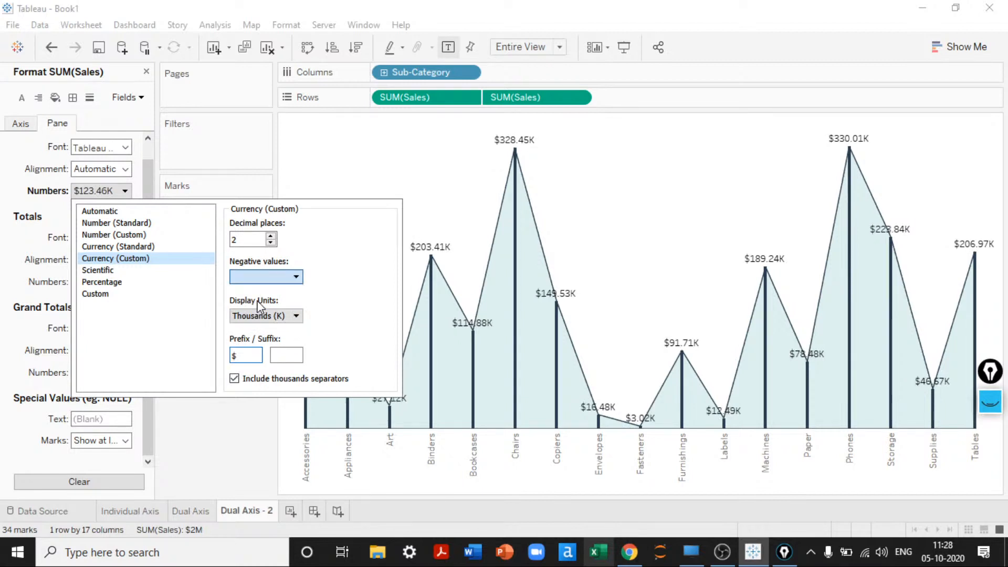
click(215, 397)
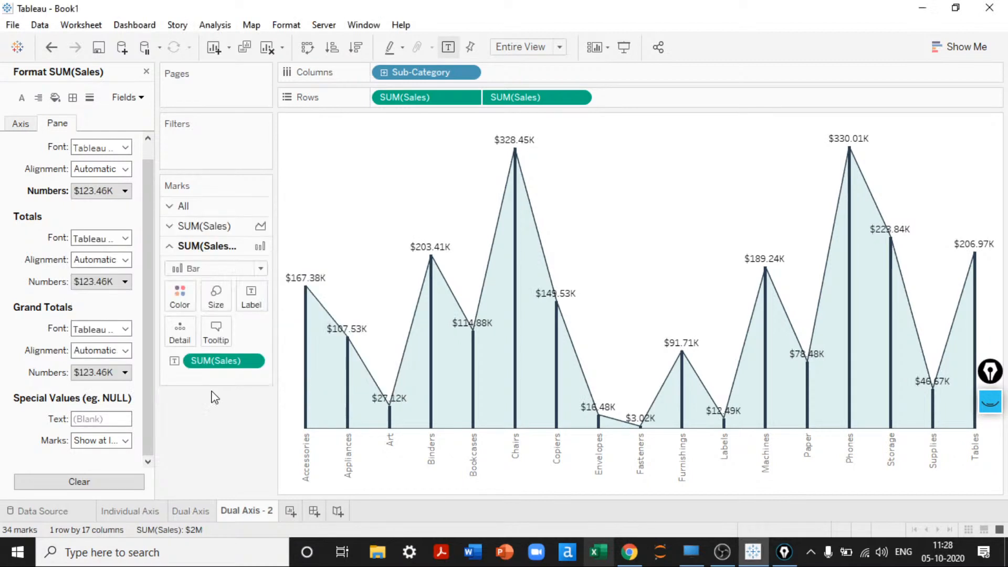
Set the bar labels' font size to 7 and their colour to black
click(101, 149)
click(96, 187)
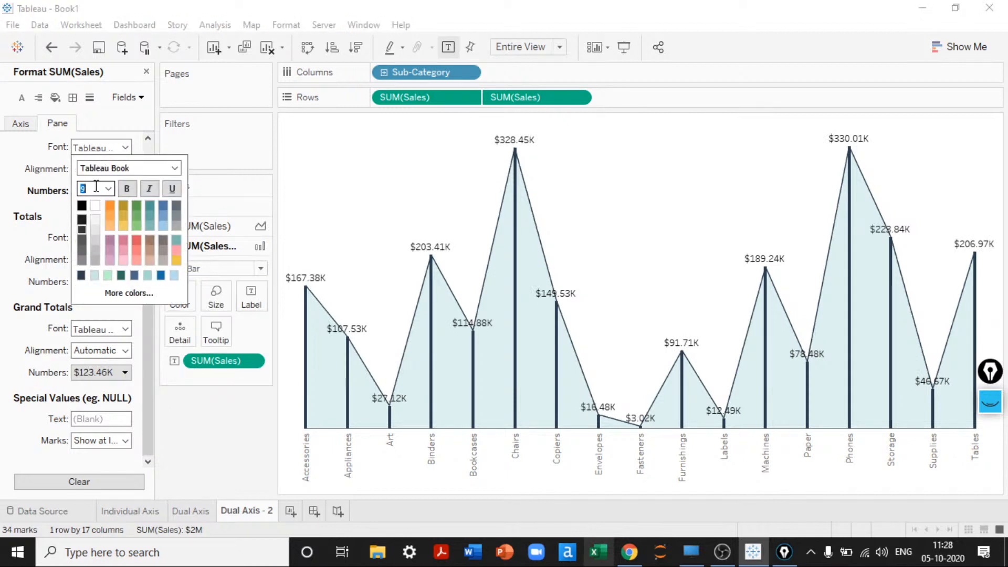
key(BackSpace)
text(7)
key(Return)
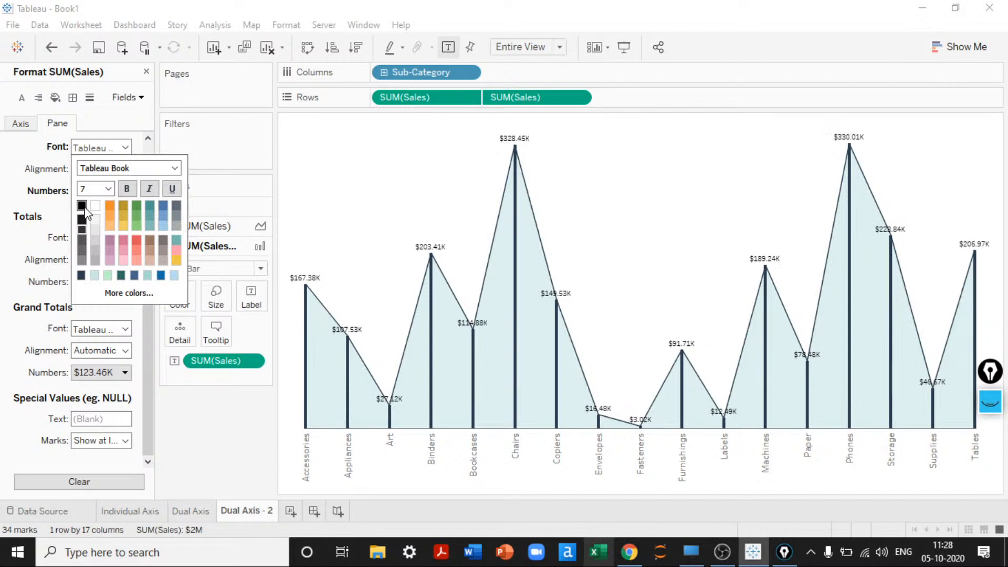
click(216, 408)
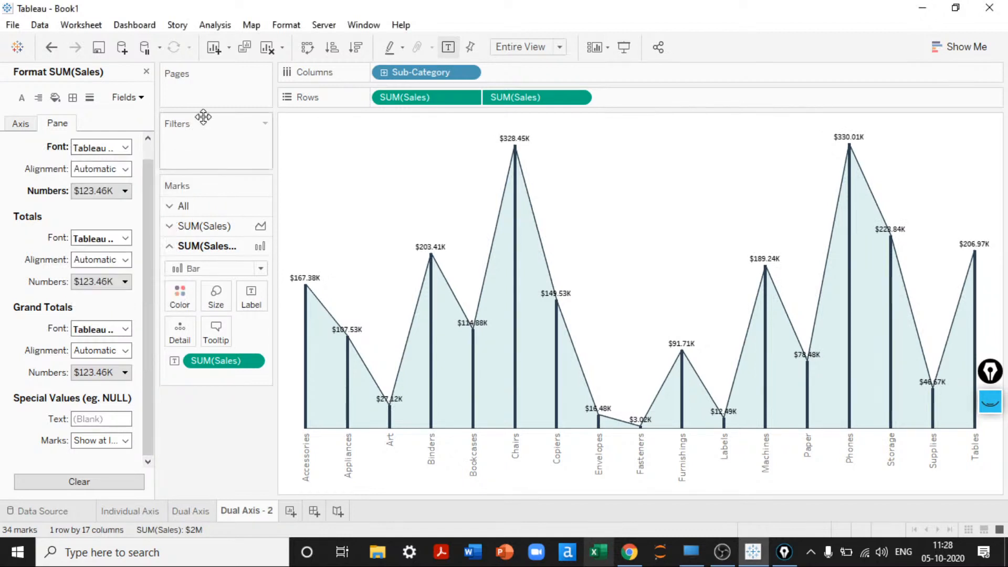
Rotate the bar labels' text direction so they read vertically upward
click(115, 171)
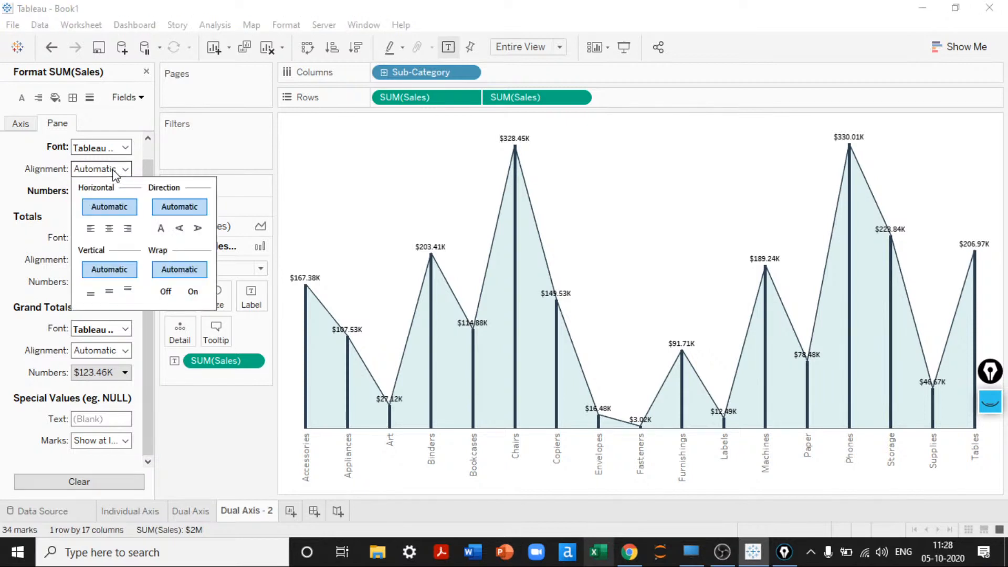
click(179, 229)
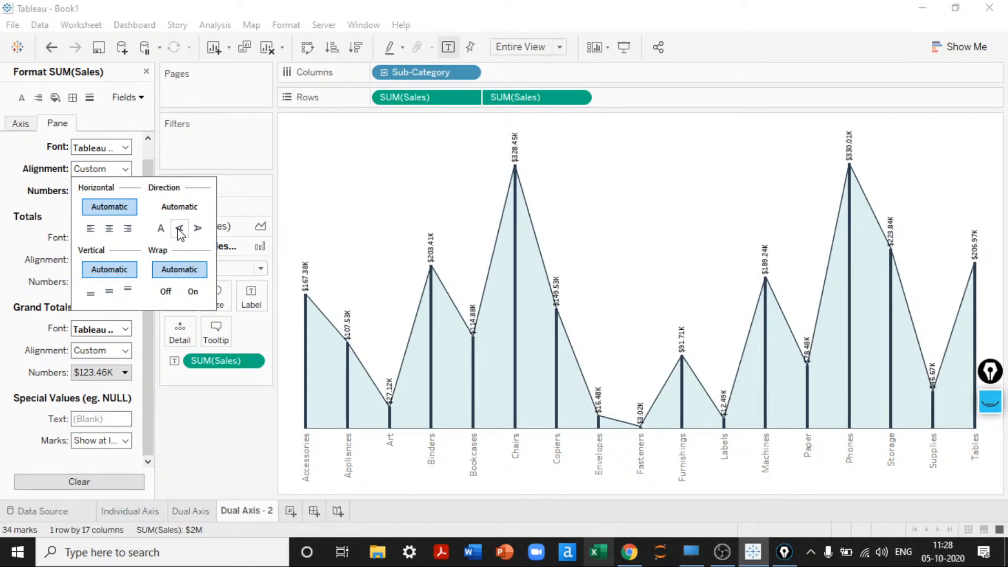
click(405, 191)
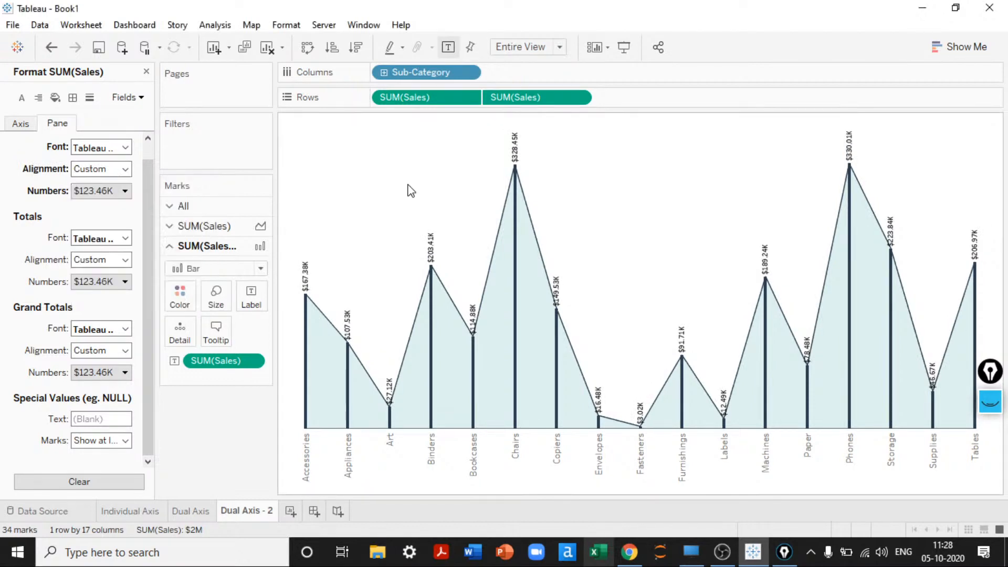
Examine the finished dual-axis chart in presentation mode, then return to the editing view
click(623, 47)
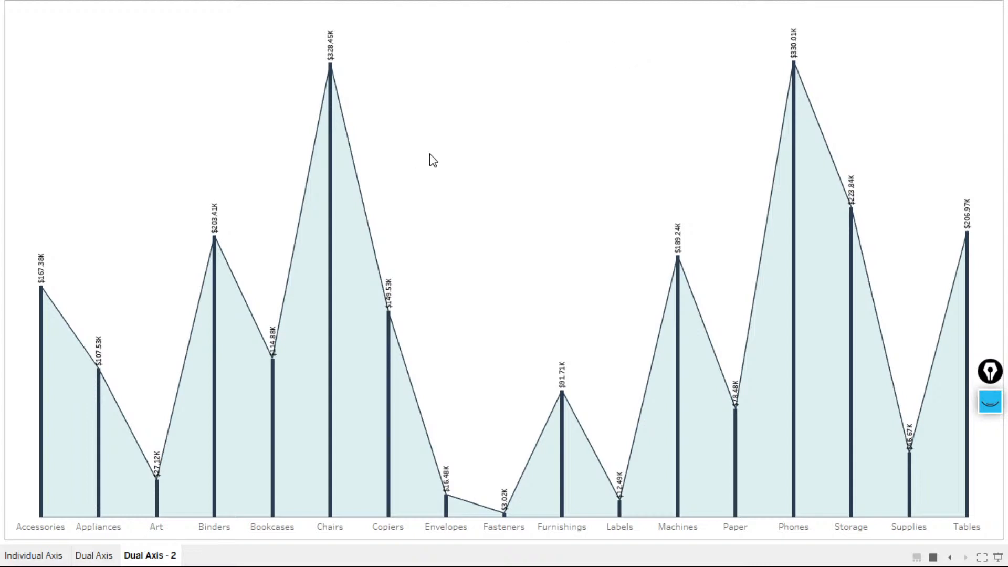
key(Escape)
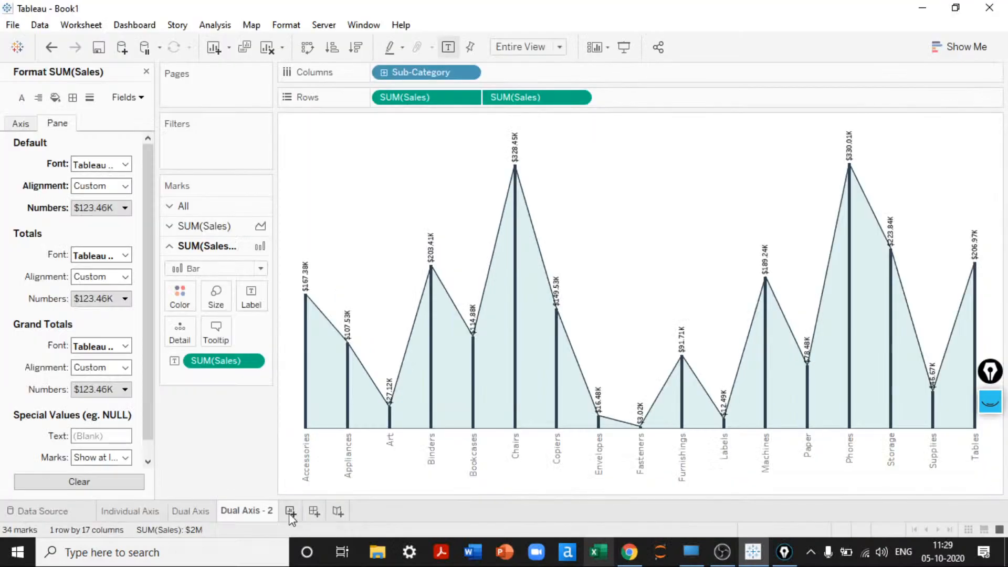
Add a new worksheet and name it Actual Vs Target
click(288, 512)
double_click(289, 512)
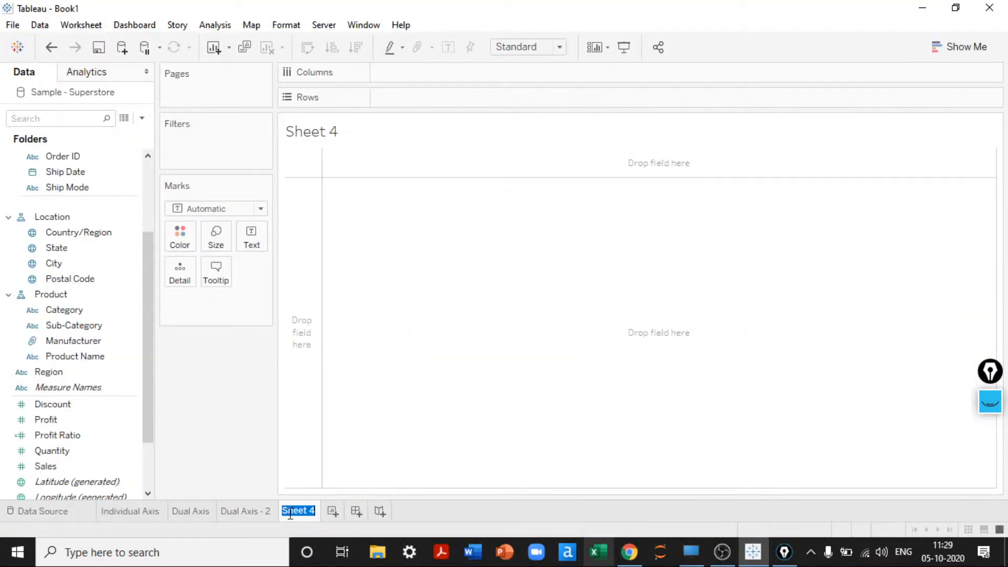
text(Actual VS )
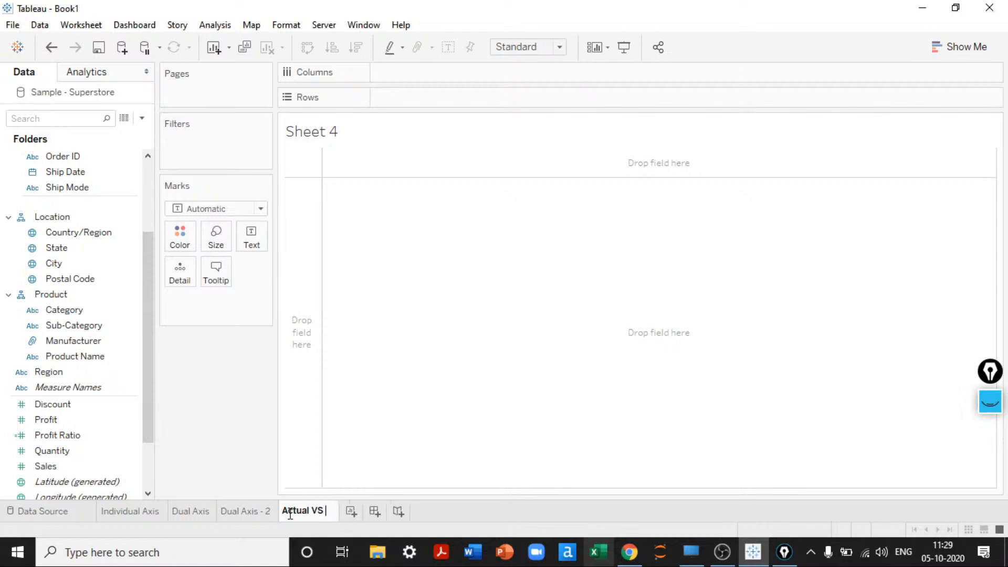
text(Target)
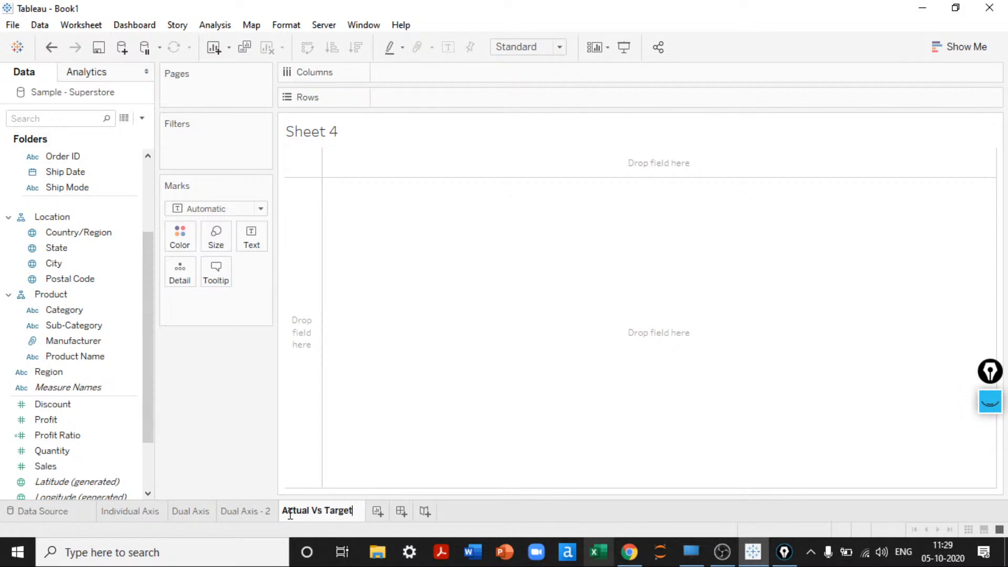
key(Return)
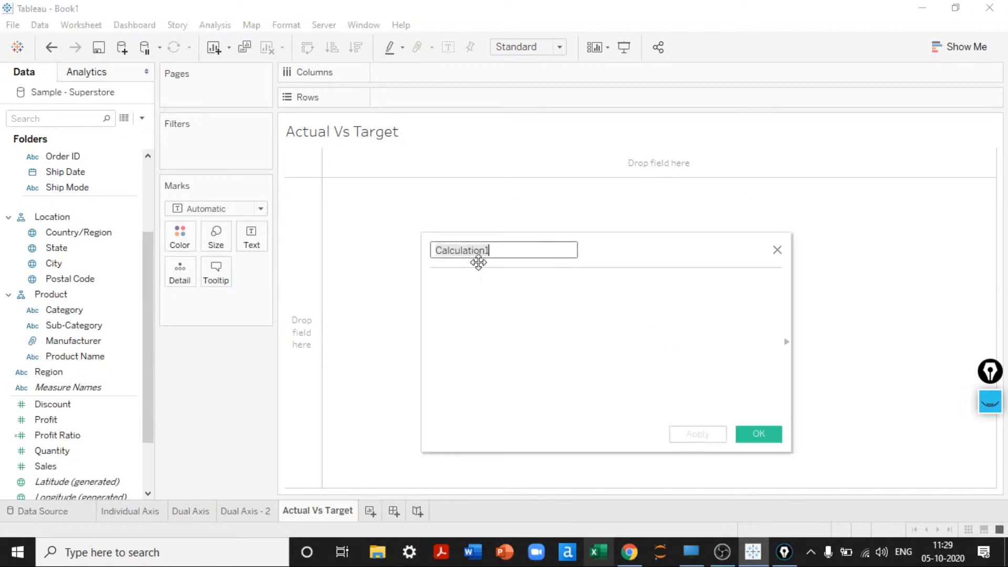
Name the new calculated field Target and define it as SUM([Sales]) * 0.178
text(Target)
key(Tab)
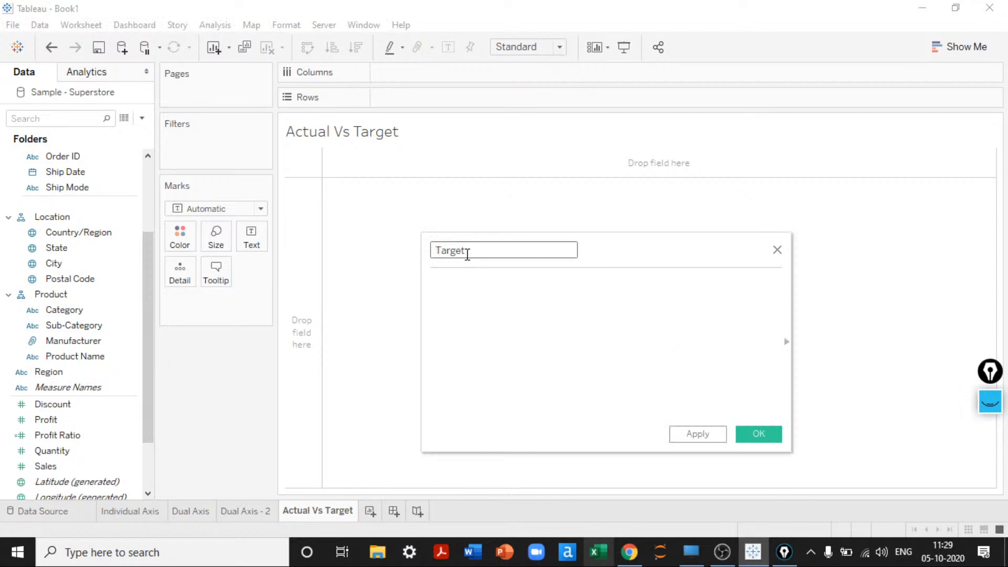
text(SUM([Sales]))
text(*0)
key(BackSpace)
text(0.)
key(BackSpace)
key(BackSpace)
text(ran)
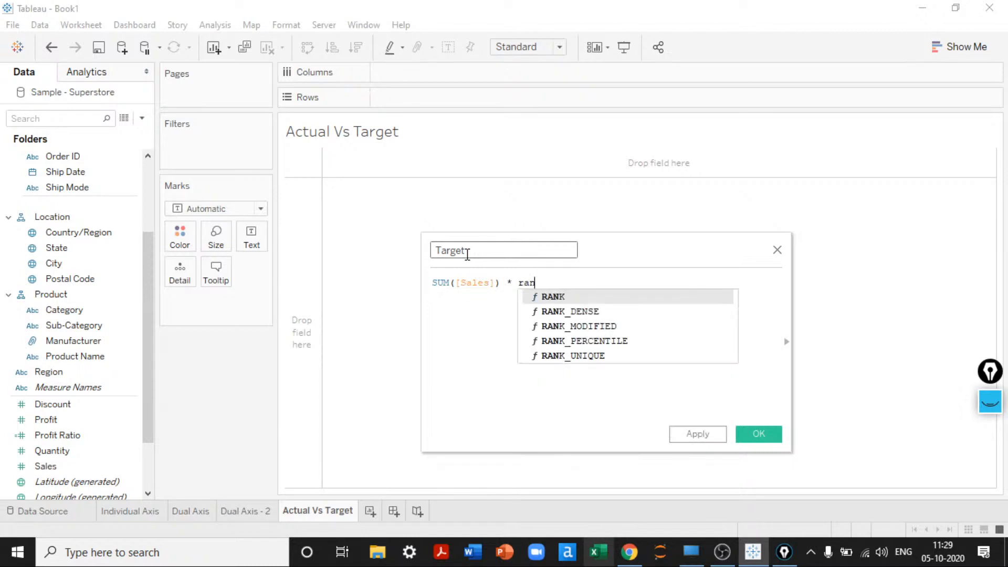
key(BackSpace)
key(BackSpace)
key(BackSpace)
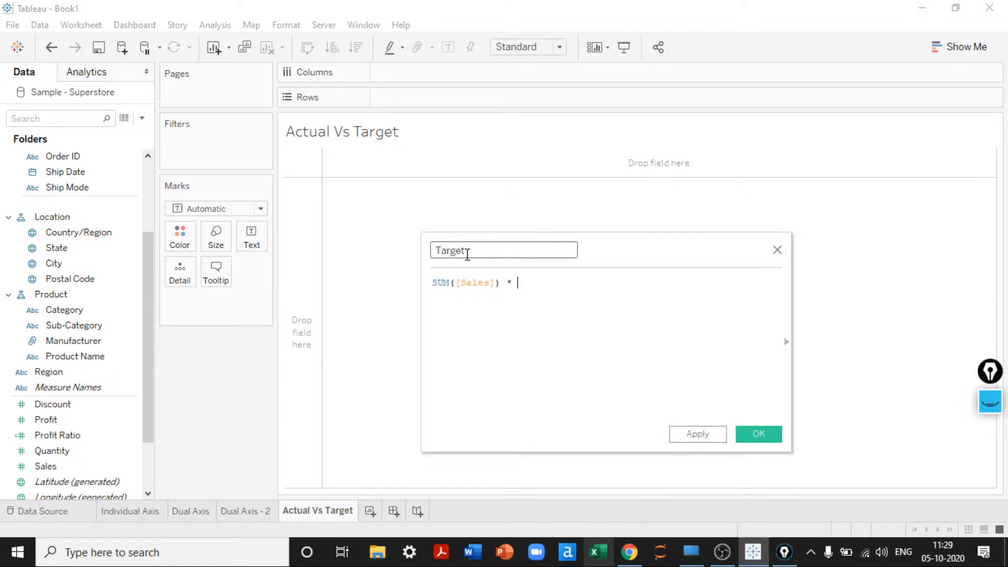
text(0.178)
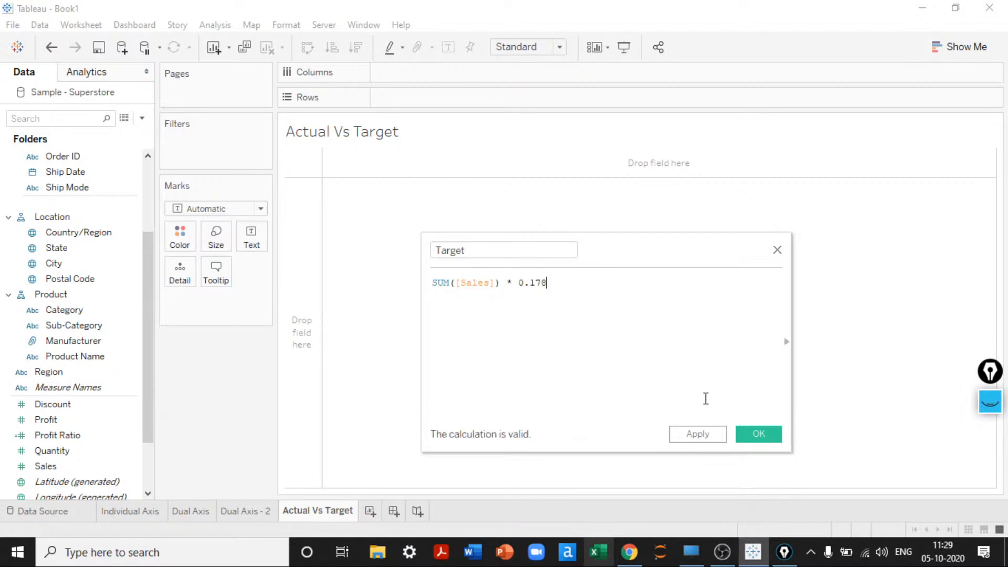
click(709, 434)
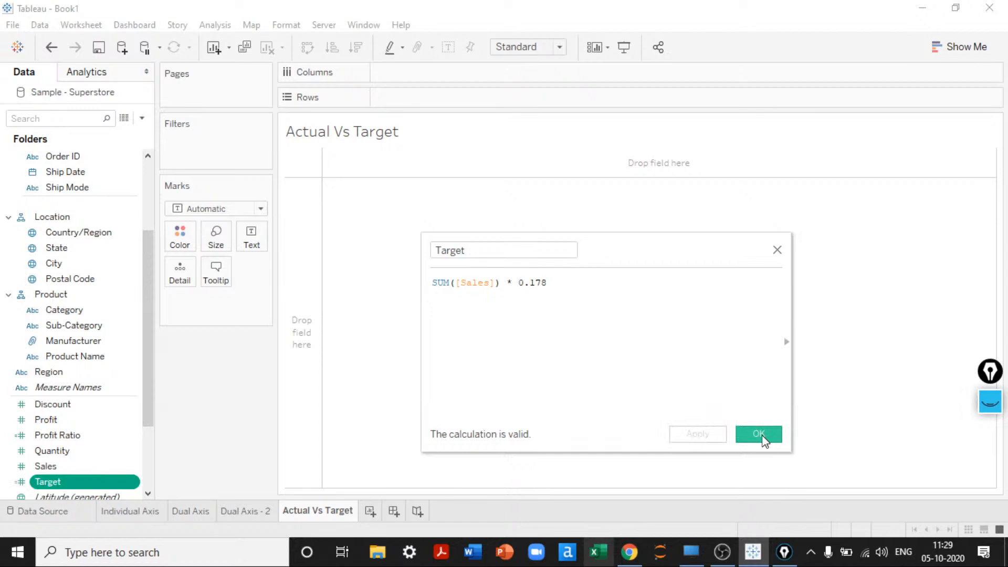
click(758, 435)
Build a text table showing Sales and Target for each Sub-Category
scroll(41, 360, down, 3)
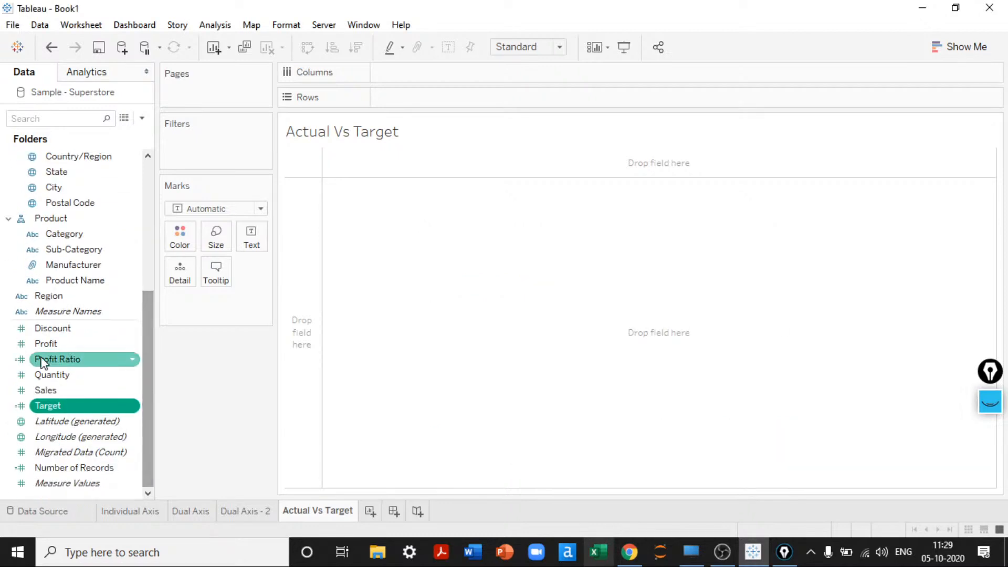
double_click(37, 388)
click(47, 400)
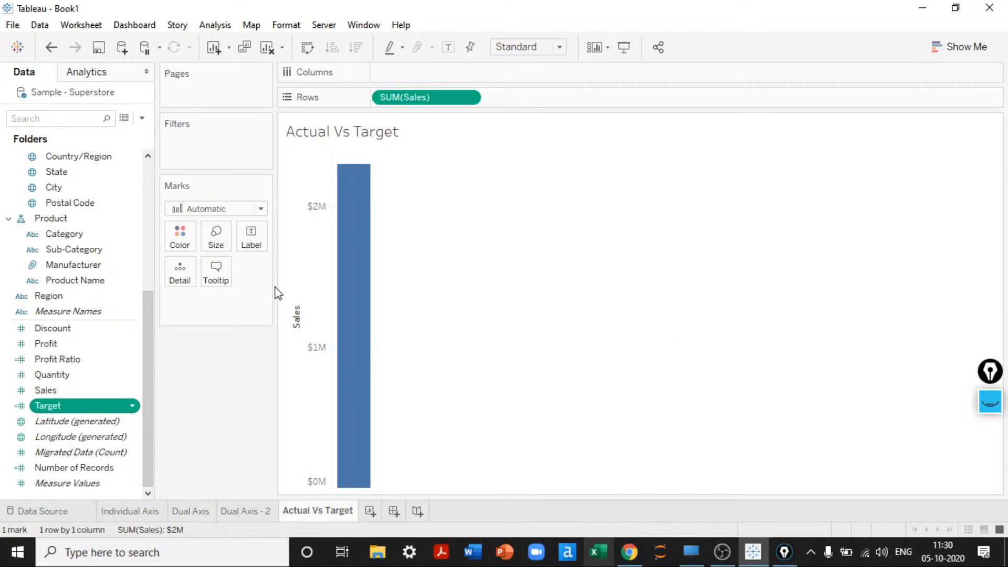
drag(78, 407, 409, 72)
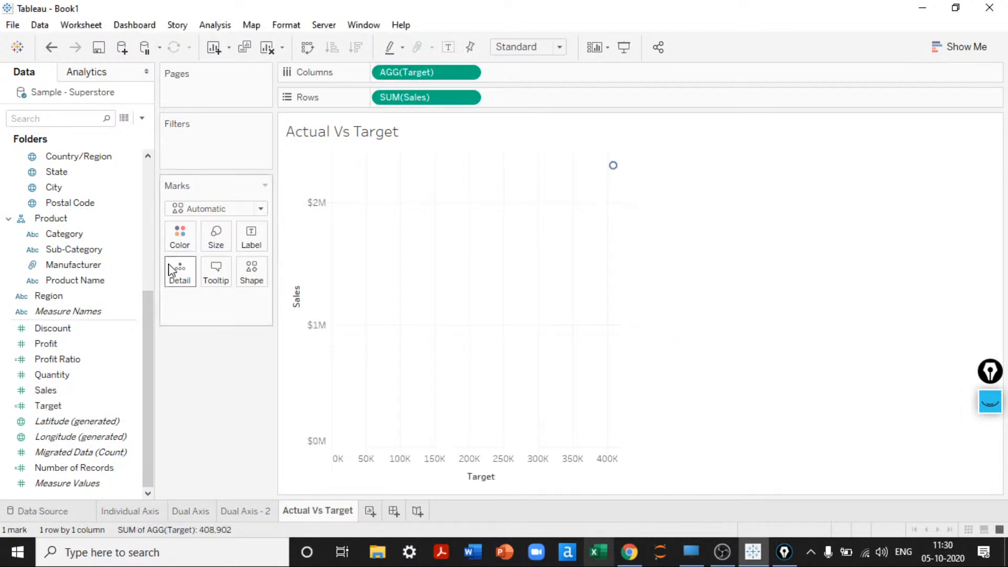
click(75, 250)
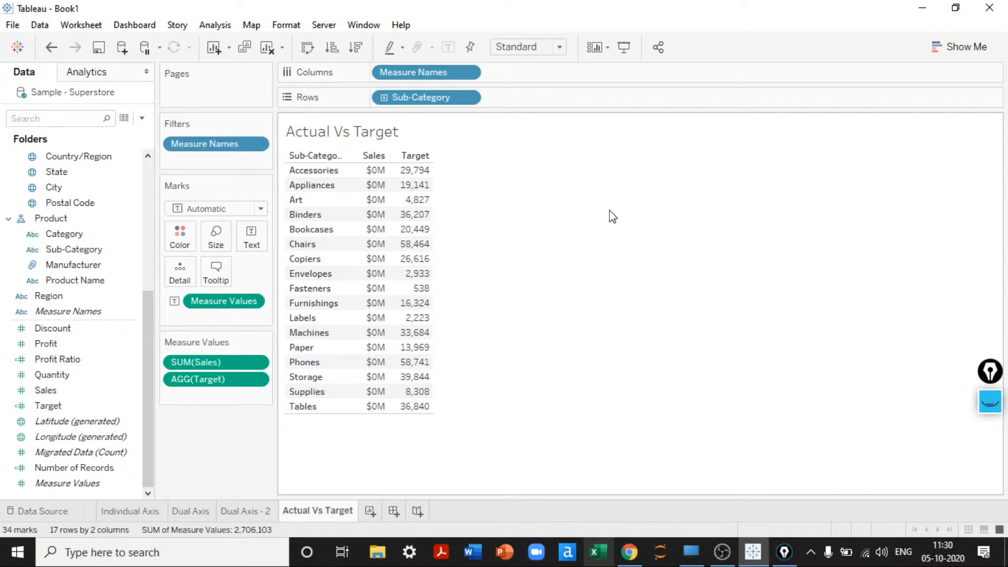
Set the default number format of Sales and Target to custom currency in thousands (K) with a $ prefix and no decimals
right_click(45, 389)
mouse_move(126, 300)
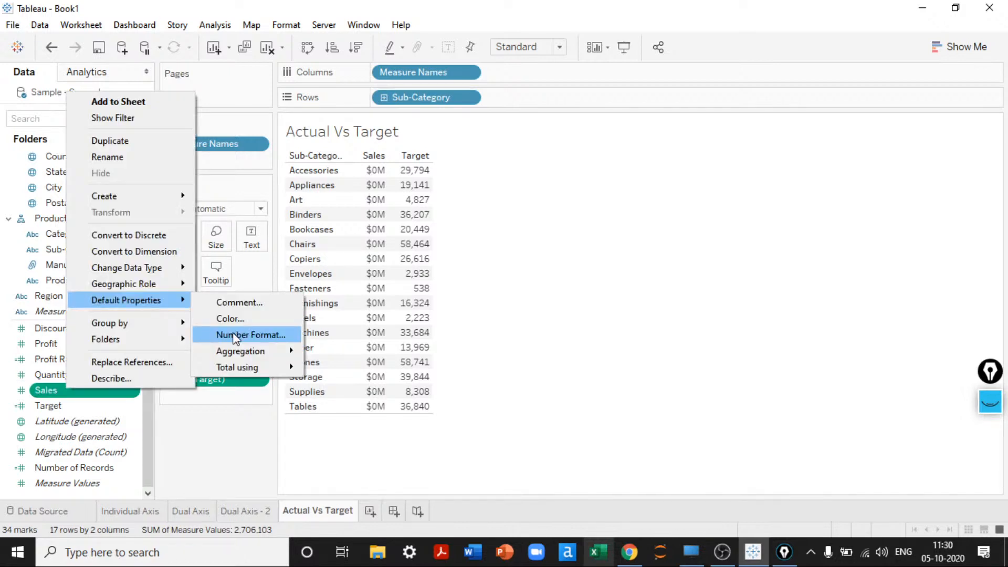
click(247, 335)
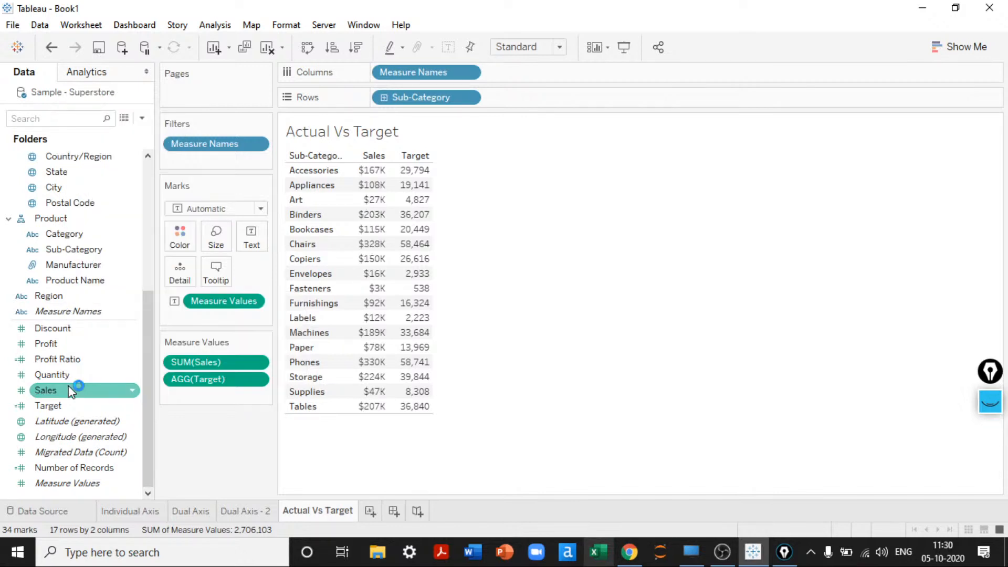
right_click(49, 405)
mouse_move(100, 317)
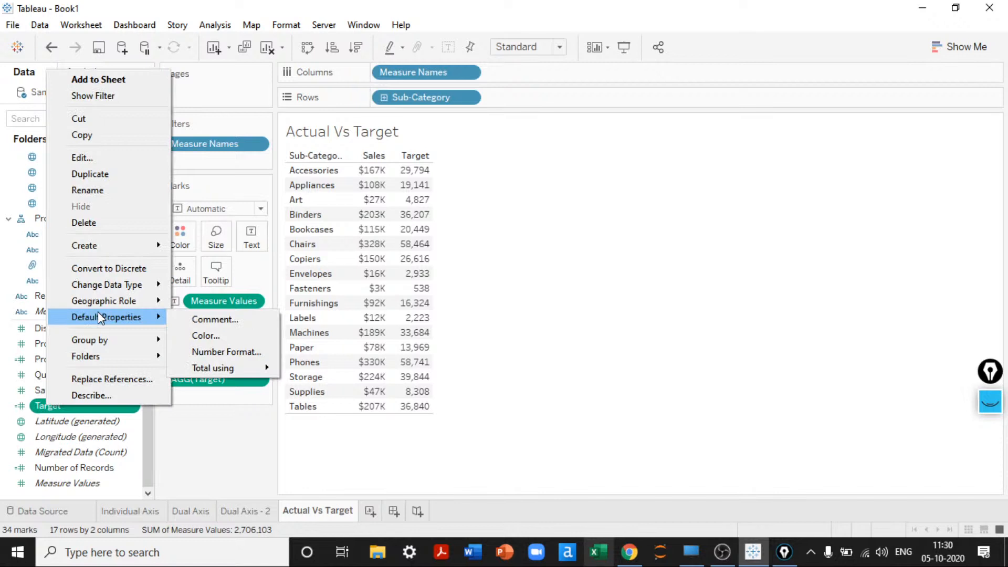
click(225, 352)
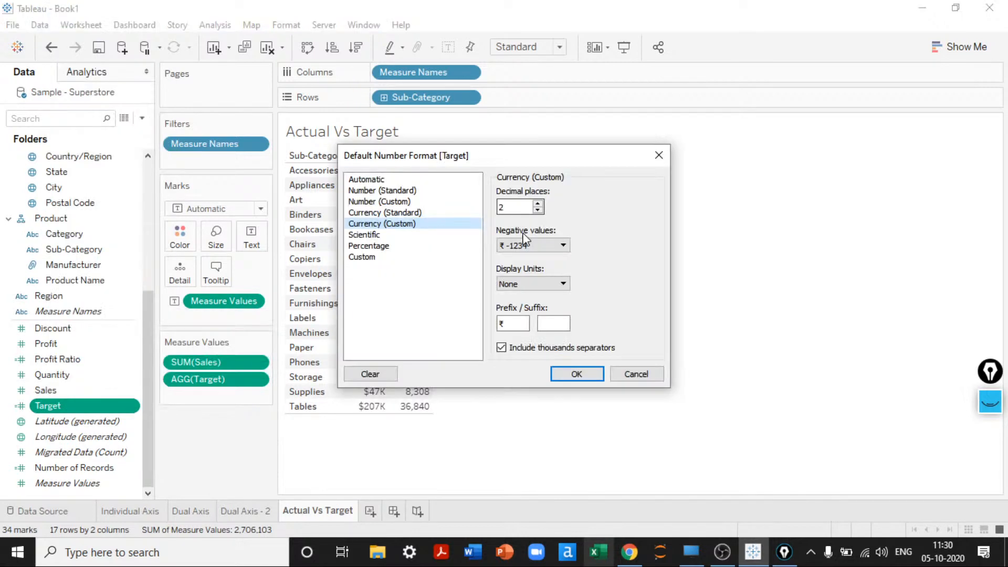
click(577, 374)
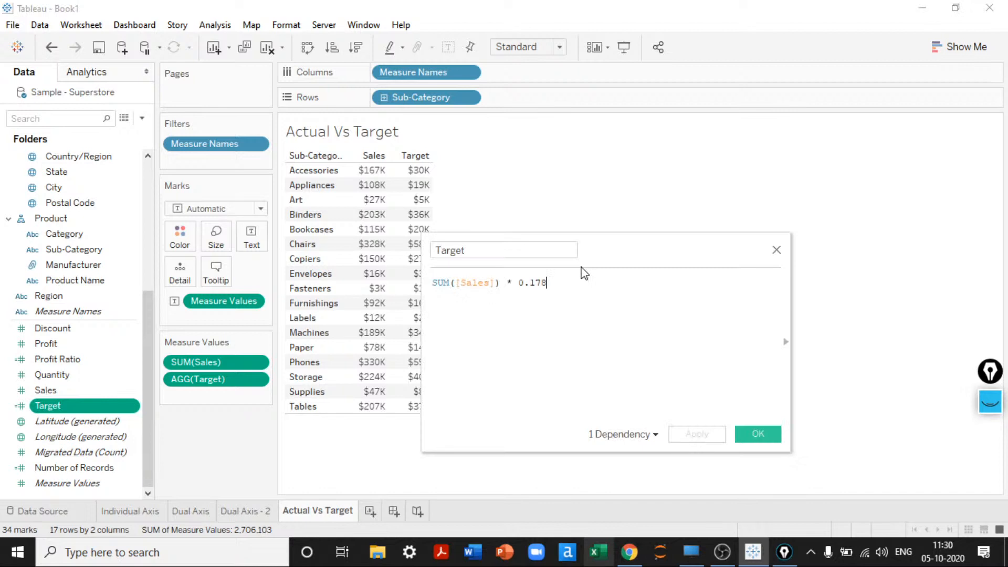
Remove the SUM aggregation from the Target calculation so the formula reads [Sales] * 0.178
drag(456, 283, 304, 272)
key(BackSpace)
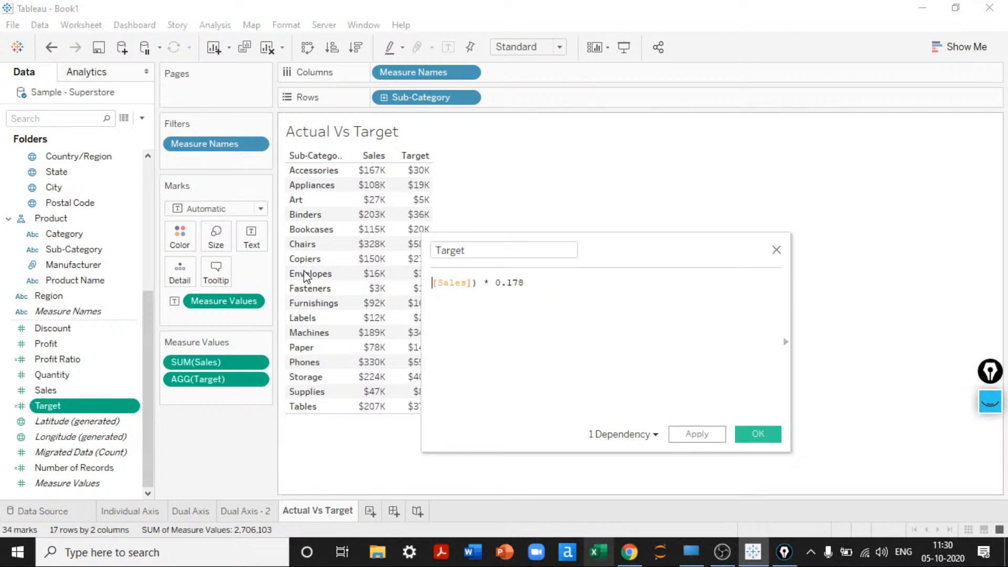
click(477, 282)
key(BackSpace)
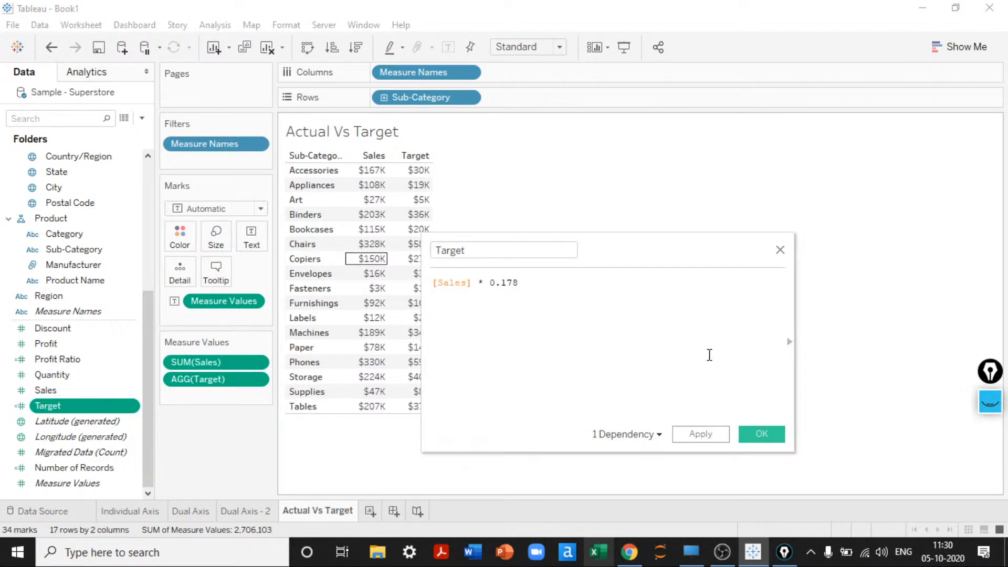
click(761, 434)
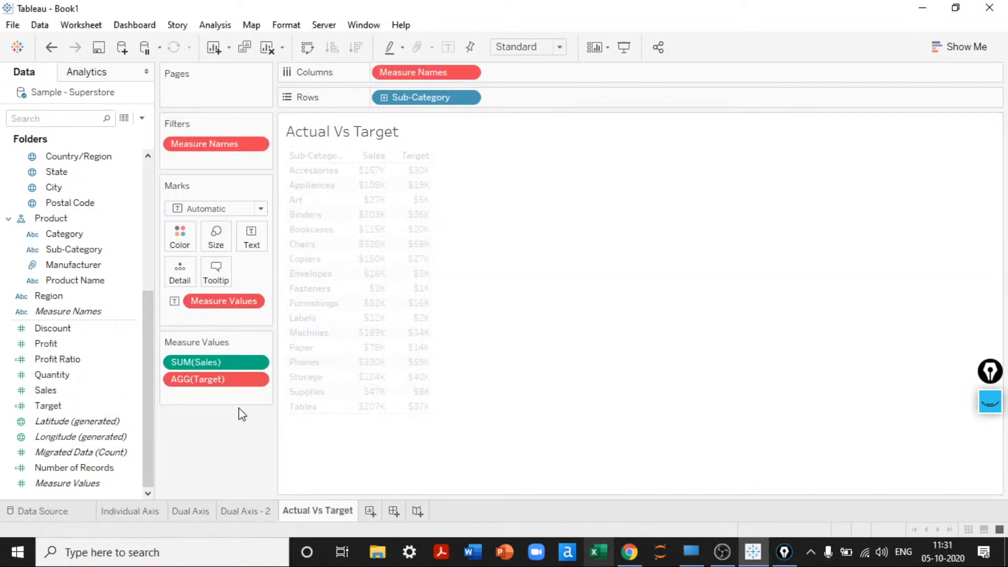
Replace the invalid AGG(Target) measure with SUM(Target) and lay the sheet out as a text table with Sales and Target columns
drag(222, 380, 215, 451)
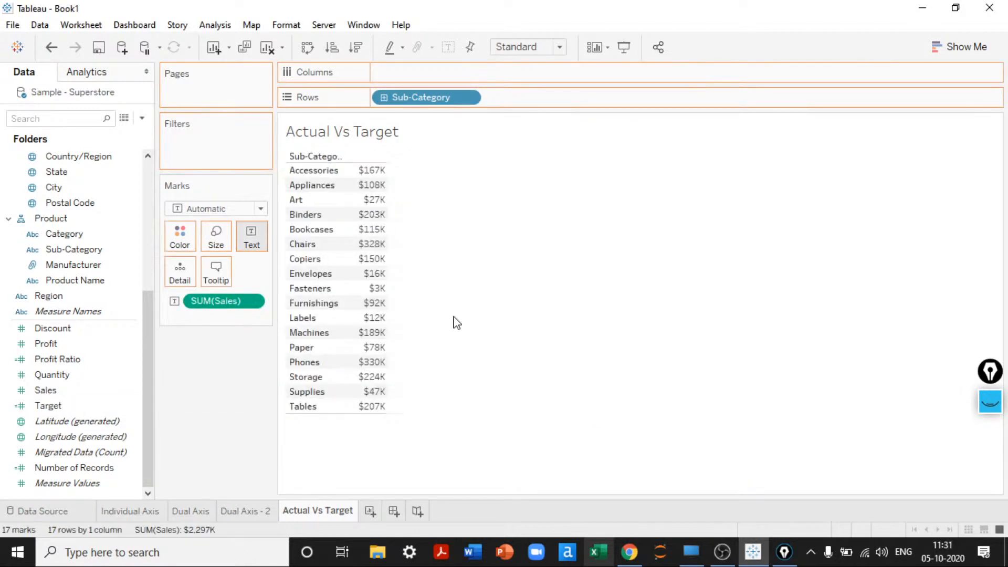
click(965, 47)
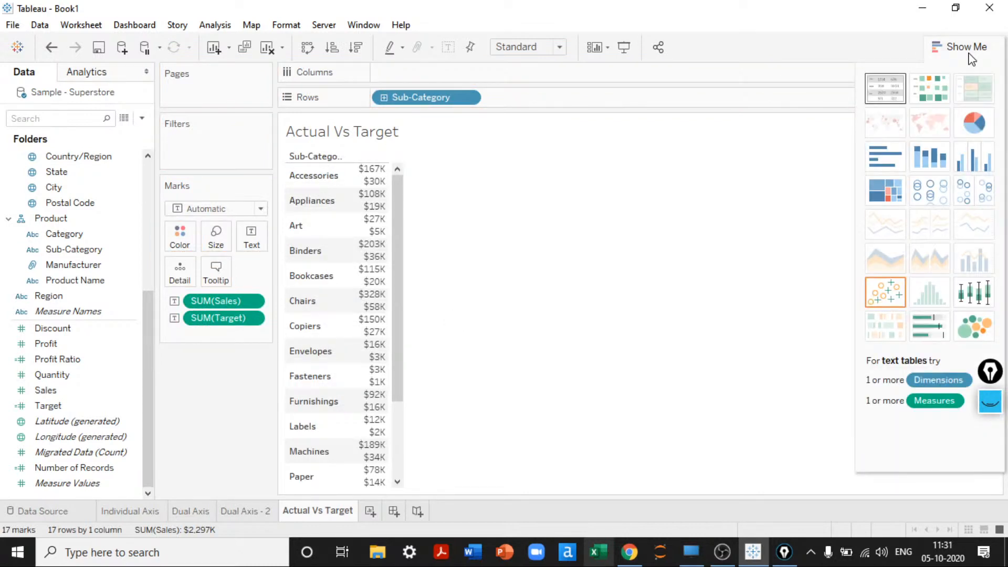
click(885, 88)
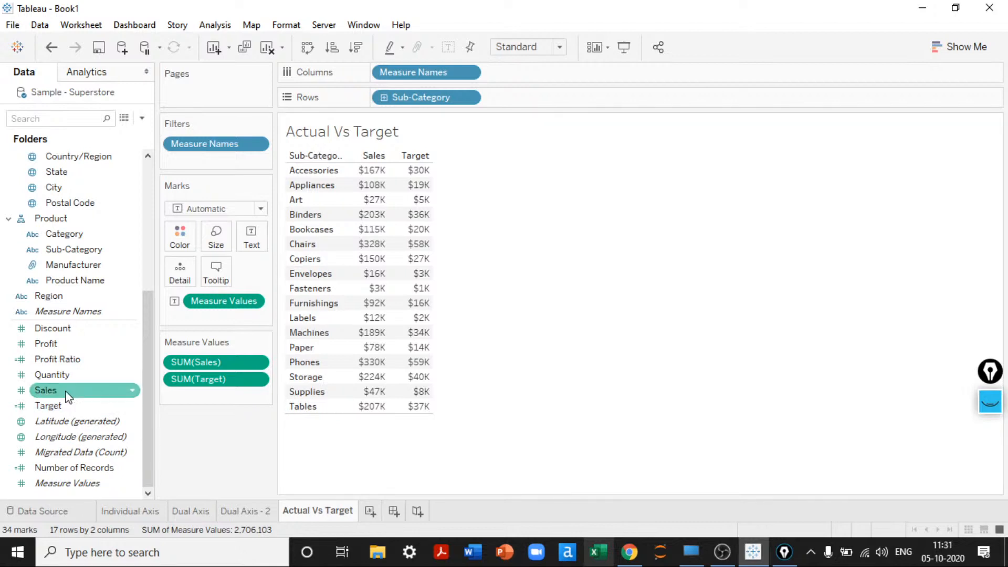
Change the Target calculation to [Sales] + ([Sales] * 0.178)
right_click(60, 405)
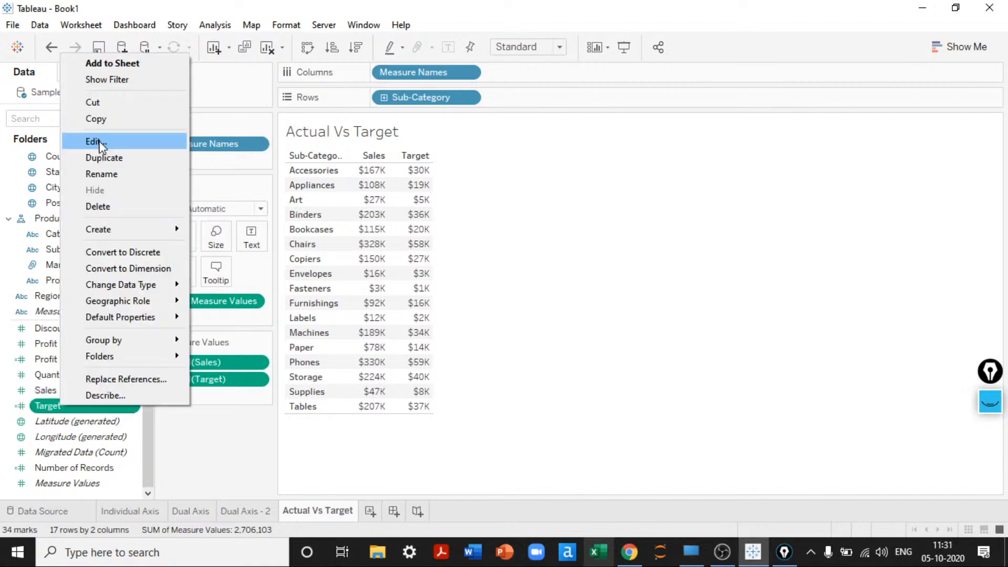
click(99, 142)
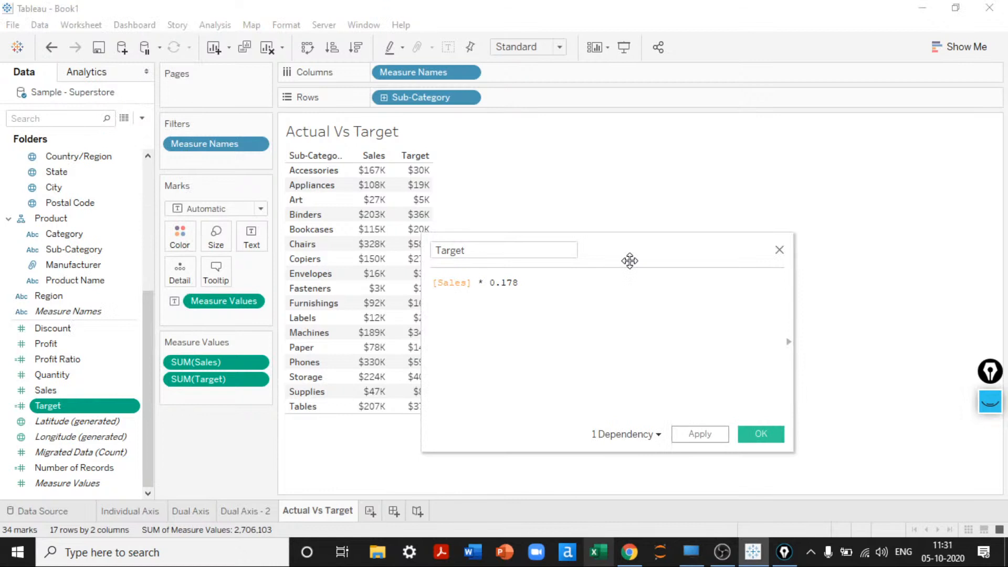
text())
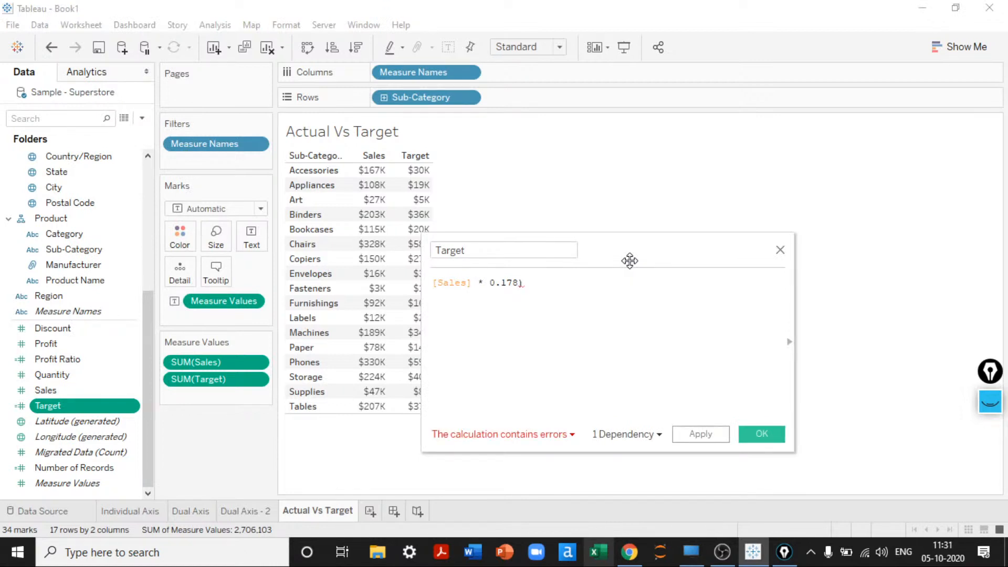
key(Home)
text(()
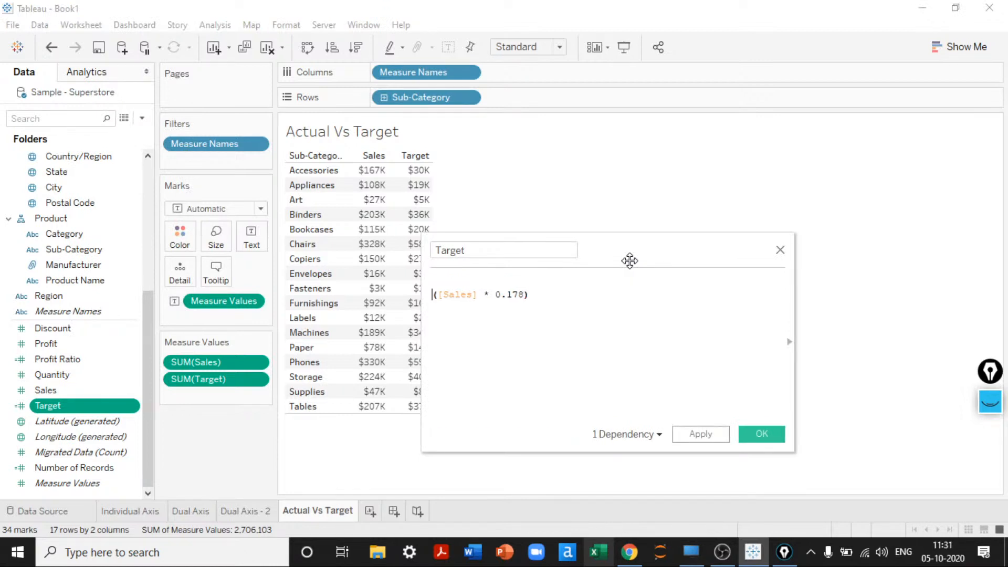
key(Up)
text([Sales] +)
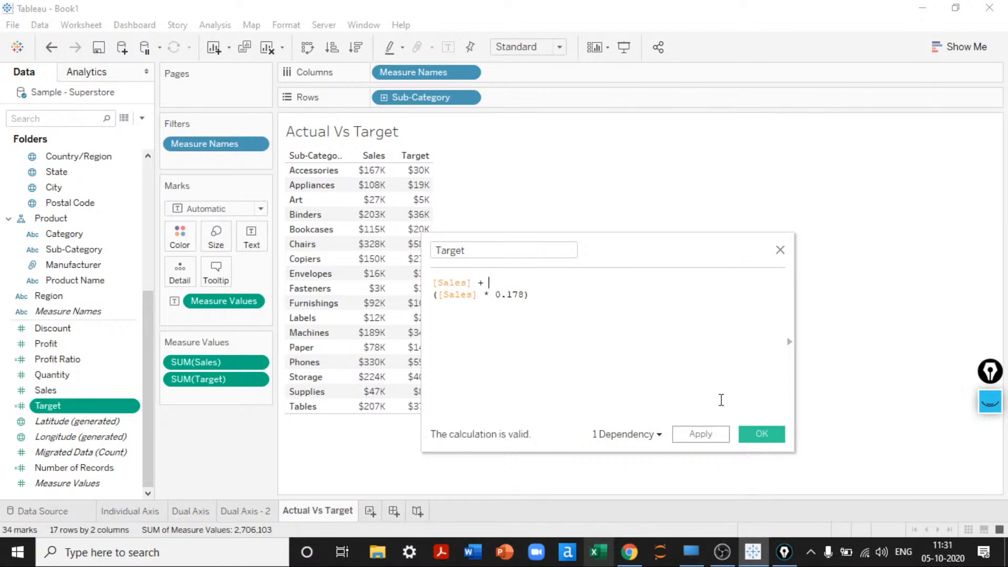
click(760, 434)
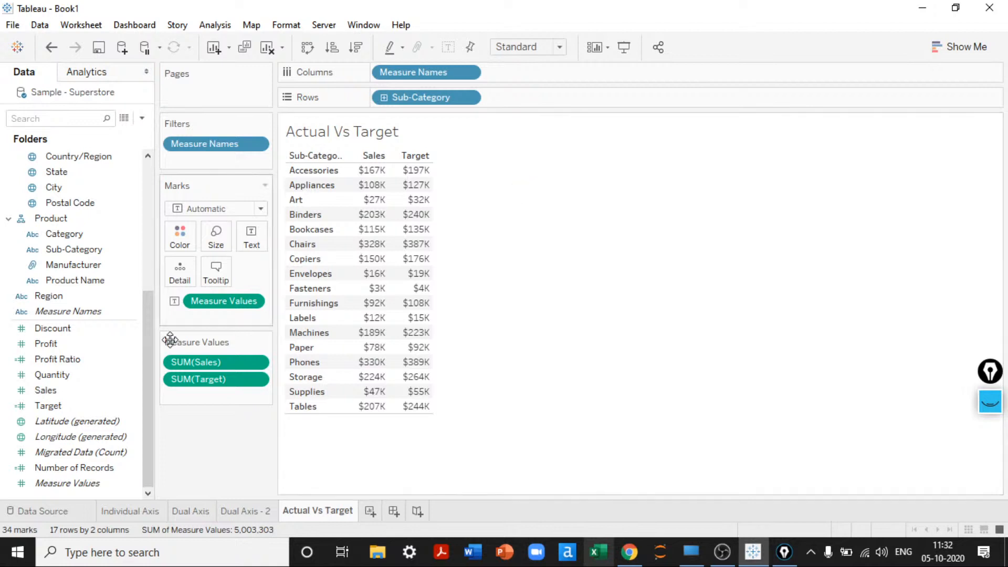
Turn the table into vertical bar charts by Sub-Category, with the Sales chart placed above the Target chart
click(959, 46)
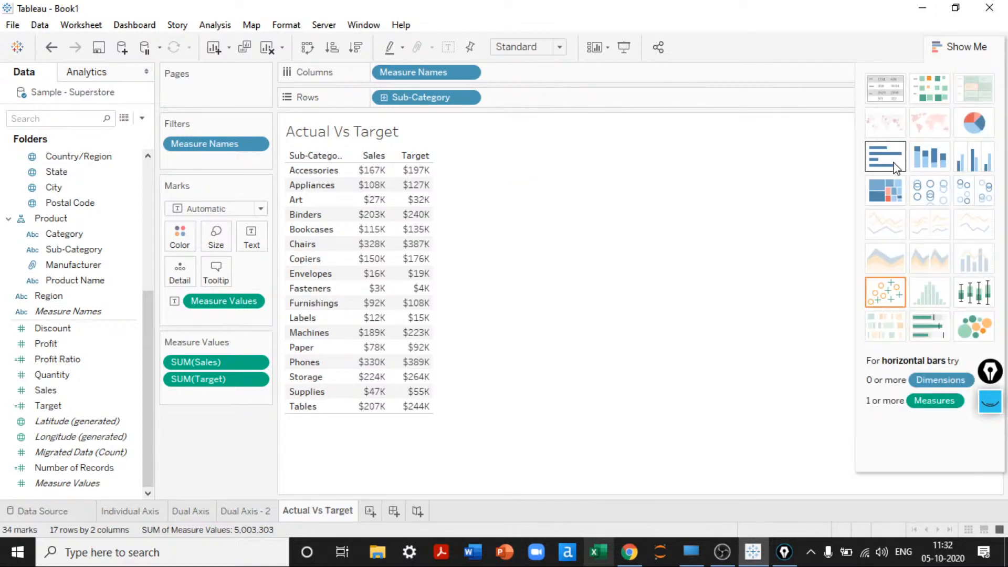
click(896, 167)
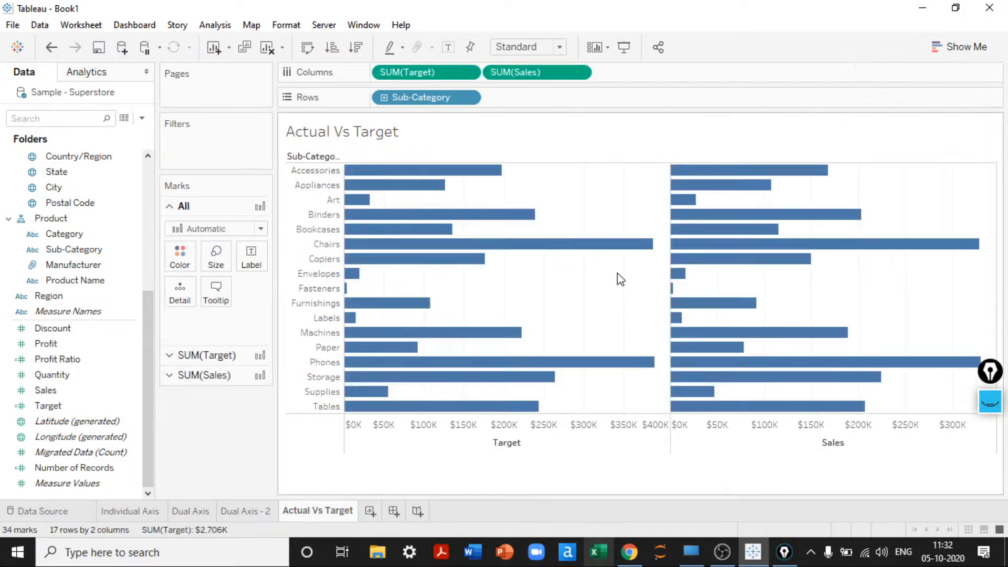
key(ctrl+w)
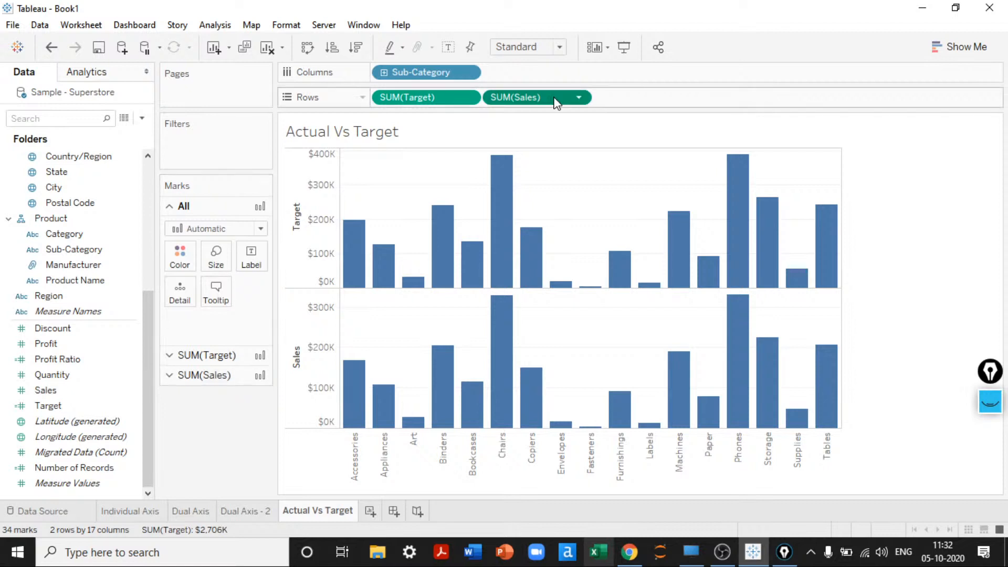
drag(556, 103, 377, 97)
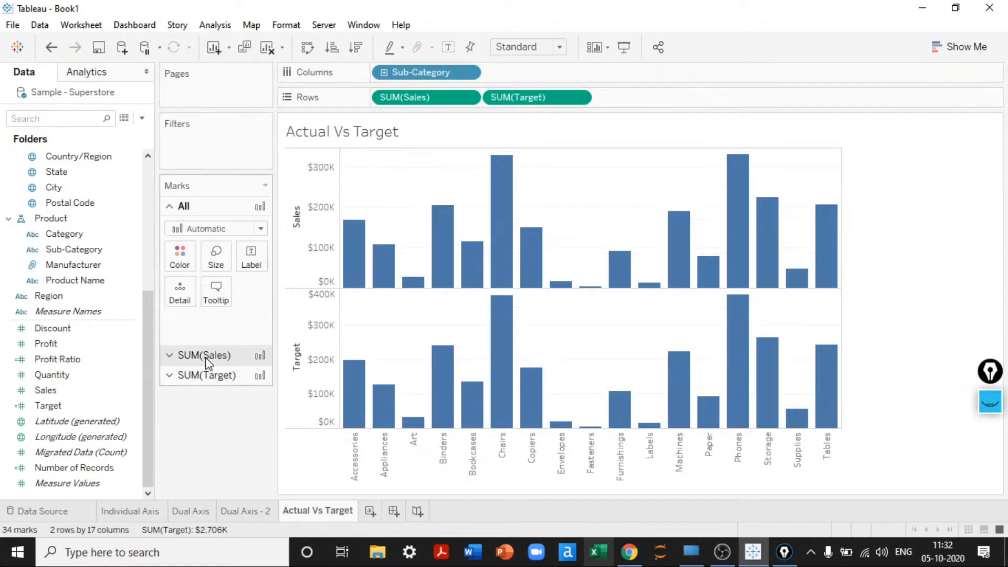
Reduce the size of the Sales marks to make thin bars
click(205, 356)
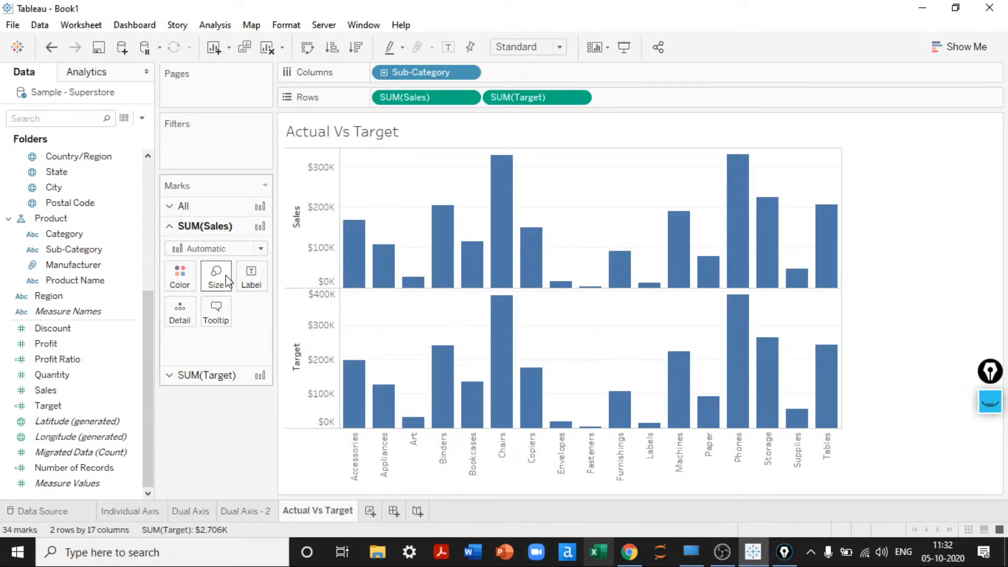
click(216, 275)
drag(275, 315, 234, 317)
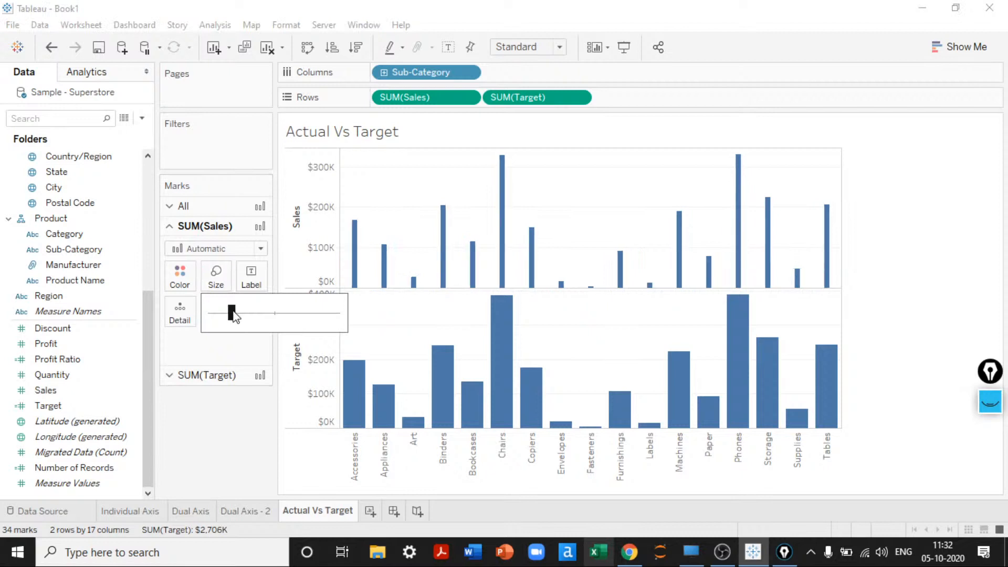
Change the Target mark type to Gantt Bar and combine Target with Sales on a dual axis
click(223, 375)
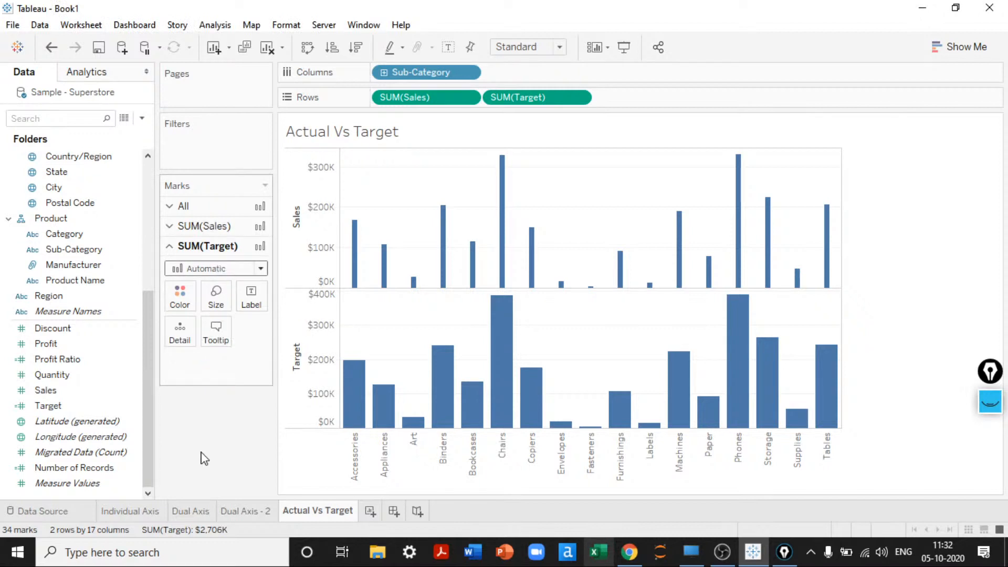
right_click(301, 391)
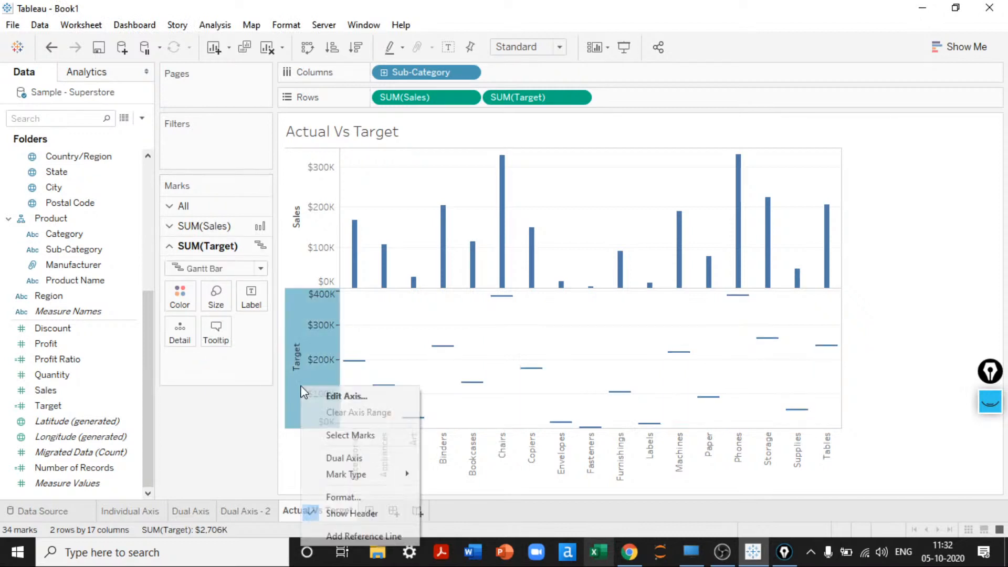
click(344, 458)
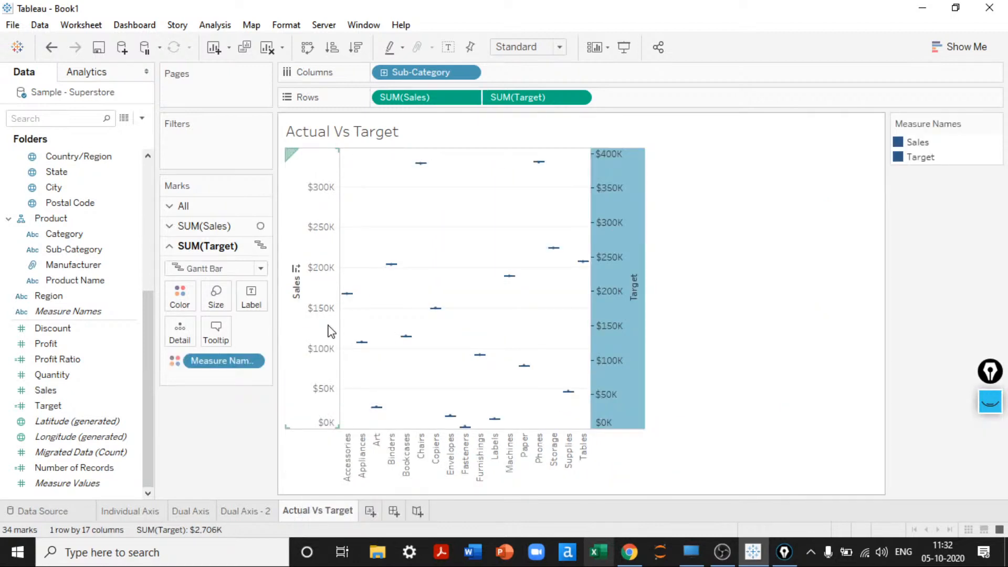
Synchronize the Target axis with the Sales axis
right_click(309, 322)
click(686, 286)
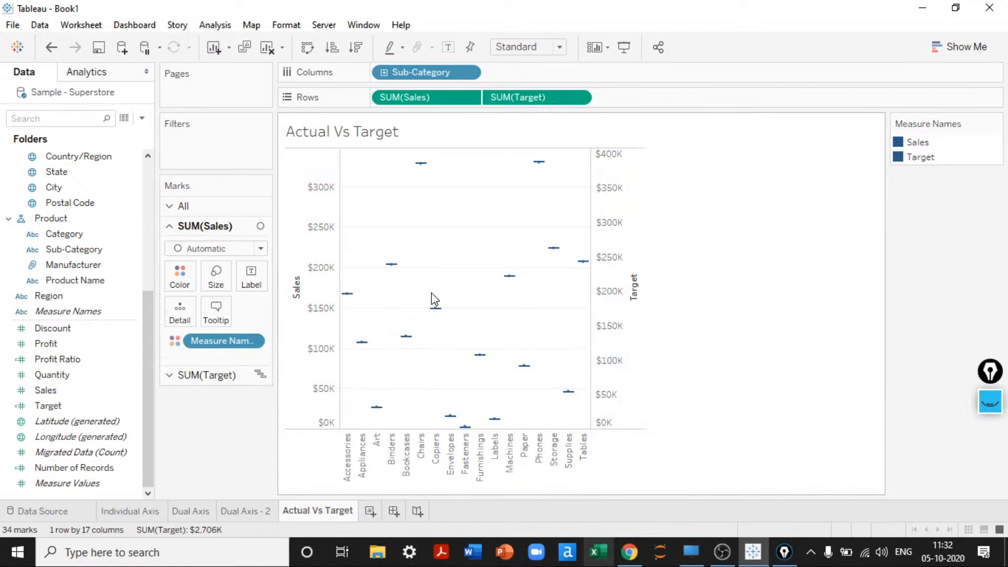
right_click(612, 305)
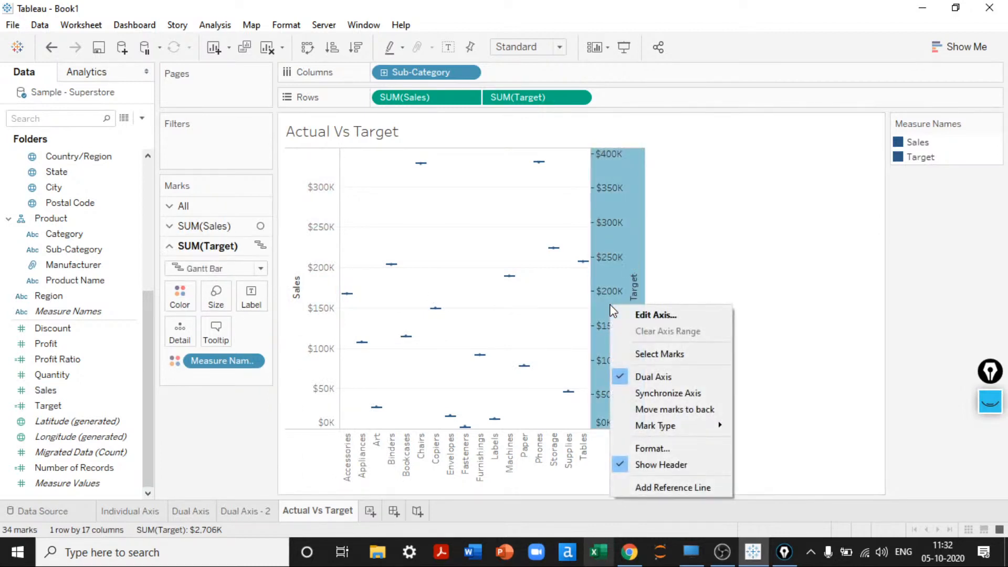
click(645, 394)
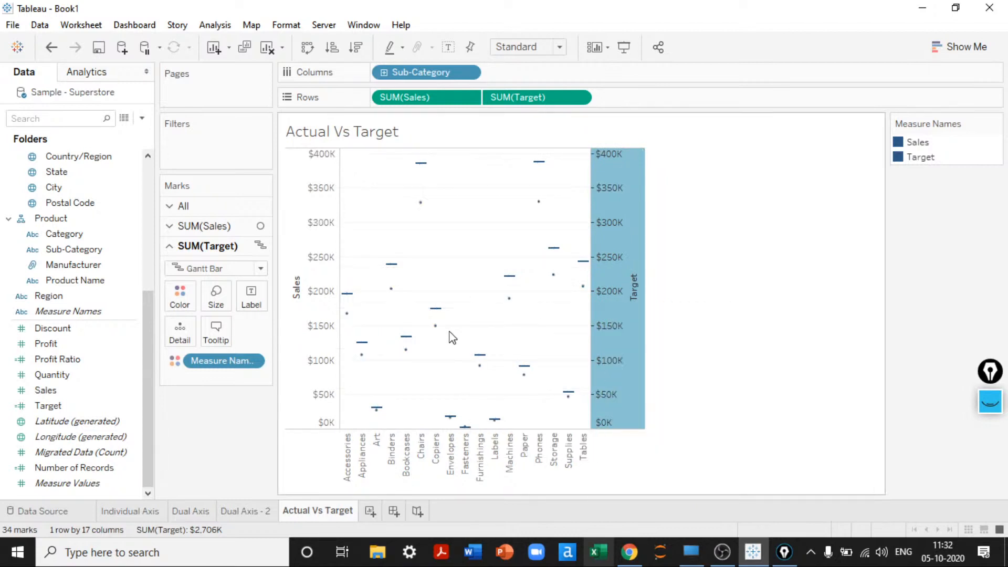
Change the Sales mark type to Bar and fit the chart to Entire View
click(200, 226)
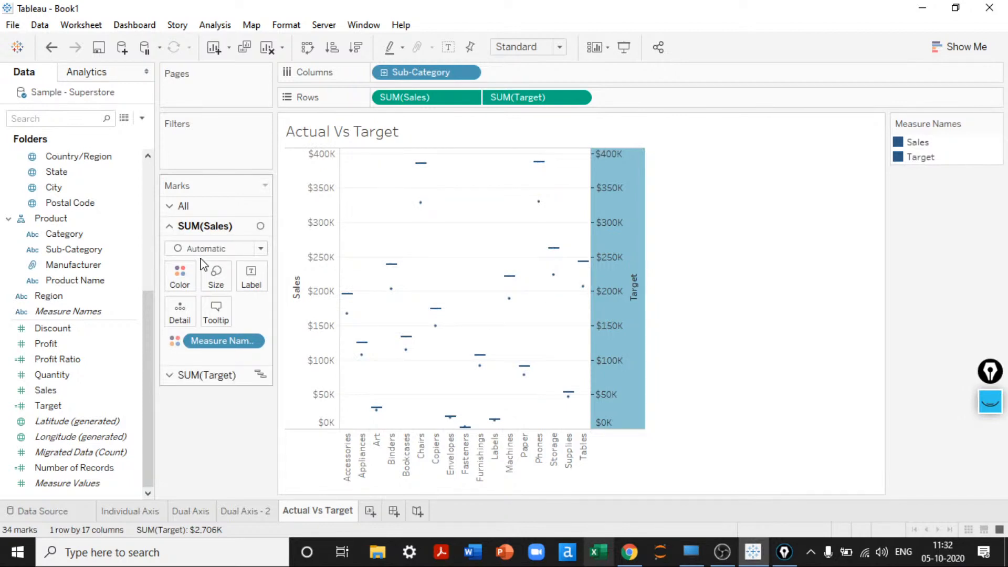
click(202, 249)
click(189, 283)
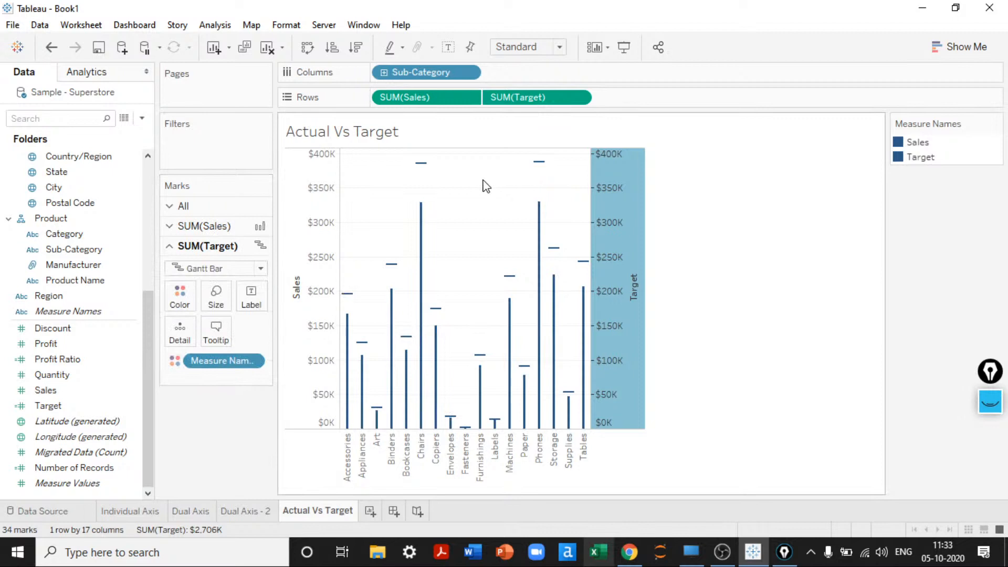
click(522, 46)
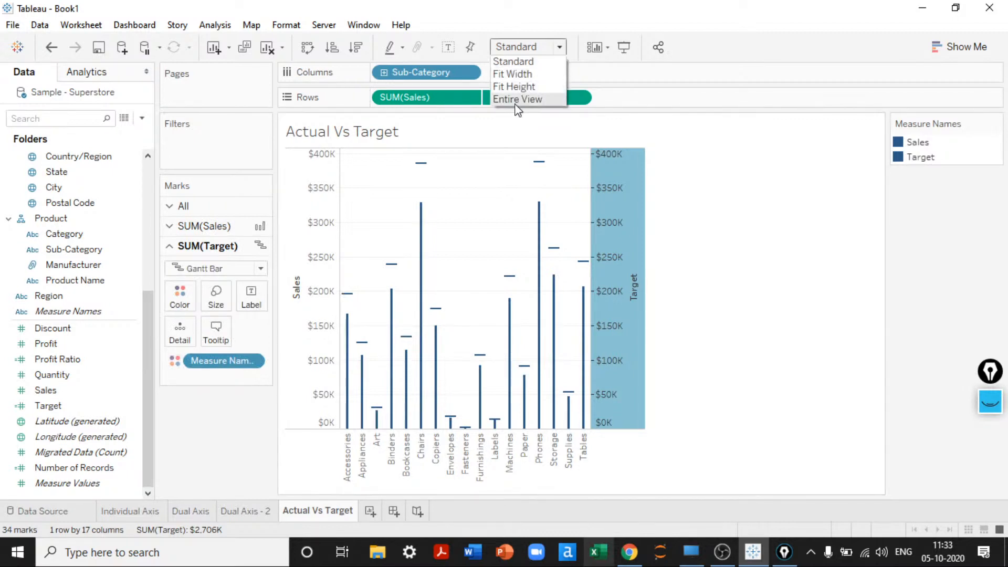
click(515, 104)
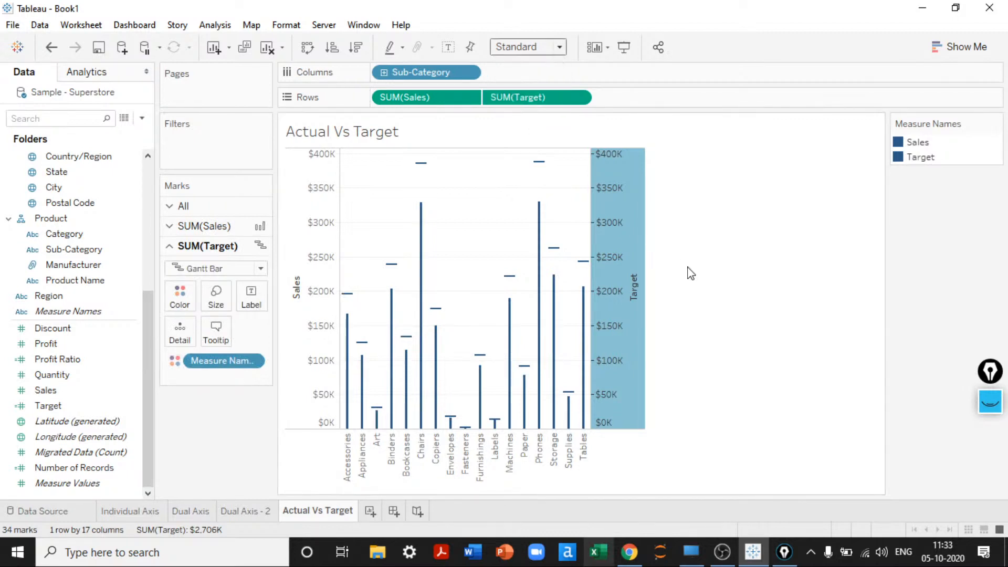
Hide the Target and Sales axis headers, and swap rows and columns to make the bars horizontal
right_click(851, 269)
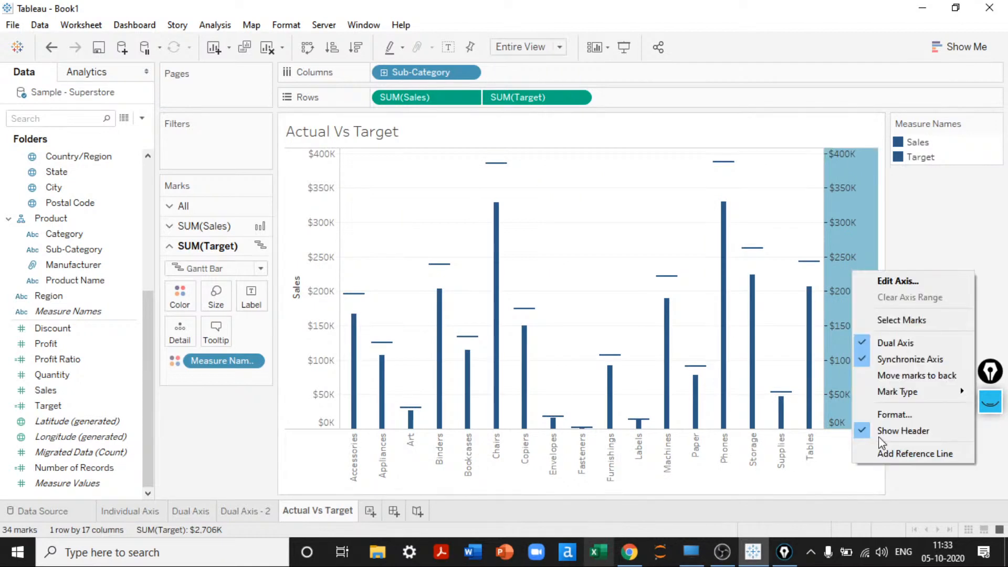
click(881, 431)
right_click(291, 280)
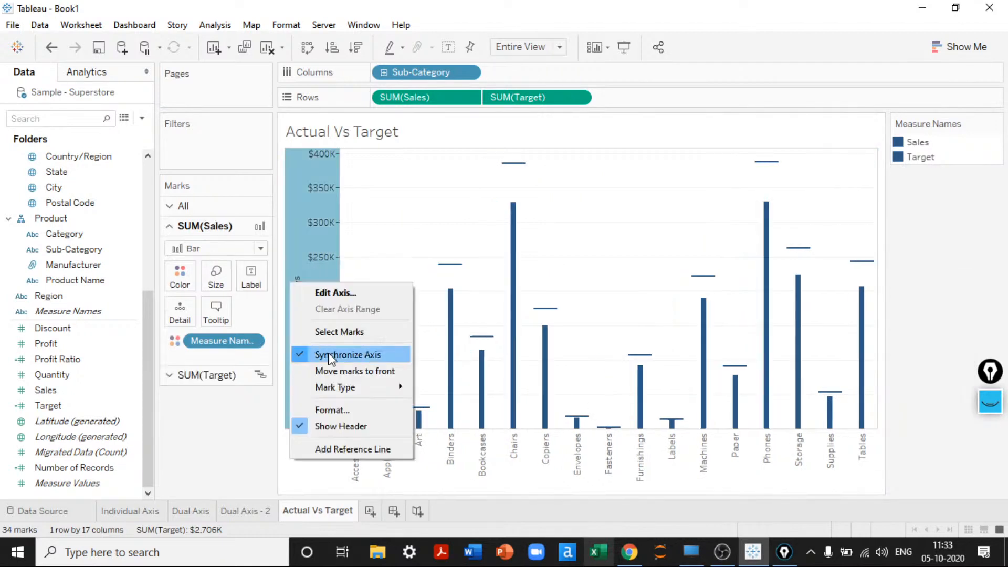
click(323, 423)
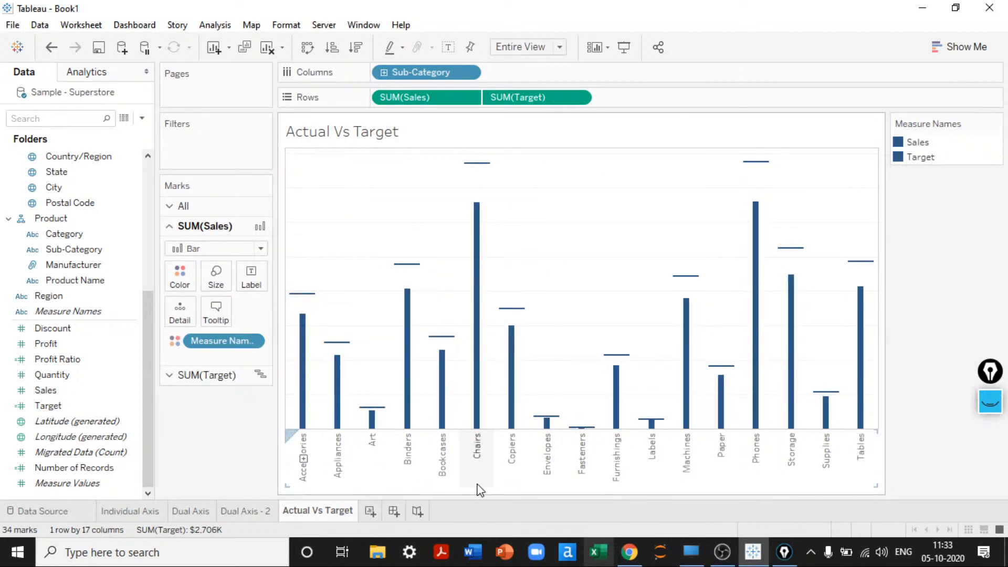
key(ctrl+w)
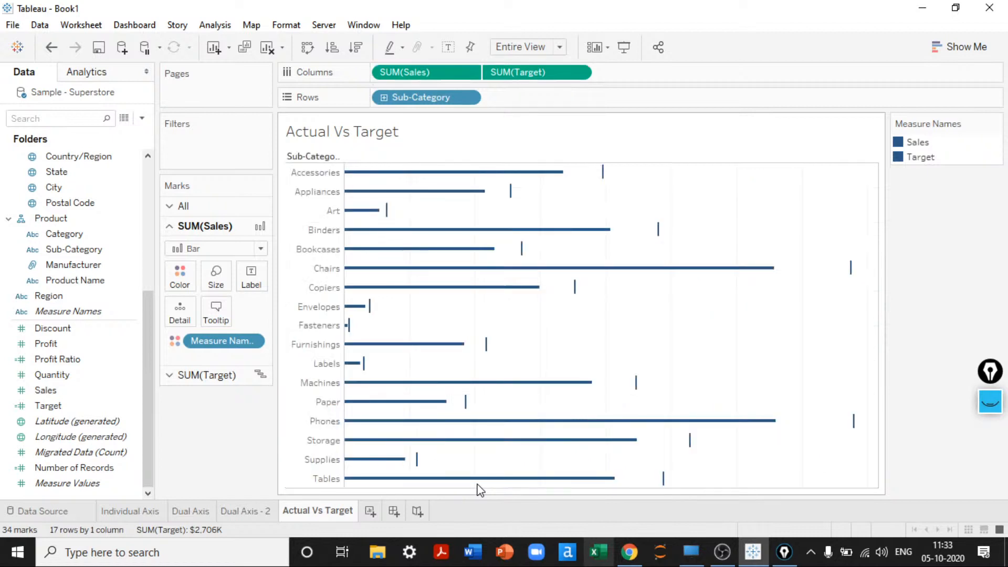
Format the worksheet's row lines, setting Zero Lines and Axis Rulers to None
right_click(798, 339)
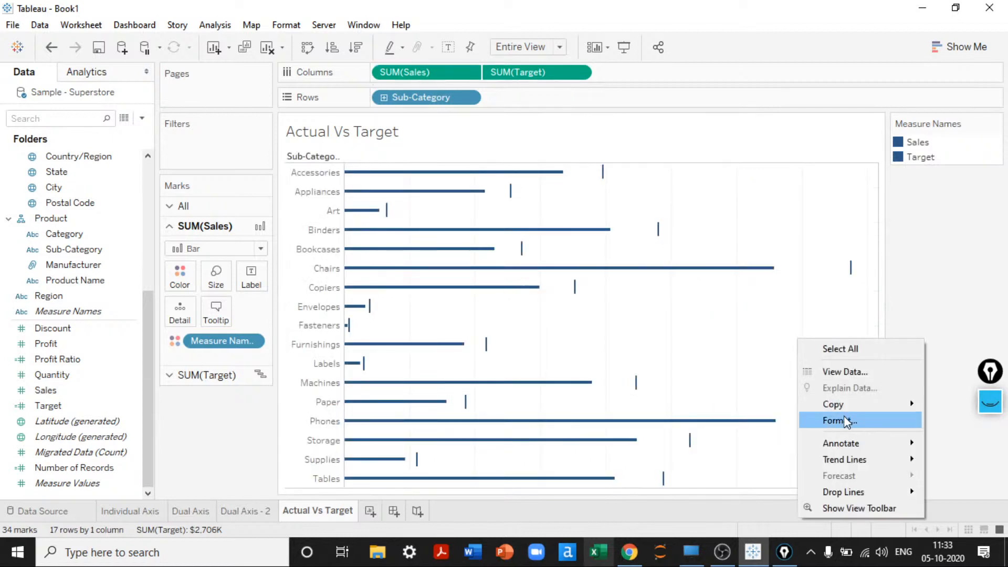
click(845, 418)
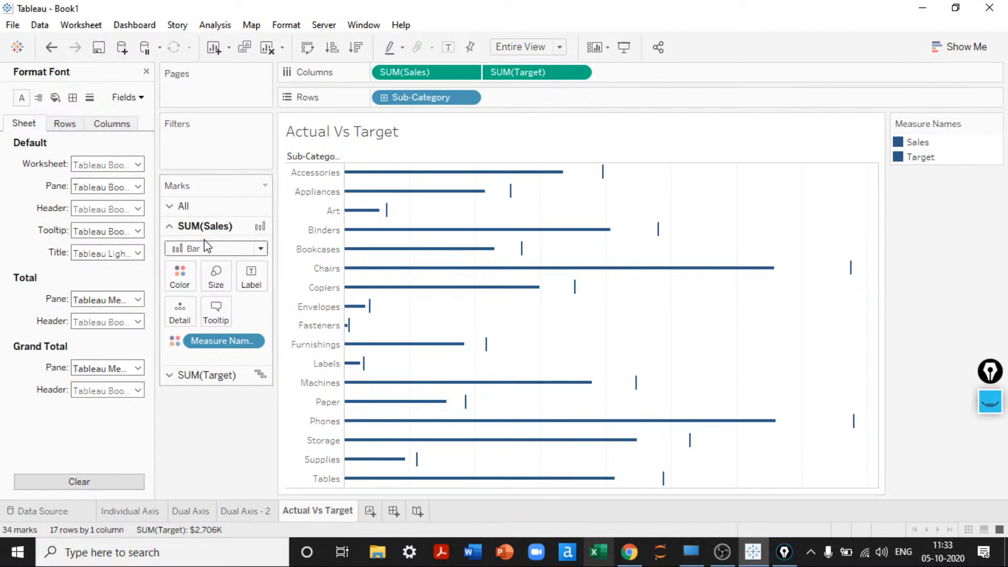
click(90, 97)
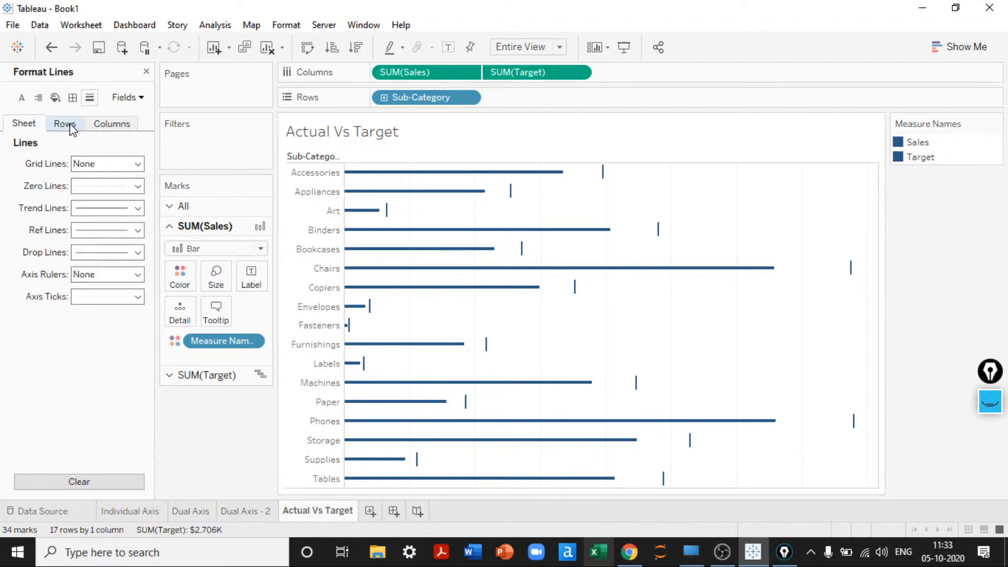
click(65, 124)
click(100, 186)
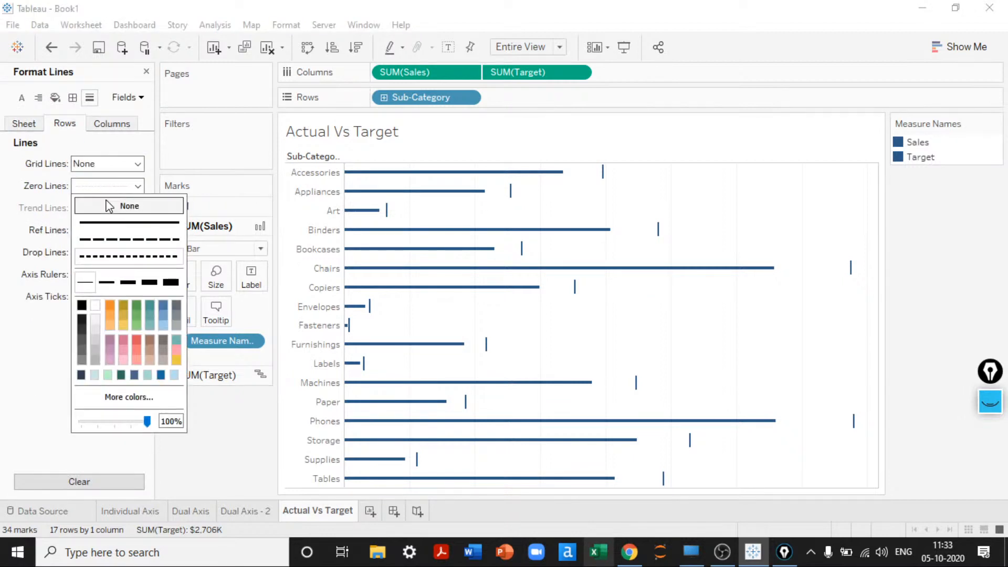
click(109, 205)
click(102, 274)
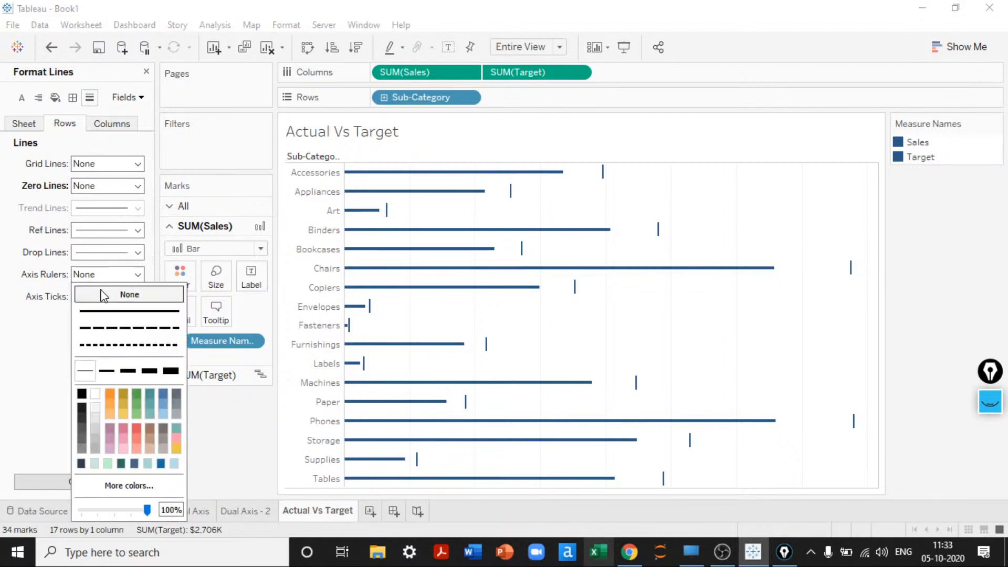
click(102, 295)
click(96, 296)
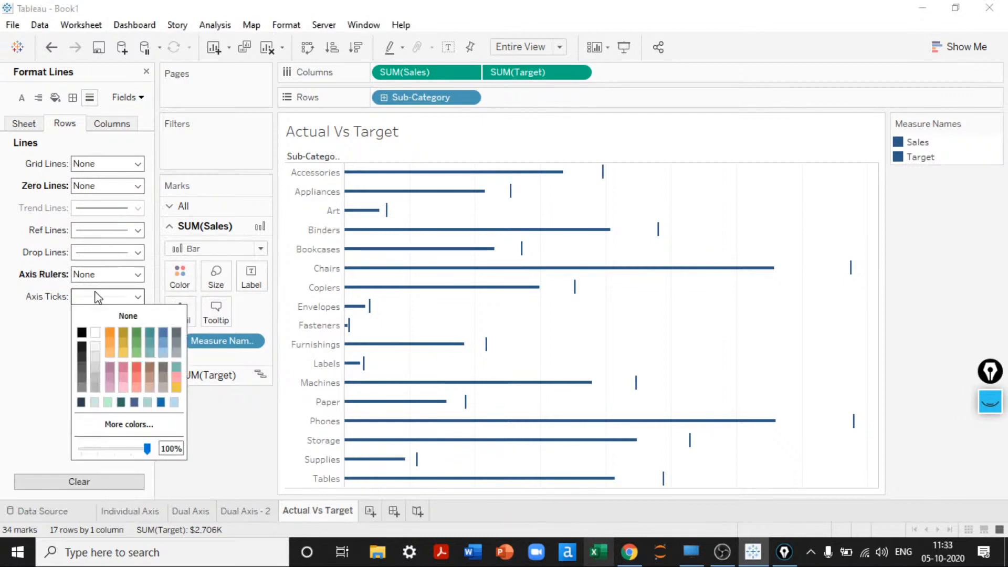
Set the column Grid Lines, Zero Lines and Axis Ticks to None
click(112, 123)
click(98, 165)
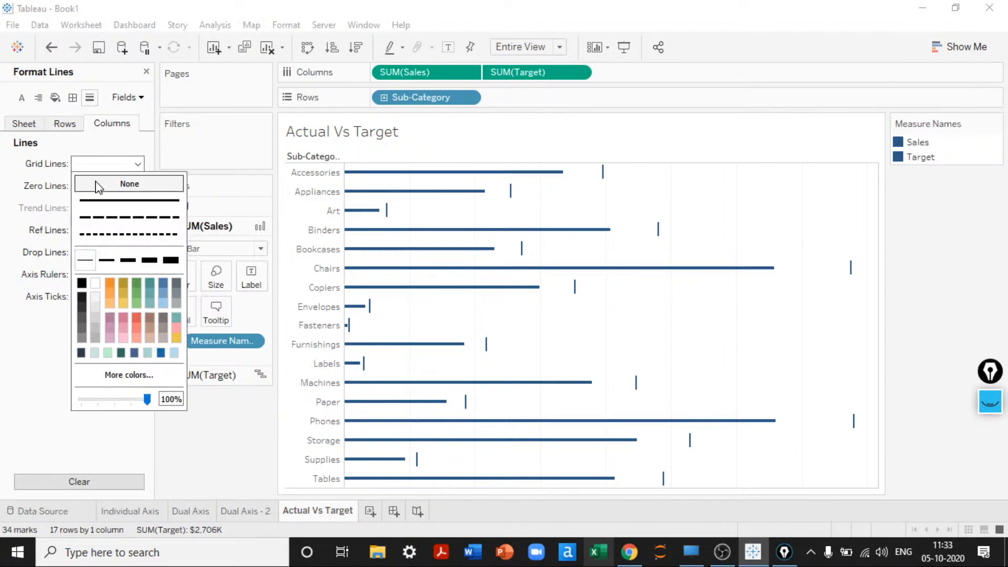
click(99, 184)
click(101, 187)
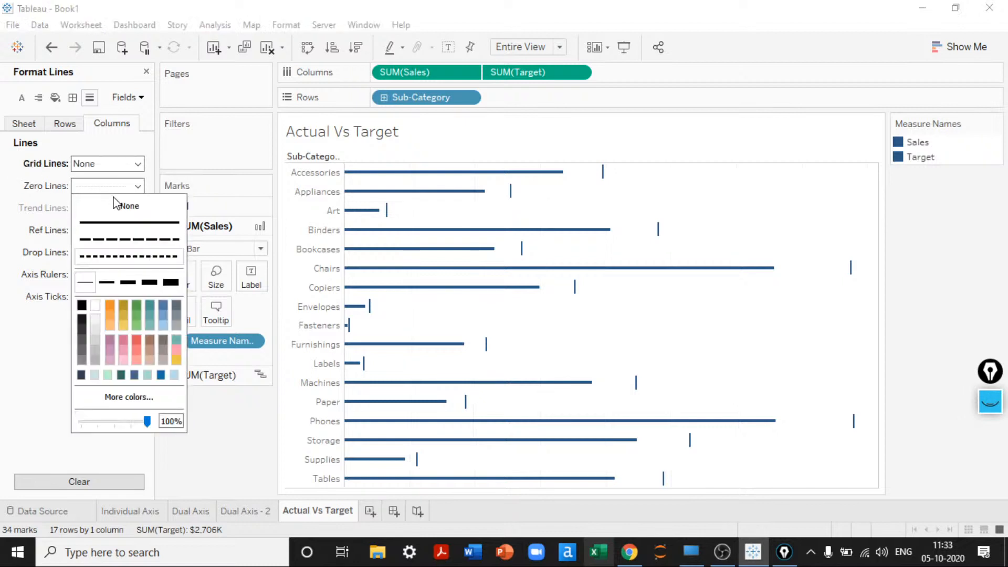
click(126, 205)
click(118, 297)
click(126, 315)
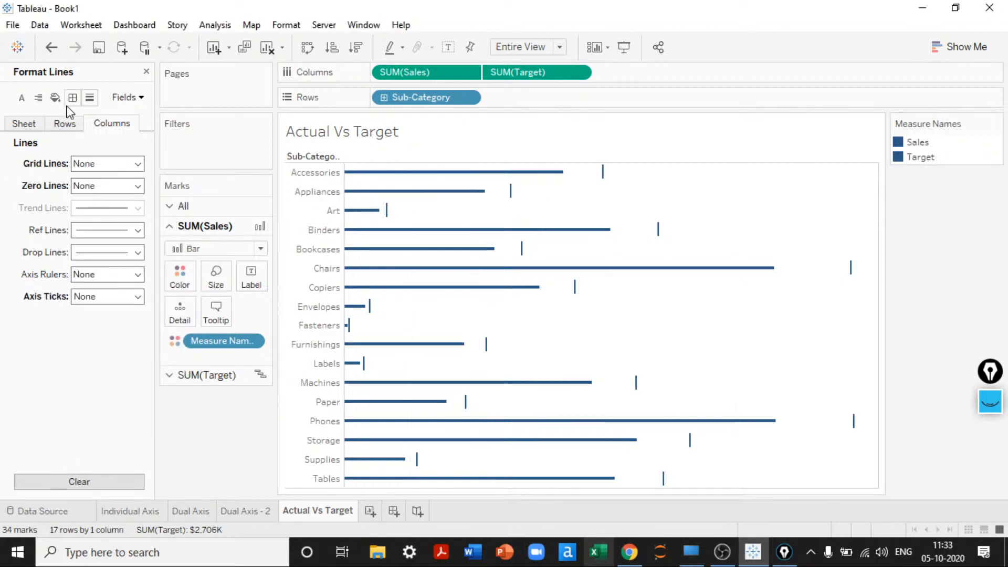
Set the pane borders of the sheet's Row Divider and Column Divider to None
click(22, 98)
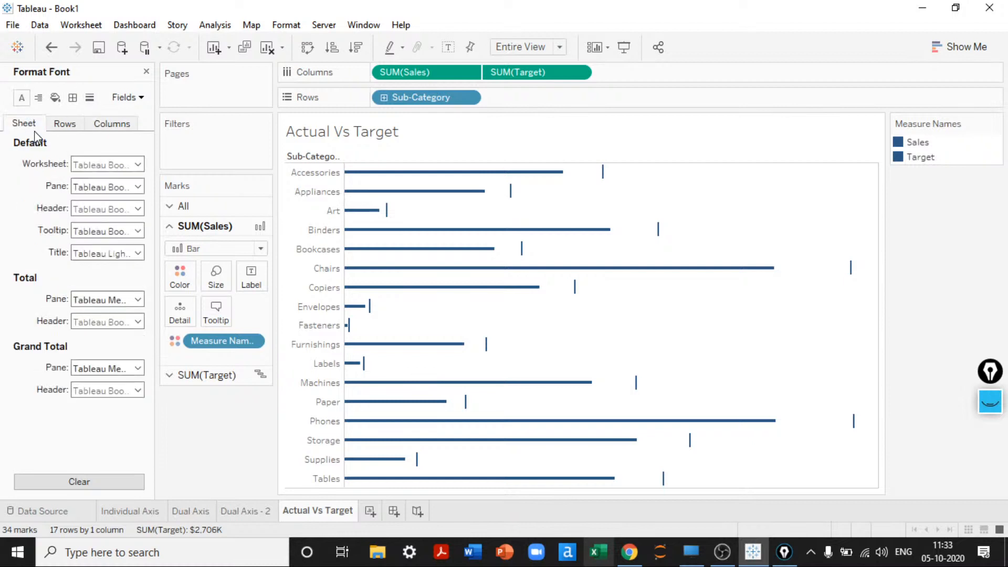
click(72, 97)
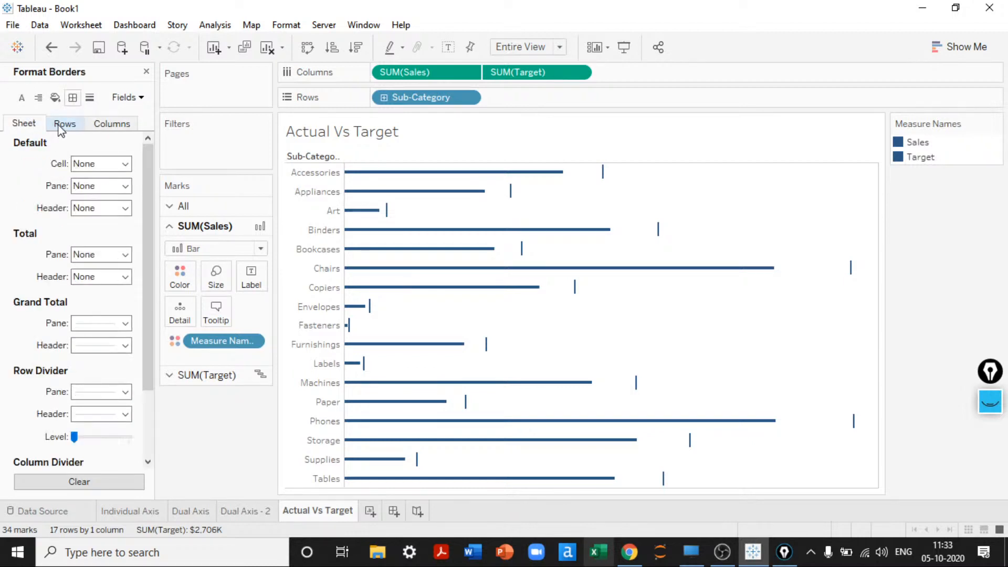
scroll(74, 262, down, 2)
click(101, 303)
click(128, 324)
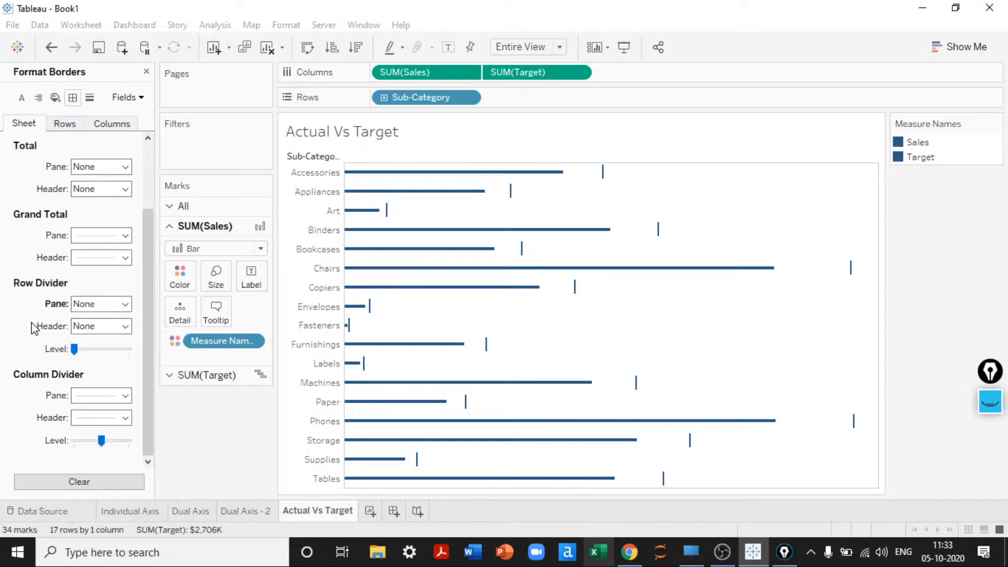
click(112, 396)
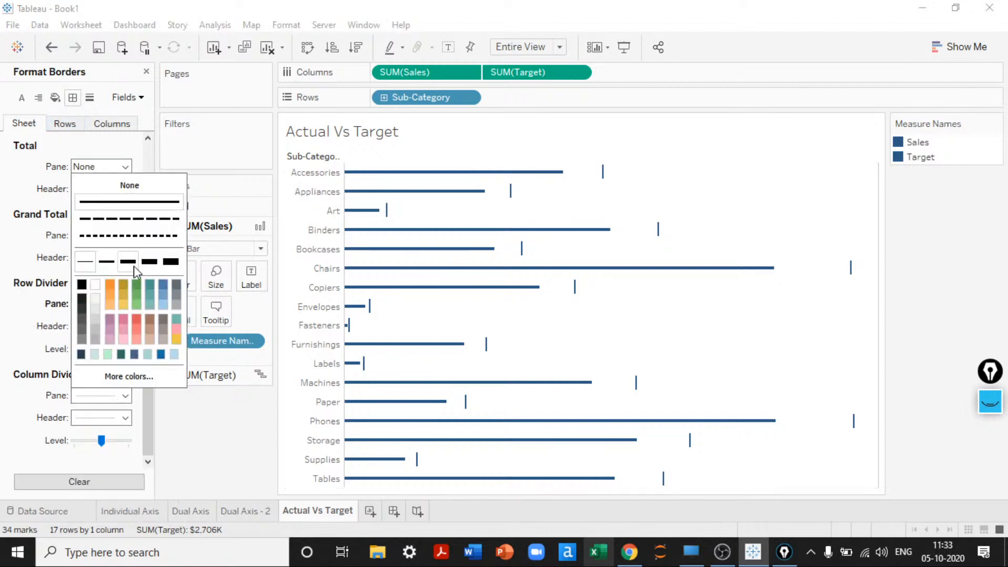
click(130, 185)
Hide the Sub-Category field label and the worksheet title, and close the formatting options
right_click(302, 156)
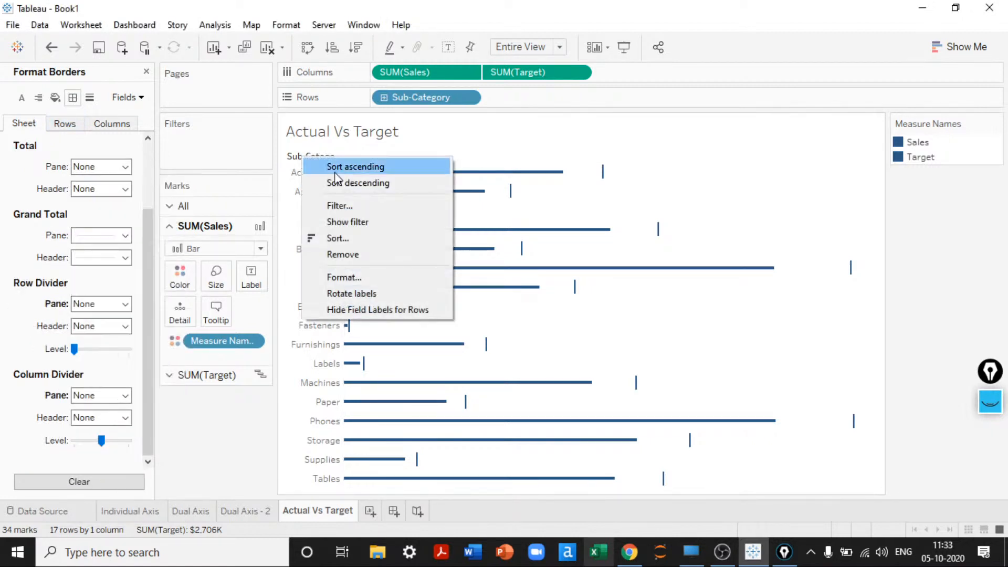
click(346, 293)
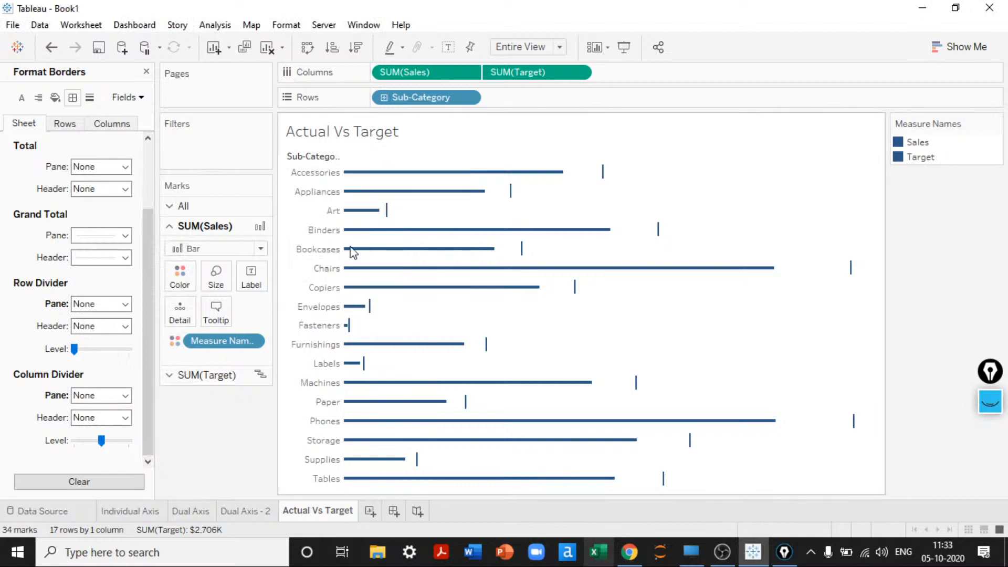
right_click(345, 141)
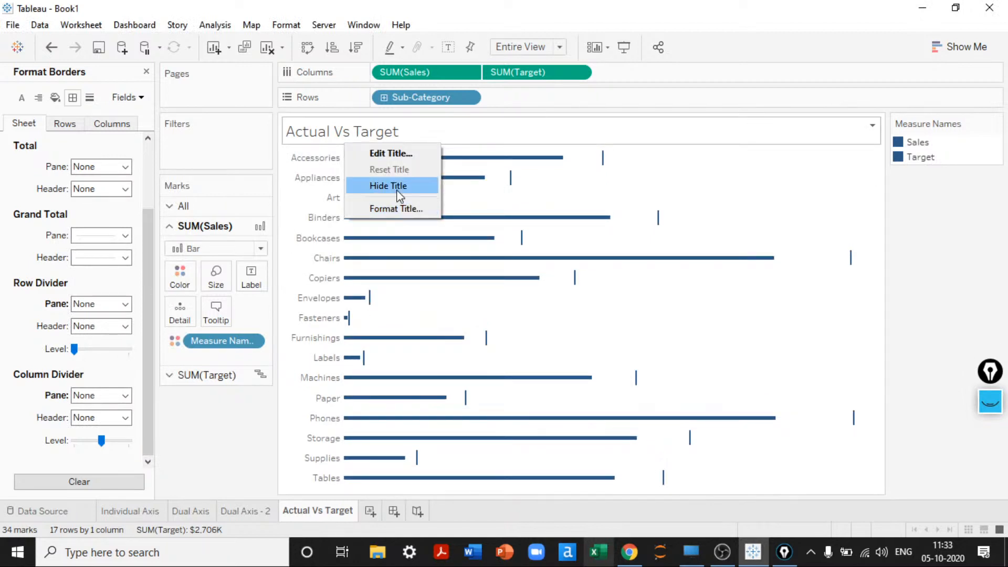
click(397, 189)
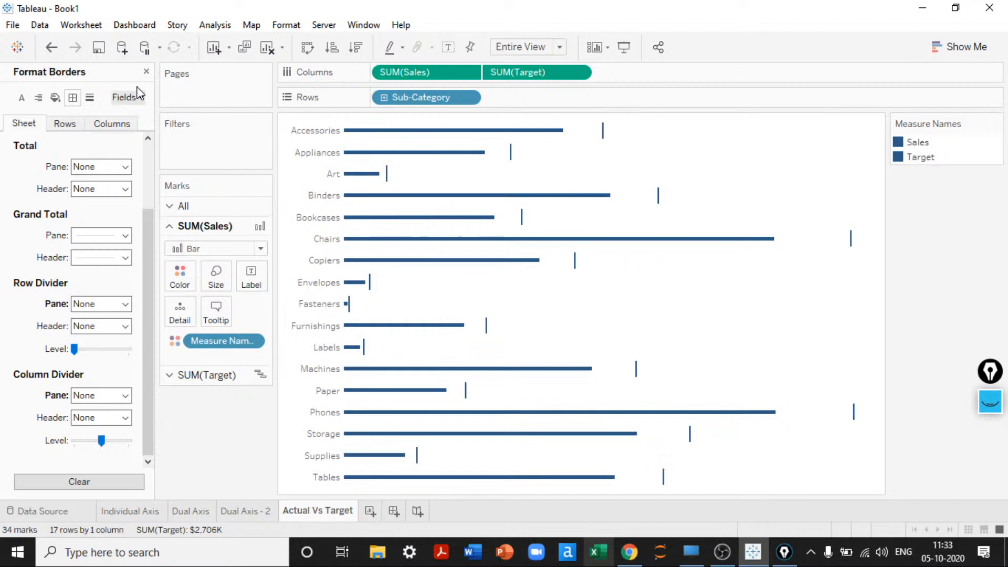
click(147, 72)
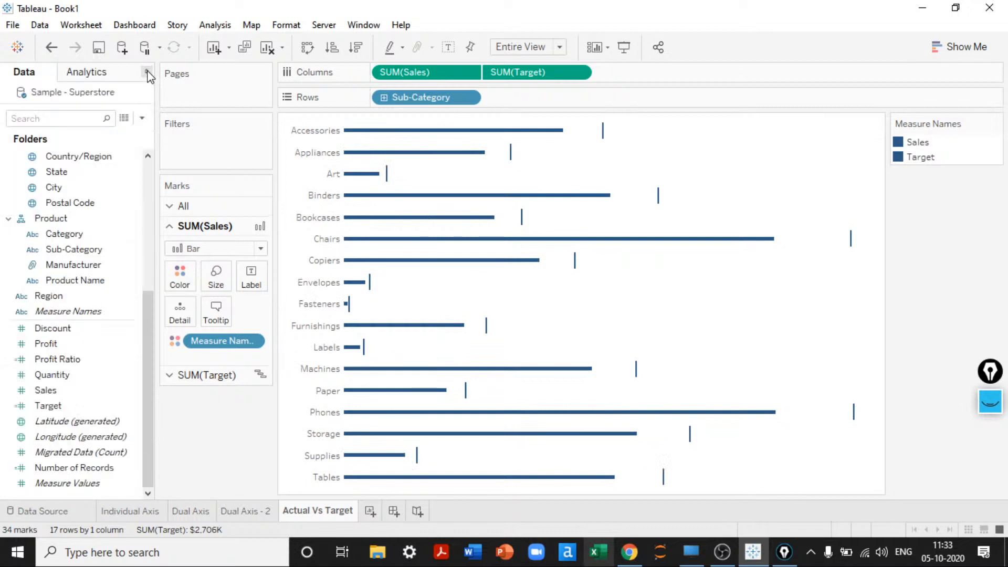
Increase the size of the Sales marks to make the bars much thicker
click(216, 278)
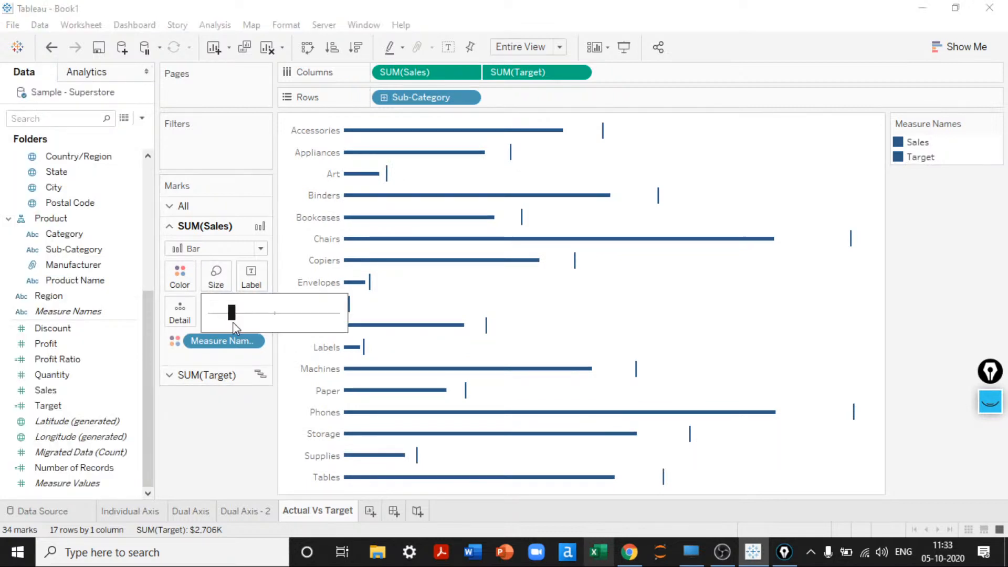
click(248, 314)
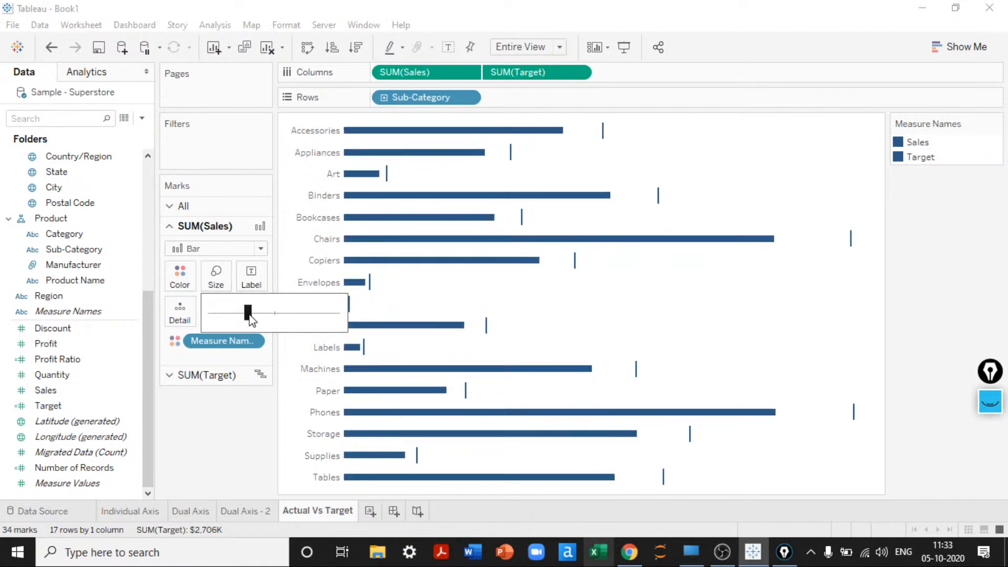
drag(247, 314, 308, 318)
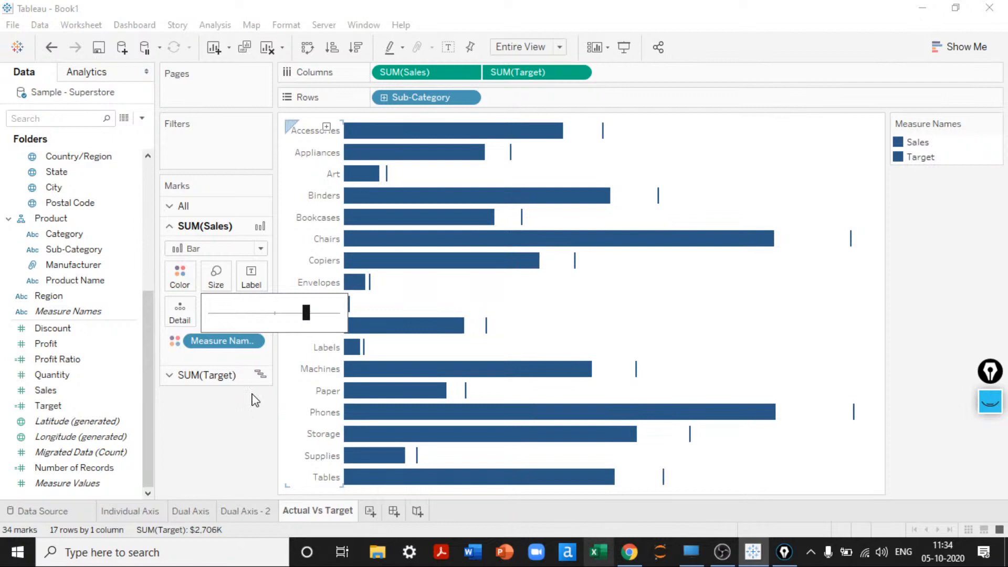
Color Sales with the lightest teal of the Blue-Teal palette and Target with orange, and apply the color changes
click(179, 276)
click(213, 324)
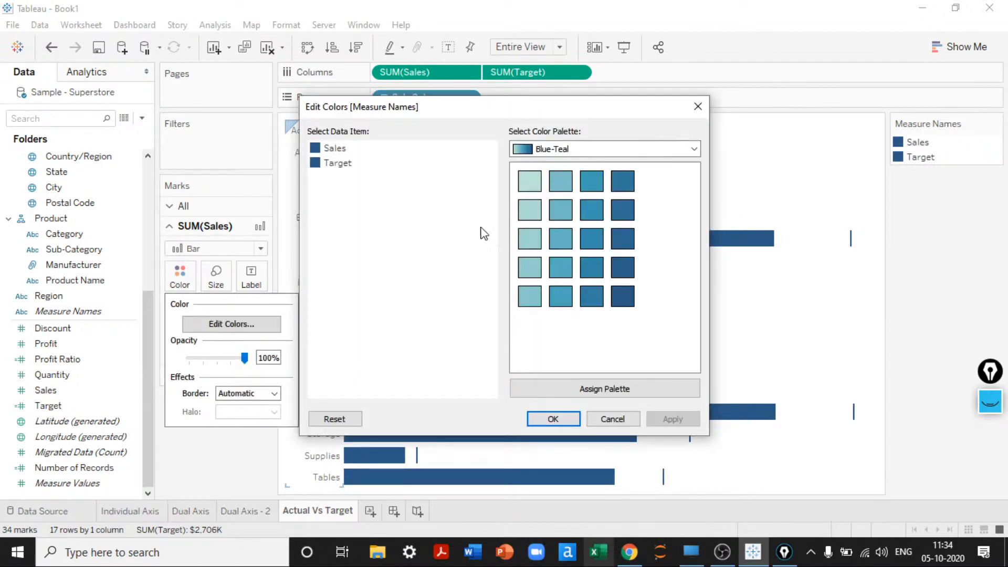
click(335, 149)
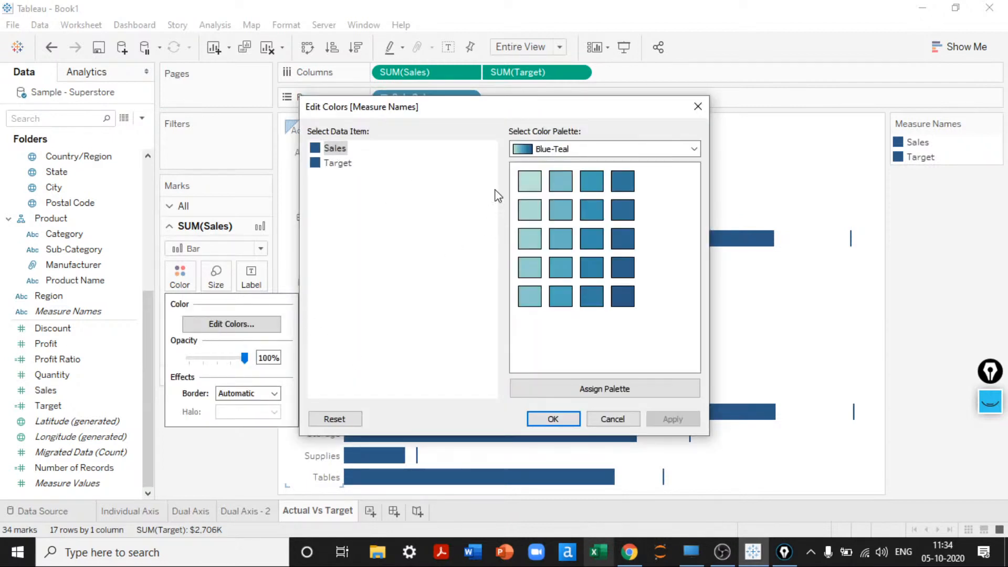
click(529, 182)
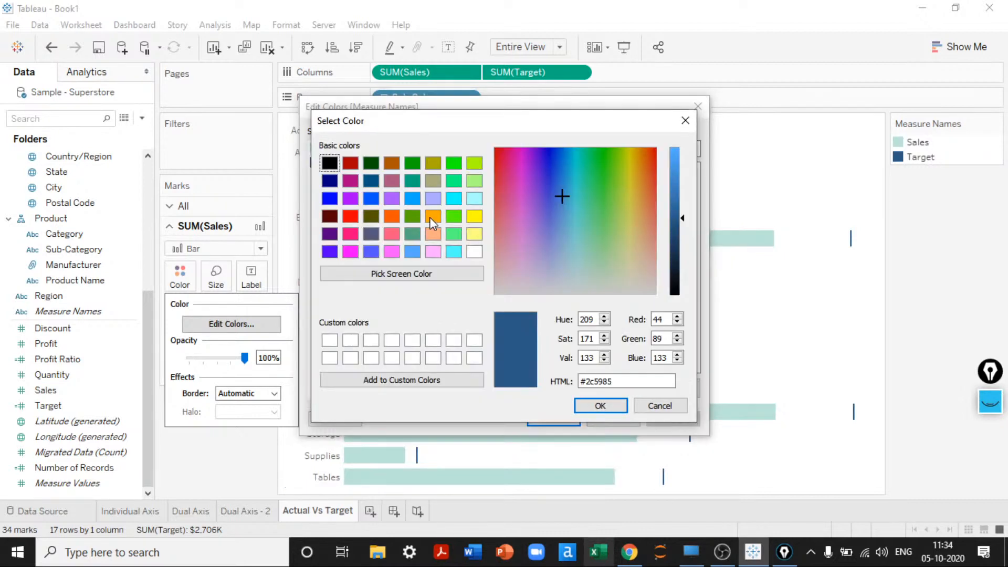
click(431, 218)
click(598, 405)
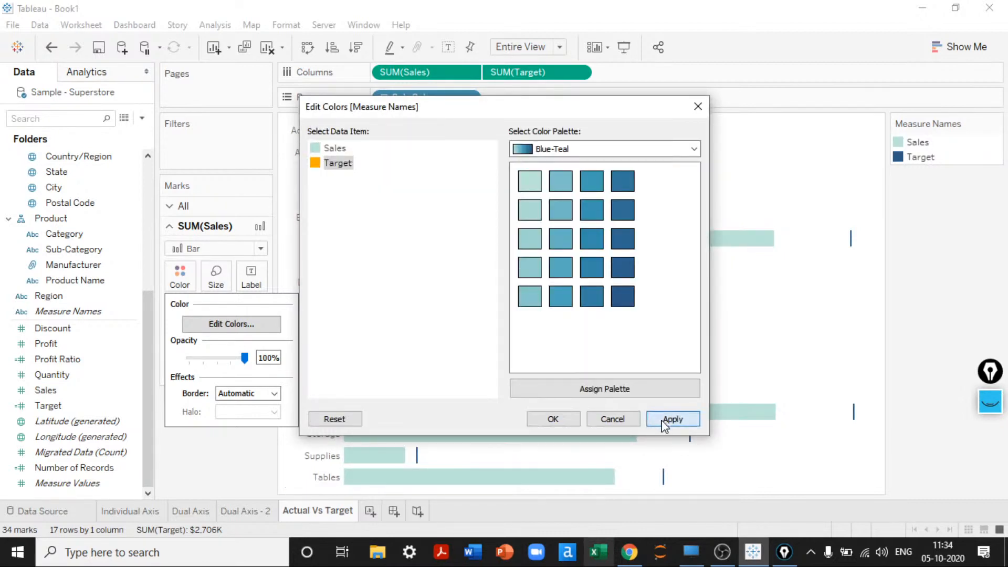
click(665, 423)
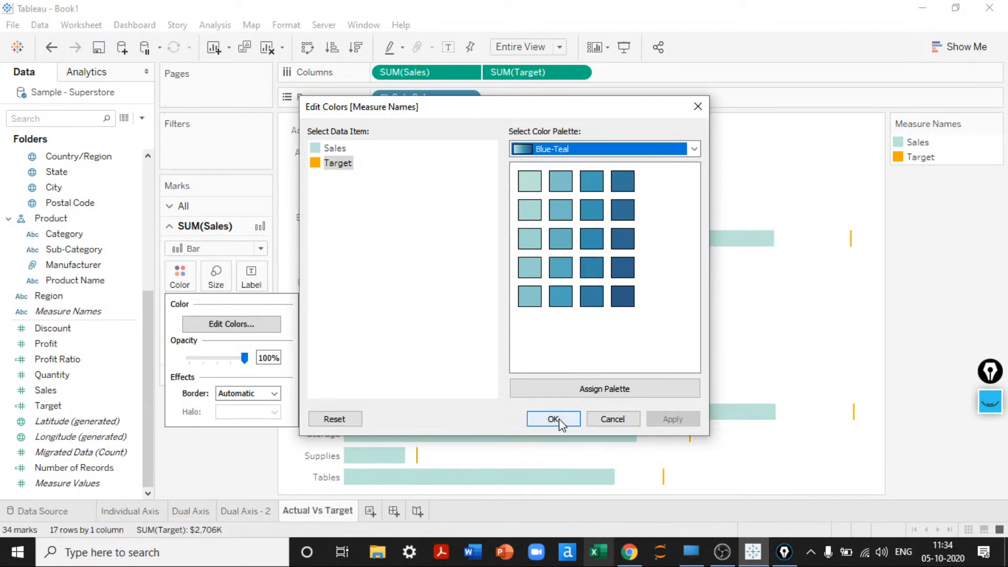
click(553, 418)
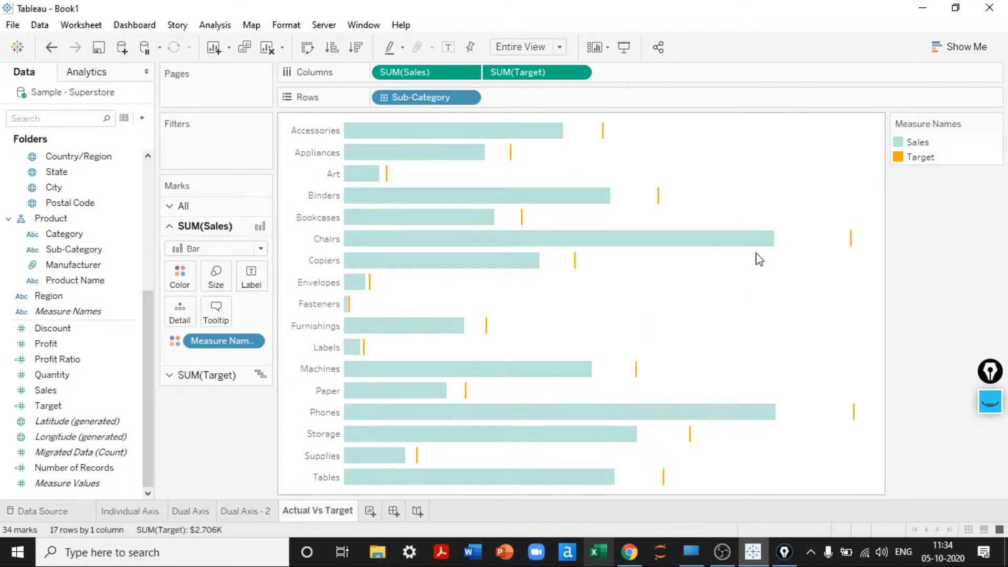
Label the Sales bars with the Sales measure and set the label font to 7 pt bold
mouse_move(753, 247)
mouse_move(408, 195)
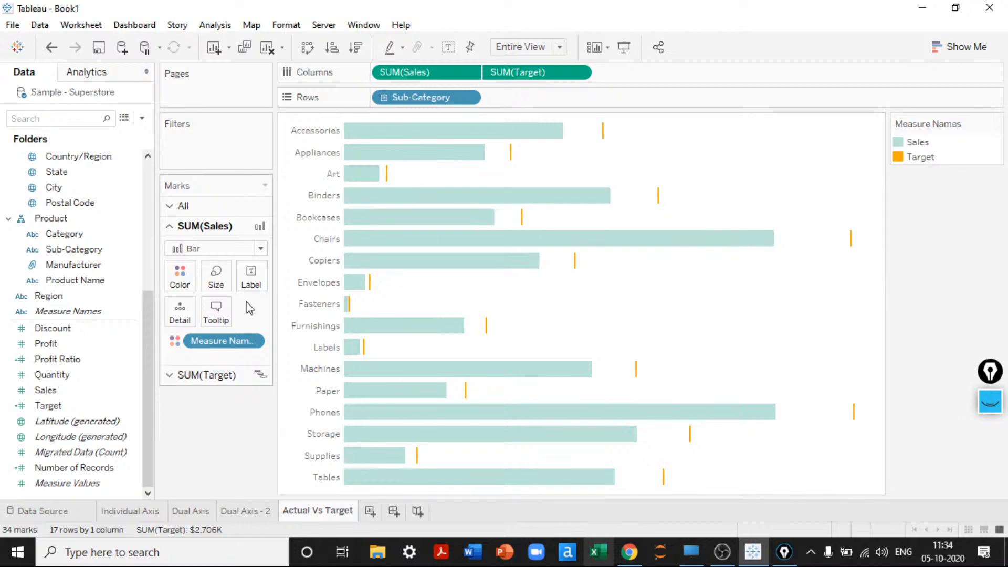
drag(45, 390, 244, 284)
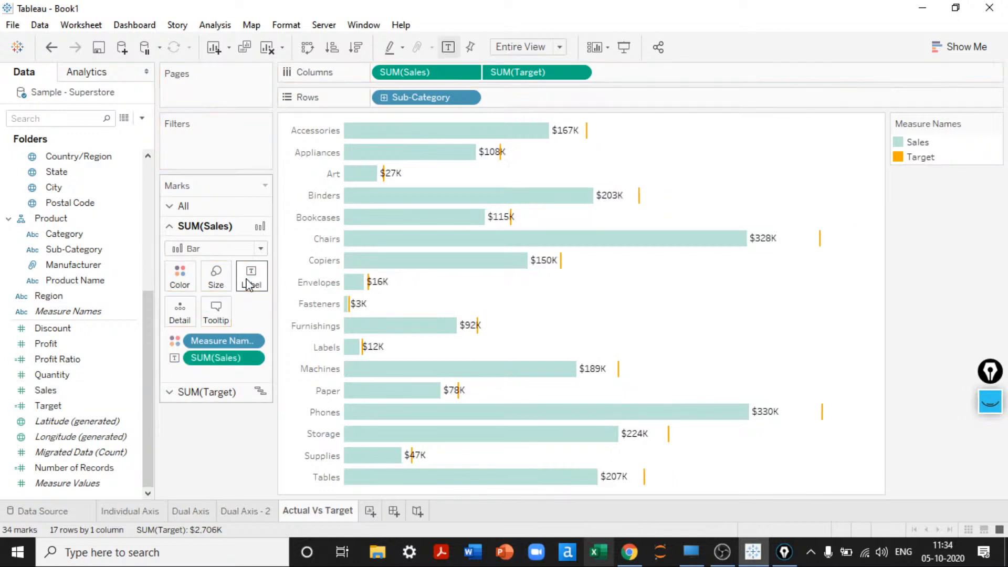
click(250, 280)
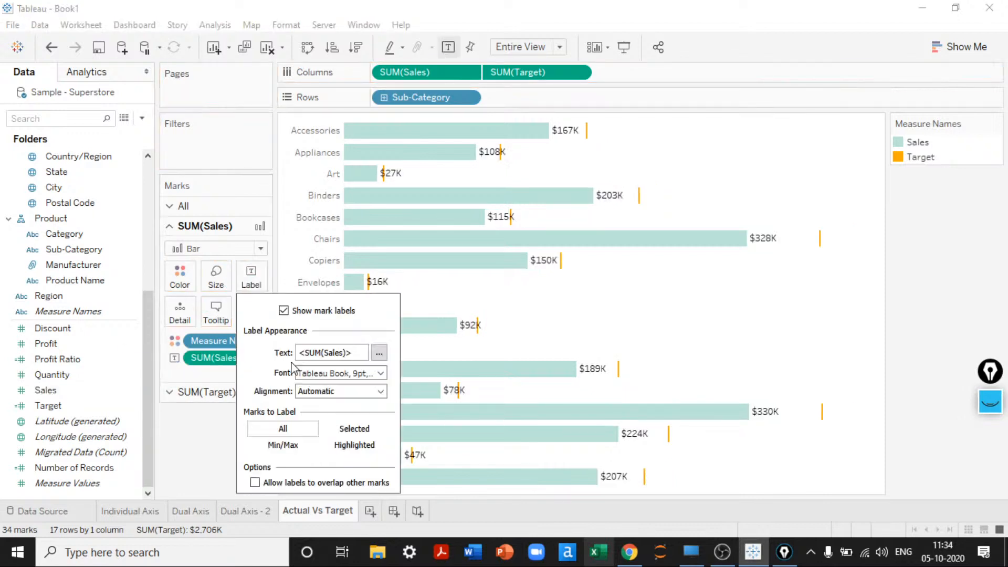
click(340, 373)
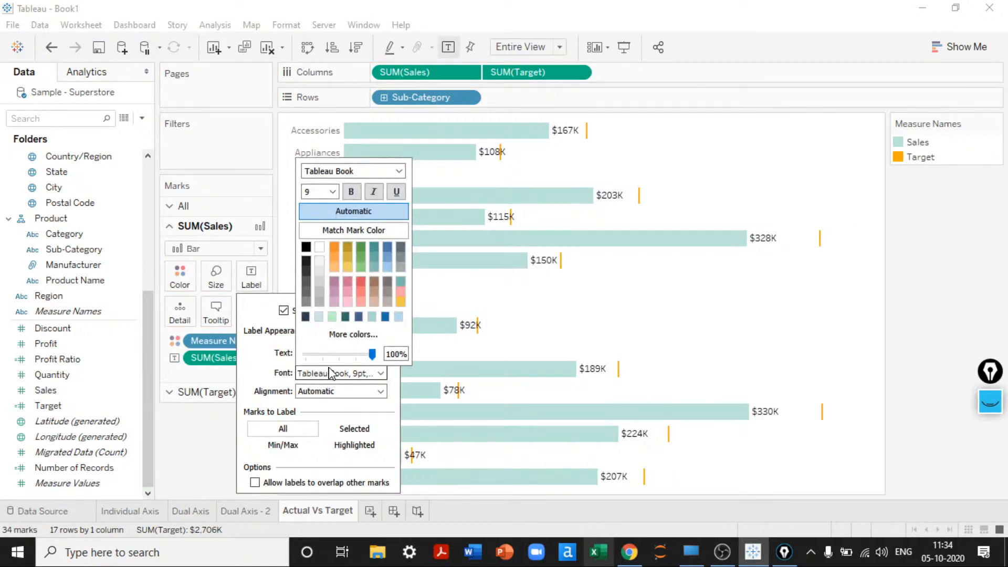
double_click(318, 192)
text(7)
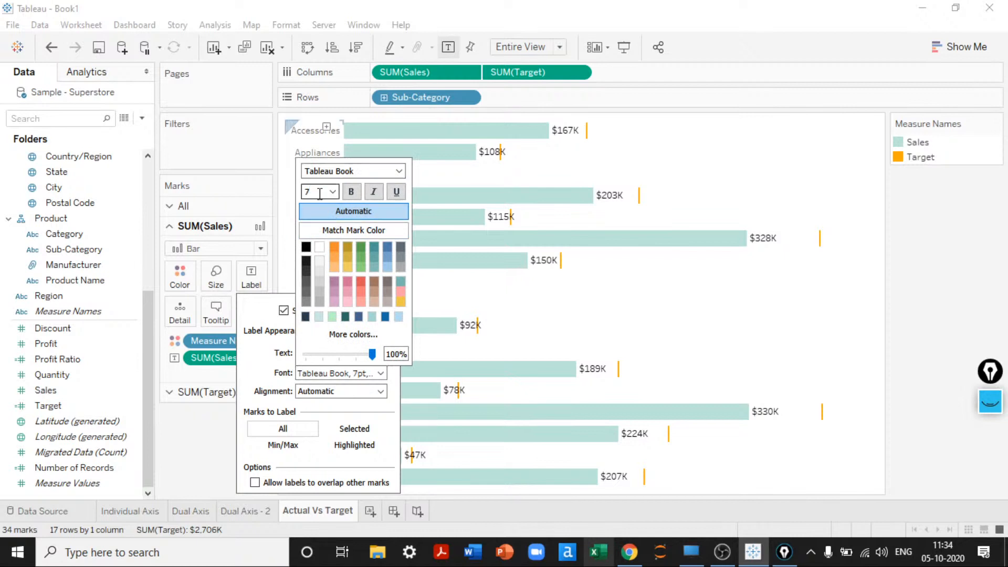
click(352, 193)
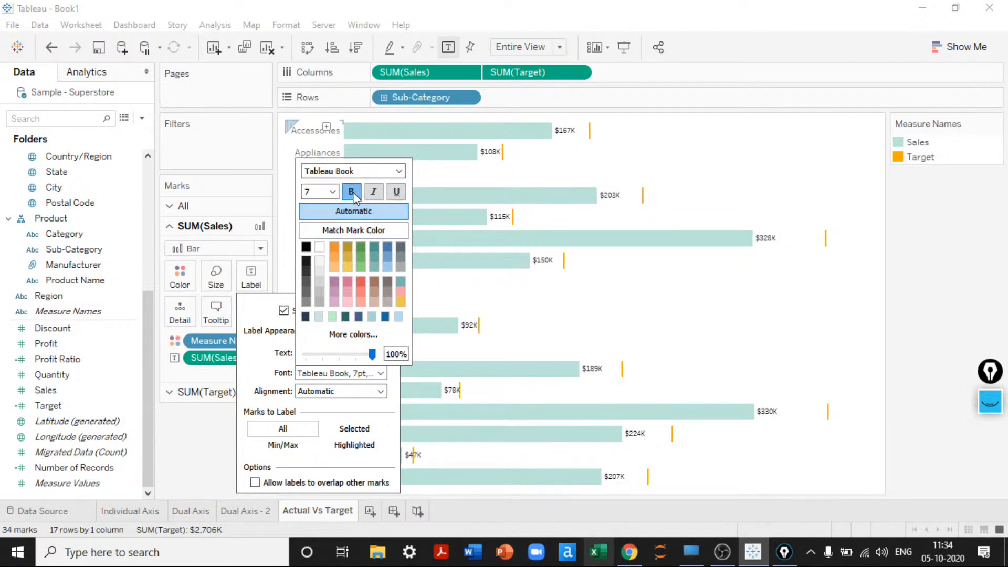
click(262, 317)
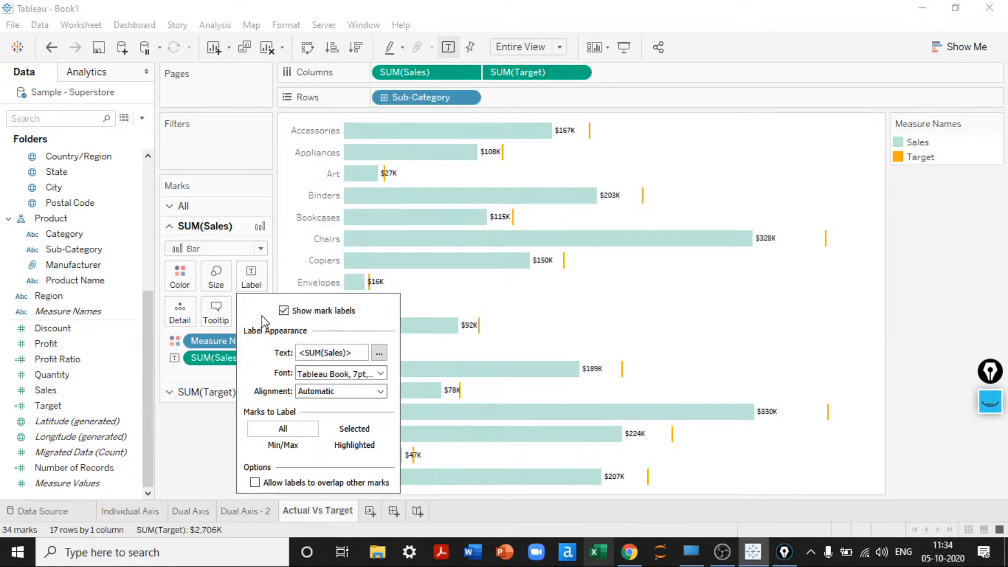
Align the Sales bar labels left horizontally and middle vertically
click(334, 392)
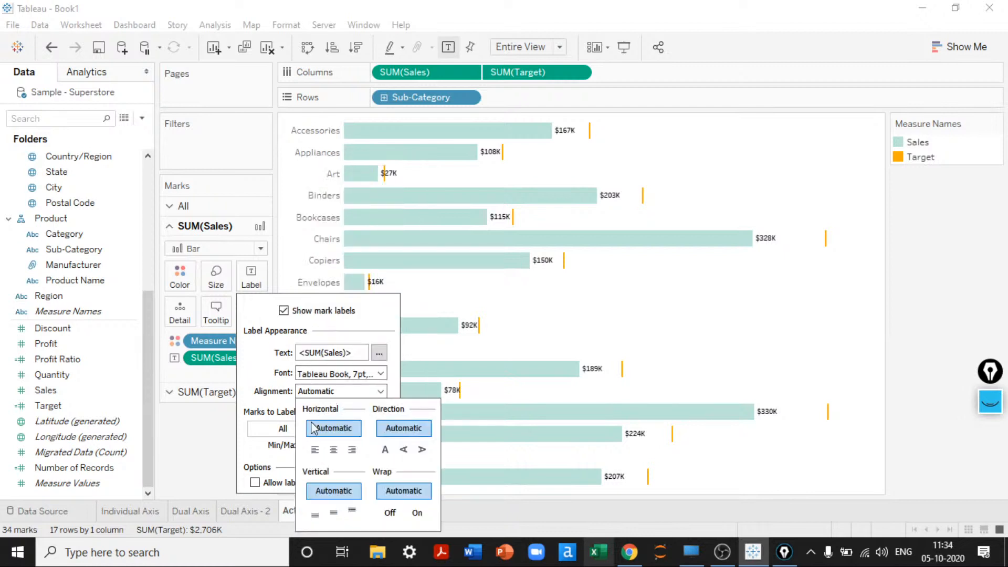
click(314, 450)
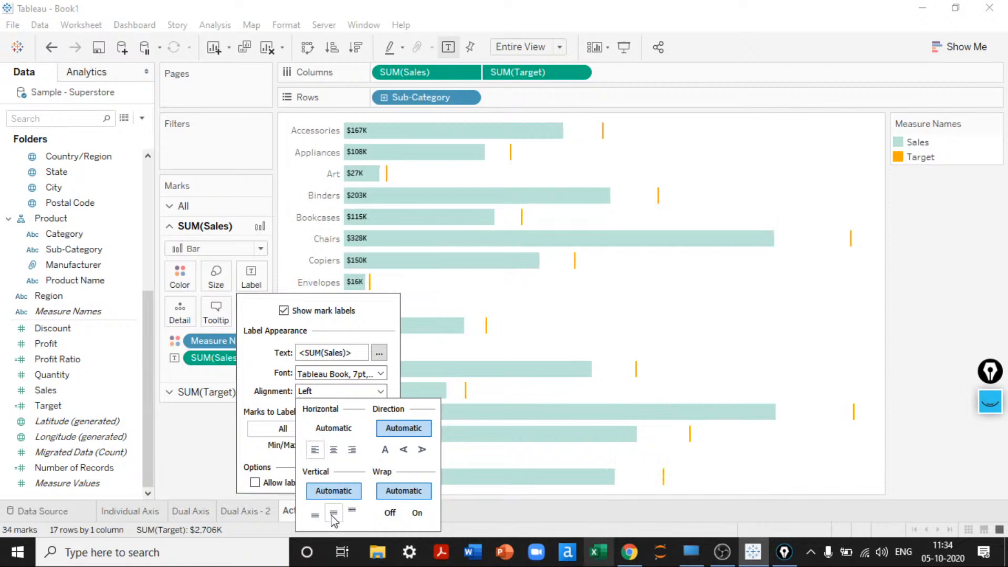
click(333, 513)
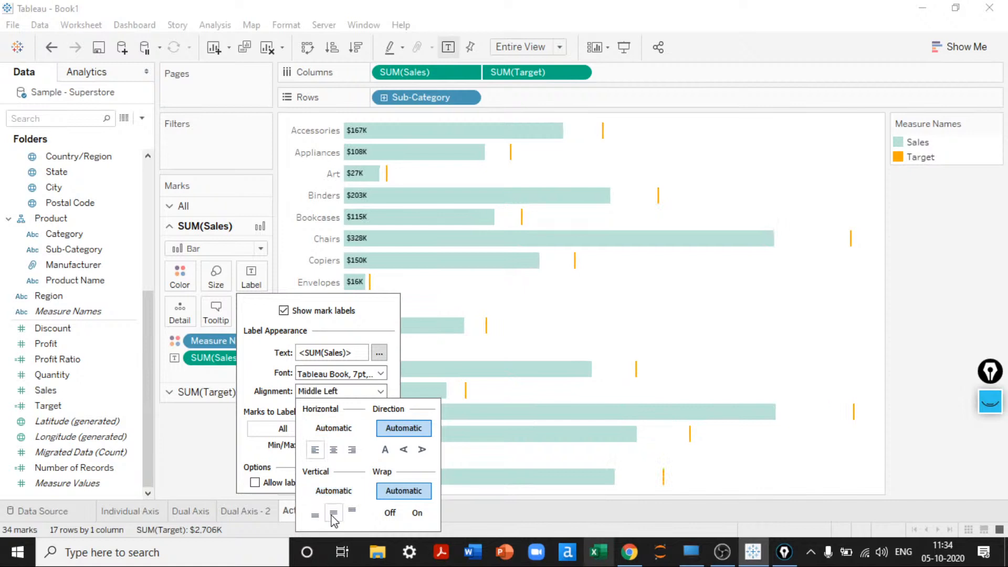
click(264, 378)
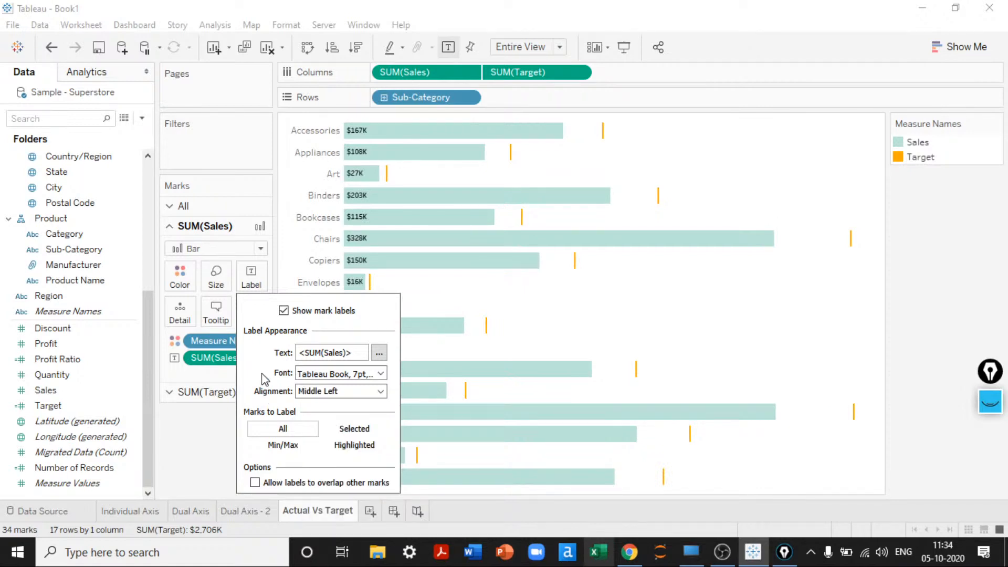
Label the Target Gantt marks with the Target measure and set the label font to 7 pt bold
click(189, 395)
click(189, 392)
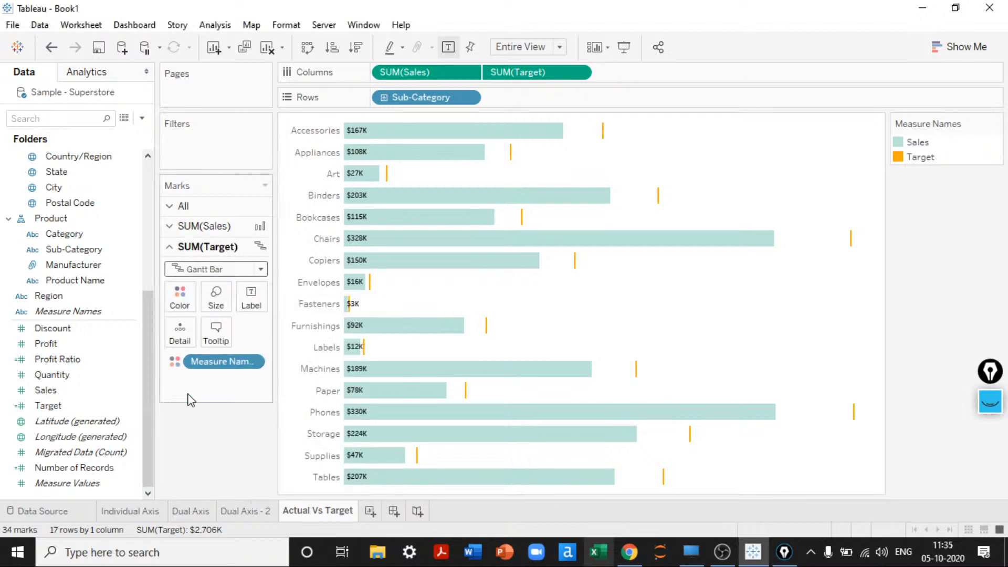
drag(50, 405, 247, 304)
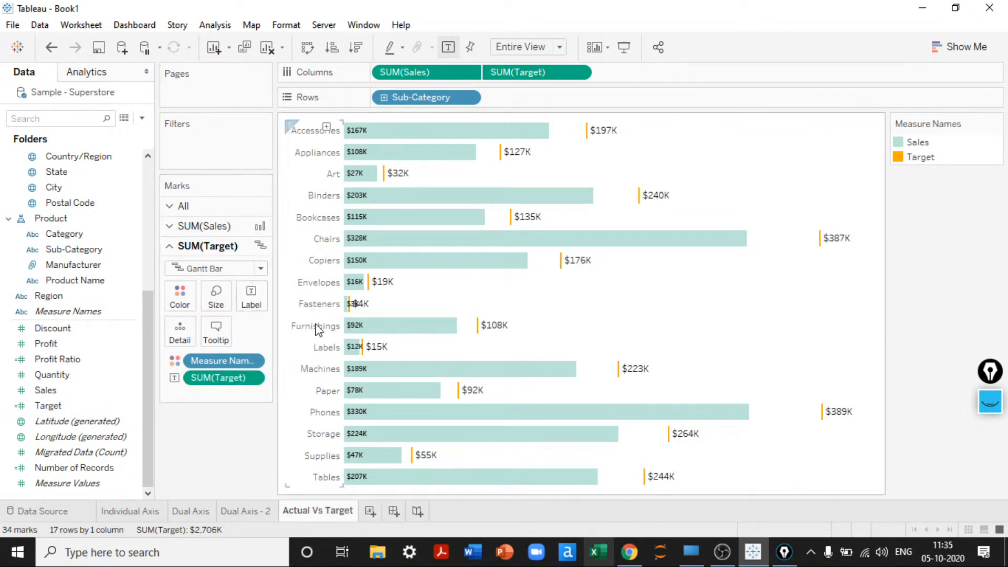
click(254, 297)
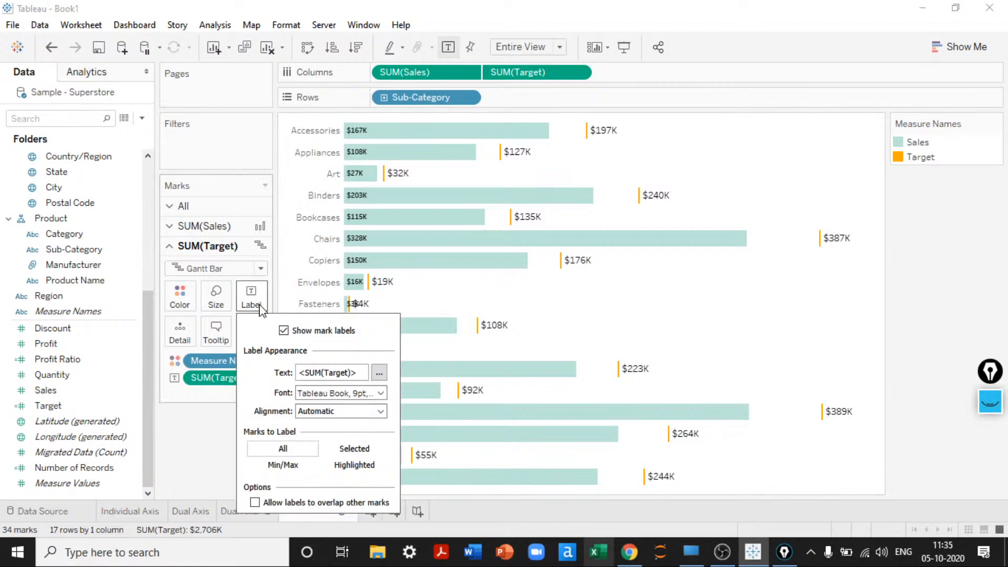
click(367, 393)
click(323, 214)
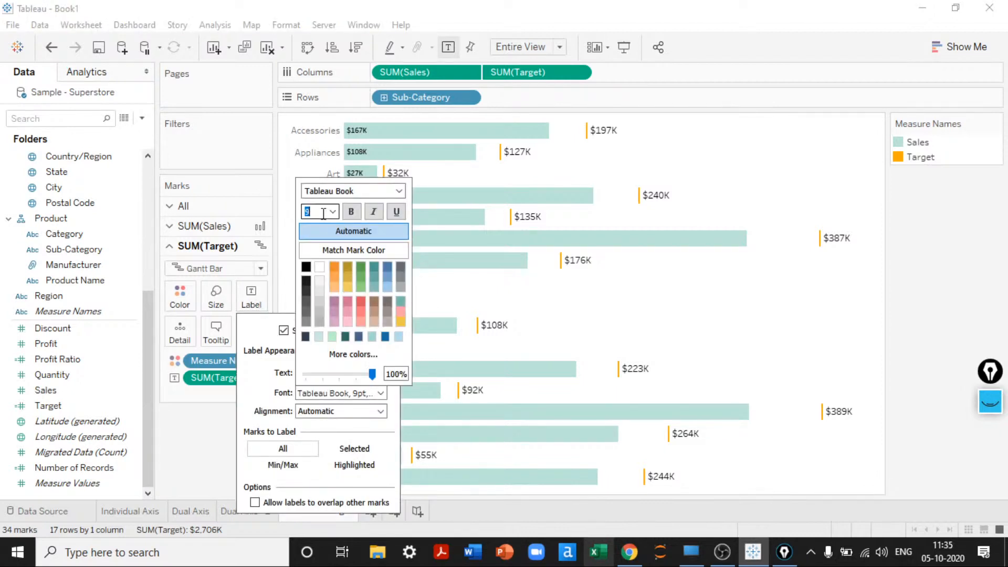
text(7)
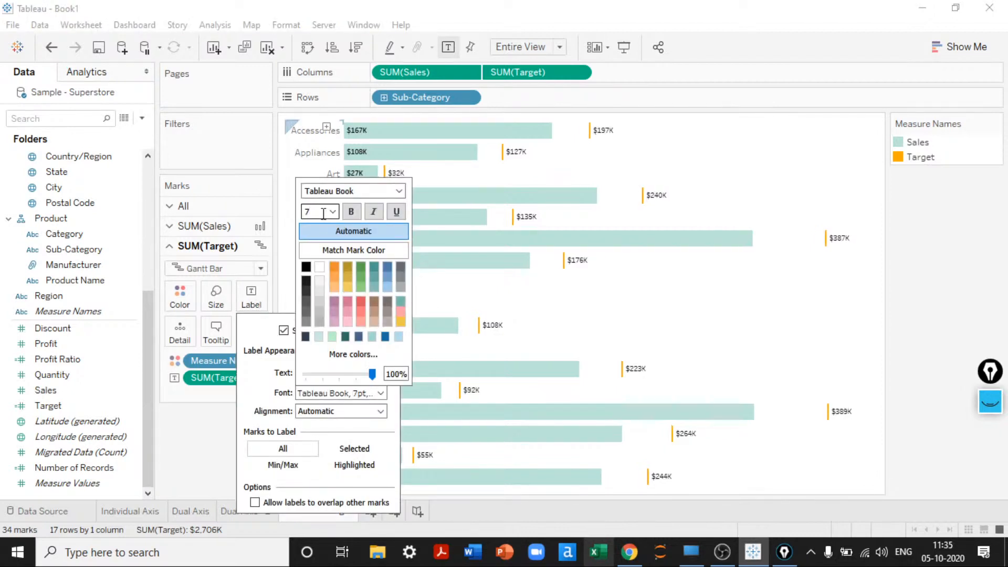
click(350, 214)
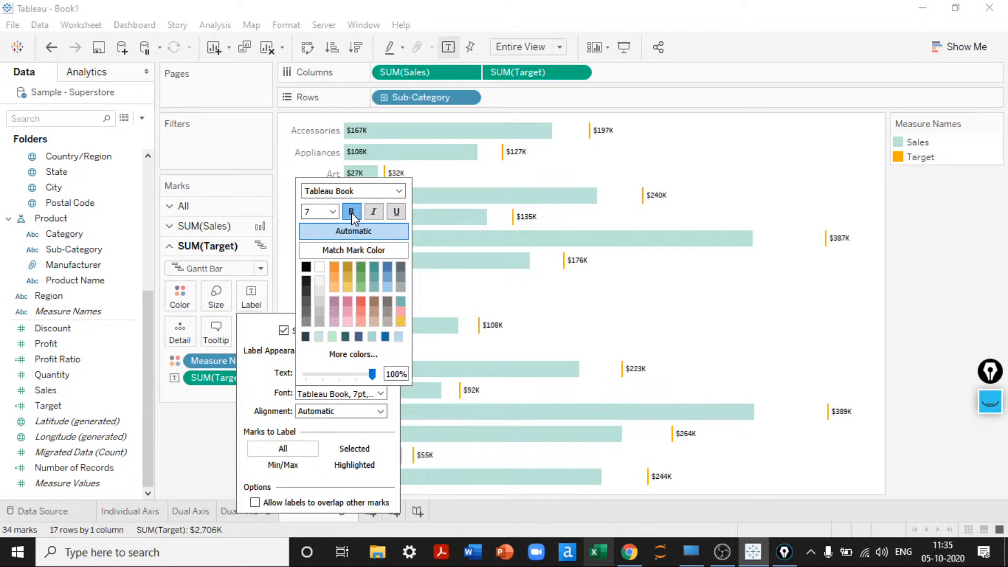
click(200, 469)
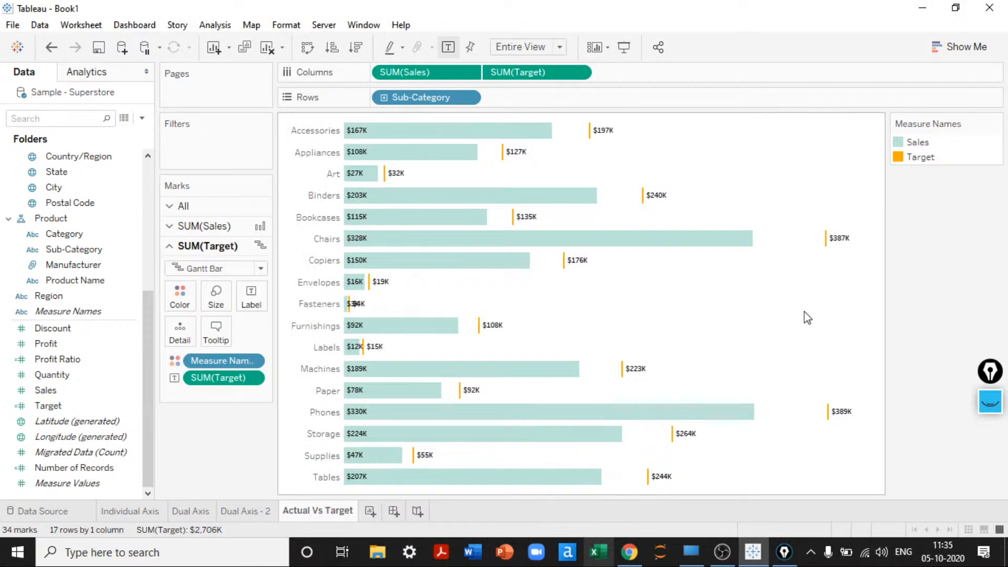
Examine the Sales bars and Target marks of the finished chart in presentation mode, and return to the editing view
click(622, 49)
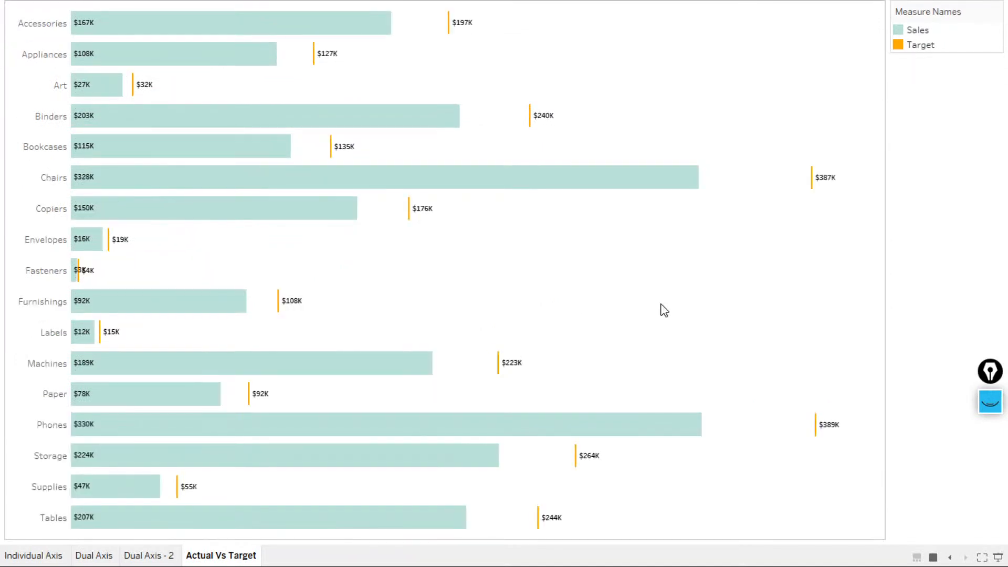
mouse_move(297, 192)
mouse_move(812, 186)
key(Escape)
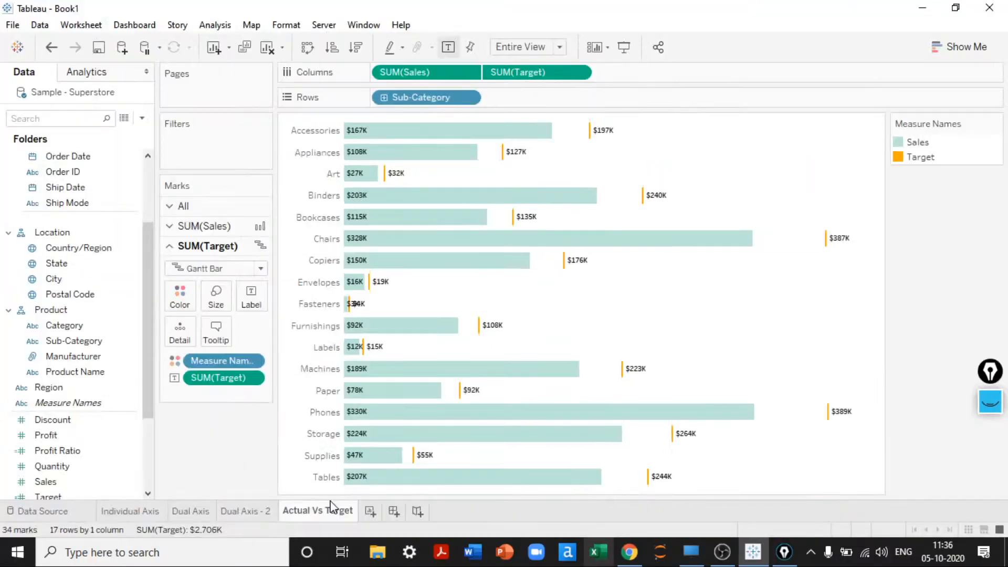
Duplicate the Actual Vs Target worksheet and rename the copy Achieved Vs Deficit
click(372, 512)
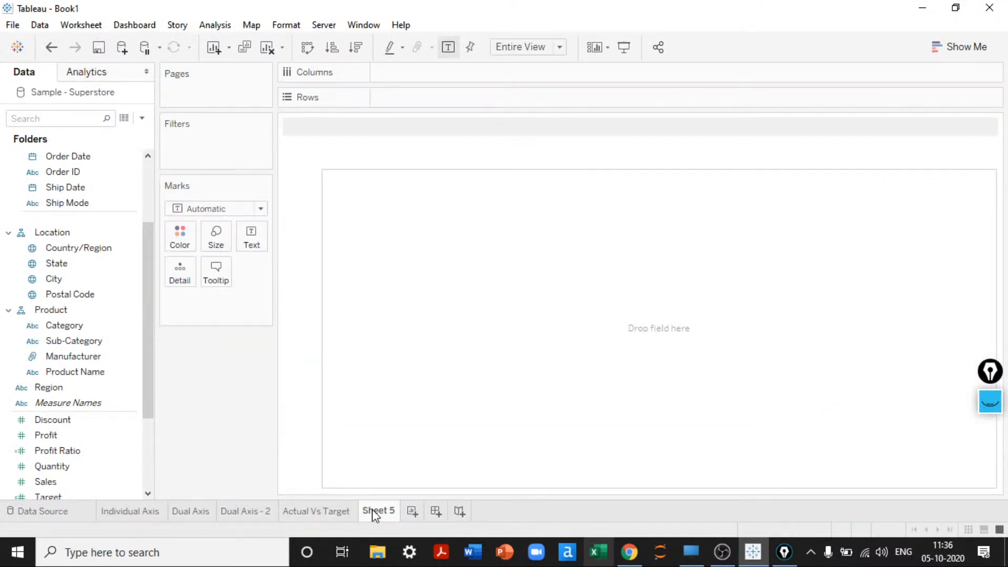
right_click(327, 513)
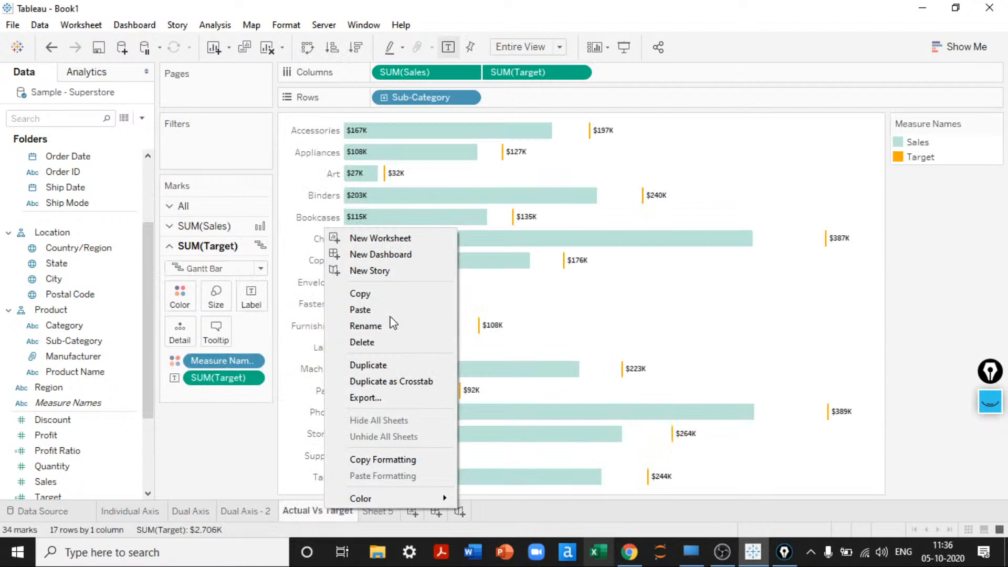
click(387, 509)
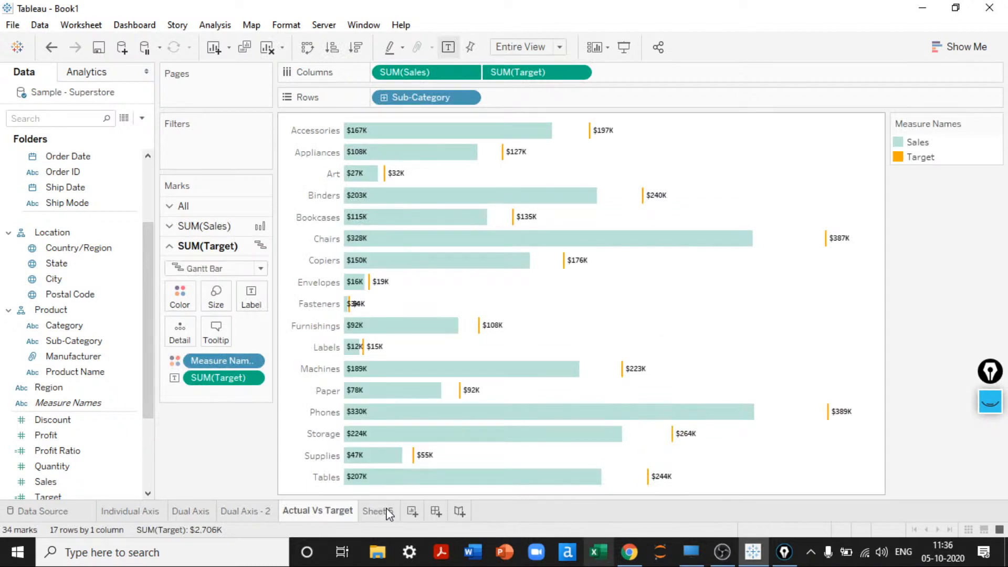
double_click(387, 509)
text(Ac)
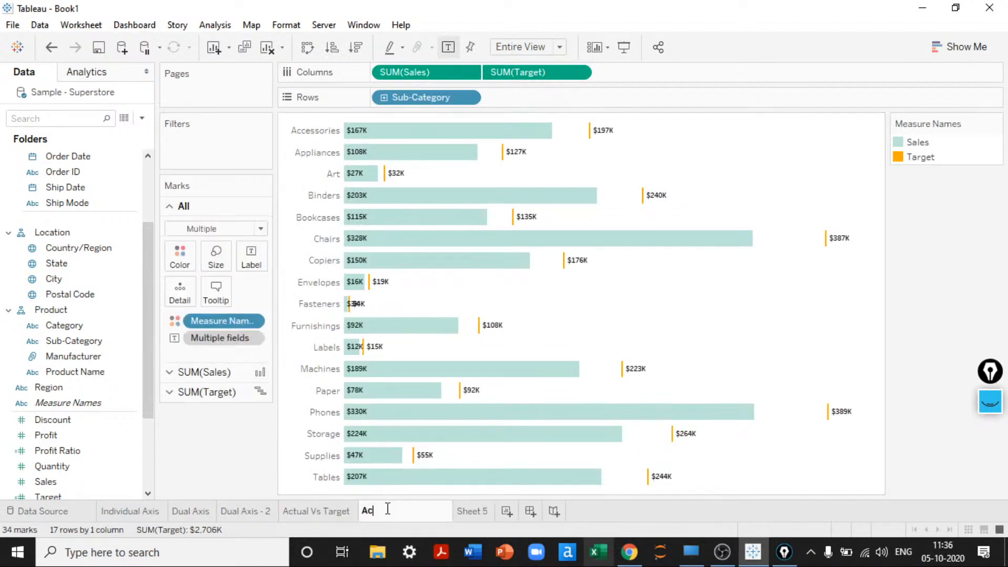
text(hieved Vs Deficiet)
key(Return)
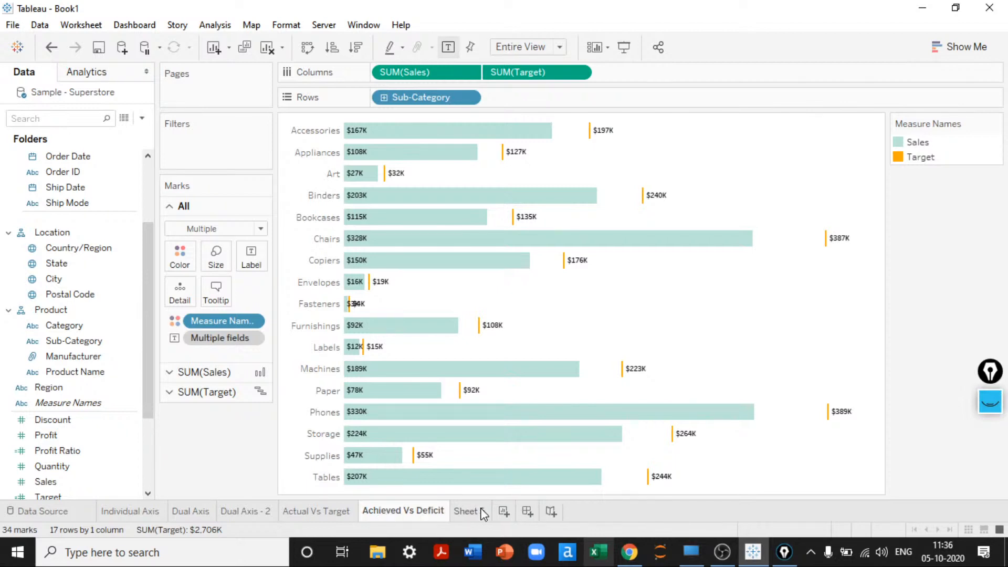
Delete the blank Sheet 5 and return to the Achieved Vs Deficit worksheet
click(483, 513)
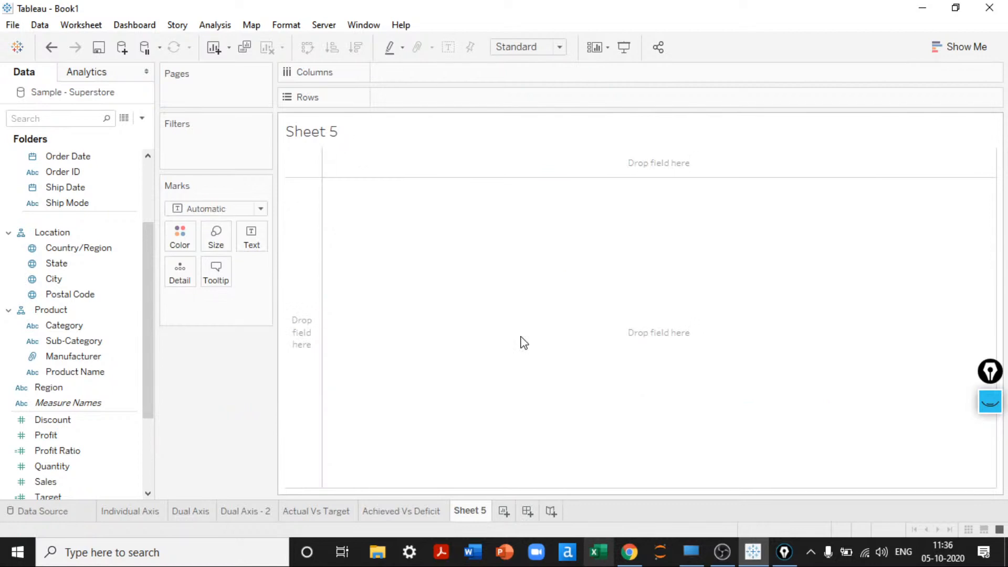
click(401, 512)
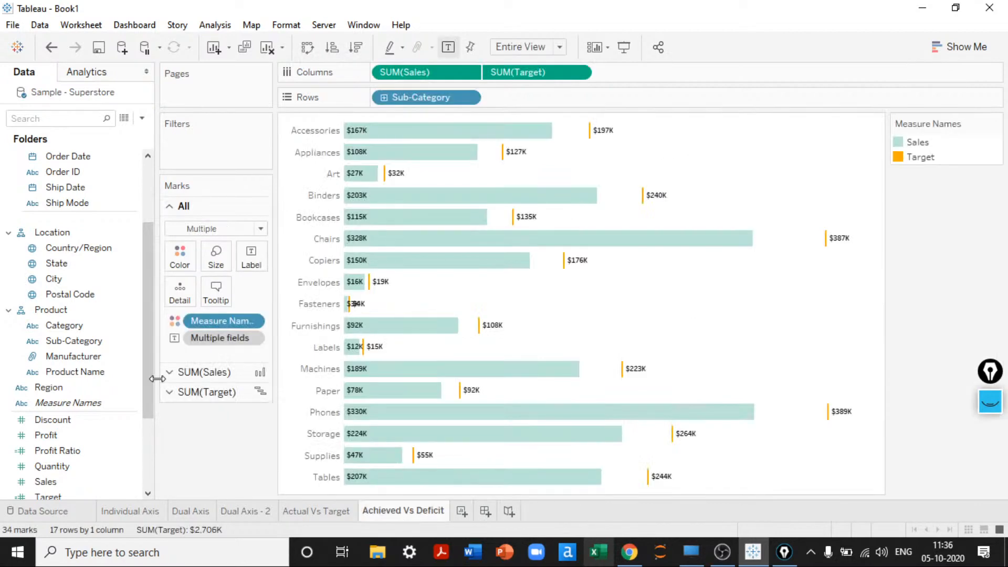
Create a calculated field named Deficit with the formula [Sales] - [Target]
drag(157, 378, 156, 379)
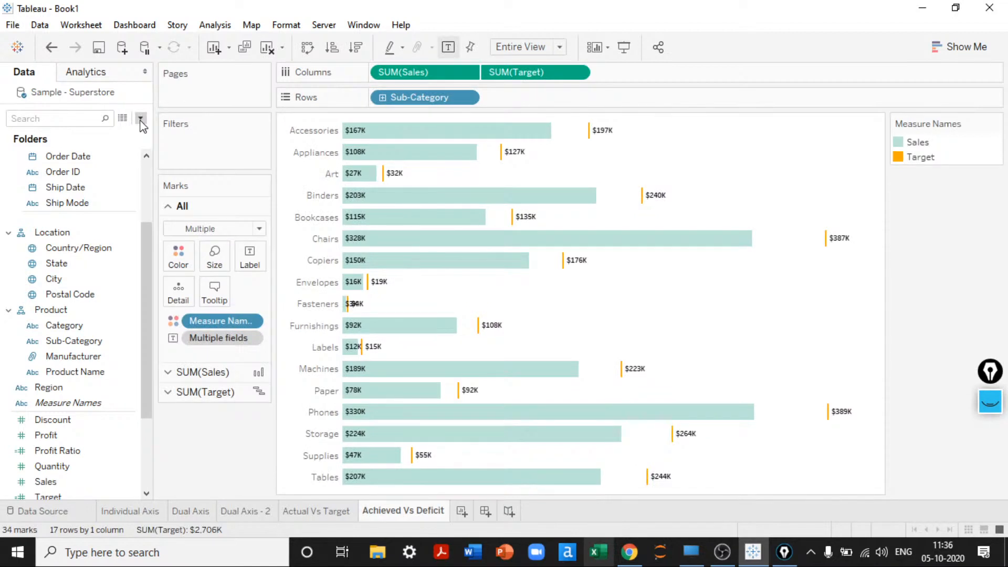
click(140, 121)
click(181, 135)
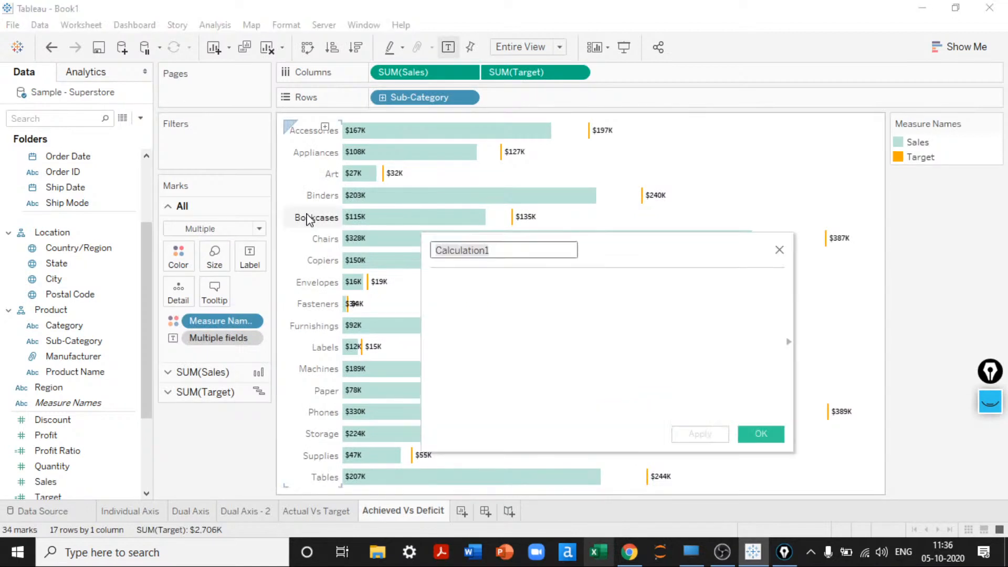
text(Deficit)
key(Tab)
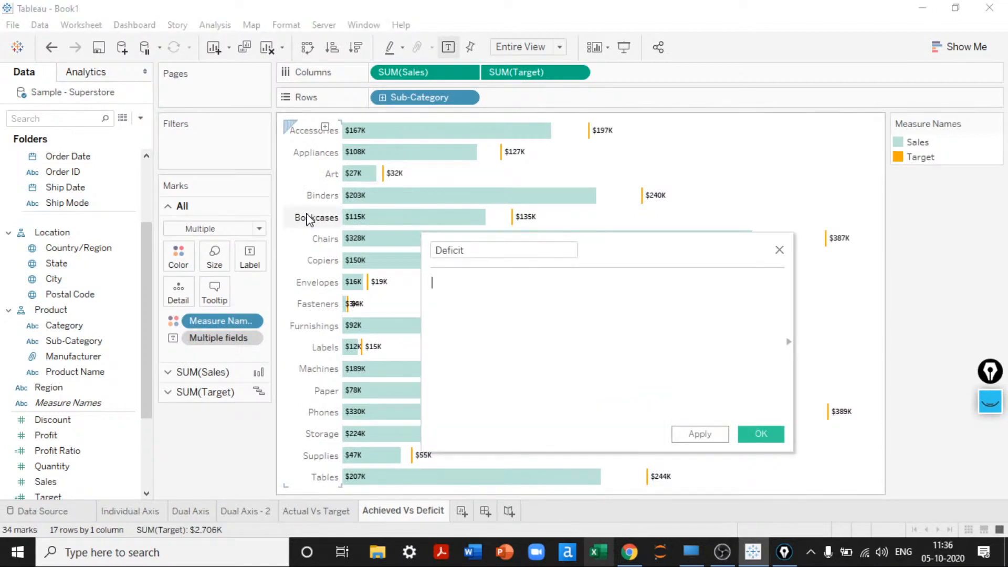
text(sa)
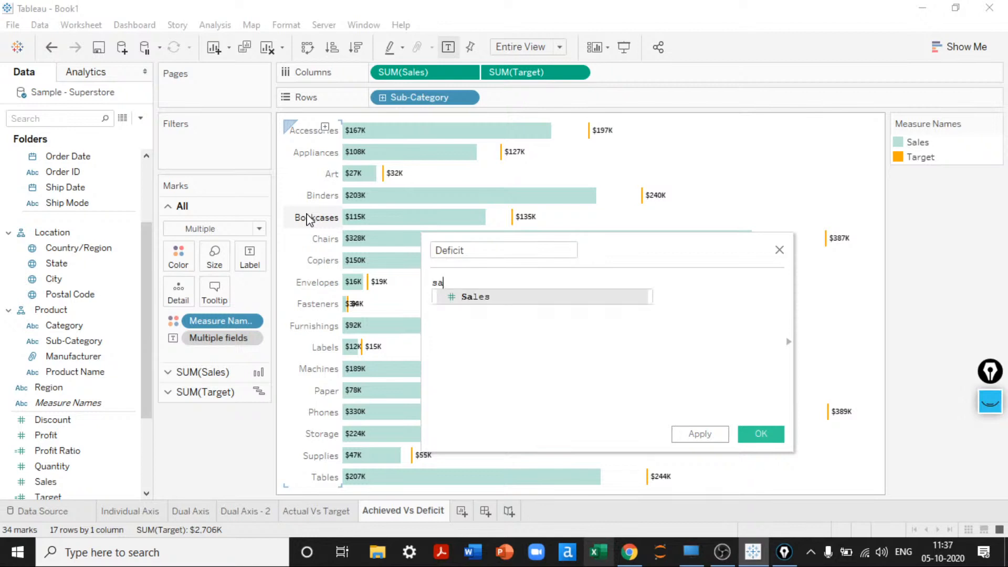
key(Return)
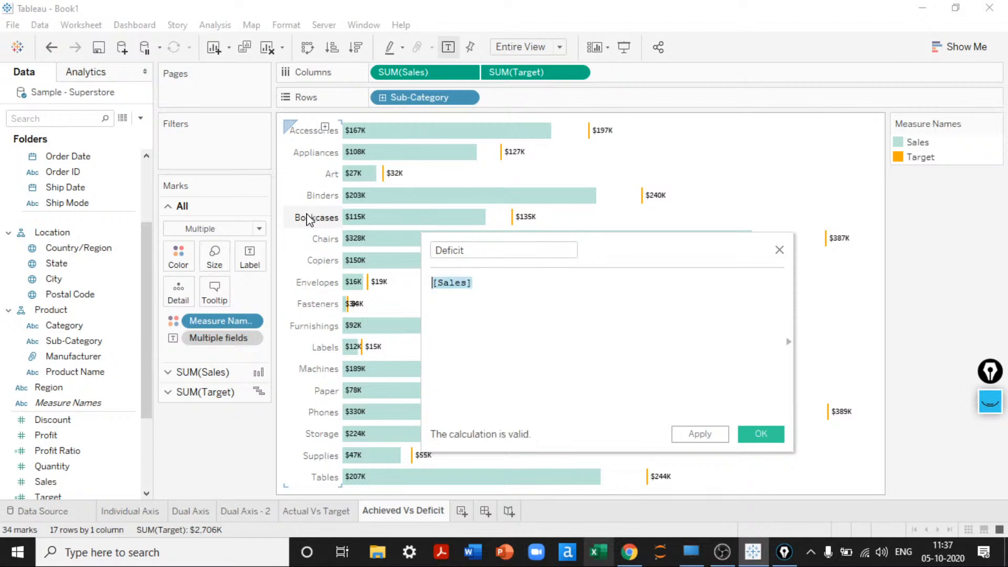
text(SUM(sa))
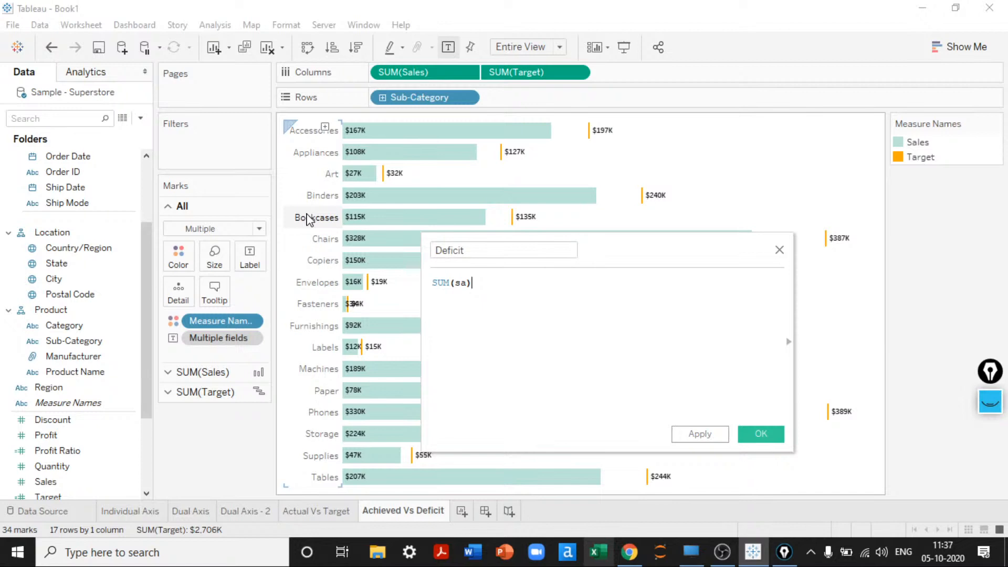
key(ctrl+z)
text(- tar)
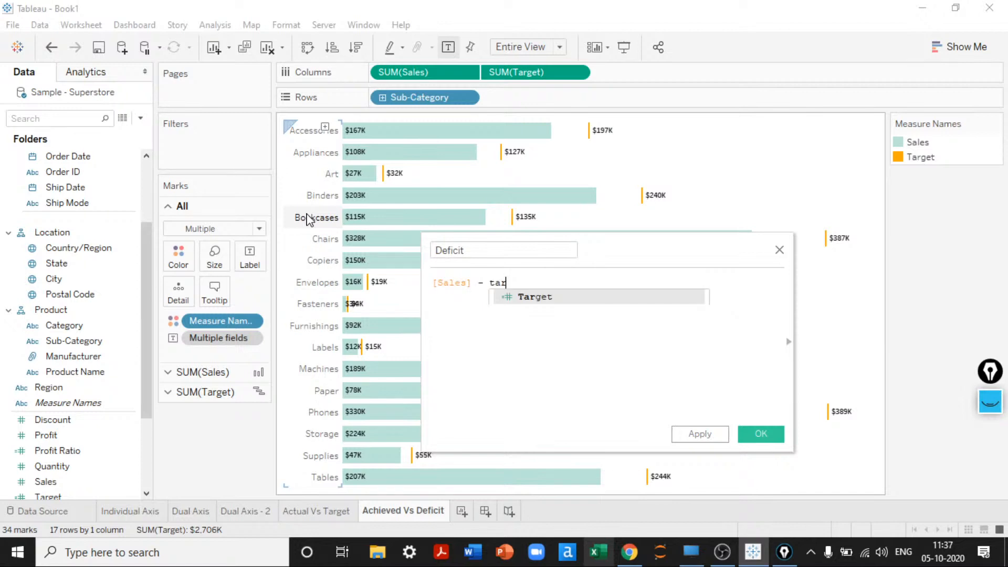
key(Return)
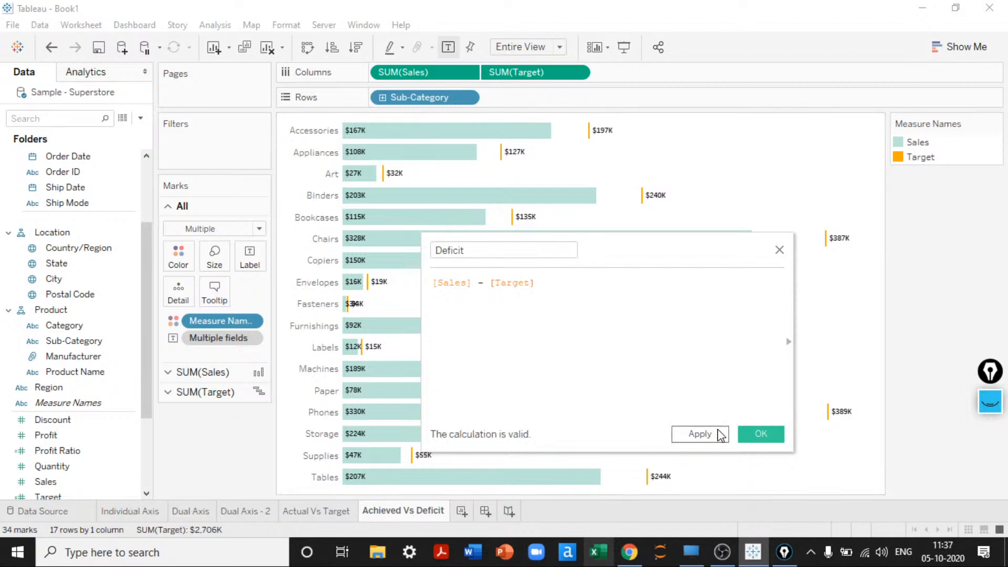
click(761, 433)
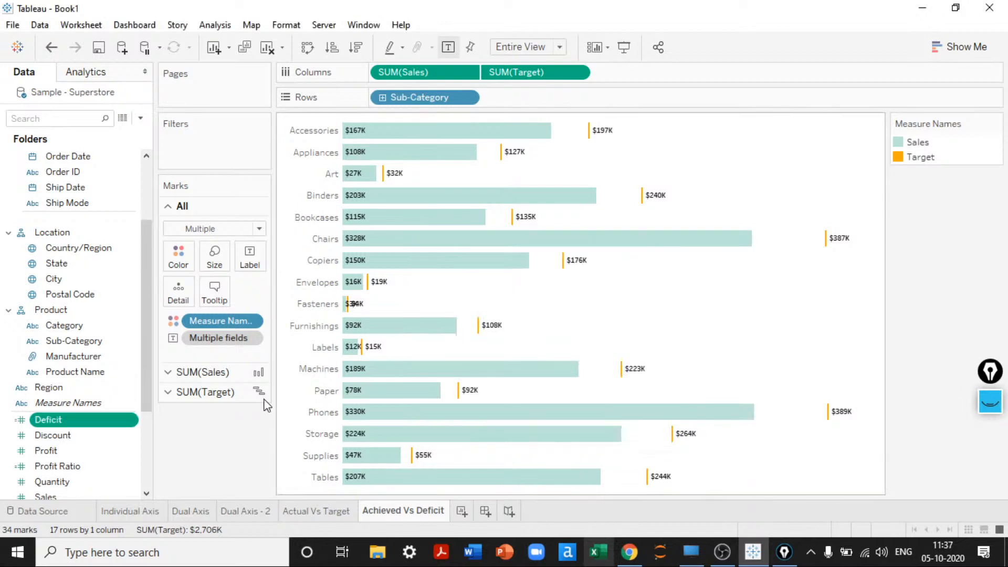
Label the Target Gantt marks with Deficit and replace SUM(Target) on Columns with the Deficit measure
click(203, 372)
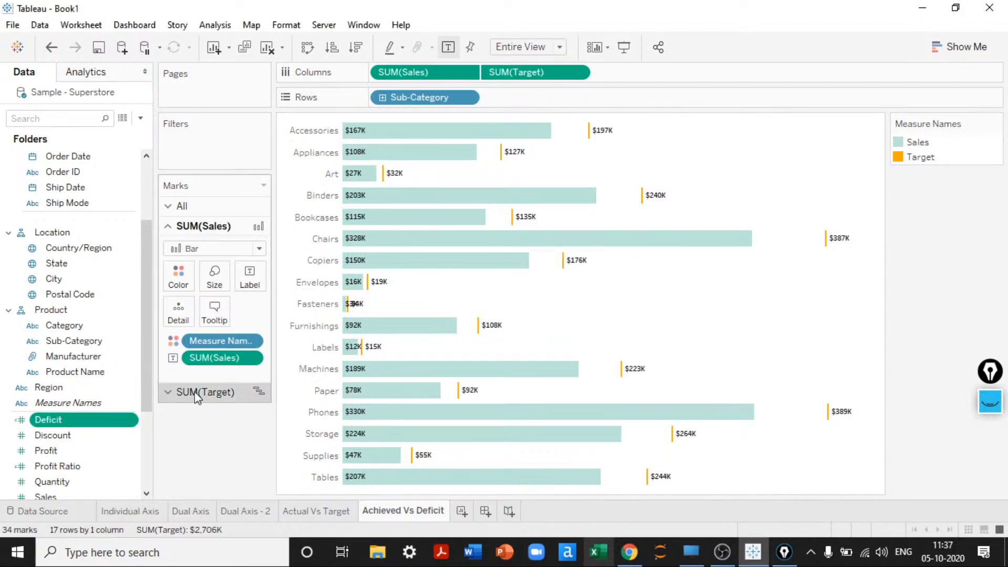
click(195, 392)
drag(48, 420, 219, 383)
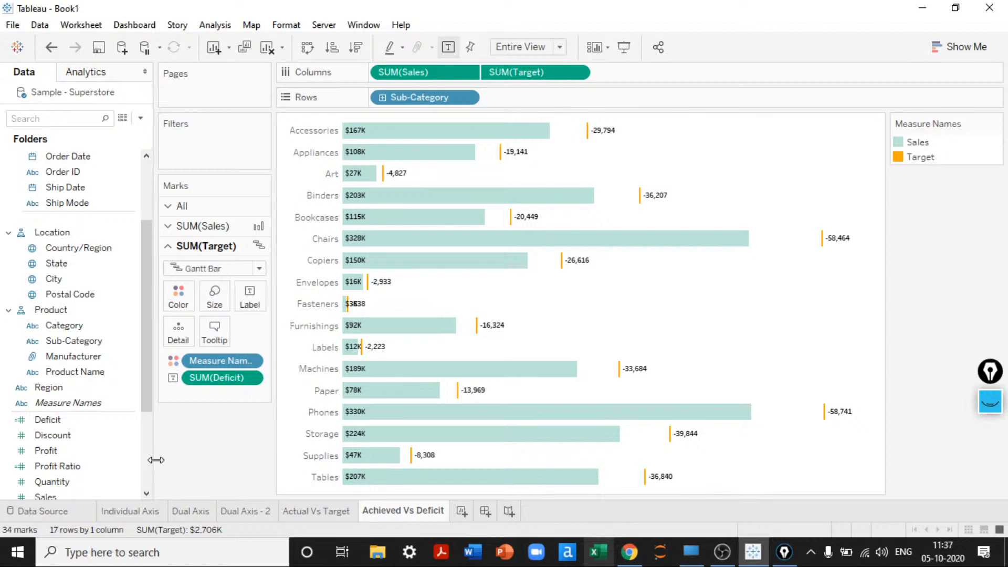
drag(48, 420, 527, 72)
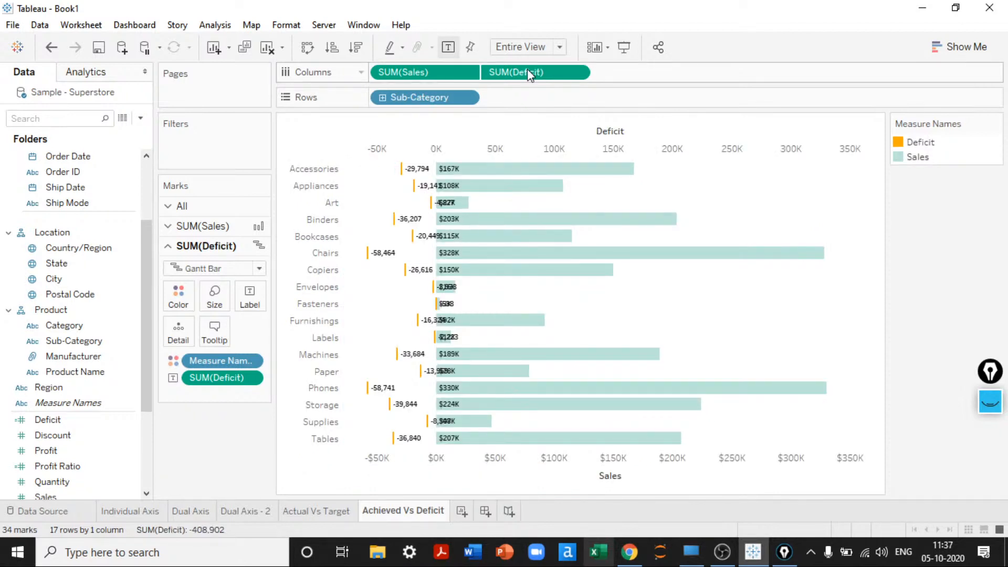
Edit the Deficit calculated field to return the absolute difference, ABS([Sales] - [Target])
scroll(63, 399, down, 1)
right_click(56, 376)
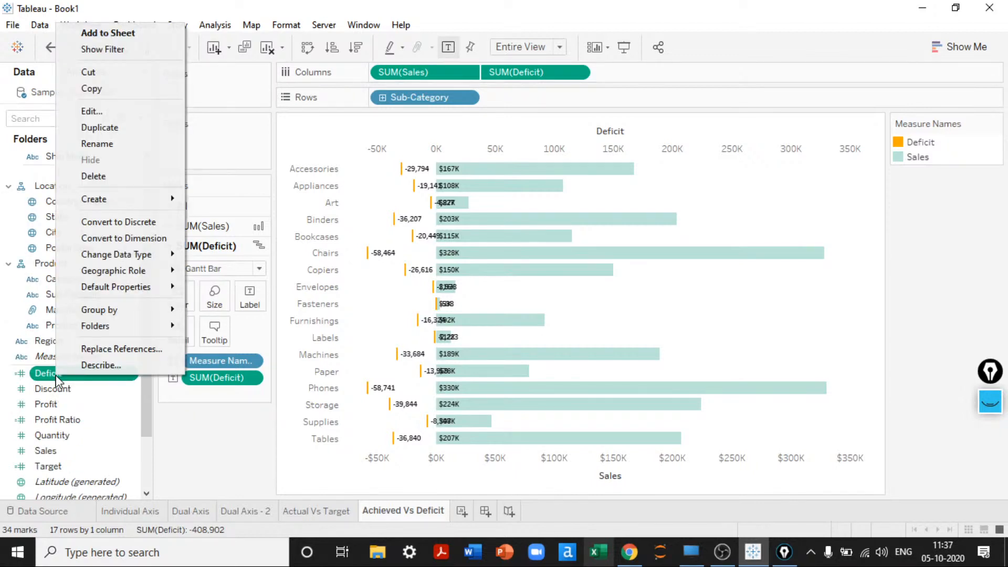
click(91, 110)
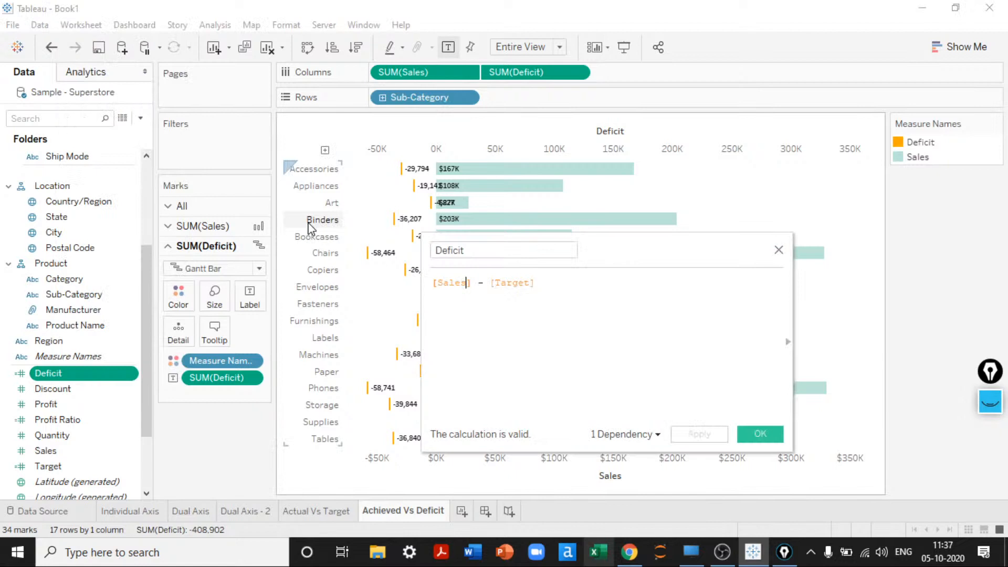
key(ctrl+a)
text(abs)
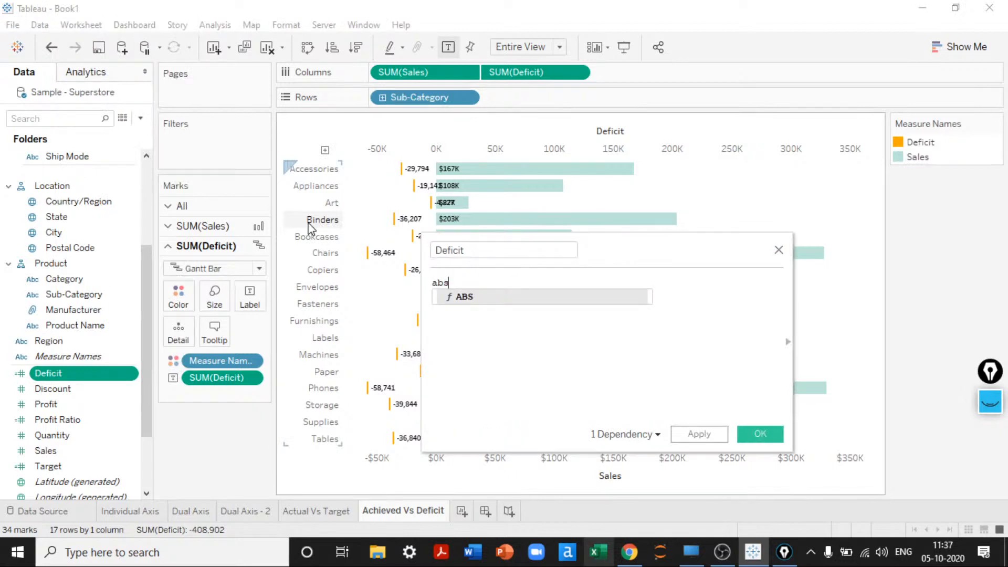
key(Return)
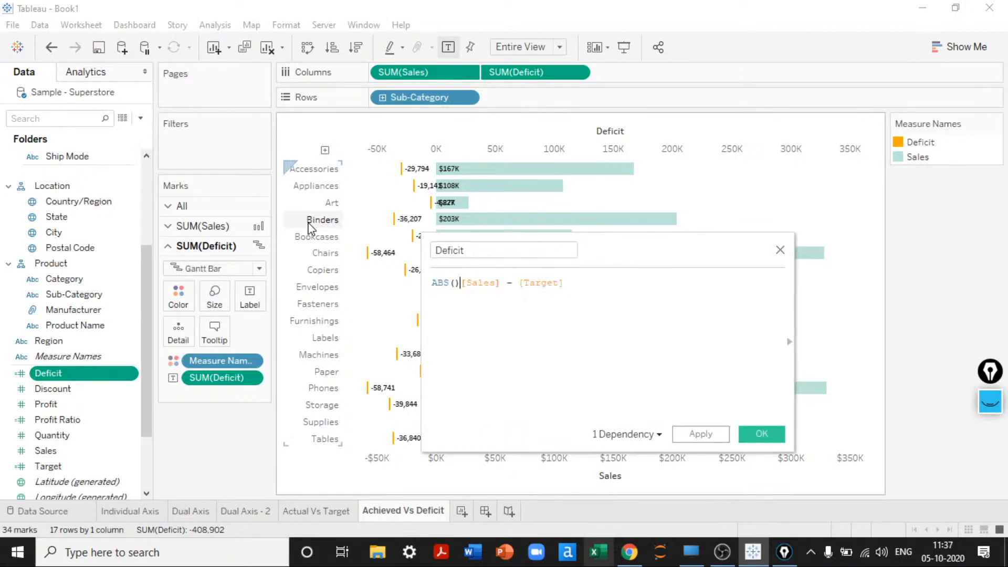
key(BackSpace)
key(End)
text())
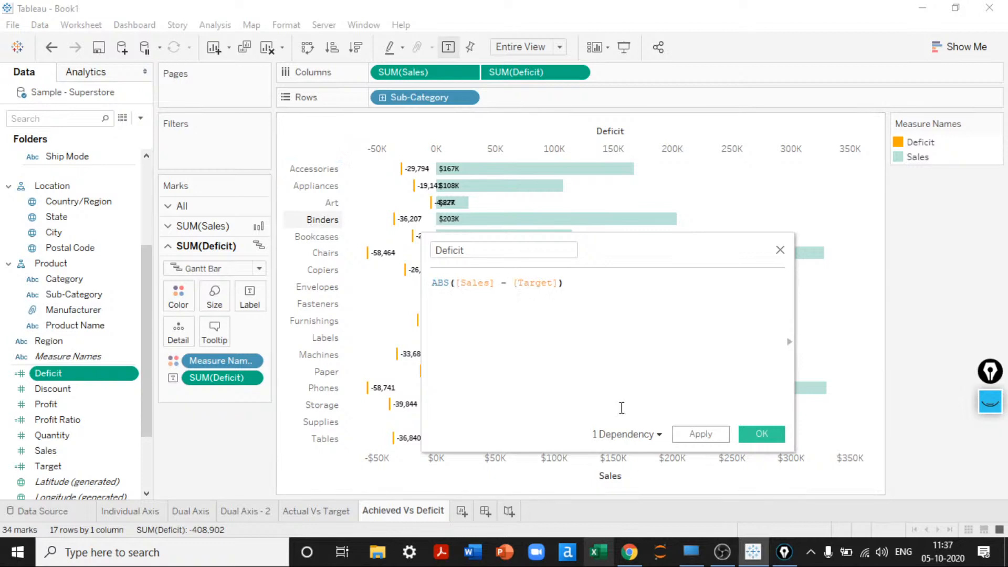
click(759, 436)
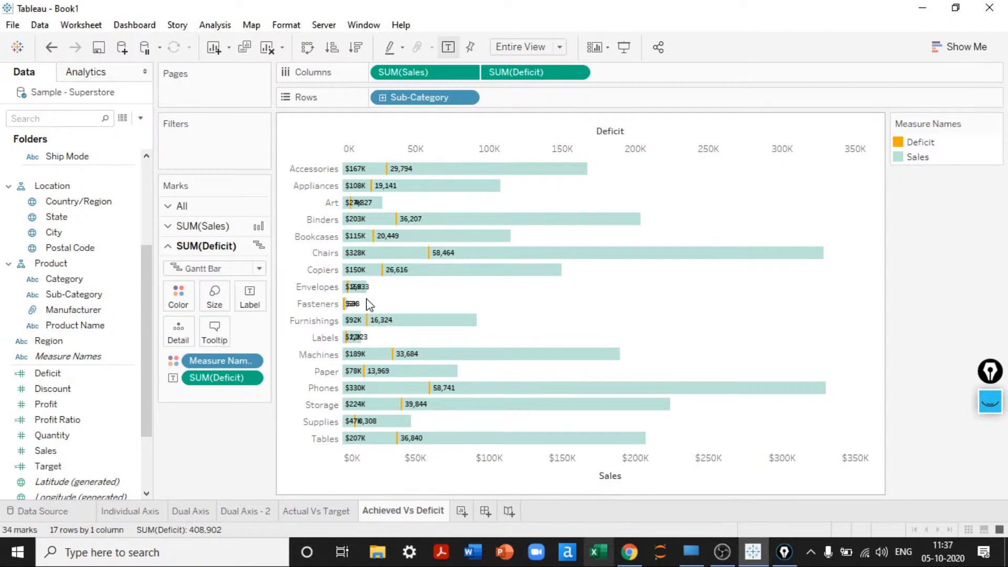
Turn off synchronization of the Deficit axis with the Sales axis, and turn it back on
mouse_move(467, 327)
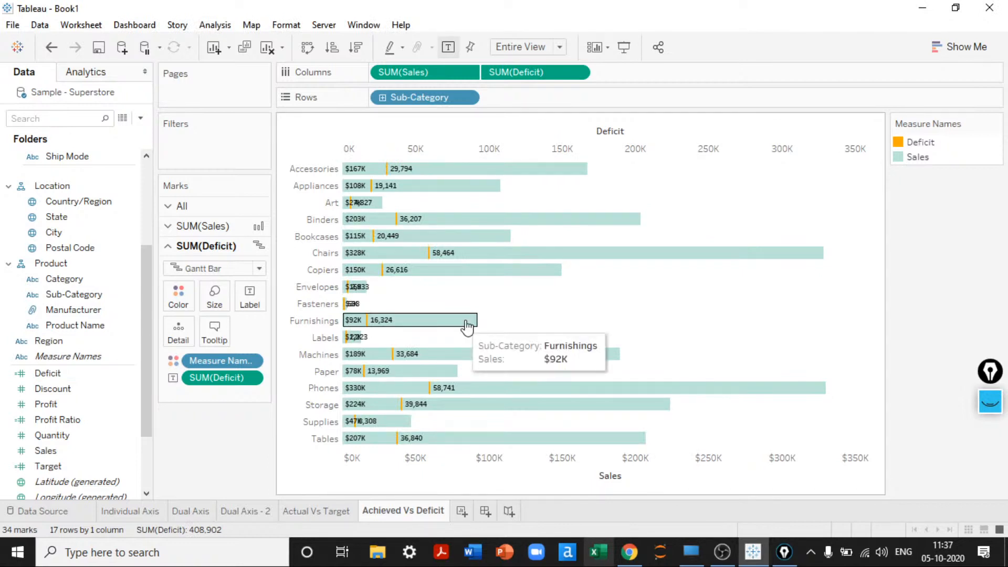
right_click(604, 132)
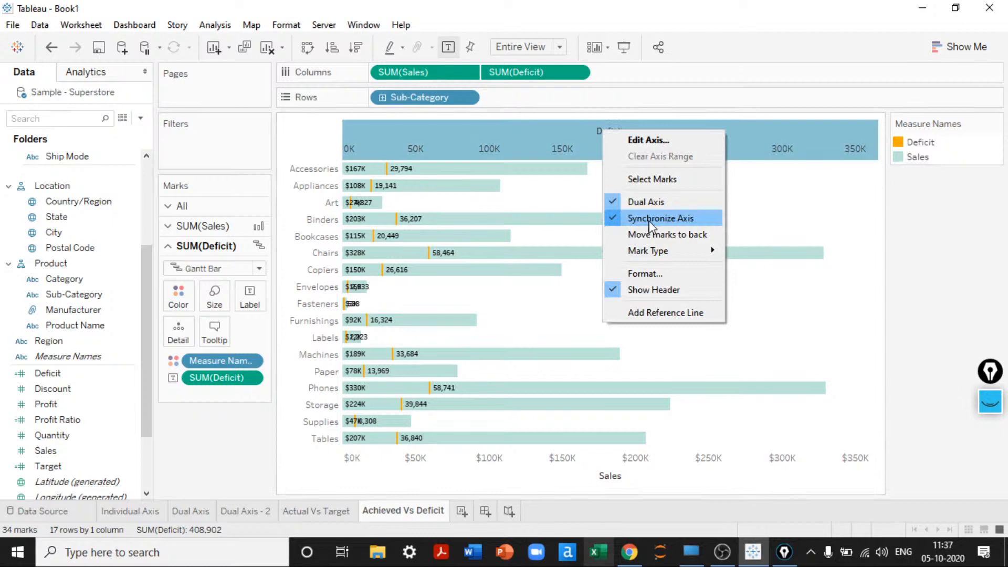
click(651, 220)
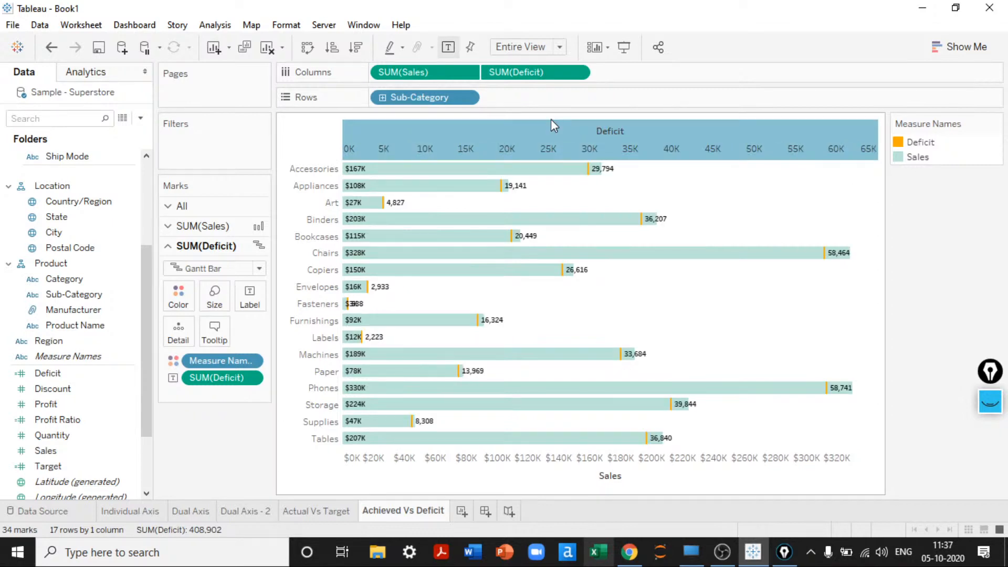
right_click(551, 120)
click(515, 144)
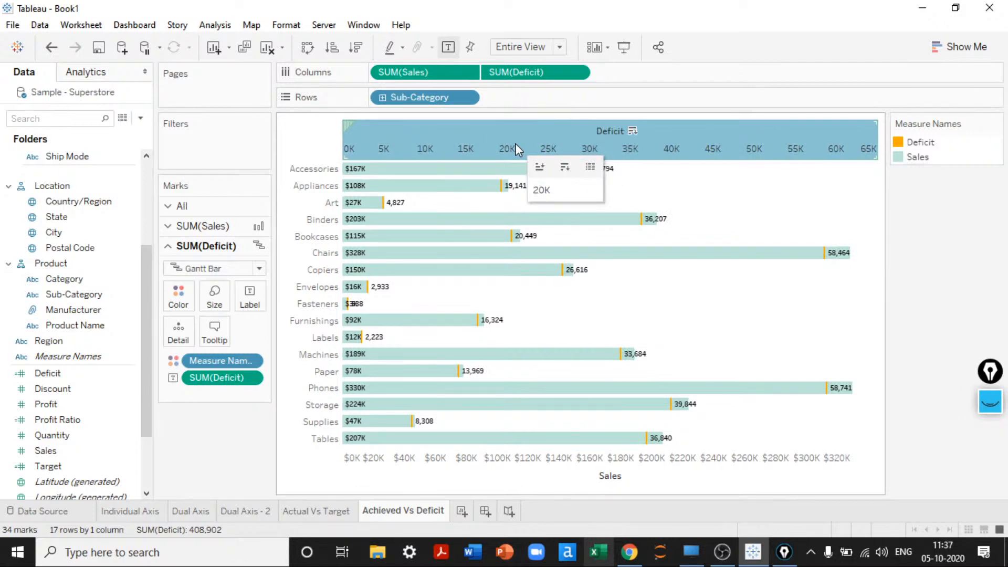
right_click(515, 143)
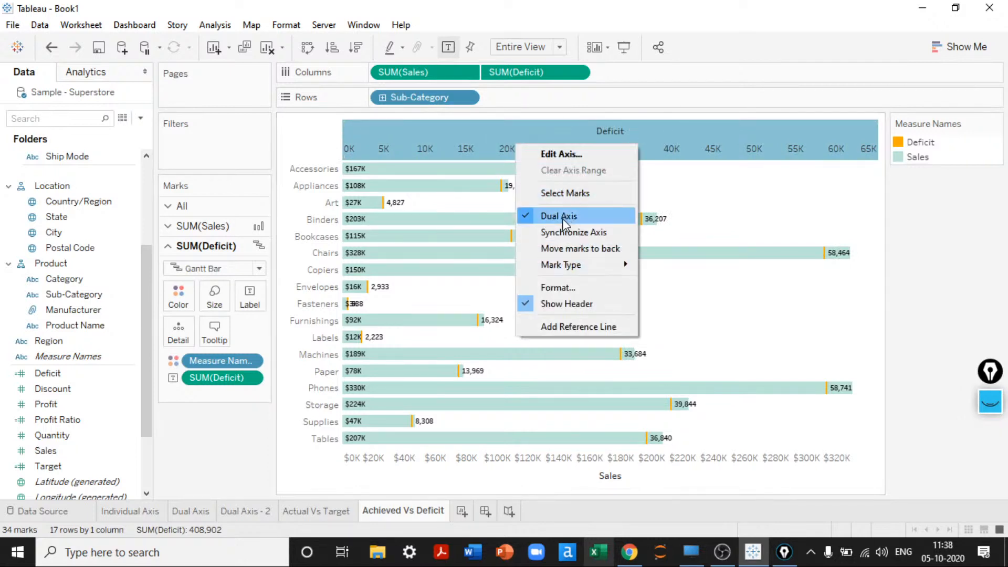
click(561, 233)
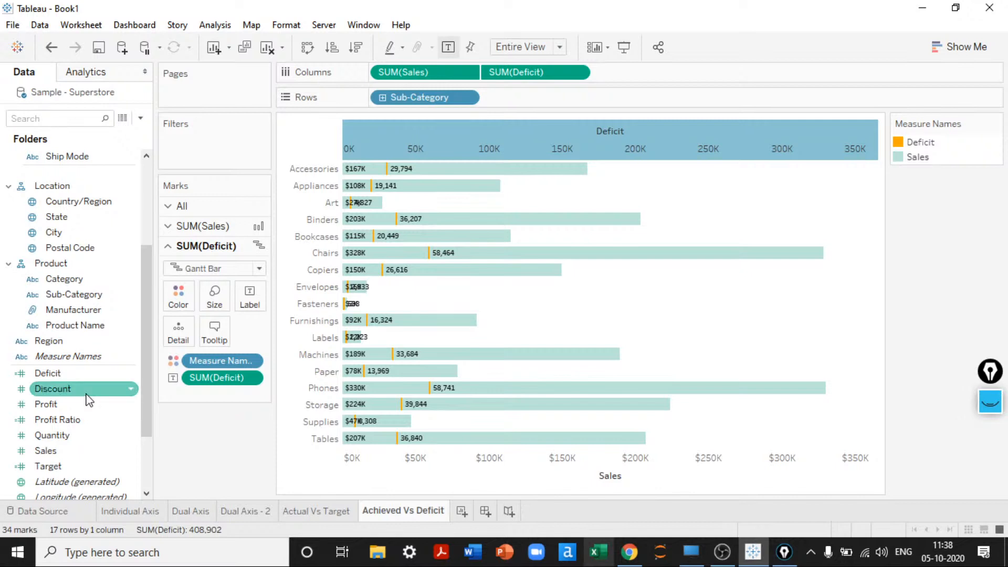
Remove the ABS function from the Deficit calculated field, restoring the formula [Sales] - [Target]
click(51, 375)
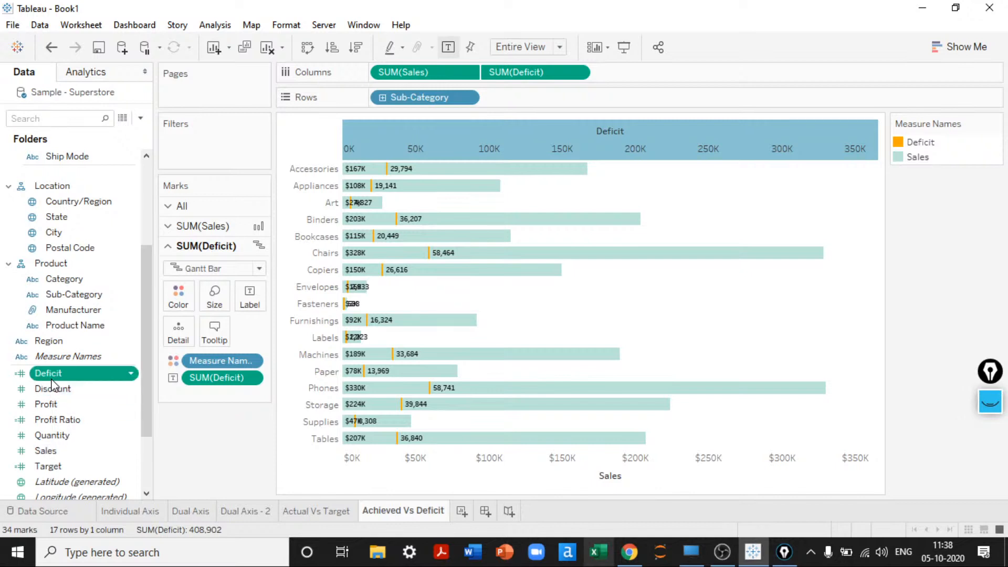
right_click(51, 376)
click(90, 112)
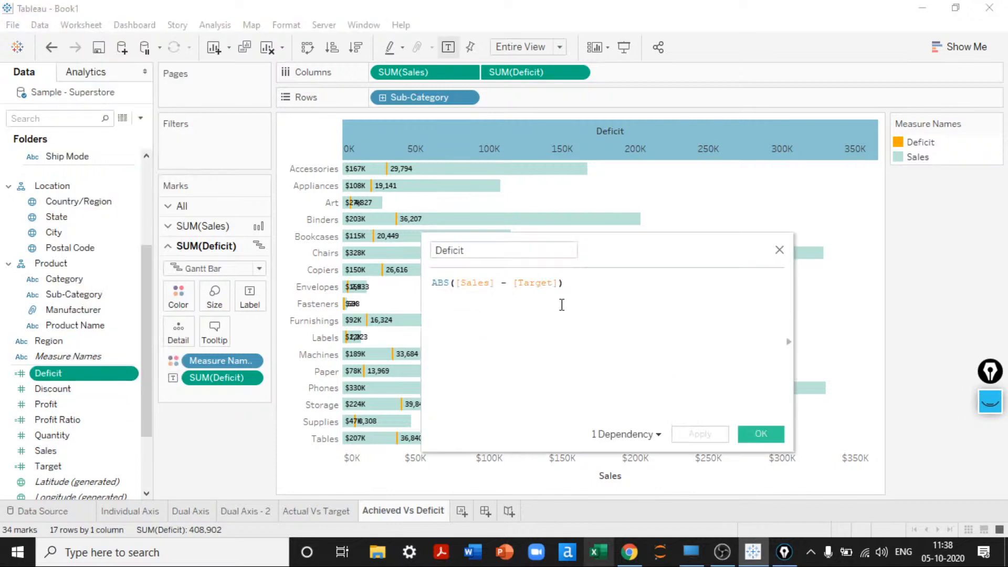
drag(455, 283, 350, 285)
key(Delete)
key(Delete)
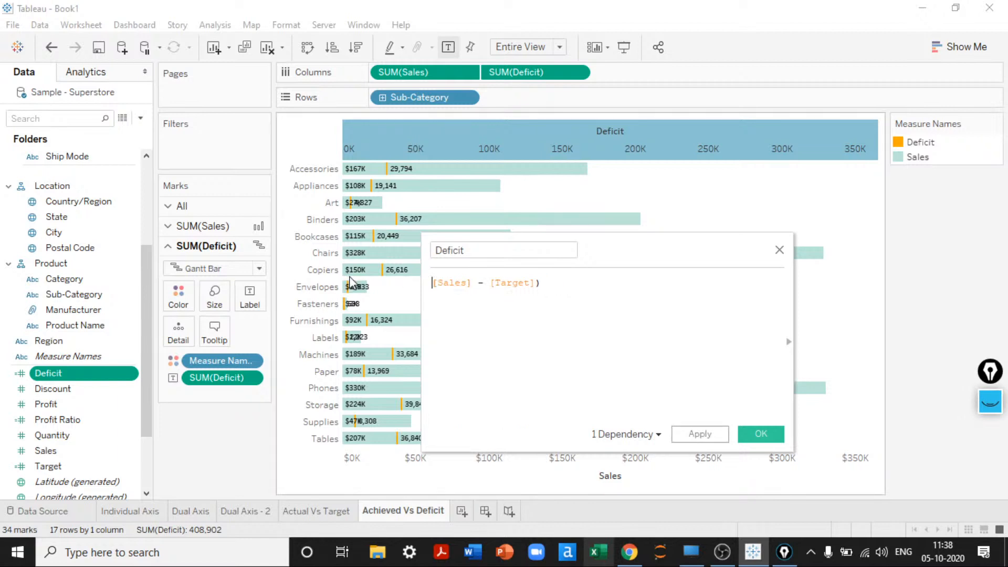
key(Right)
key(Right)
key(Right)
key(Right)
key(Right)
key(Right)
key(Right)
key(Right)
key(Right)
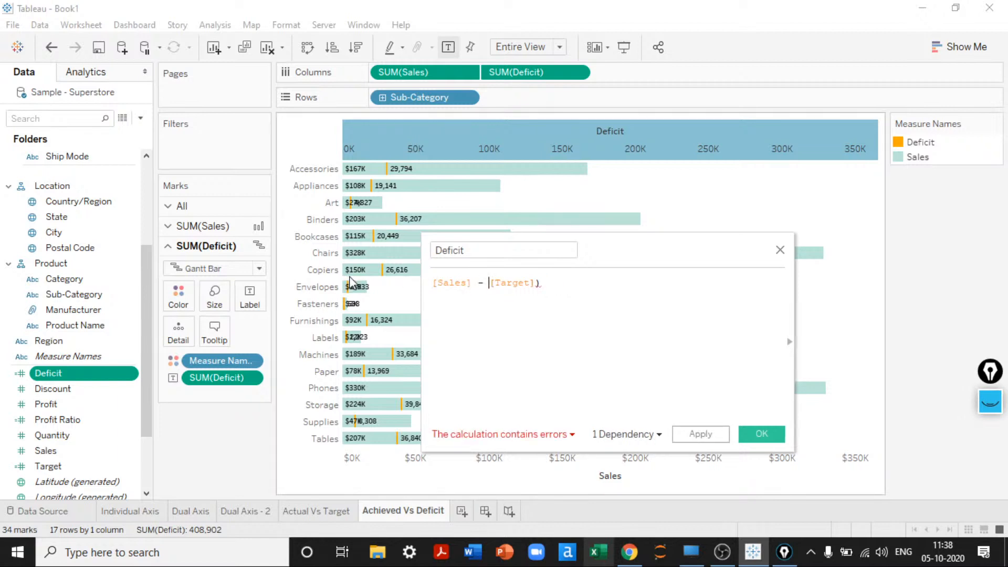
key(End)
key(BackSpace)
click(720, 432)
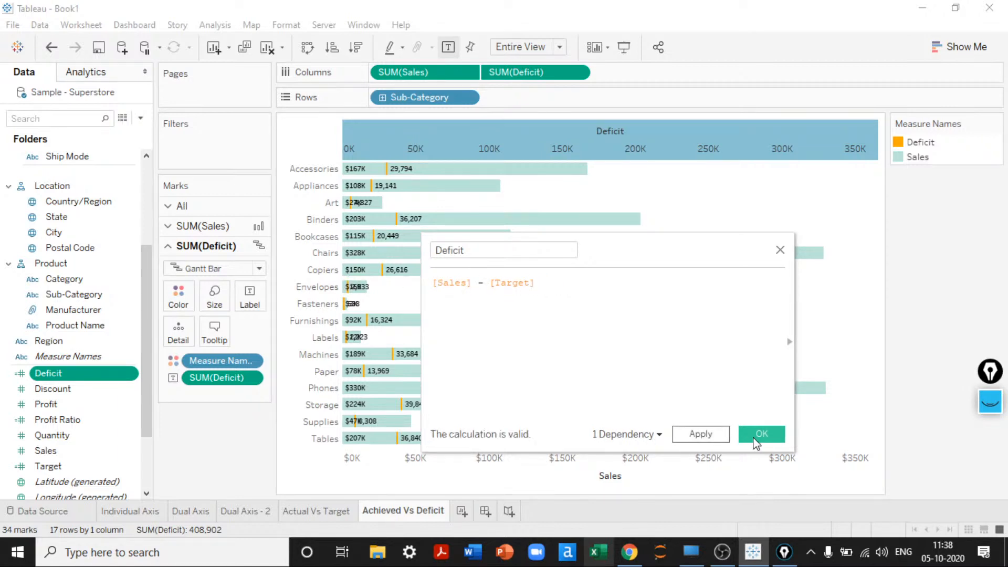
click(756, 438)
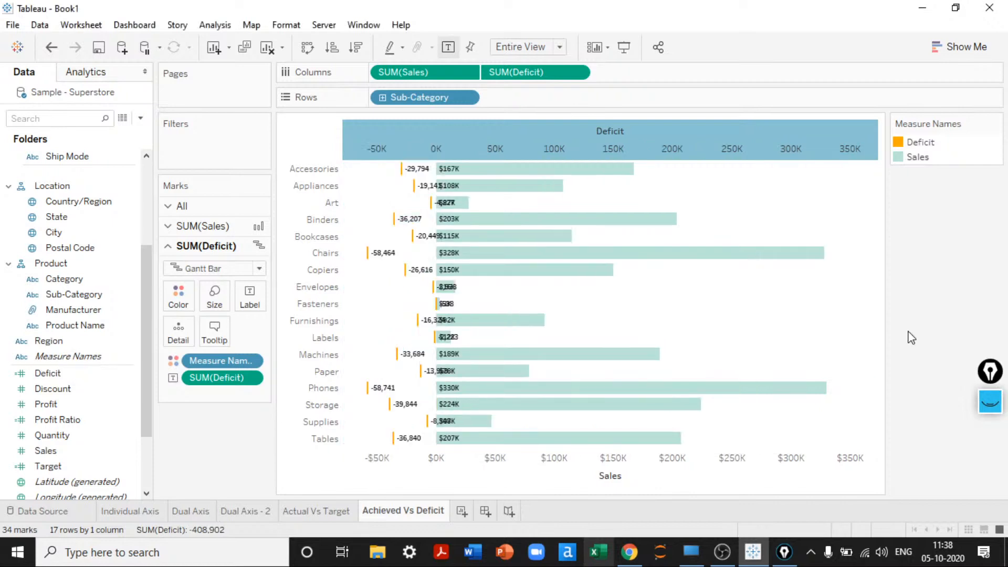
Hide the Deficit and Sales axis headers on the Achieved Vs Deficit chart
mouse_move(447, 190)
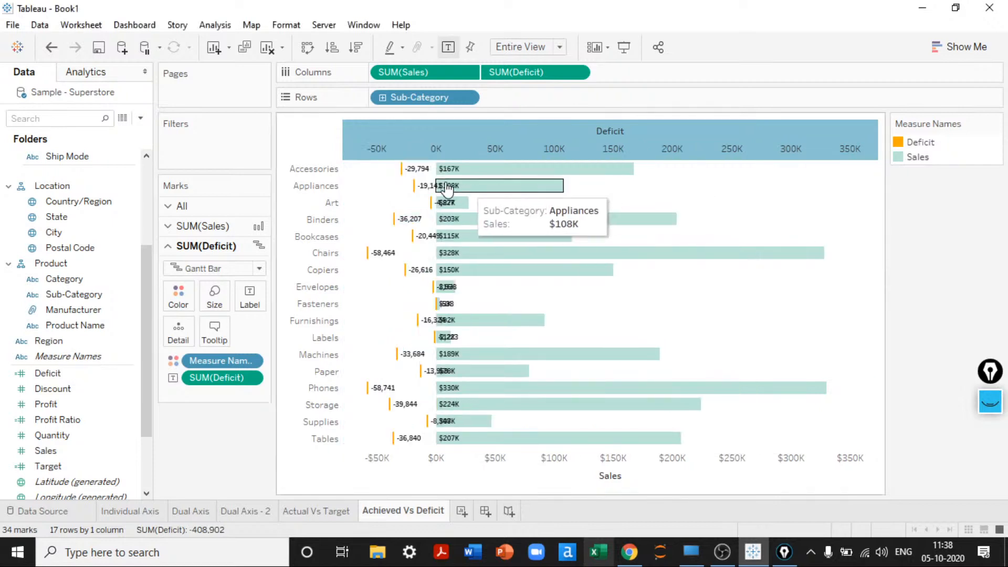
right_click(531, 141)
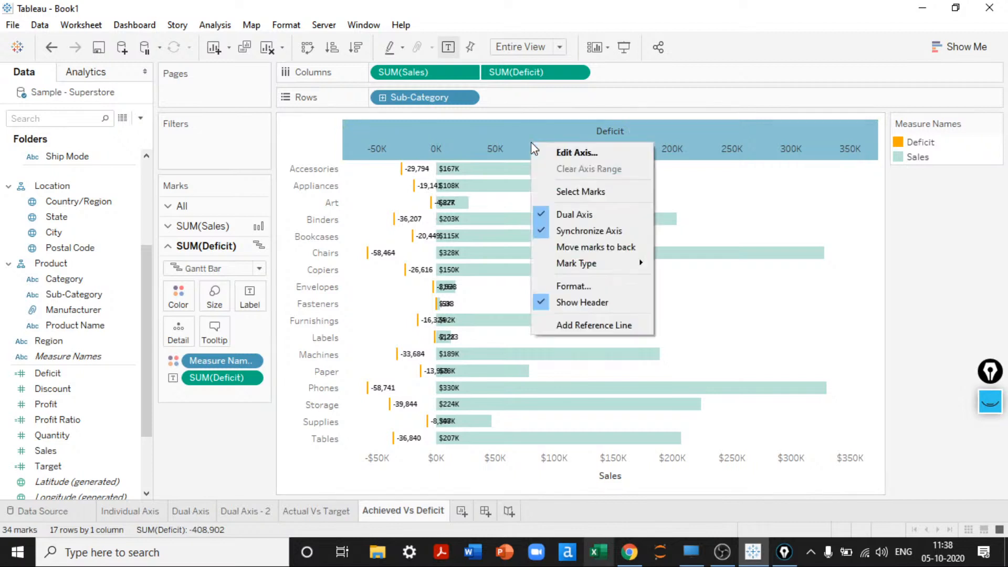
click(582, 302)
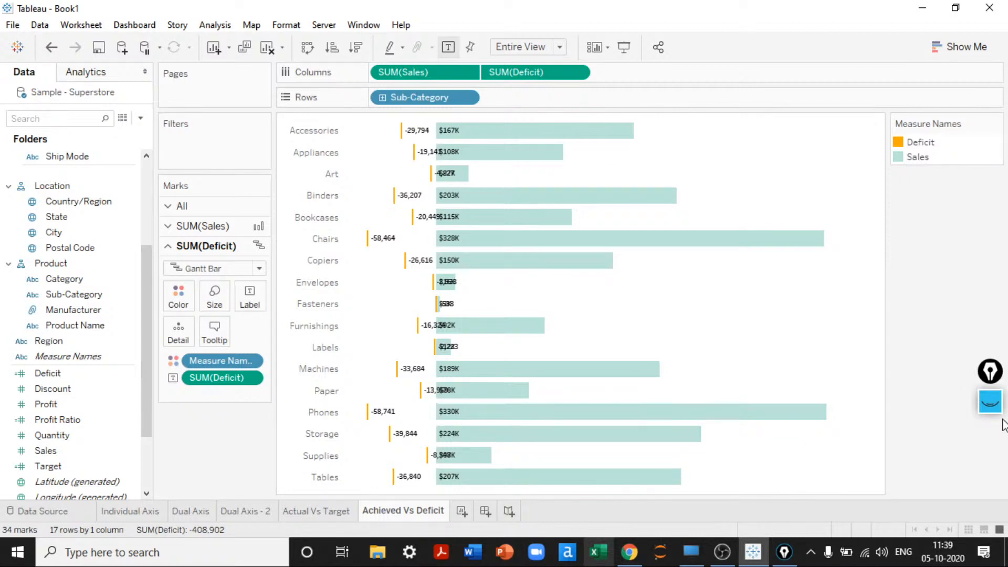
Add a new worksheet and name it Blended Axis
click(461, 511)
double_click(470, 517)
text(Blen)
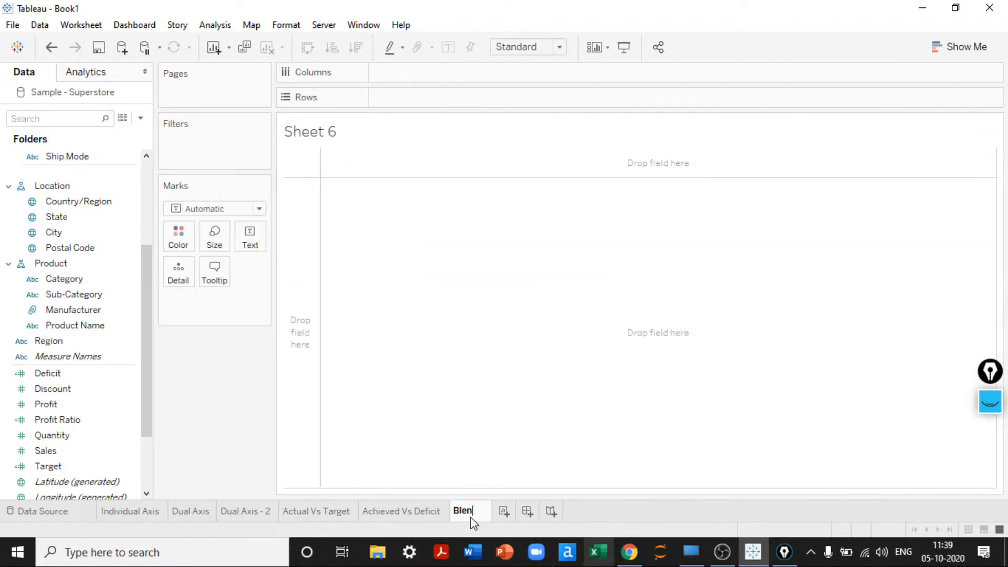
text(ded Axis)
key(Return)
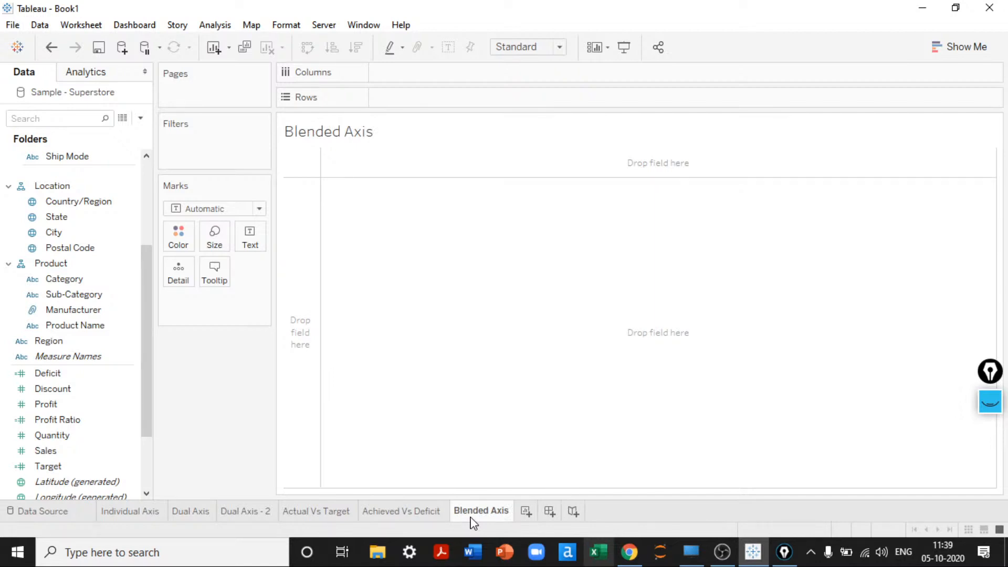
Examine the Deficit and Sales marks for Chairs on the Achieved Vs Deficit worksheet
click(410, 517)
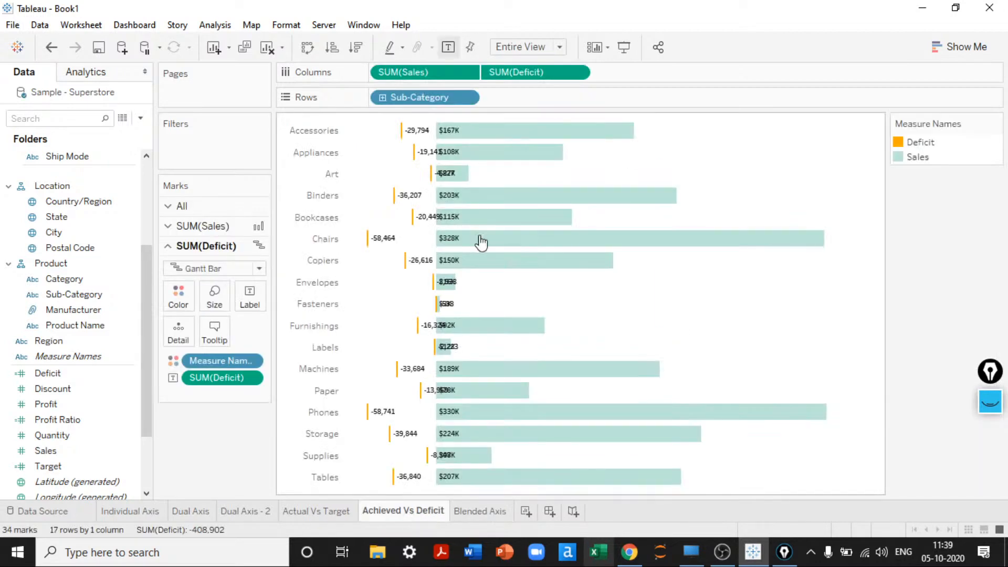
click(100, 248)
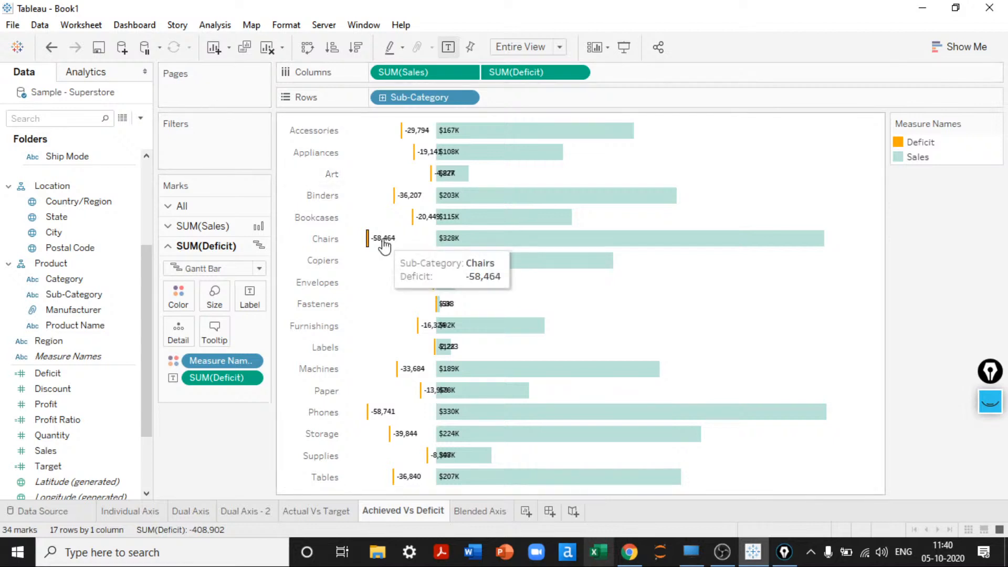
mouse_move(460, 251)
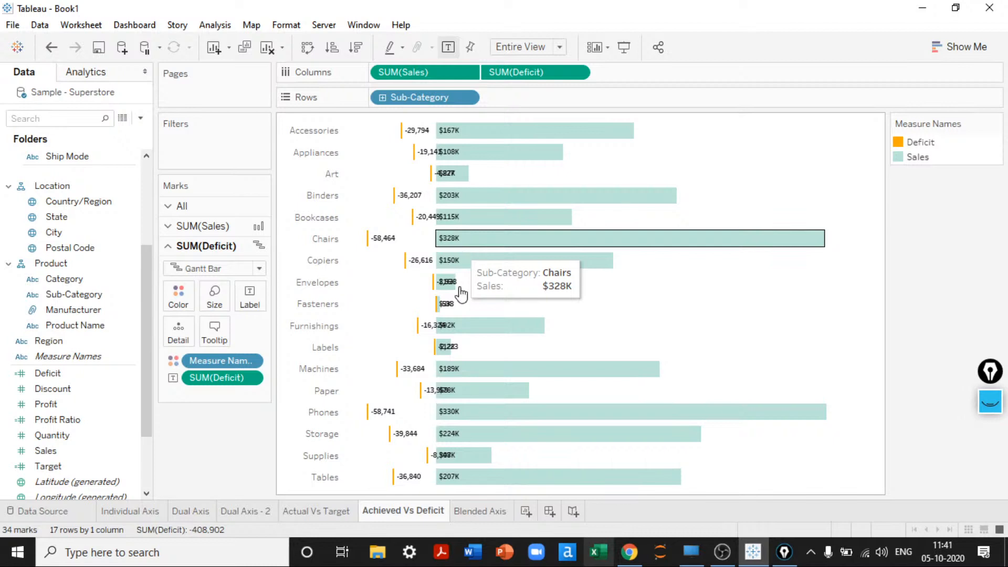
Build a vertical bar chart of Sales by Sub-Category on the Blended Axis worksheet
click(480, 511)
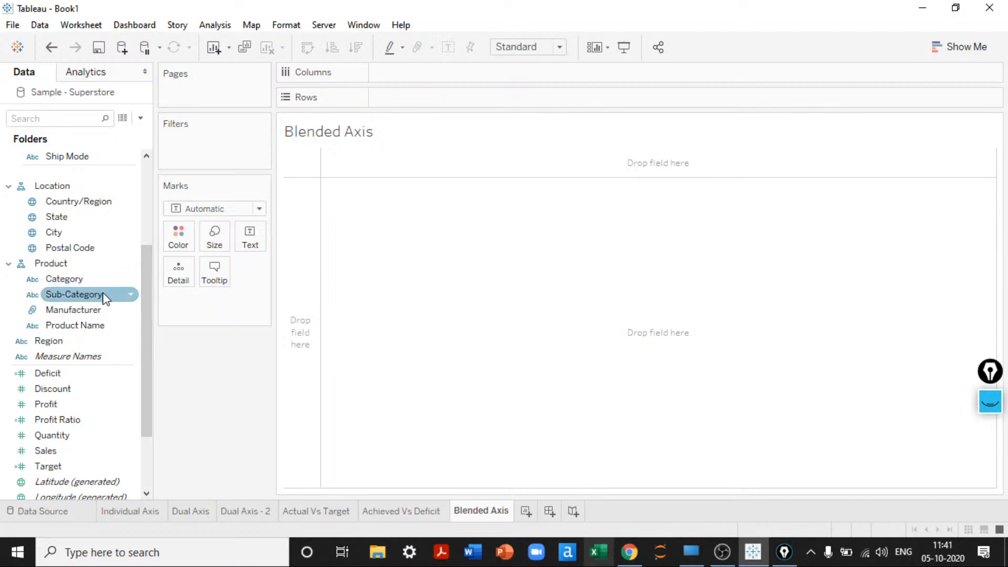
double_click(84, 294)
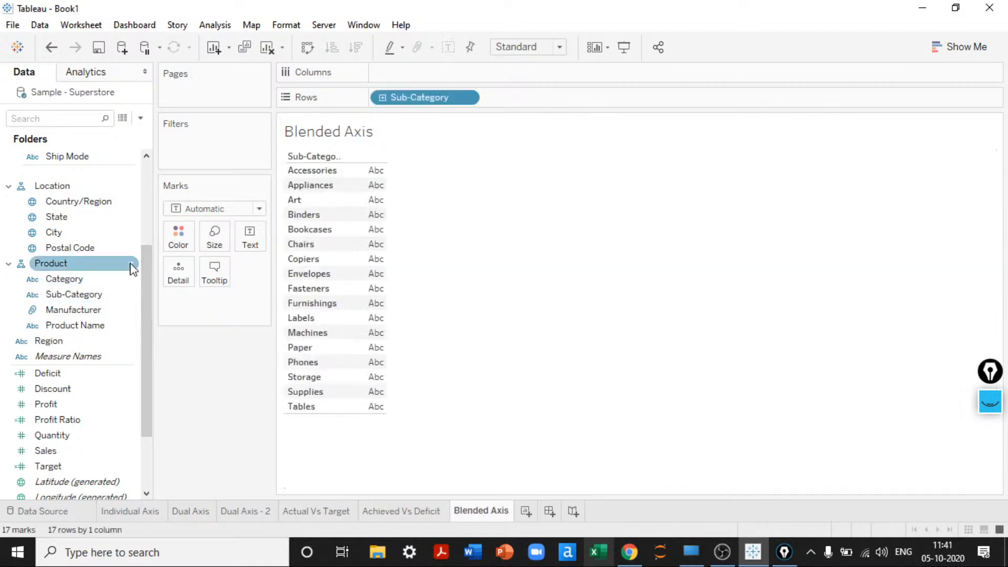
click(148, 229)
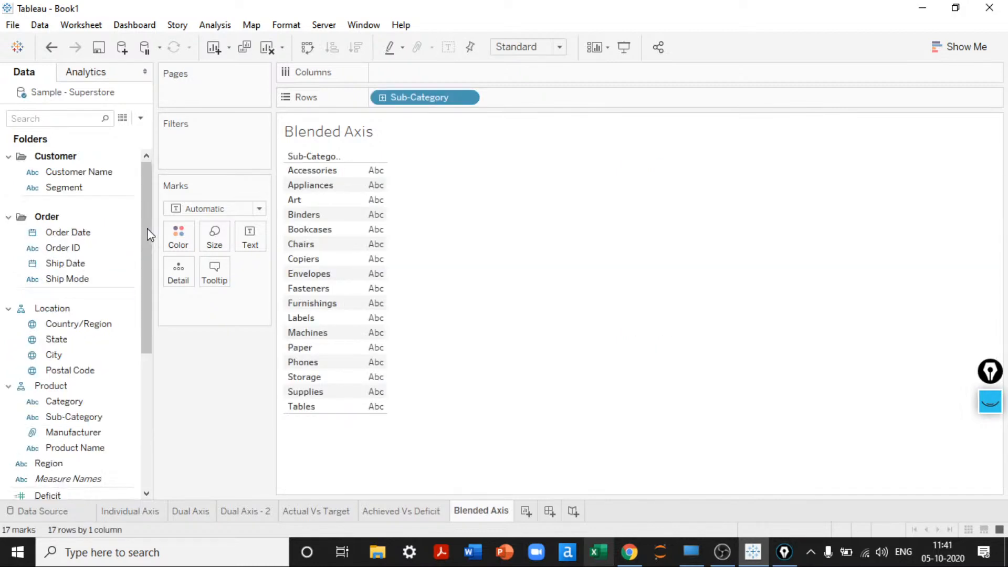
drag(147, 228, 149, 336)
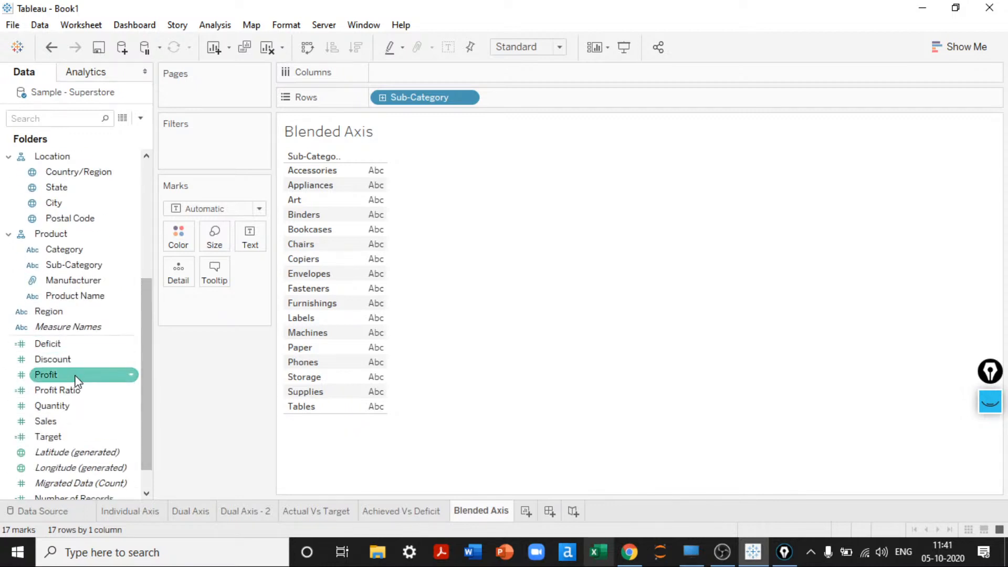
double_click(46, 421)
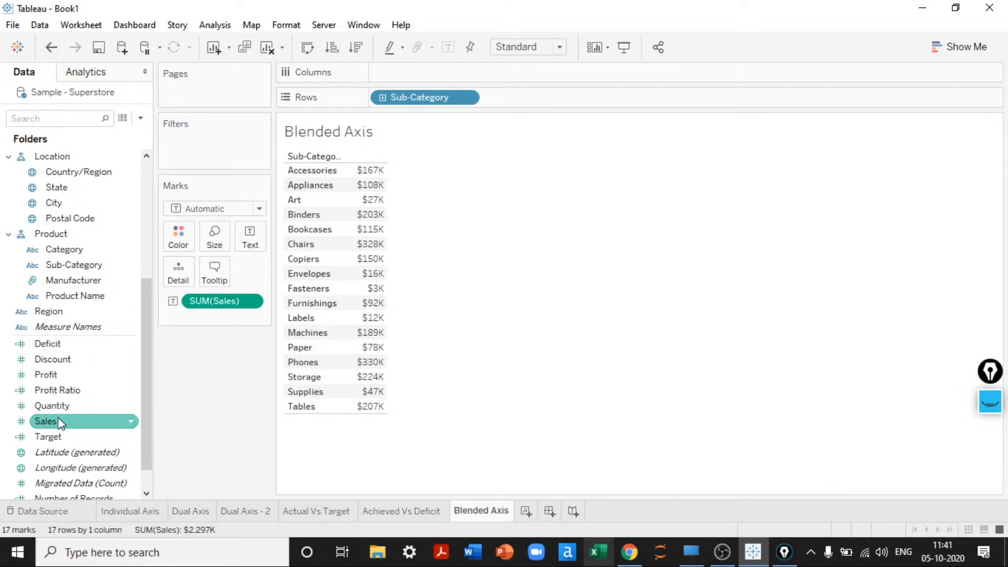
click(961, 47)
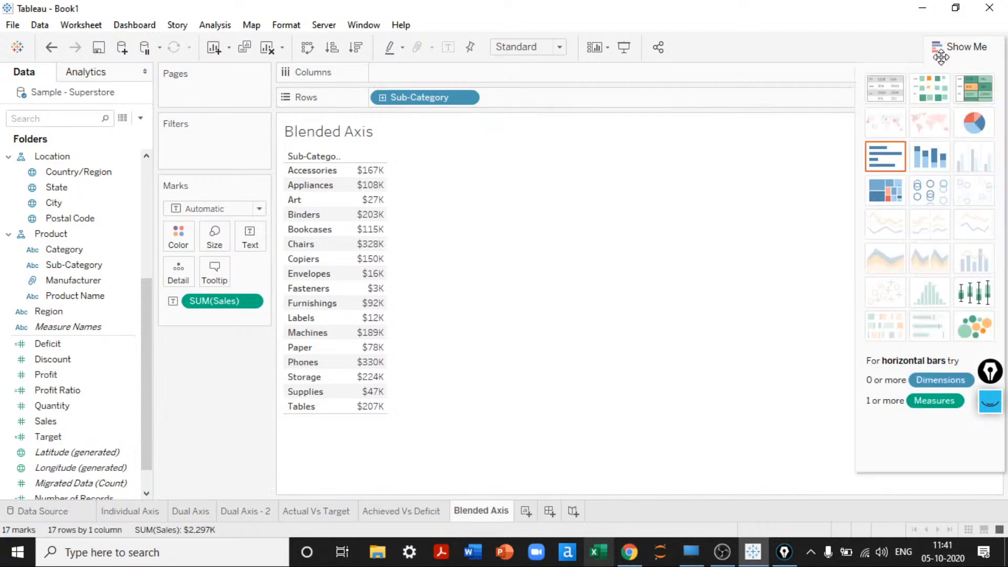
click(884, 156)
click(962, 57)
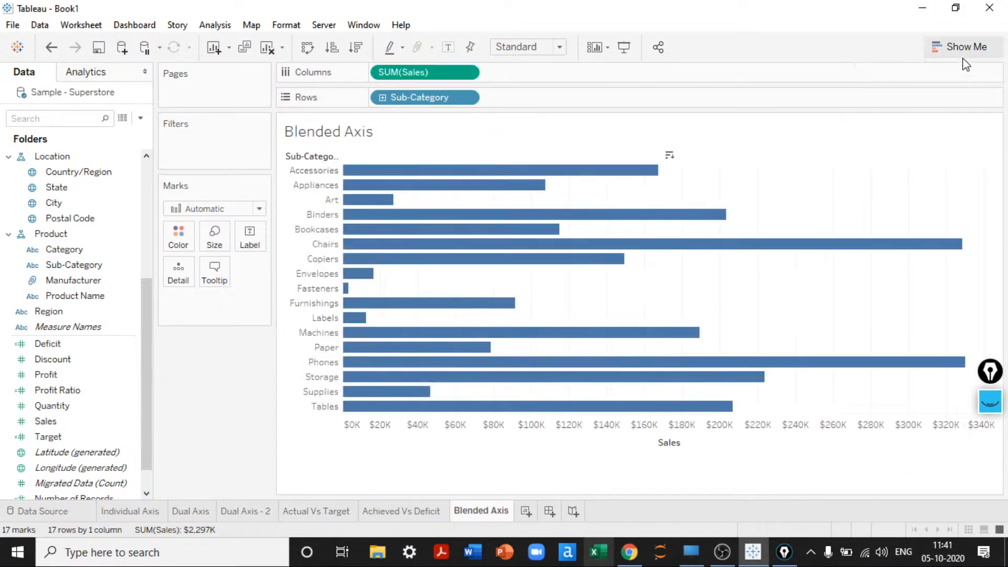
key(ctrl+w)
Change the mark type to Line and hide the Sub-Category field label above the chart
click(257, 208)
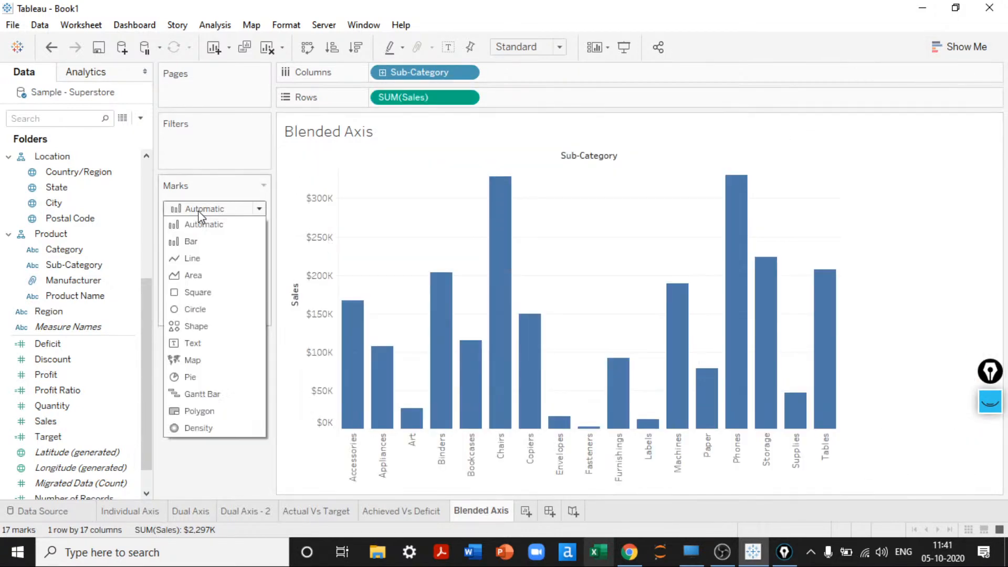
click(192, 259)
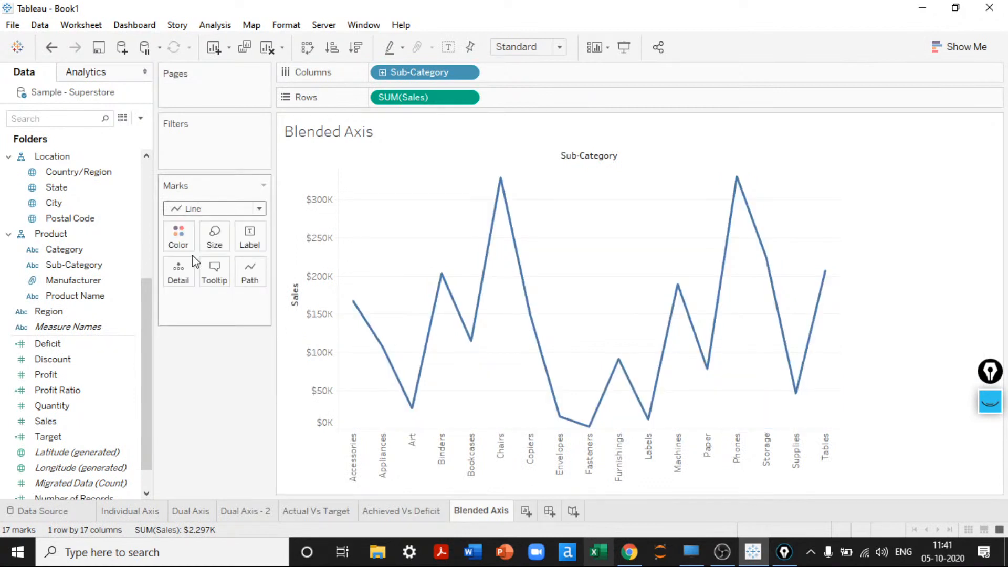
right_click(585, 160)
click(634, 226)
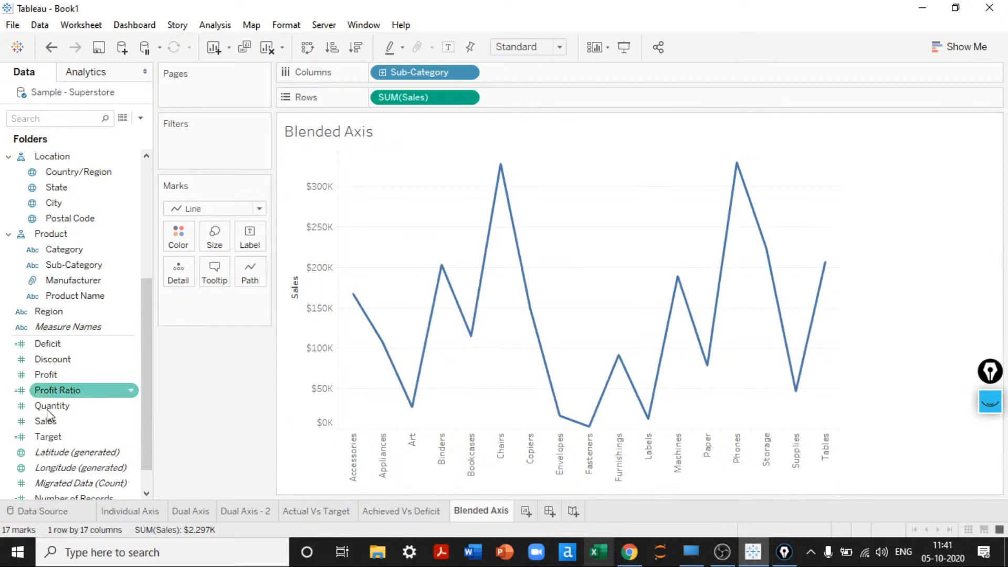
Blend Target onto the Sales axis and compare the two lines at Envelopes and Phones
drag(38, 439, 298, 287)
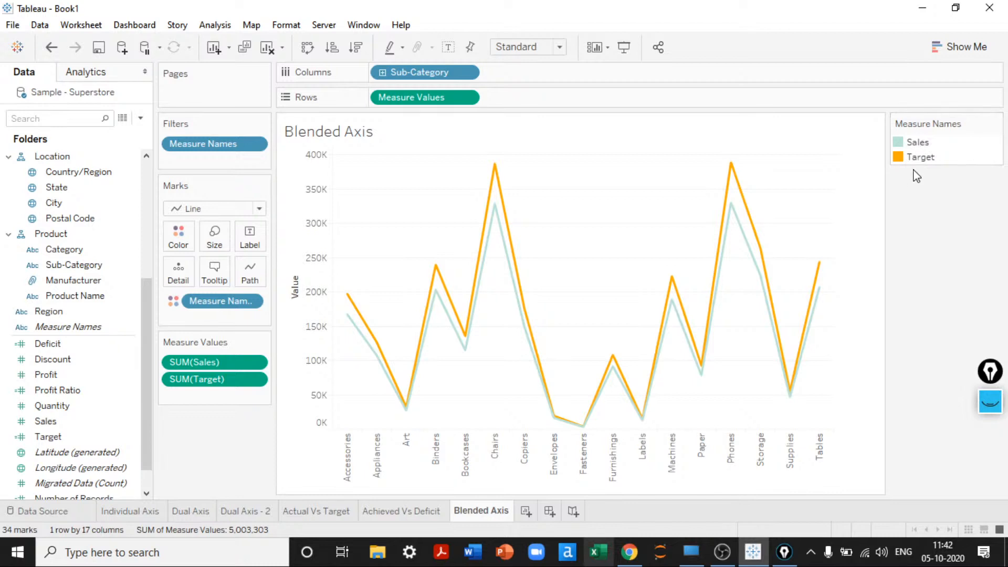
mouse_move(686, 355)
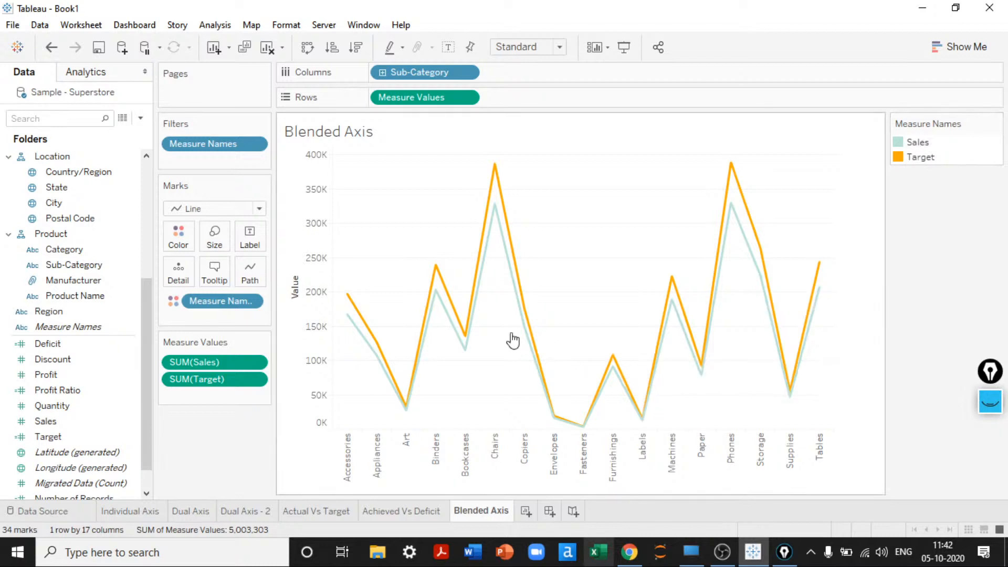
mouse_move(423, 349)
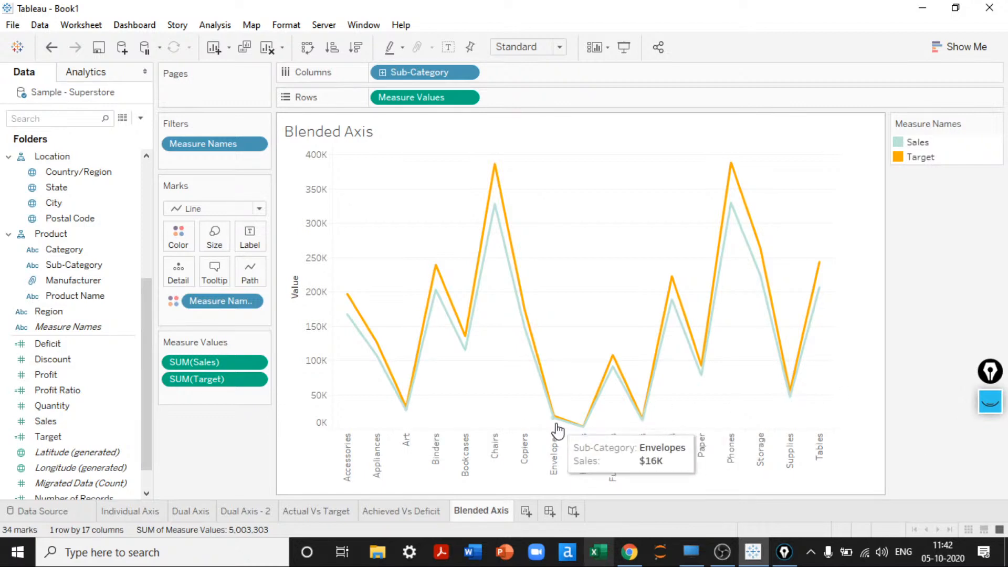
mouse_move(588, 427)
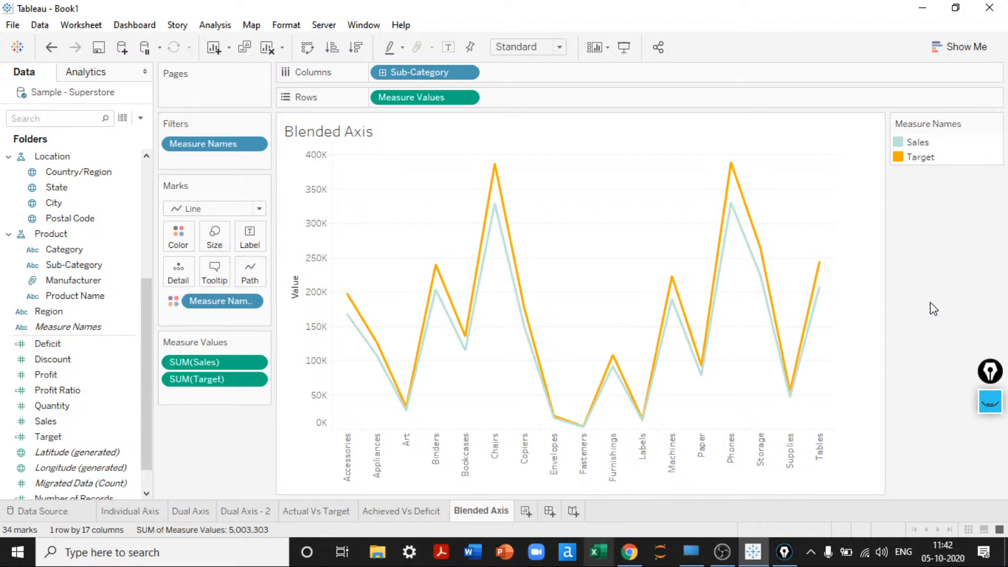
mouse_move(738, 177)
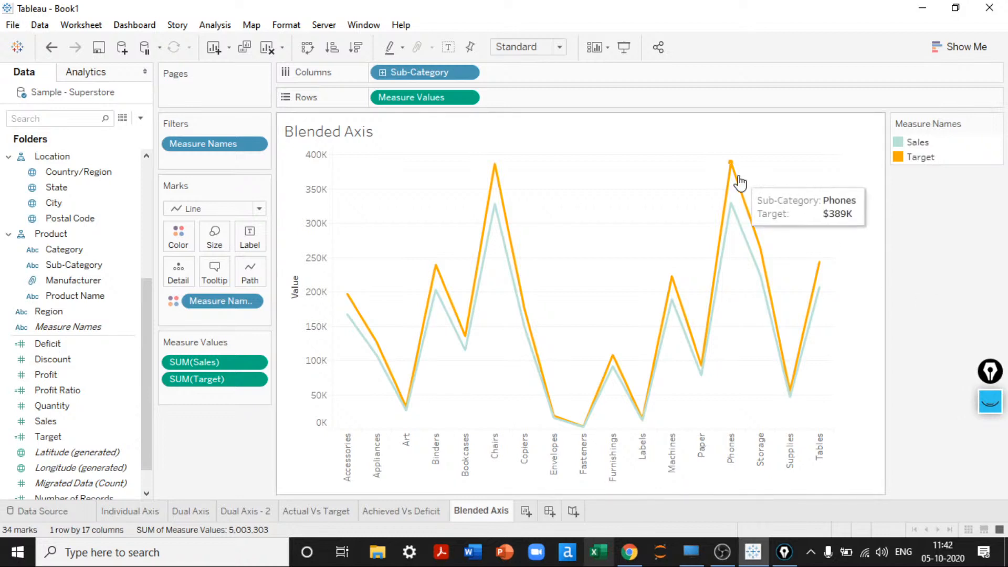
mouse_move(731, 206)
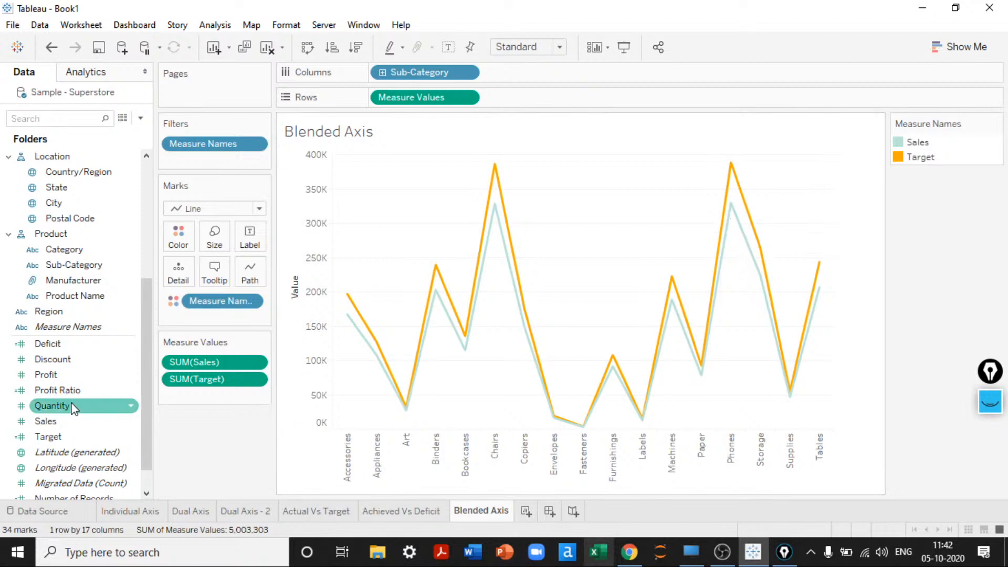
Add Quantity and Profit to the Measure Values plotted on the blended axis
mouse_move(73, 409)
mouse_down()
mouse_move(281, 285)
mouse_move(235, 391)
mouse_move(215, 394)
mouse_up()
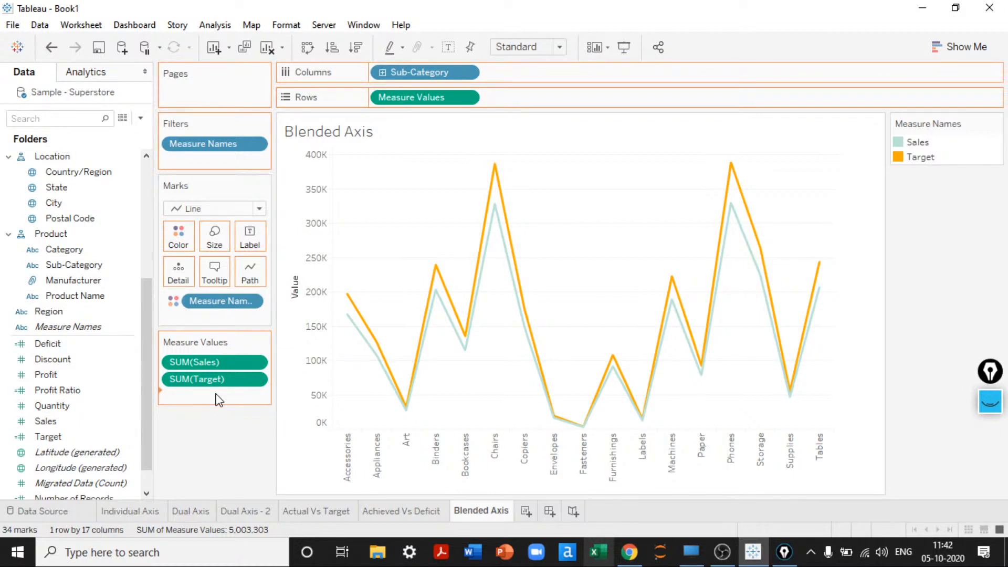
drag(219, 401, 219, 399)
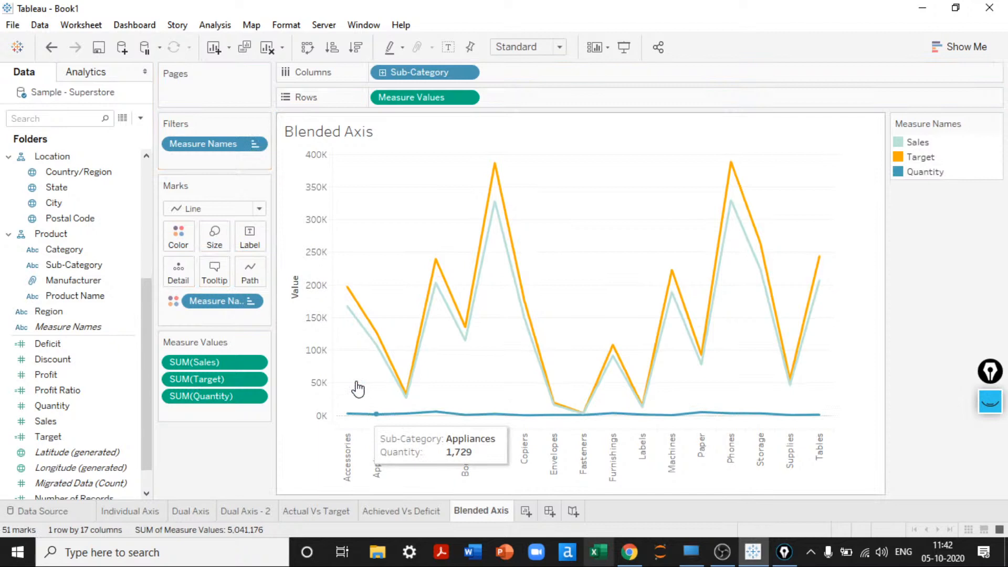
click(58, 360)
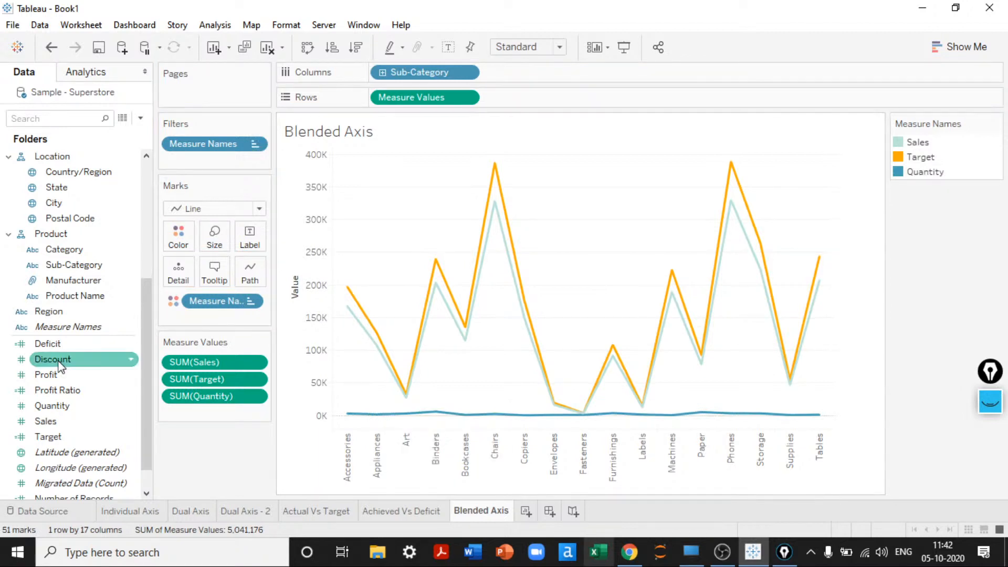
drag(49, 374, 190, 414)
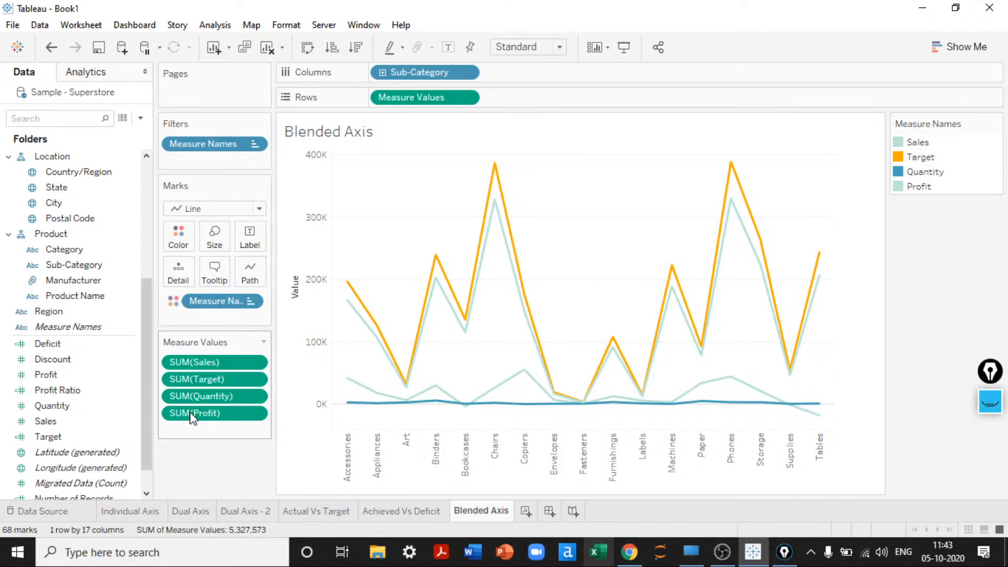
Try the Bar mark type on the Blended Axis chart and undo the change
click(187, 209)
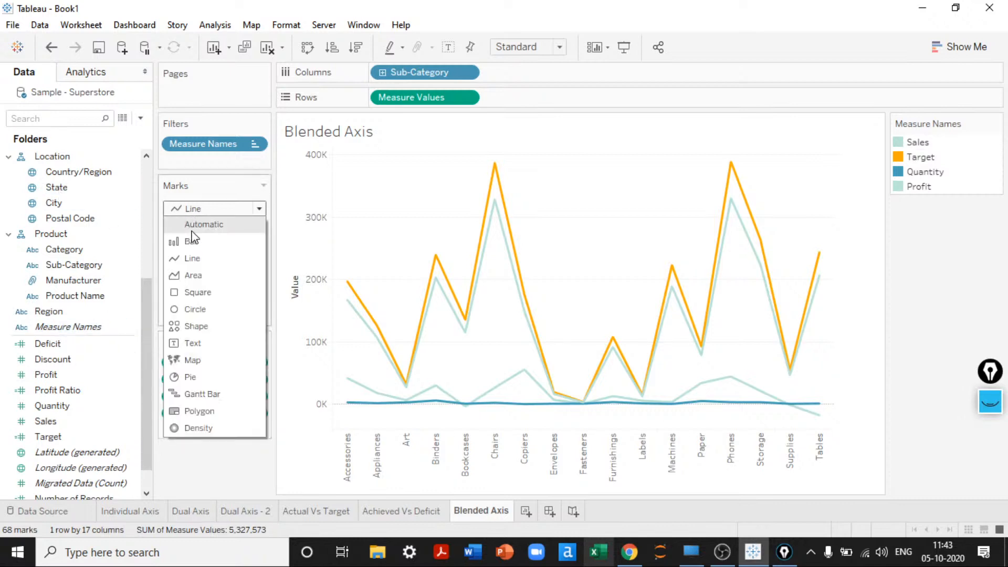
click(192, 240)
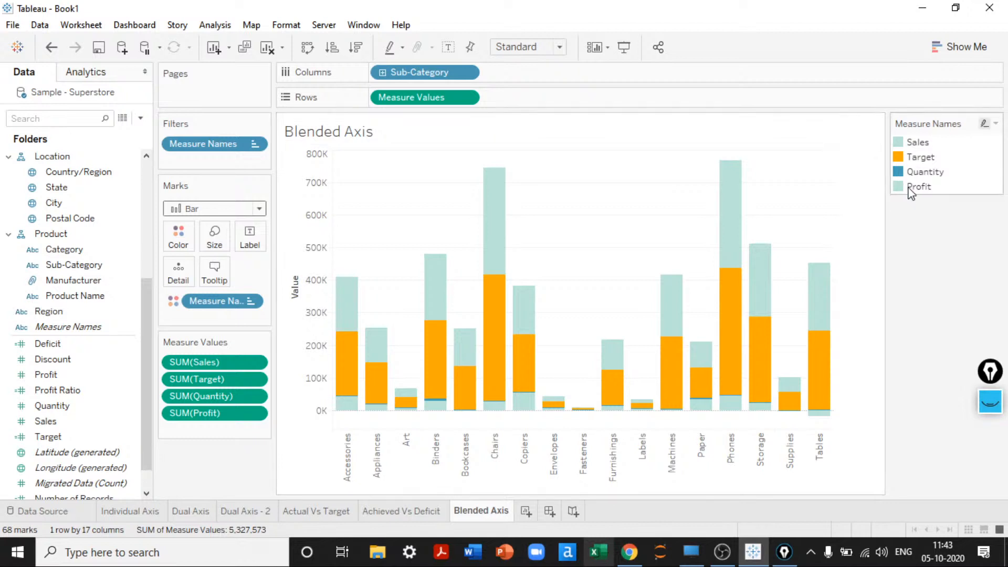
click(178, 236)
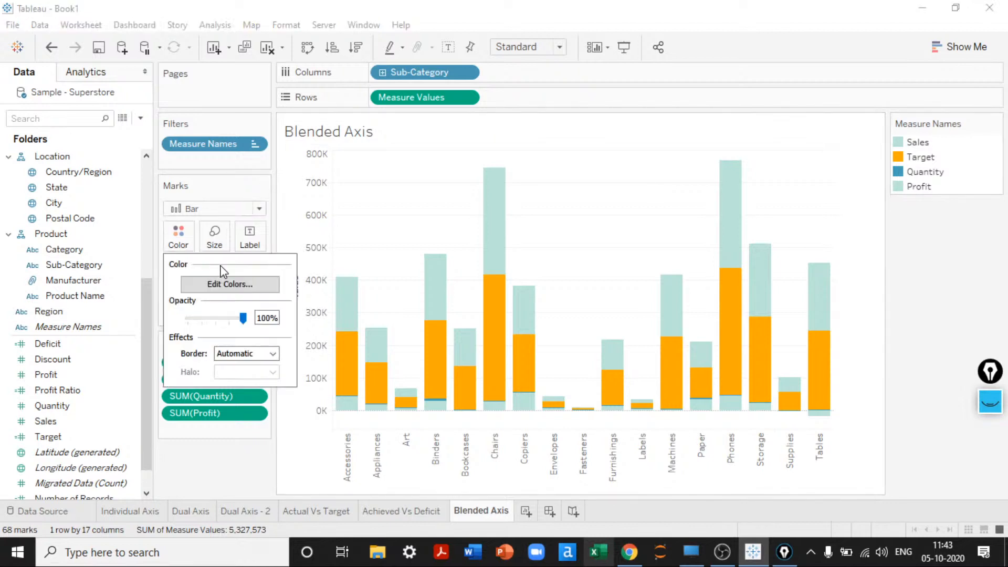
click(221, 209)
click(217, 192)
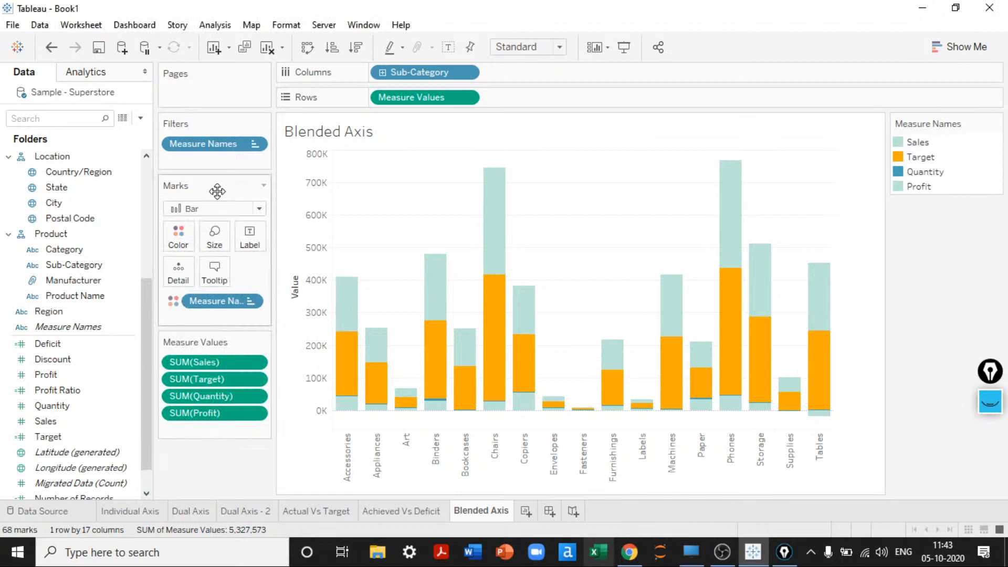
key(ctrl+z)
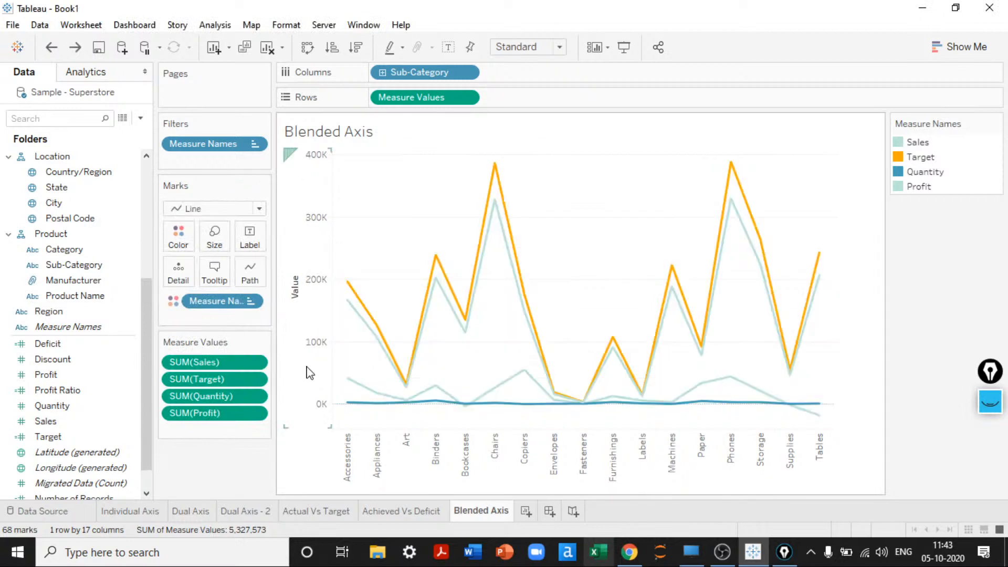
Duplicate the Blended Axis worksheet and assign the Blue-Teal palette to the measure names in the copy
right_click(475, 512)
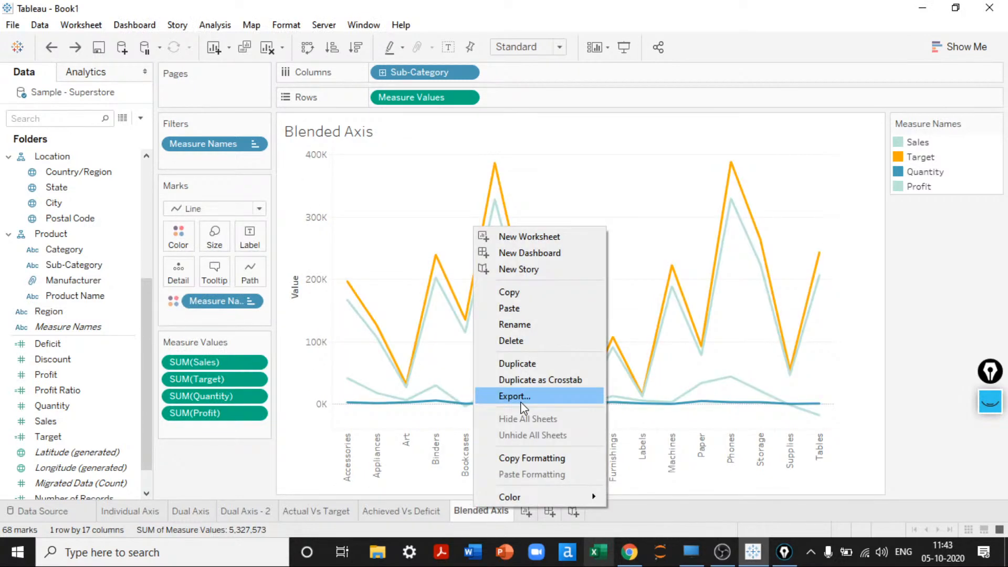
click(517, 363)
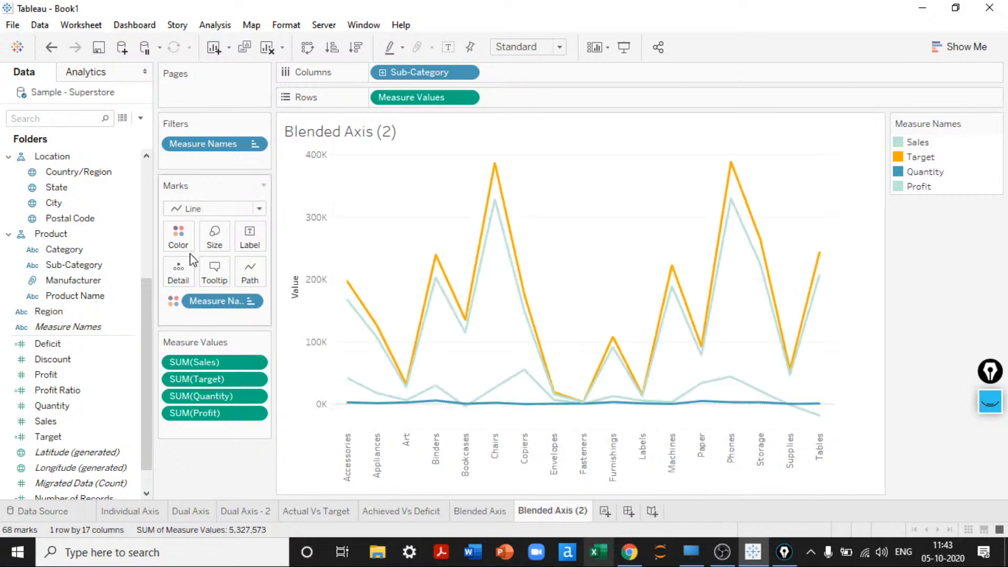
click(181, 240)
click(247, 286)
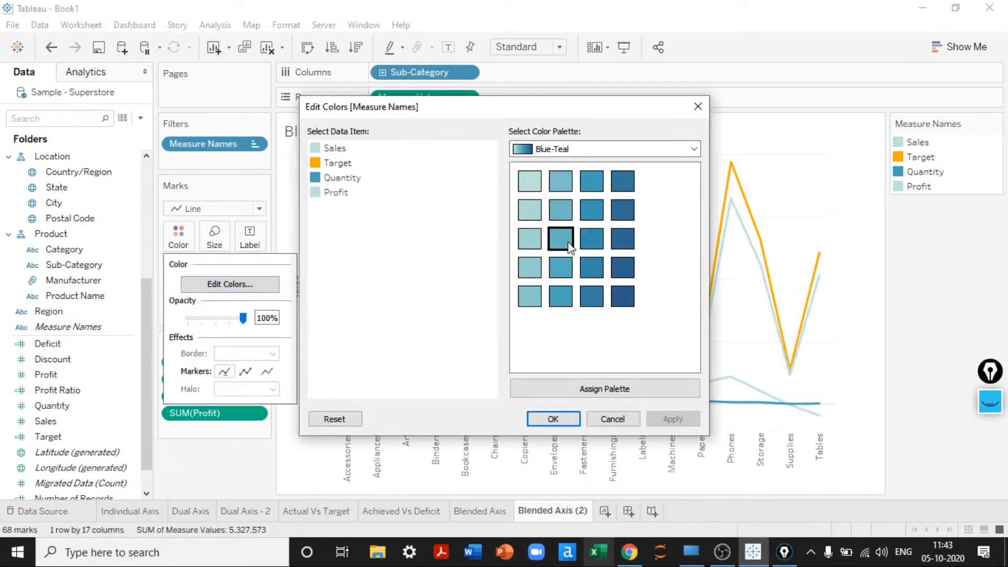
click(587, 394)
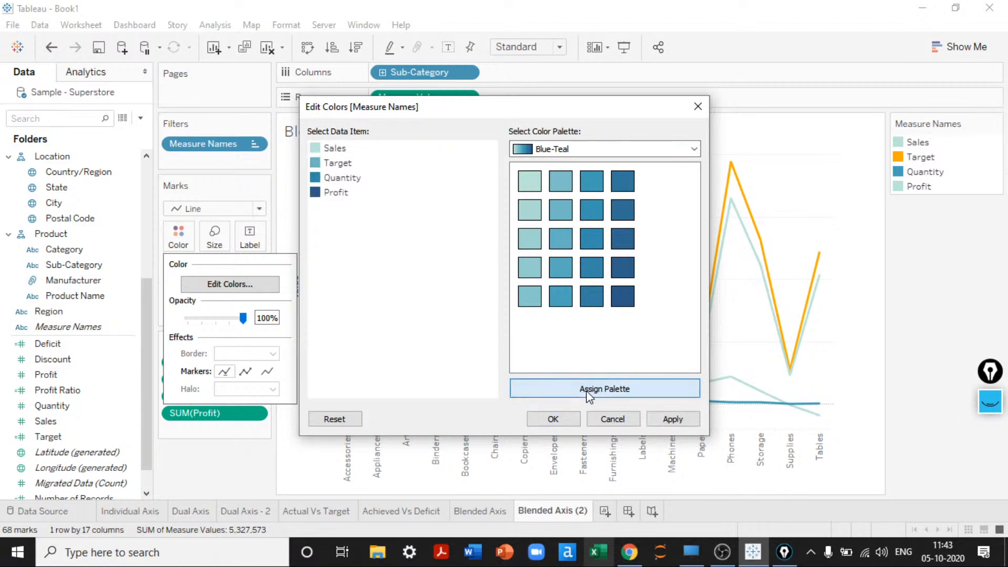
click(675, 422)
click(552, 419)
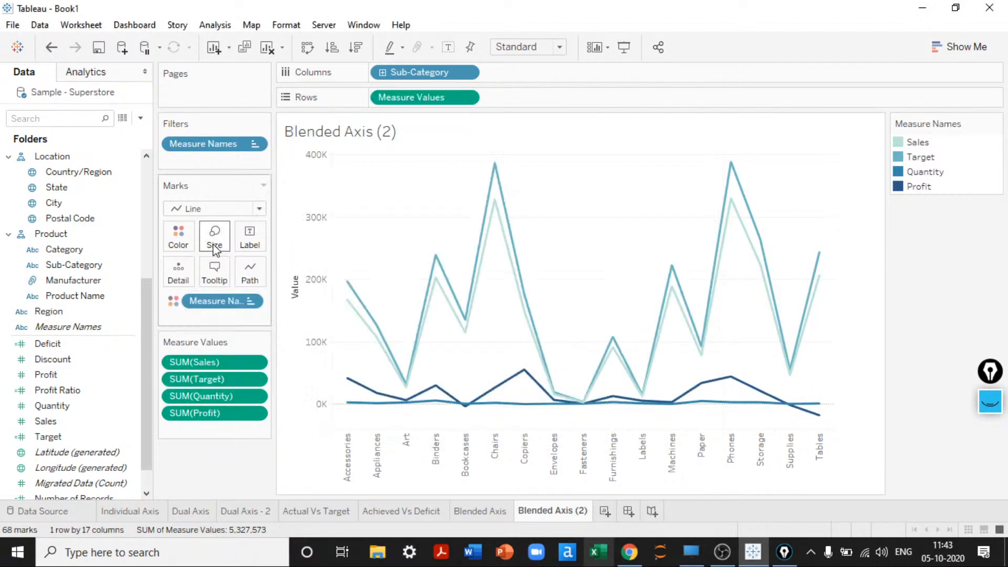
Change the mark type of the duplicated chart to Bar and inspect the Accessories stack
click(204, 210)
click(190, 241)
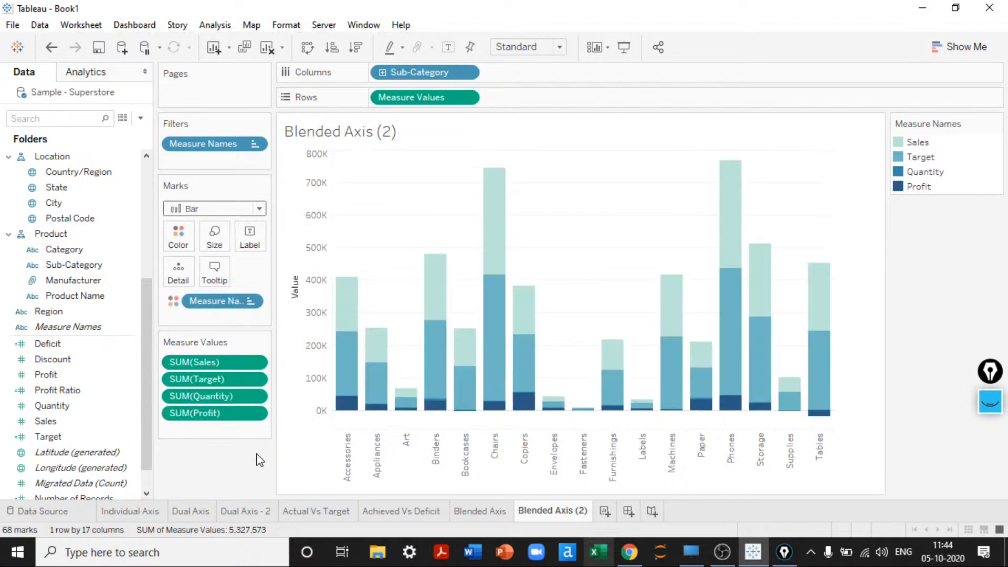
mouse_move(351, 311)
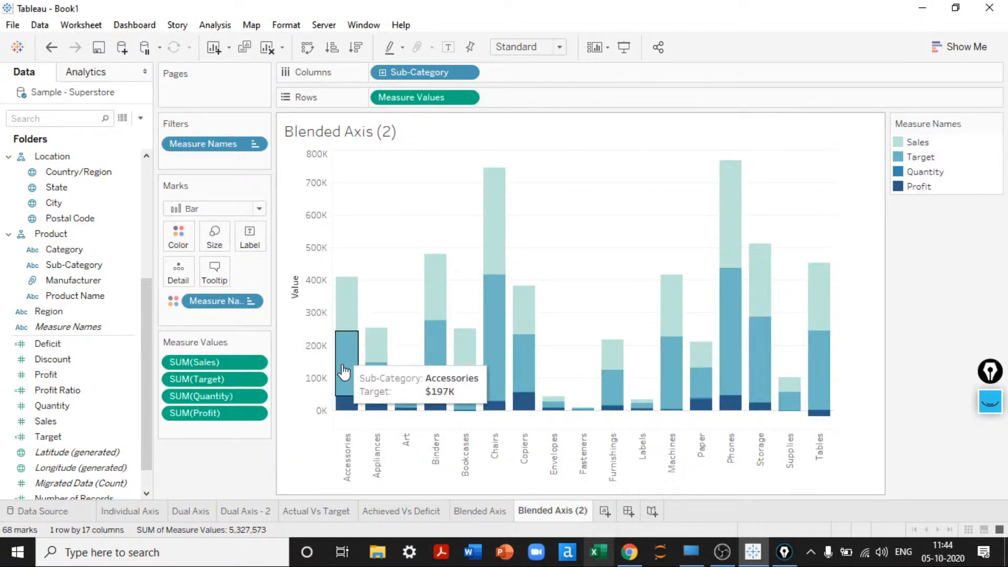
Examine the individual measure segments in the Accessories, Appliances and neighbouring stacked bars
mouse_move(345, 407)
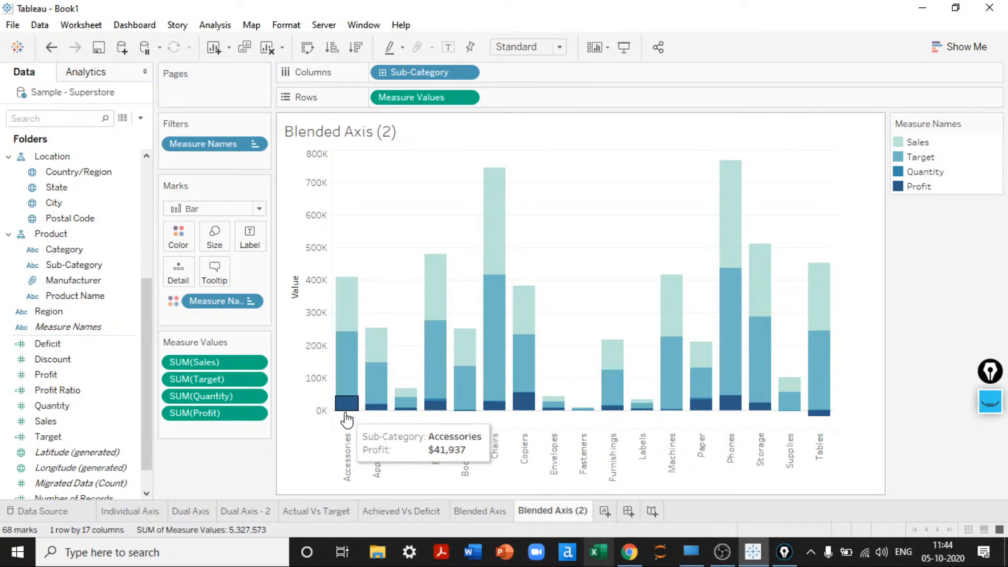
mouse_move(348, 285)
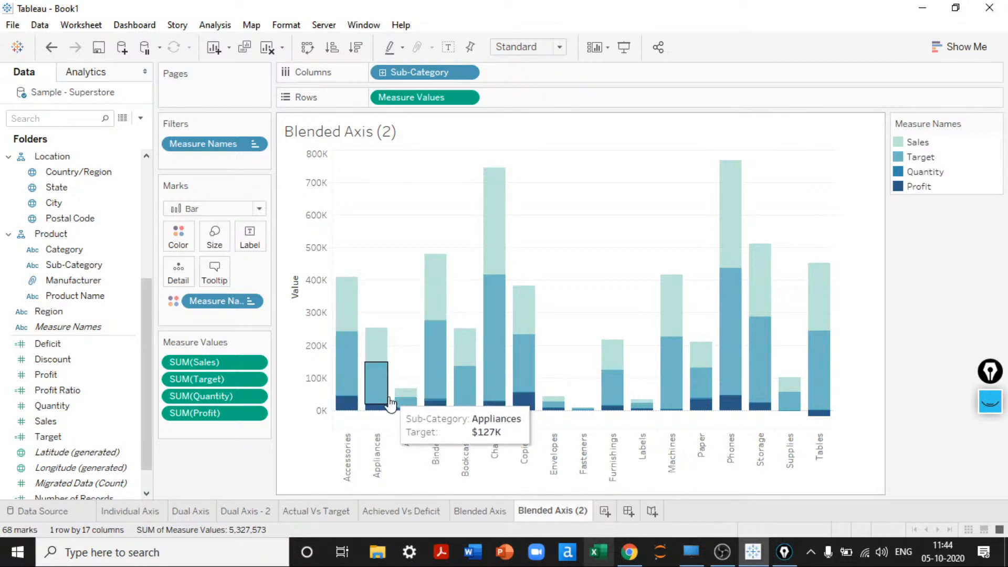
mouse_move(443, 400)
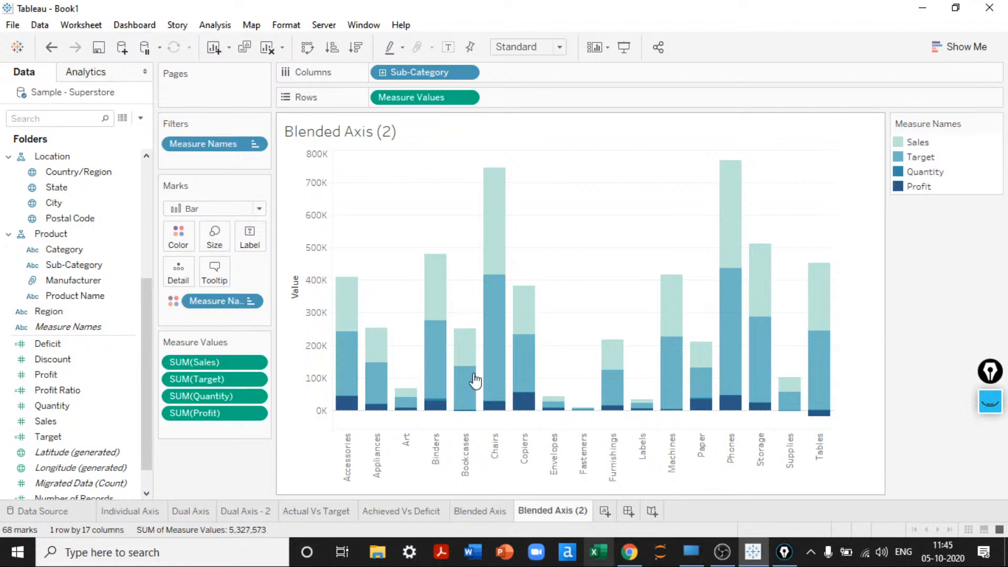
Open the Blended Axis worksheet and hide the header of its Value axis
click(498, 513)
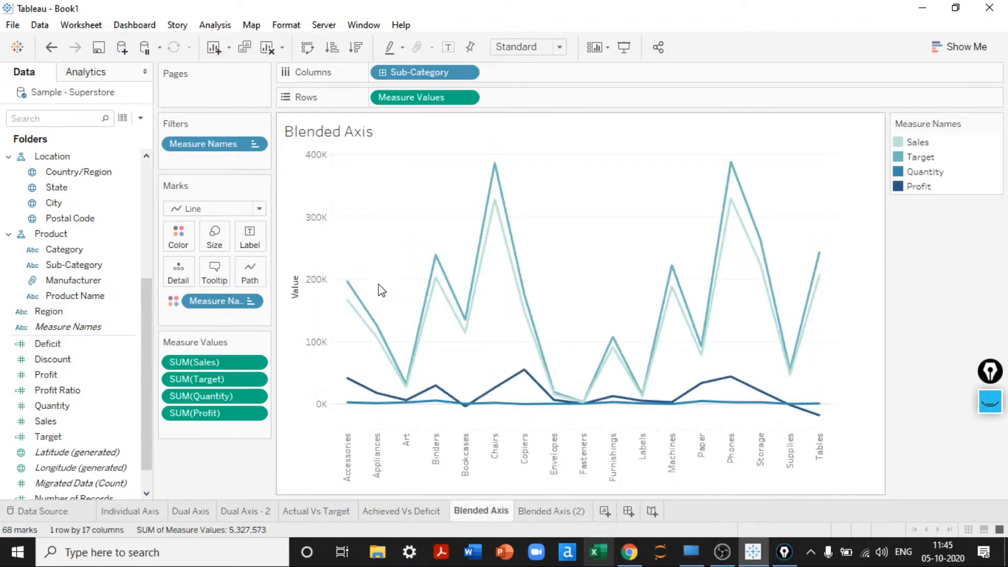
right_click(303, 276)
click(339, 364)
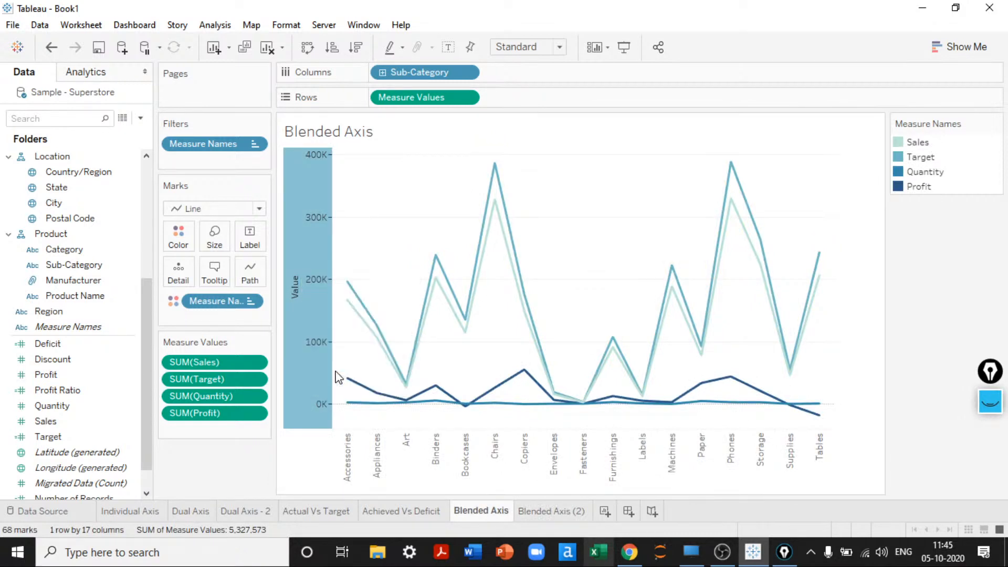
Set the row grid lines, zero lines, axis rulers and axis ticks of the Blended Axis line chart to None
right_click(378, 188)
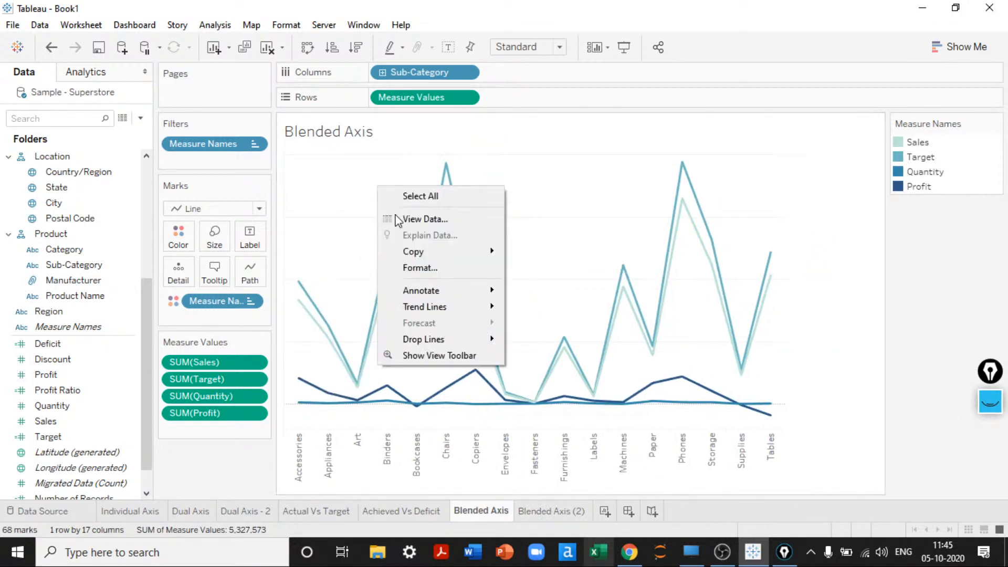
click(409, 268)
click(90, 98)
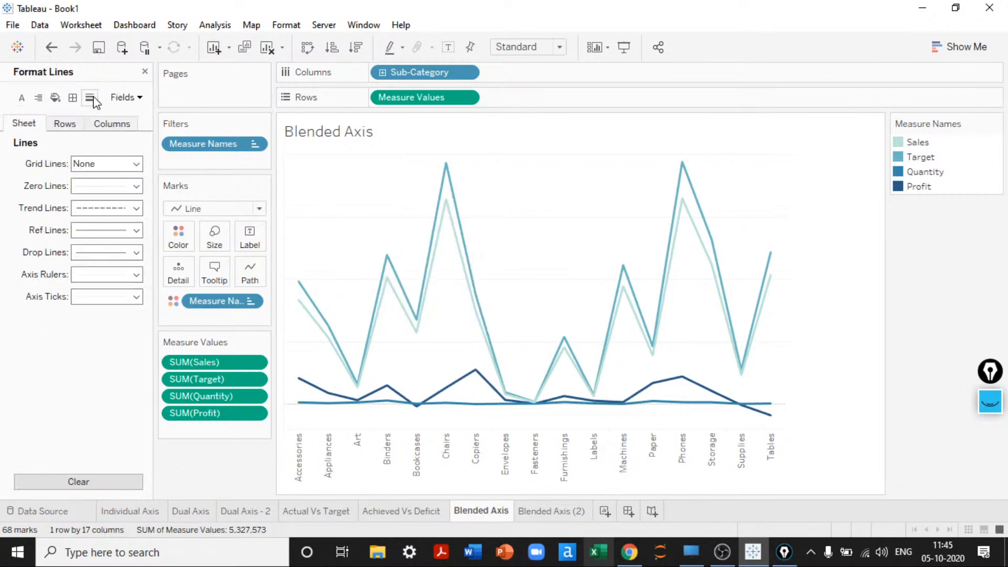
click(65, 123)
click(91, 169)
click(97, 180)
click(102, 187)
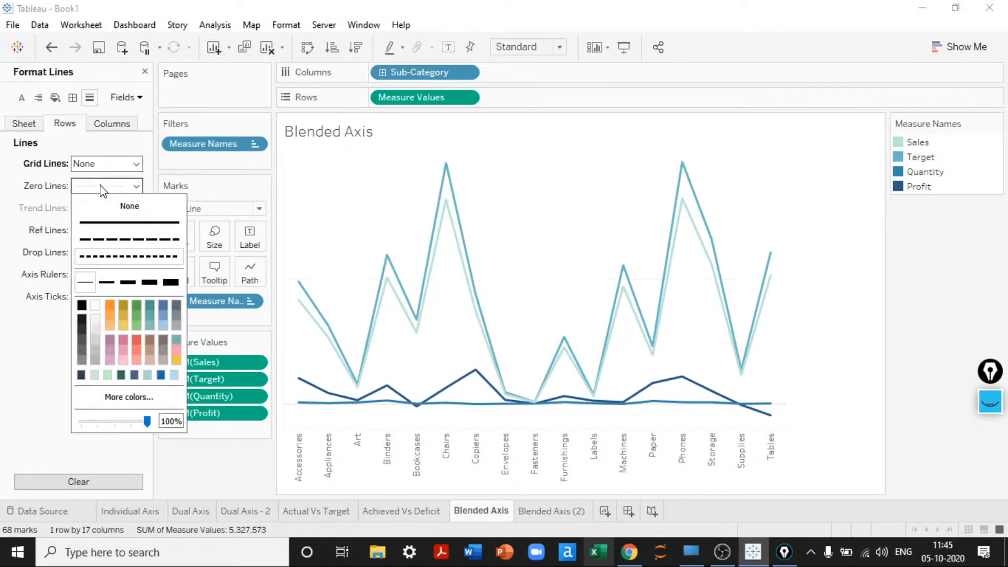
click(119, 205)
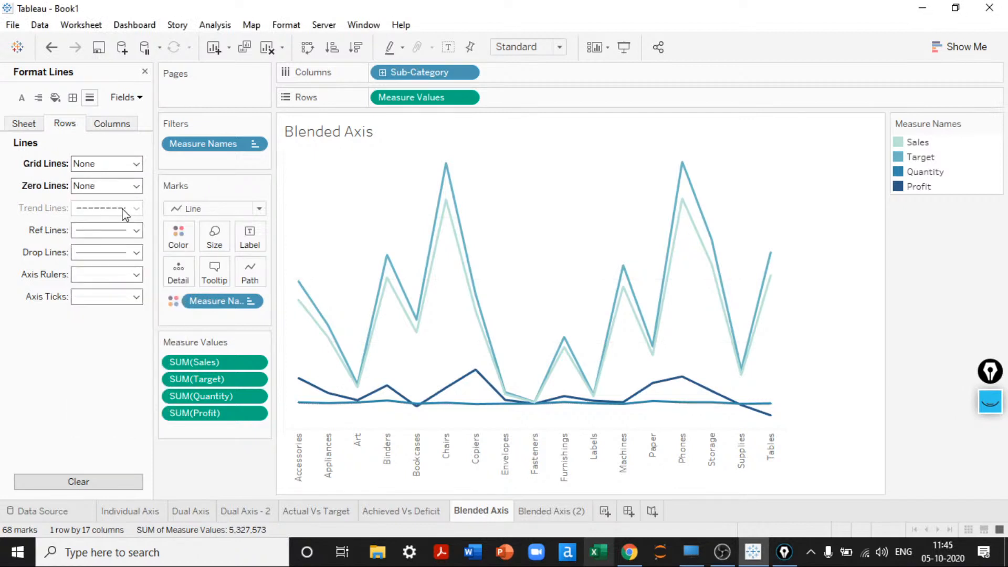
click(105, 274)
click(102, 292)
click(126, 297)
click(128, 315)
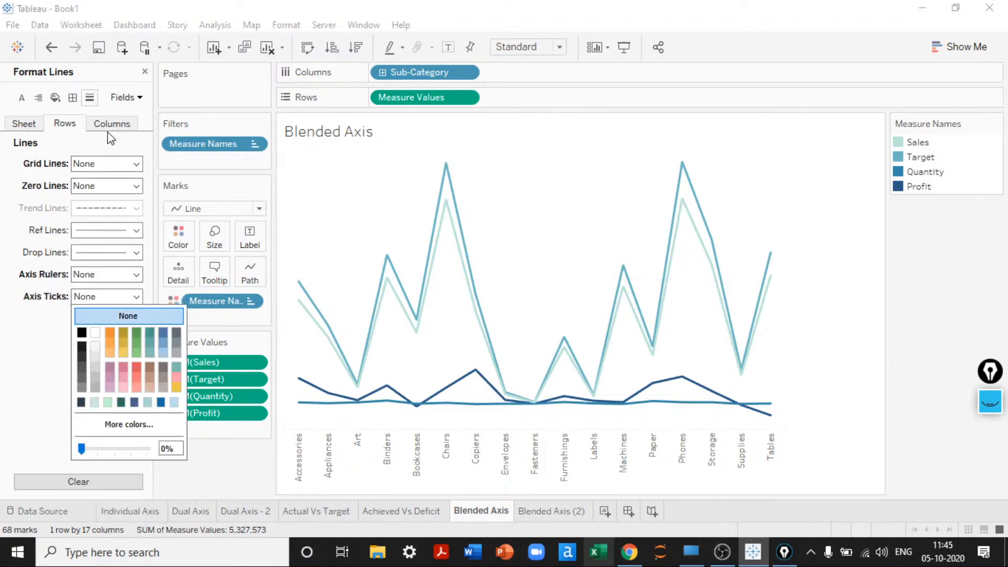
Set the column zero lines, axis rulers and axis ticks of the Blended Axis chart to None
click(111, 124)
click(89, 188)
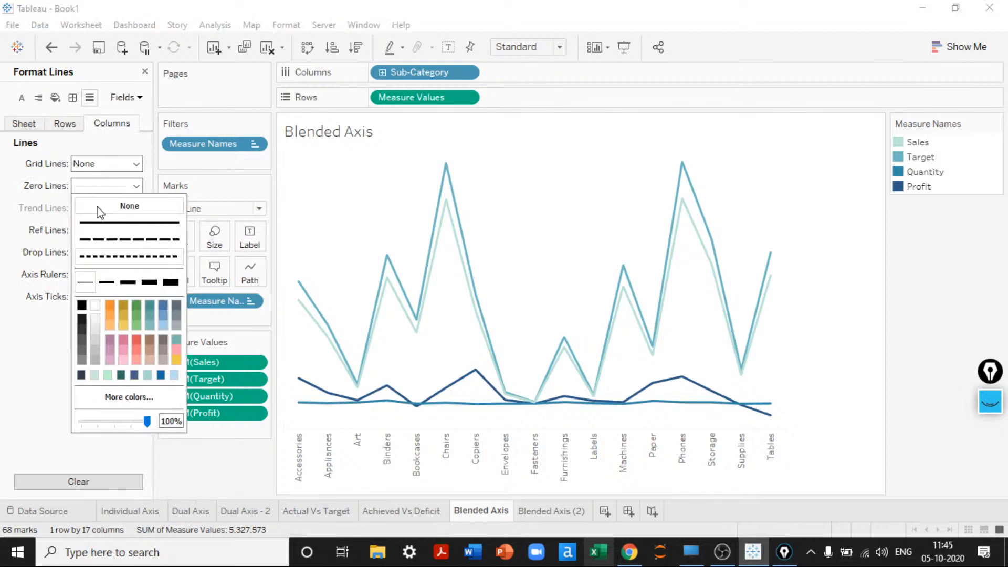
click(99, 211)
click(108, 275)
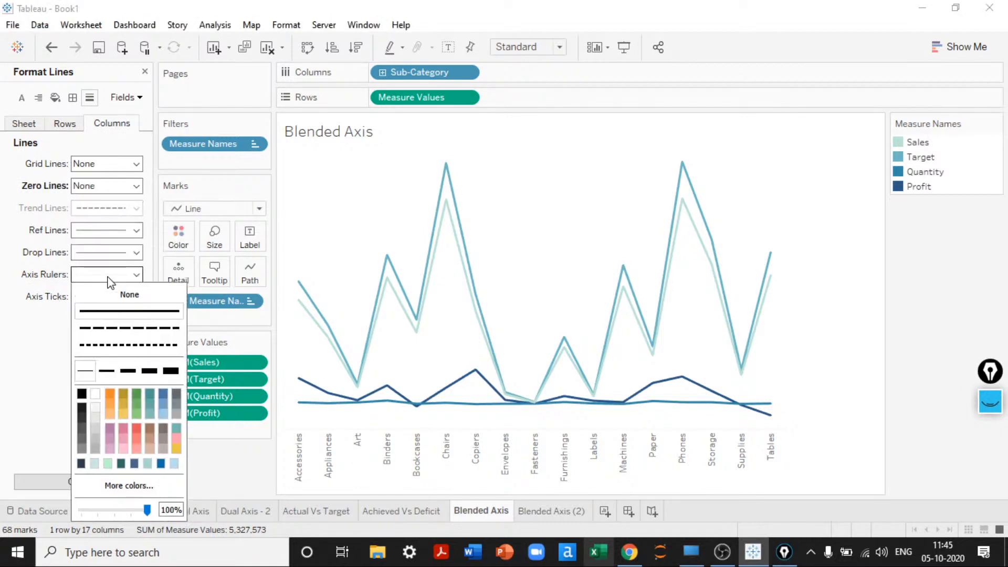
click(109, 294)
click(110, 298)
click(128, 316)
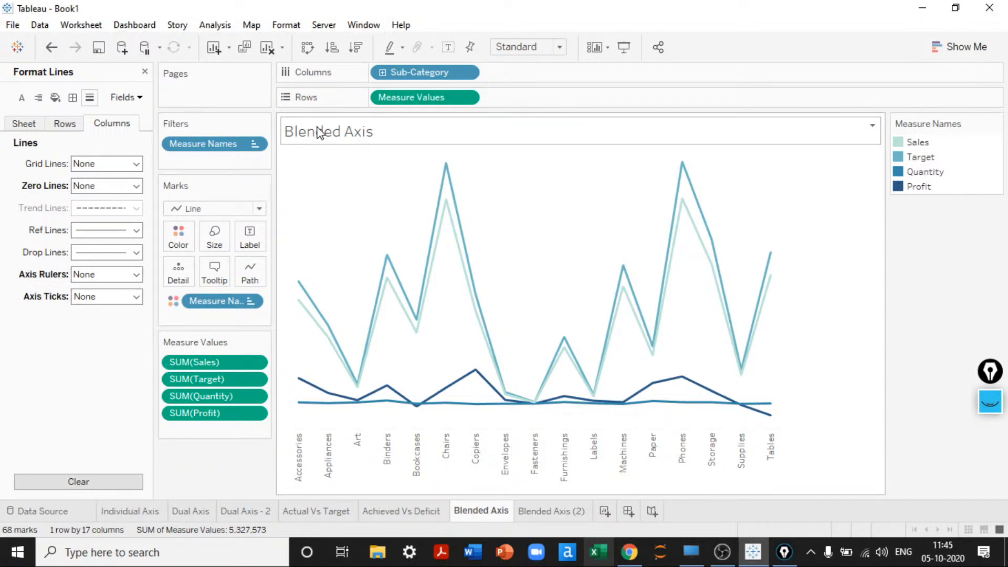
Hide the title of the Blended Axis worksheet and fit the chart to Entire View
right_click(321, 134)
click(361, 170)
click(500, 49)
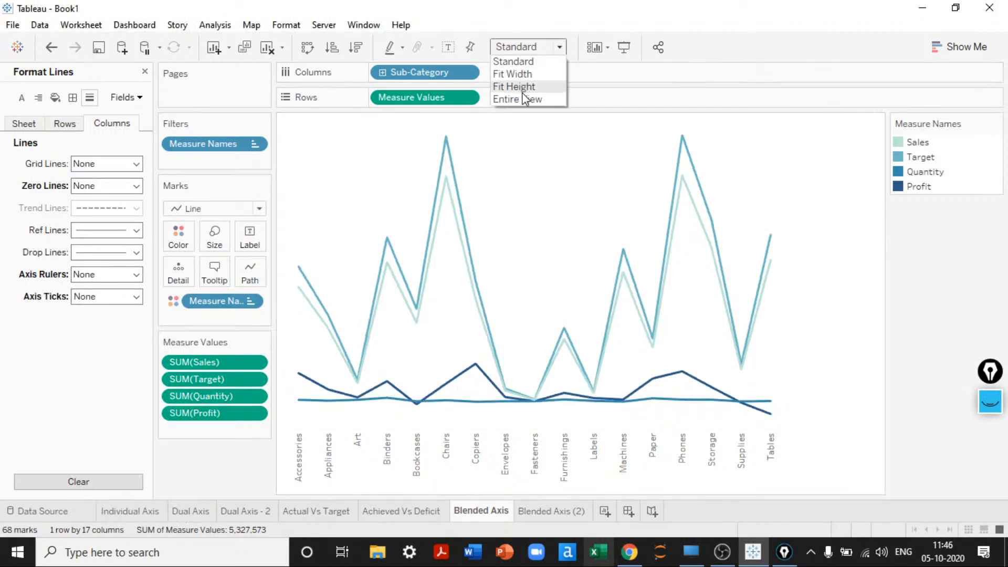
click(525, 99)
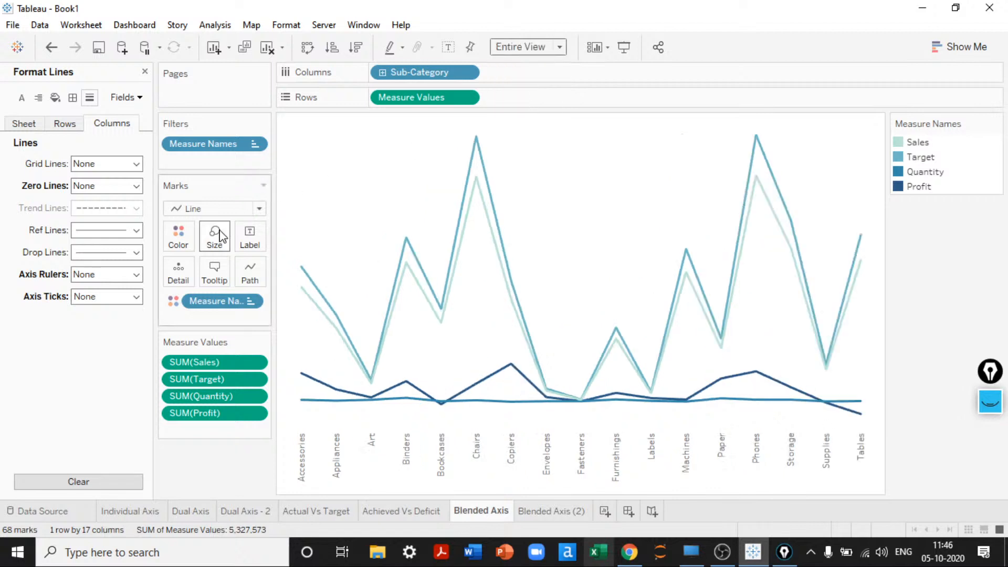
Change the mark type of the Blended Axis chart to Area and close the line formatting pane
click(183, 210)
click(186, 269)
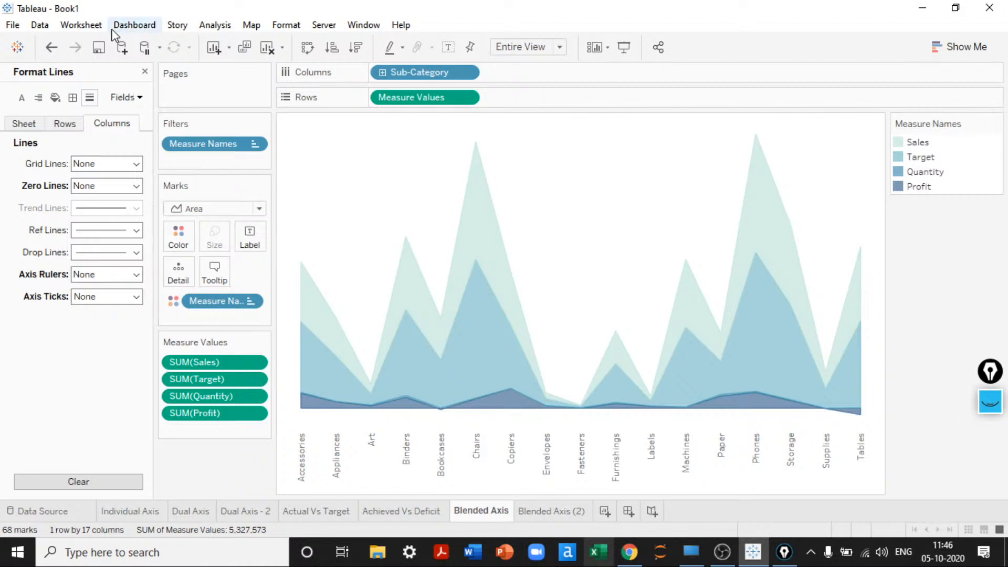
click(146, 69)
Open the Blended Axis (2) worksheet and hide the header of its Value axis
click(423, 510)
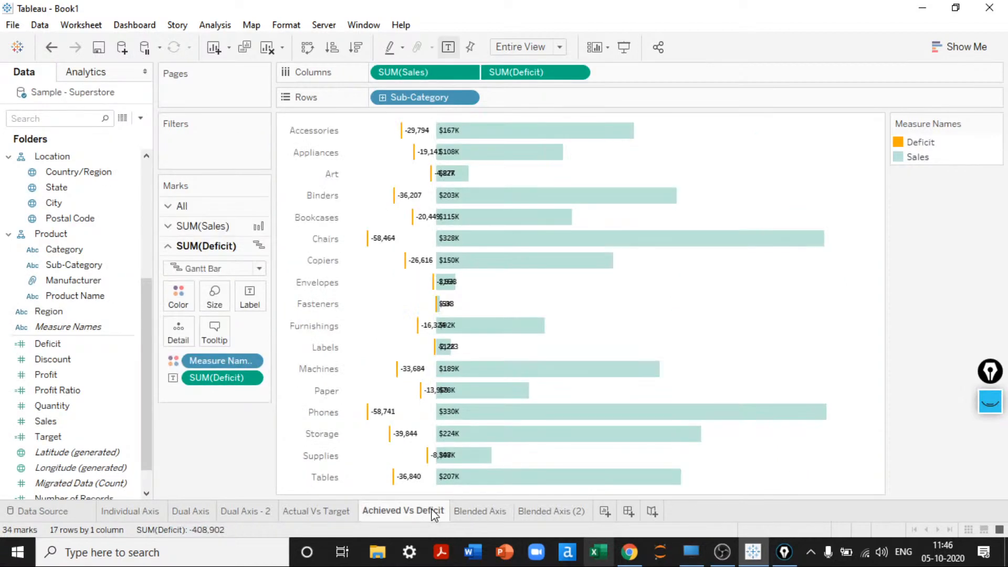
click(458, 515)
click(577, 511)
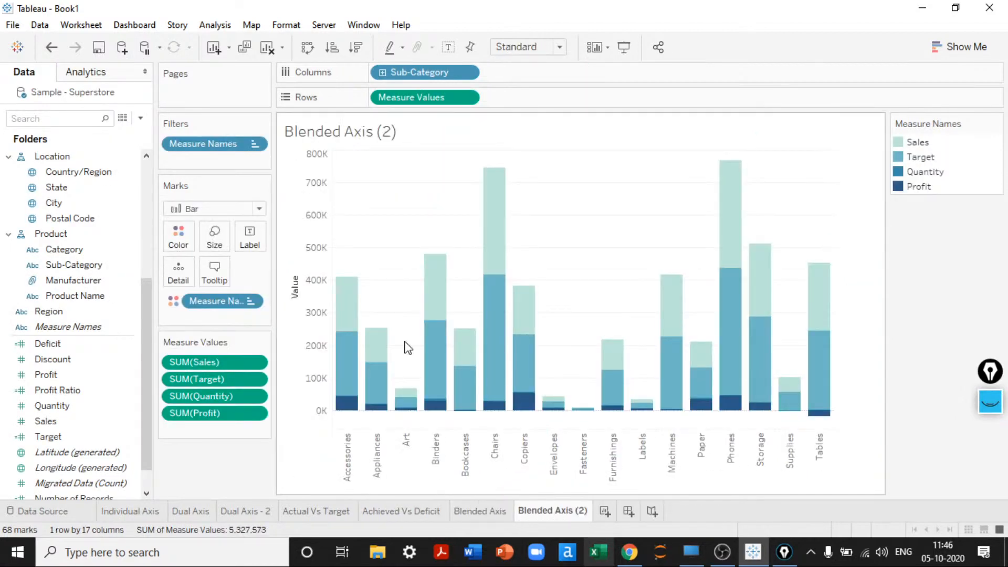
right_click(279, 269)
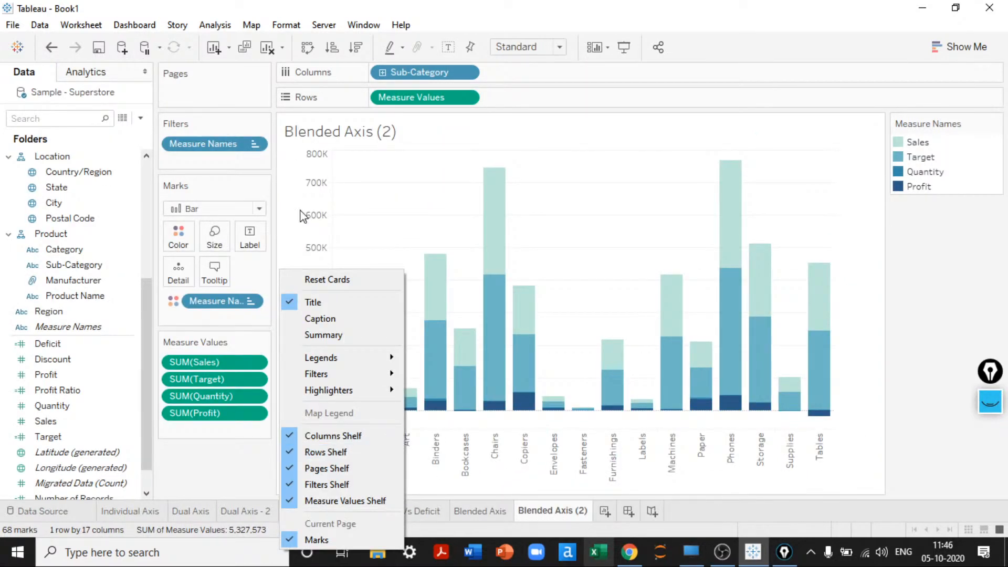
right_click(300, 210)
click(344, 298)
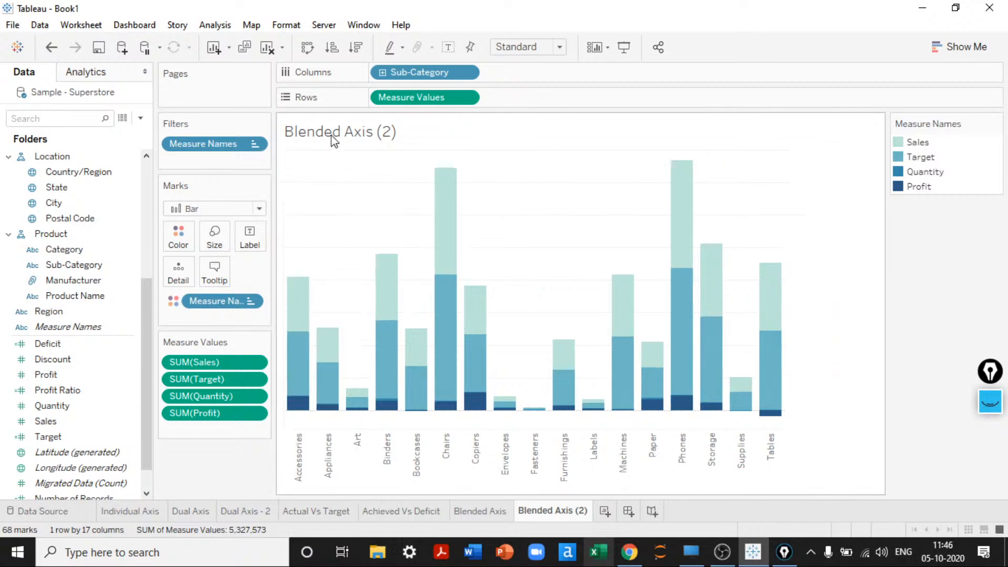
Hide the title of the Blended Axis (2) worksheet and fit the stacked bars to Entire View
right_click(329, 133)
click(367, 176)
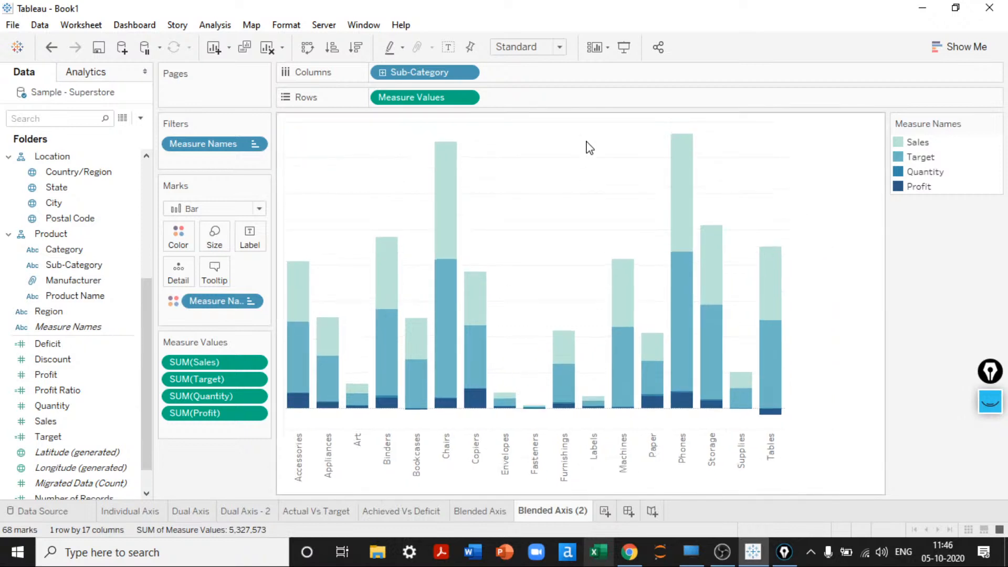
click(524, 47)
click(530, 100)
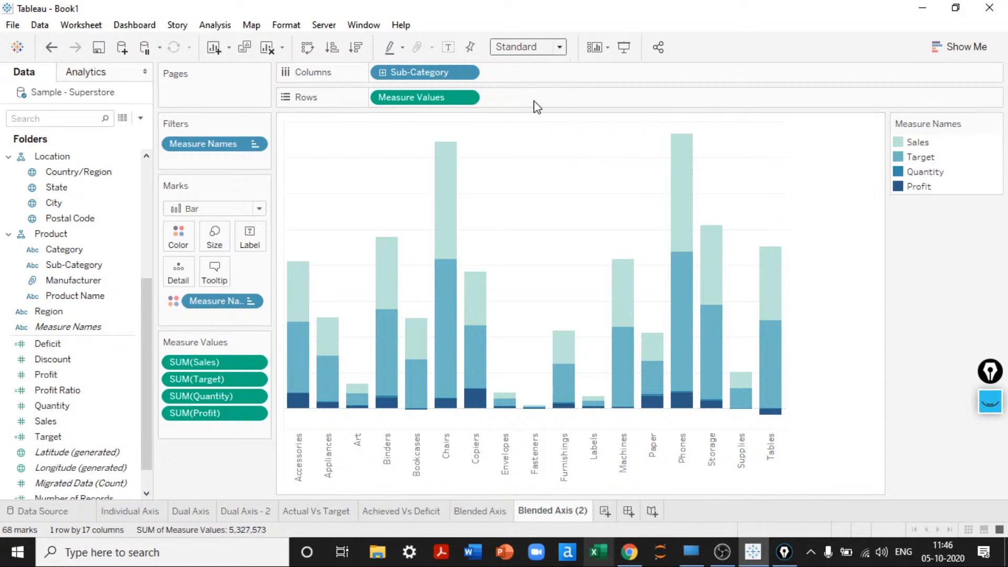
Set the row grid lines, zero lines, axis rulers and axis ticks of the stacked bar chart to None
right_click(344, 215)
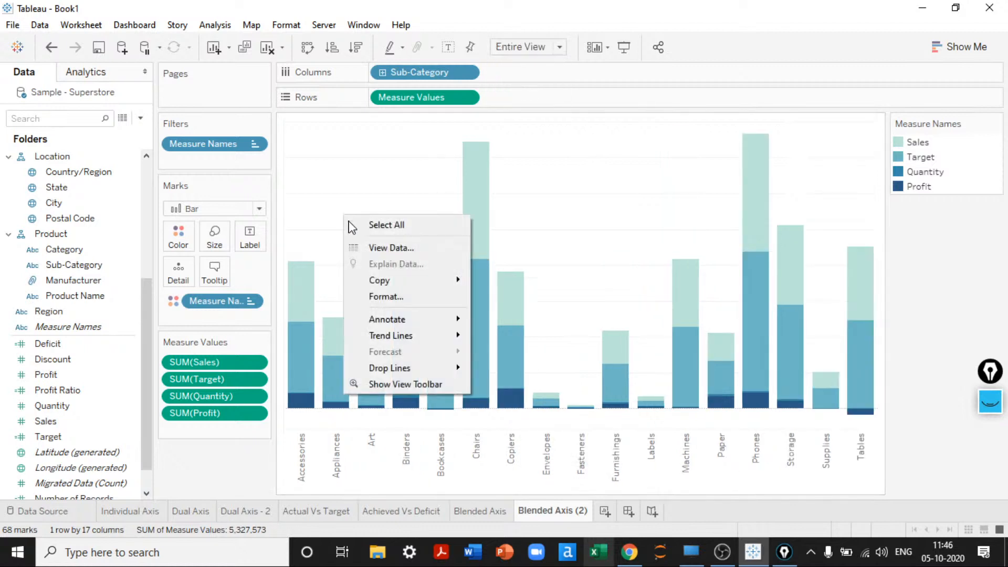
click(381, 292)
click(73, 98)
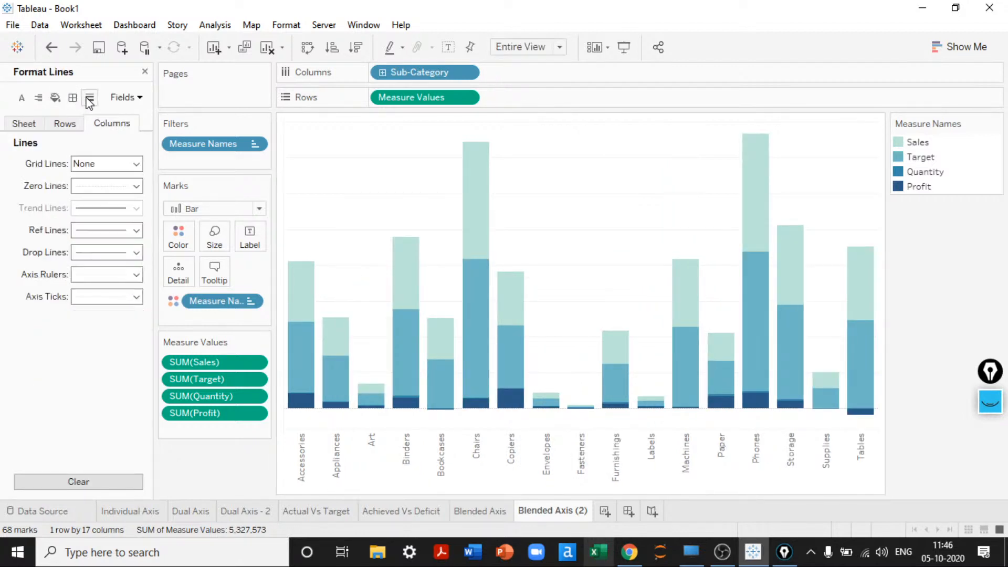
click(80, 124)
click(92, 160)
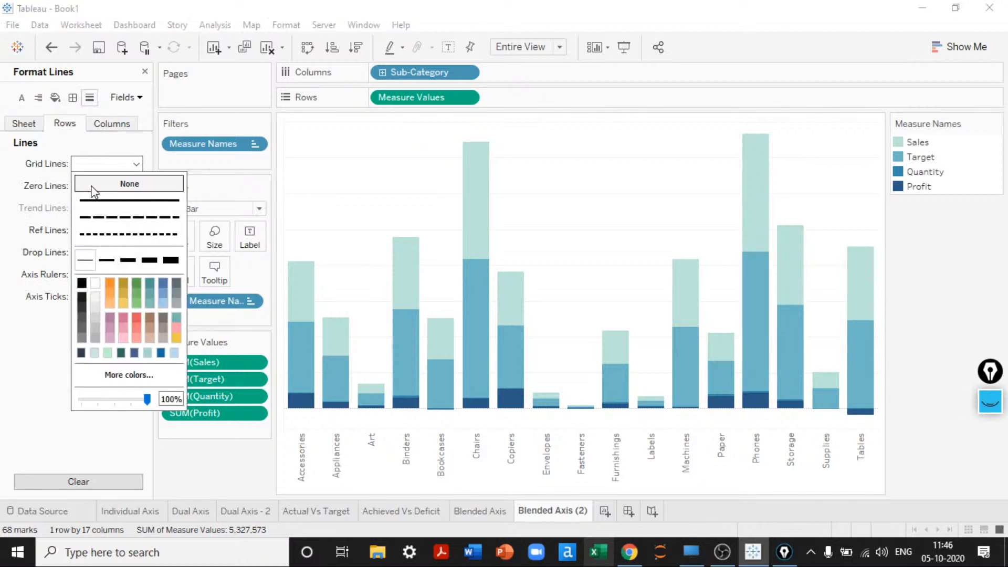
click(91, 185)
click(95, 187)
click(109, 205)
click(120, 273)
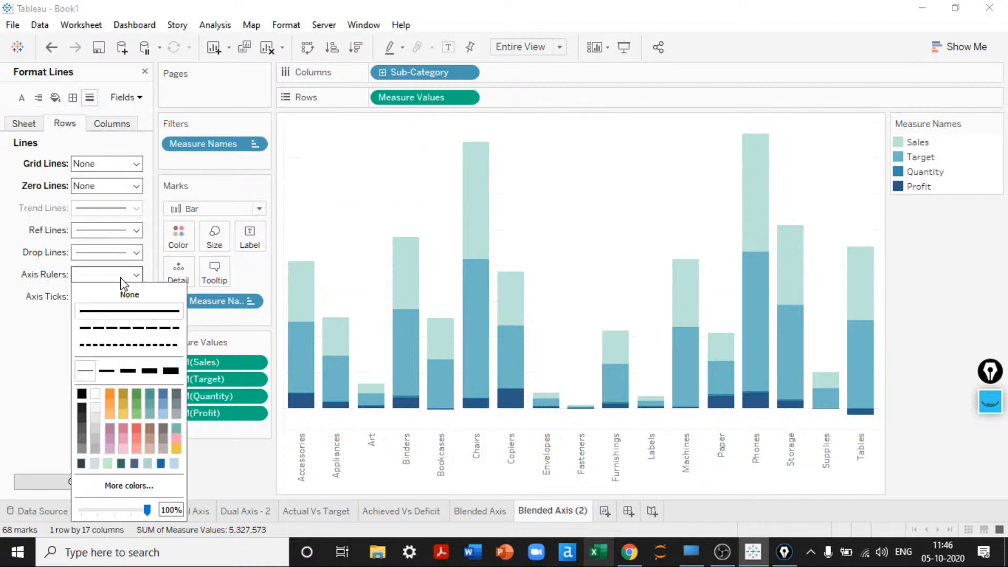
click(105, 293)
click(105, 297)
click(105, 317)
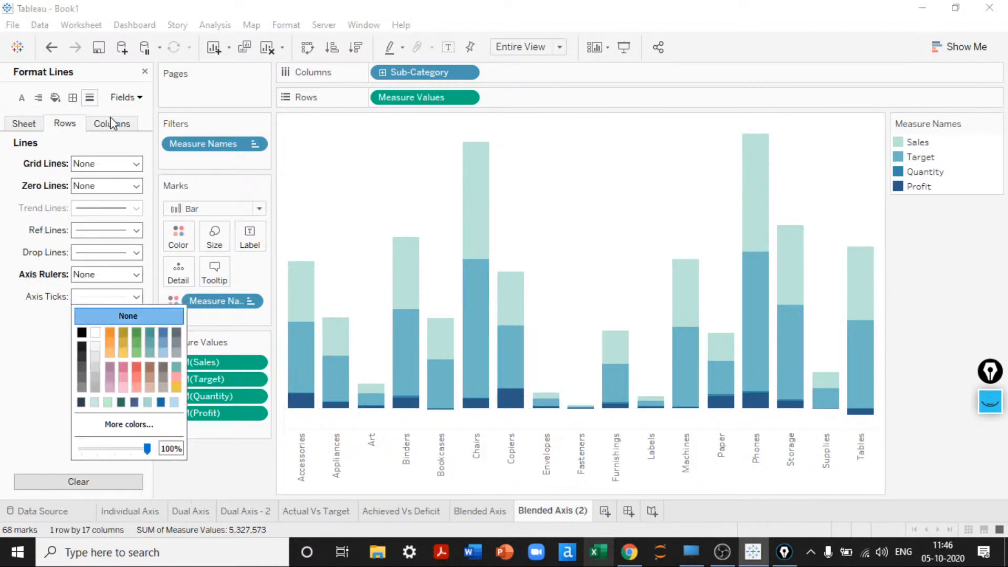
Set the column zero lines, axis rulers and axis ticks of the stacked bar chart to None
click(115, 125)
click(105, 186)
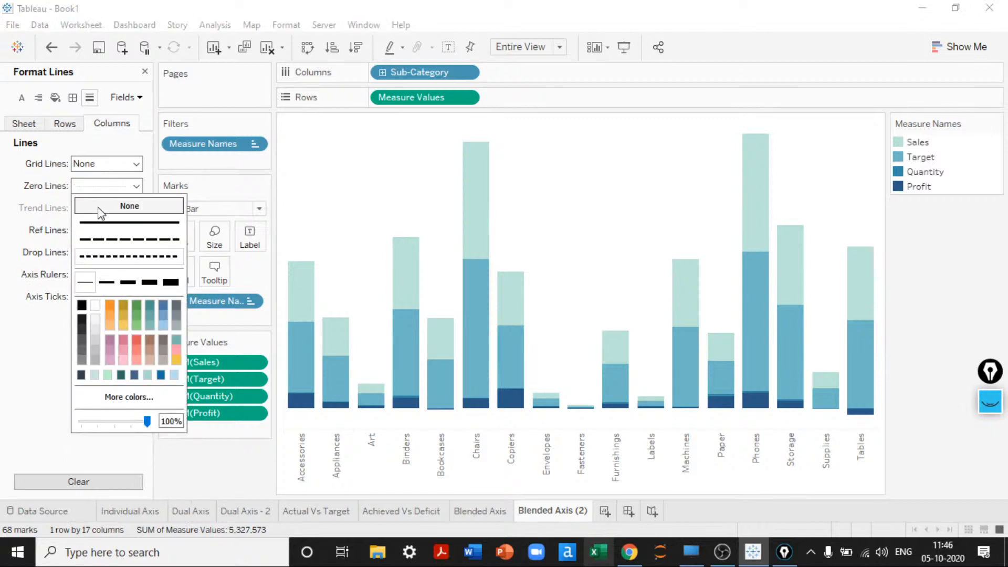
click(101, 208)
click(106, 276)
click(125, 294)
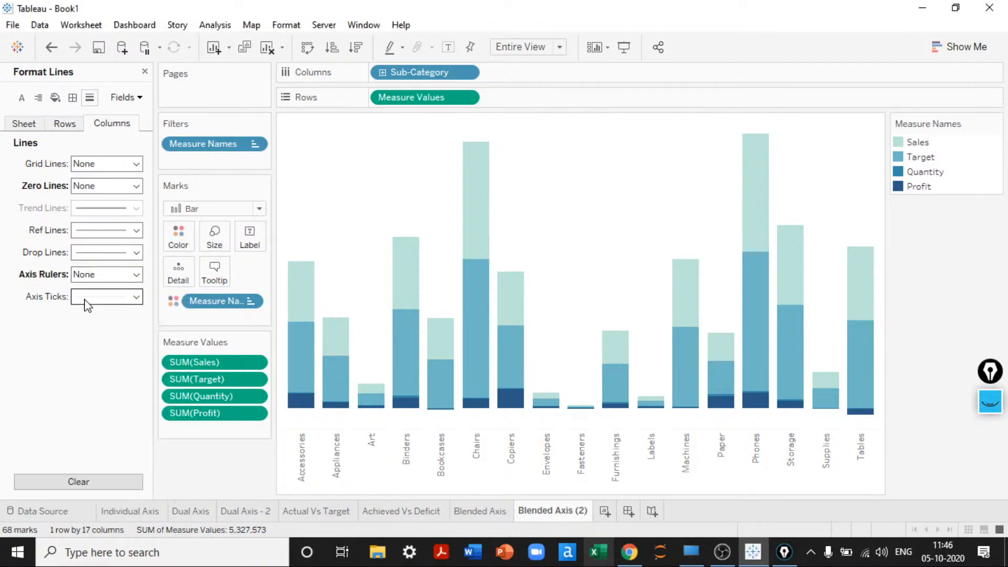
click(105, 297)
click(89, 311)
click(24, 124)
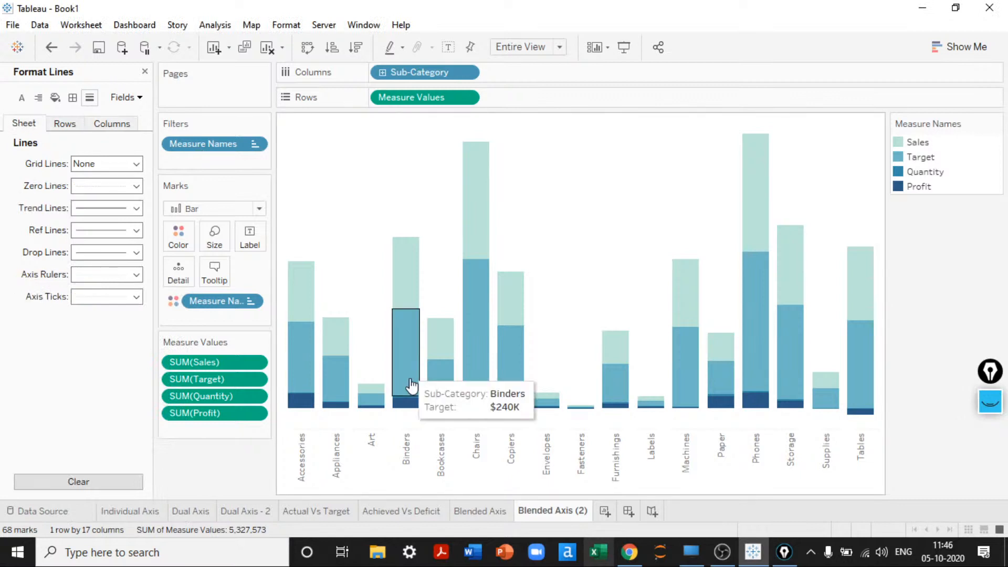
Inspect the Profit segments of the Binders and Chairs bars, highlight the Tables stack and clear the selection
mouse_move(410, 412)
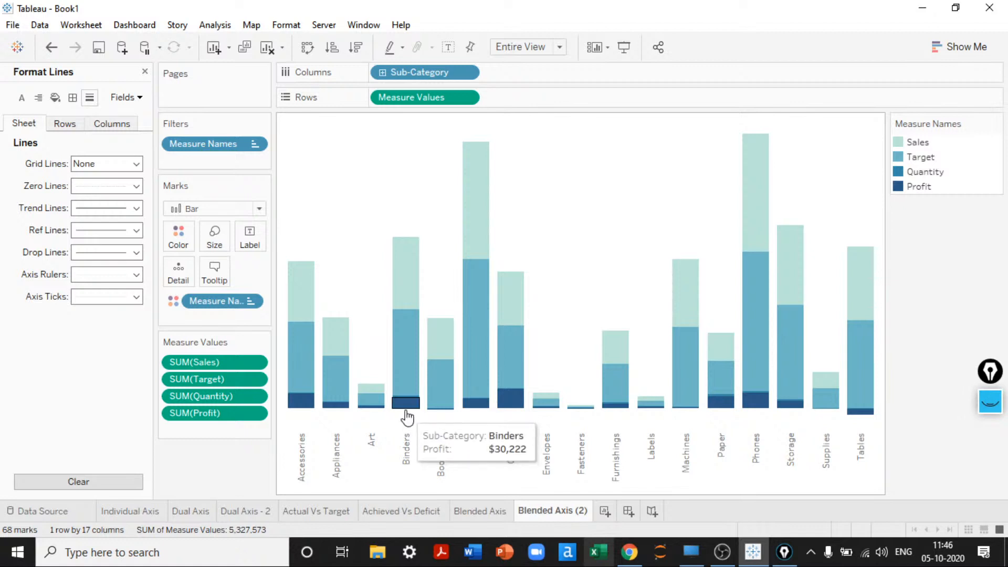
mouse_move(475, 415)
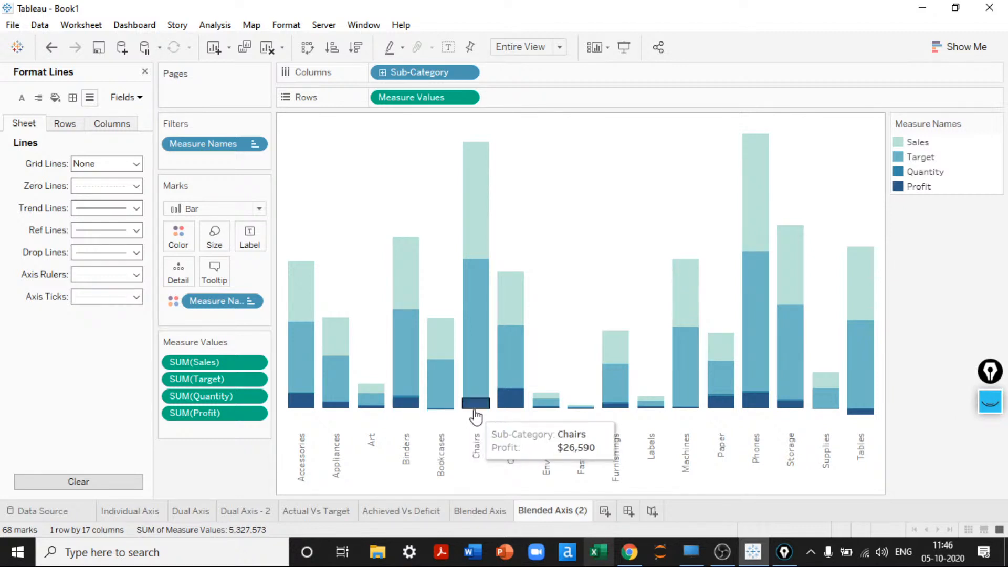
click(860, 436)
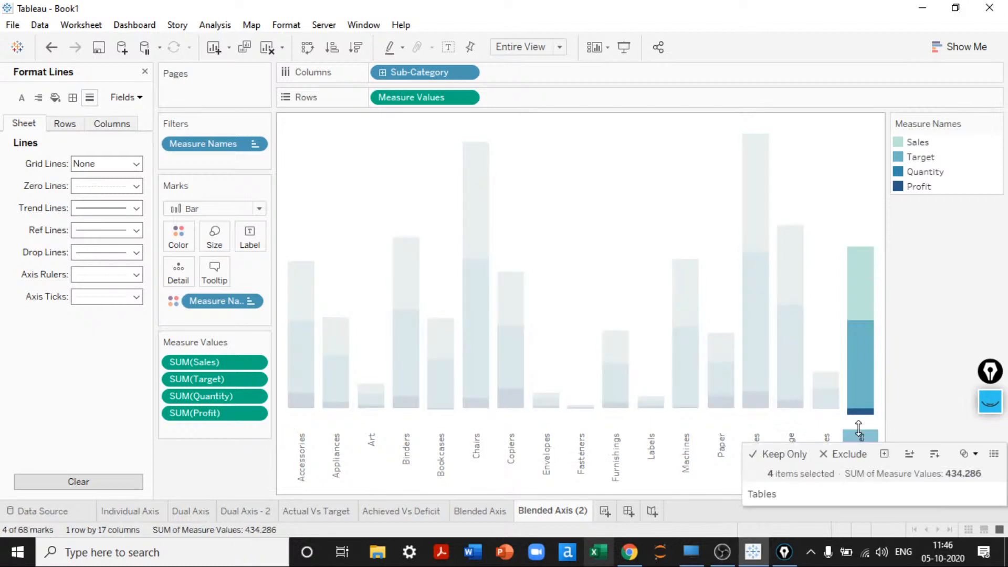
drag(858, 428, 858, 425)
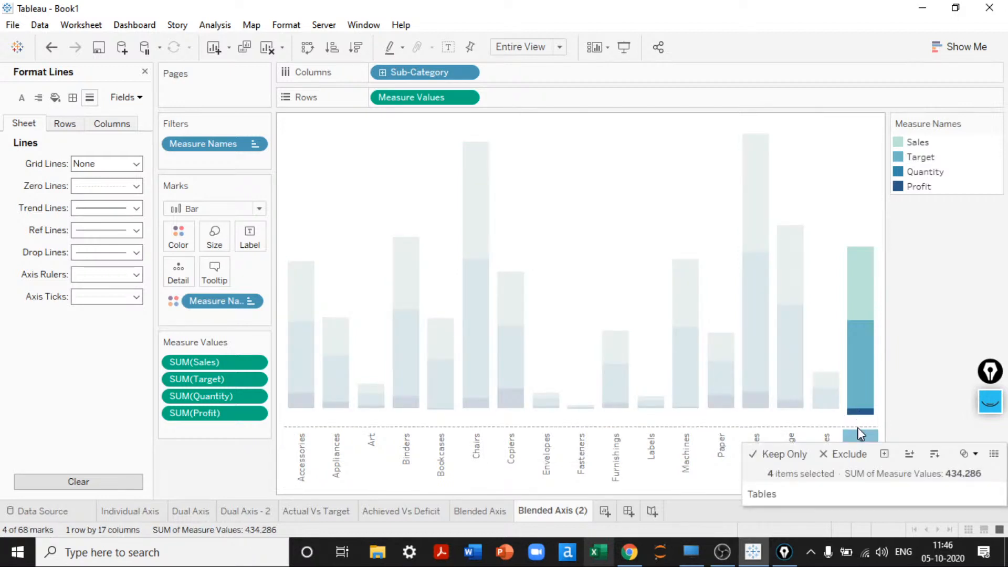
click(531, 229)
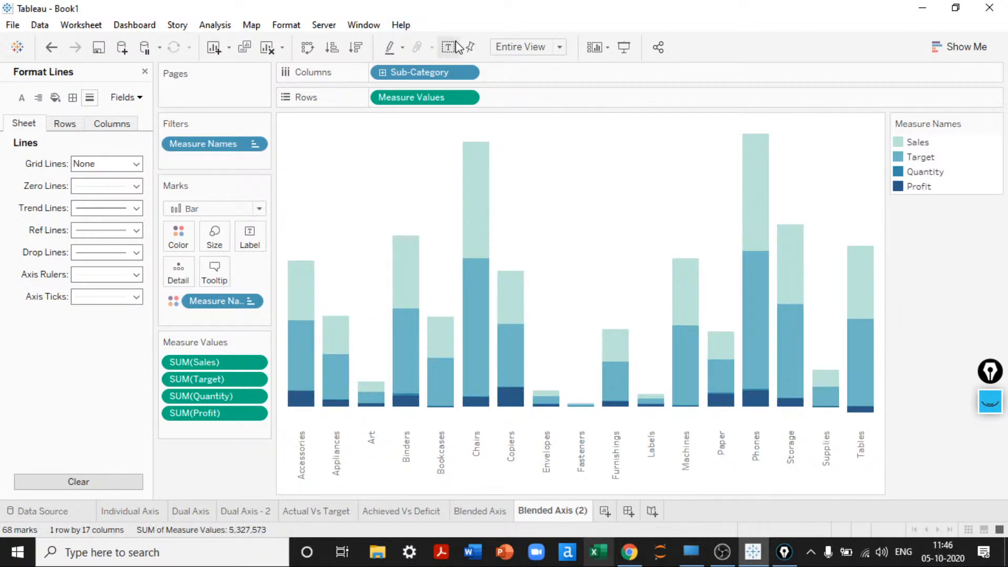
Show mark labels on the stacked bars of Blended Axis (2) and set the label font size to 7
click(455, 46)
click(144, 71)
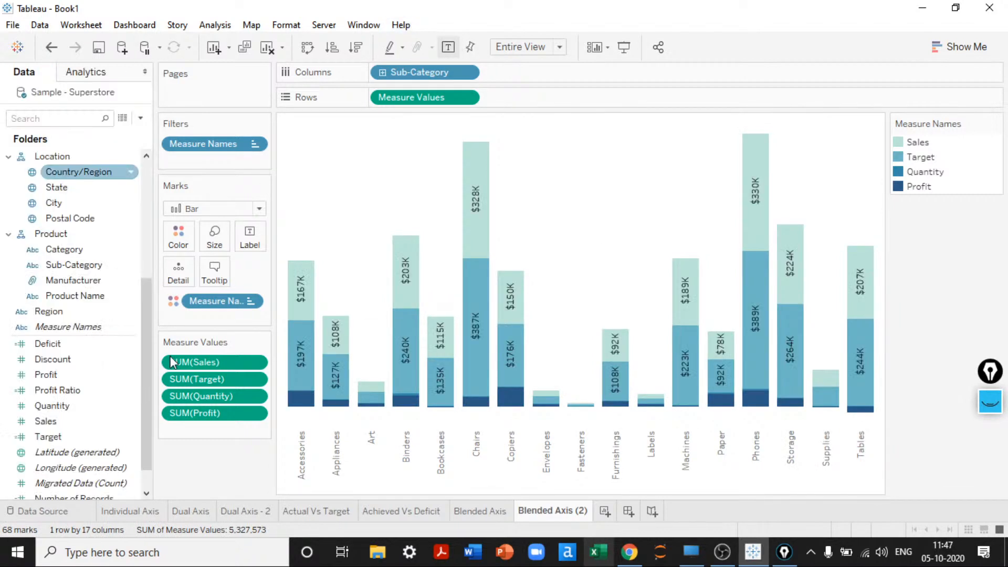
click(249, 238)
click(326, 333)
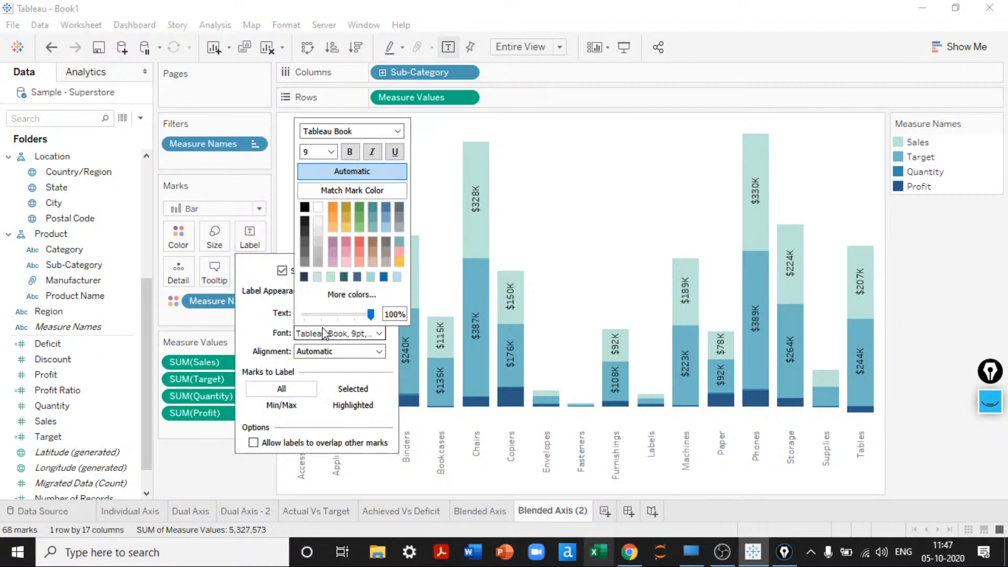
double_click(319, 156)
click(318, 156)
double_click(318, 156)
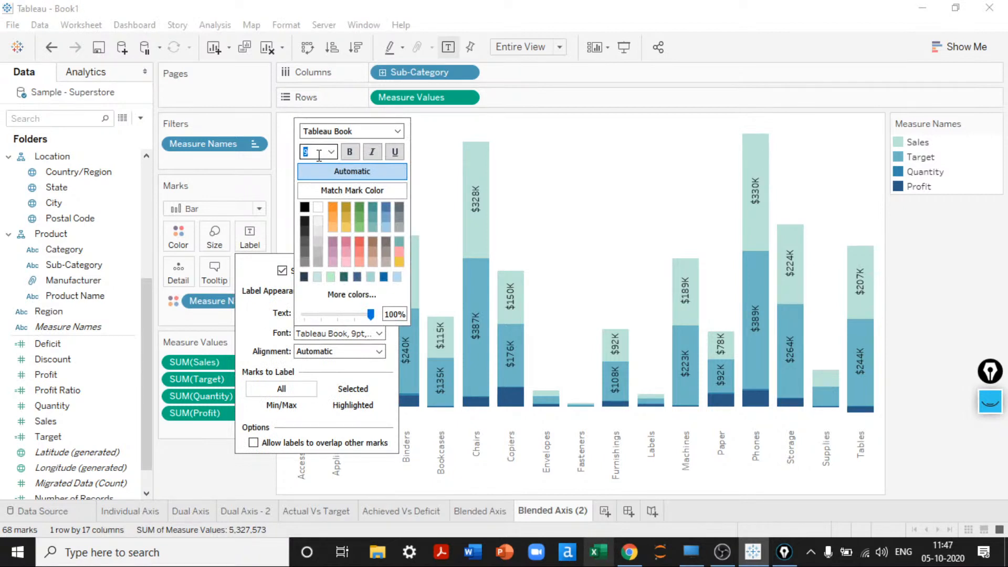
text(7)
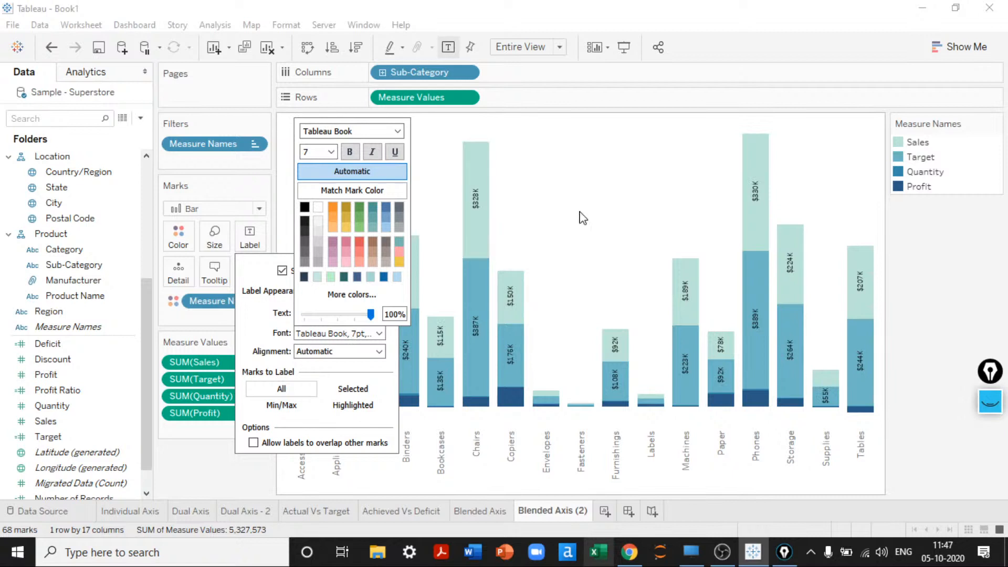
click(582, 217)
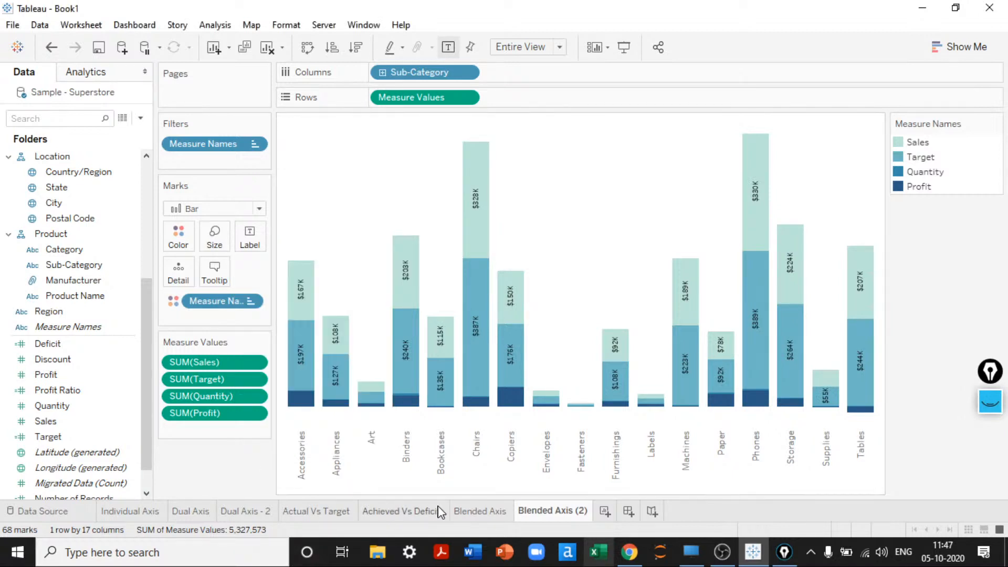
Review the finished worksheets in presentation mode, going from Individual Axis through to Blended Axis (2)
click(481, 511)
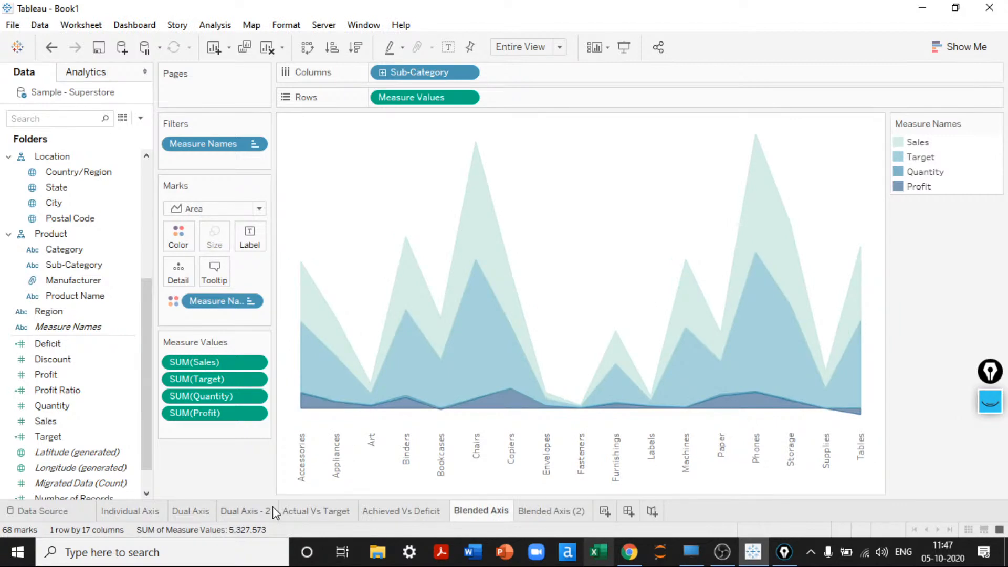
click(129, 511)
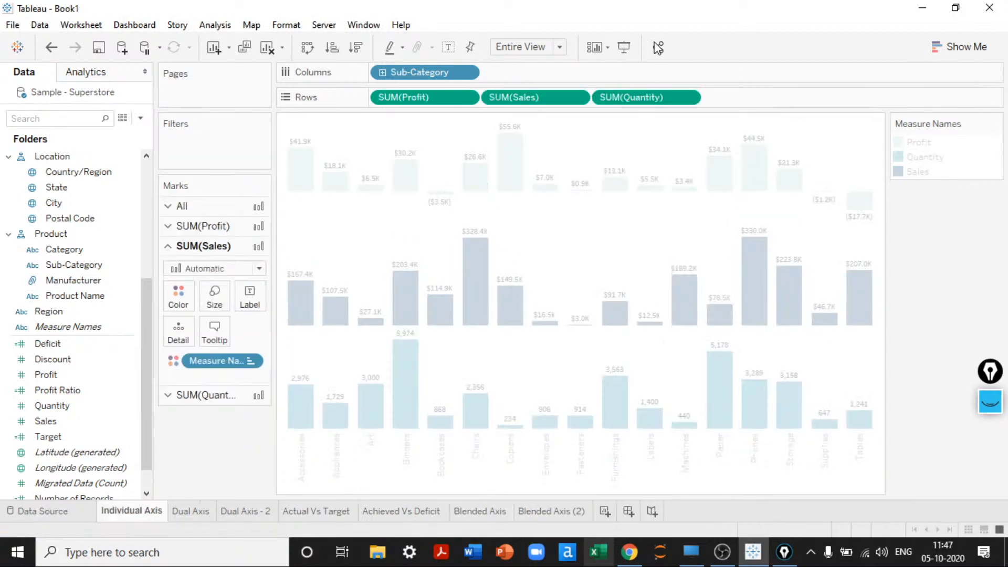
click(625, 48)
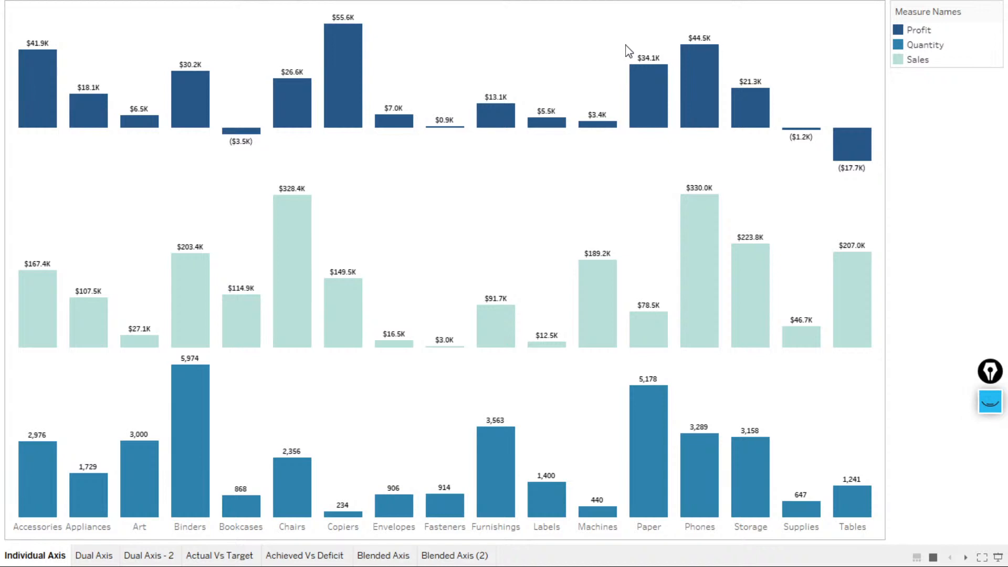
key(Right)
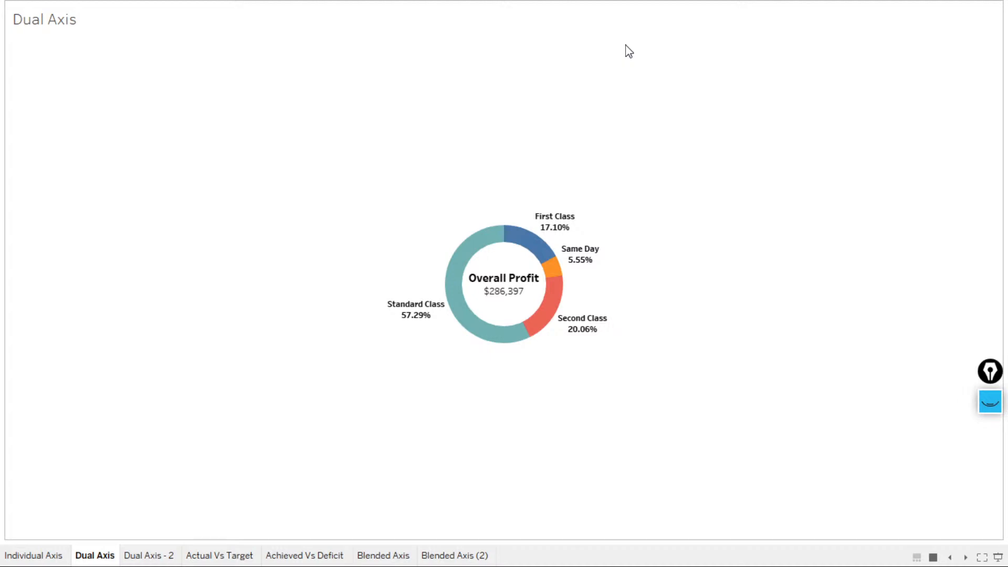
key(ctrl+Tab)
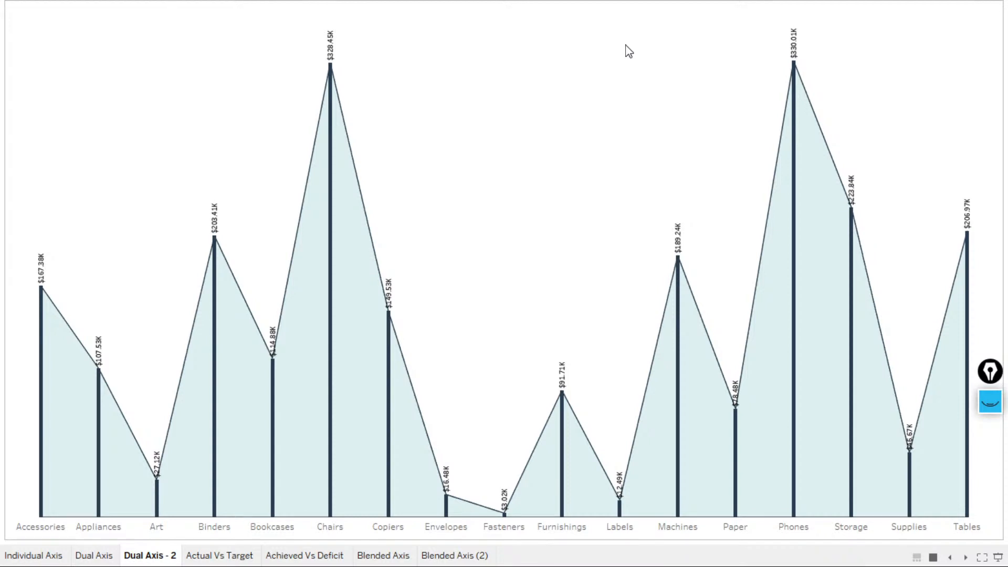
key(ctrl+Tab)
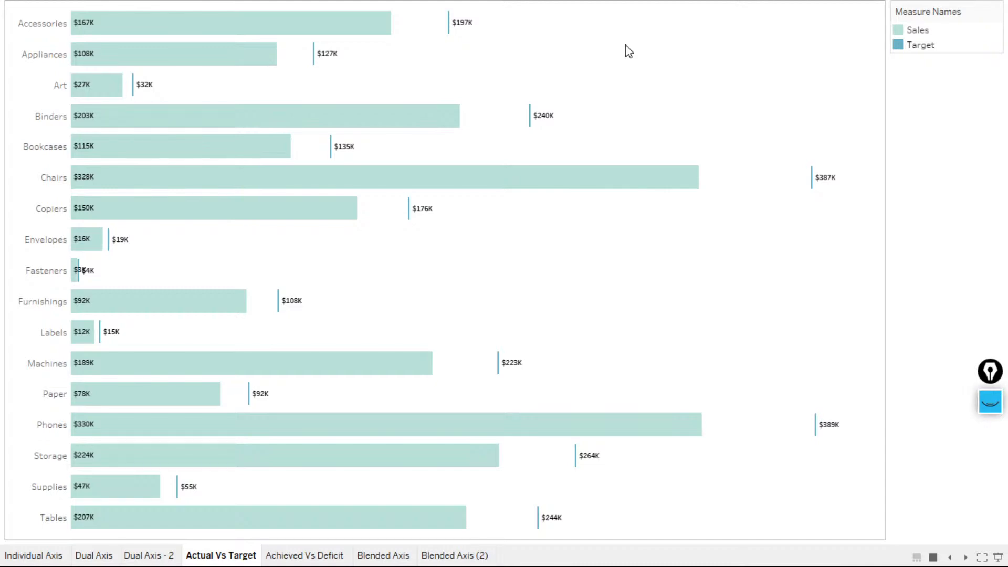
key(Right)
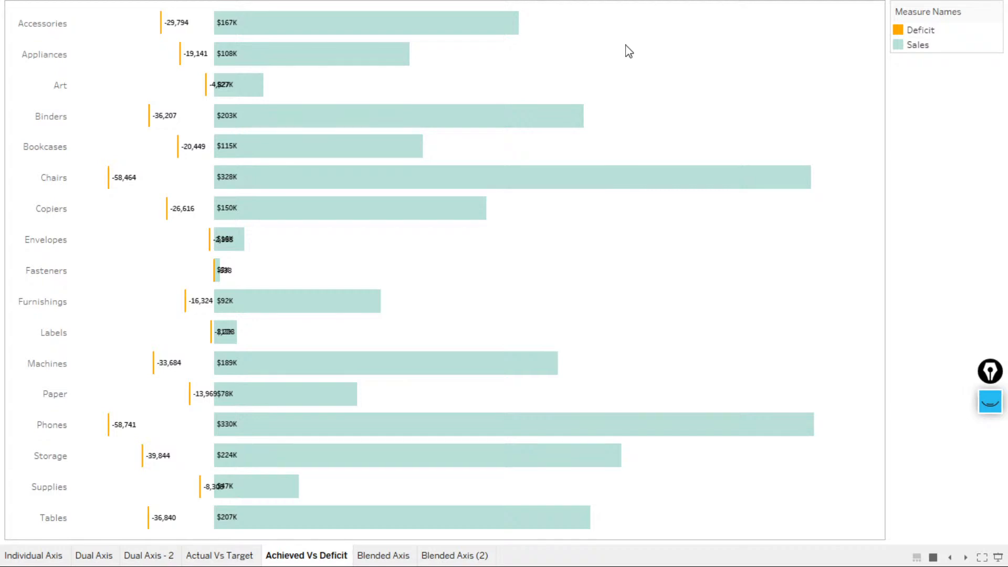
key(ctrl+Tab)
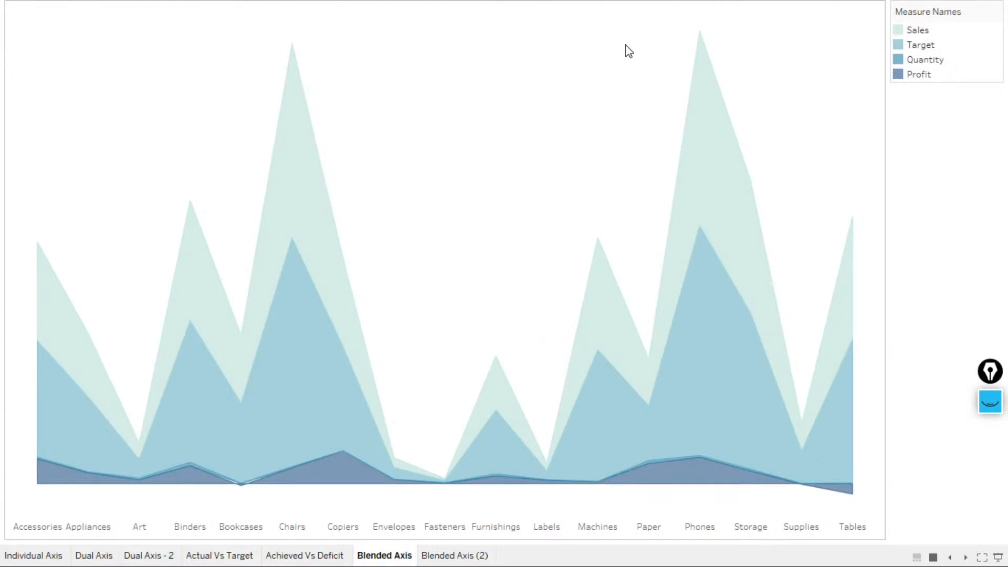
key(ctrl+Tab)
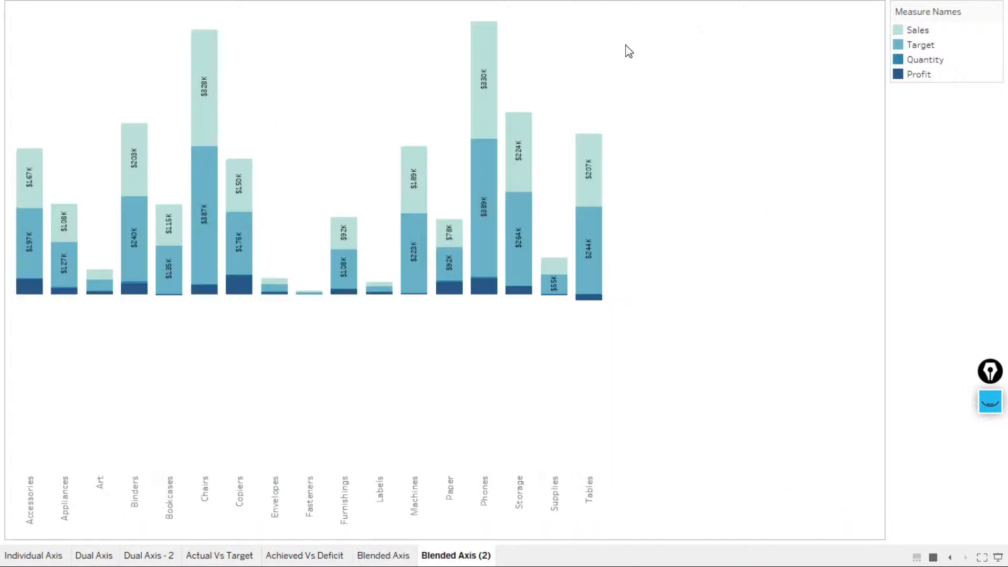
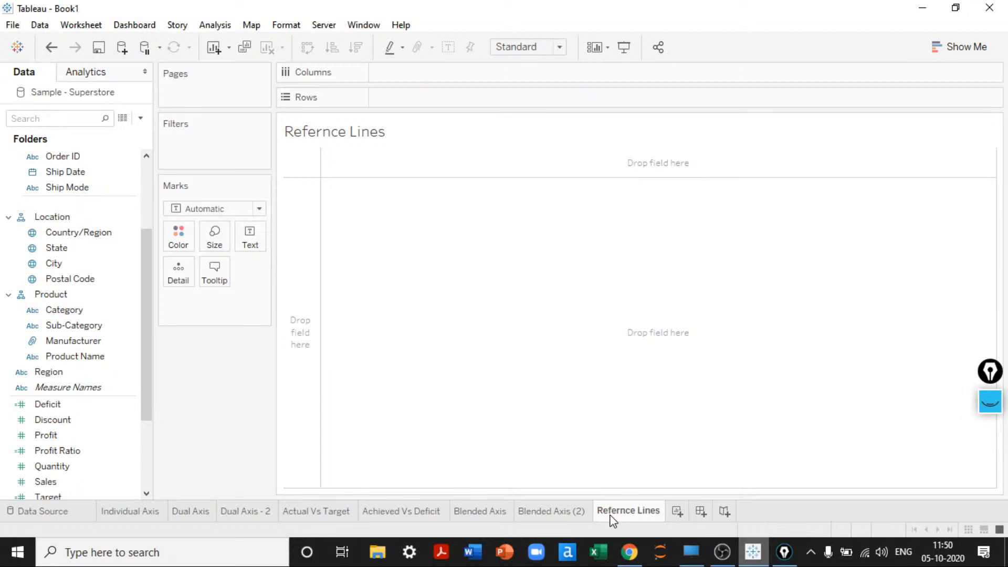
Correct the name of the Refernce Lines worksheet to Reference Lines
double_click(616, 512)
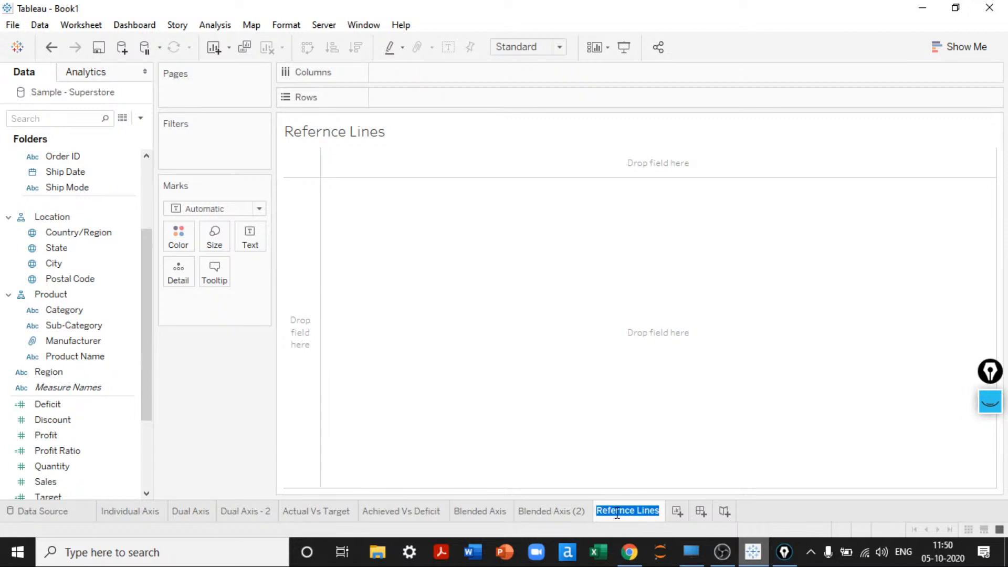
key(Return)
text(en)
key(BackSpace)
key(Return)
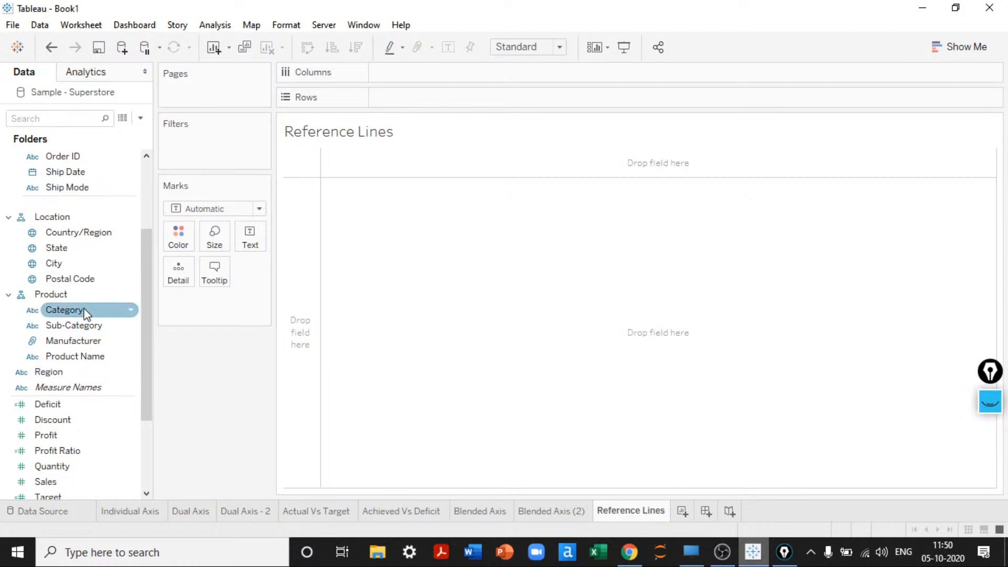
Build a bar chart of Sales by Sub-Category and swap rows and columns so the bars stand vertically
double_click(81, 326)
scroll(80, 327, down, 2)
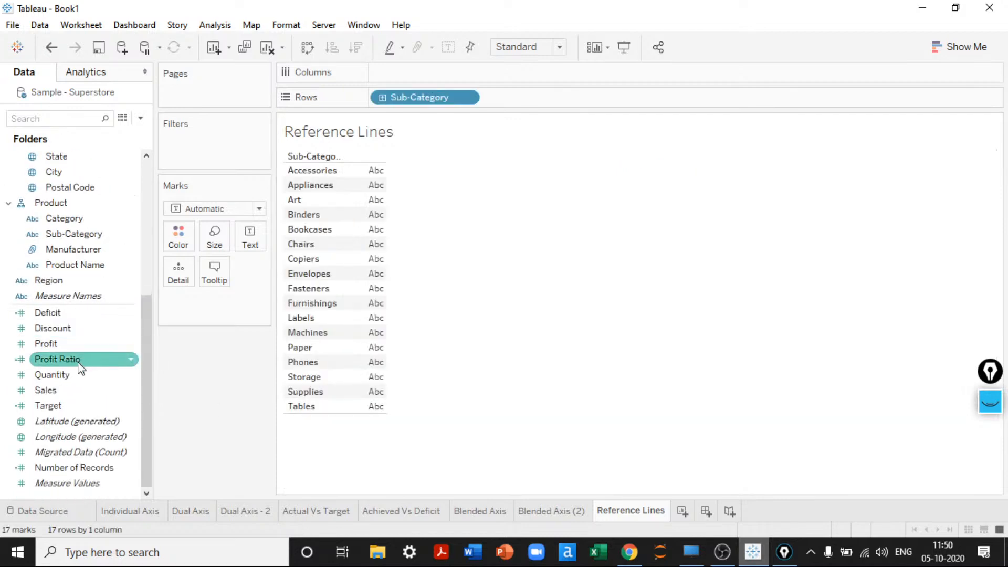
double_click(74, 390)
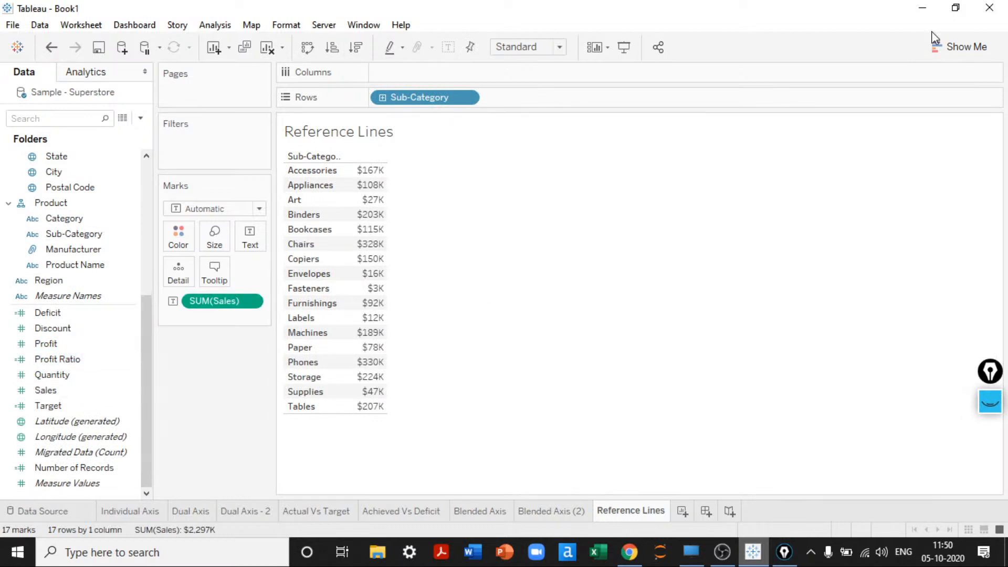
click(937, 45)
click(897, 174)
click(955, 46)
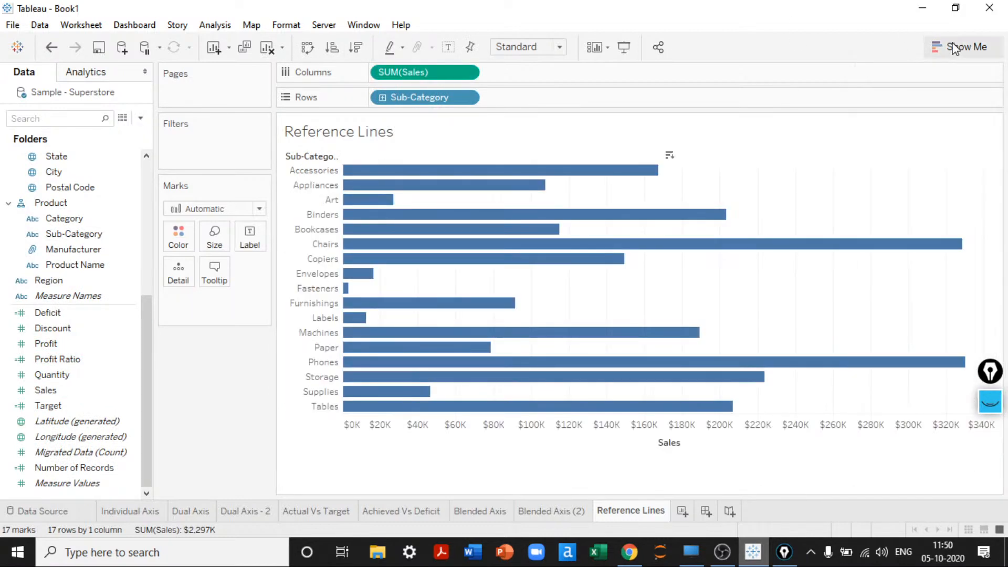
key(ctrl+w)
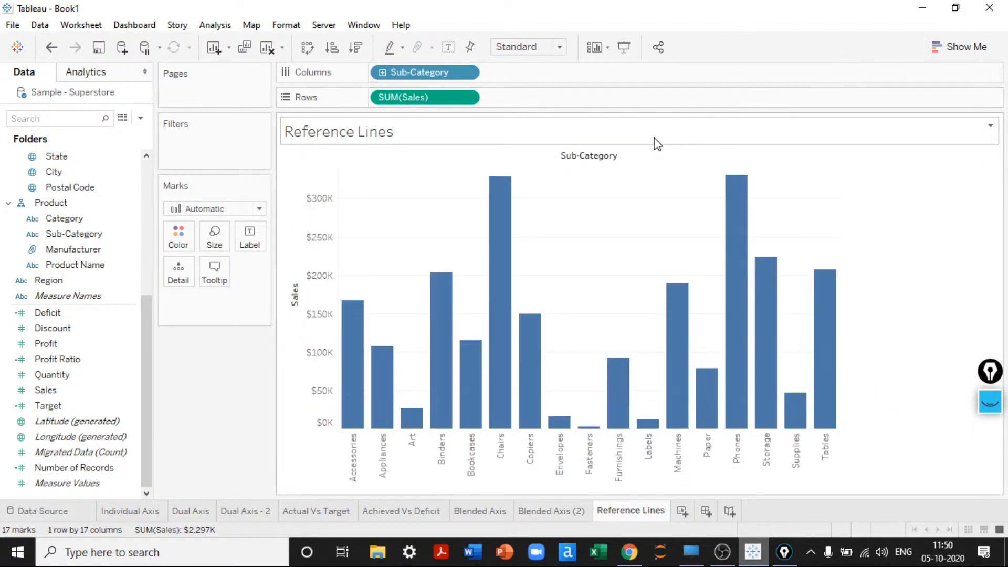
Hide the Sub-Category field label above the columns and fit the chart to Entire View
right_click(636, 159)
click(698, 206)
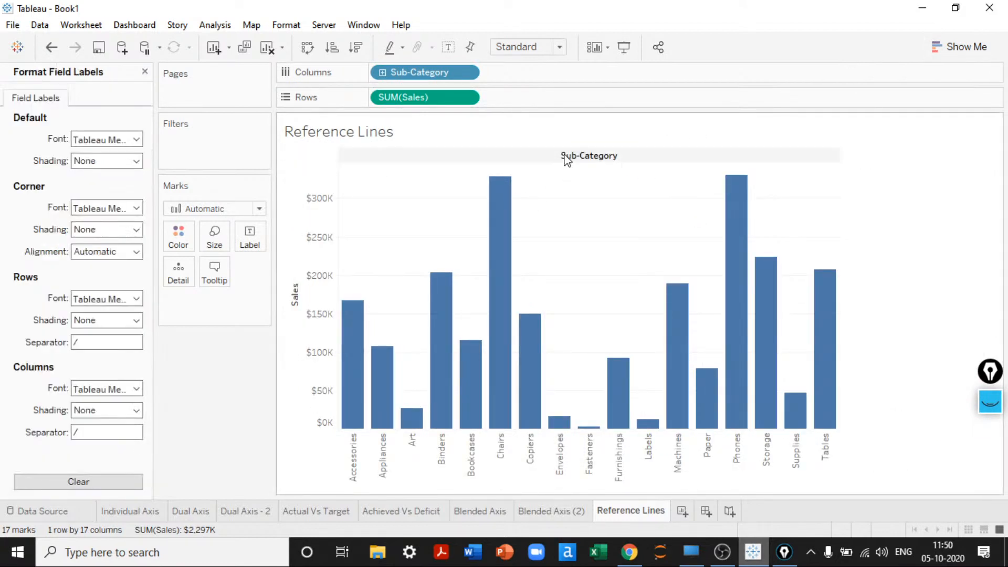
right_click(565, 155)
click(611, 220)
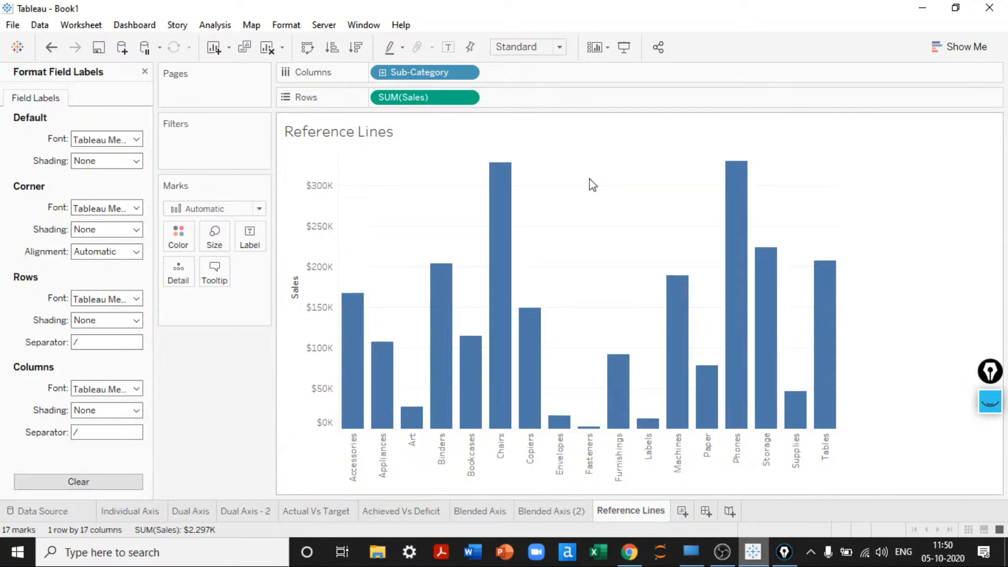
click(546, 48)
click(540, 100)
Set the row grid lines, zero lines, axis rulers and axis ticks of the Sales bar chart to None
right_click(612, 162)
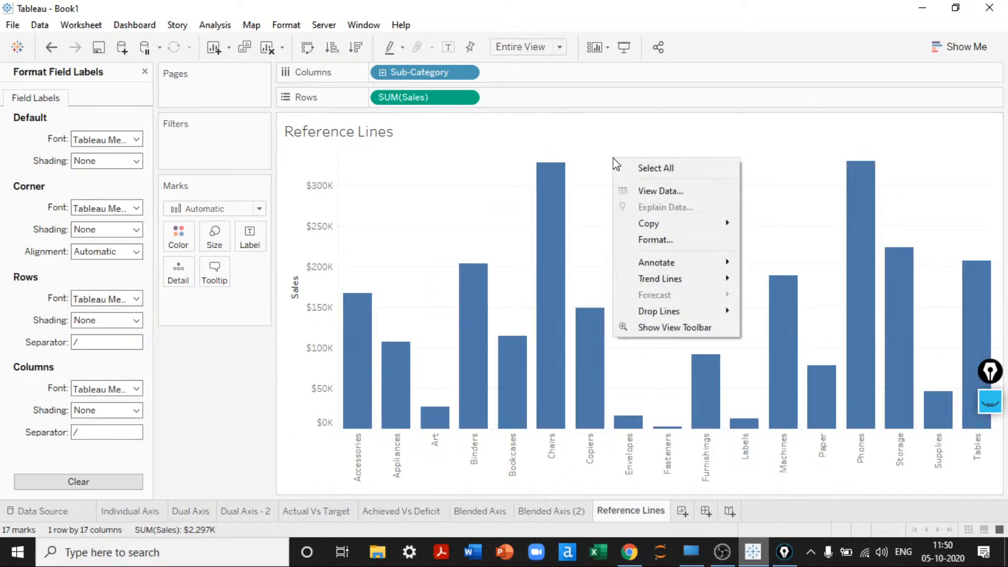
click(593, 231)
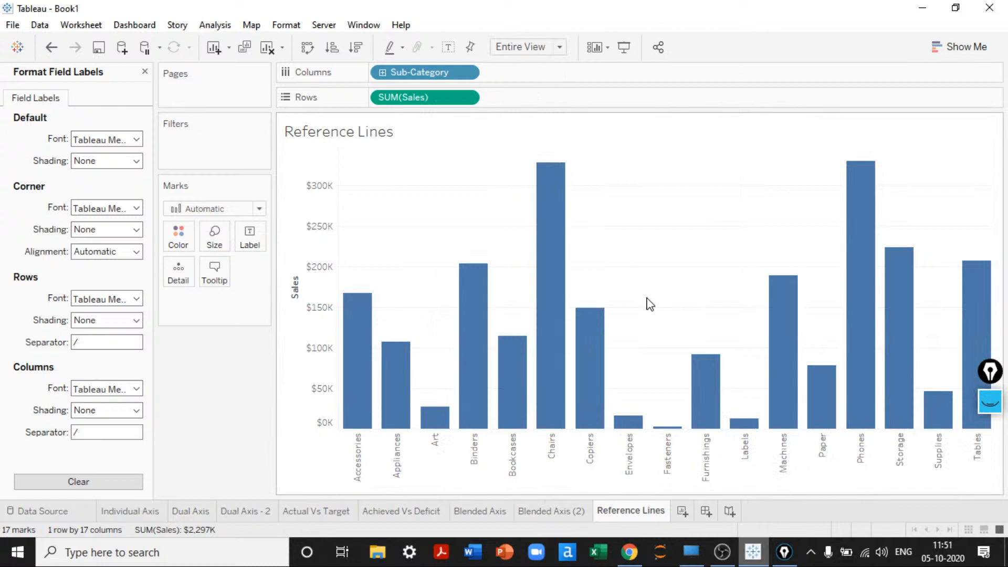
right_click(623, 223)
click(669, 299)
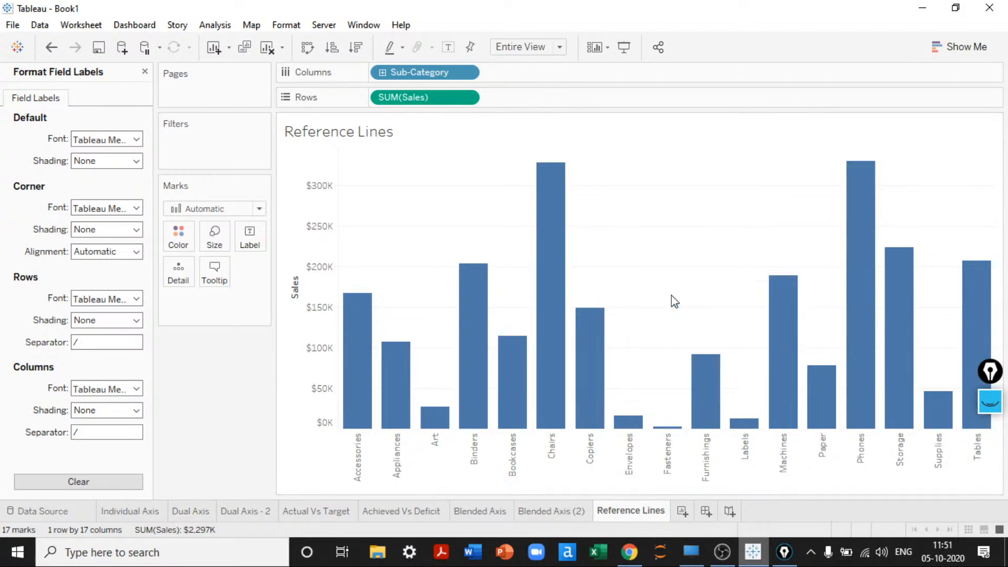
click(90, 97)
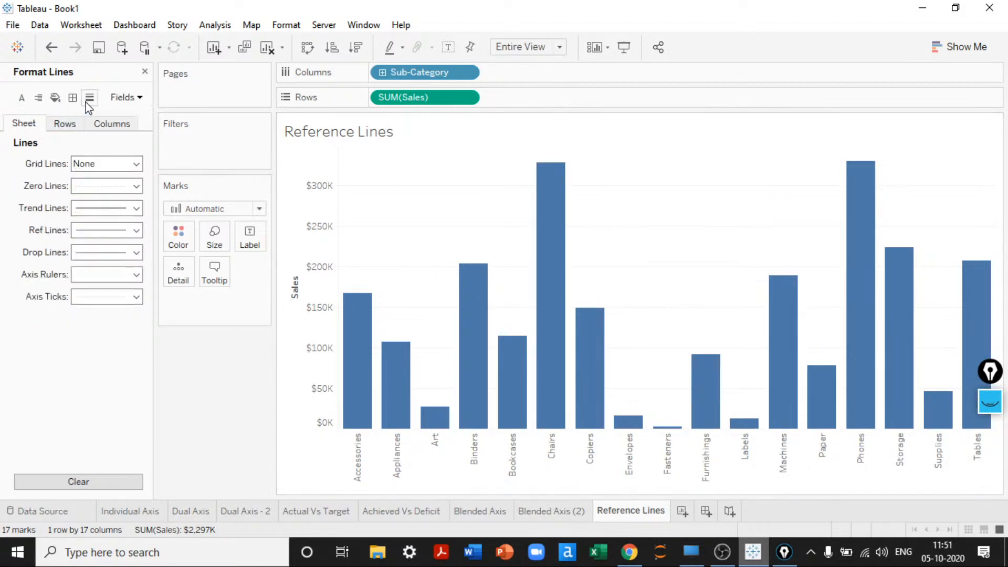
click(80, 125)
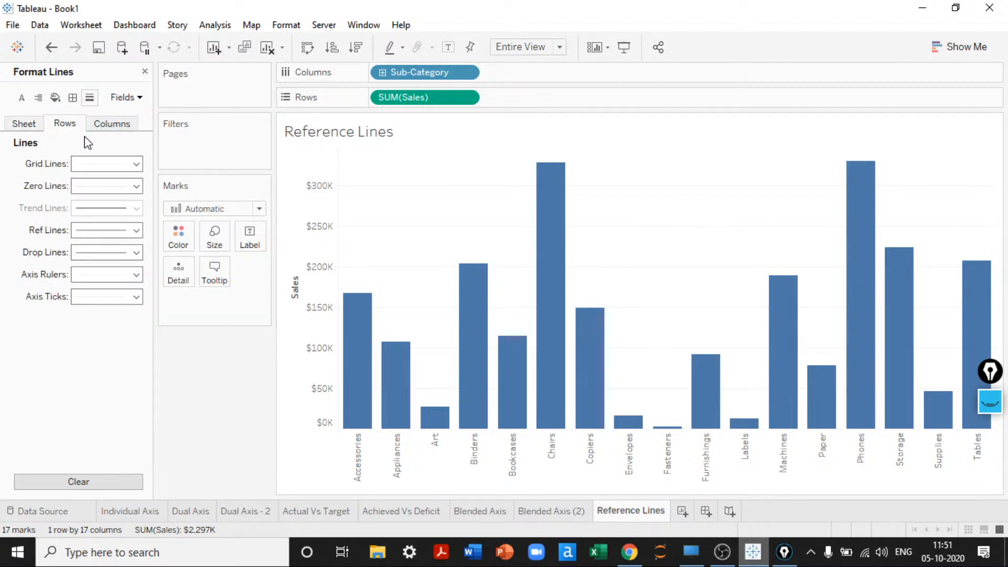
click(93, 166)
click(100, 183)
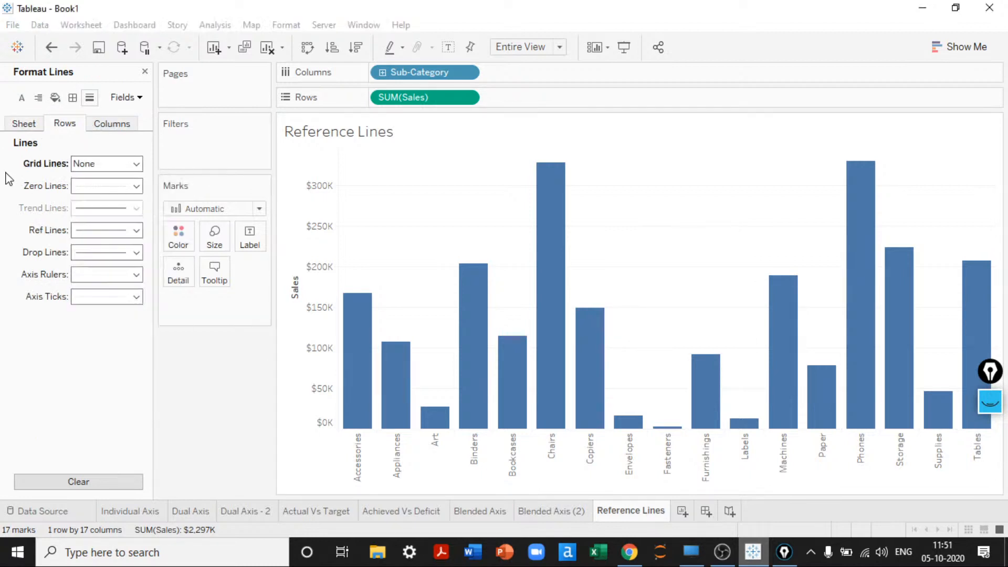
click(92, 186)
click(101, 210)
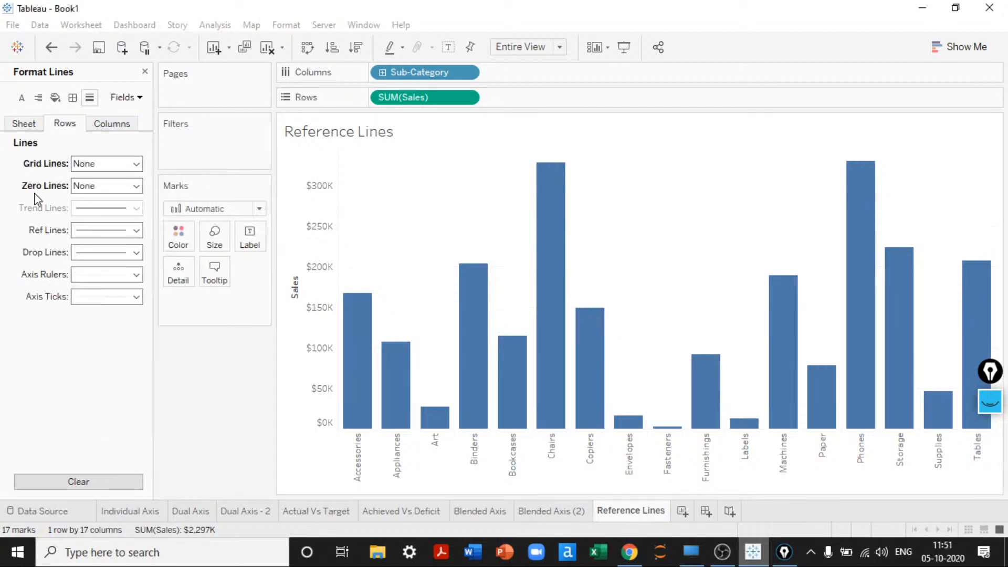
click(113, 275)
click(130, 294)
click(100, 296)
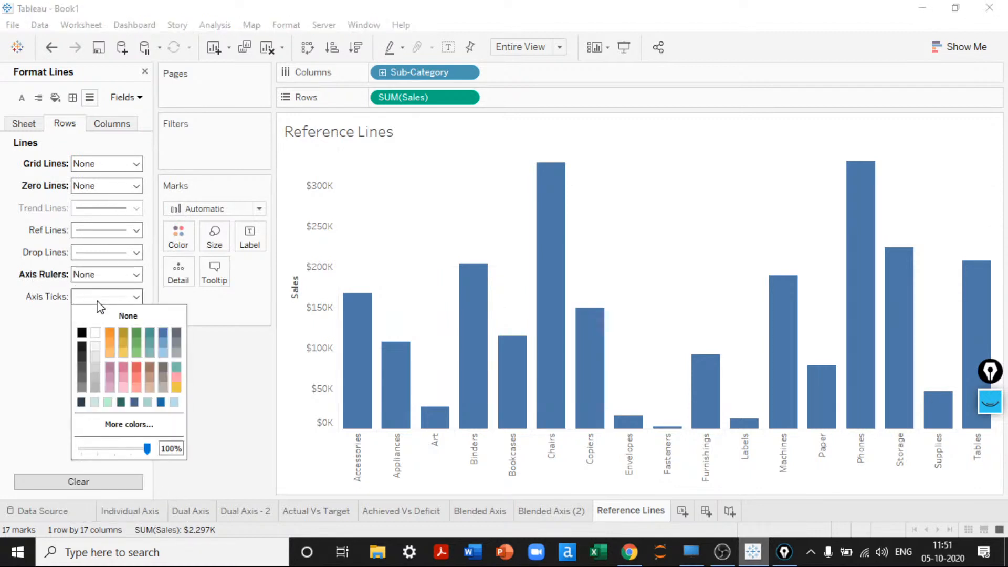
click(129, 316)
Set the column zero lines, axis rulers and axis ticks of the Sales bar chart to None
click(112, 124)
click(100, 187)
click(118, 205)
click(109, 274)
click(117, 293)
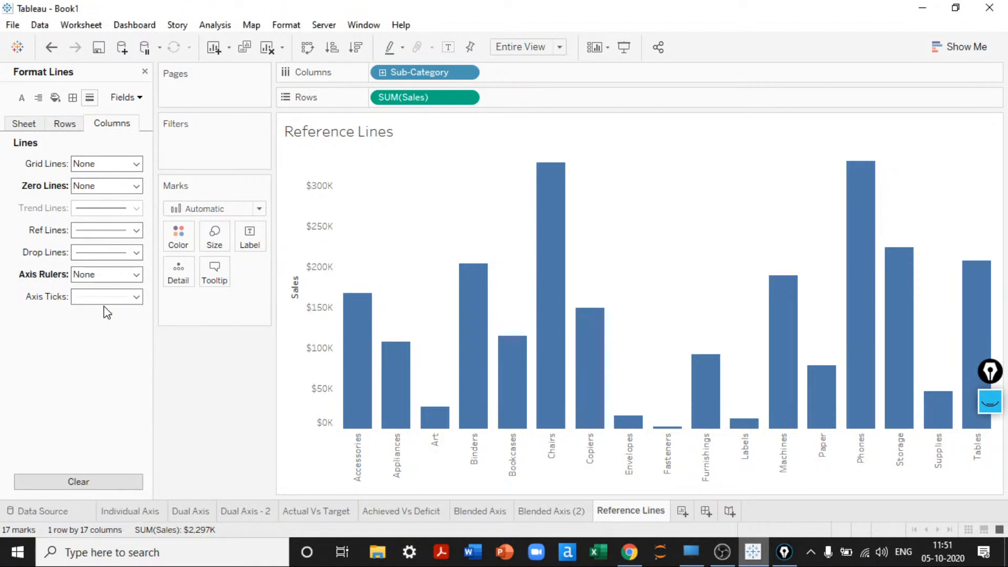
click(111, 297)
click(113, 317)
Return to the sheet-level line formatting and hide the title of the Reference Lines worksheet
click(23, 125)
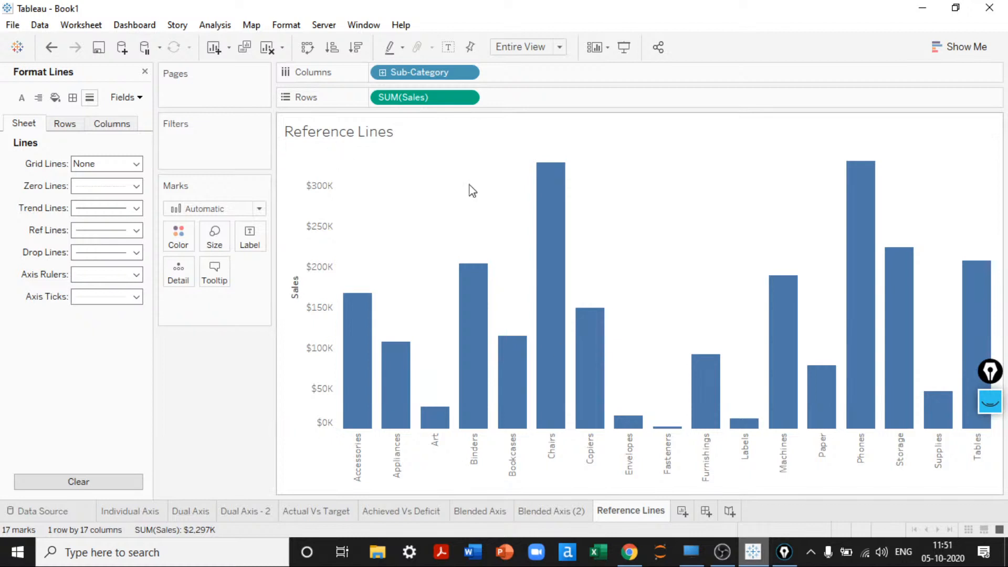
right_click(361, 134)
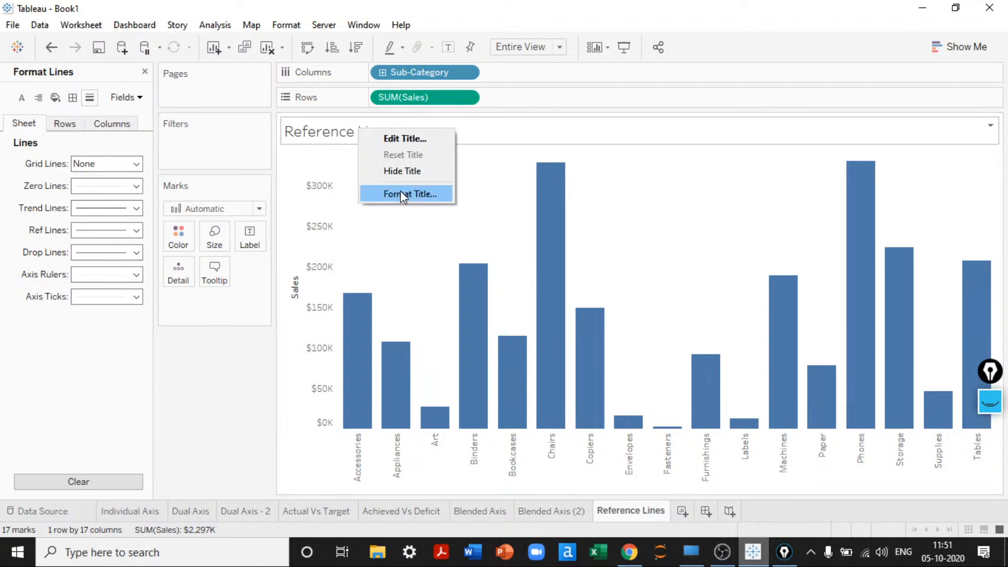
click(400, 171)
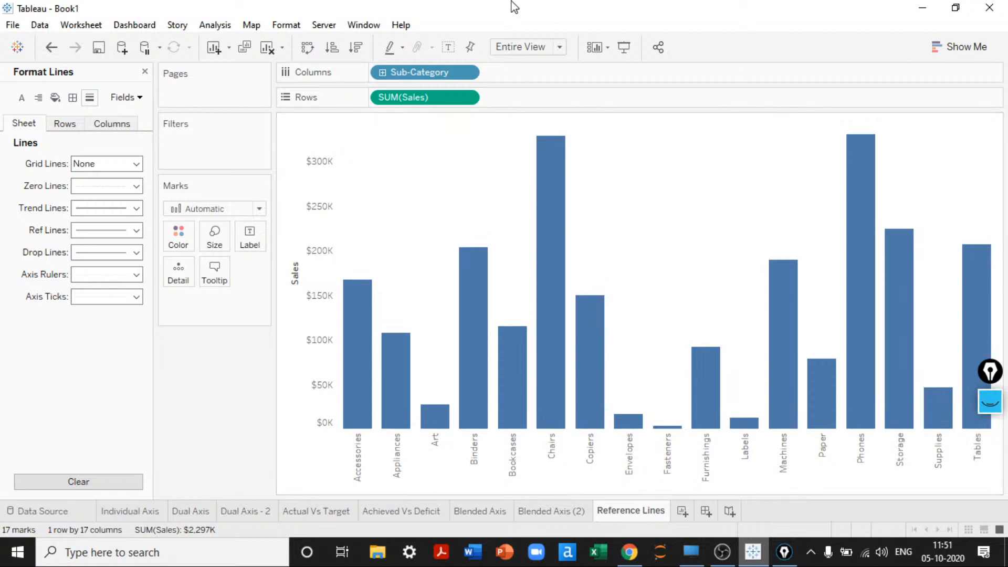
Close the line formatting settings and label the Sub-Category bars with their Sales values
click(145, 71)
click(53, 375)
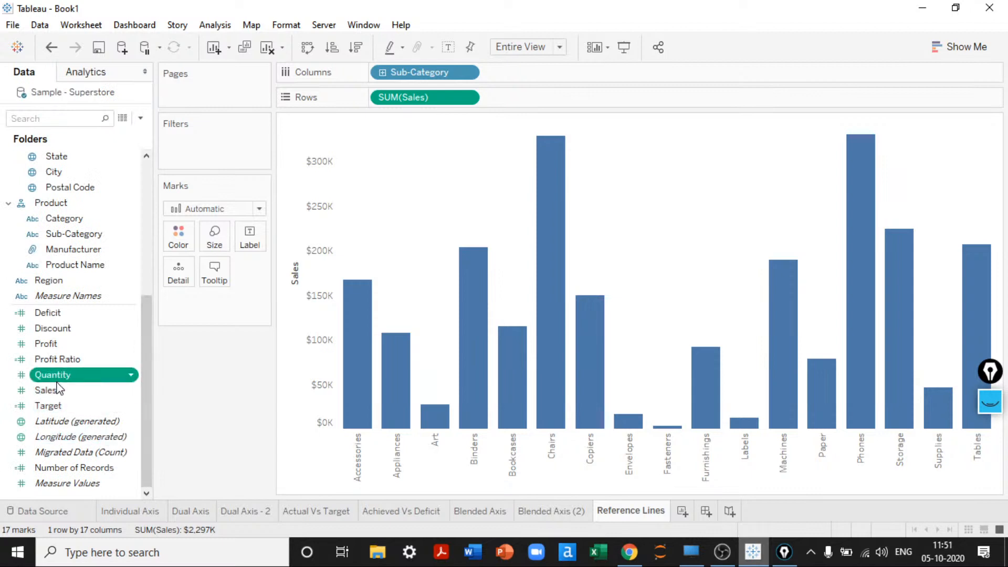
drag(52, 391, 248, 240)
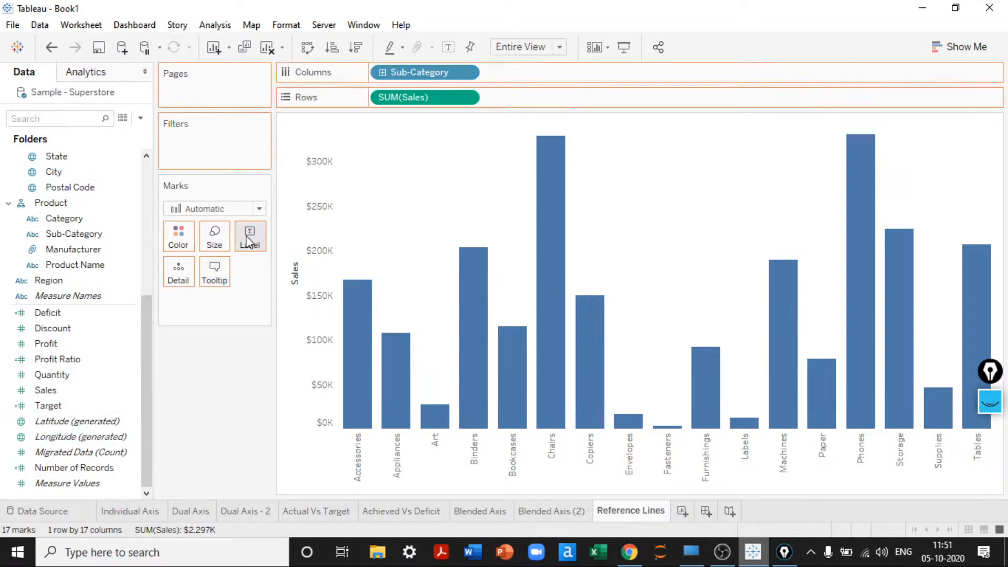
Set the font size of the Sales mark labels to 7
click(249, 241)
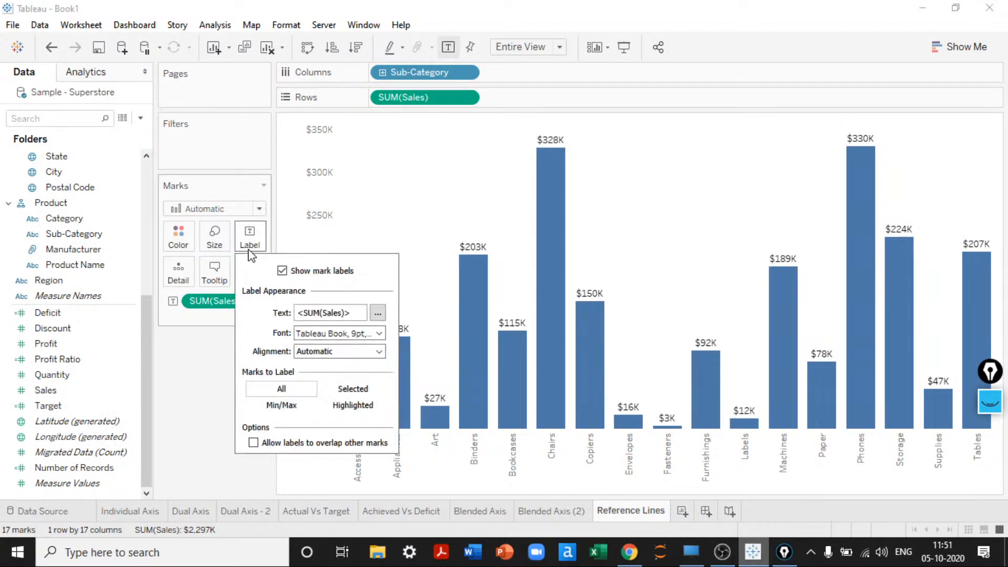
click(366, 345)
double_click(319, 151)
text(7)
key(Return)
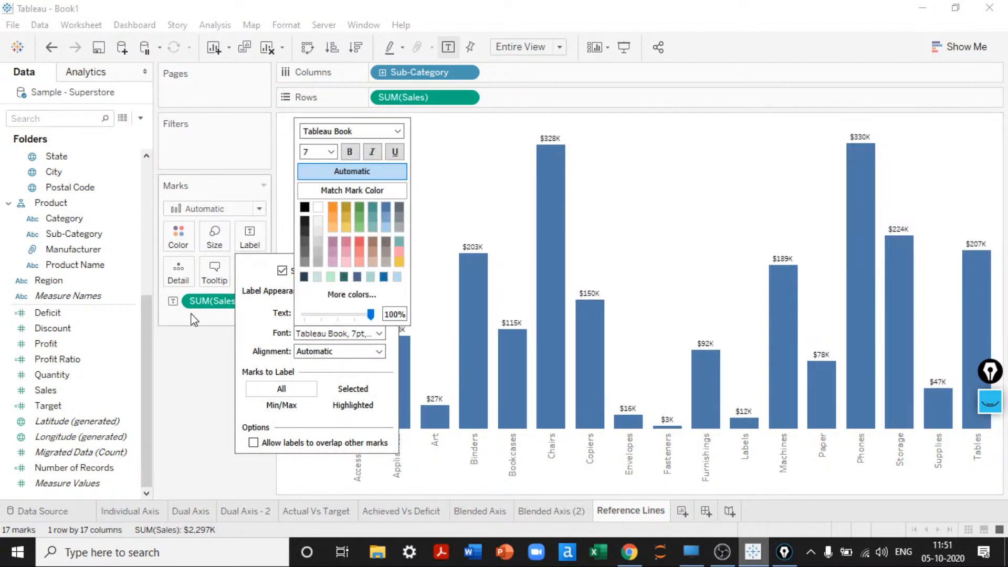
click(167, 357)
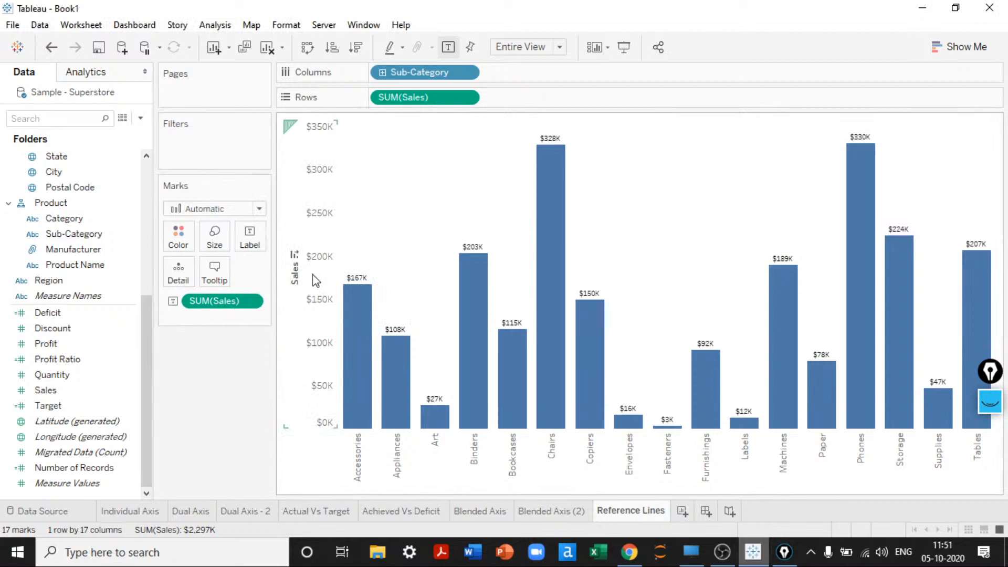
Try hiding the Sales axis header of the bar chart and undo the change
right_click(310, 253)
click(352, 332)
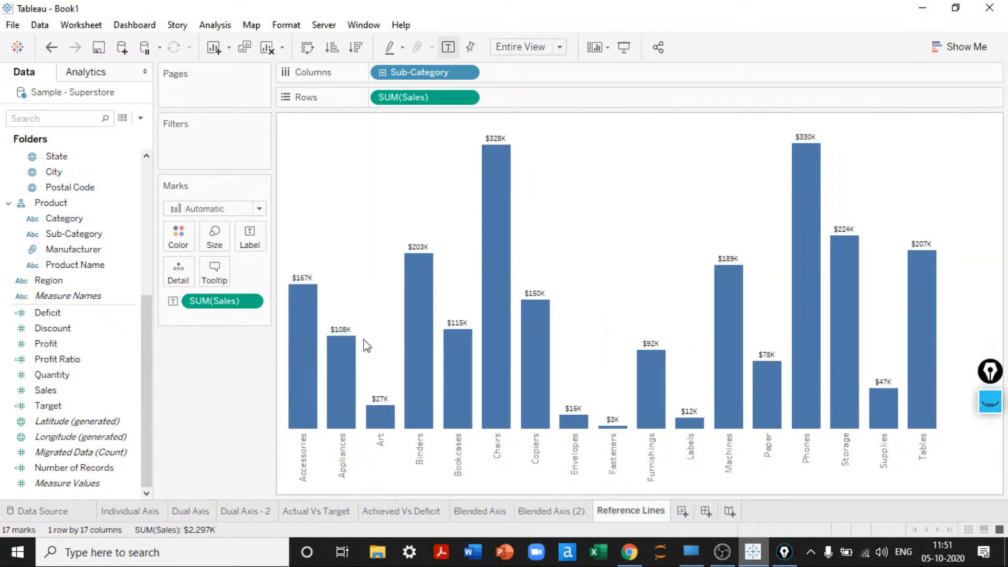
key(ctrl+z)
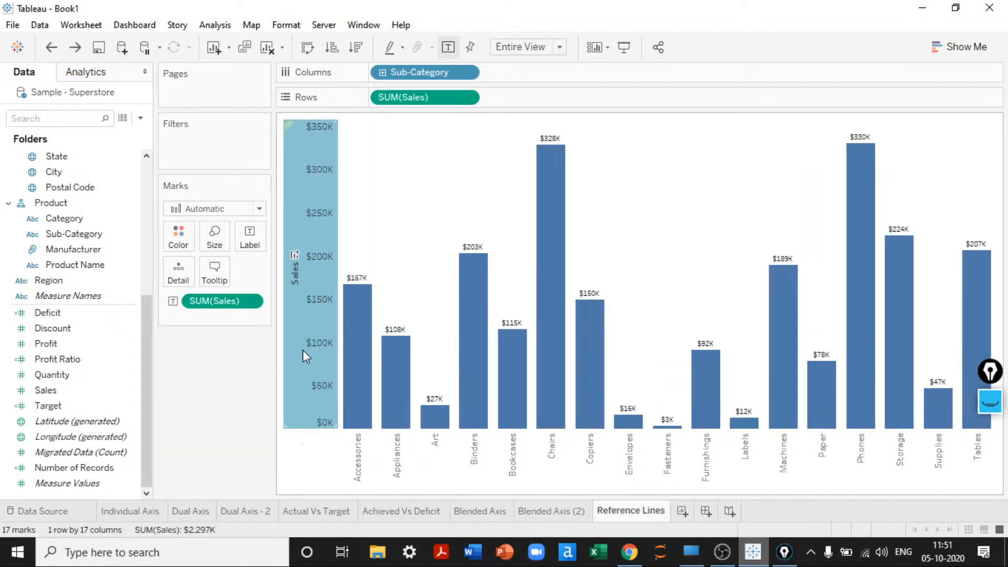
mouse_move(298, 295)
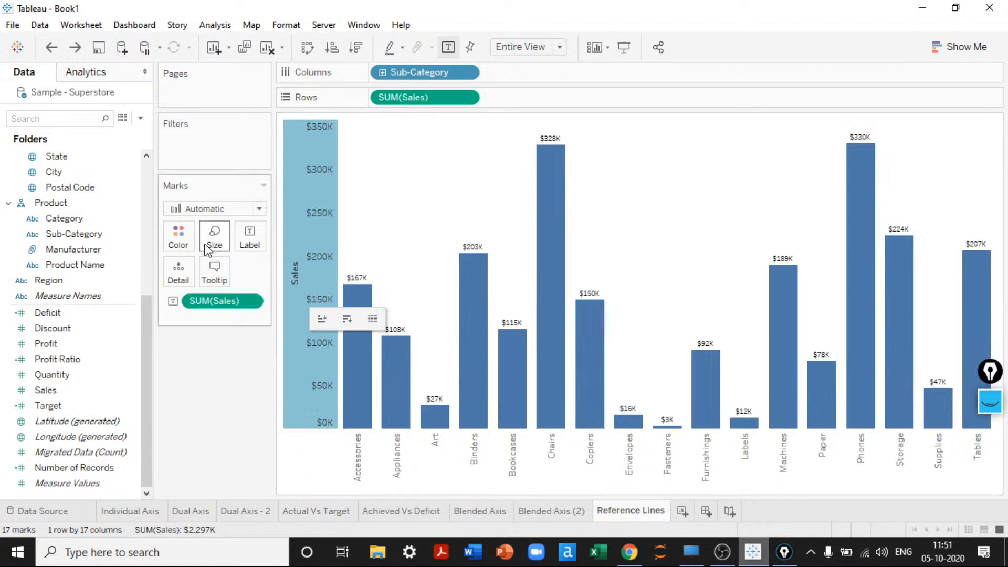
Recolor the bars of the sales by sub-category chart with the muted teal swatch
click(179, 235)
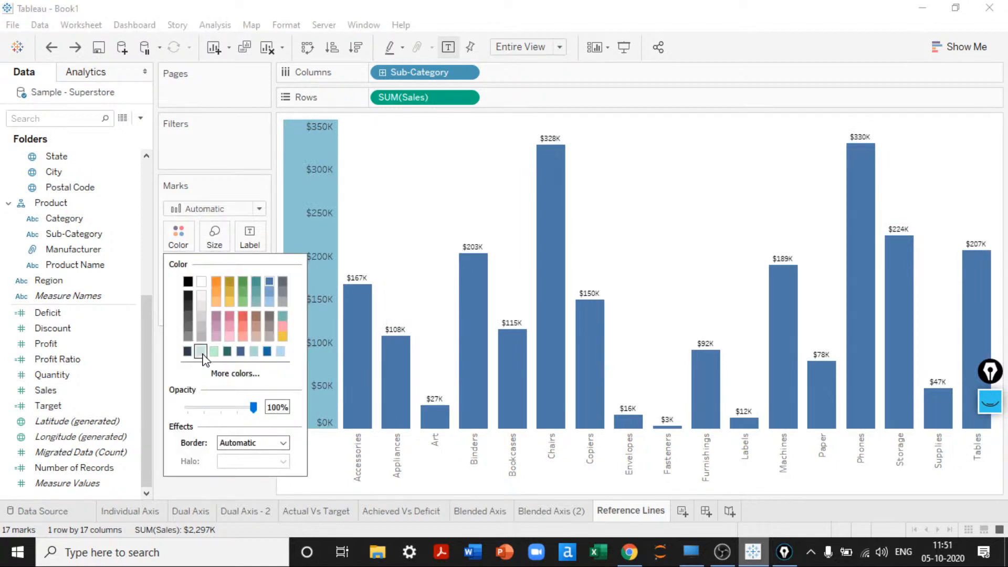
click(201, 351)
click(220, 240)
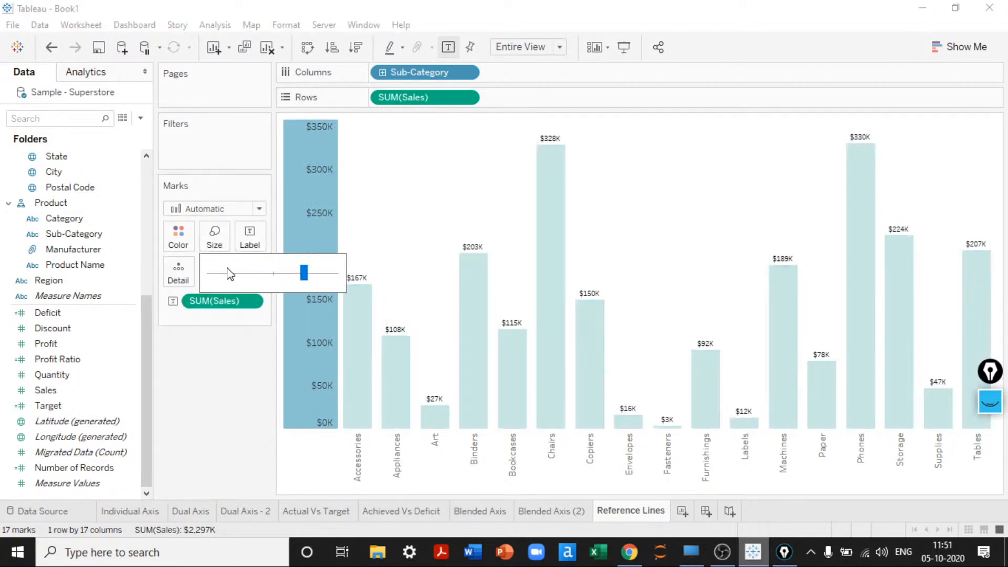
drag(304, 273, 297, 281)
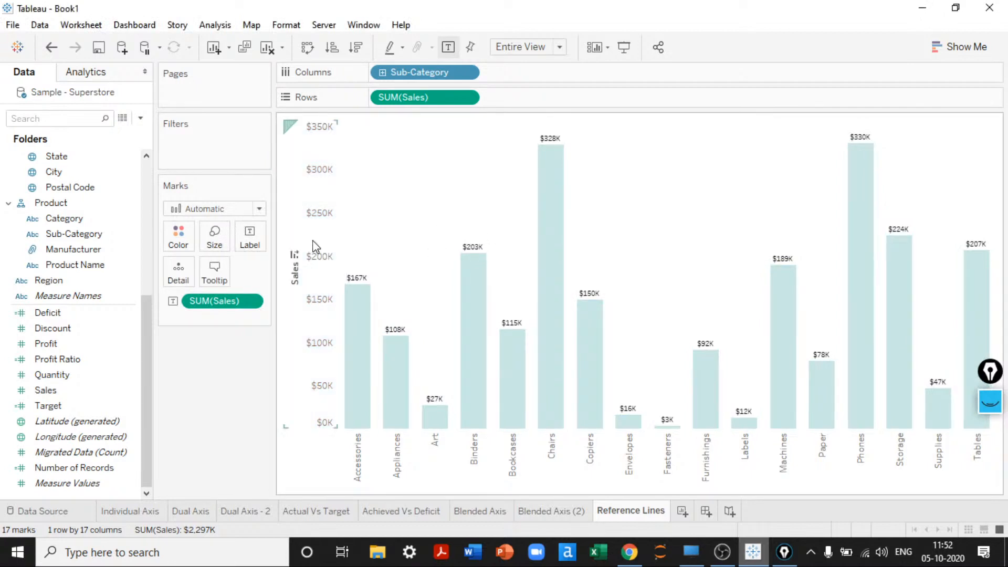
click(177, 240)
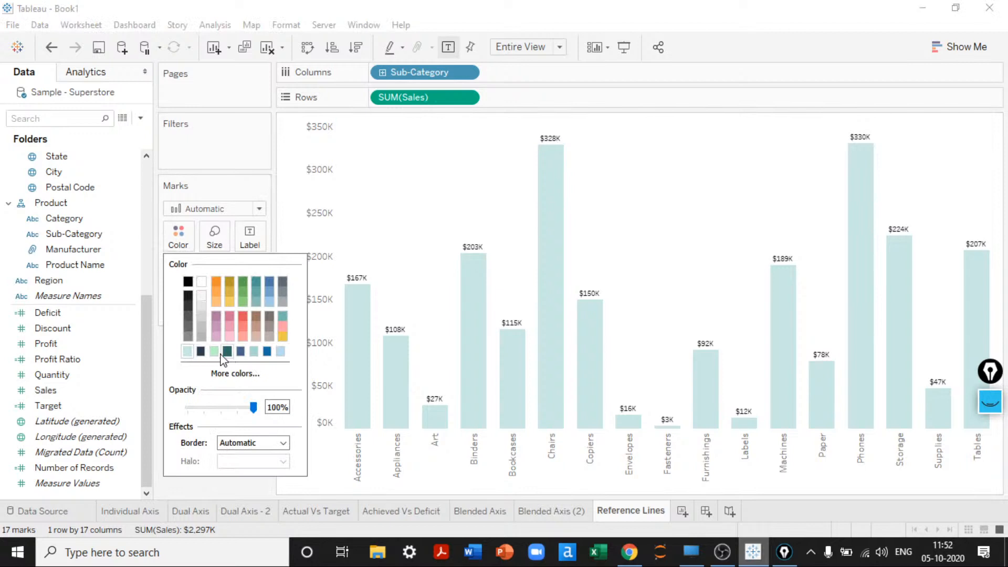
click(254, 351)
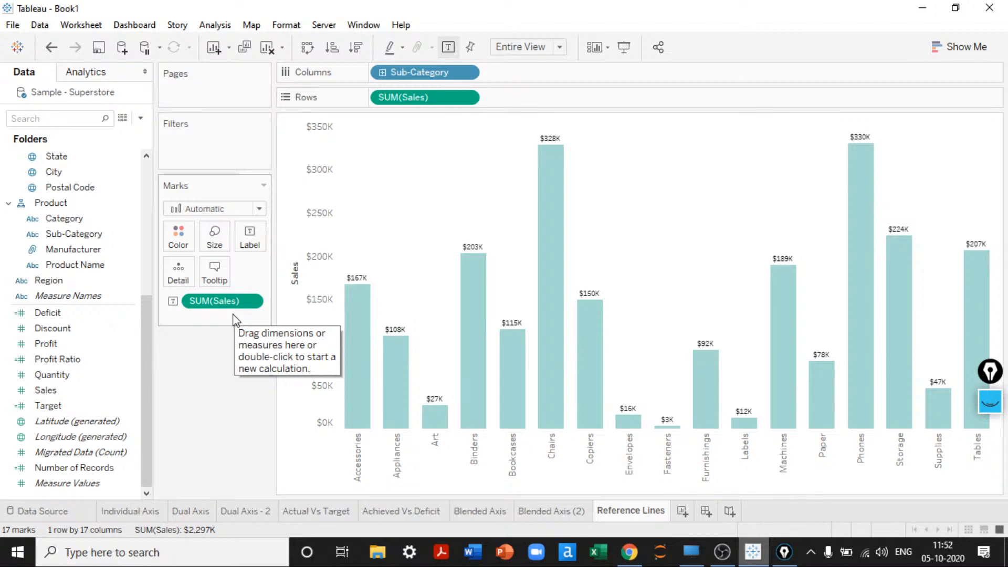
Add a reference line to the Sales axis showing the average of SUM(Sales), scoped to the entire table
right_click(304, 294)
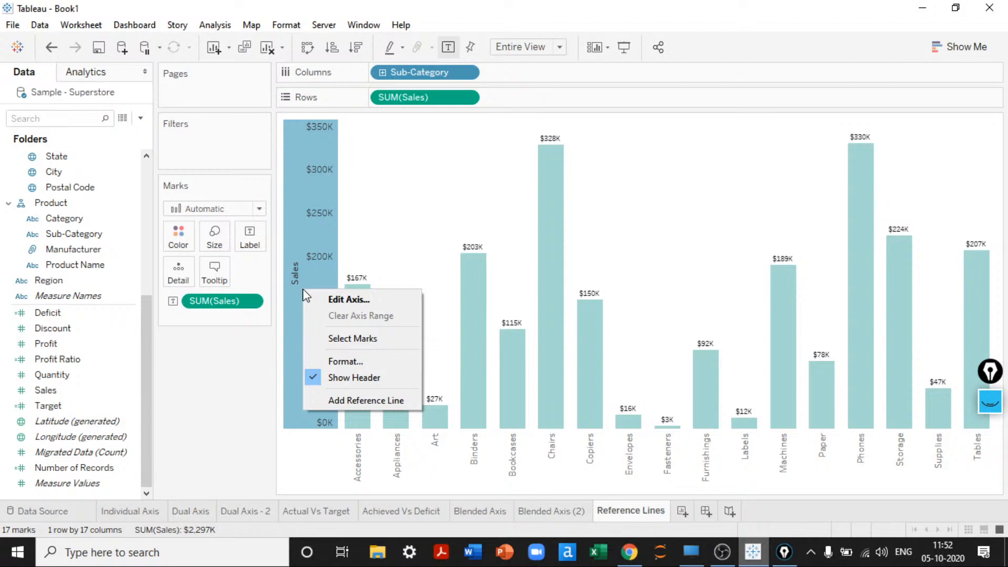
click(368, 403)
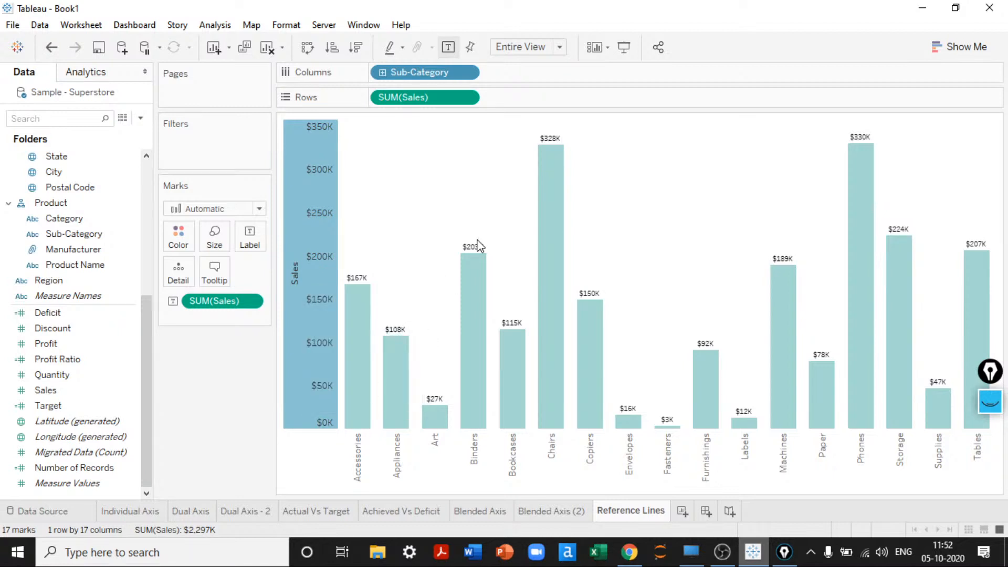
drag(485, 85, 778, 56)
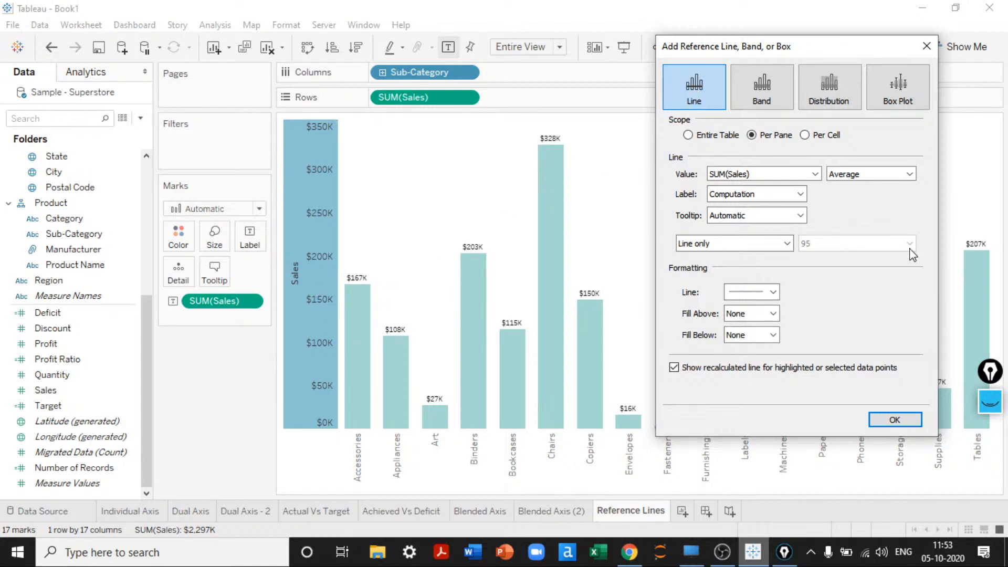
click(722, 138)
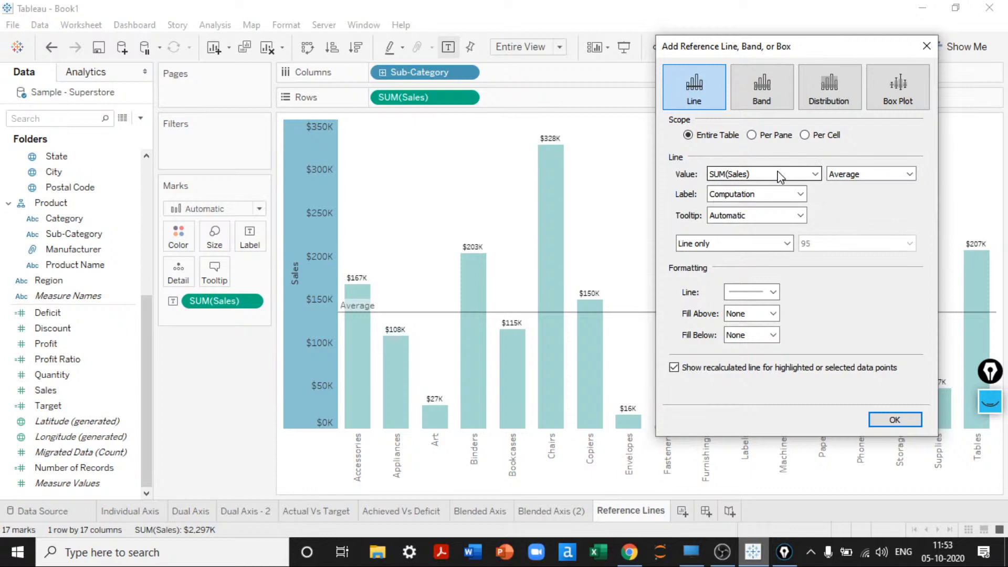
click(778, 175)
click(778, 175)
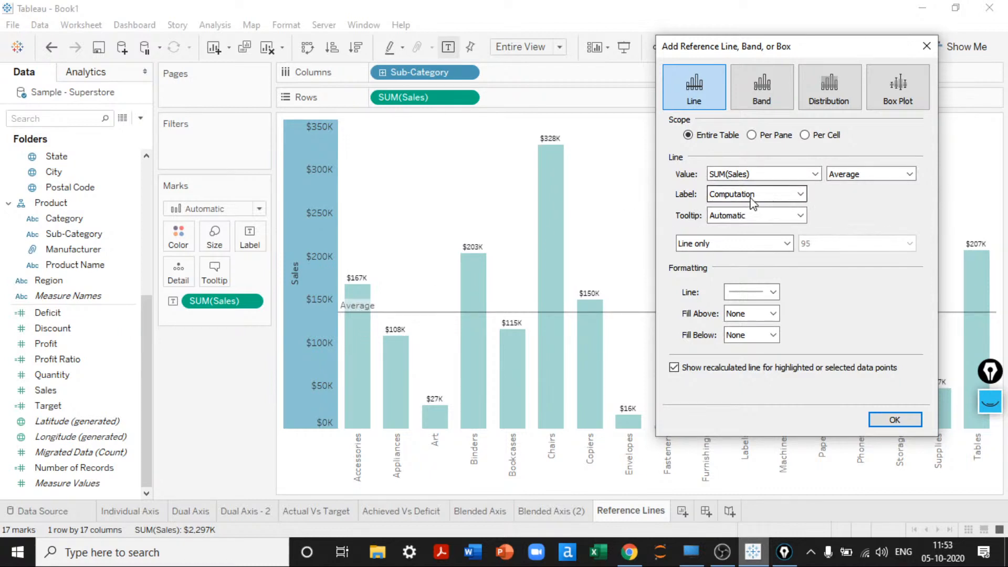
Give the reference line the custom label "Avg. Sales is <Value>", inserting the value as a field
click(730, 195)
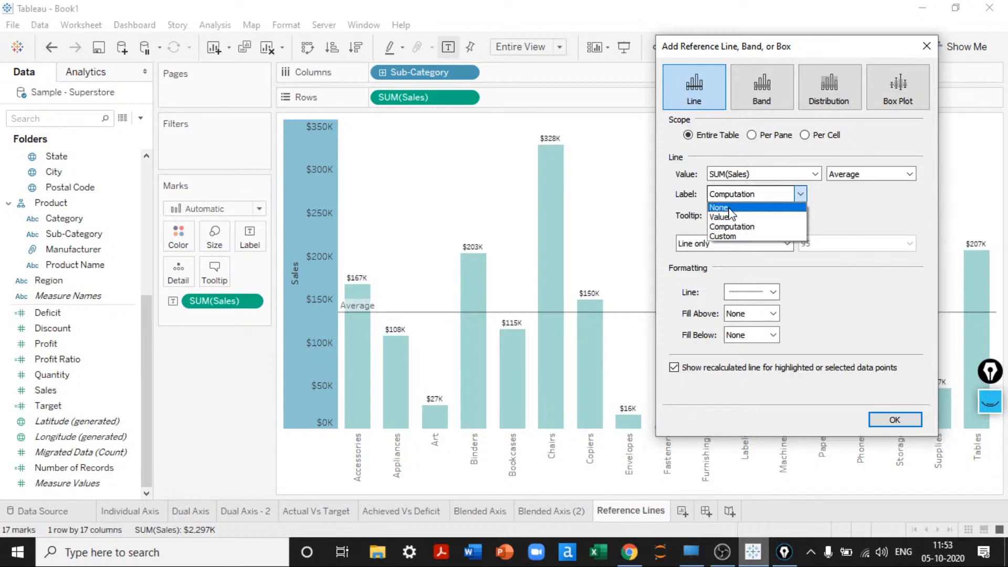
click(723, 236)
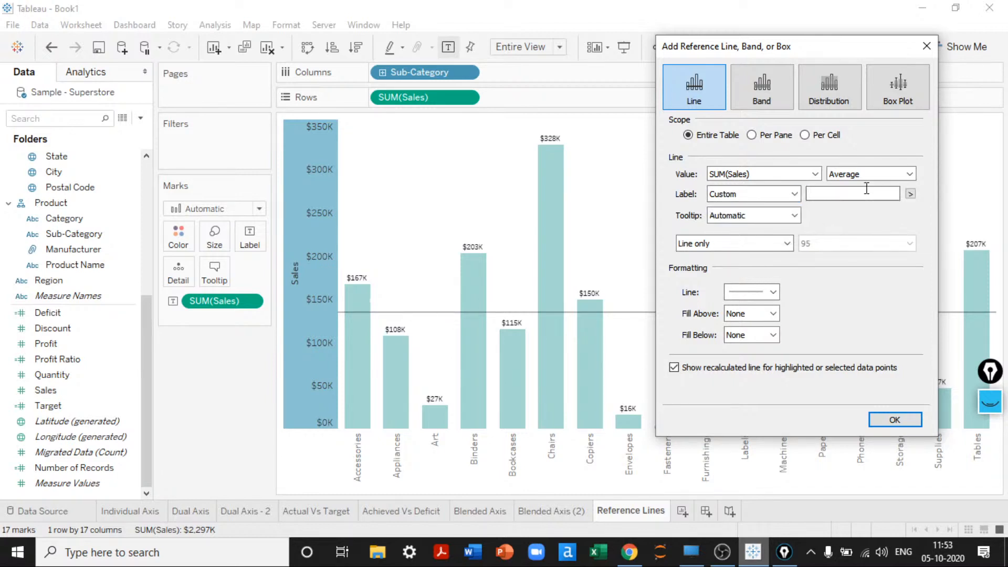
text(Avg.)
text( Sal)
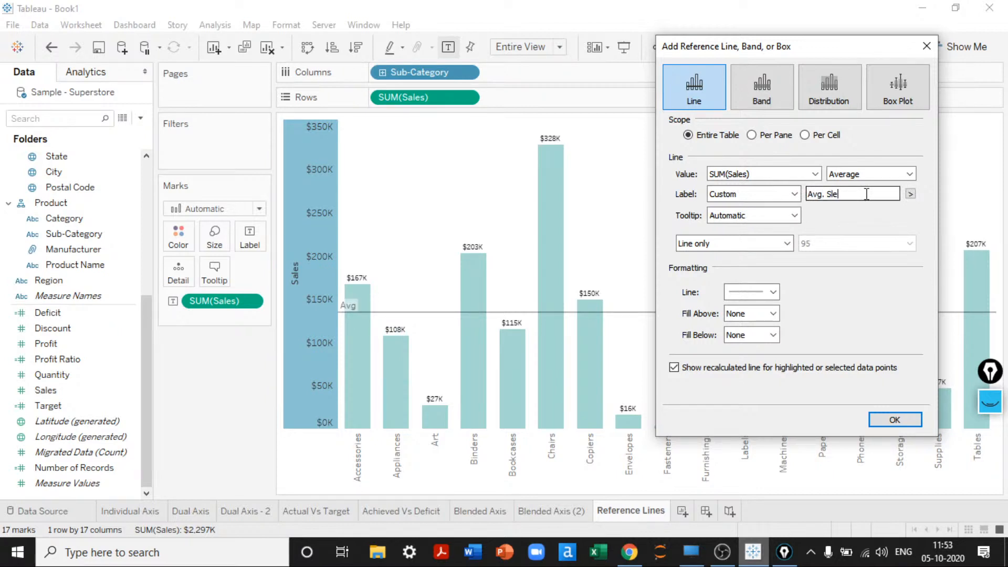
text(es is)
click(911, 195)
click(939, 254)
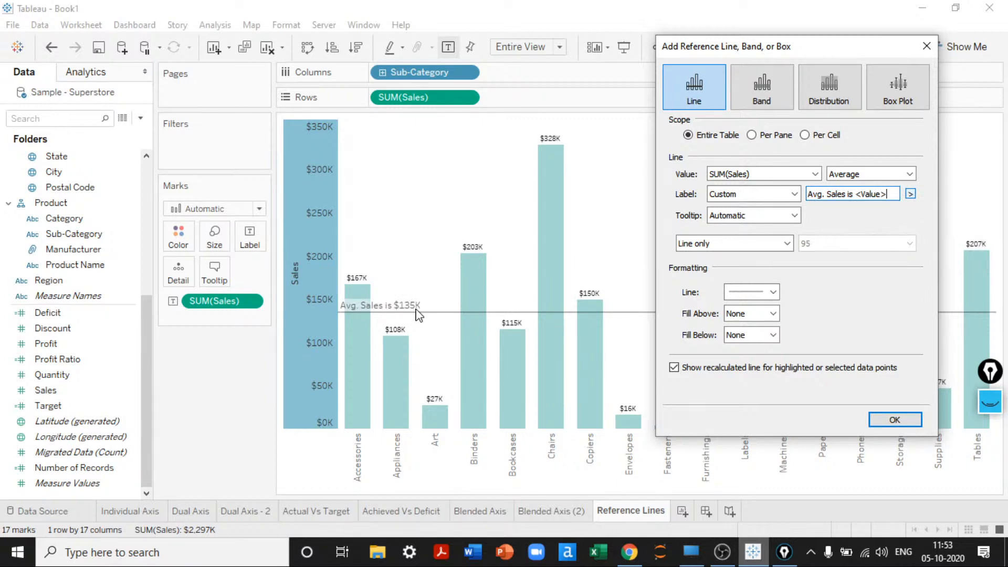
Set the reference line's tooltip to None, color the line orange and apply the reference line
click(741, 216)
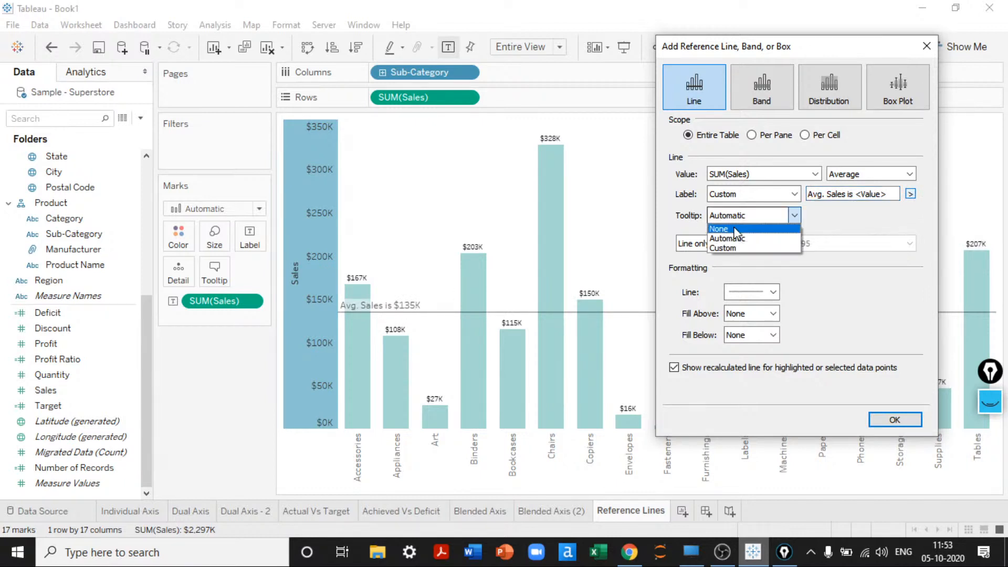
click(734, 230)
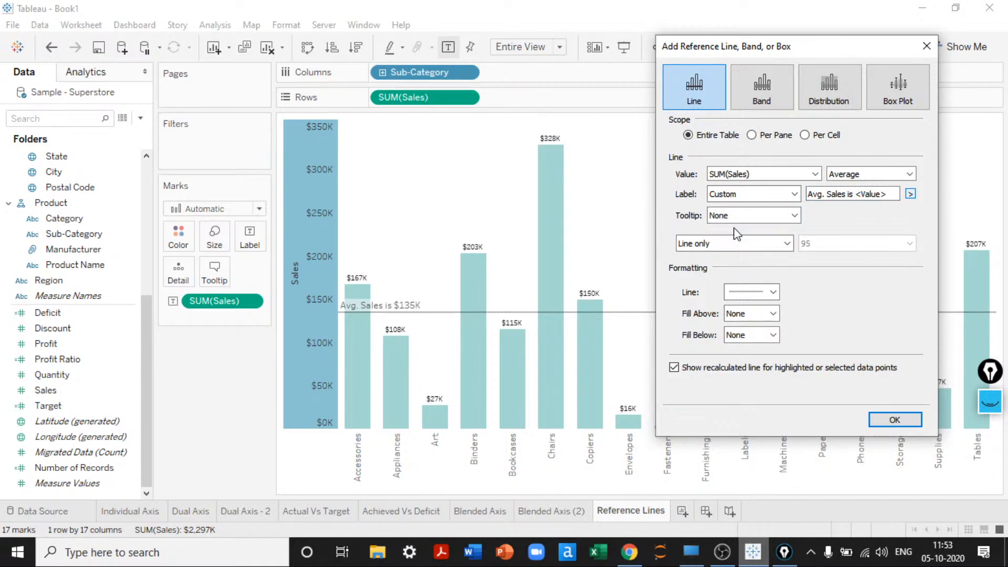
click(771, 292)
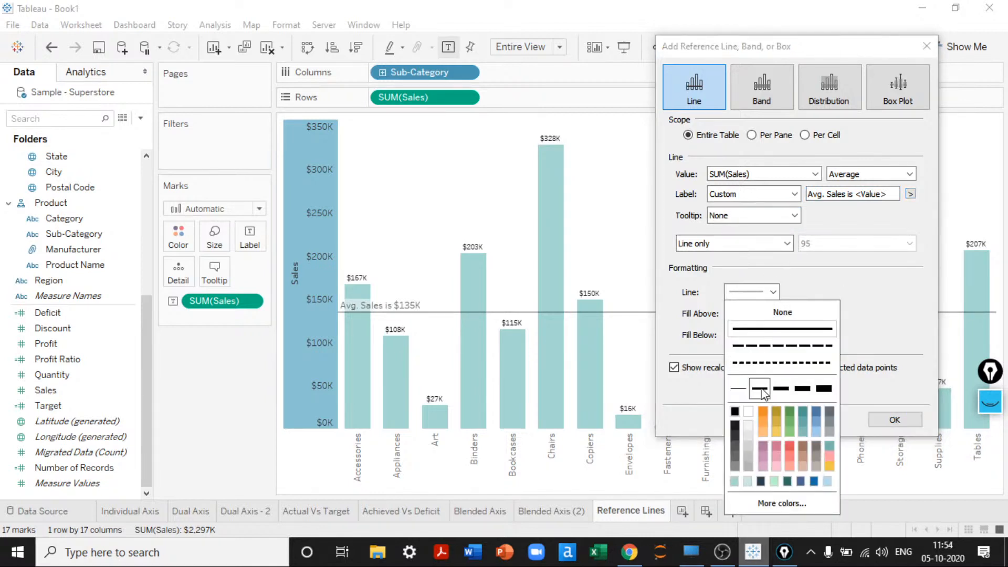
click(762, 412)
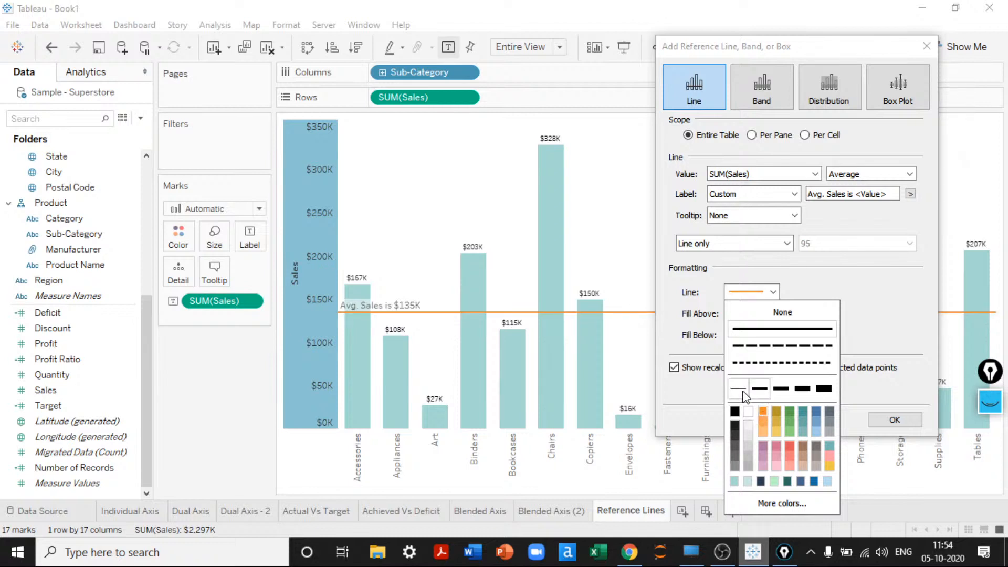
click(823, 304)
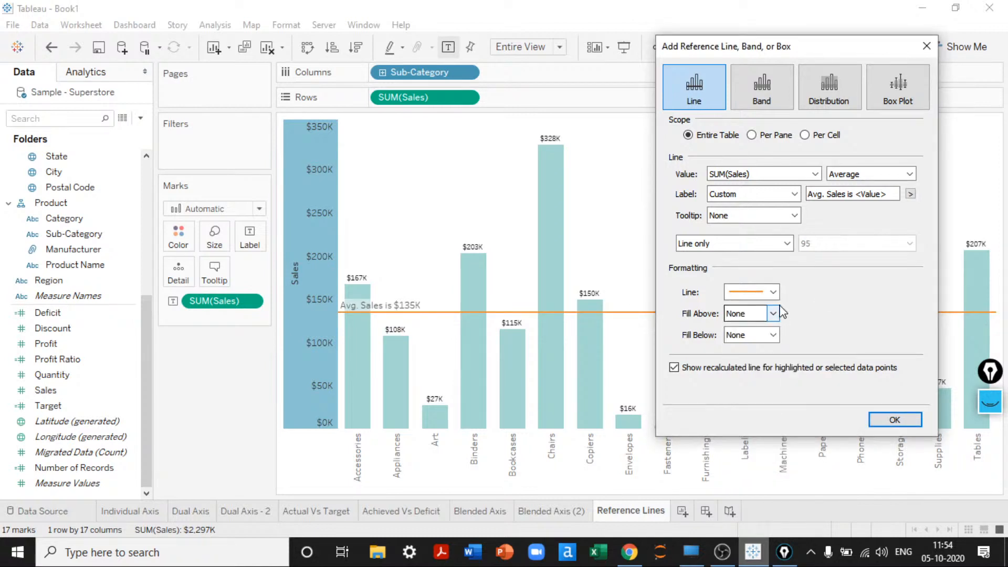
click(895, 419)
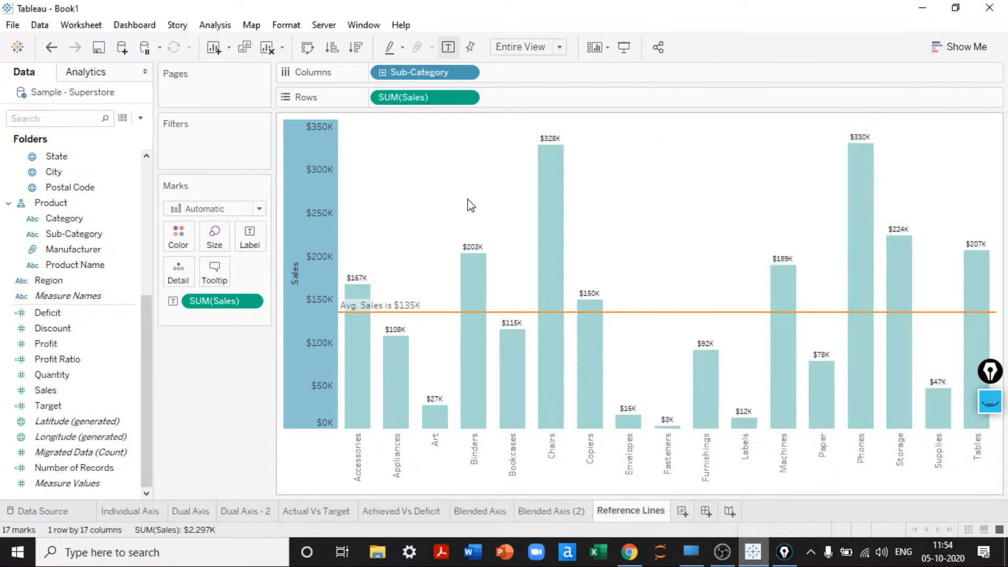
click(470, 205)
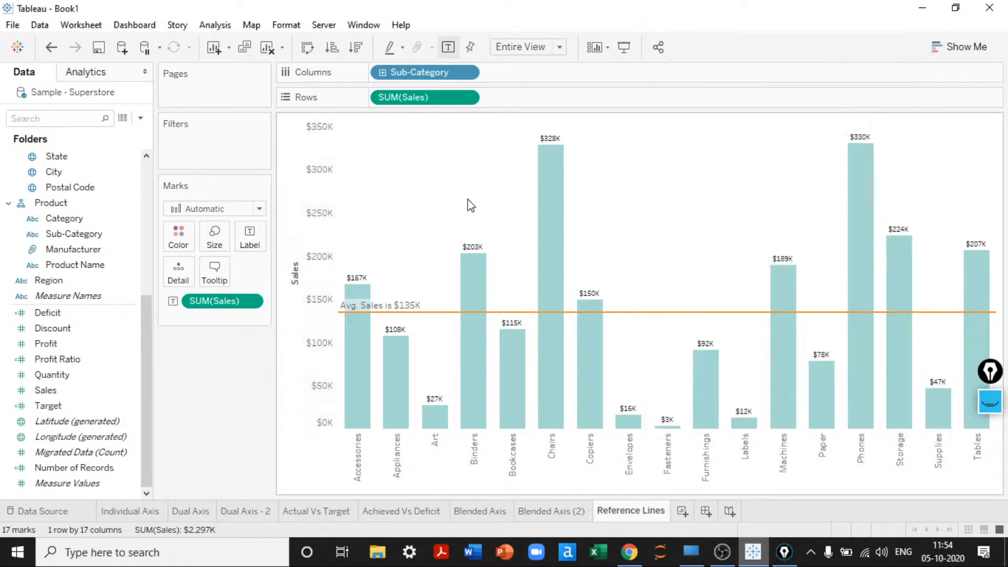
Hide the Sales axis header and preview the chart in presentation mode
right_click(325, 219)
click(366, 308)
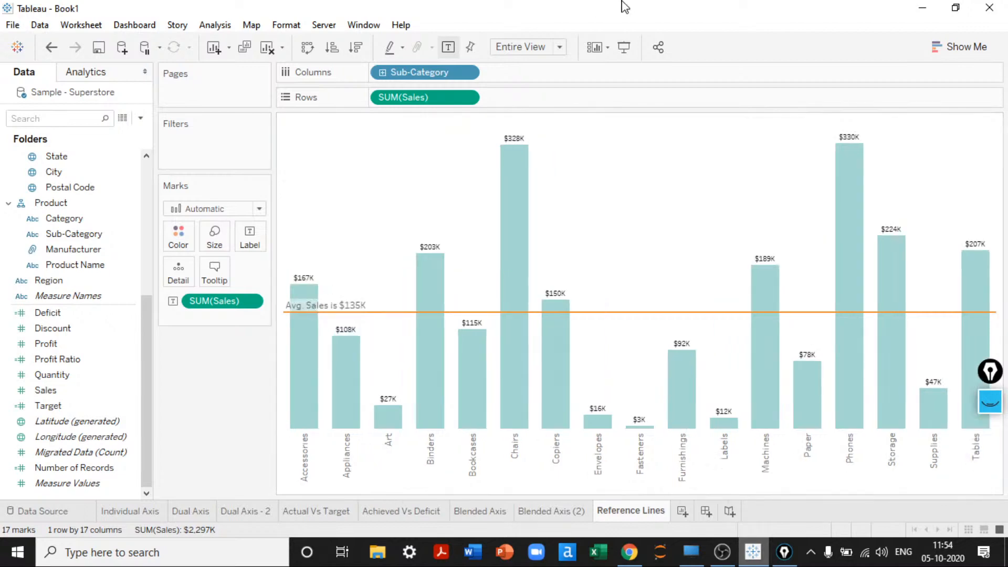
click(624, 47)
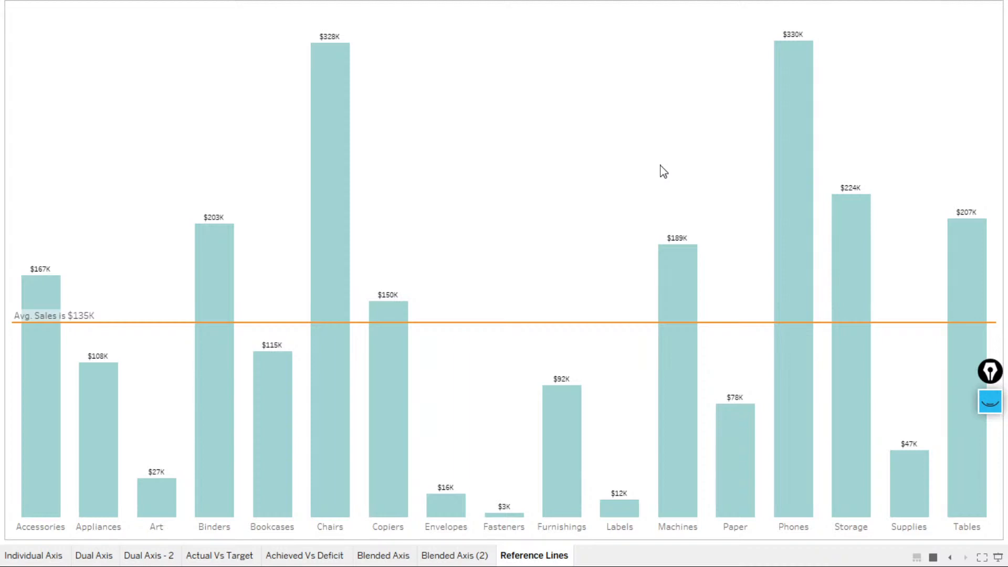
key(Escape)
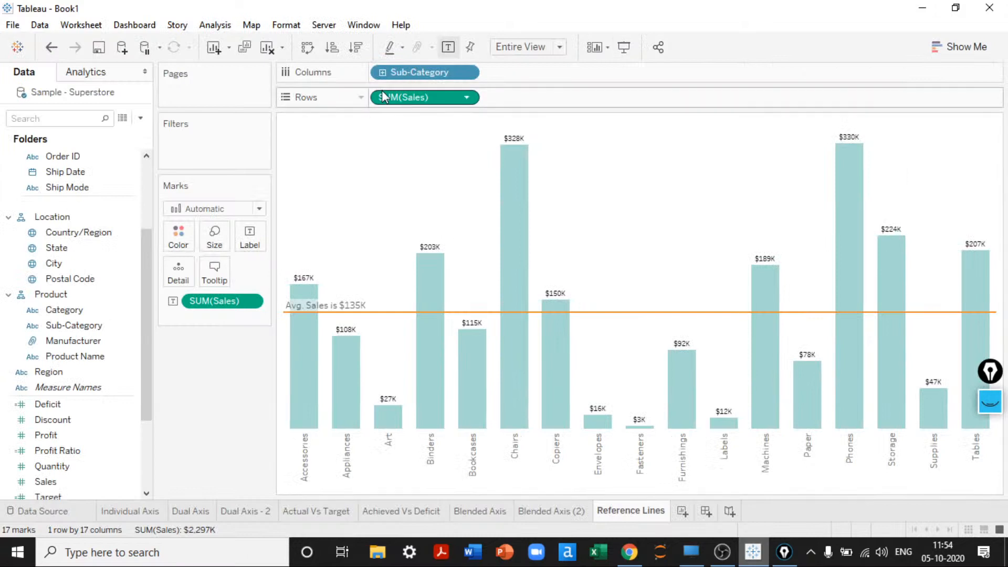
Sort the sub-categories by sales in ascending order and preview the chart in presentation mode
click(356, 48)
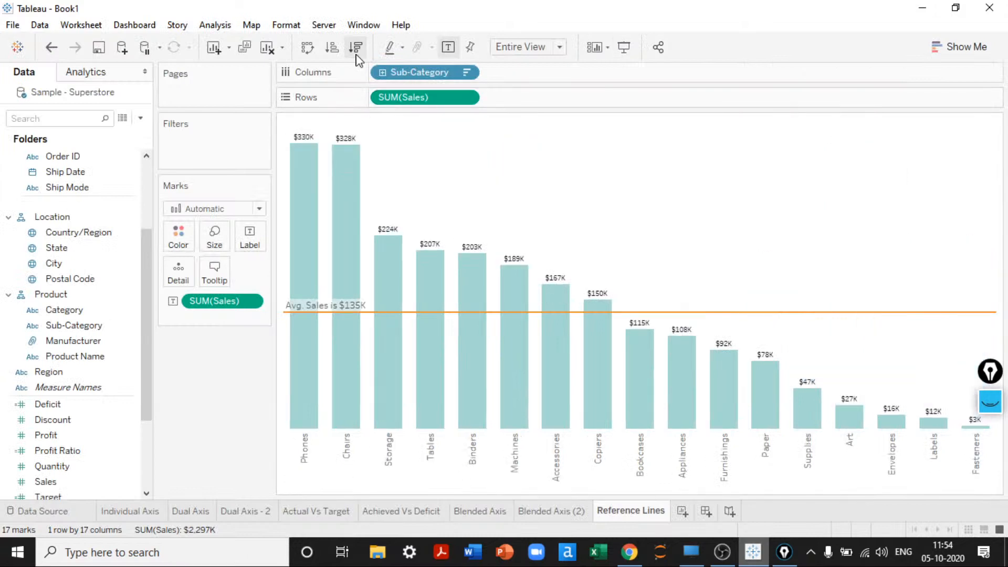
click(331, 47)
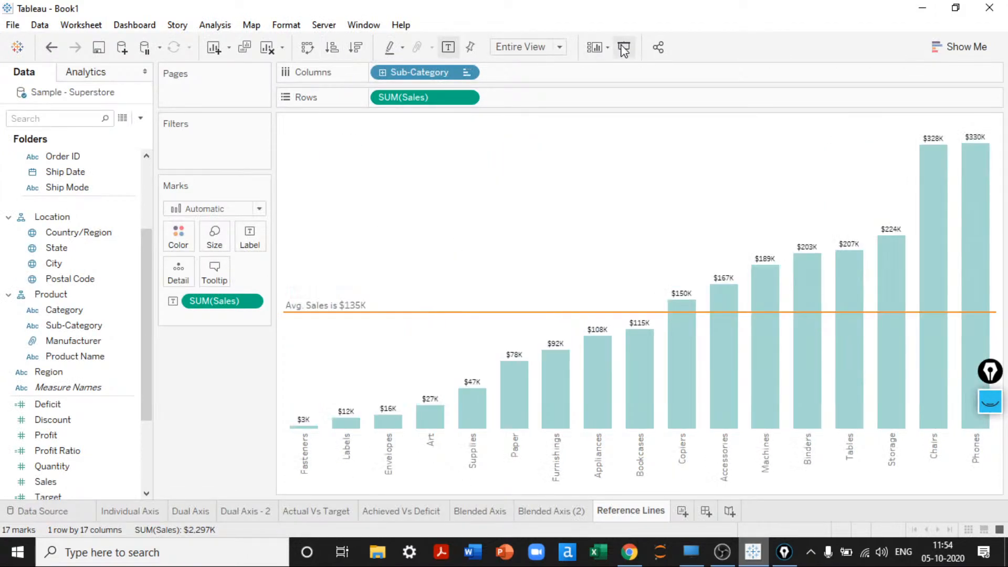
click(624, 48)
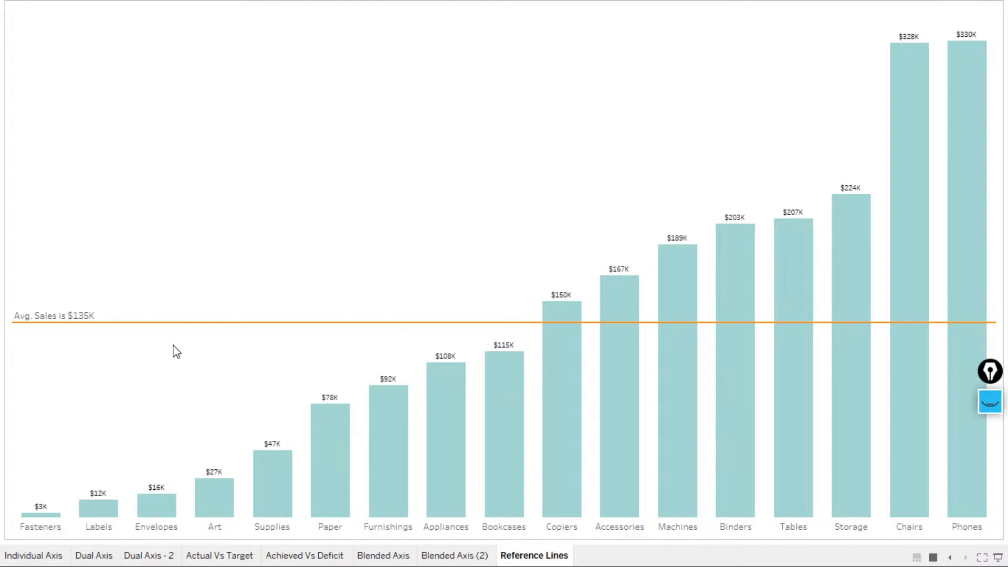
key(Escape)
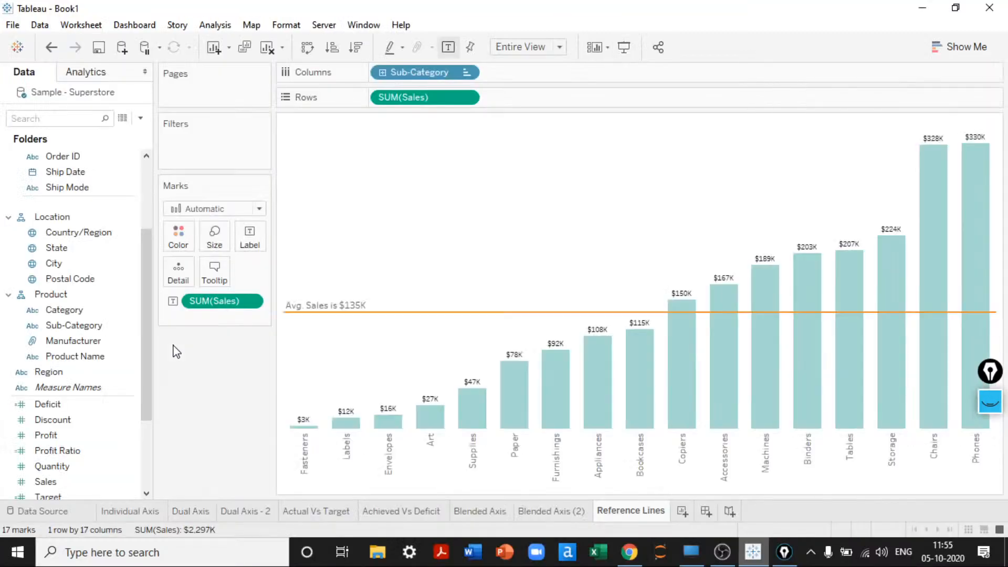
Show the Sales axis header again and change the average reference line to "Line and confidence interval" at 95
click(469, 98)
click(434, 178)
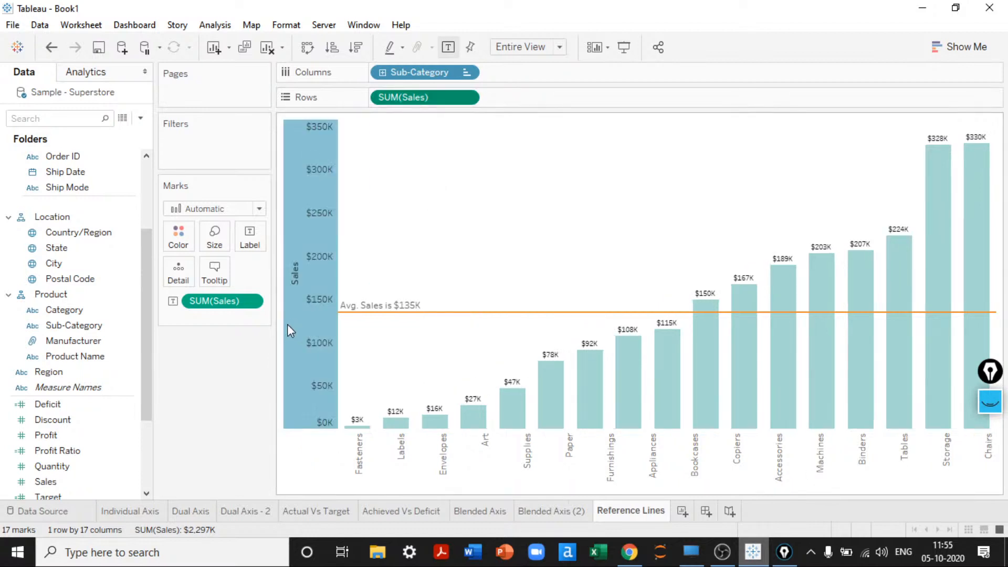
right_click(289, 324)
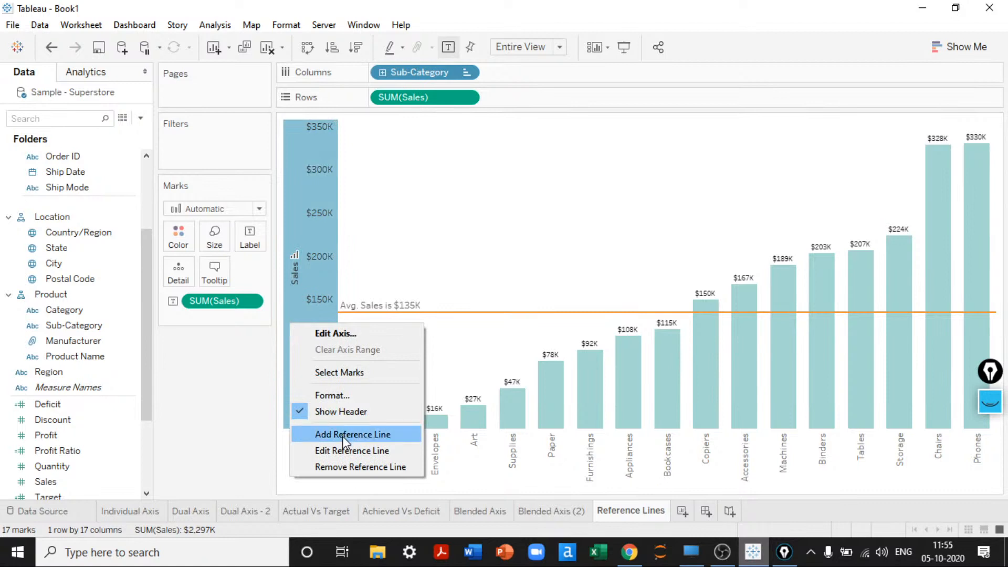
click(345, 452)
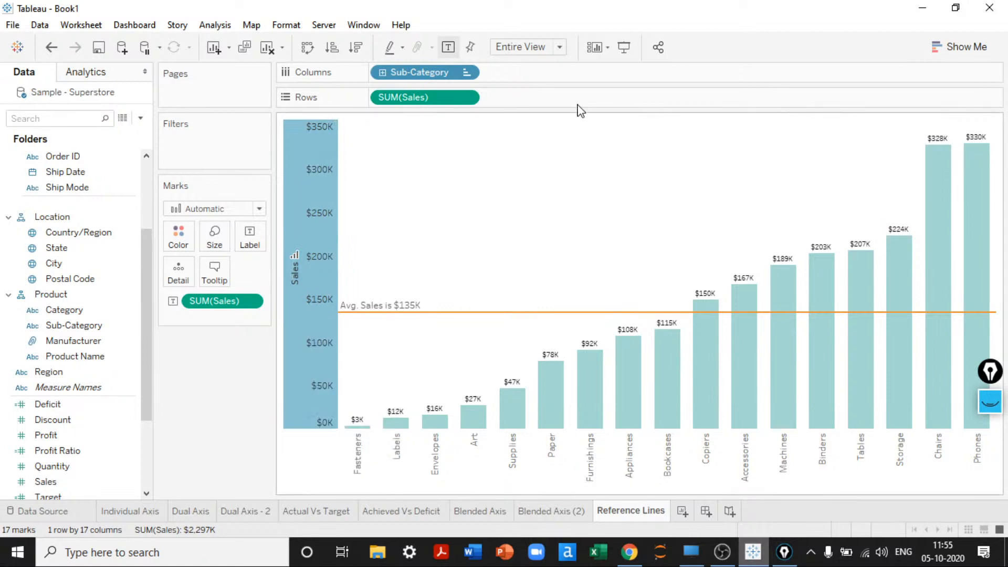
drag(518, 80, 709, 38)
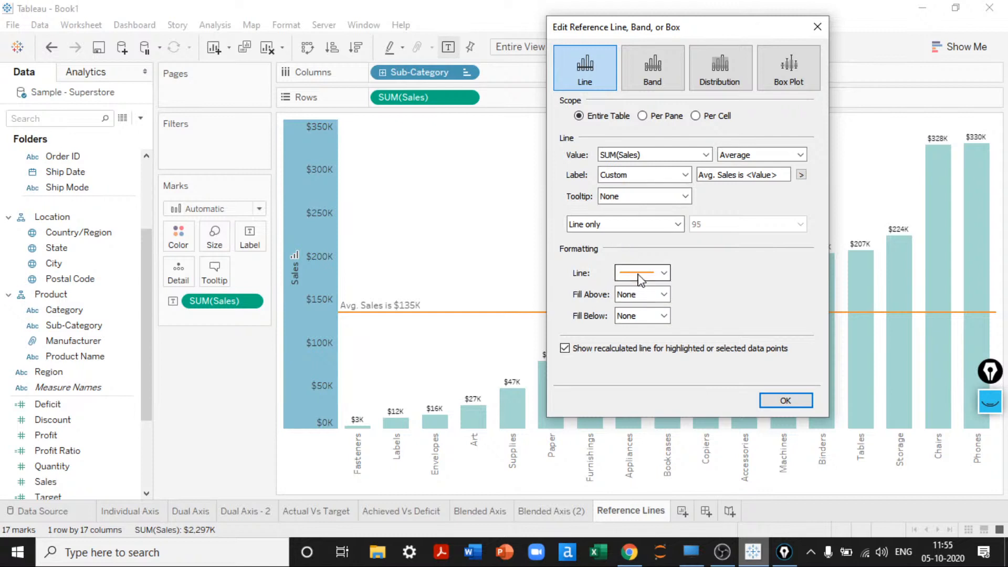
click(618, 225)
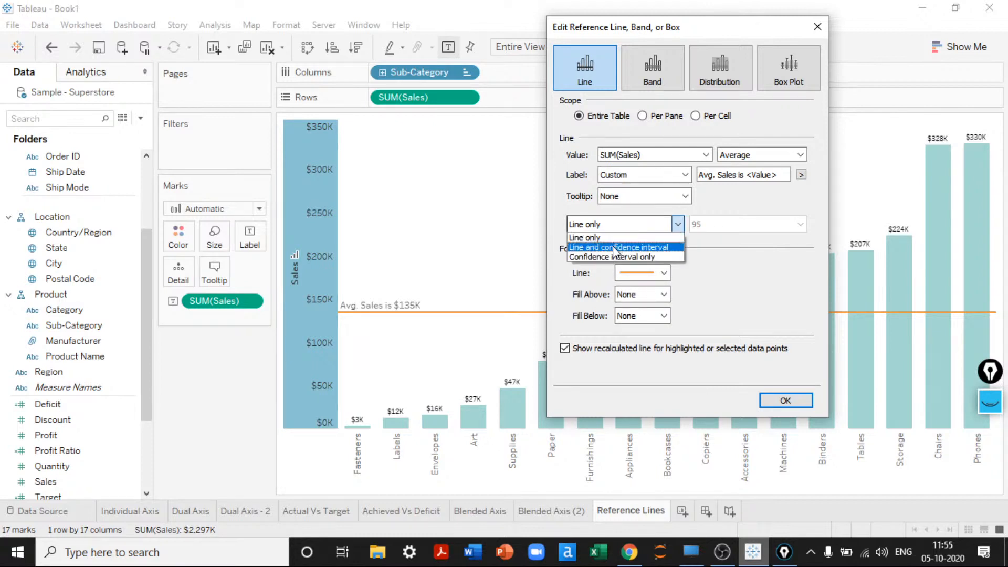
click(613, 246)
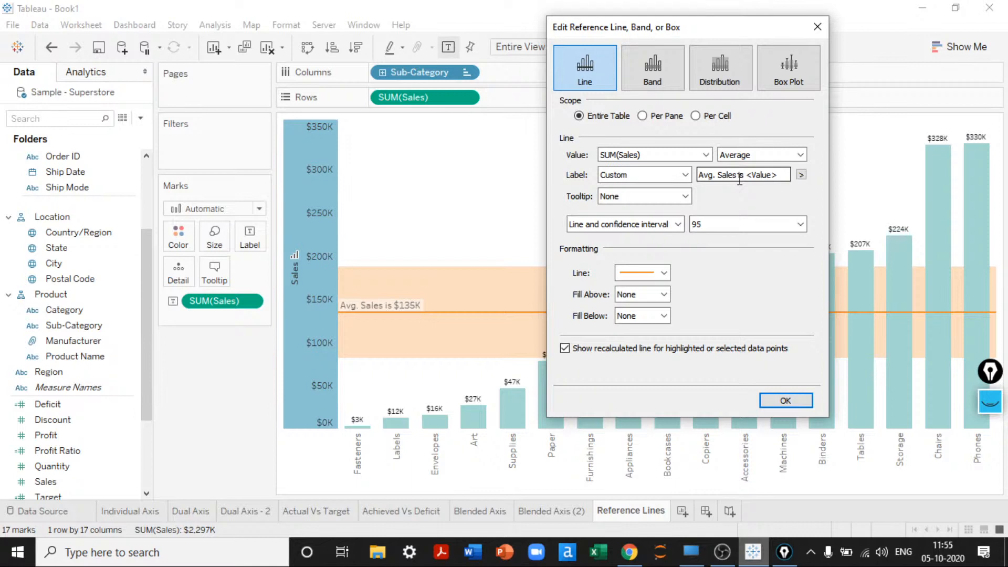
click(784, 400)
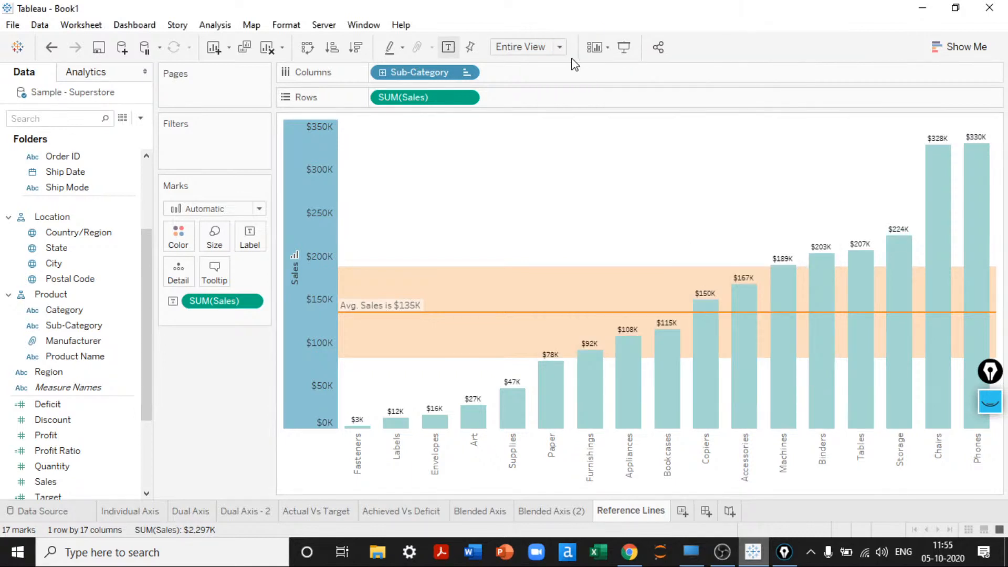
Preview the chart in presentation mode, select the Art bar to examine its recalculated reference line, and clear the selection
click(623, 47)
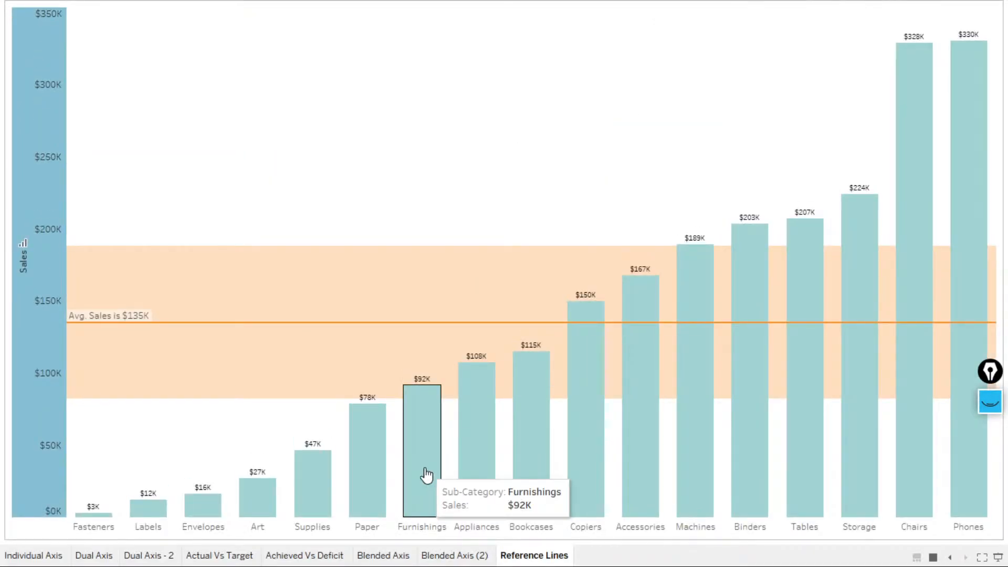
mouse_move(541, 431)
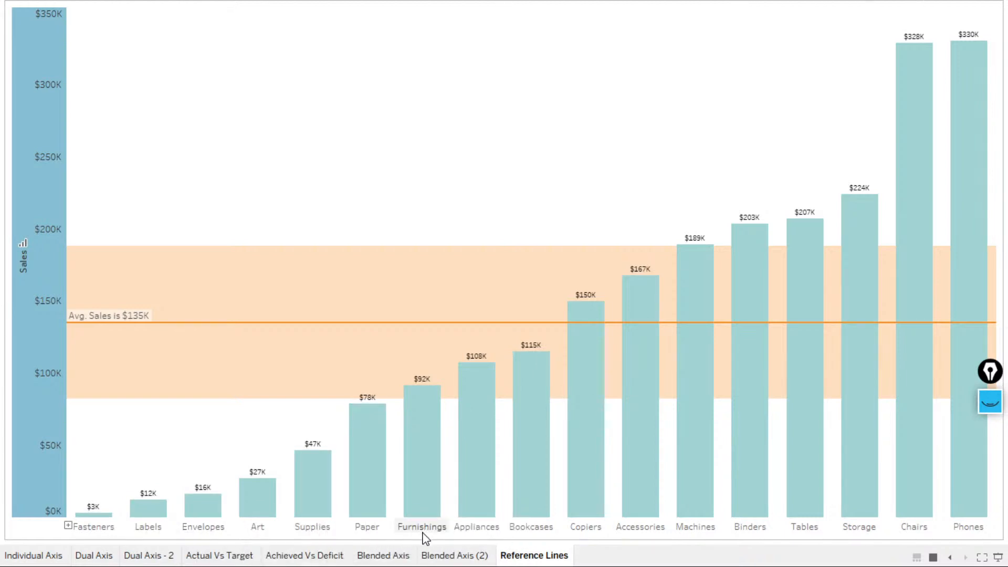
click(240, 519)
key(Escape)
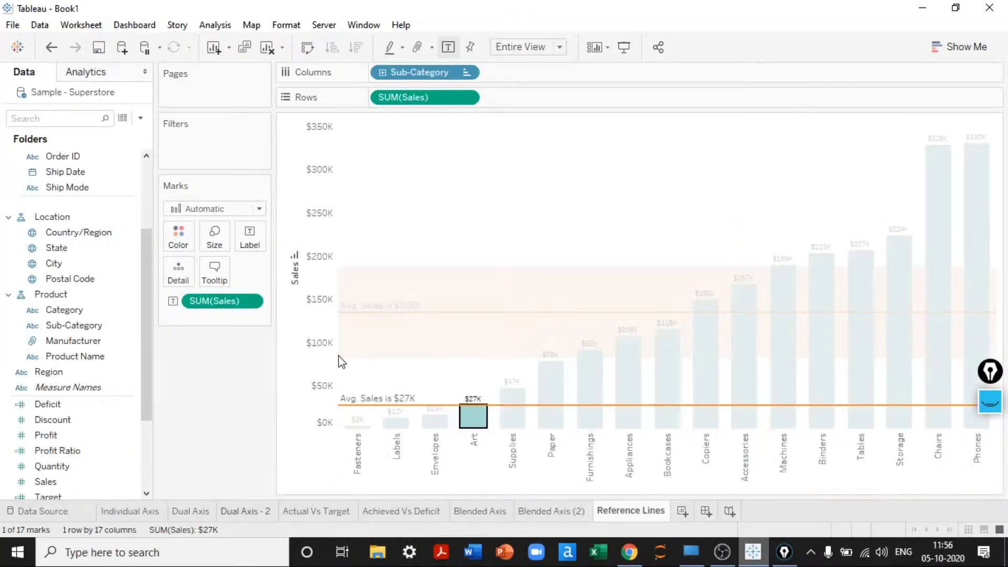
click(489, 307)
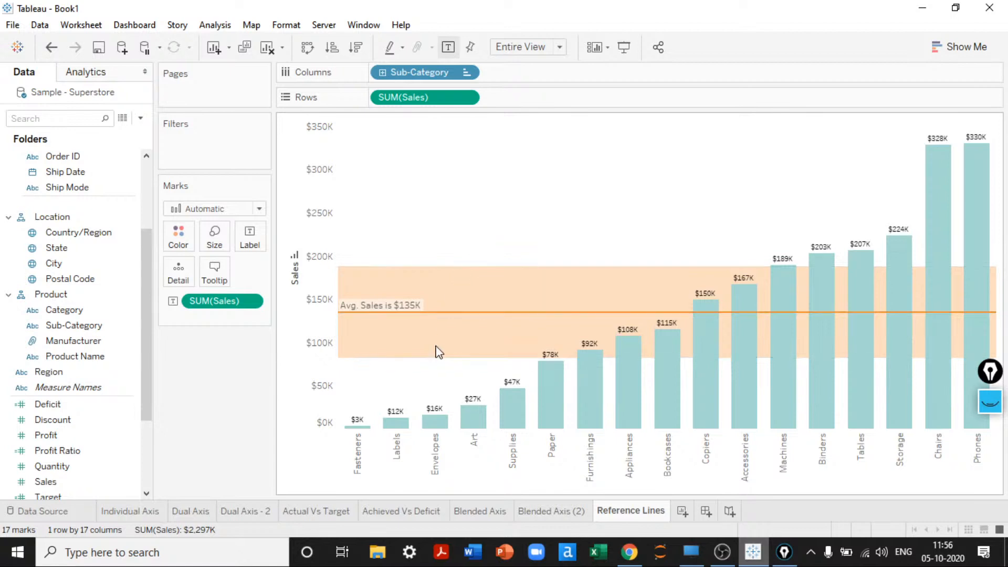
mouse_move(433, 367)
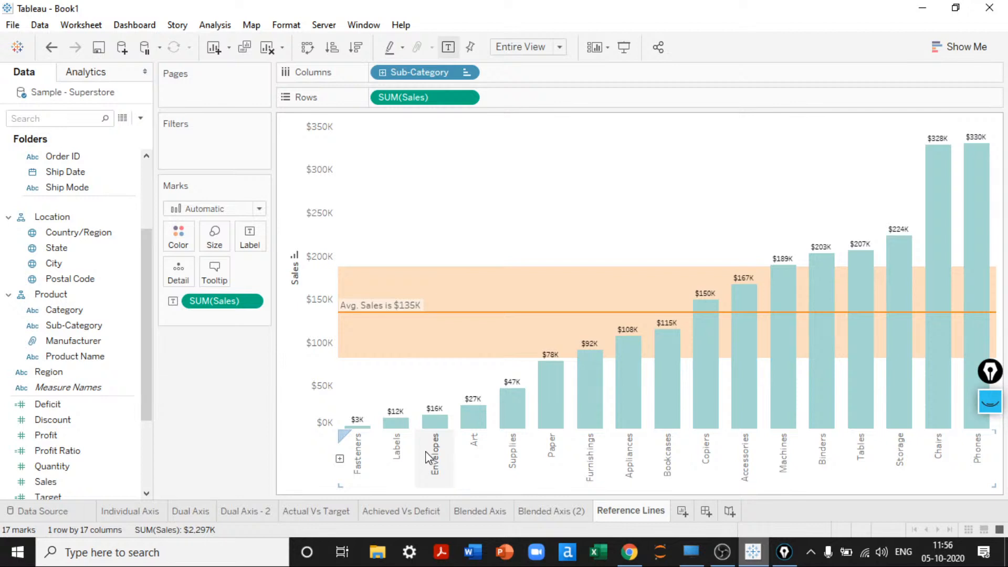
mouse_move(645, 272)
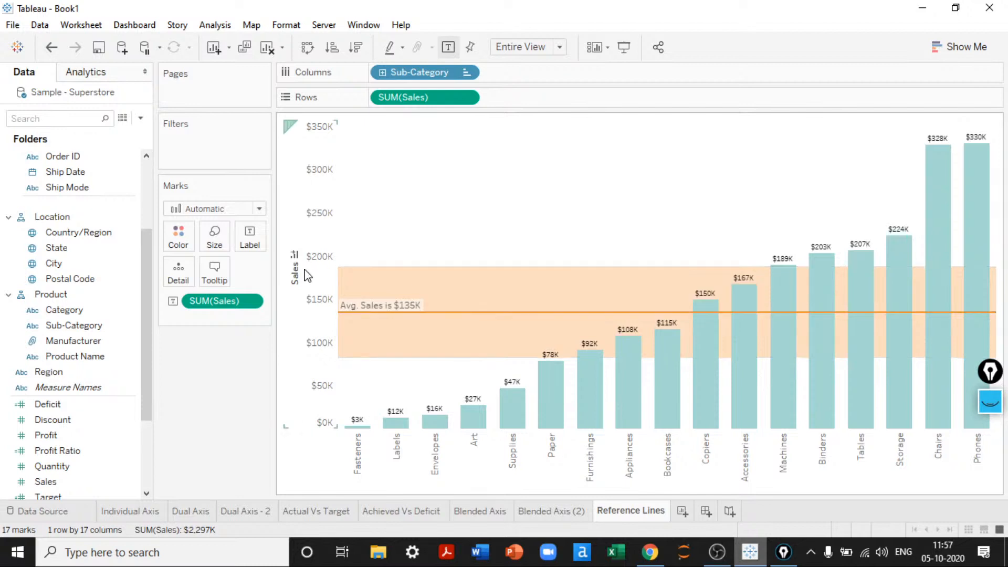
Change the Sales average reference line to "Confidence interval only" and apply it
right_click(297, 292)
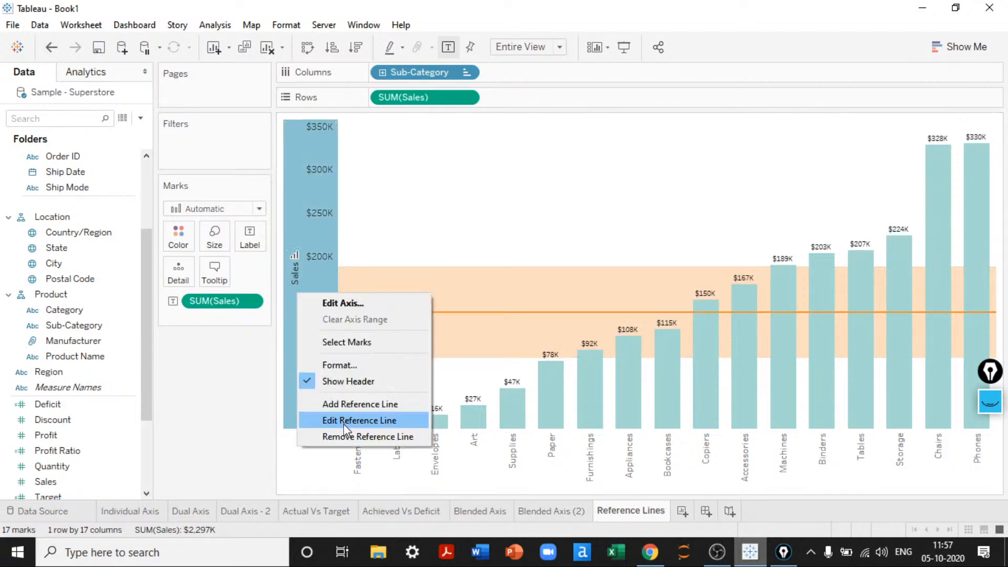
click(343, 420)
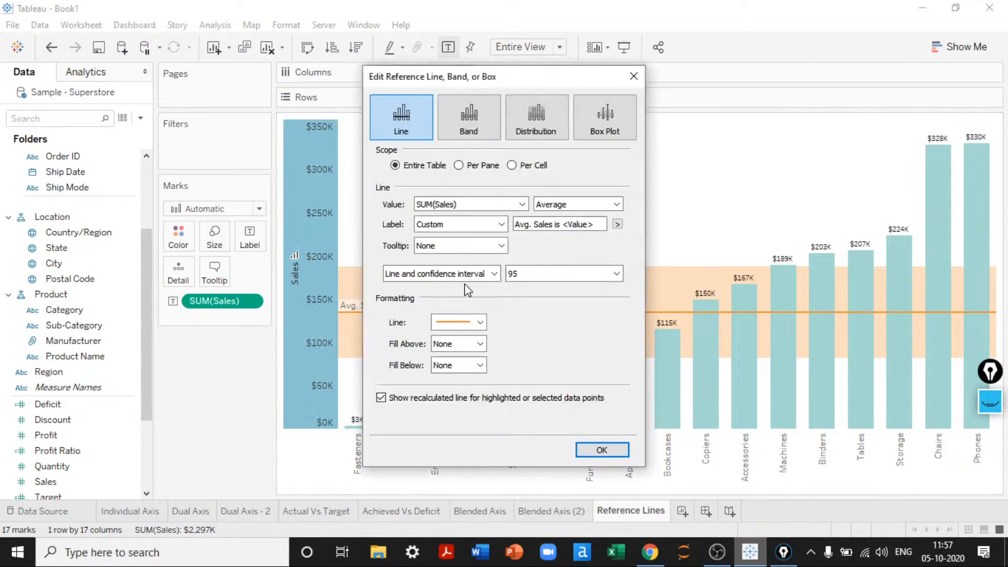
click(452, 276)
click(418, 304)
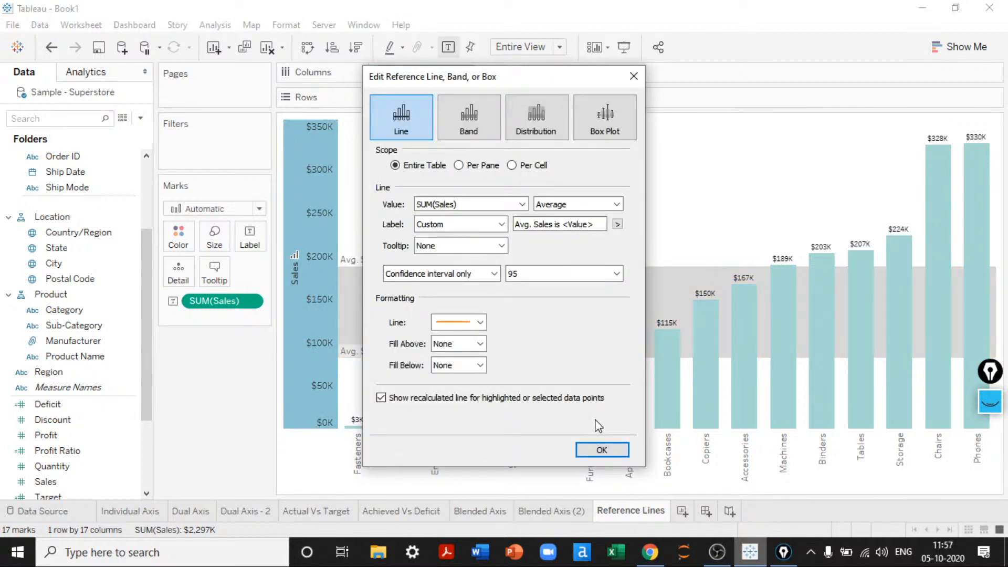
click(609, 452)
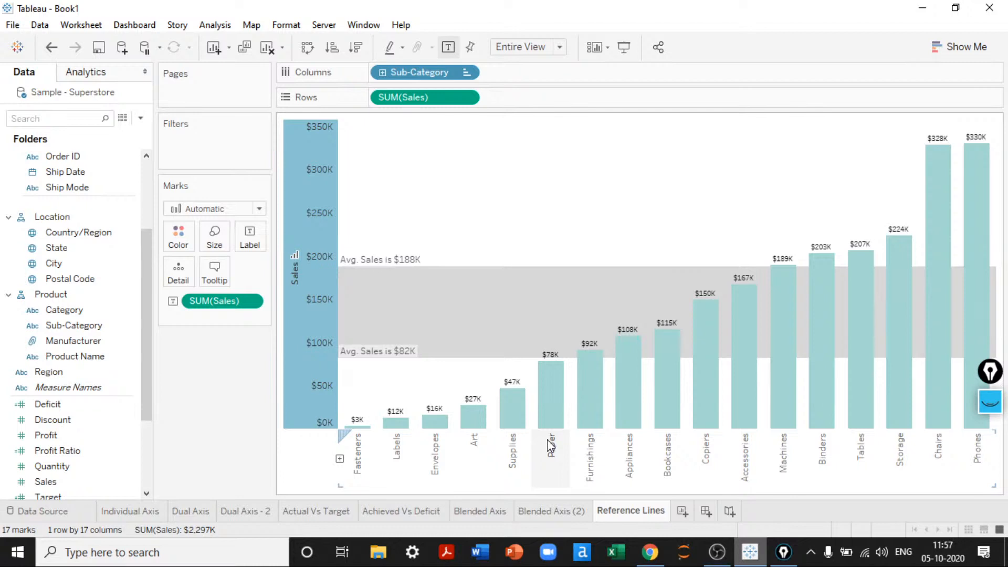
Set the reference line's aggregation to Median and its display to "Line only", and apply the changes
right_click(311, 315)
click(355, 437)
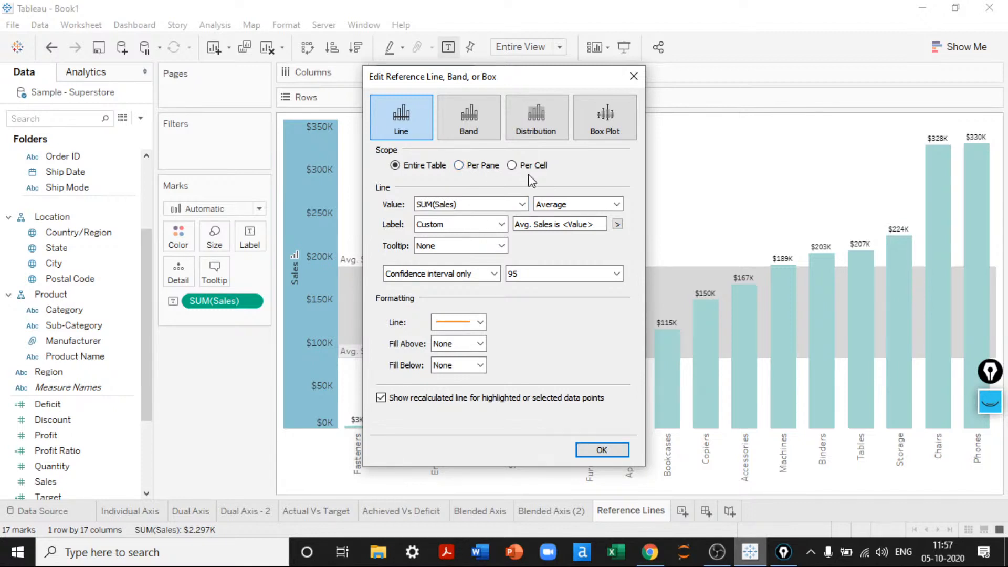
click(597, 206)
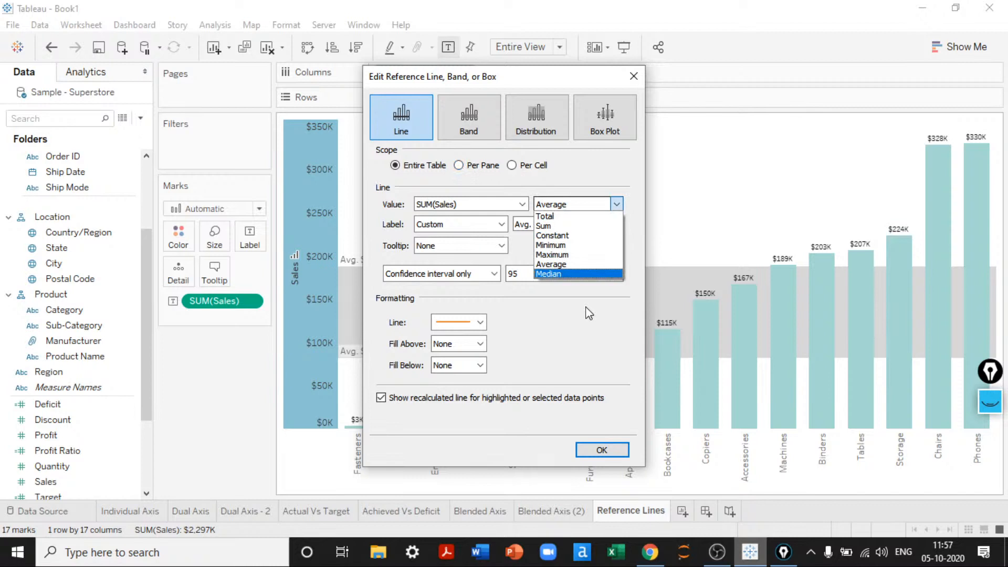
key(Return)
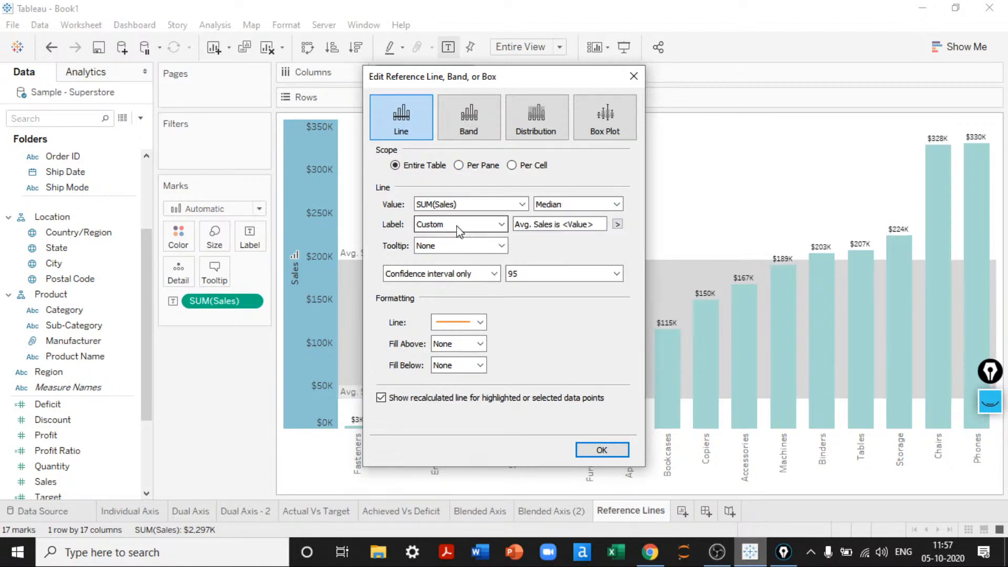
click(457, 272)
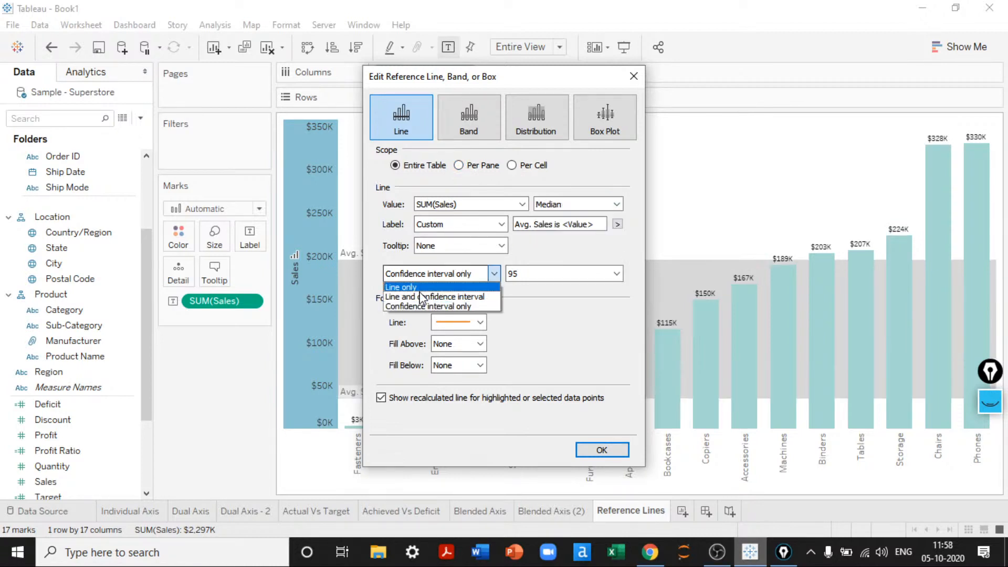
click(420, 288)
click(601, 450)
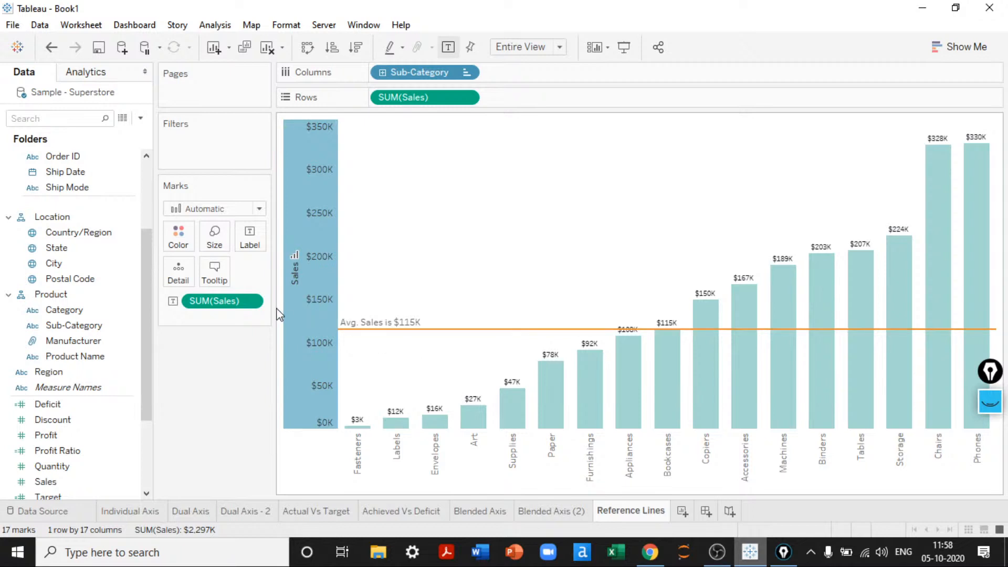
right_click(301, 321)
click(366, 444)
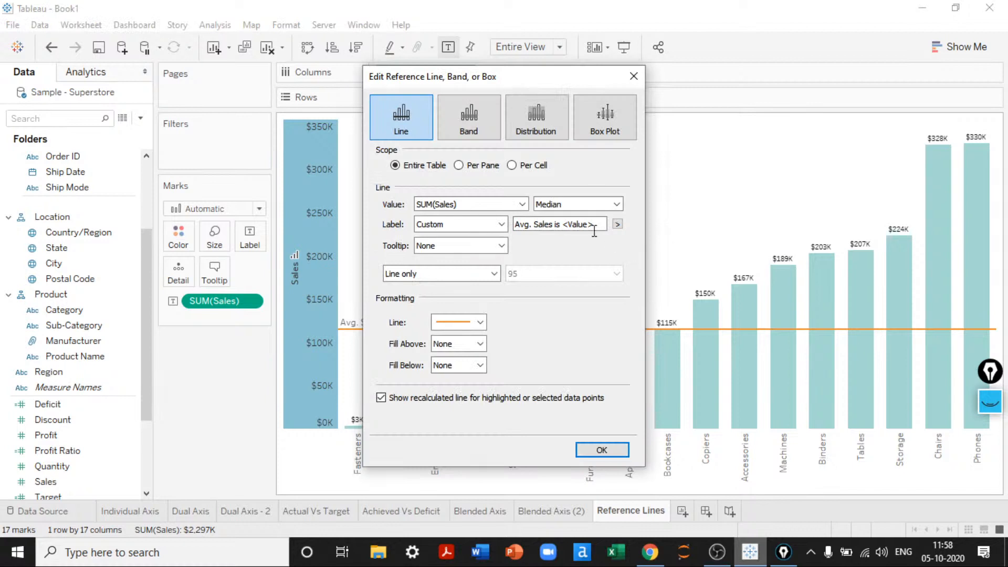
click(616, 204)
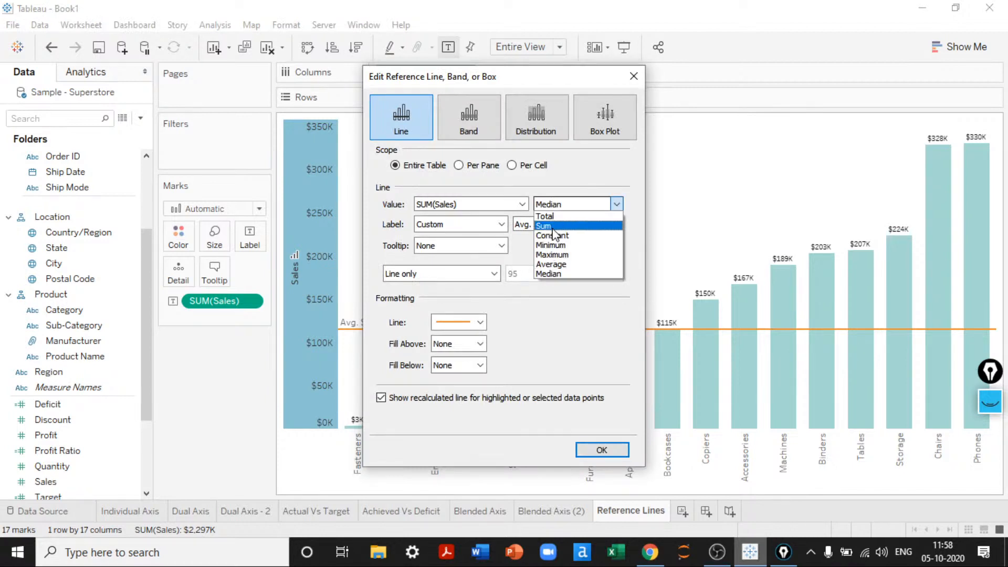
click(609, 185)
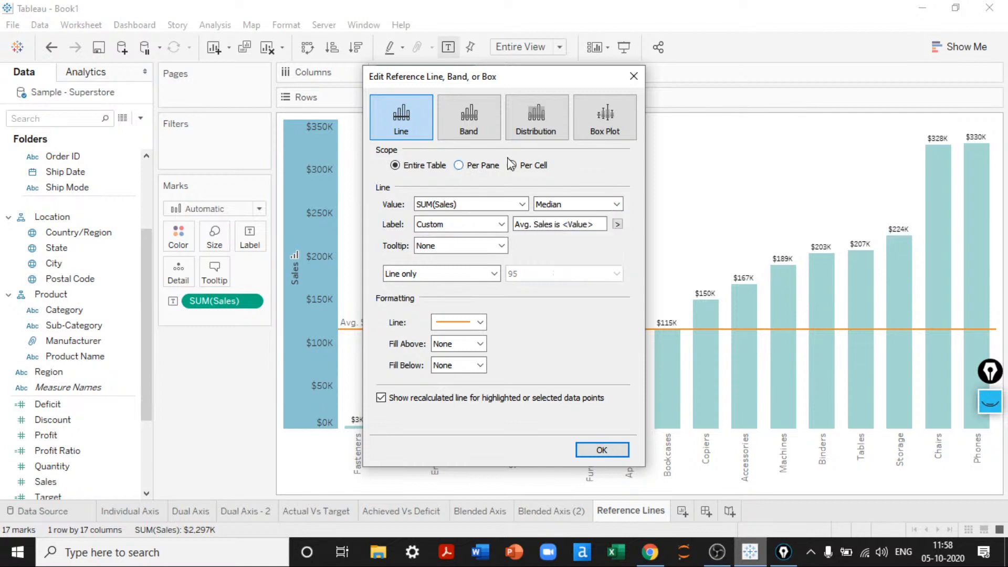
click(602, 449)
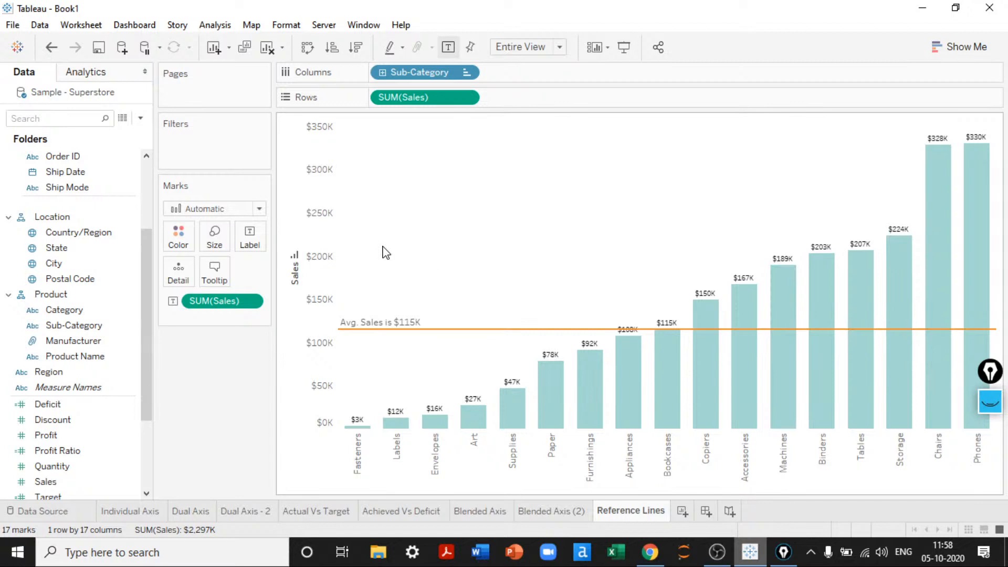
drag(150, 263, 149, 225)
drag(87, 235, 381, 73)
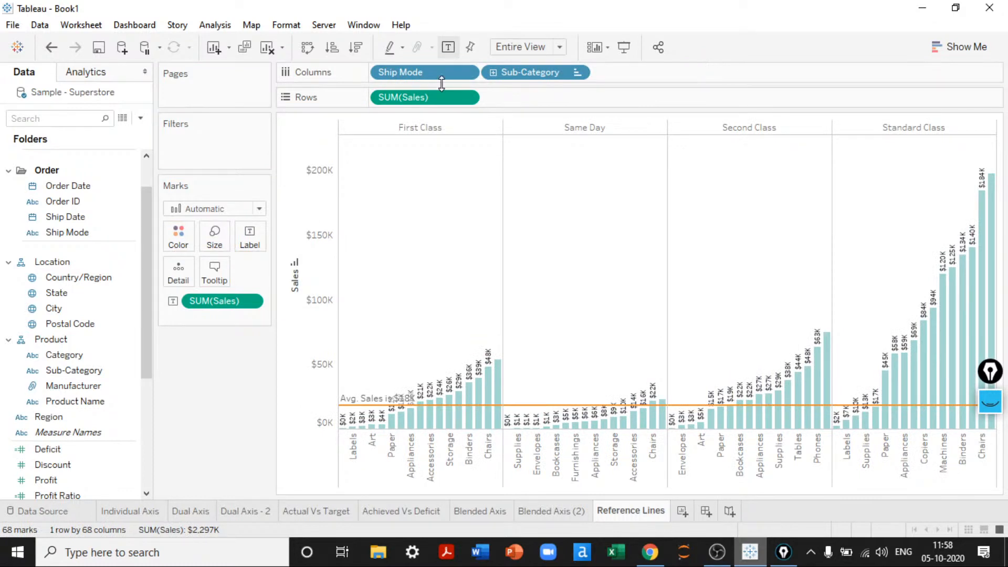
drag(430, 75, 147, 464)
Add Category to Columns ahead of Sub-Category to split the chart into category panes
drag(81, 354, 396, 58)
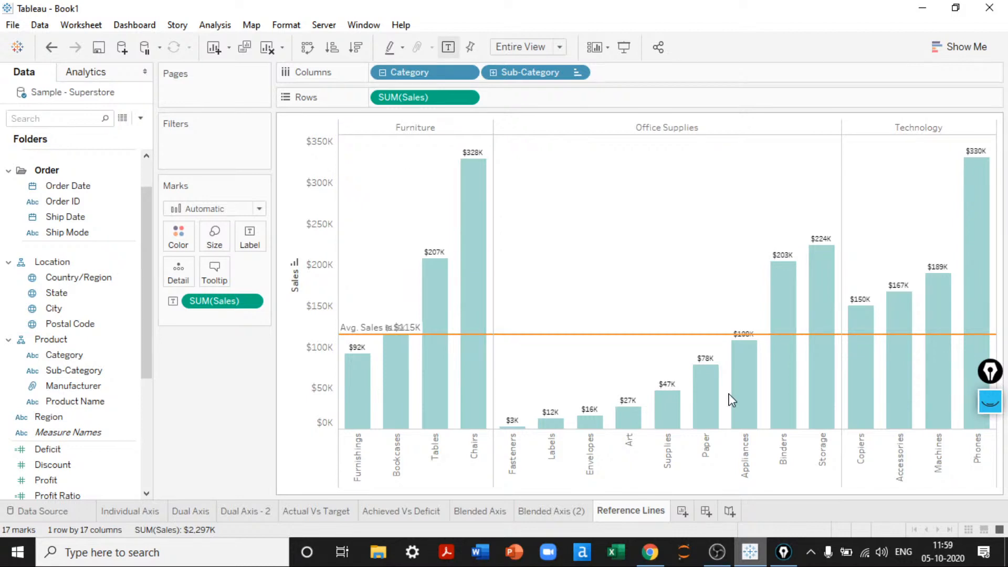
Set the Sales reference line's aggregation to Average and its scope to Per Pane, and apply the changes
click(332, 325)
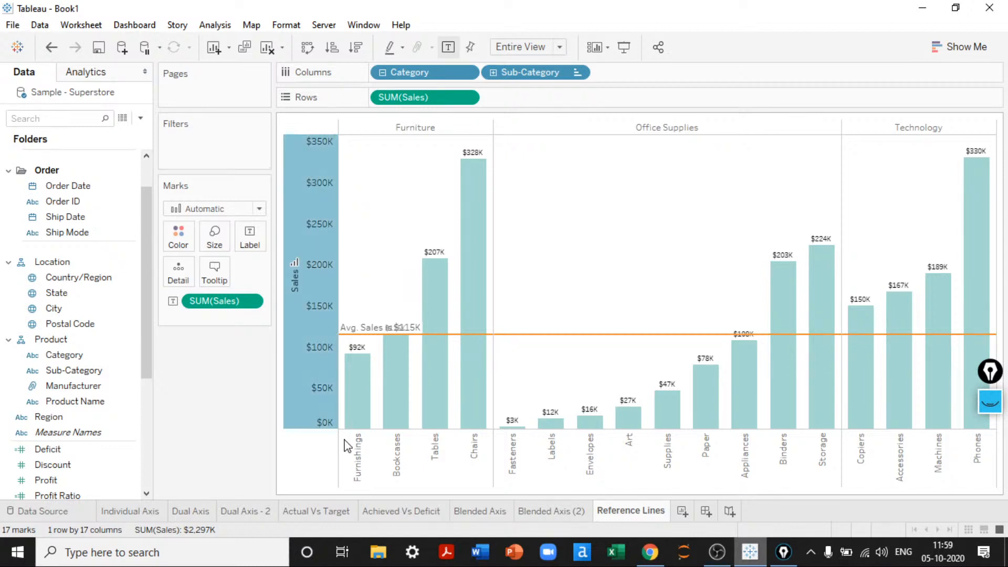
drag(470, 74, 728, 63)
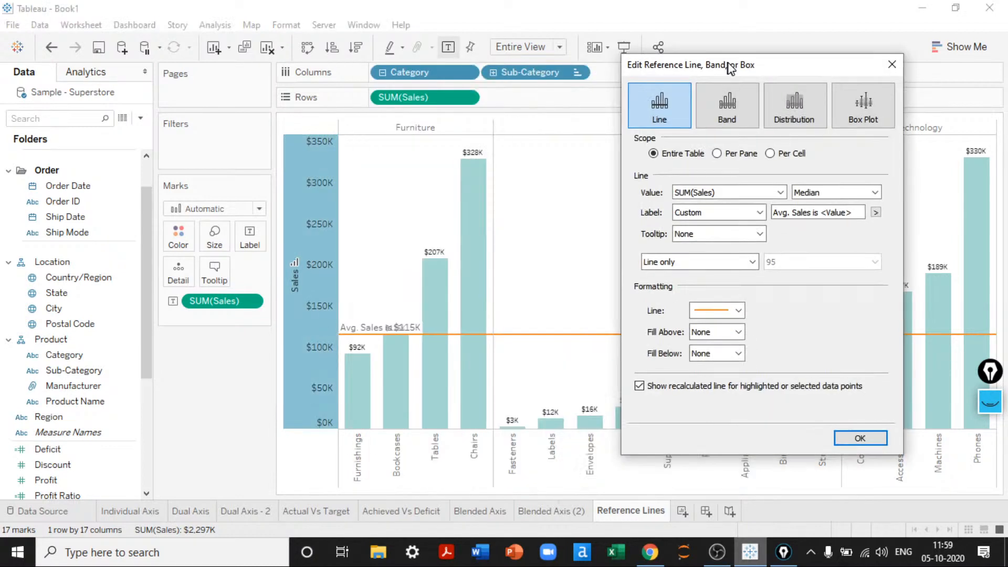
click(874, 192)
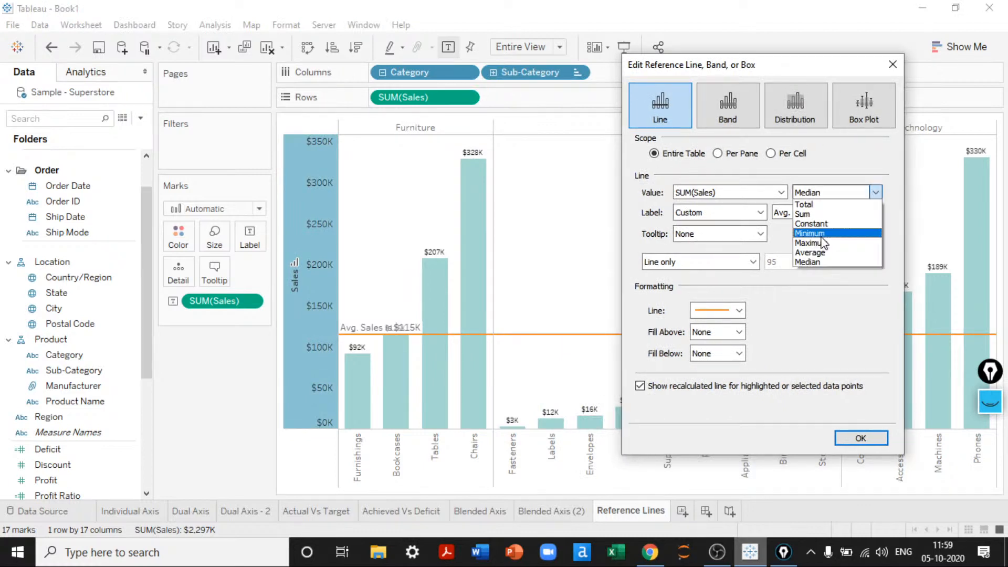
click(814, 254)
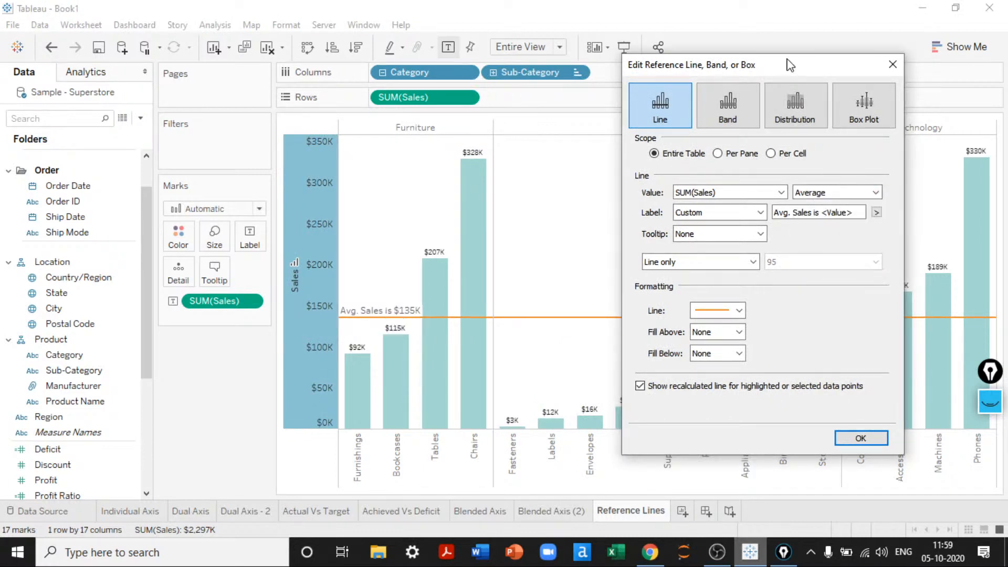
drag(787, 64, 651, 29)
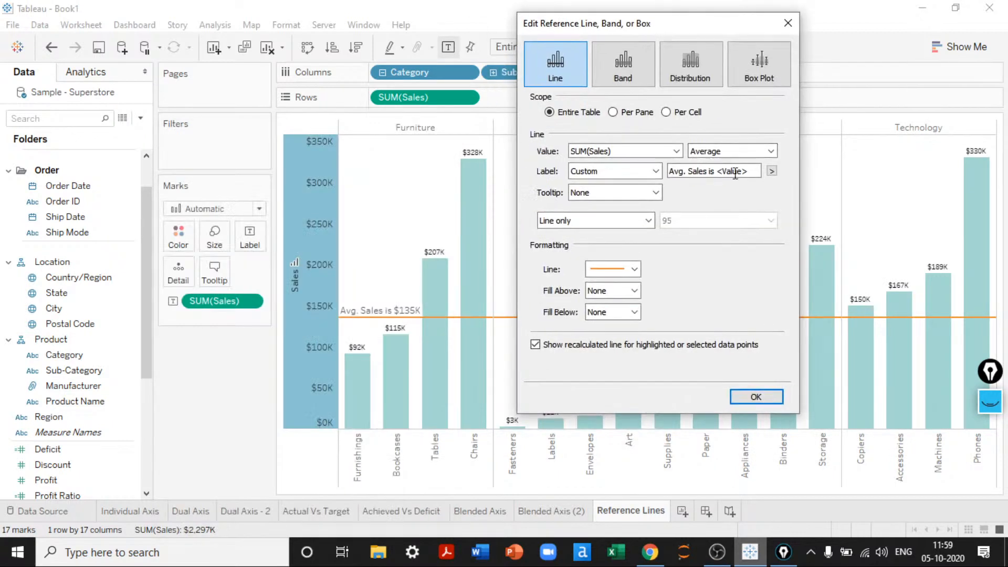
click(636, 118)
click(754, 395)
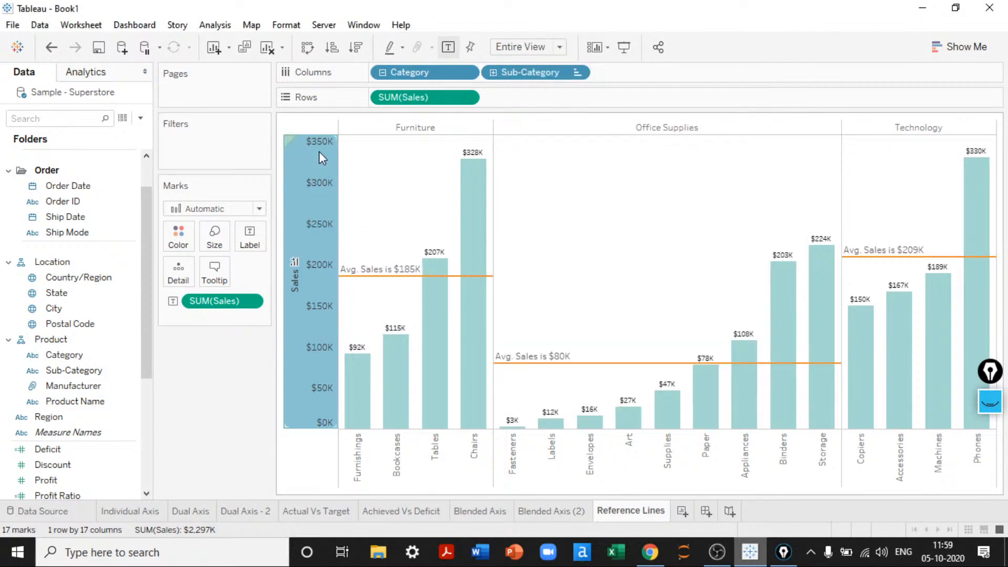
Hide the Sales axis header while previewing the chart in presentation mode, and return to the worksheet
mouse_move(472, 293)
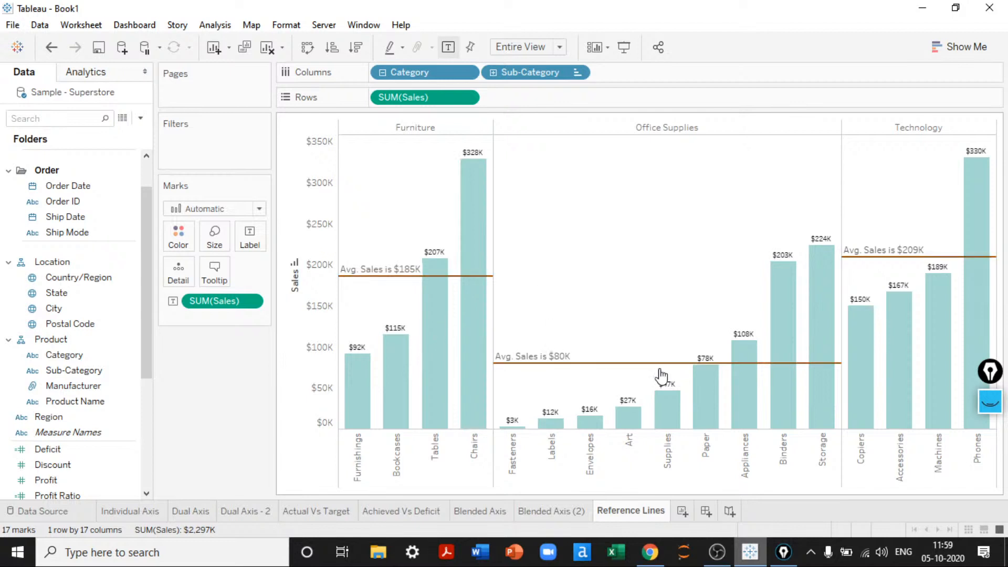
click(623, 47)
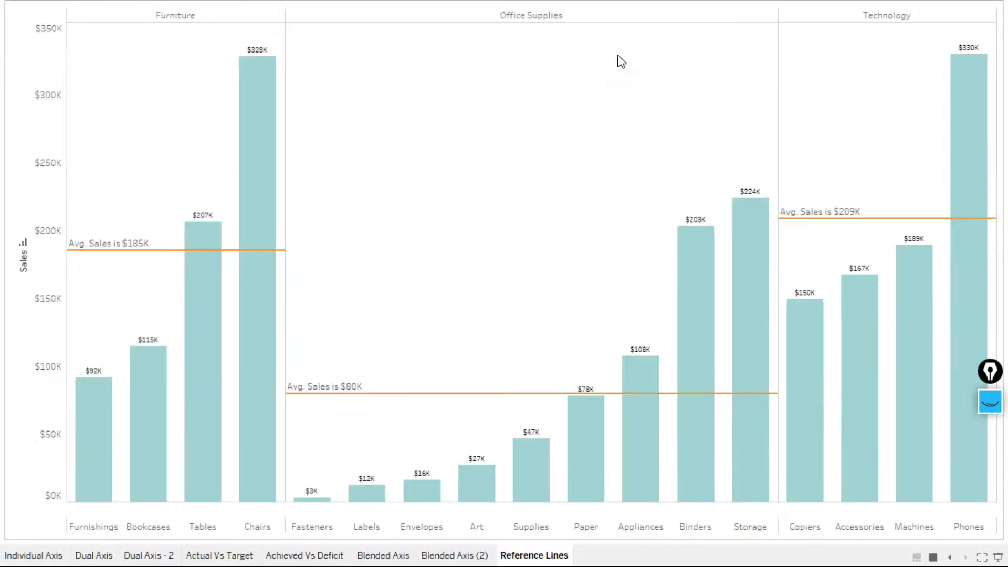
right_click(37, 292)
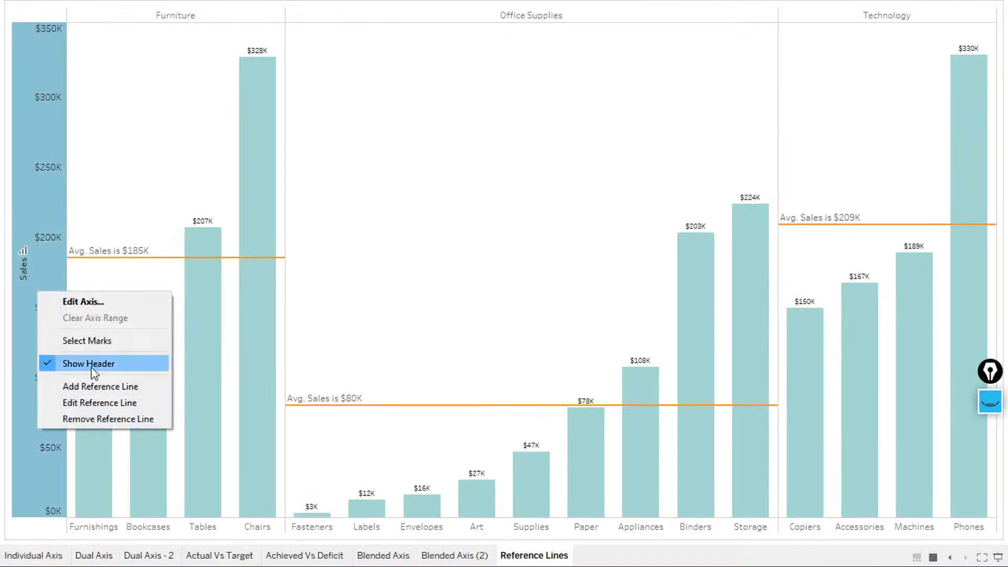
click(92, 364)
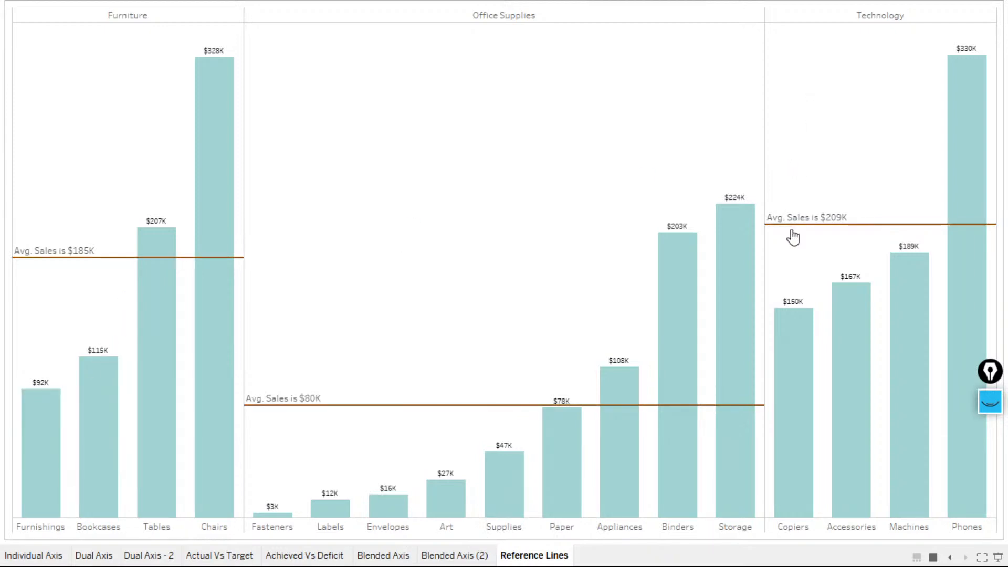
mouse_move(802, 318)
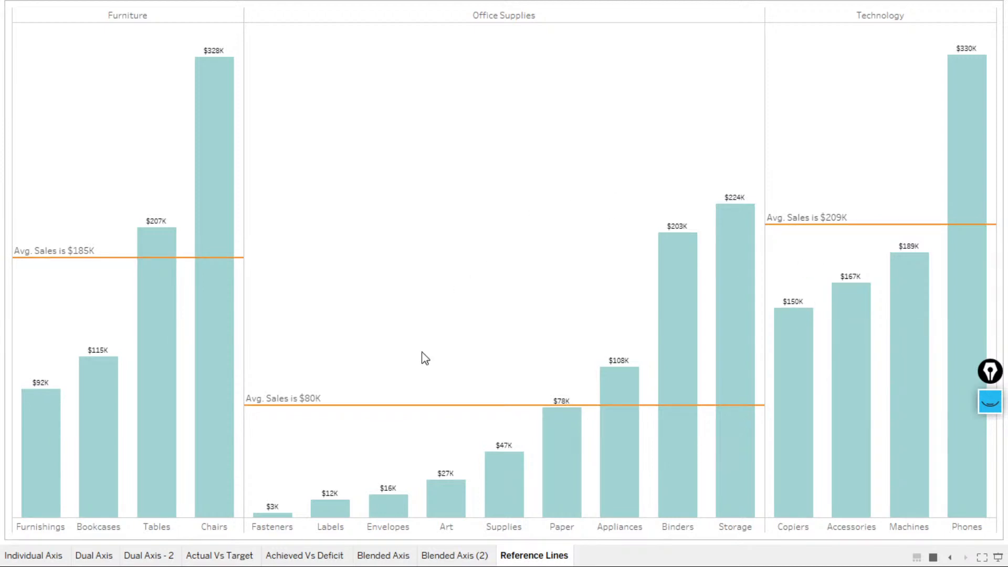
mouse_move(280, 520)
key(Escape)
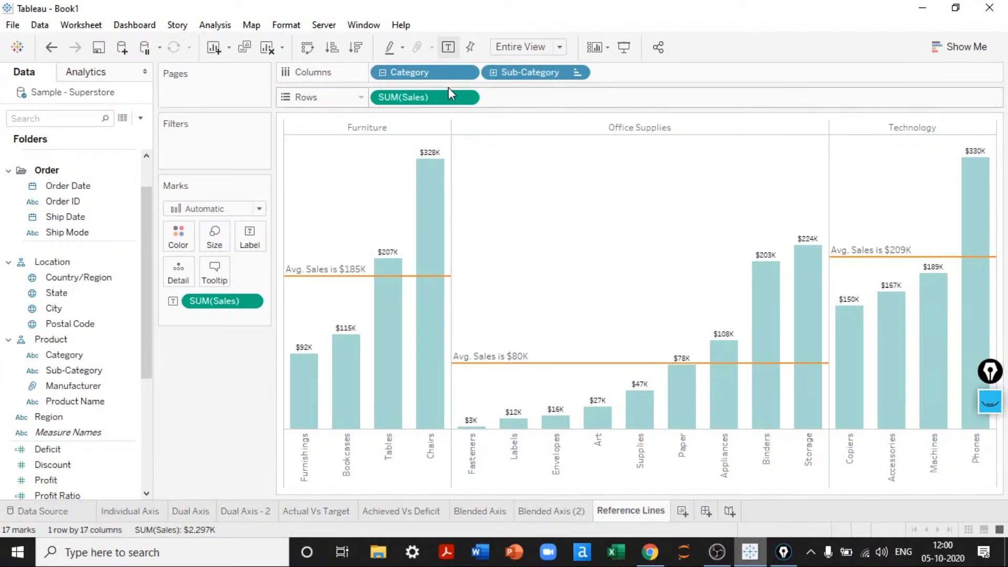
Duplicate the Reference Lines worksheet
right_click(619, 512)
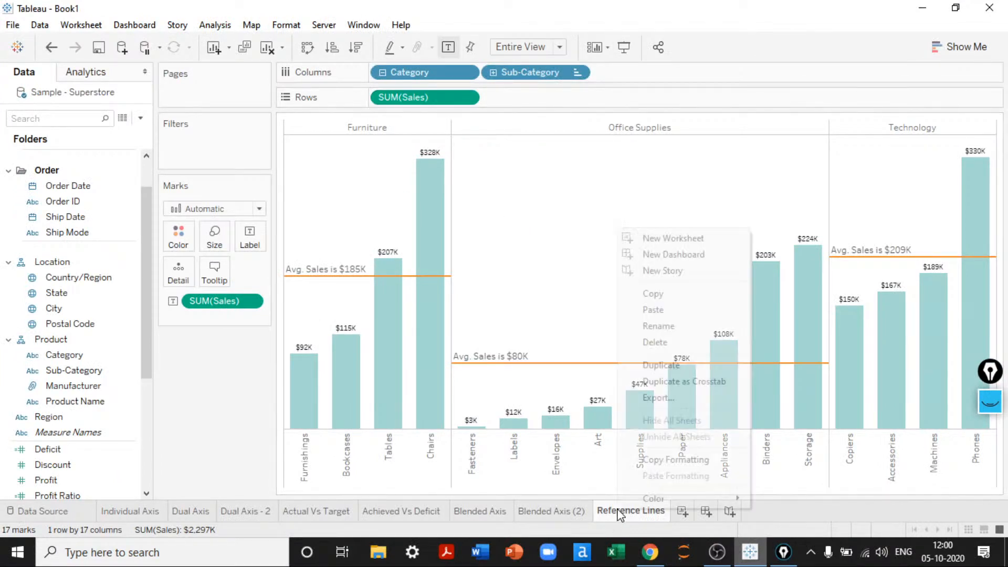
click(669, 365)
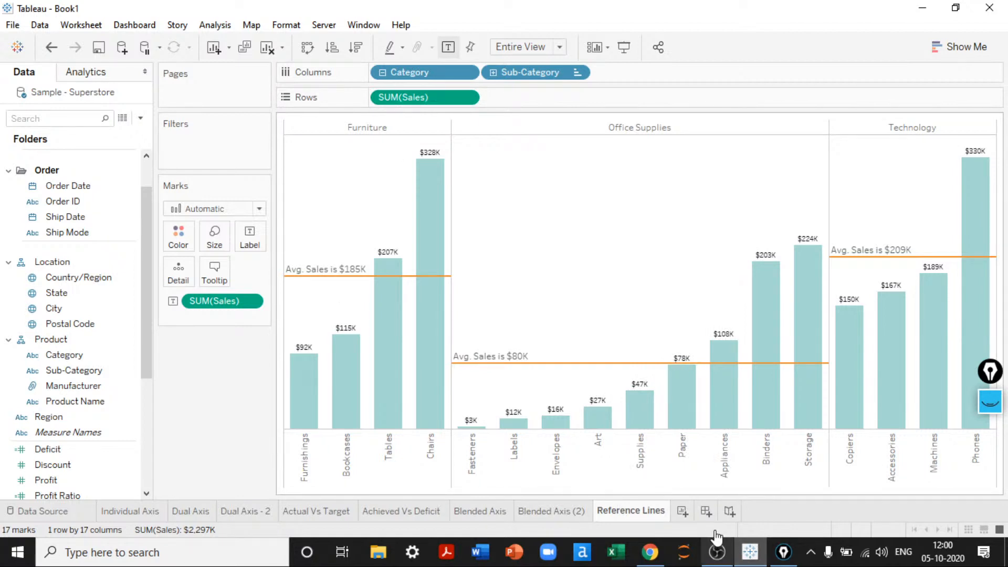
Rename the duplicated worksheet as Reference Band
double_click(693, 511)
key(Right)
key(ctrl+shift+Left)
key(ctrl+shift+Left)
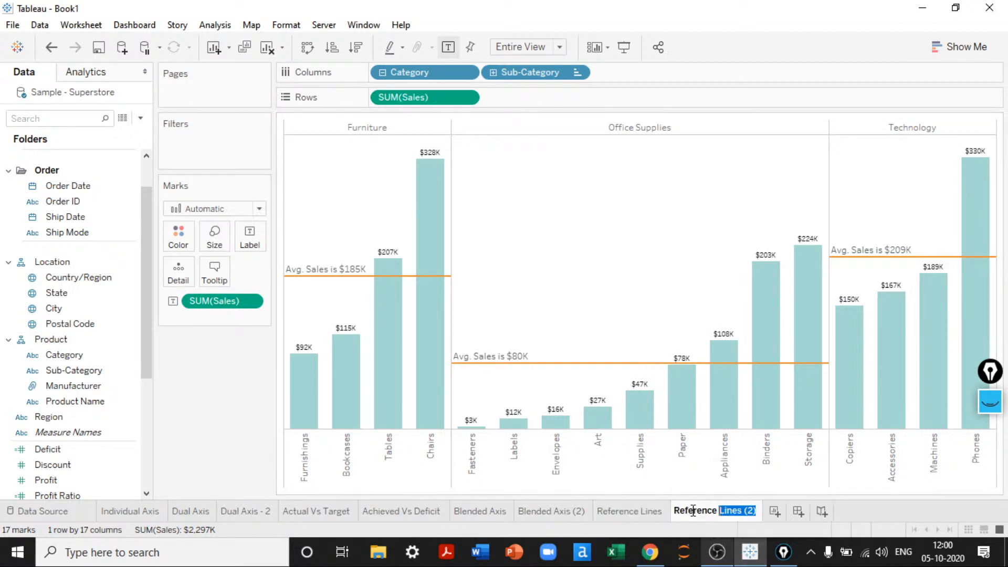
text(Band)
key(Return)
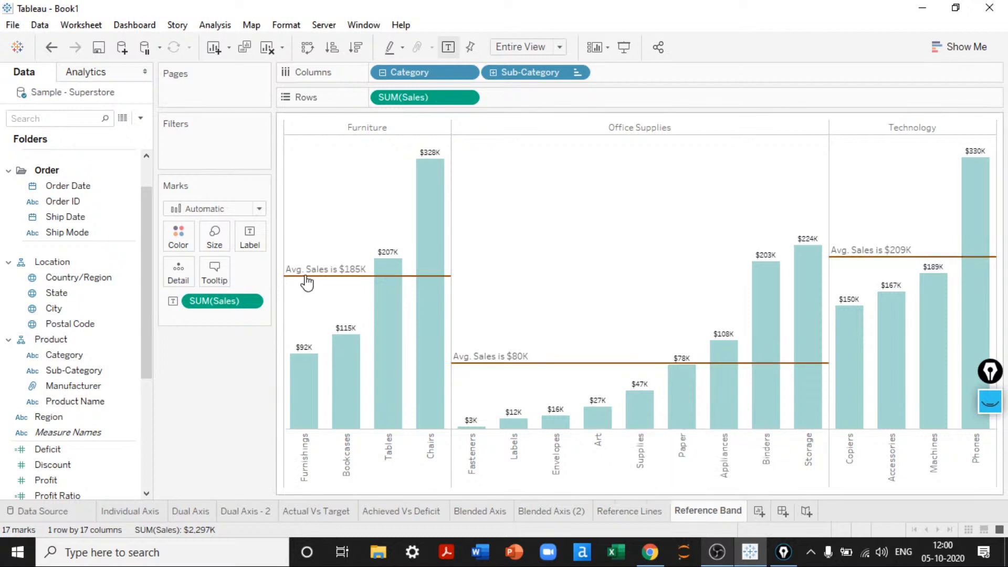
Show the Sales axis header again and remove the average reference line from the chart
mouse_move(438, 286)
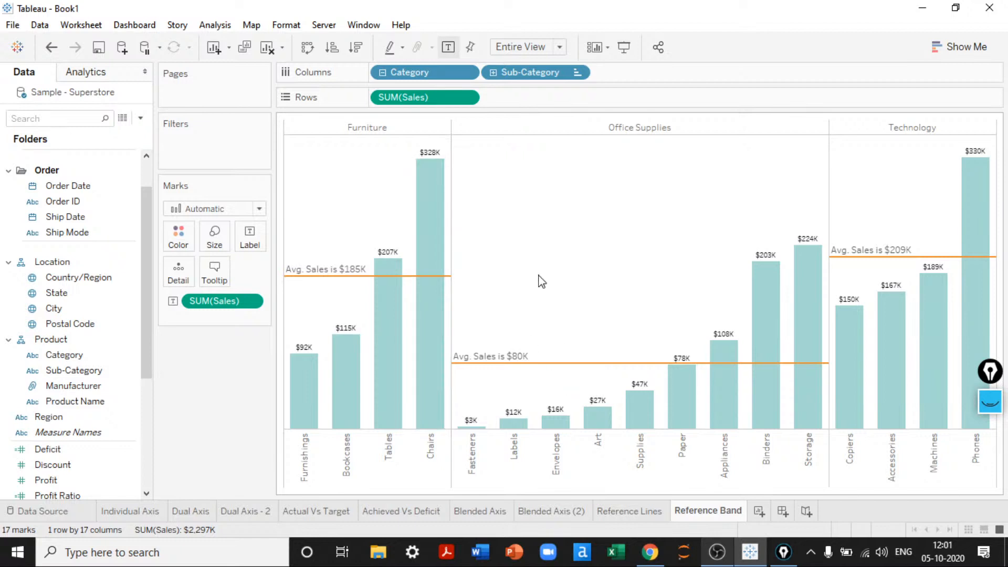
click(465, 97)
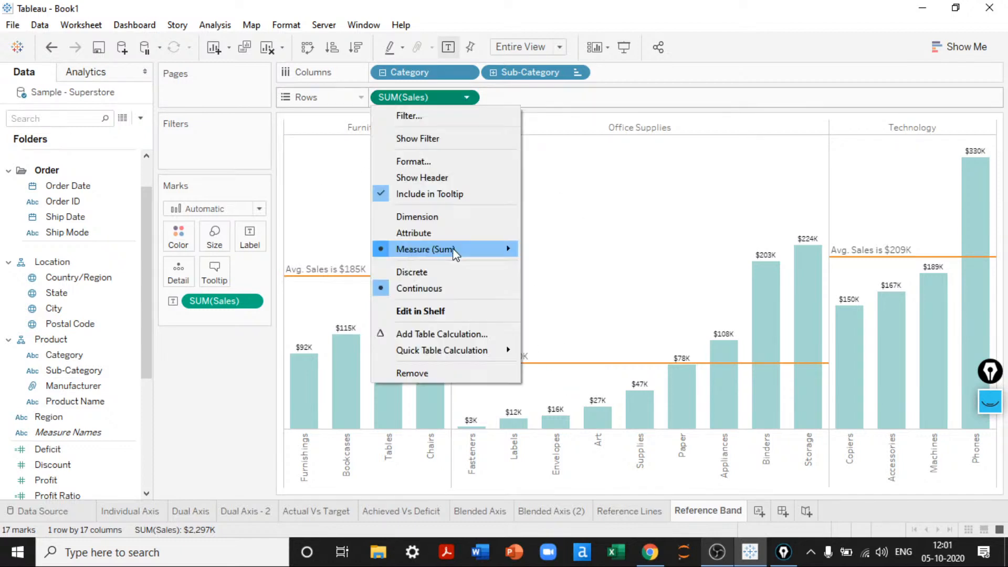
click(429, 181)
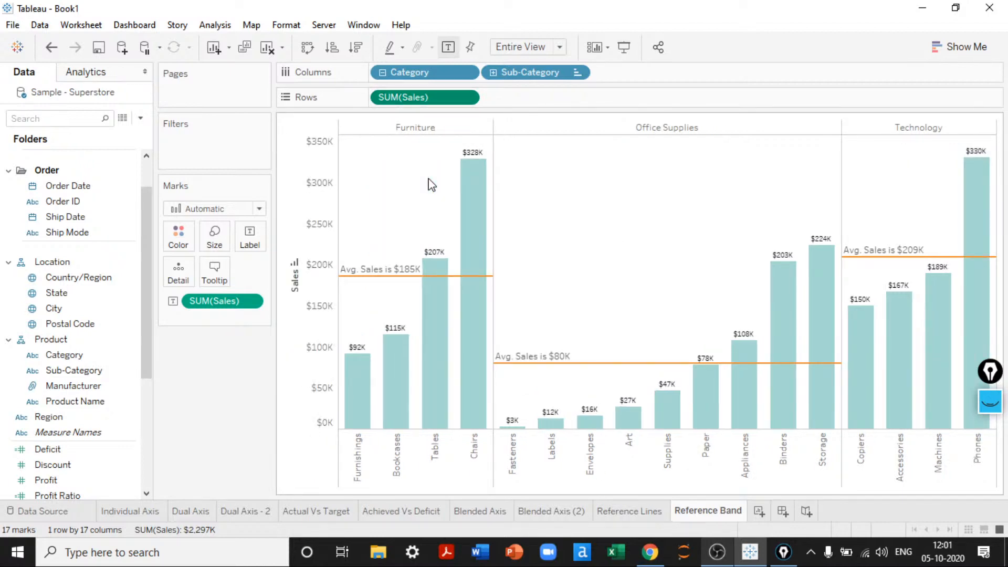
right_click(320, 326)
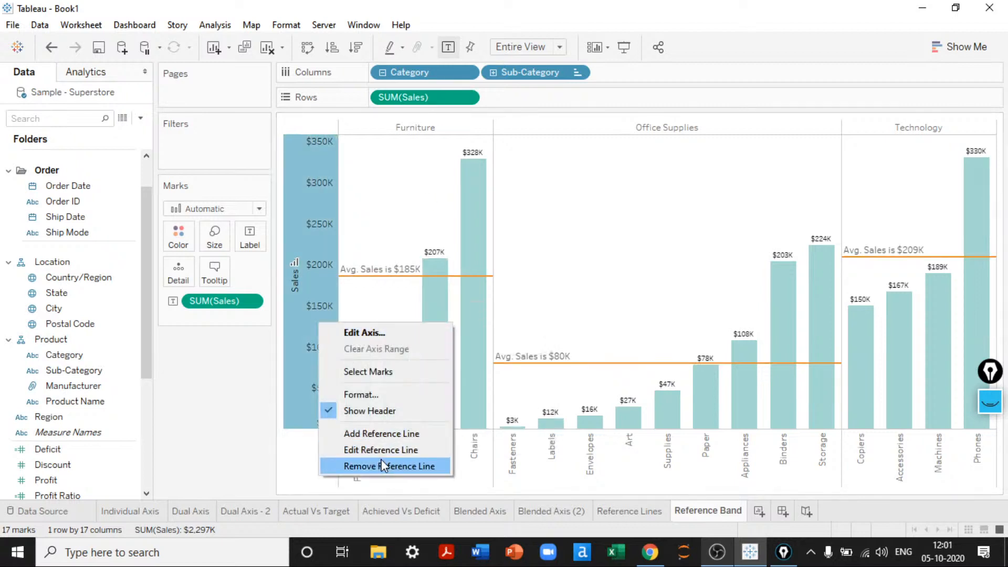
click(384, 465)
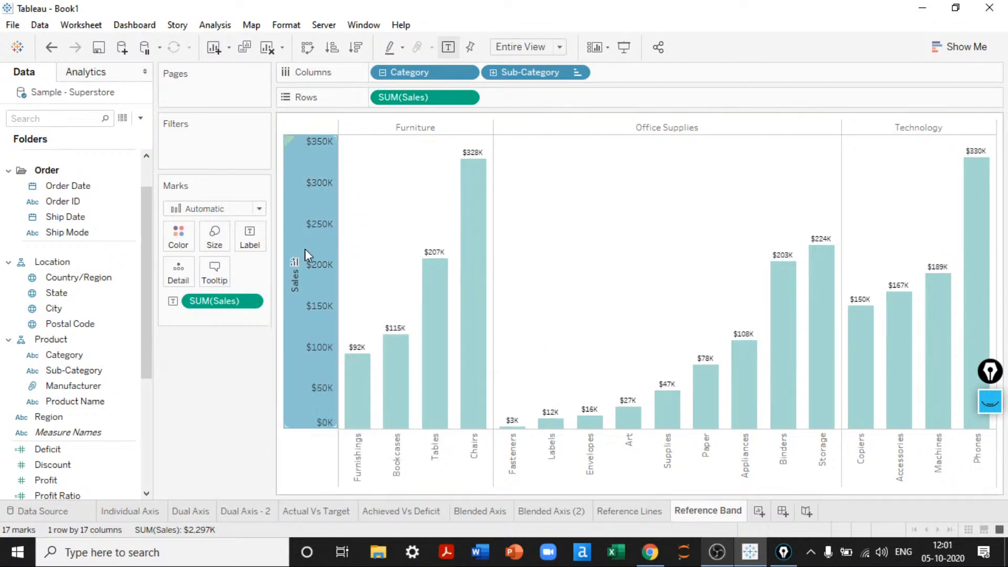
Add a reference band to the Sales axis with its scope set to Entire Table
mouse_move(304, 248)
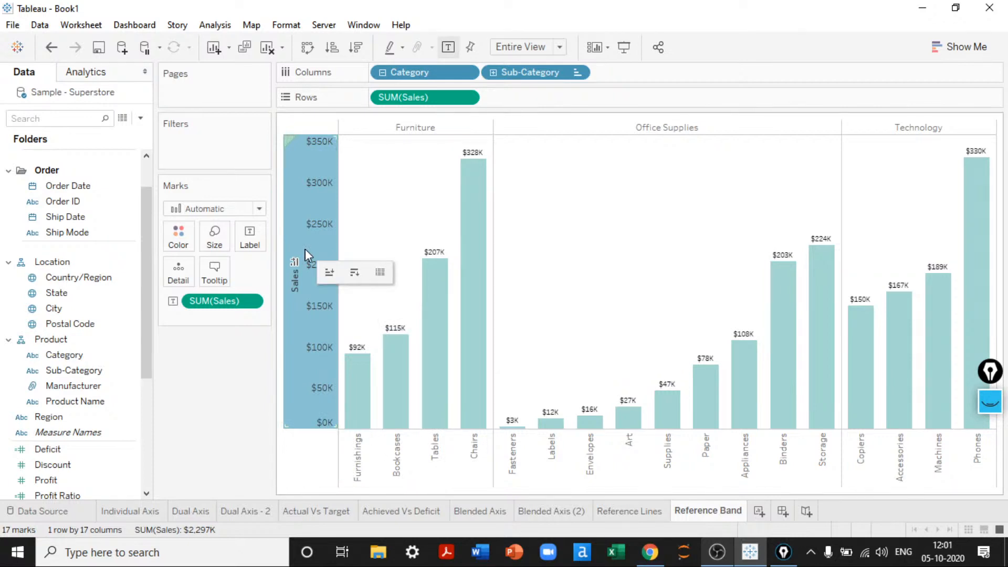
right_click(304, 249)
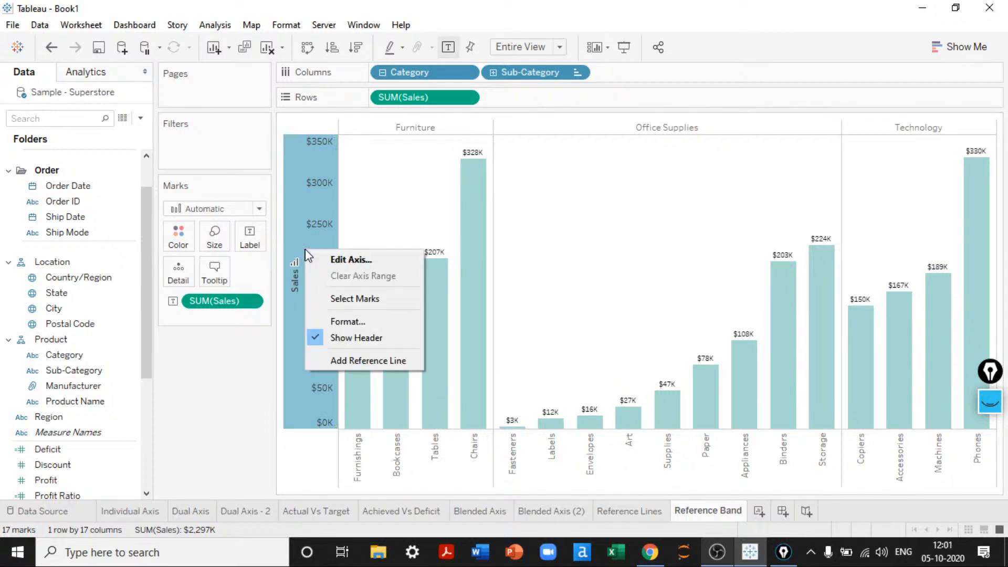
click(358, 362)
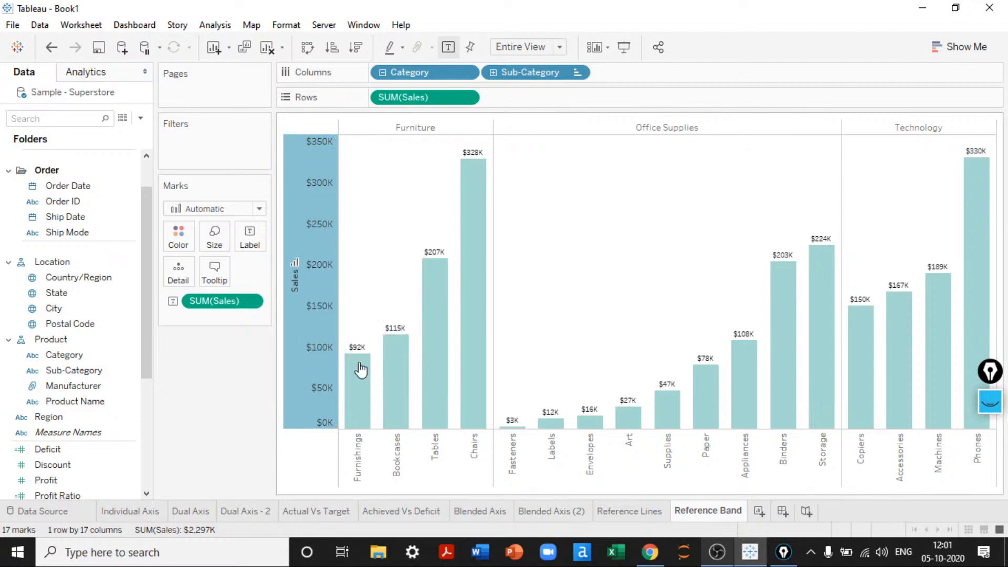
click(486, 136)
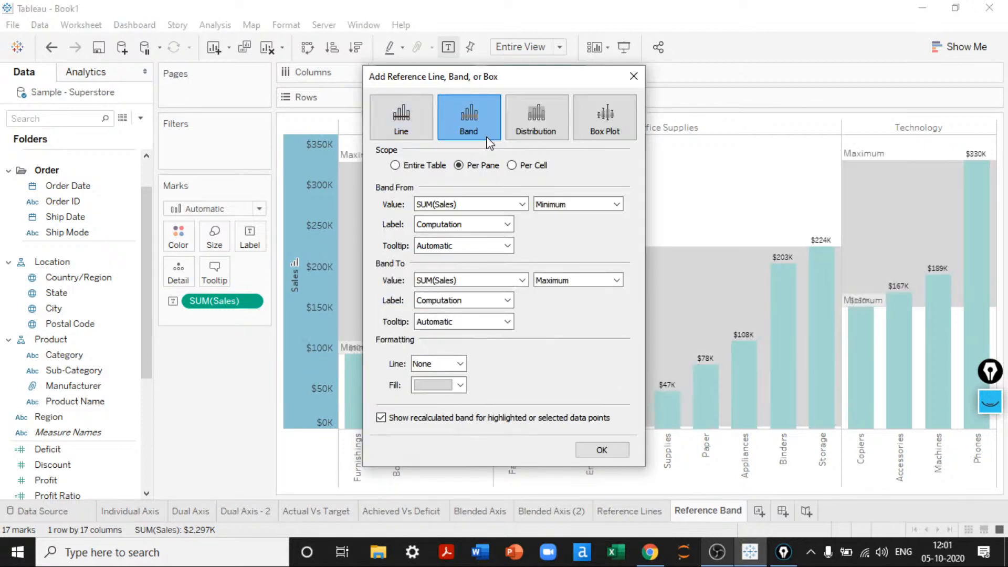
click(404, 168)
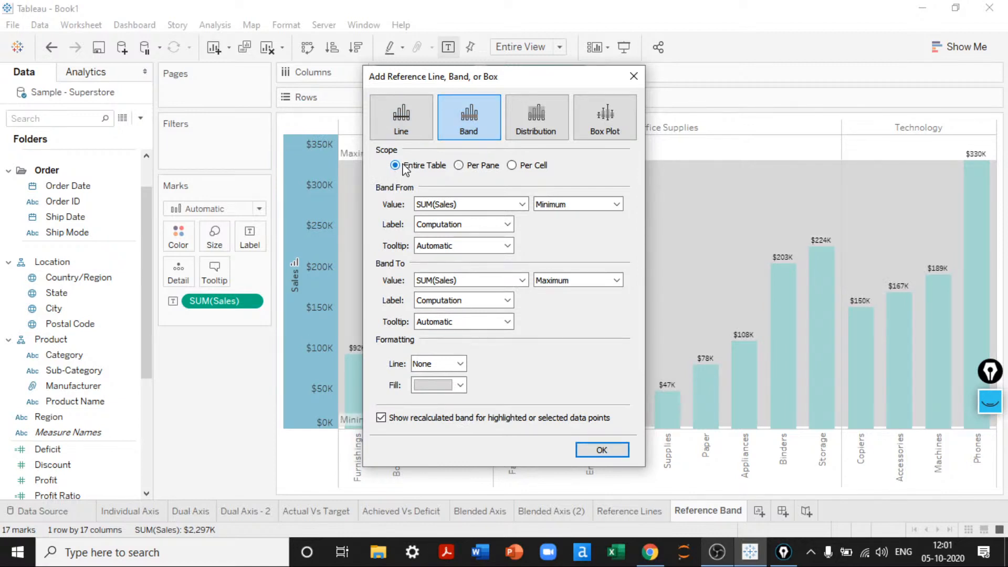
Make the band run from the Average to the Maximum of SUM(Sales)
drag(474, 77, 694, 63)
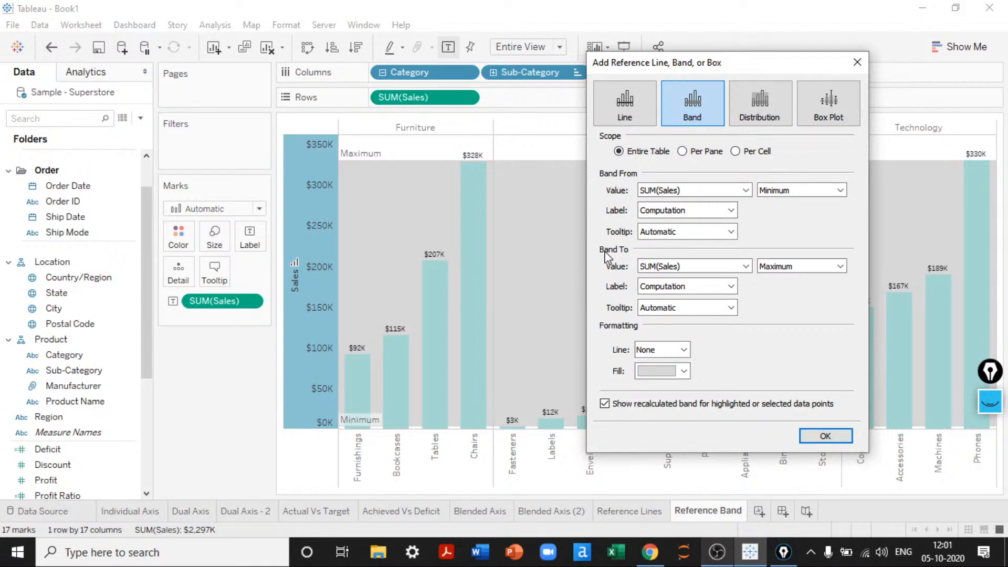
click(806, 193)
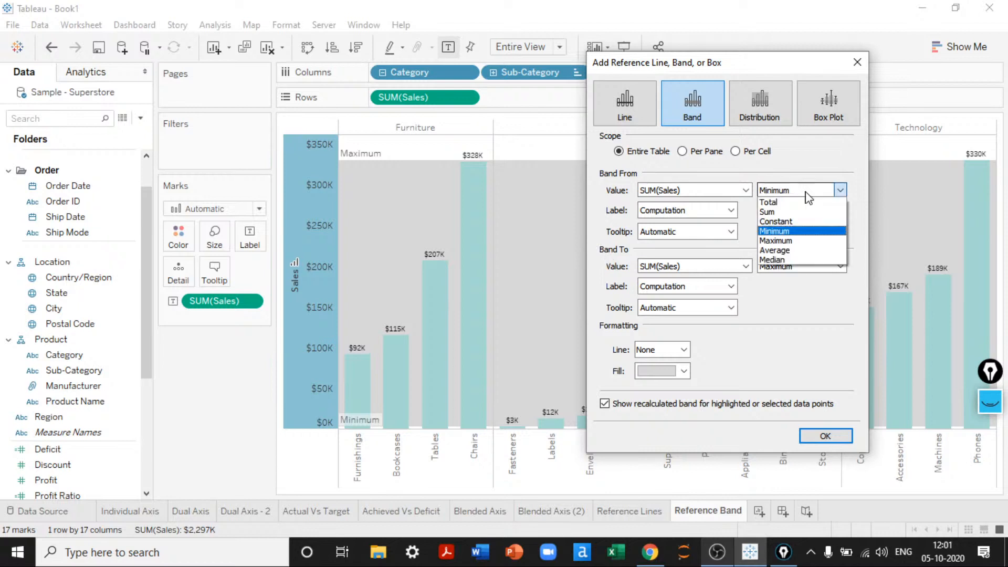
click(775, 251)
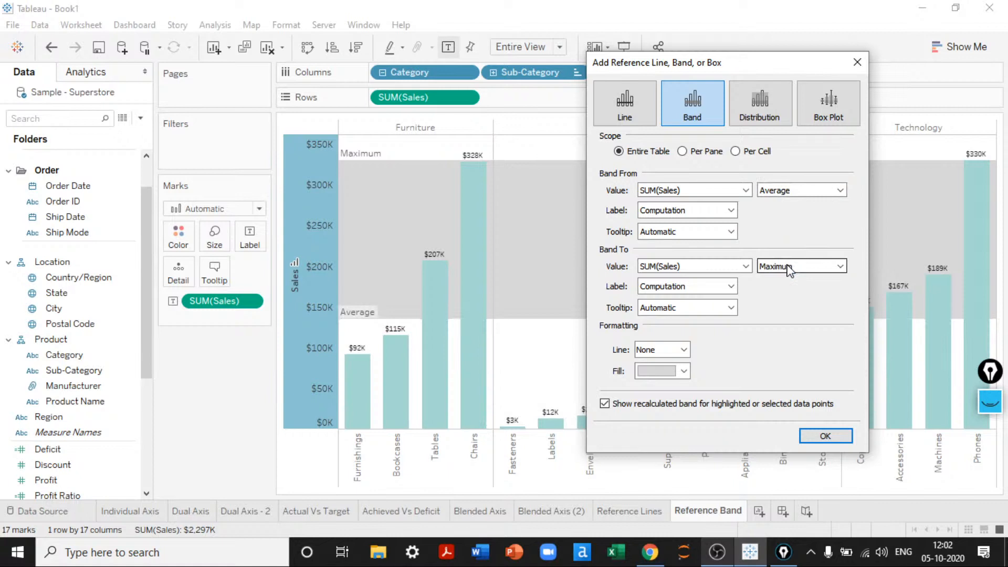
click(789, 268)
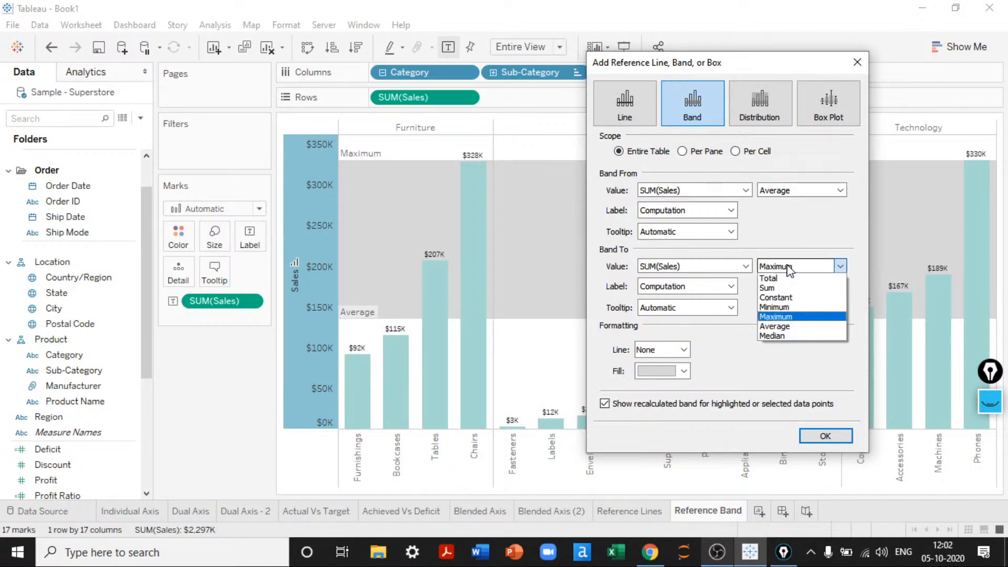
click(789, 269)
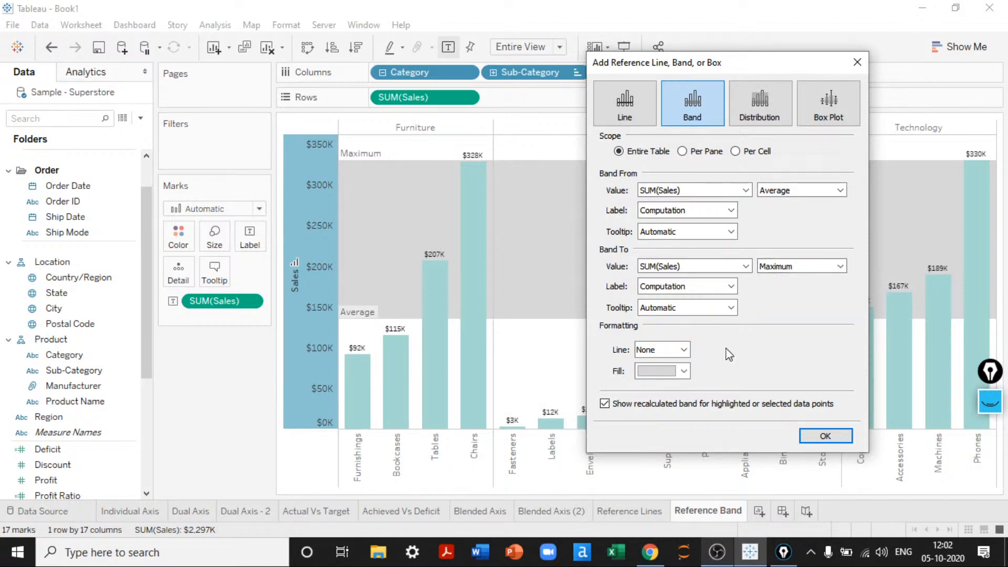
Give the band's lower boundary the custom label "Avg.Sales is <Value>"
click(687, 213)
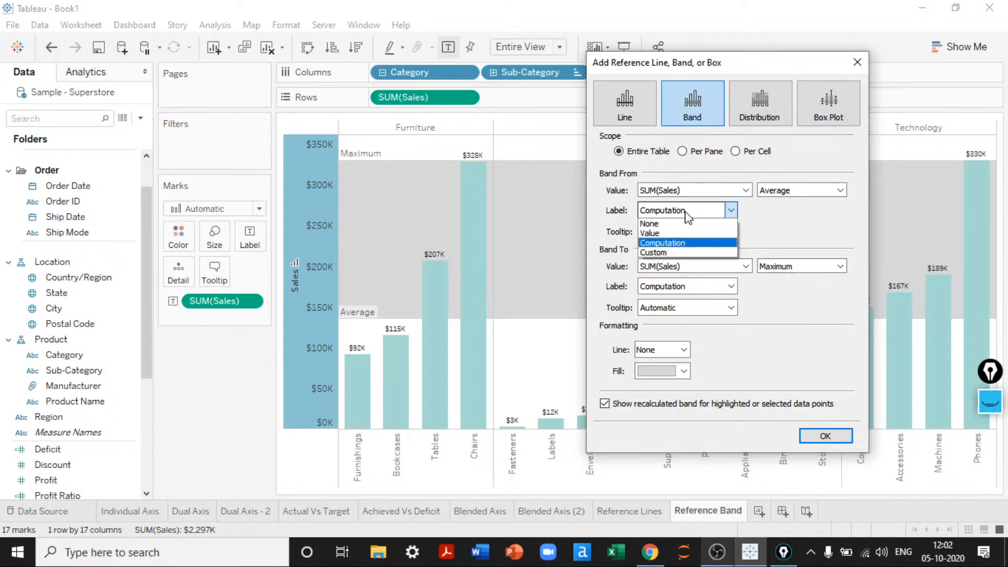
click(682, 246)
click(683, 216)
click(680, 245)
key(Down)
click(767, 210)
text(Avg.Sales is)
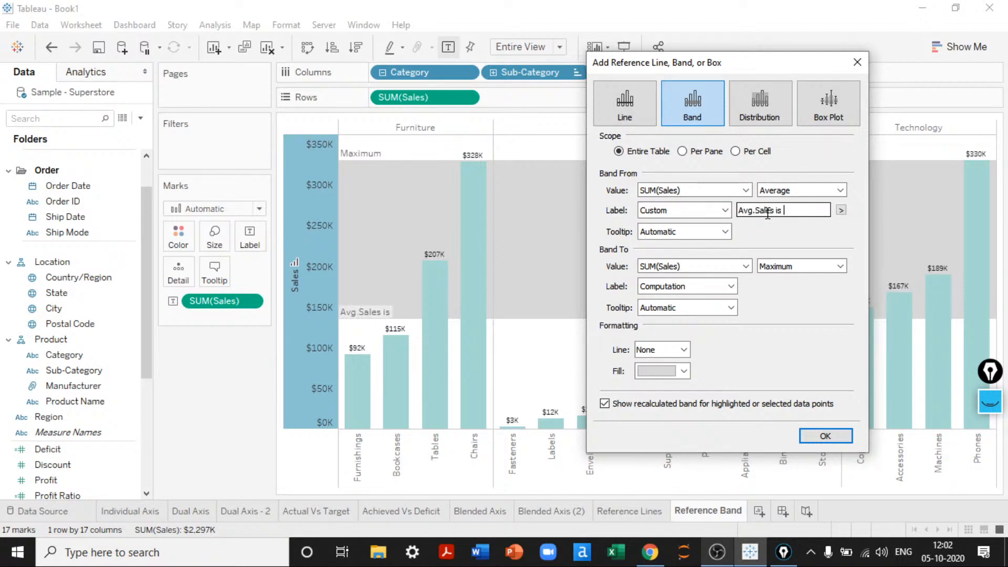
click(841, 210)
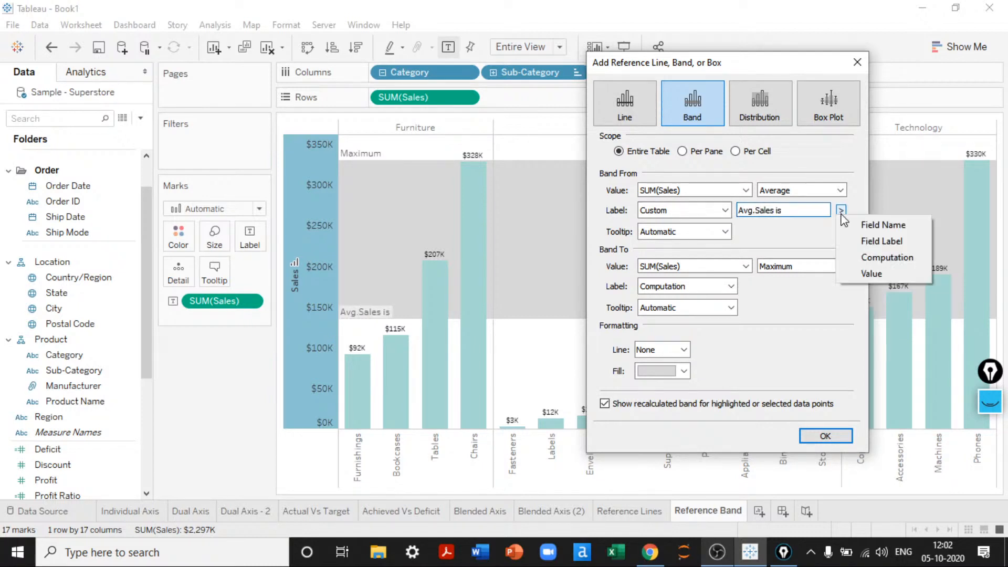
click(864, 270)
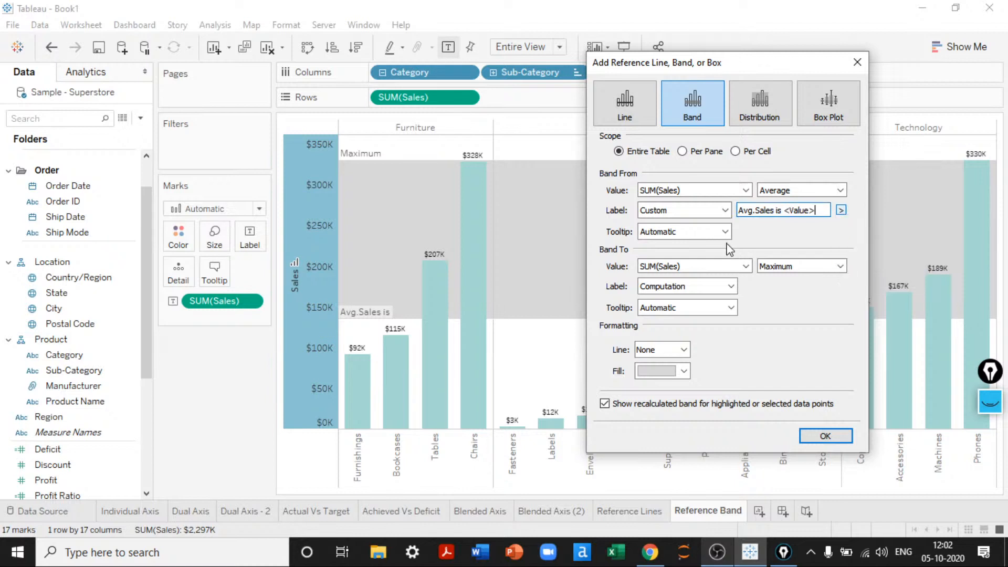
Give the band's upper boundary the custom label "Max Value is <Value>"
click(730, 286)
click(663, 329)
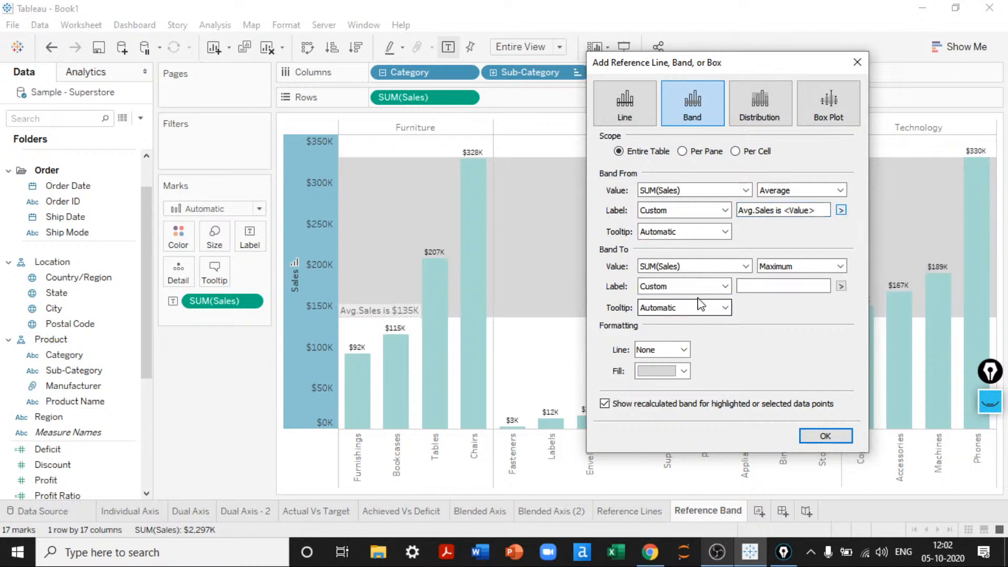
click(775, 284)
text(Max)
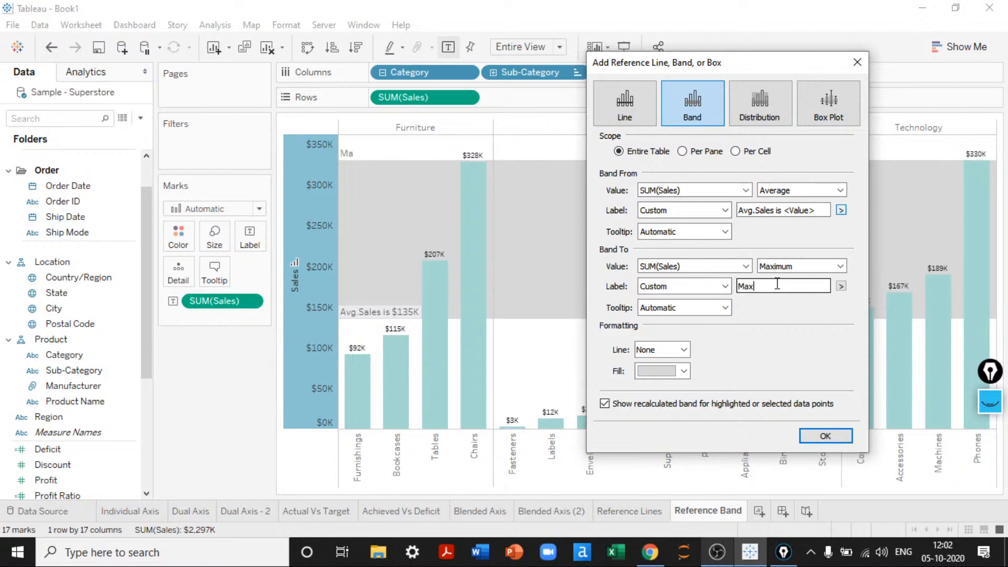
text( Value.)
text( is)
click(841, 286)
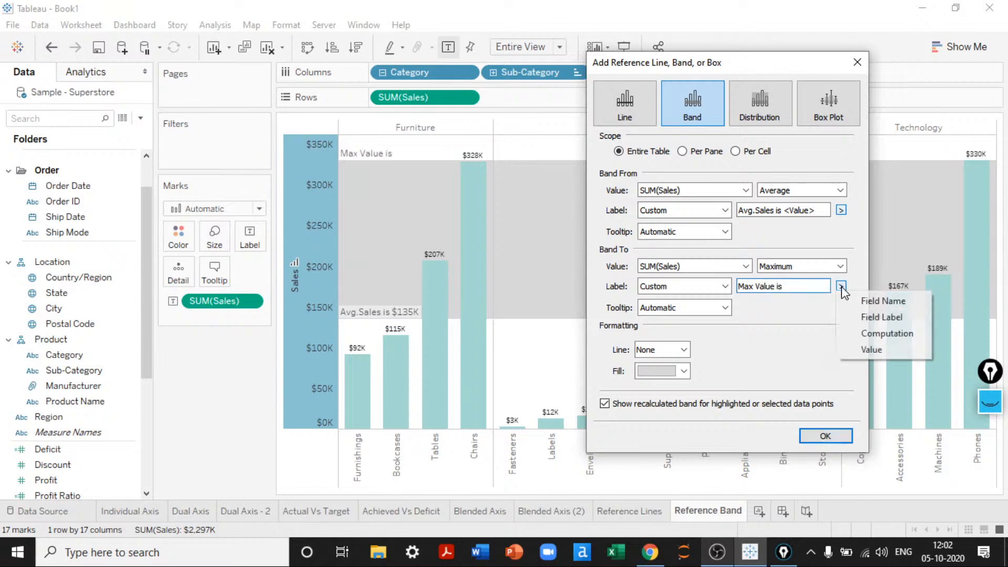
click(872, 349)
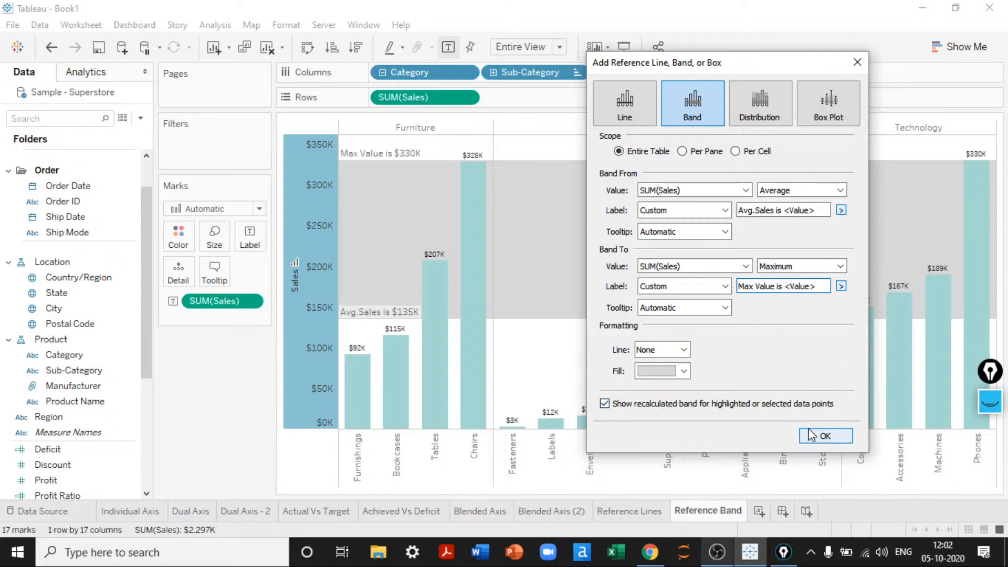
Format the reference band with solid black boundary lines and a very light grey fill
click(651, 350)
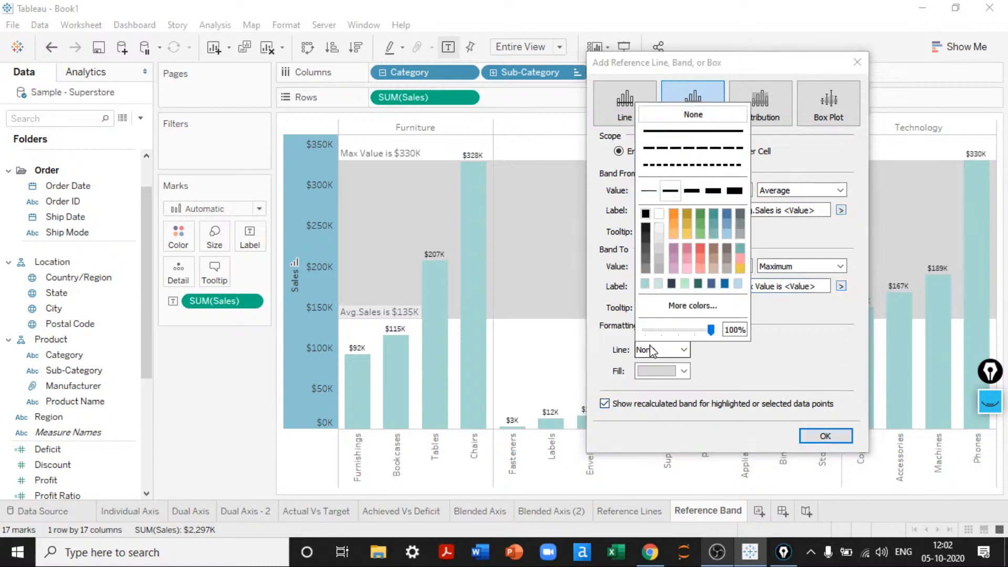
click(648, 192)
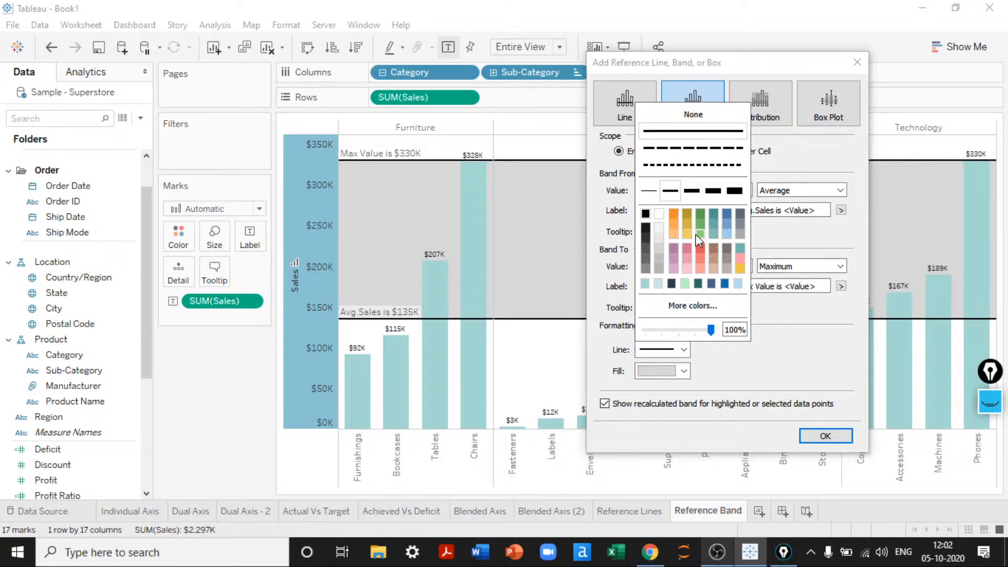
click(680, 375)
click(678, 374)
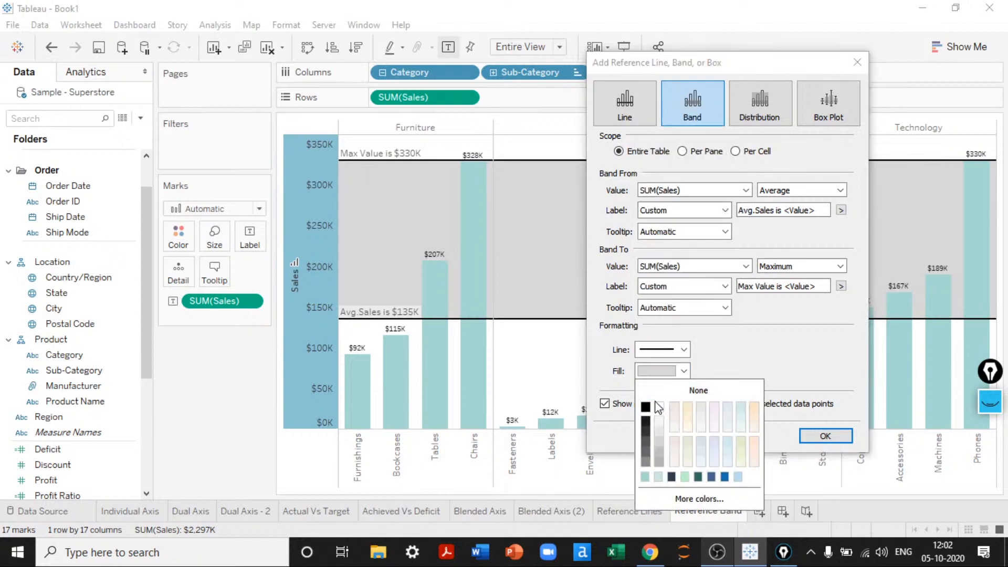
click(659, 422)
Try light teal, dark teal and light blue fill colors for the reference band
click(659, 372)
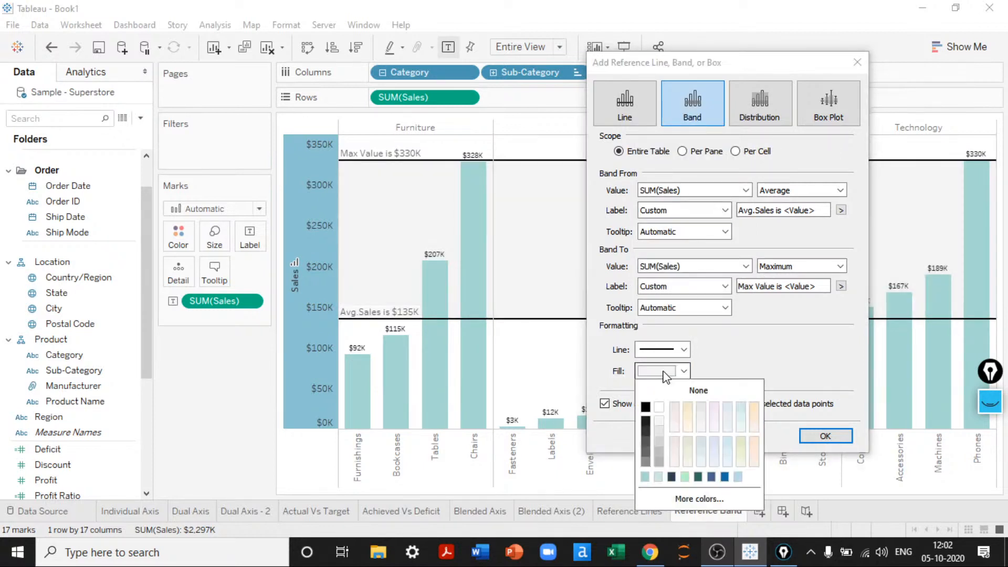
click(658, 476)
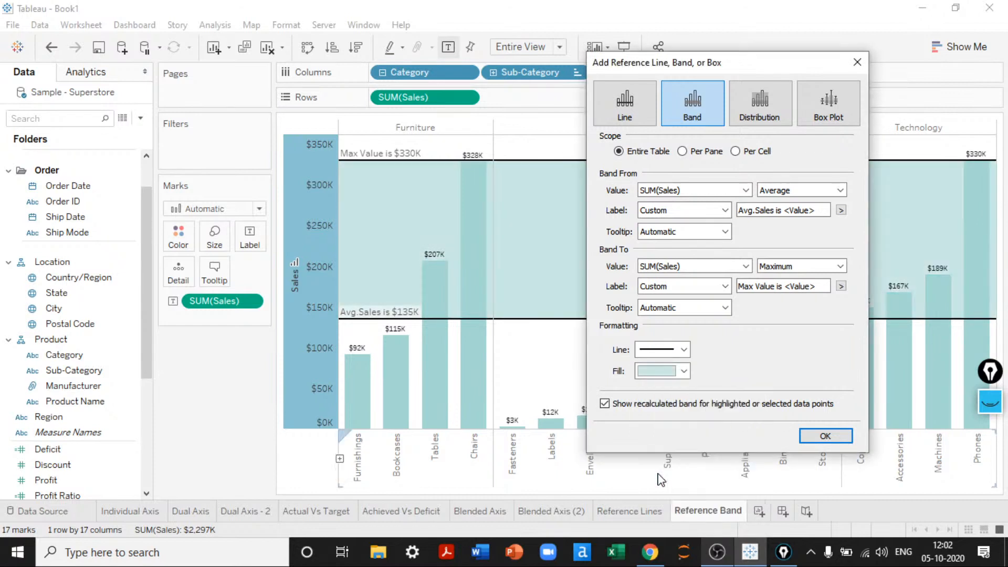
click(651, 372)
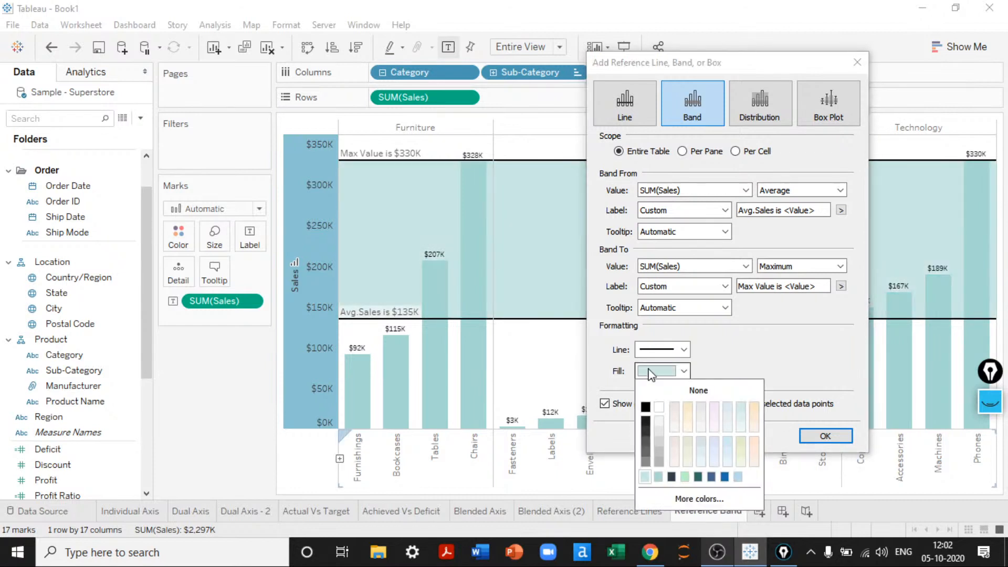
click(646, 477)
click(681, 371)
click(698, 476)
click(662, 372)
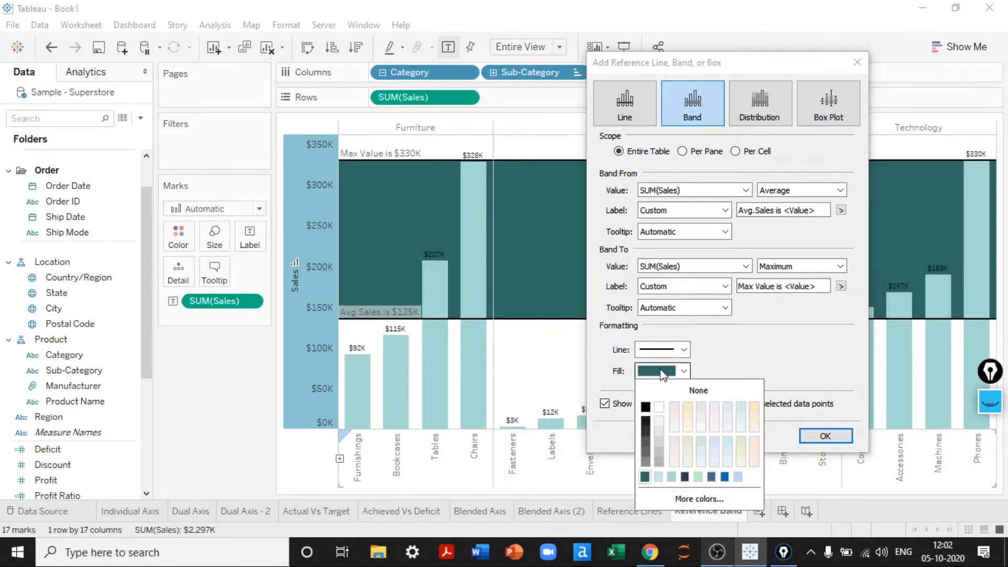
click(738, 476)
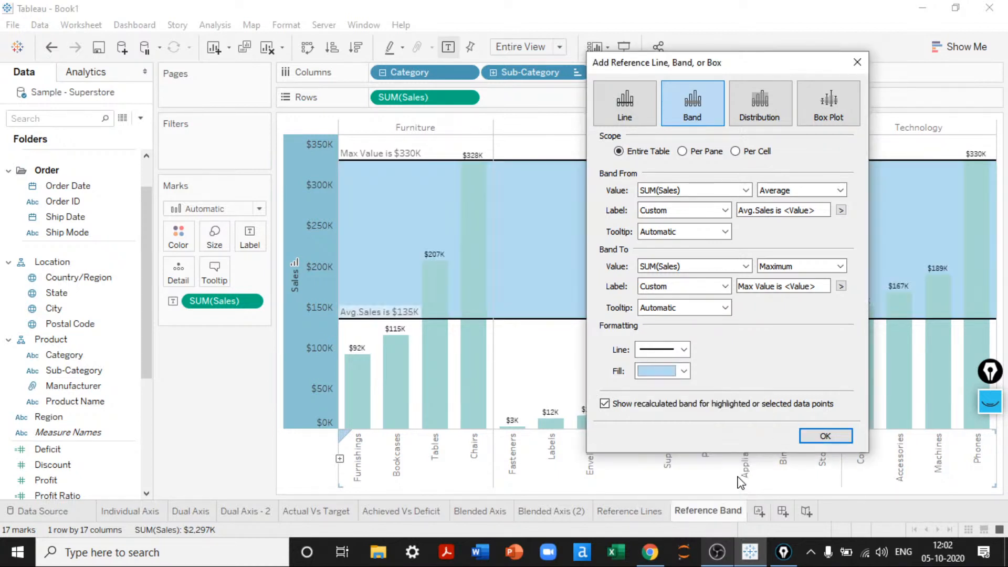
Try a light grey fill for the reference band, settle on a light beige fill, and apply the band
click(683, 371)
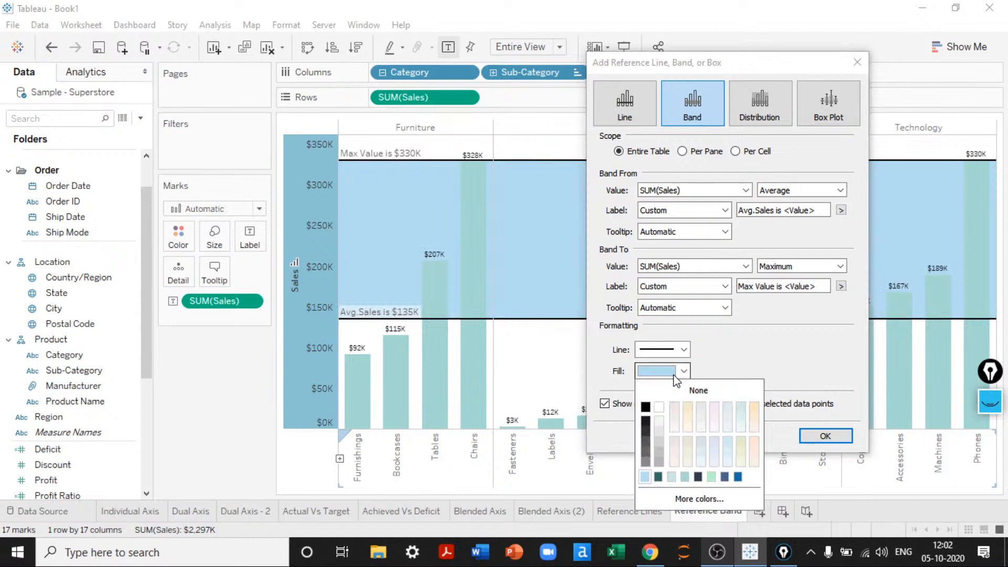
click(661, 427)
click(663, 372)
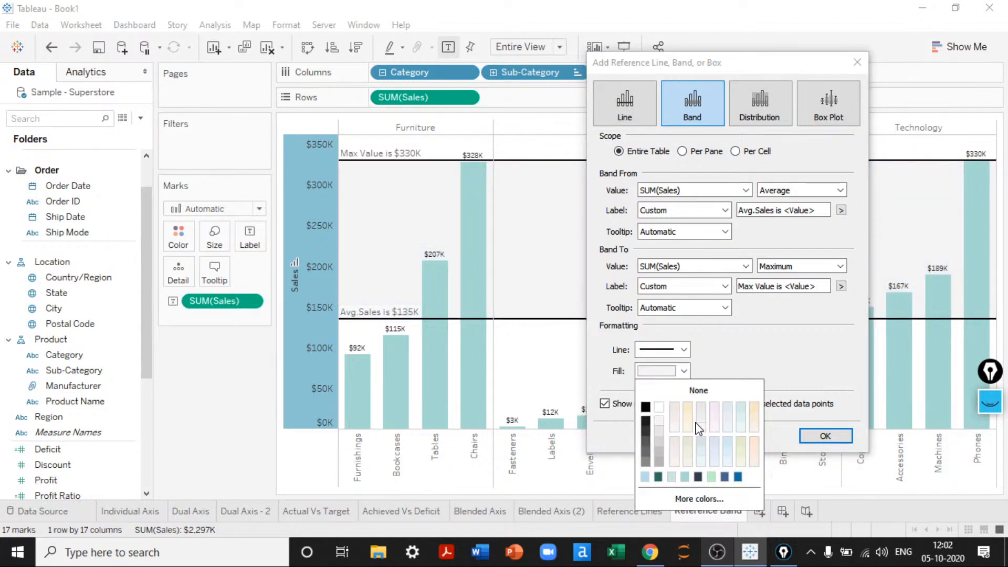
click(683, 428)
click(683, 371)
click(687, 427)
click(666, 372)
click(687, 412)
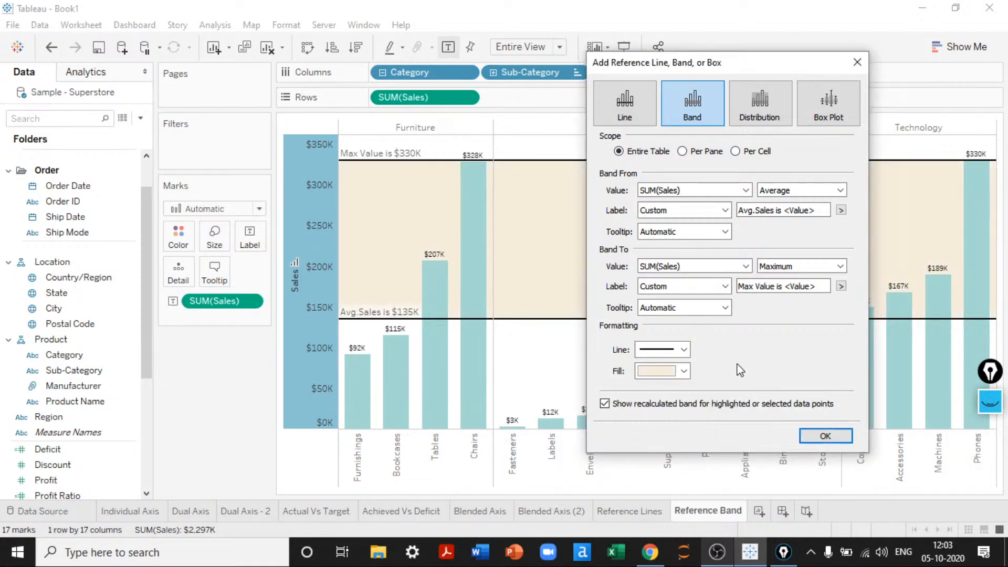
click(825, 437)
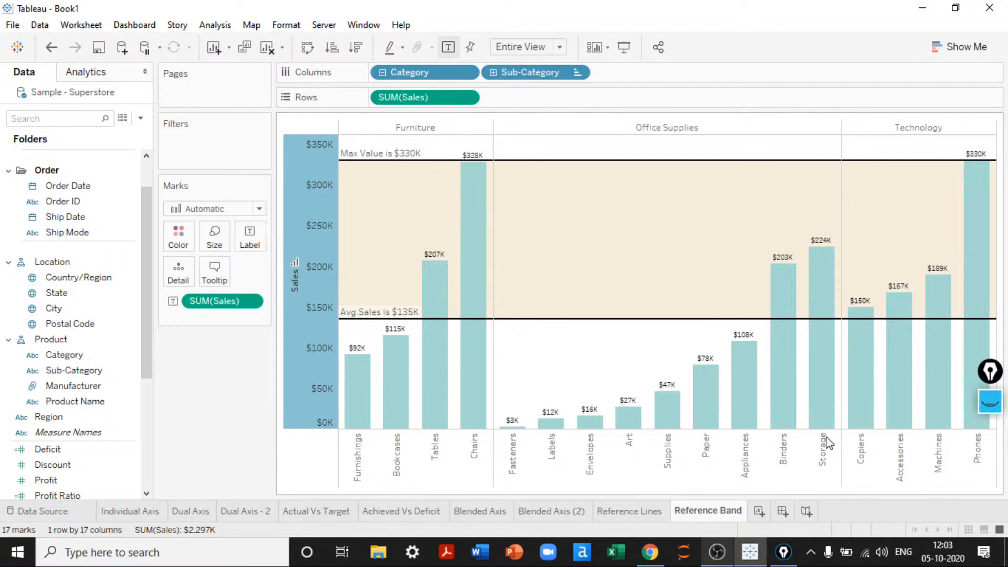
View the chart in presentation mode and examine which sub-categories fall within the average-to-maximum band
click(623, 46)
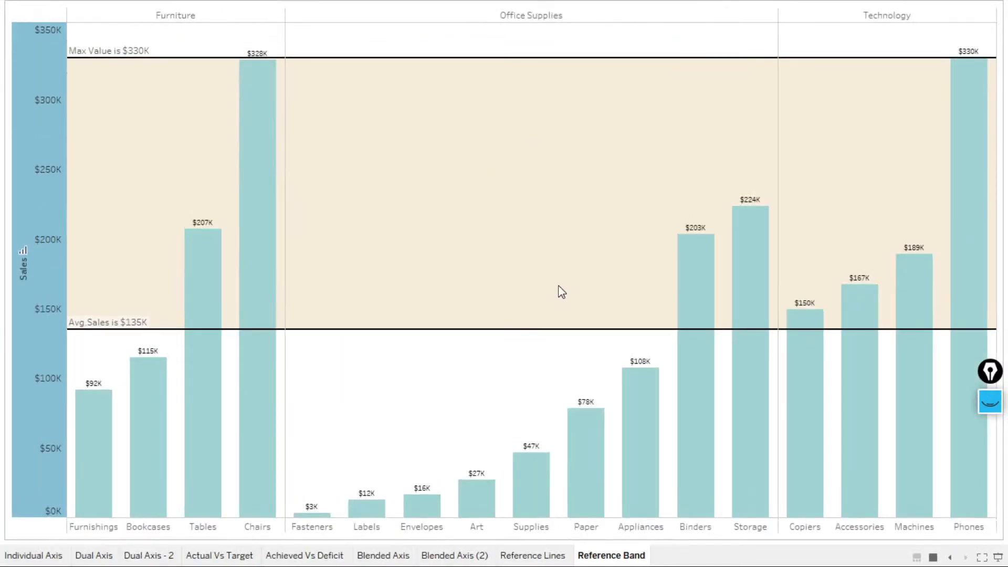
mouse_move(216, 355)
mouse_move(815, 311)
key(Escape)
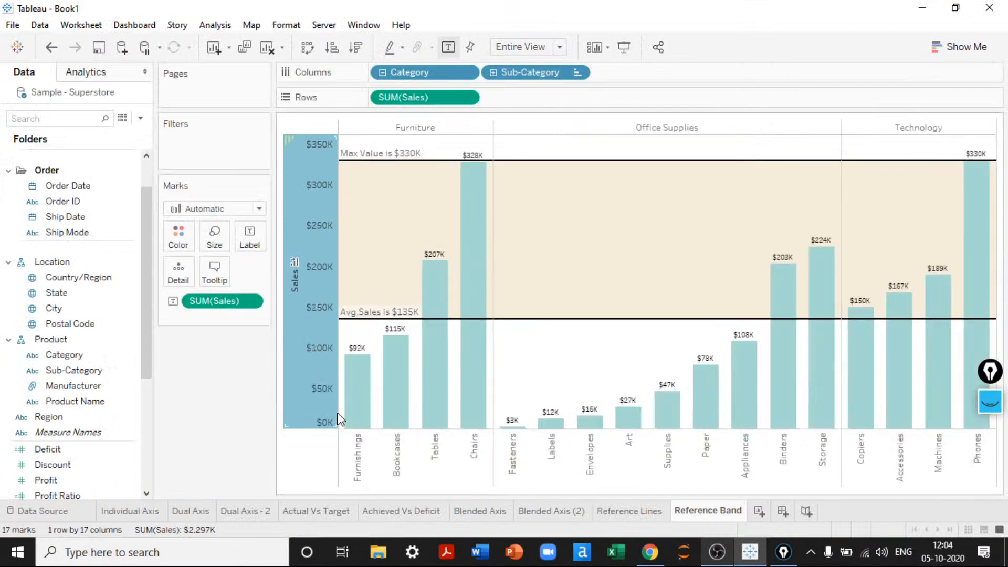
Change the reference band's scope to Per Pane and review the per-category bands in presentation mode
right_click(291, 342)
click(352, 470)
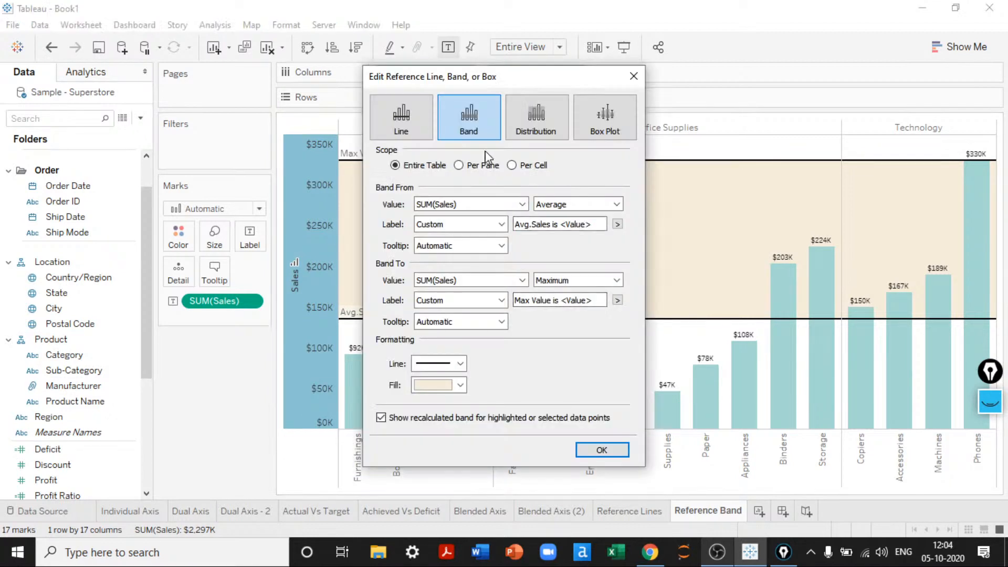
click(478, 166)
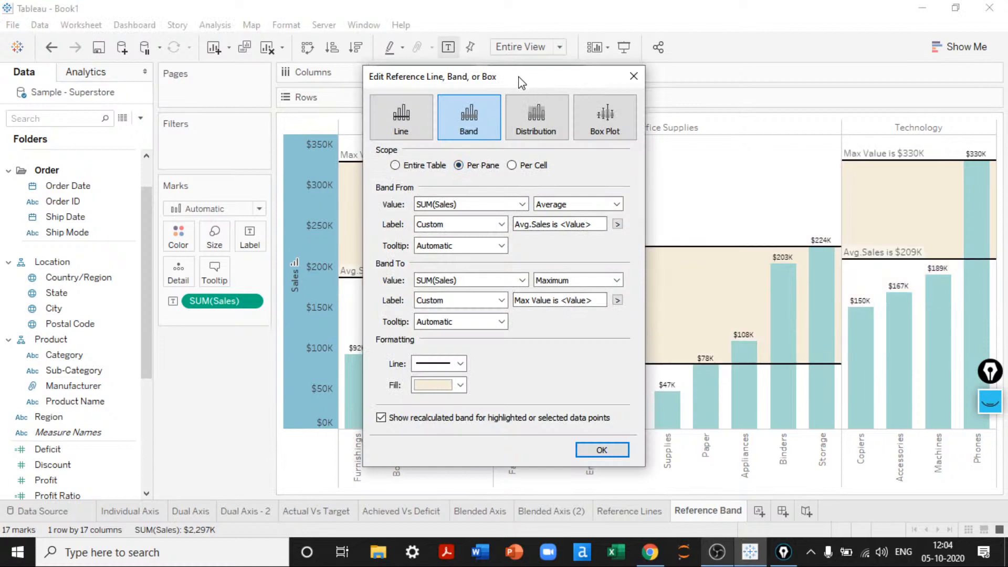
drag(519, 79, 651, 87)
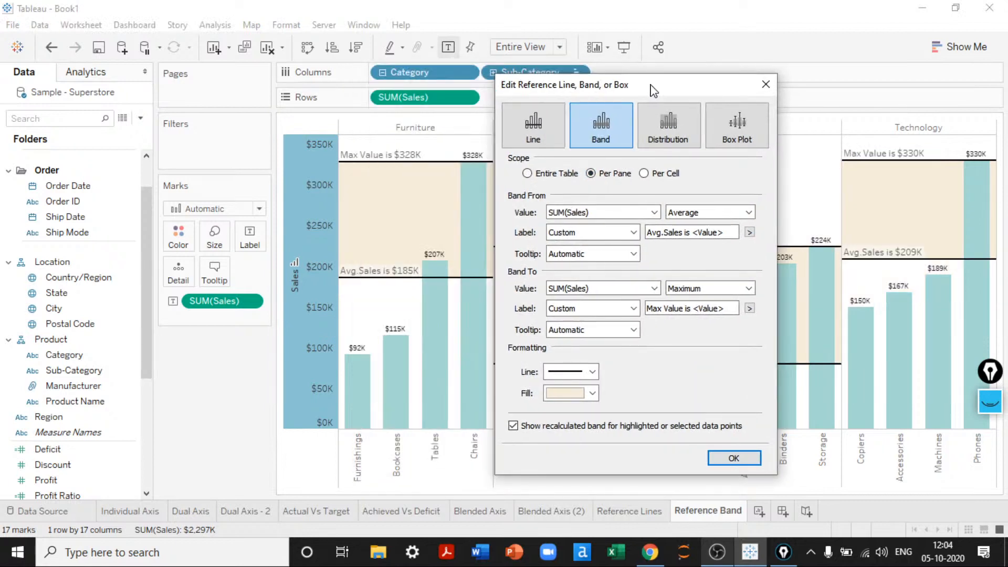
click(722, 457)
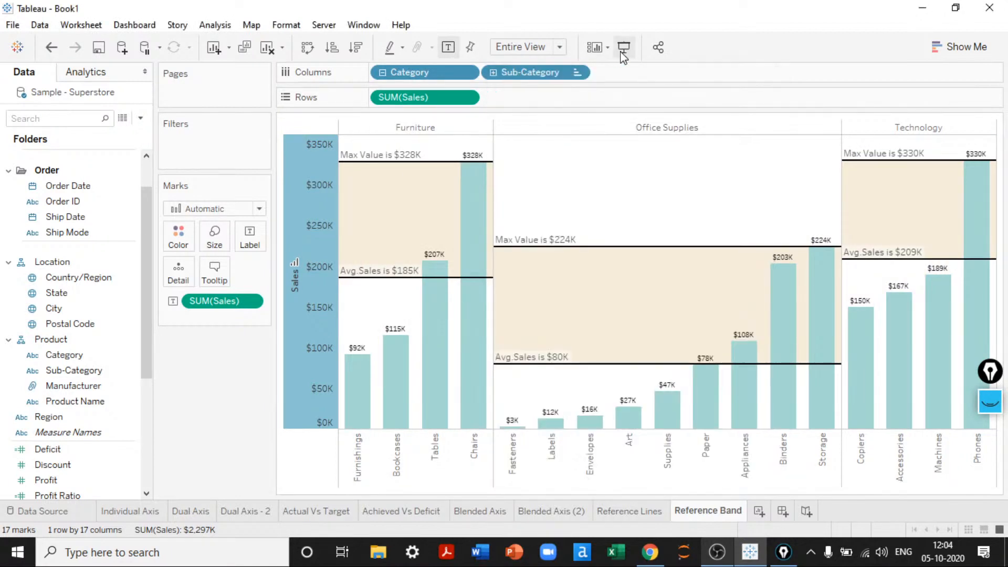
click(623, 47)
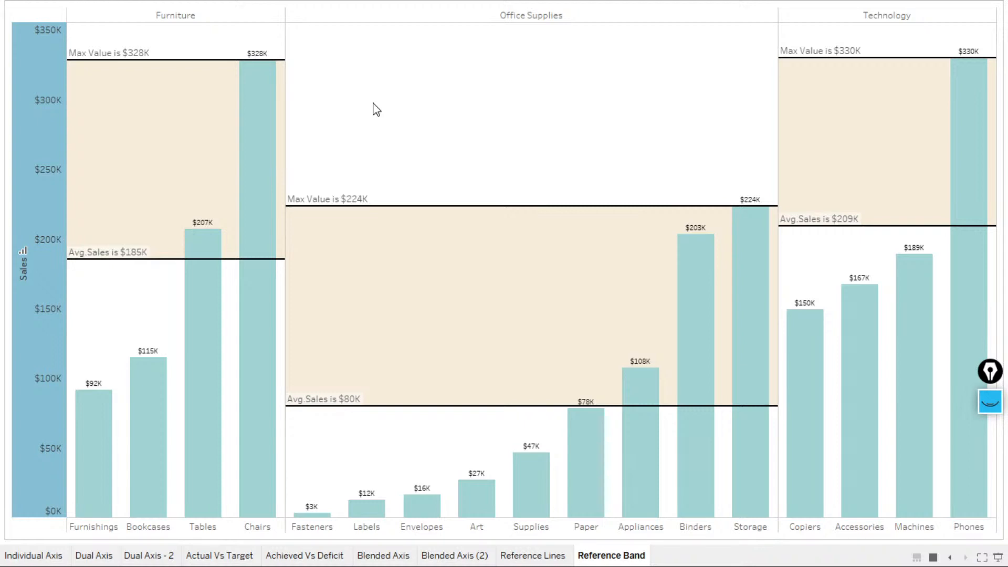
key(Escape)
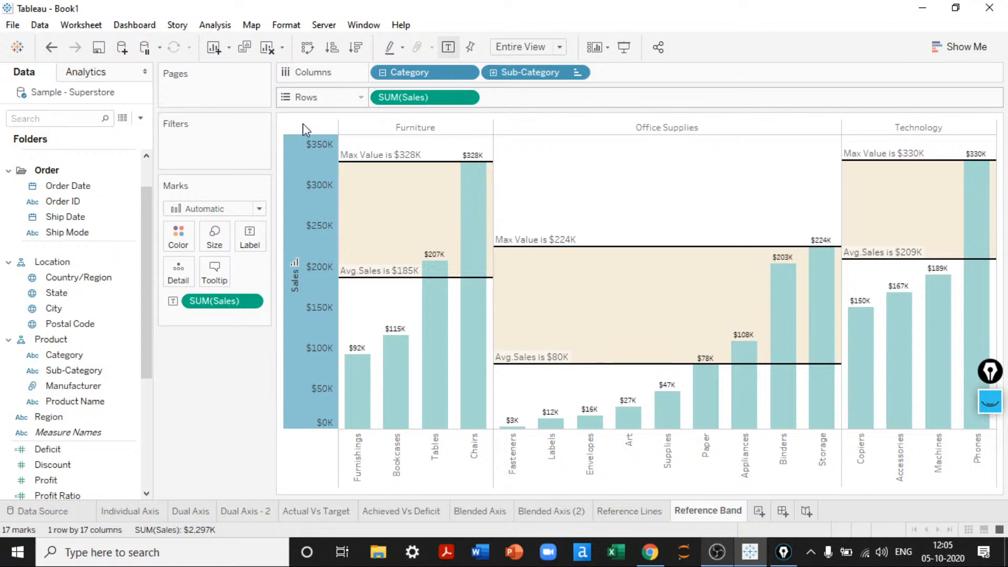
Set the tooltips of the reference band's lower and upper boundaries to None, keeping the Band type
right_click(301, 236)
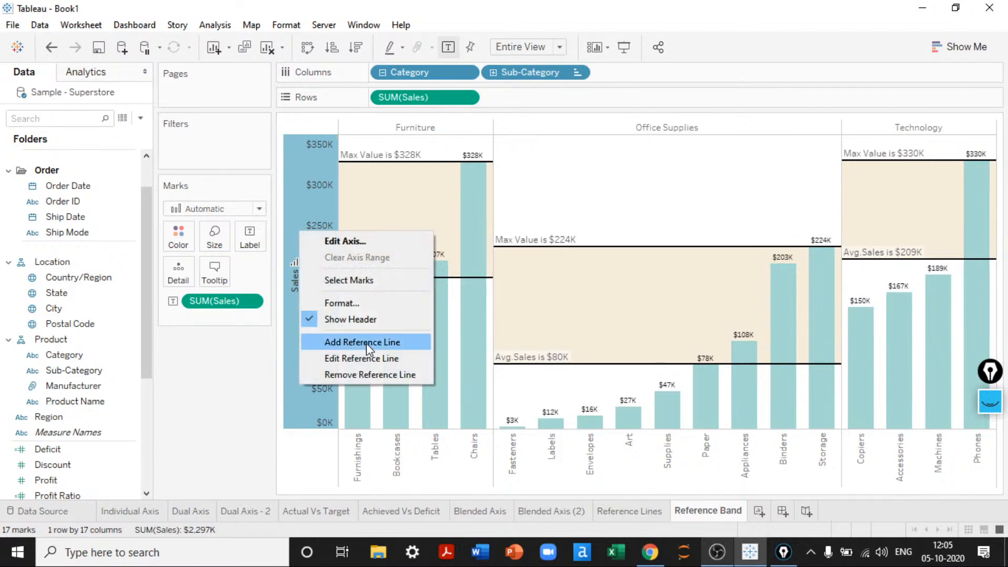
click(367, 363)
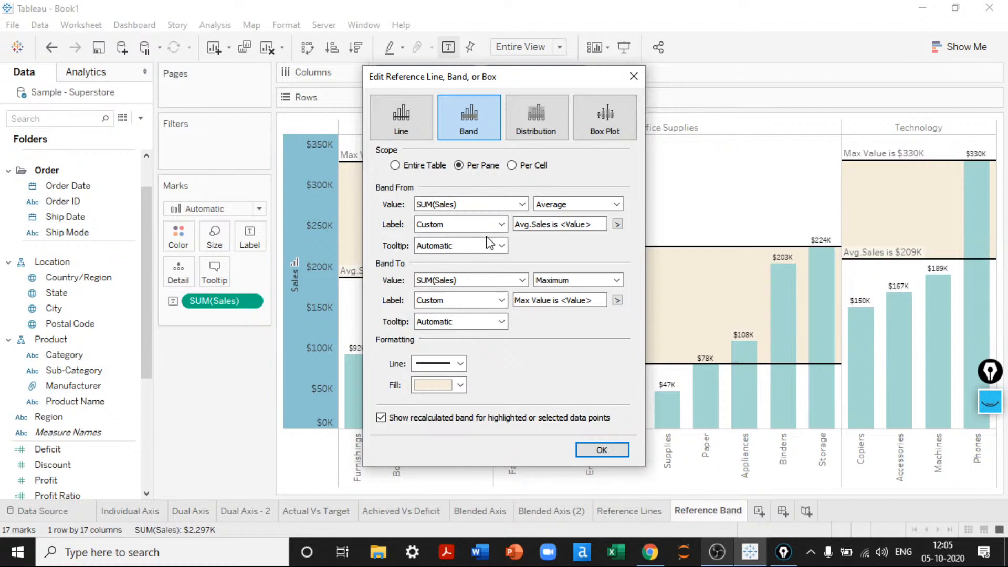
click(488, 243)
click(446, 256)
click(457, 321)
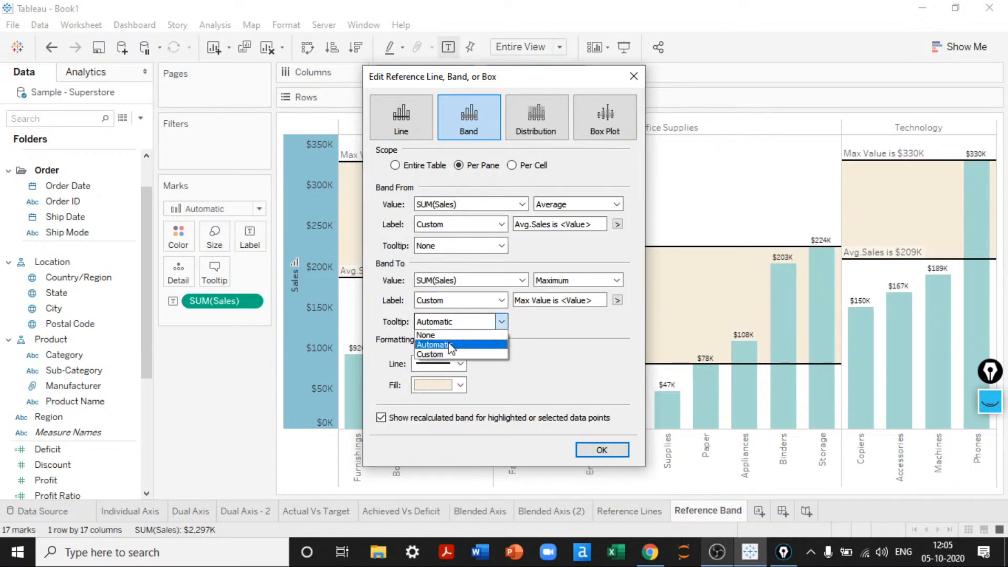
click(447, 334)
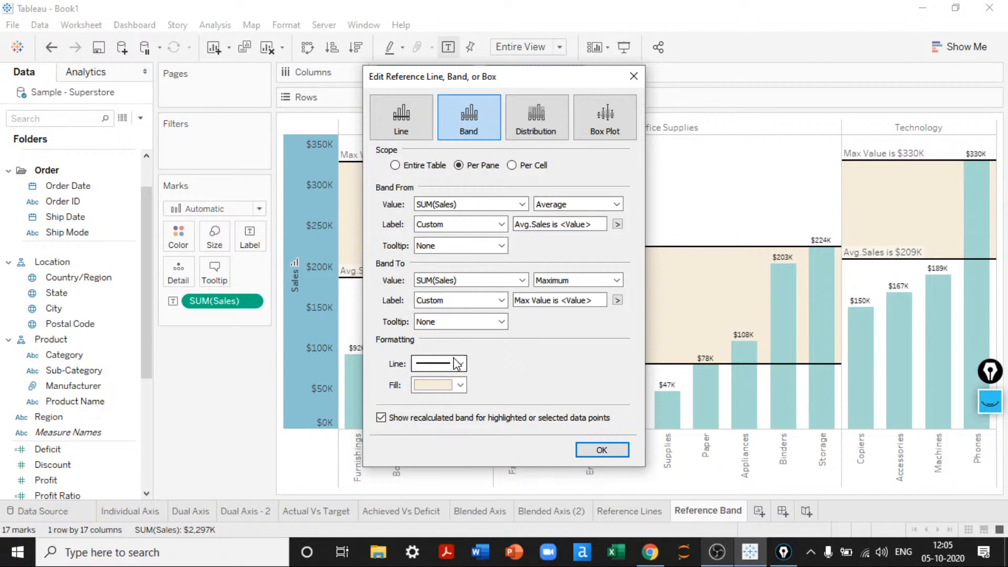
click(514, 127)
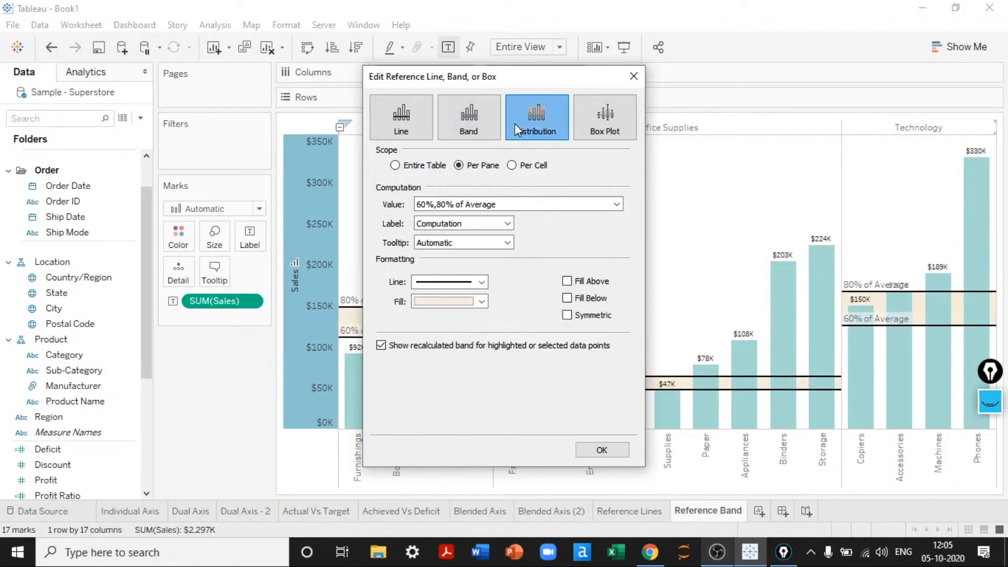
click(469, 120)
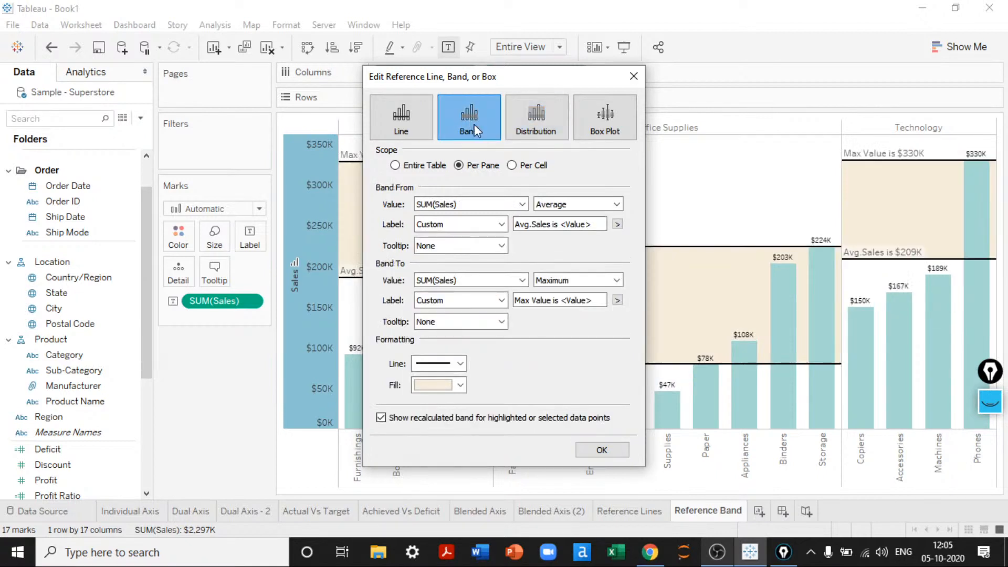
click(602, 451)
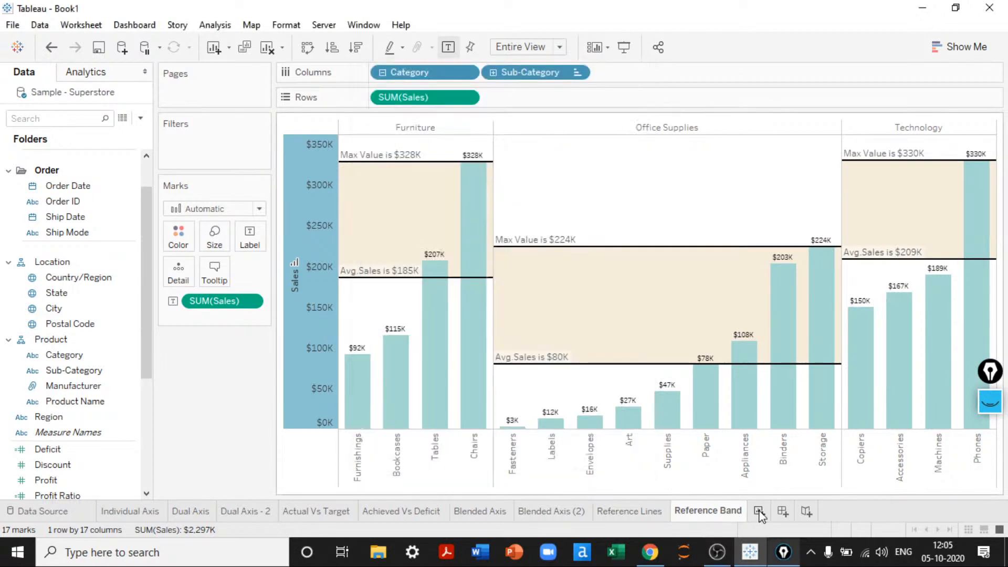
Duplicate the Reference Band sheet and rename the copy Reference Distribution
right_click(741, 516)
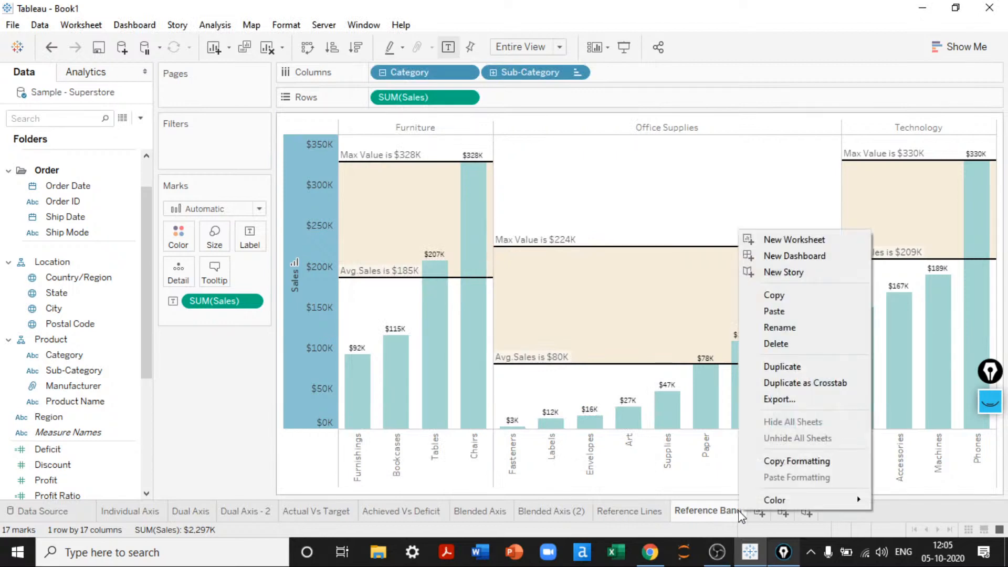
click(772, 366)
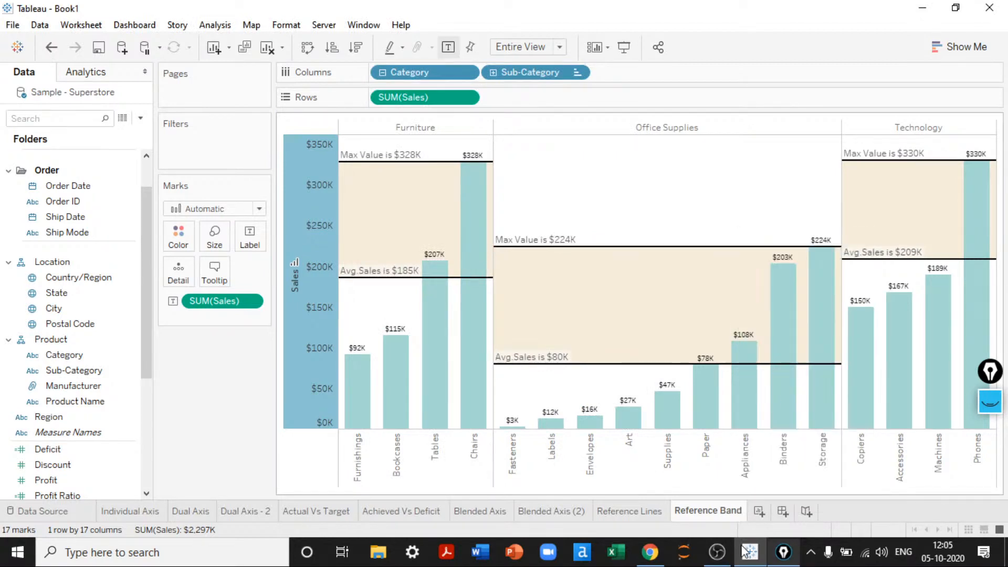
double_click(777, 511)
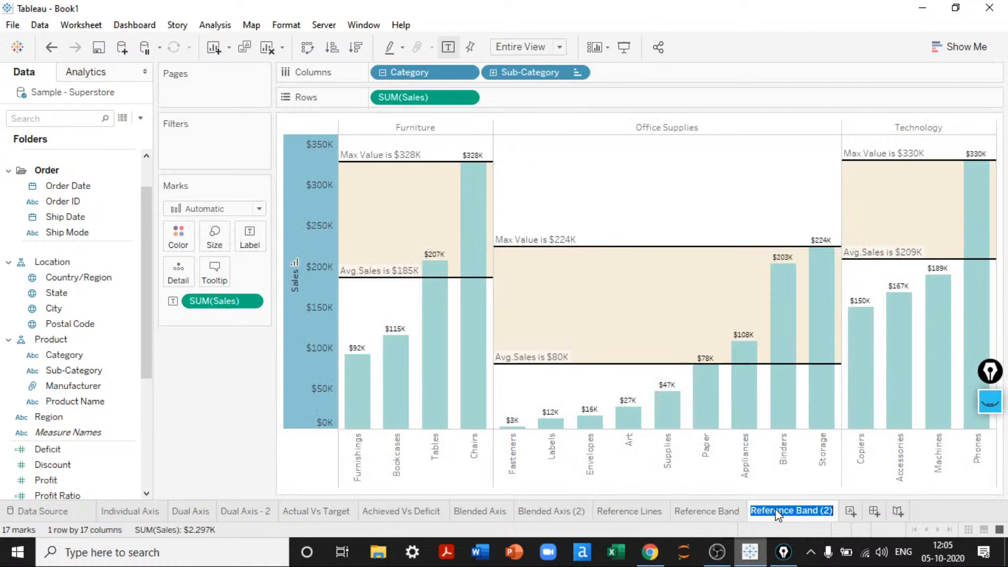
key(ctrl+shift+Right)
text(Distri)
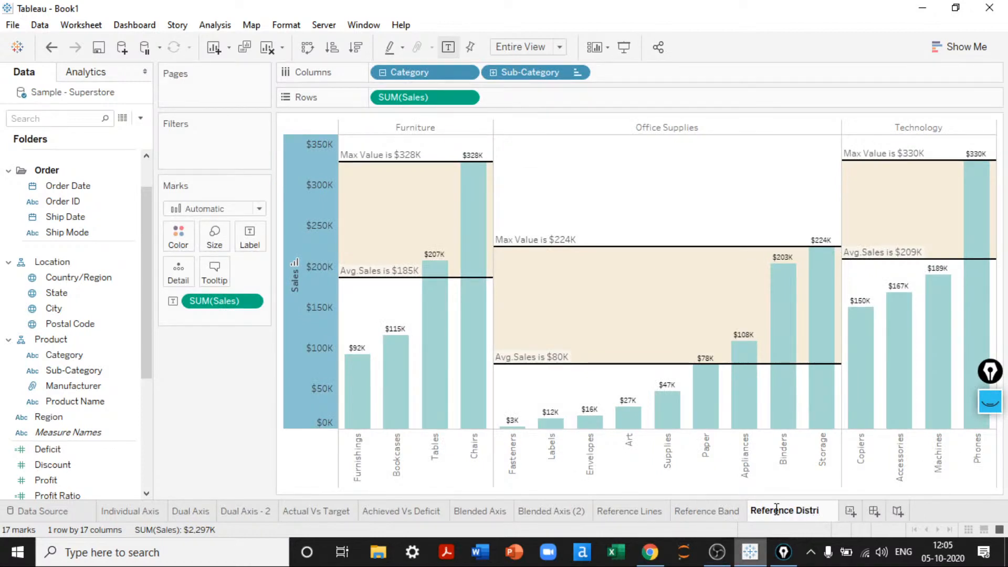
text(bution)
key(Return)
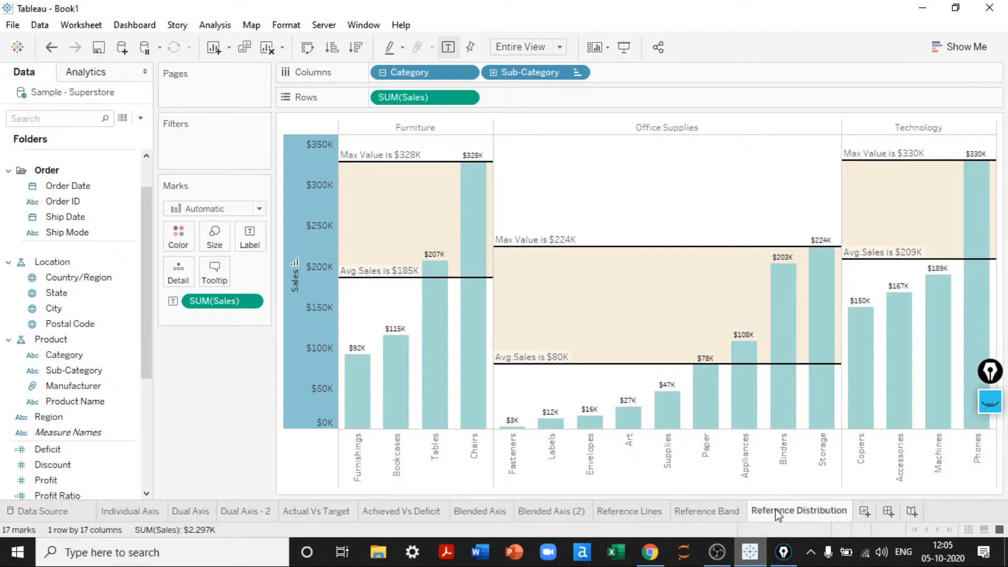
Replace the band on the Sales axis with an entire-table reference distribution at 60%,80% of Average
right_click(295, 273)
click(354, 417)
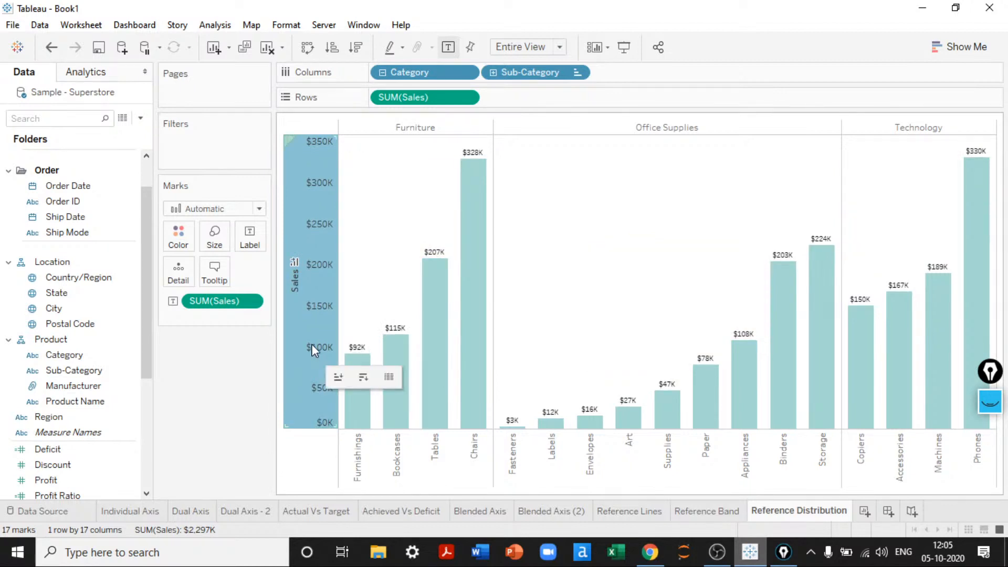
right_click(311, 342)
click(381, 454)
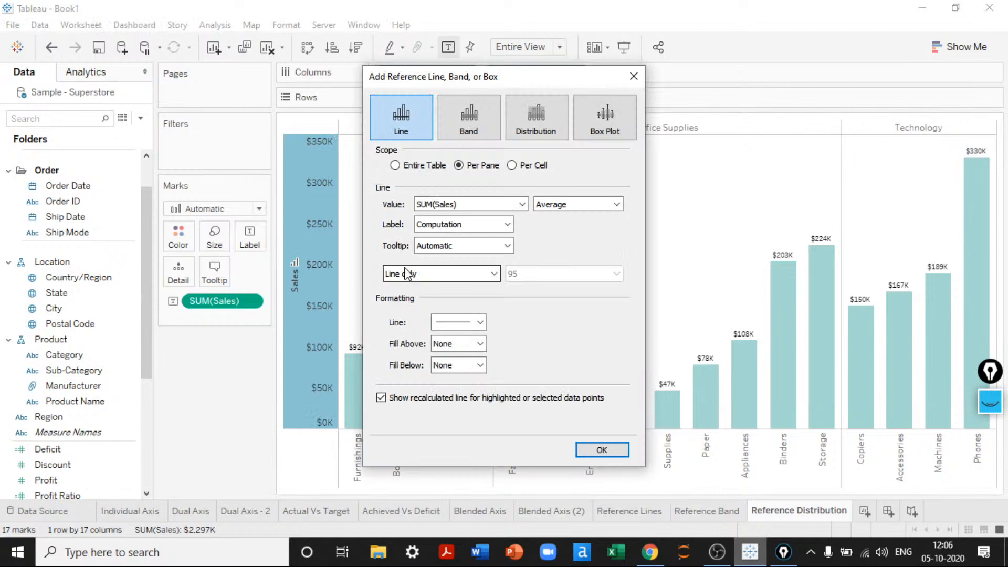
drag(475, 78, 726, 48)
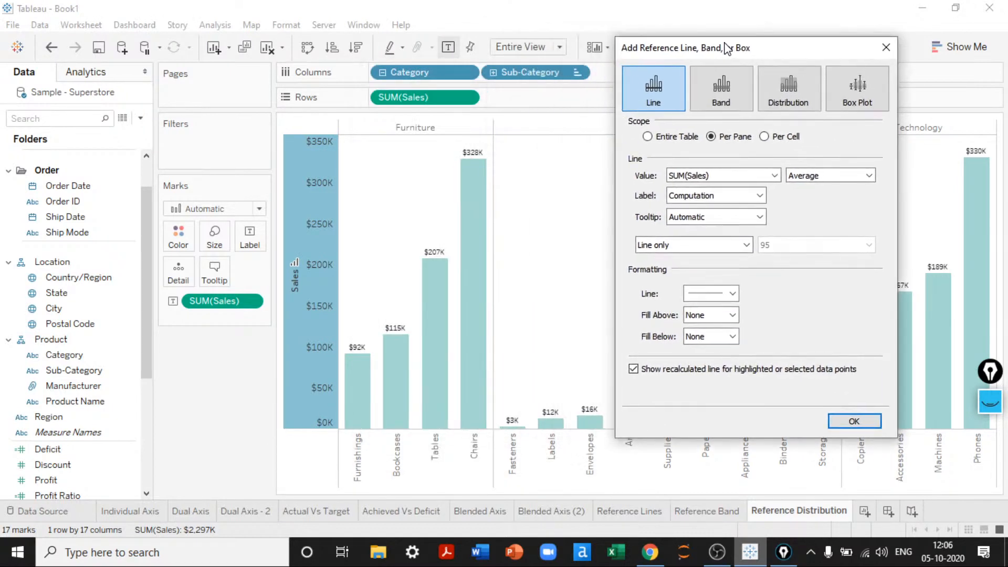
click(781, 80)
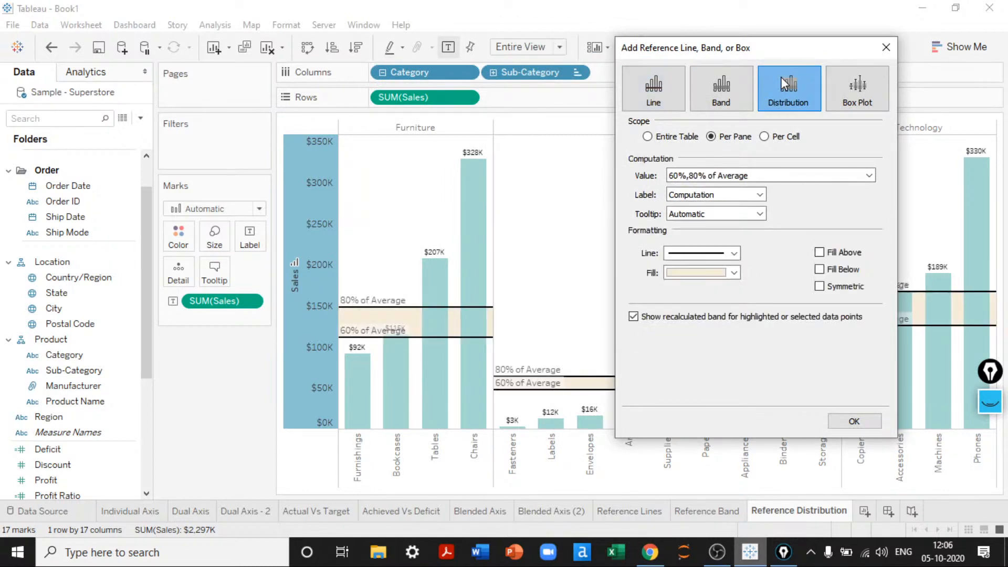
click(676, 137)
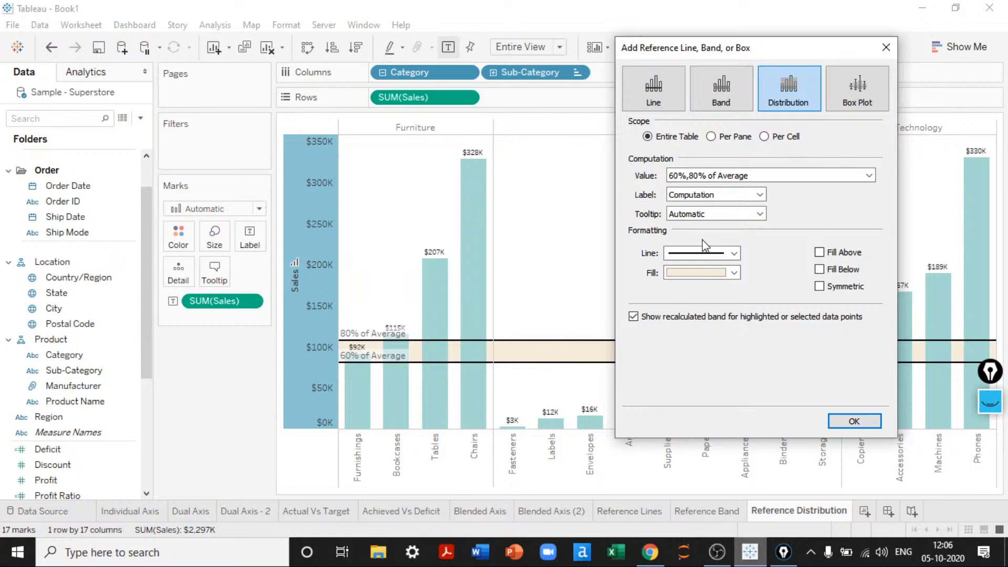
Try the custom label "Avg" for the reference distribution's lines
click(735, 197)
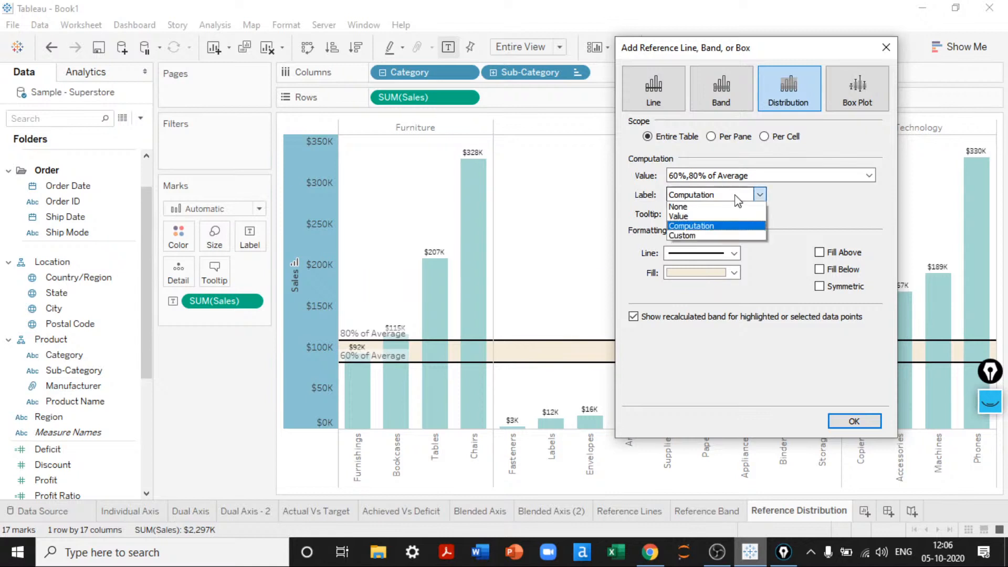
click(680, 234)
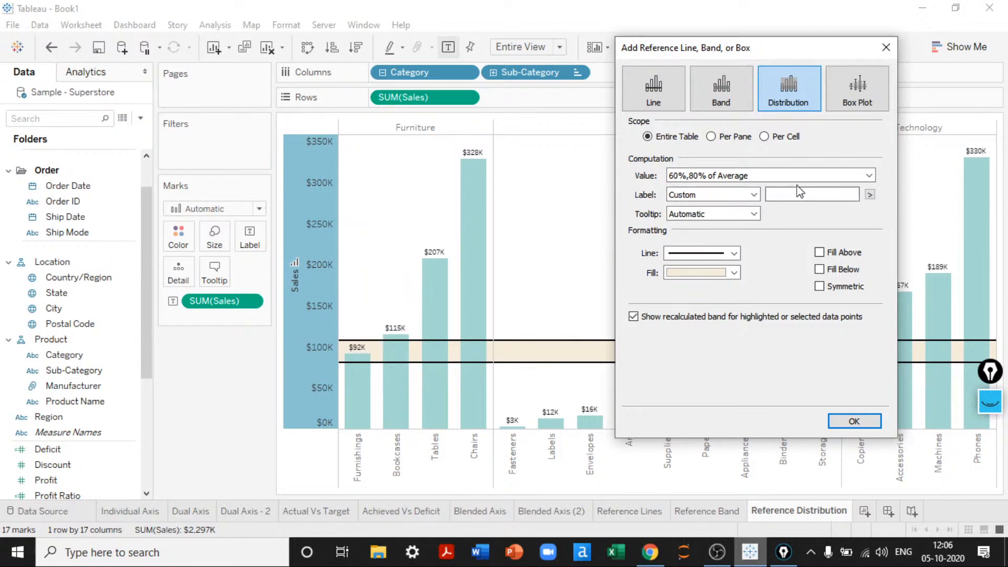
click(787, 196)
text(Avg)
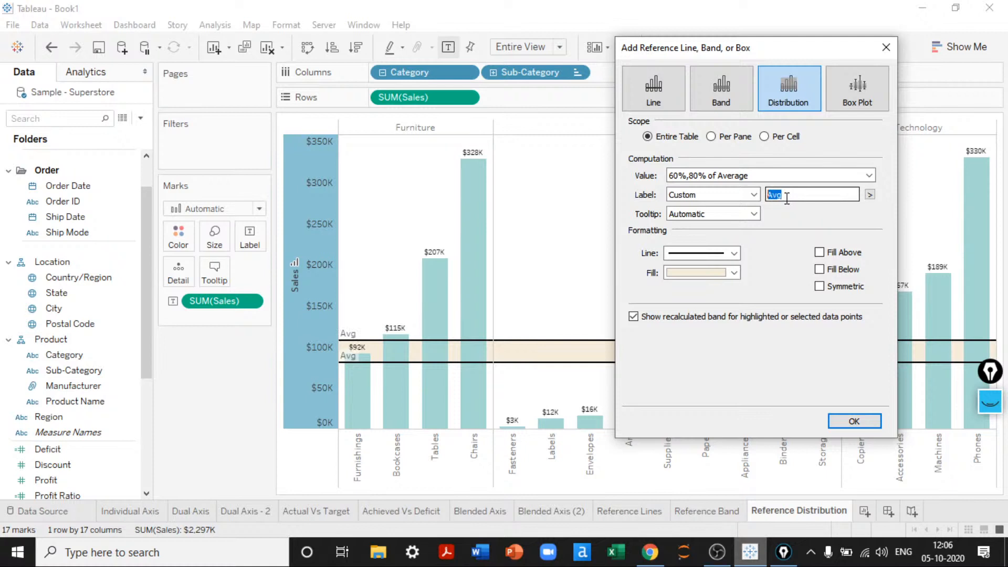
click(787, 198)
key(BackSpace)
key(BackSpace)
key(BackSpace)
click(869, 194)
click(755, 200)
Set the reference distribution's label to Value and apply the distribution
click(754, 199)
click(699, 216)
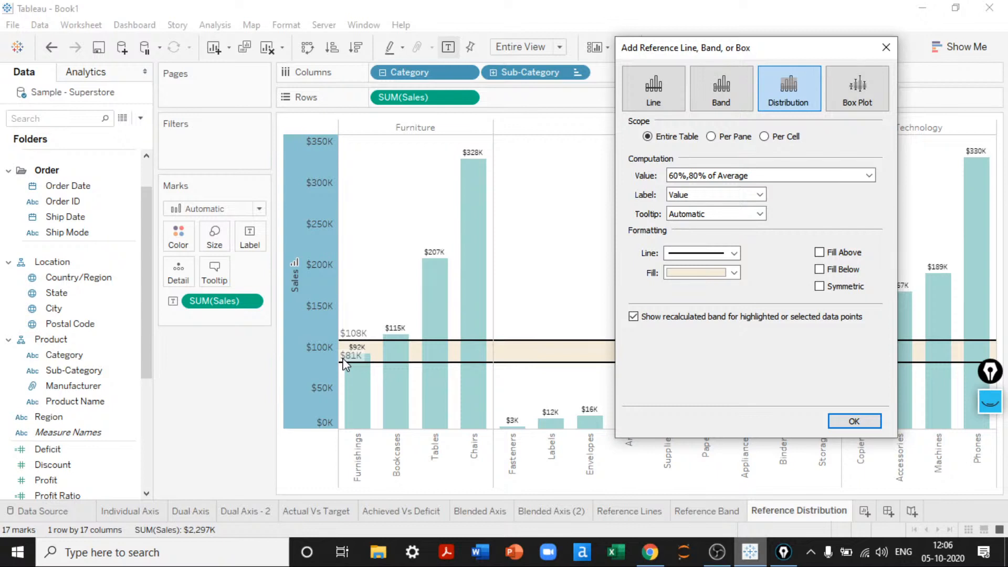
click(852, 420)
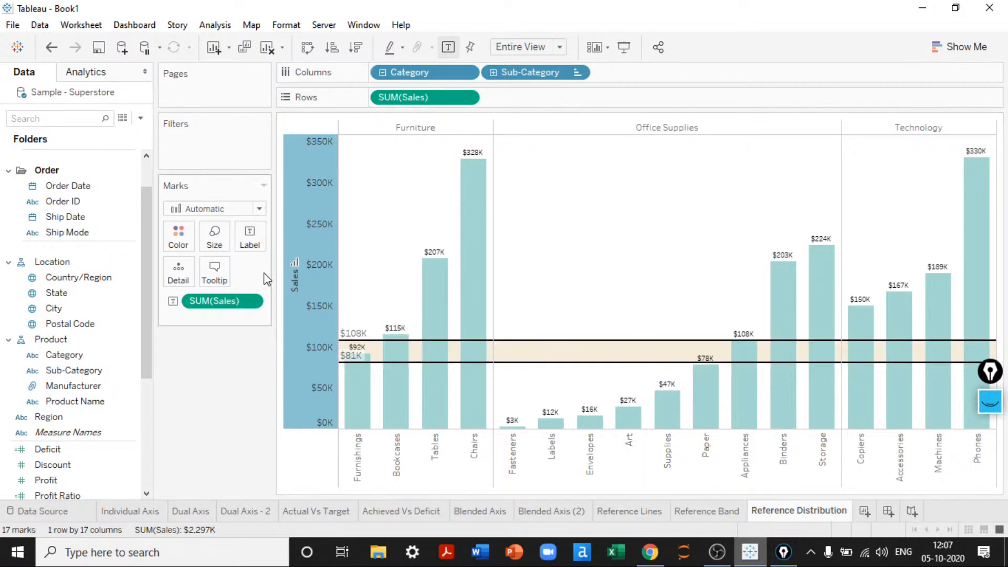
Edit the reference distribution on the Sales axis and set its percentages to 75,100
right_click(316, 336)
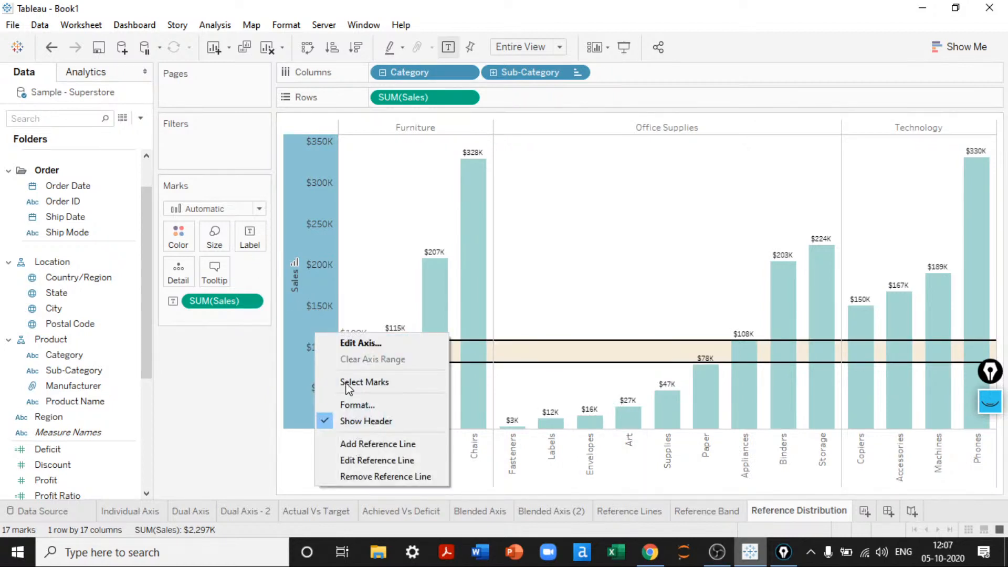
click(371, 460)
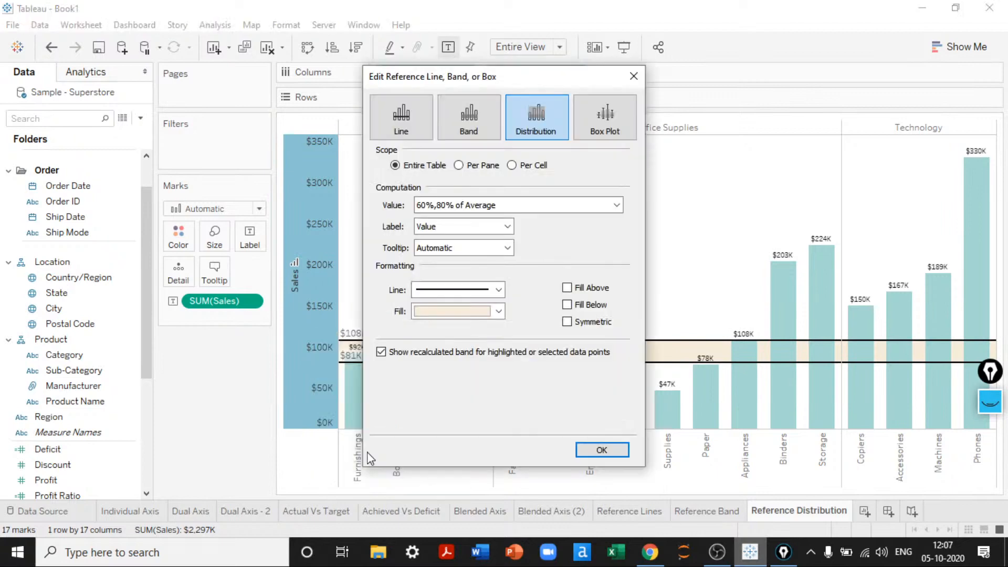
drag(466, 86, 735, 65)
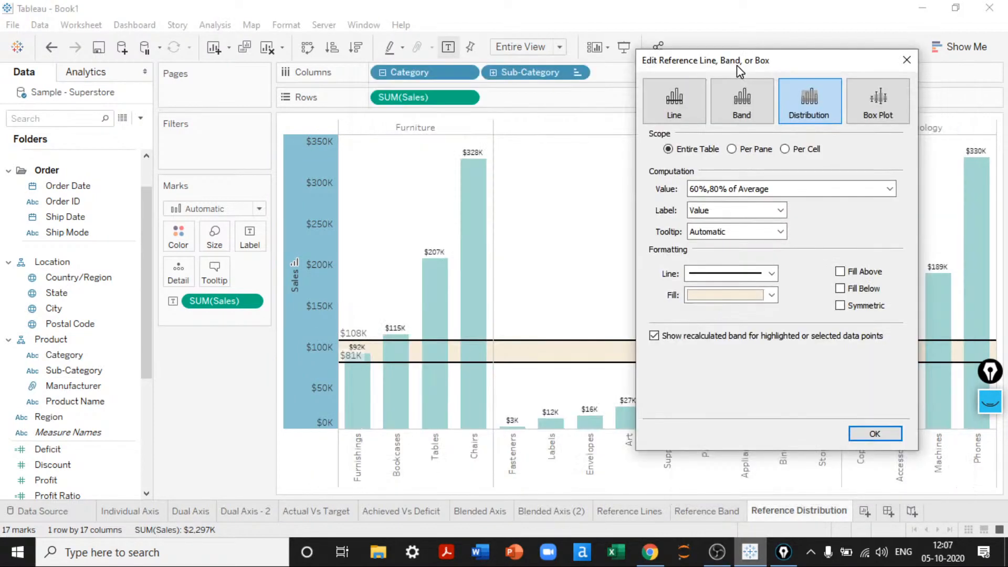
click(738, 190)
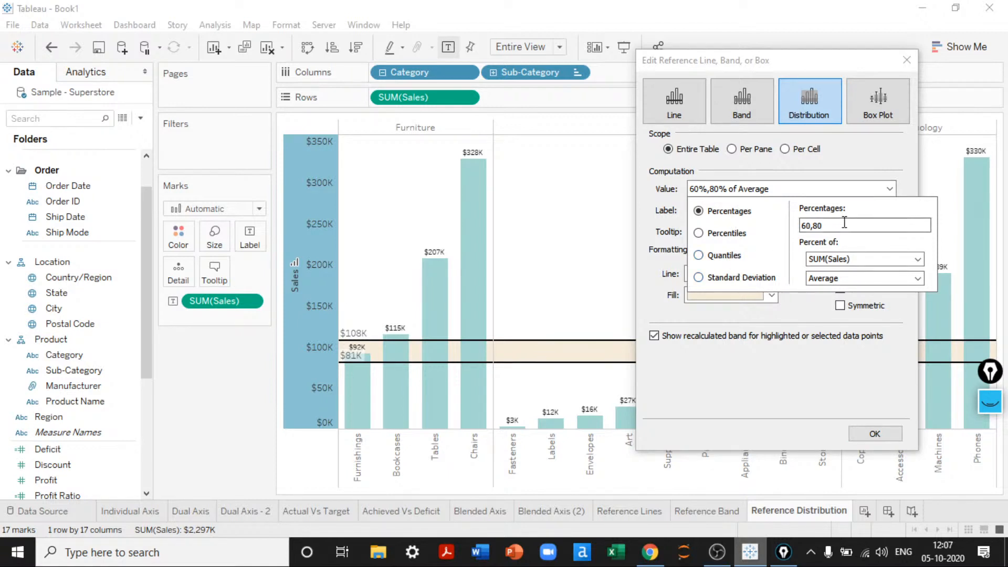
drag(844, 226, 773, 226)
text(75,100)
key(Tab)
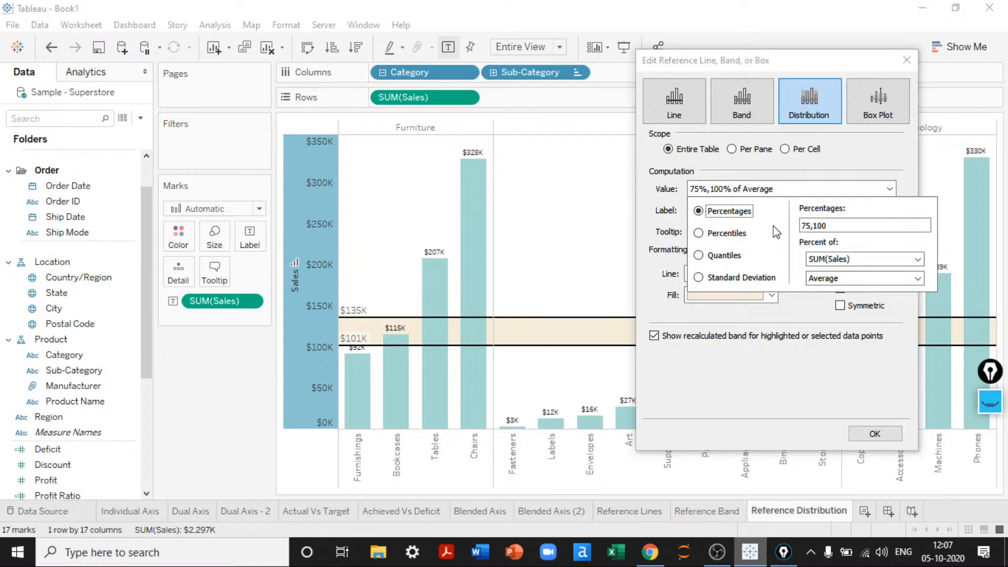
Review the field and aggregation choices for the distribution's percentages, keeping SUM(Sales) and Average
click(831, 260)
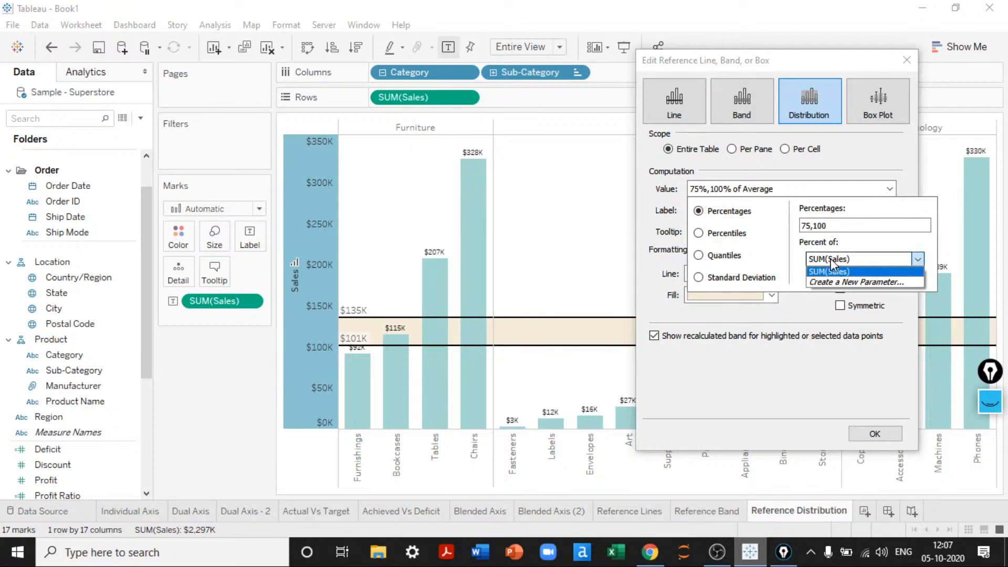
click(831, 261)
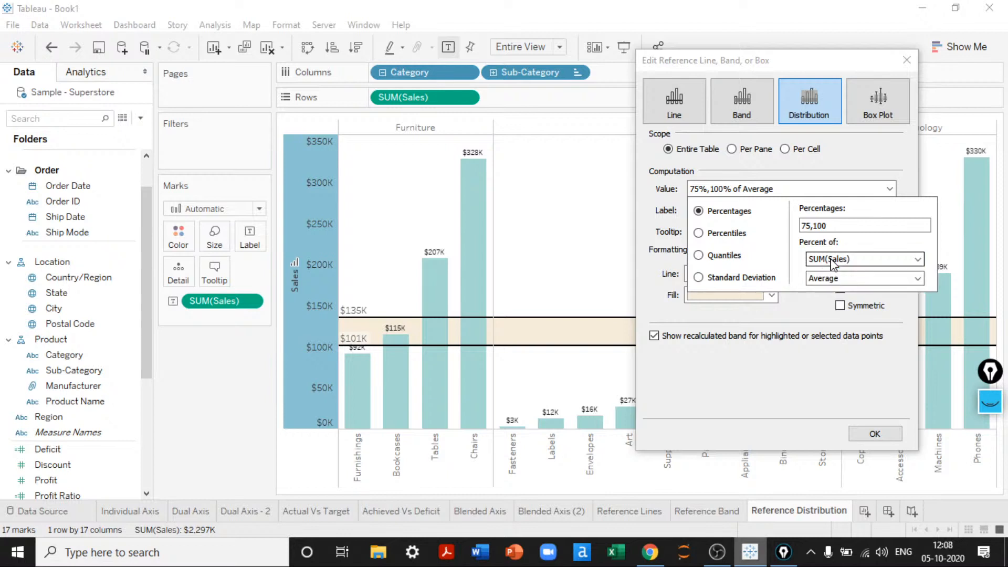
click(831, 261)
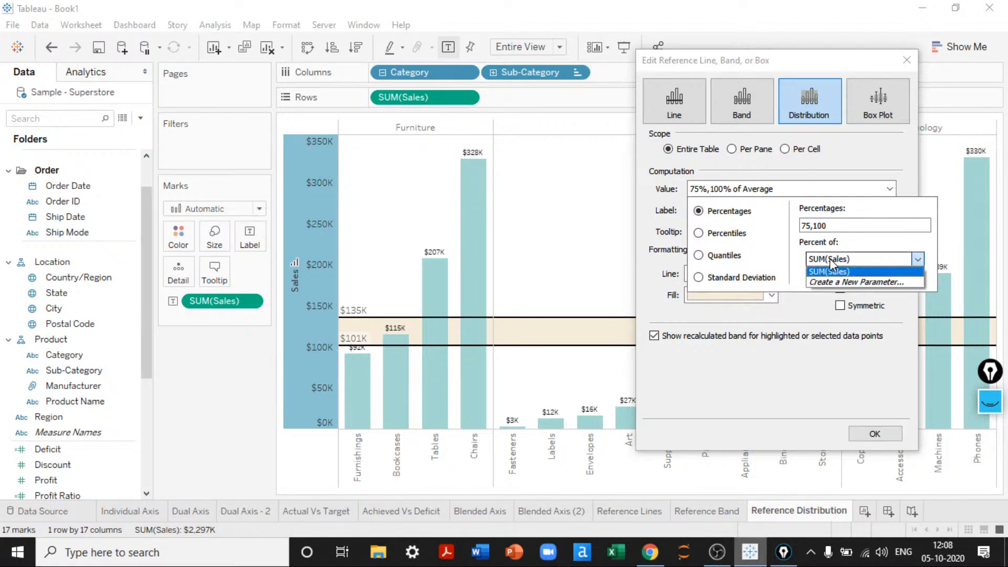
click(830, 260)
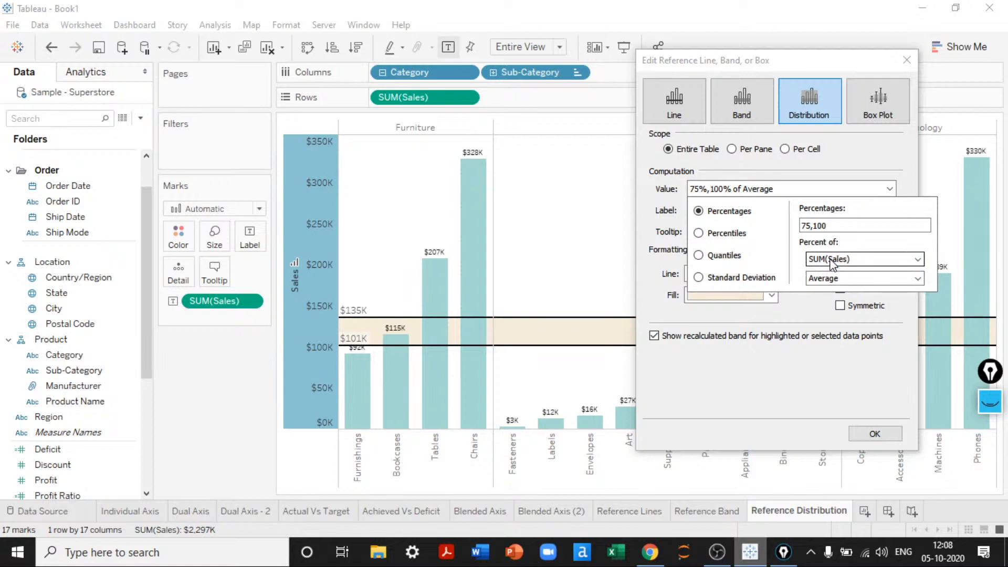
click(829, 280)
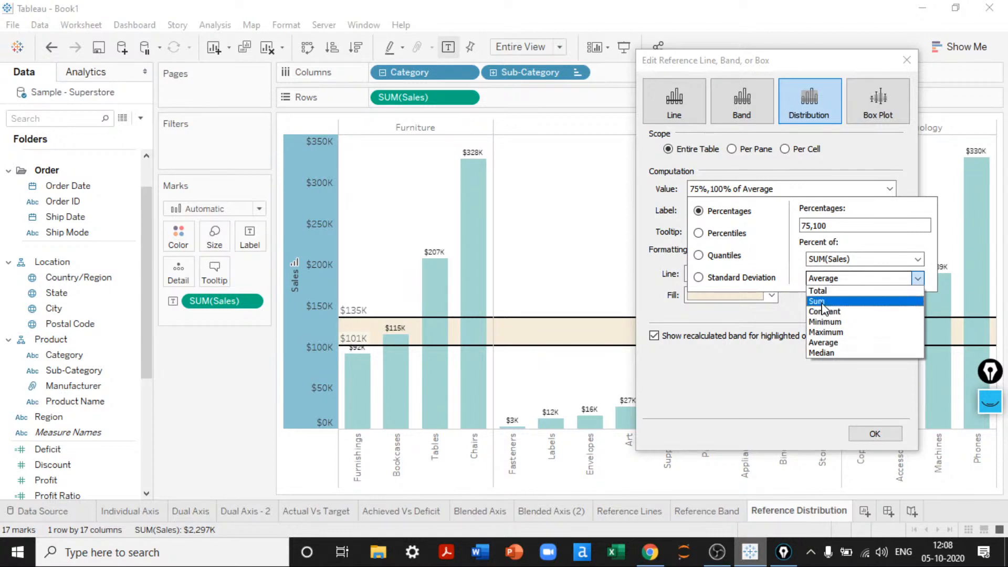
click(820, 343)
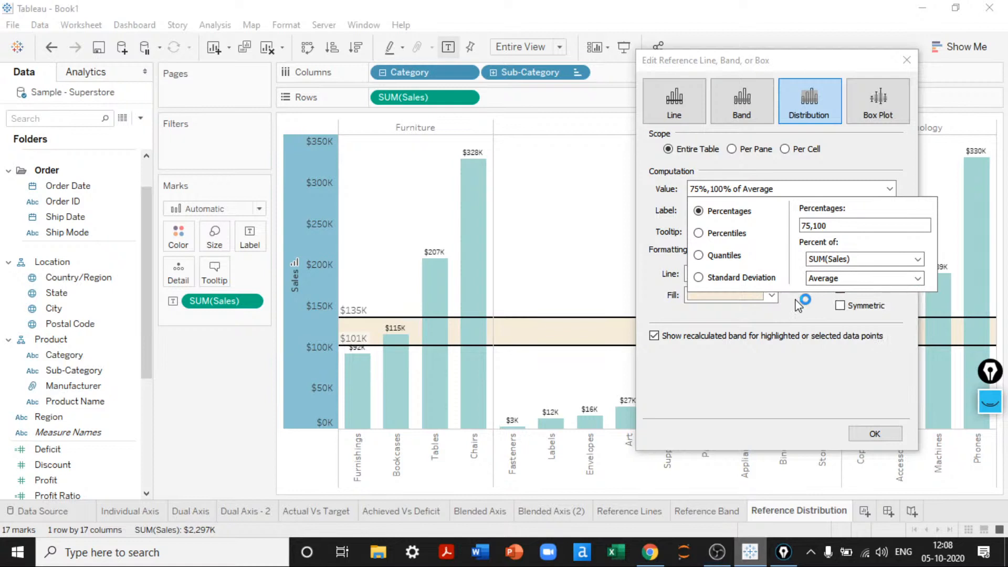
Try the Percentiles computation for the distribution, switch back to Percentages and apply it
click(723, 237)
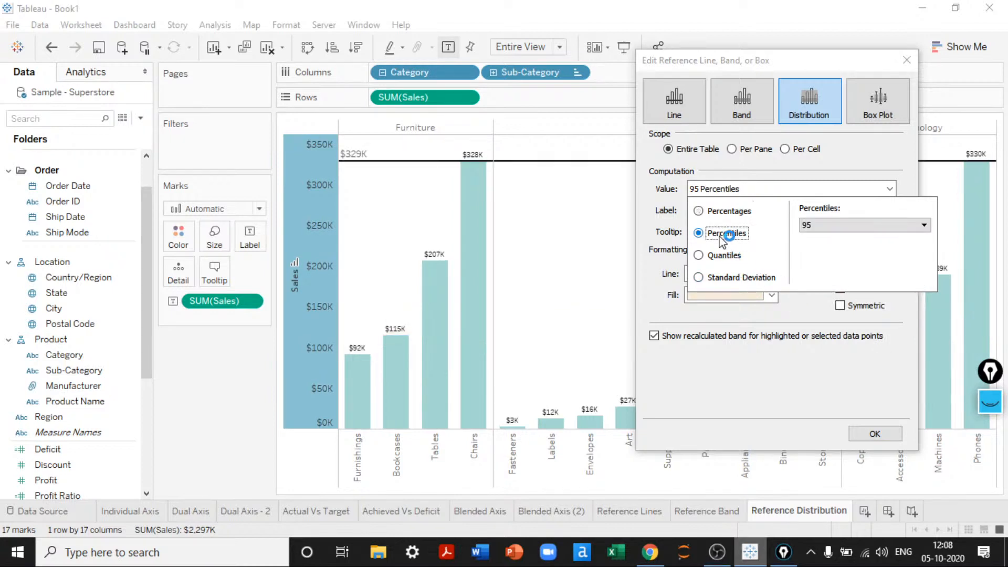
click(717, 216)
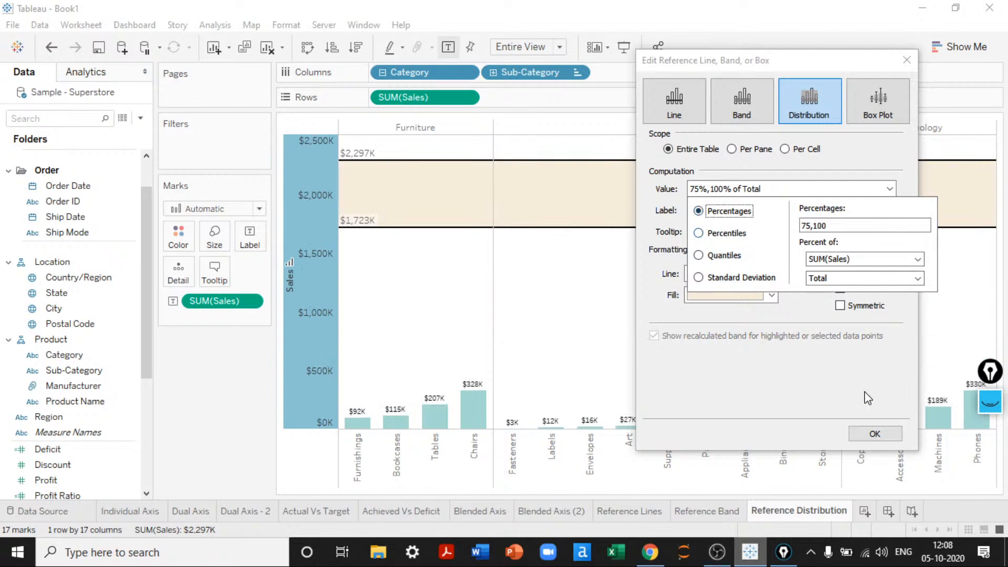
click(874, 433)
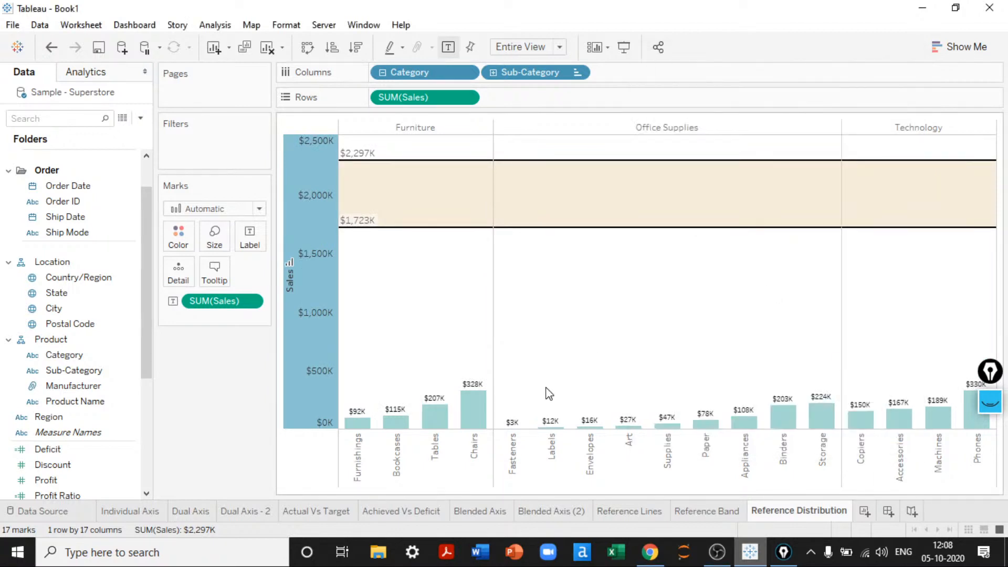
In presentation mode, edit the distribution to use 75%,100% of Average and apply it
click(623, 47)
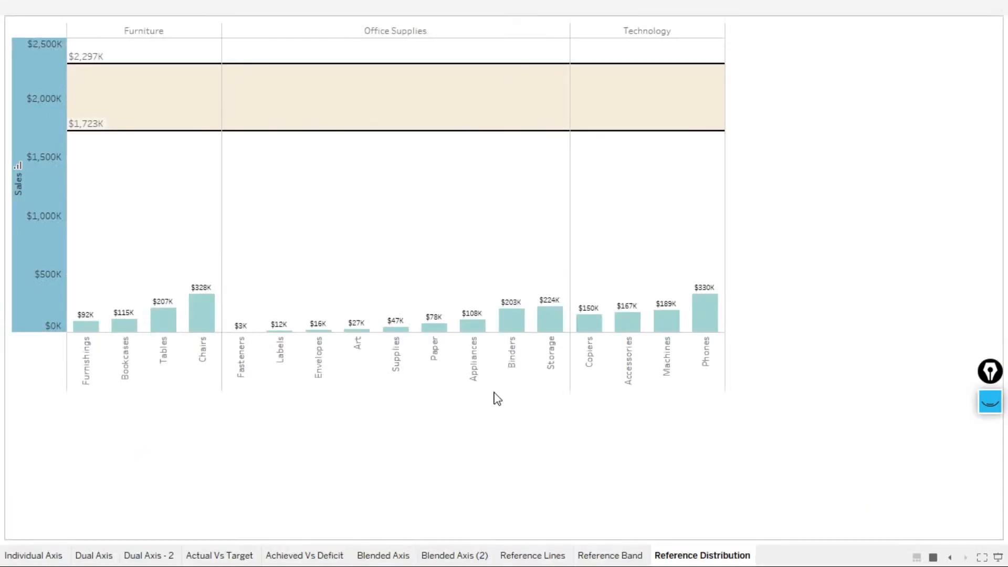
right_click(33, 323)
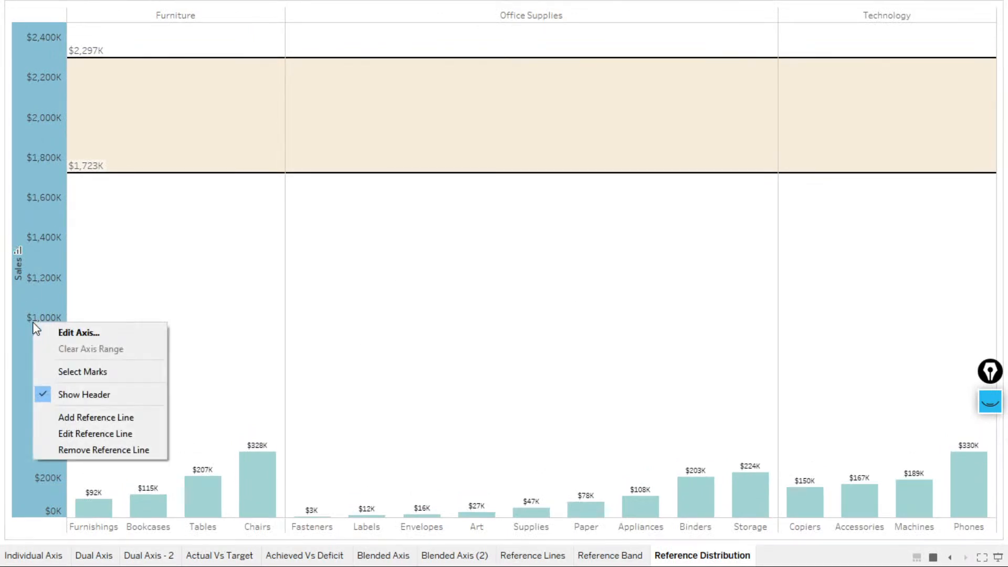
click(93, 433)
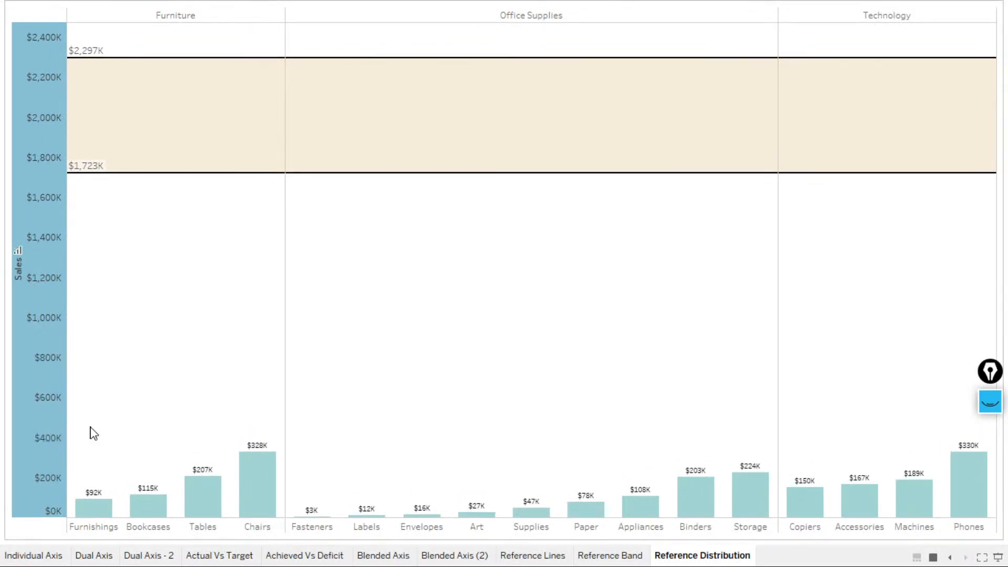
click(442, 215)
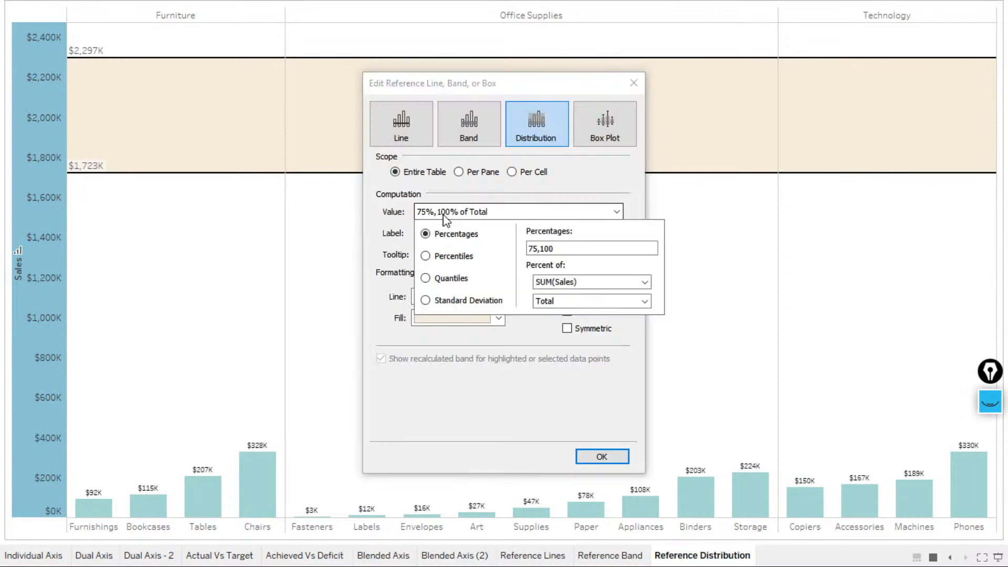
click(568, 303)
click(553, 355)
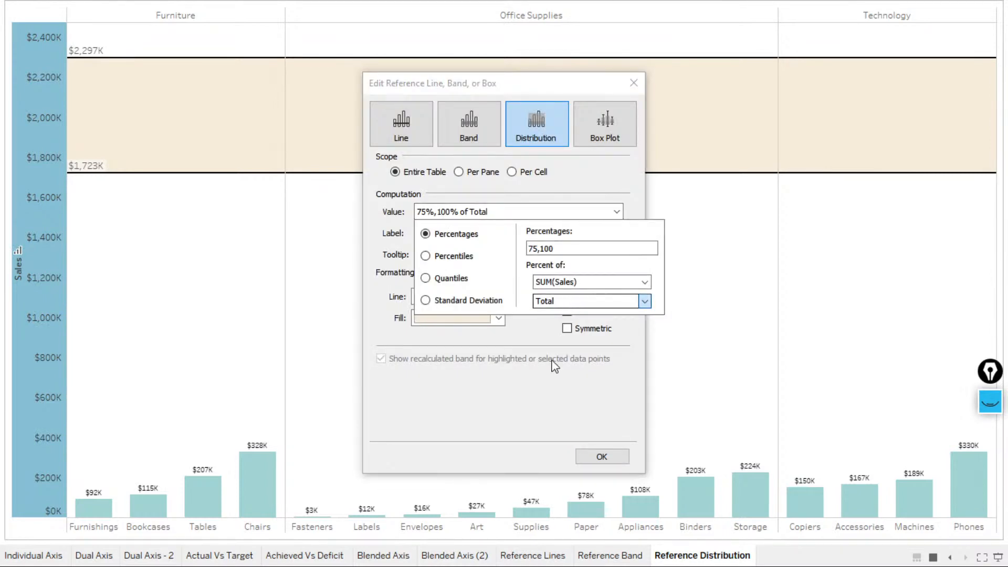
click(577, 300)
click(563, 366)
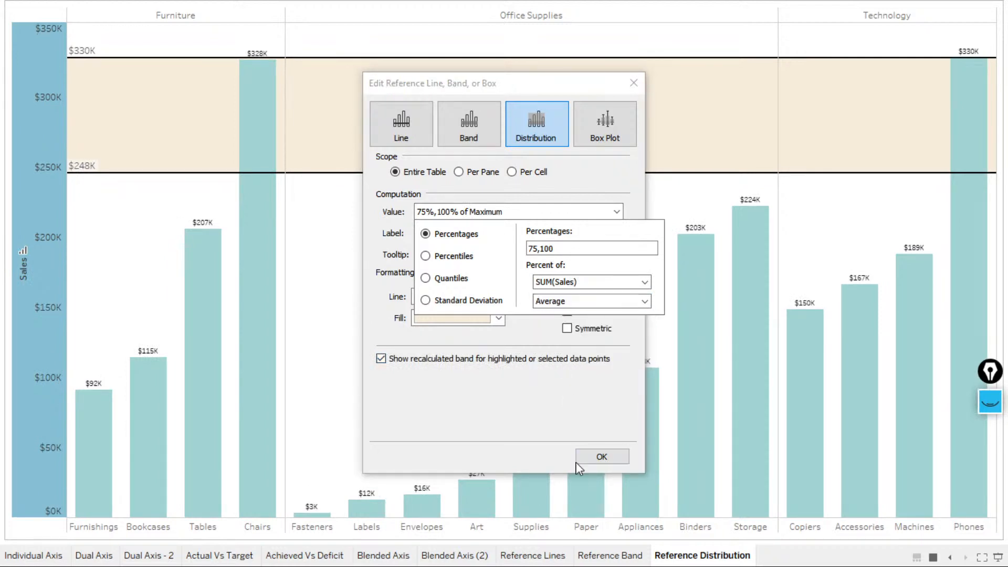
click(592, 462)
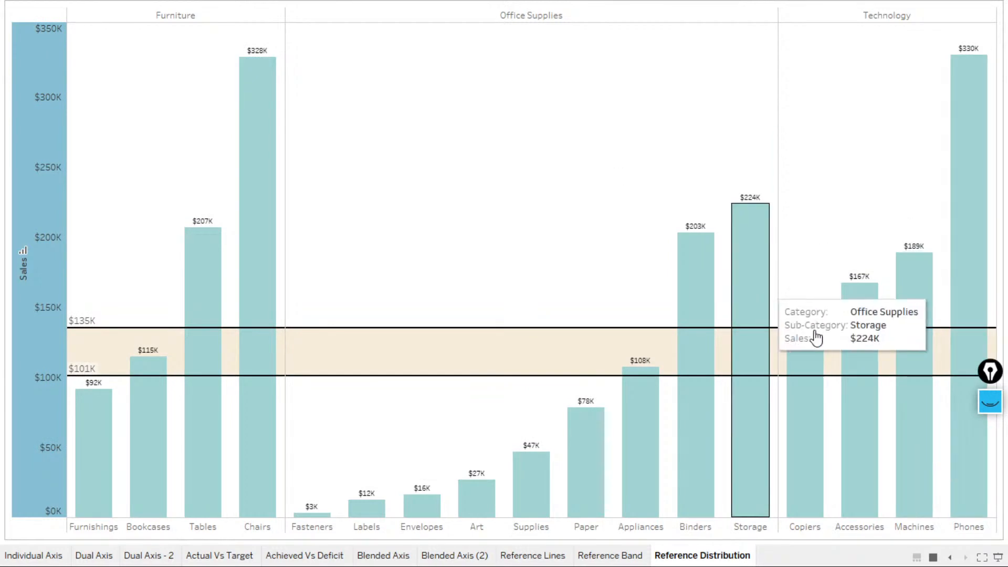
Compare the sub-category bars with the 75% and 100% of average lines, and leave presentation mode
mouse_move(817, 359)
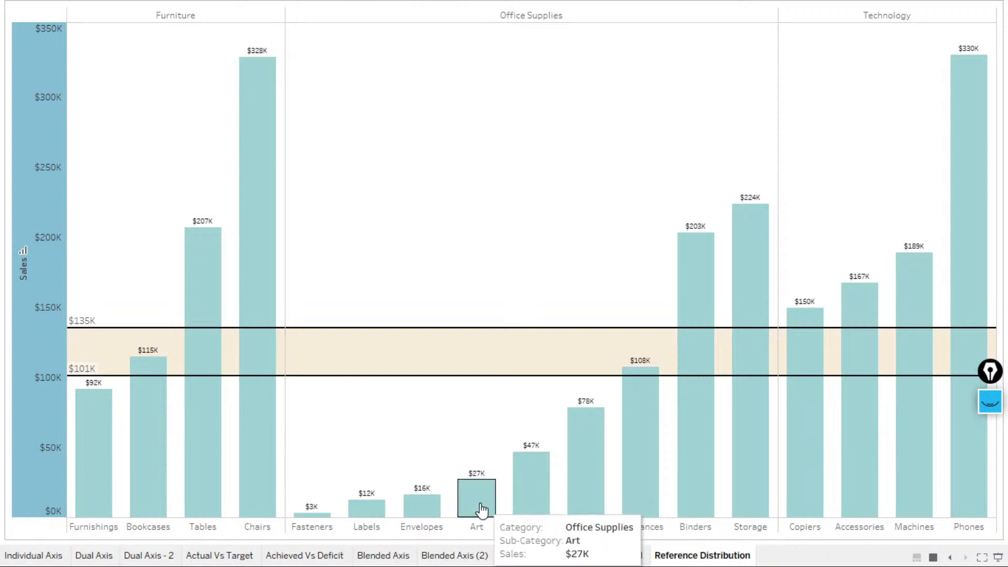
mouse_move(524, 481)
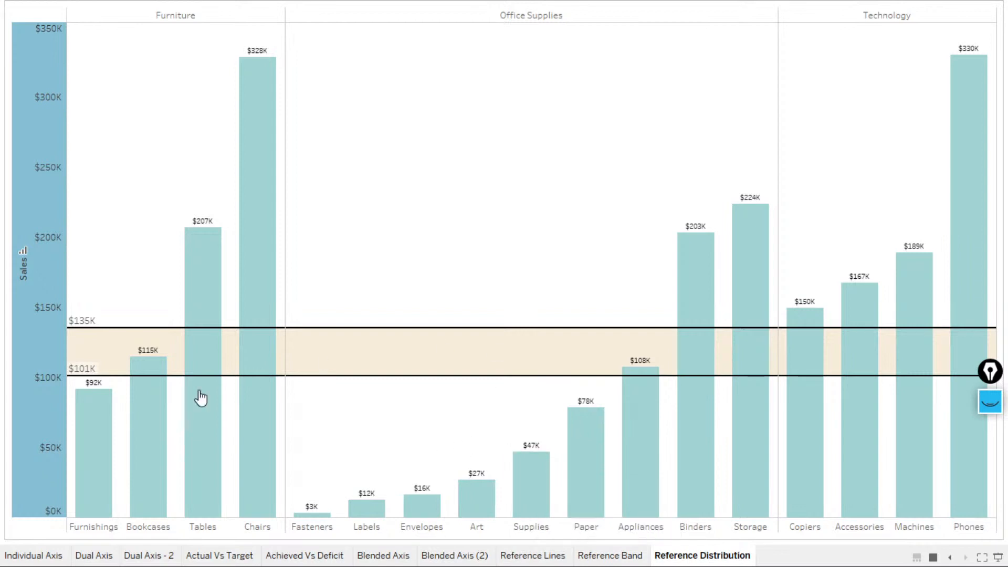
mouse_move(186, 402)
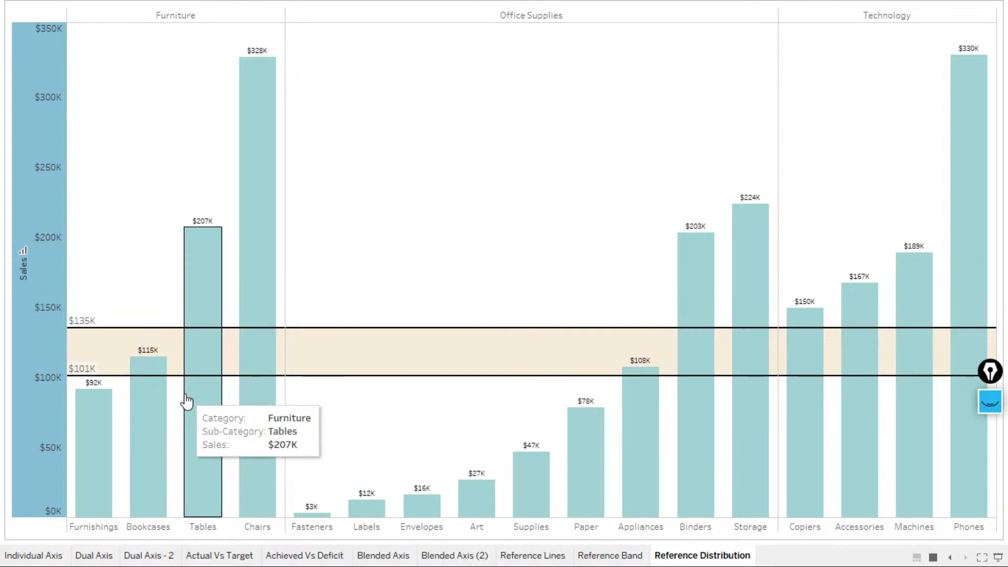
mouse_move(99, 404)
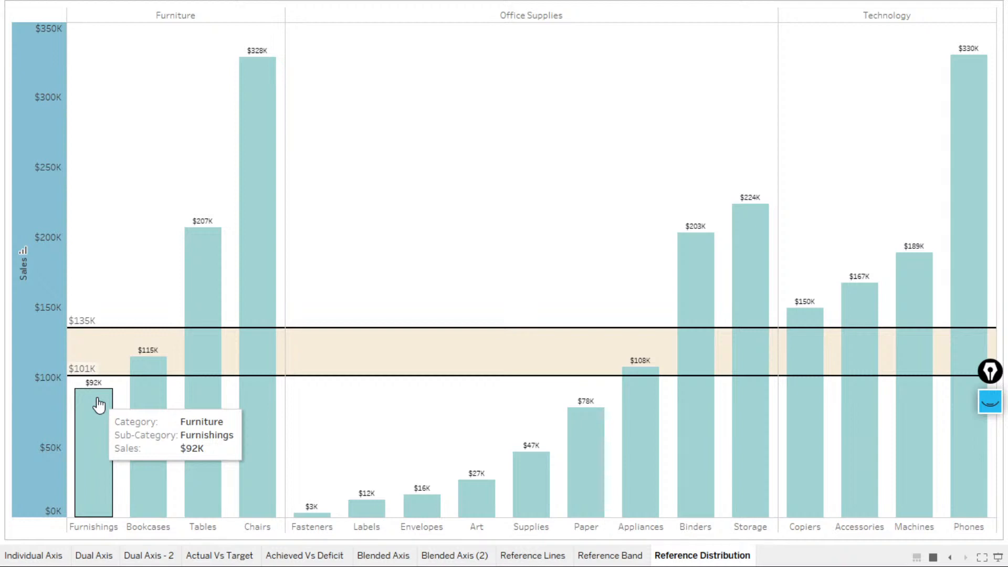
mouse_move(102, 330)
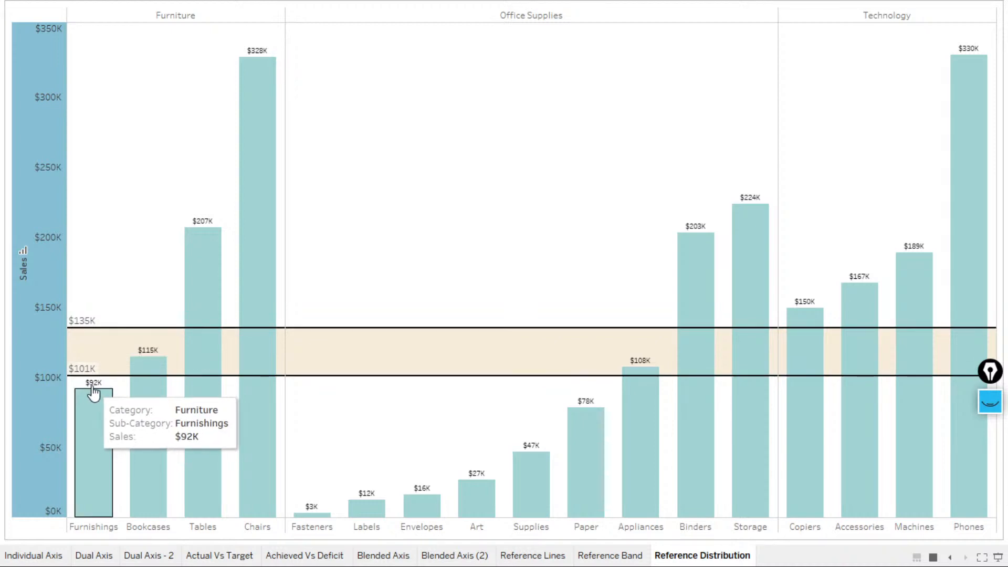
mouse_move(146, 374)
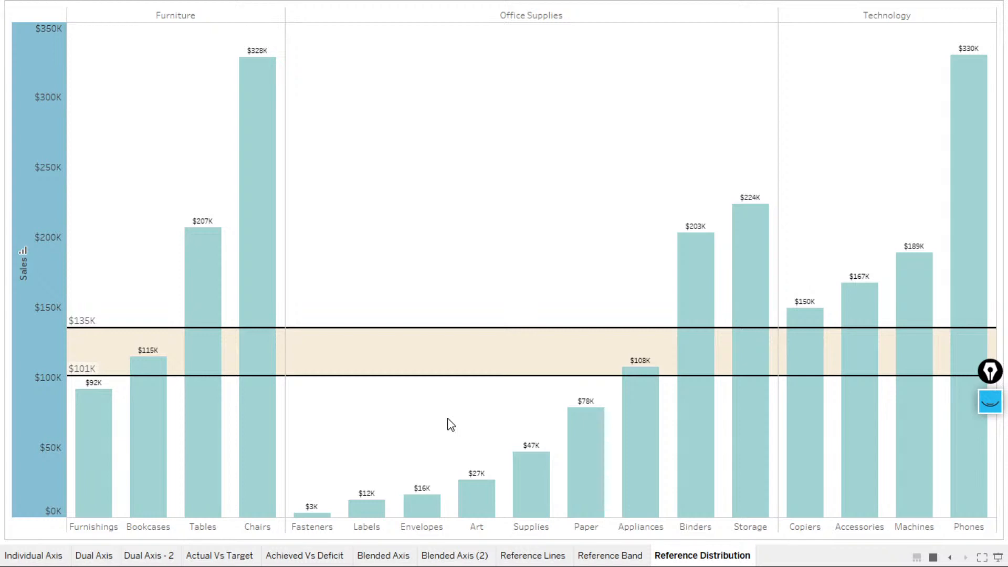
key(Escape)
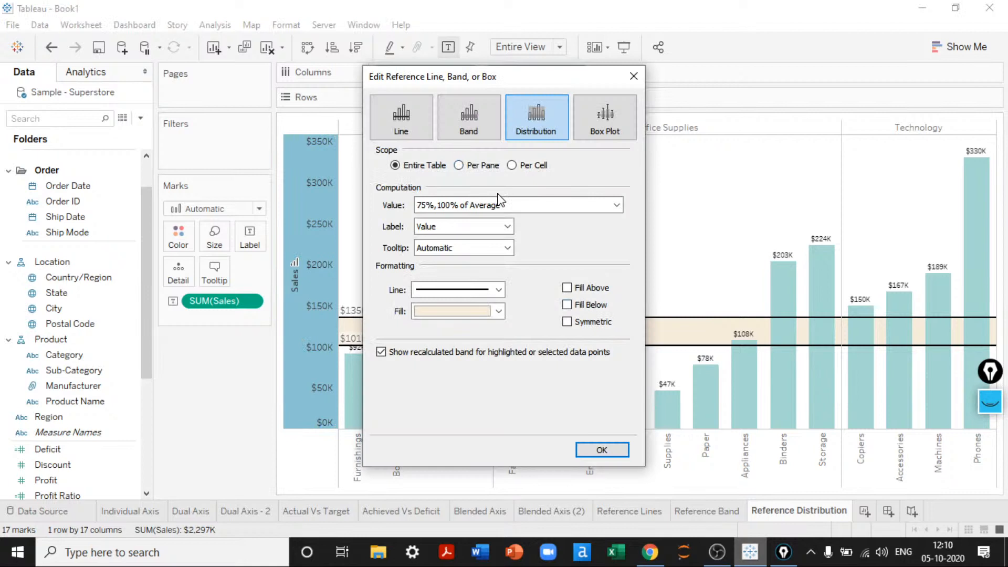
Change the reference distribution to Standard Deviation with factors -3,3 for Population, and show the sheet in presentation mode
click(497, 204)
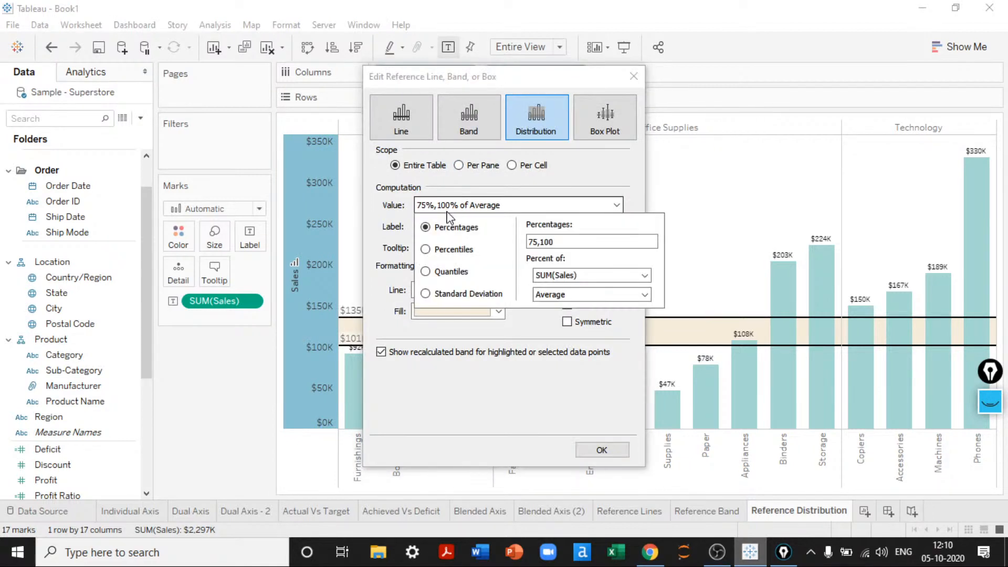
click(442, 294)
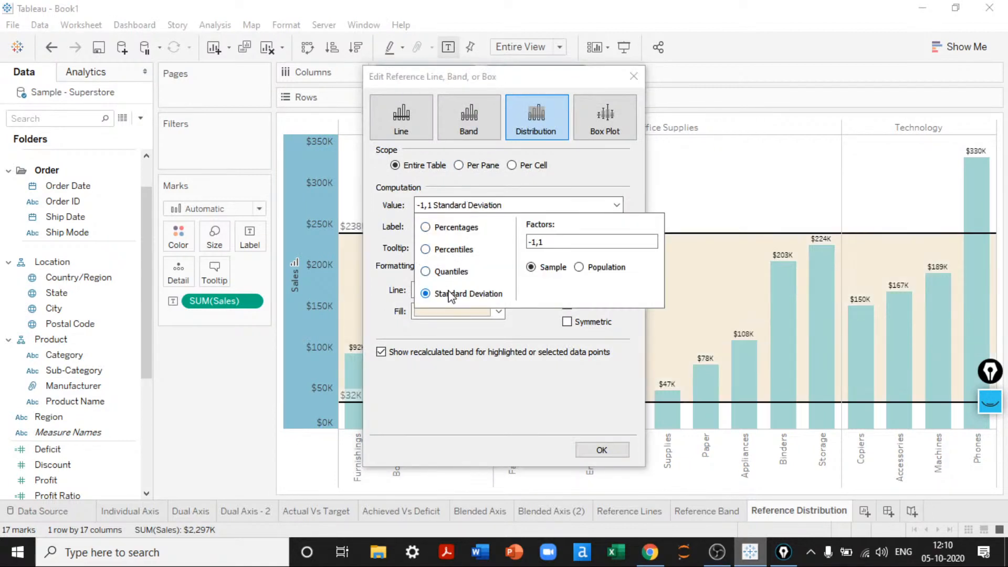
drag(582, 242, 454, 229)
text(-)
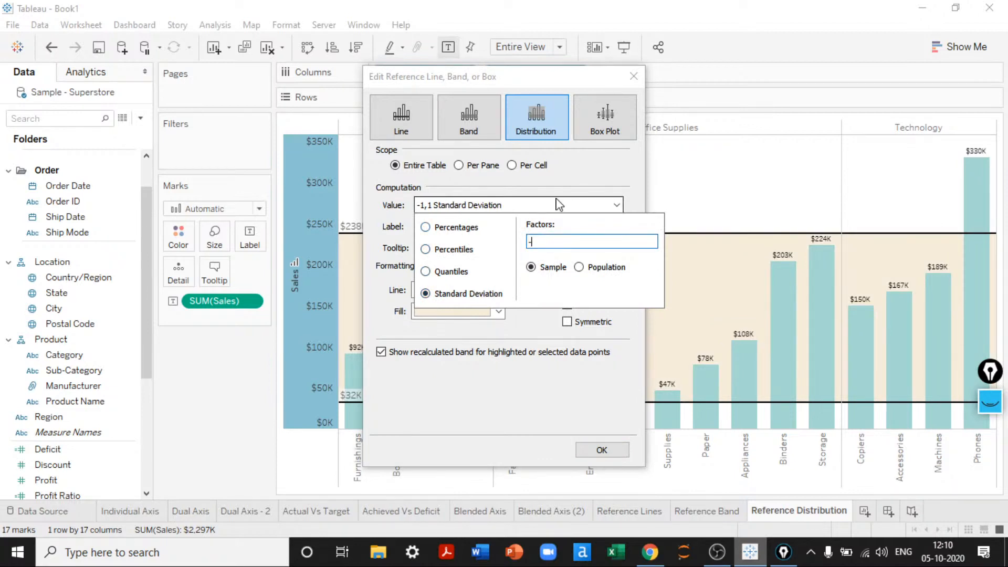
text(3,3)
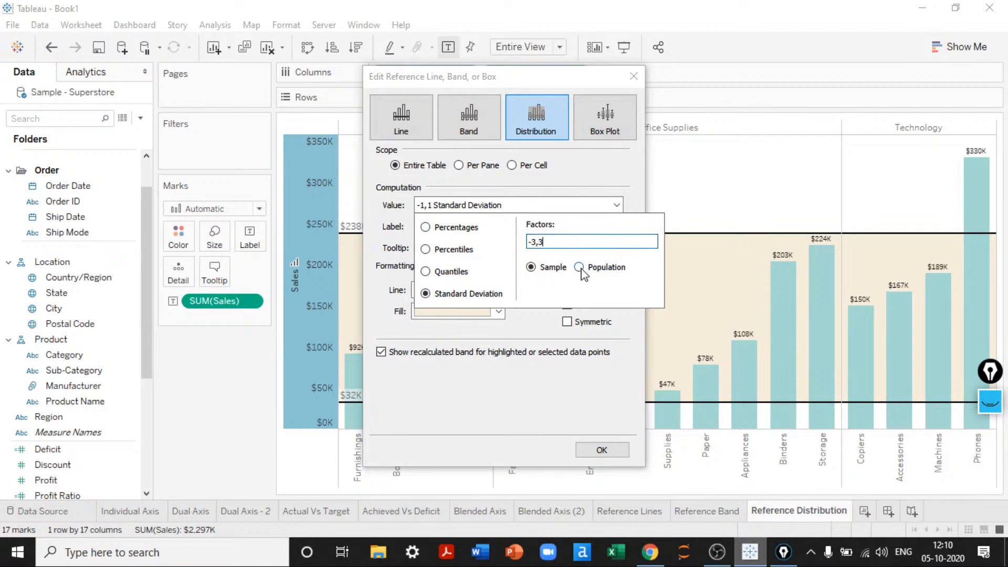
click(580, 269)
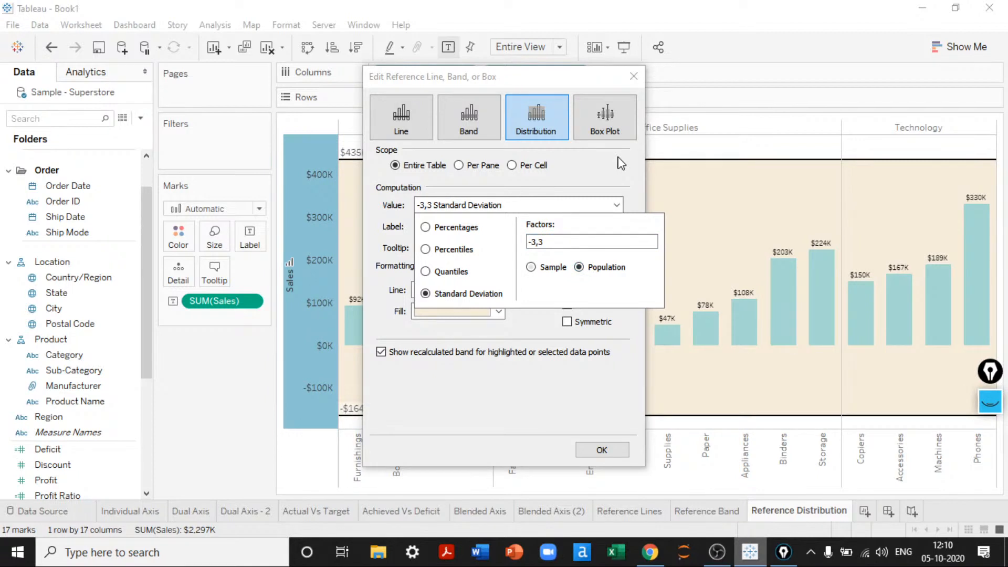
click(620, 163)
click(632, 75)
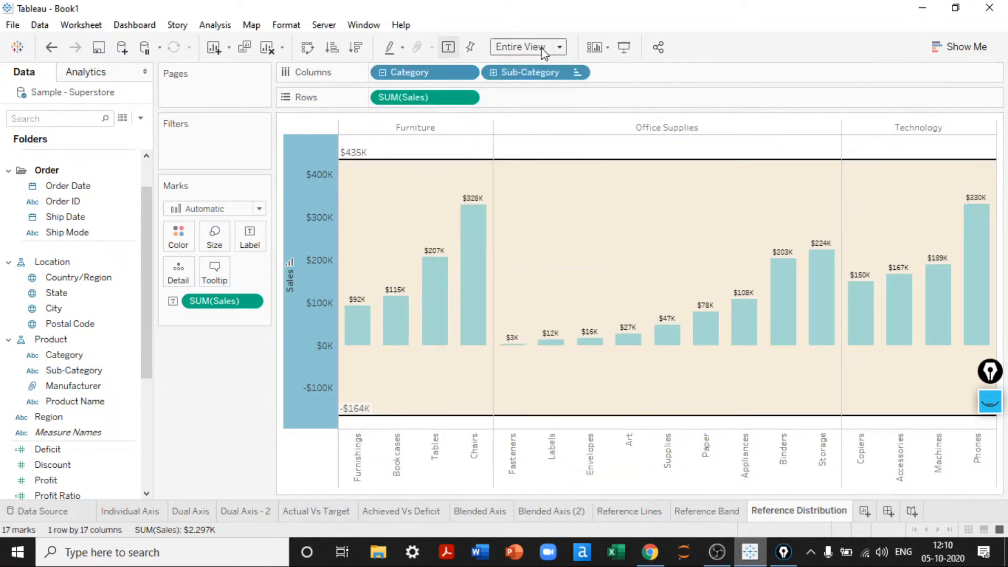
click(626, 49)
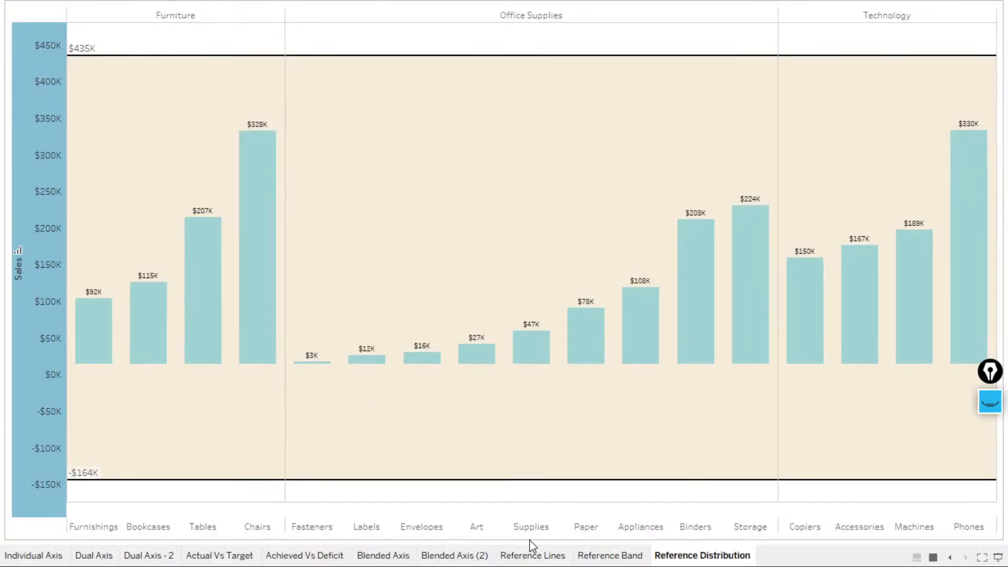
Leave presentation mode and change the reference distribution's computation to Percentages 75,100 of Average SUM(Sales)
mouse_move(88, 493)
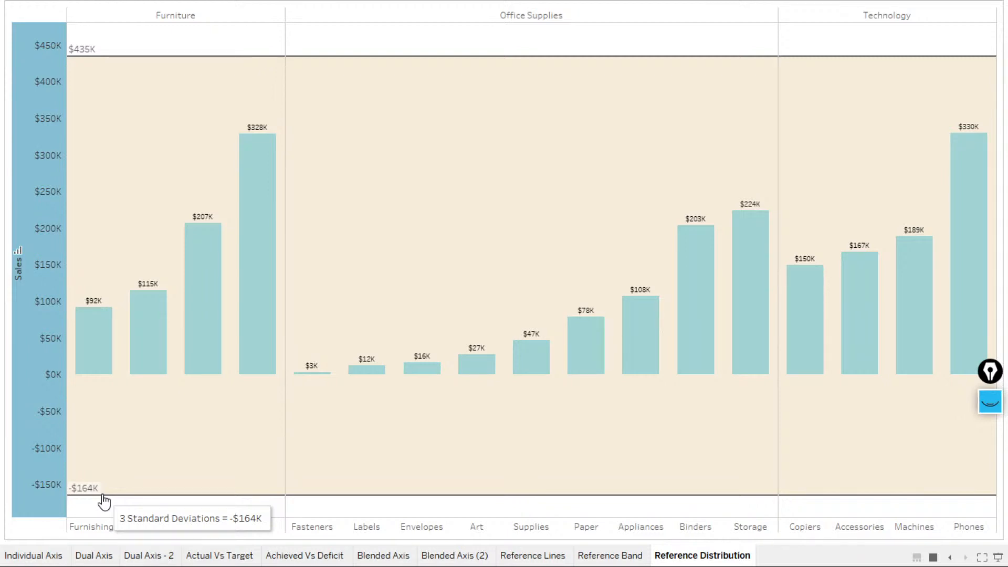
key(Escape)
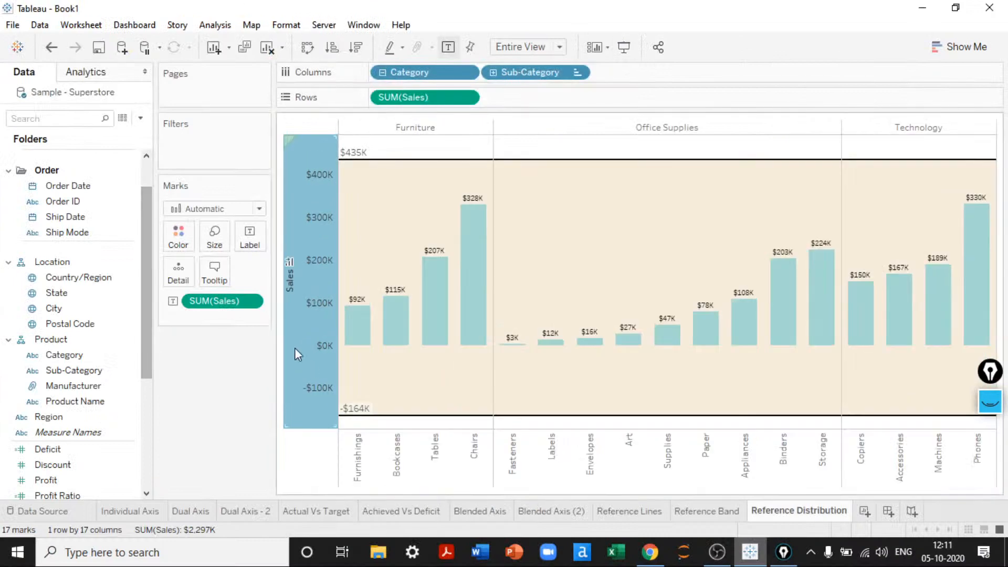
right_click(314, 261)
click(371, 387)
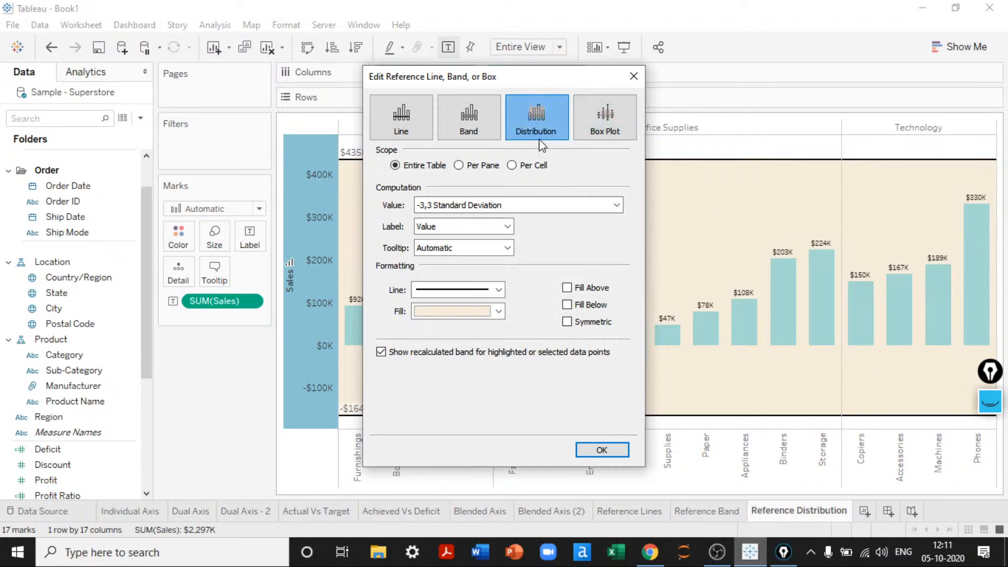
click(440, 290)
click(442, 291)
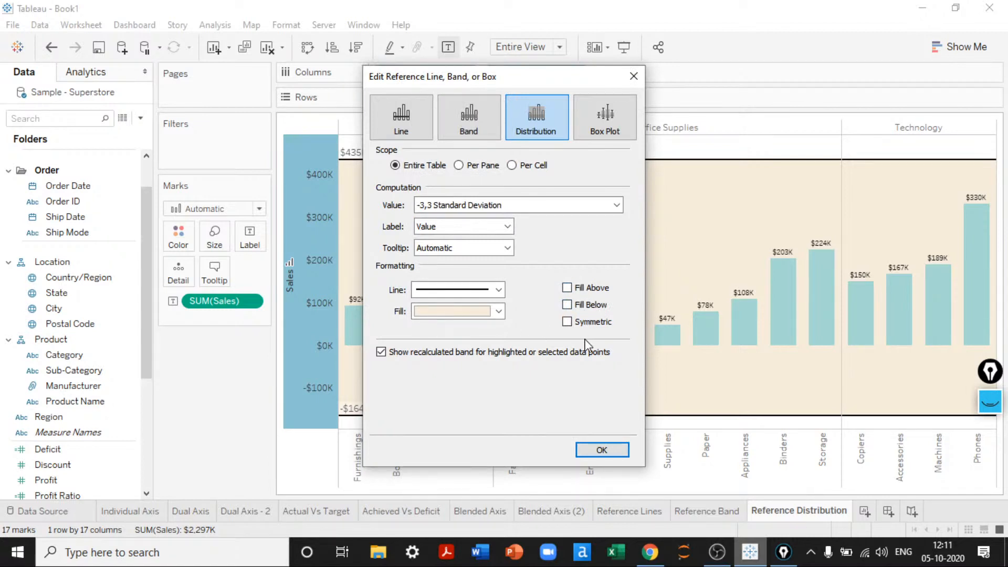
click(454, 210)
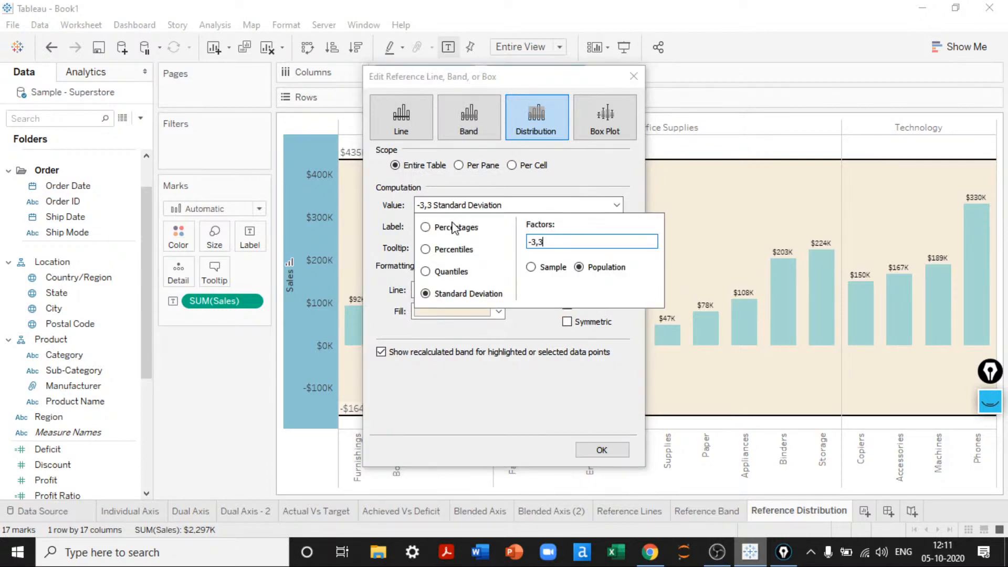
click(425, 227)
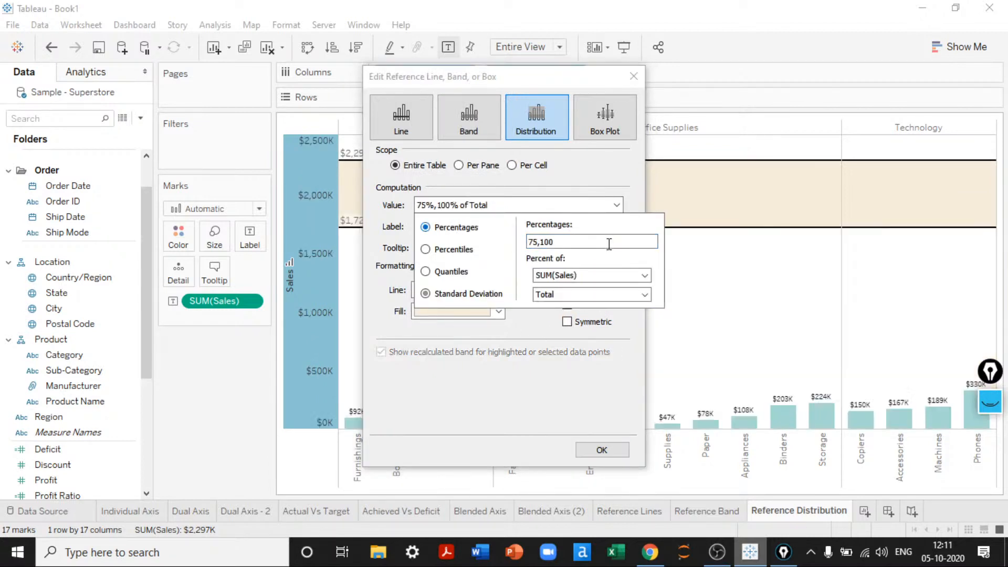
click(581, 294)
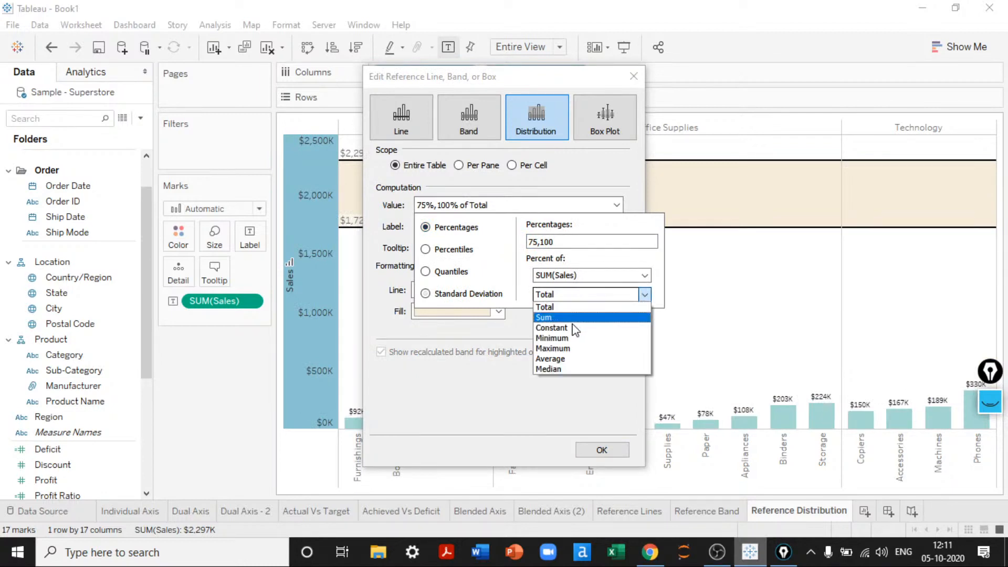
click(550, 359)
click(570, 394)
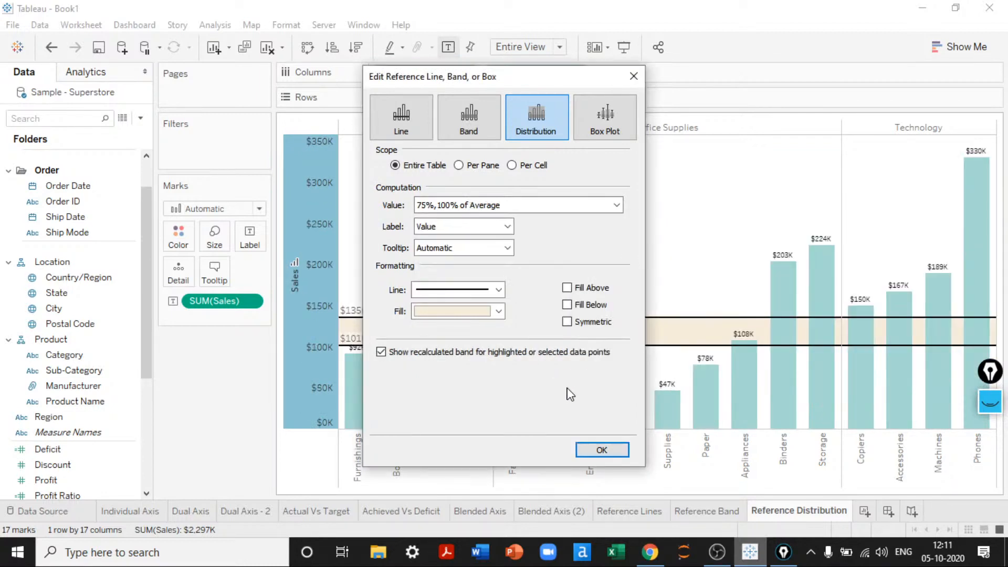
Turn on Fill Above and Fill Below for the reference distribution, apply it, and check the sheet briefly in presentation mode
click(566, 288)
click(567, 305)
click(601, 446)
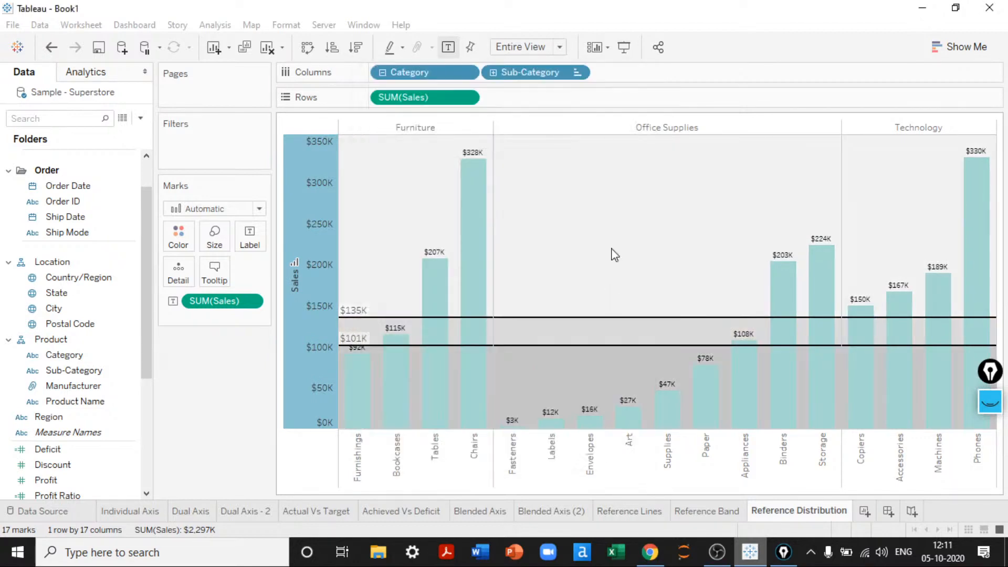
click(623, 46)
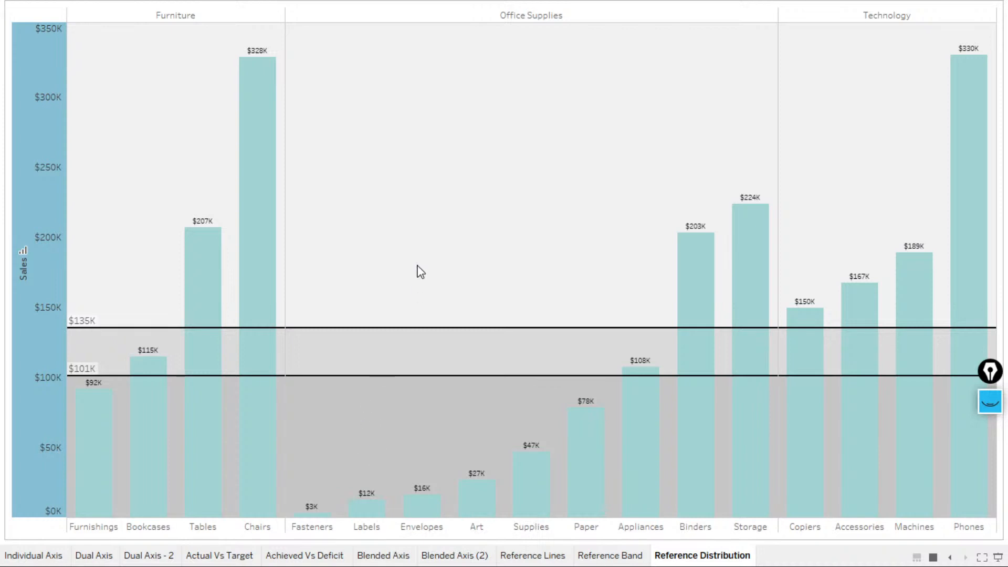
key(Escape)
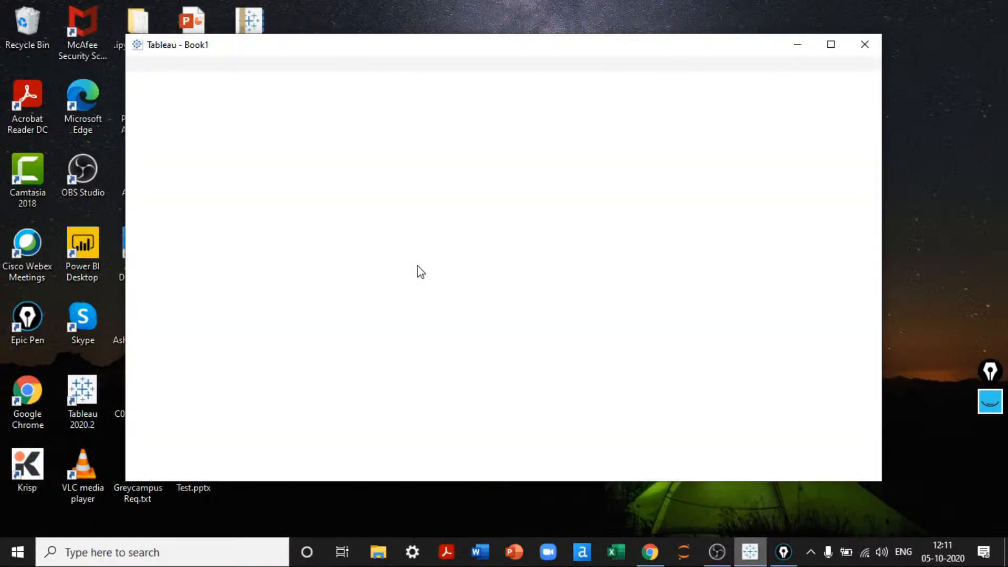
Edit the reference distribution to use Symmetric and Reverse fills, apply it, and check the sheet briefly in presentation mode
right_click(300, 320)
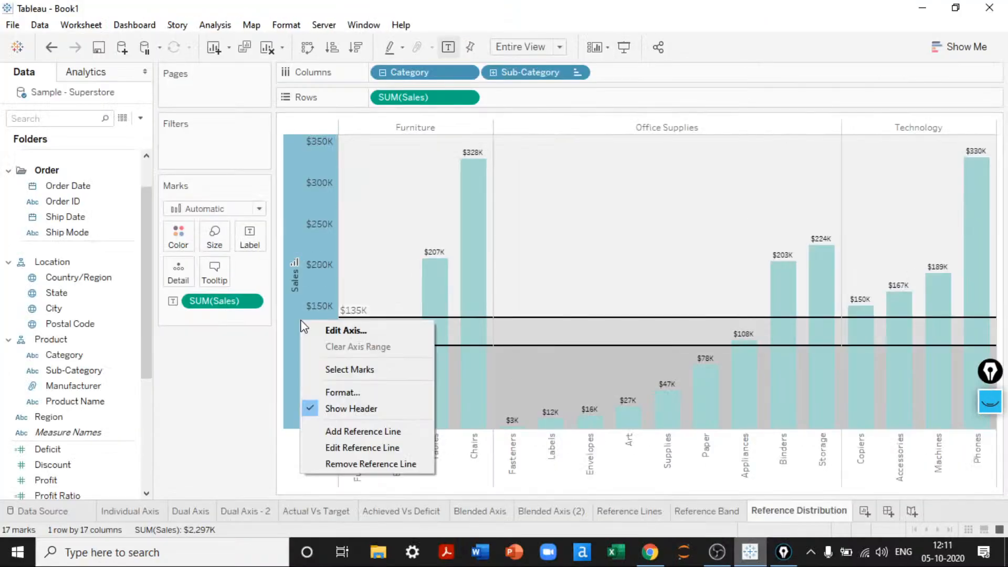
click(342, 449)
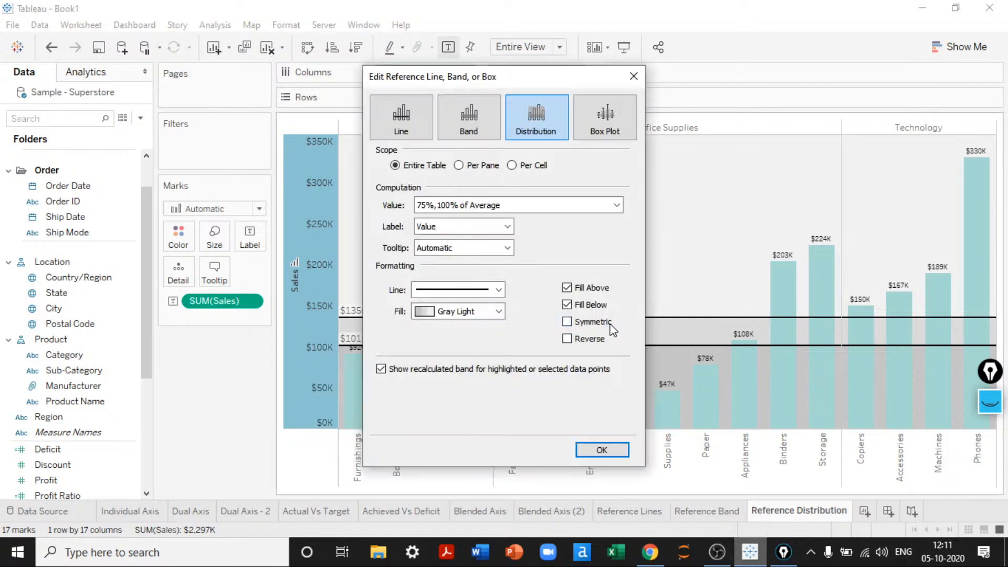
click(610, 327)
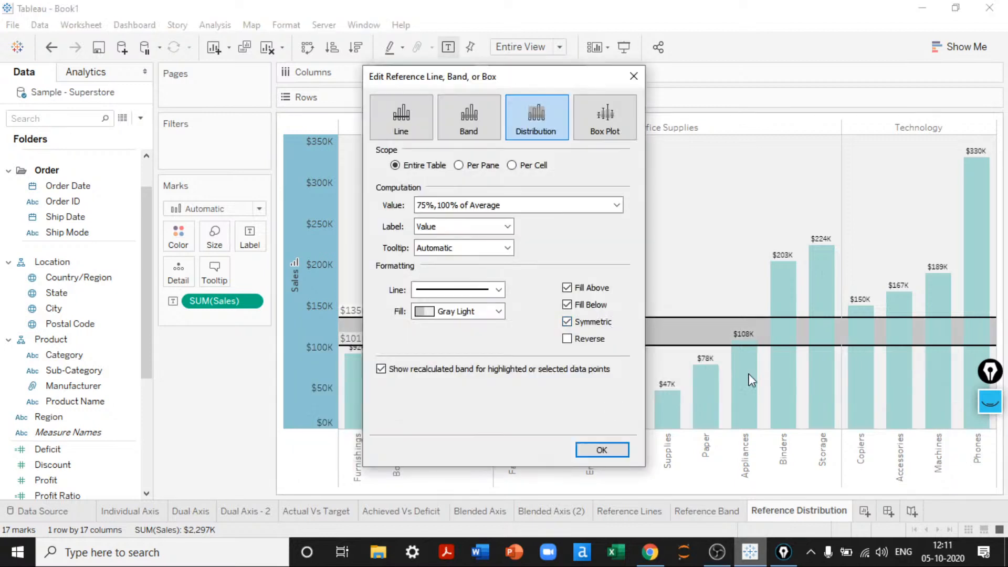
click(567, 339)
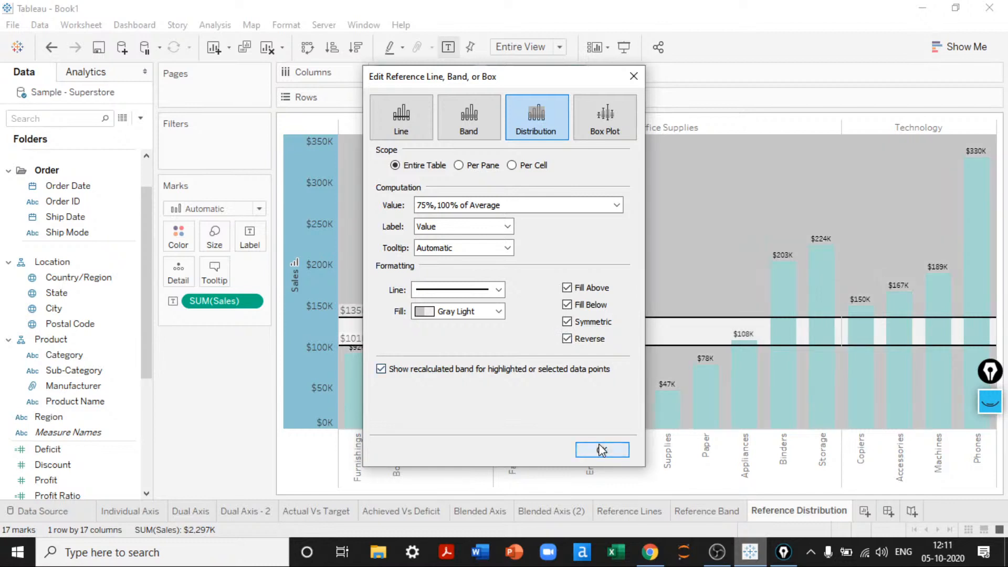
click(601, 449)
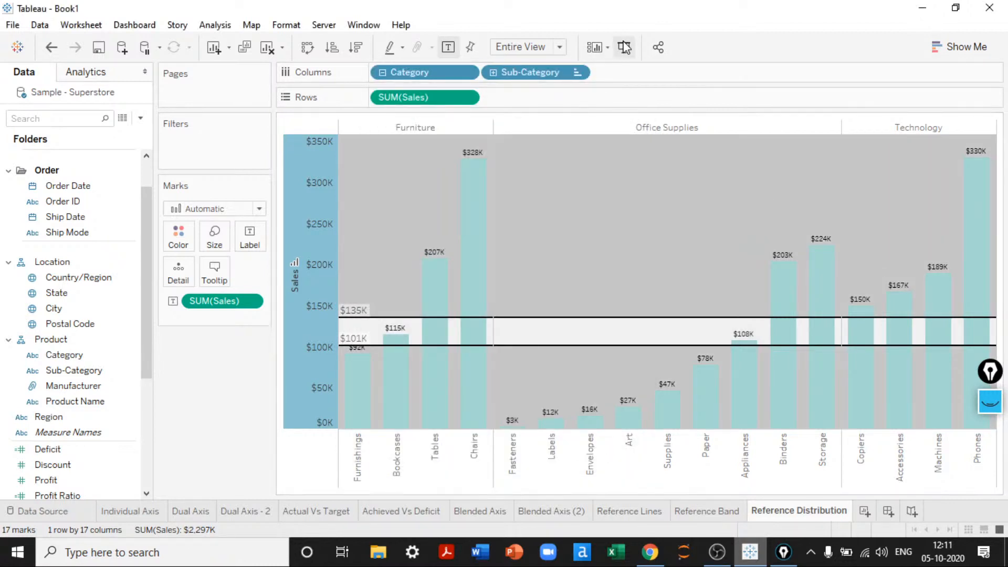
click(624, 47)
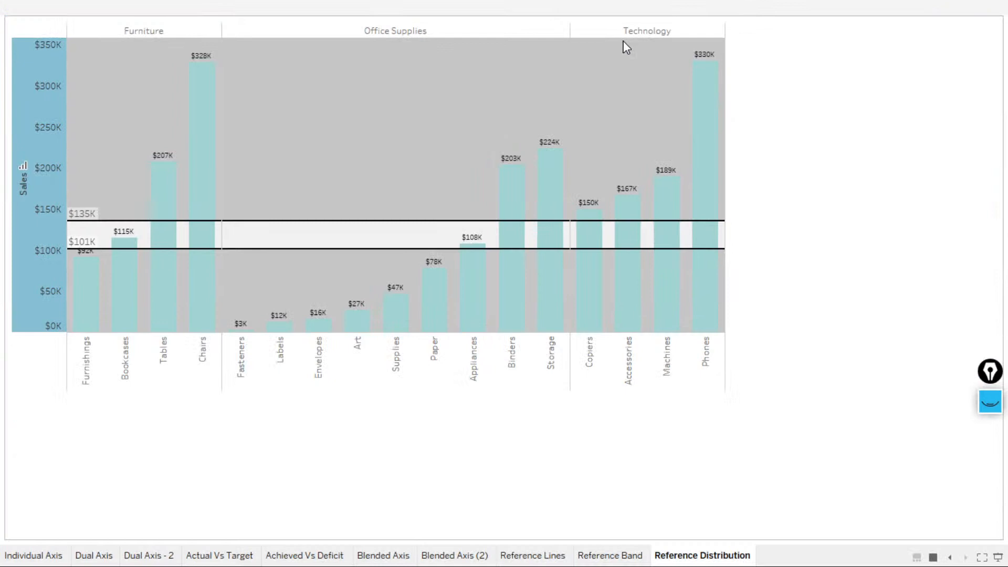
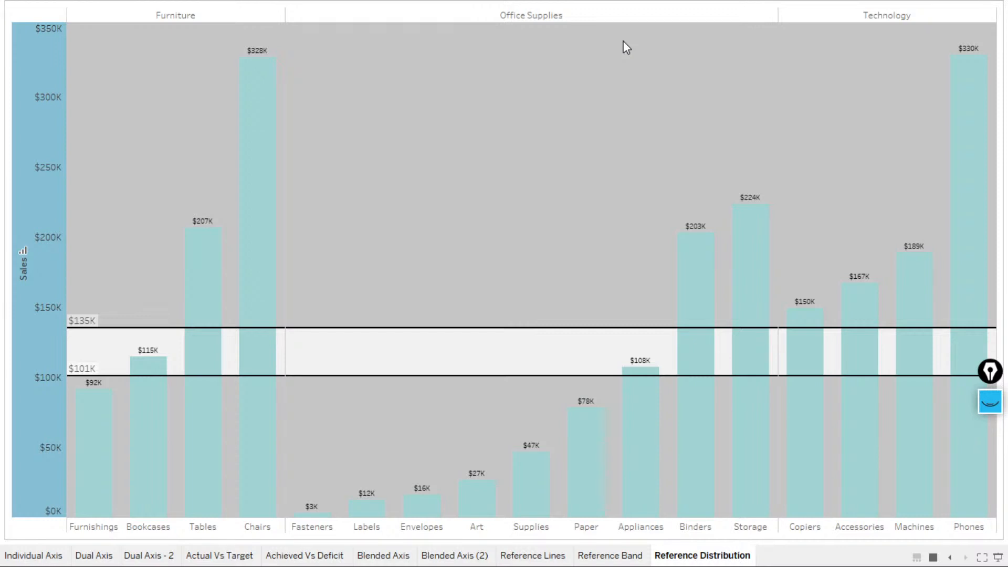
key(Escape)
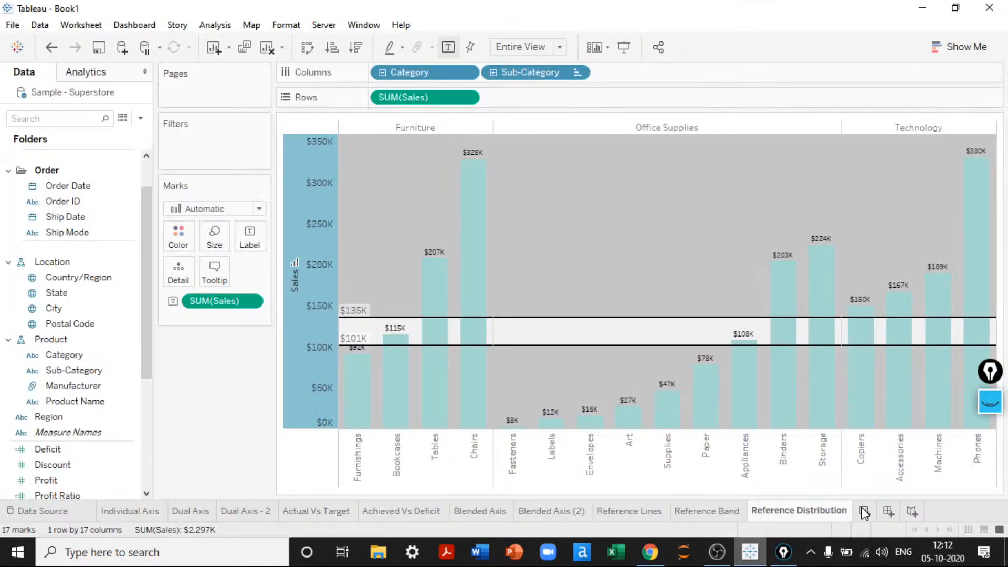
Add a new worksheet and name it Reference Boxplots
click(863, 511)
double_click(860, 511)
text(Reference )
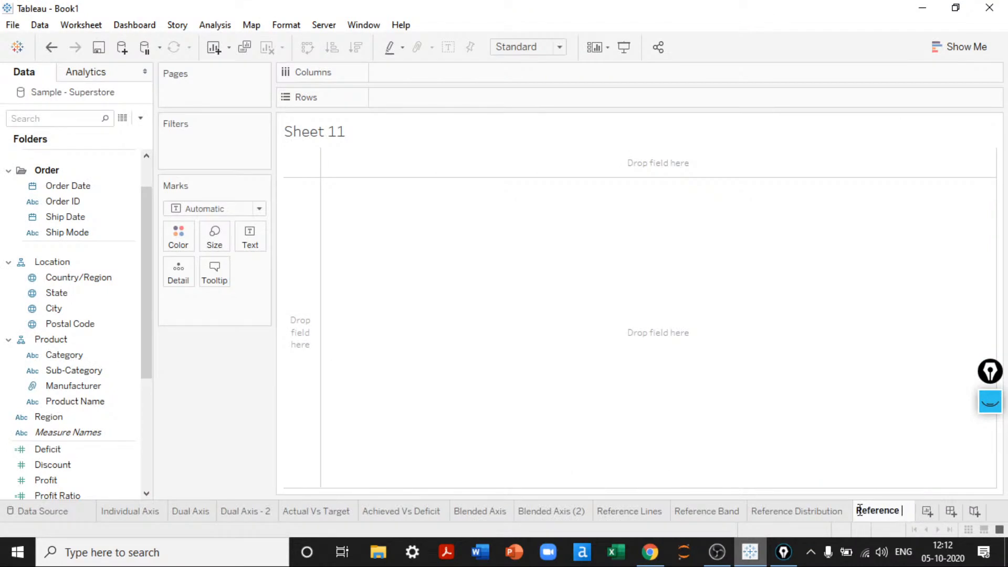
text(Boxplots)
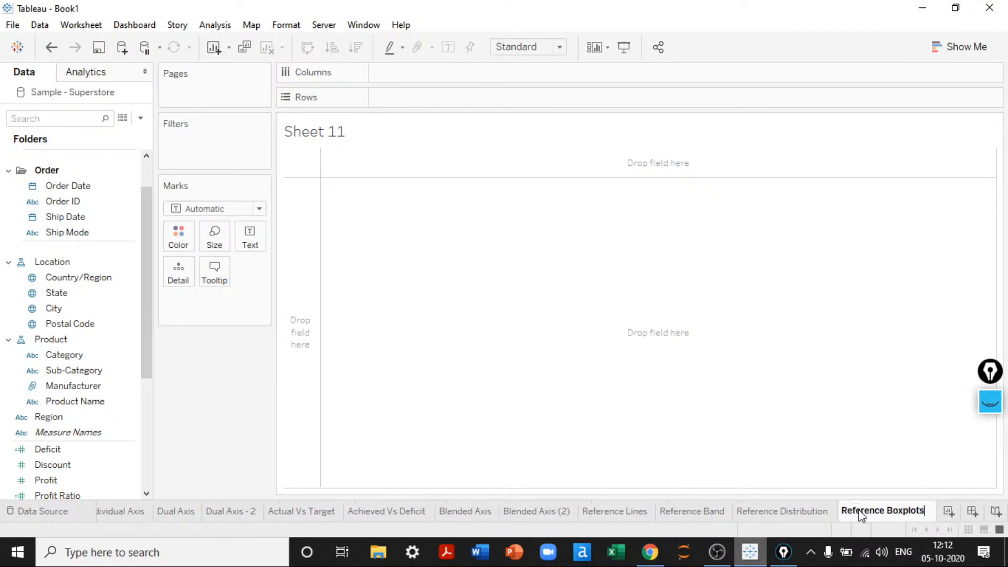
key(Return)
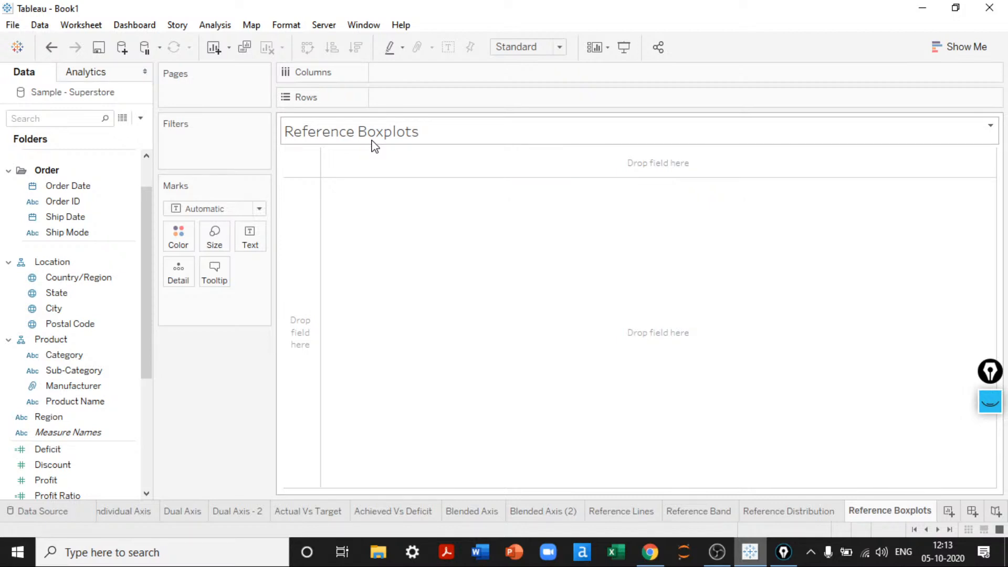
Add the State field to the Reference Boxplots sheet as a map
scroll(143, 336, down, 2)
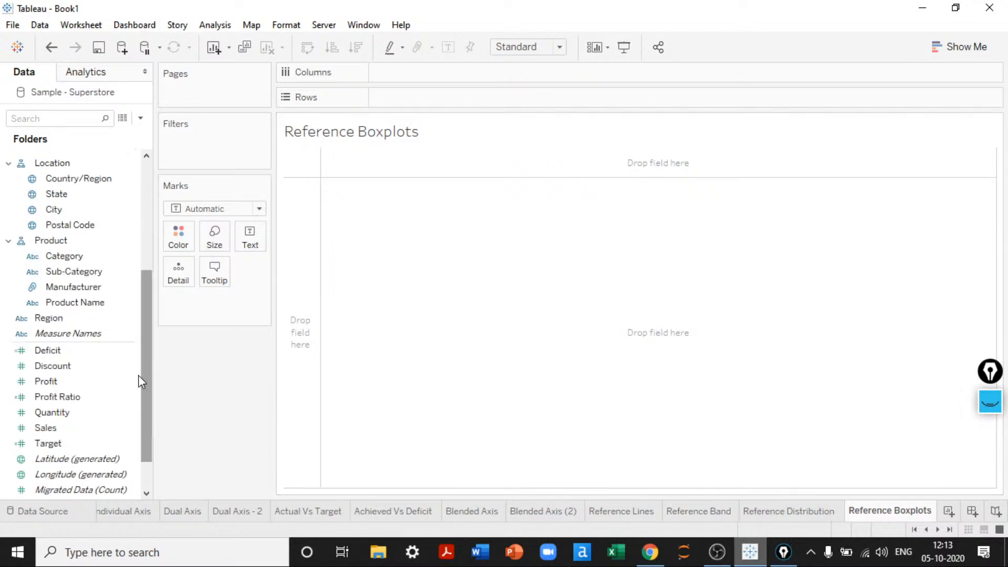
click(107, 277)
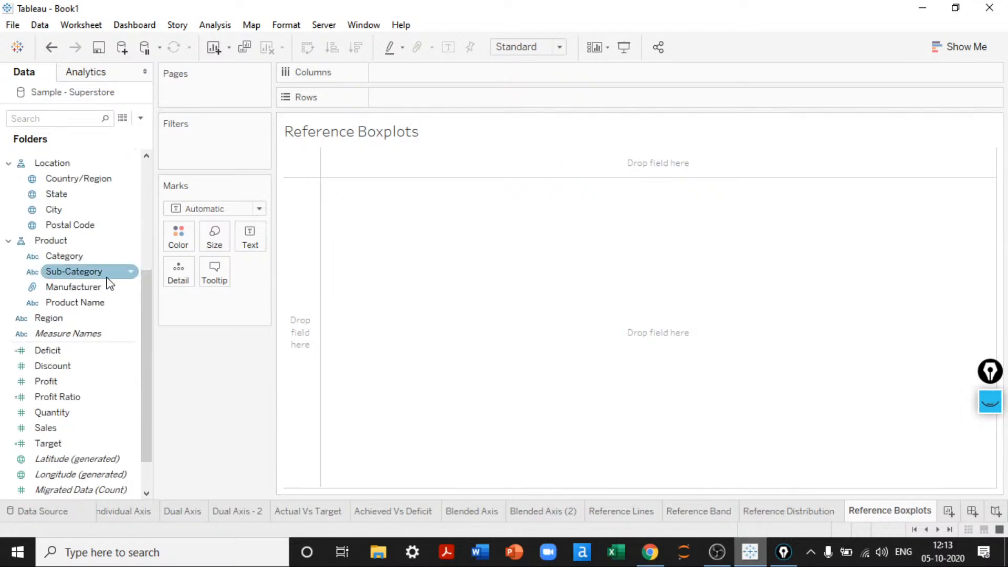
click(107, 401)
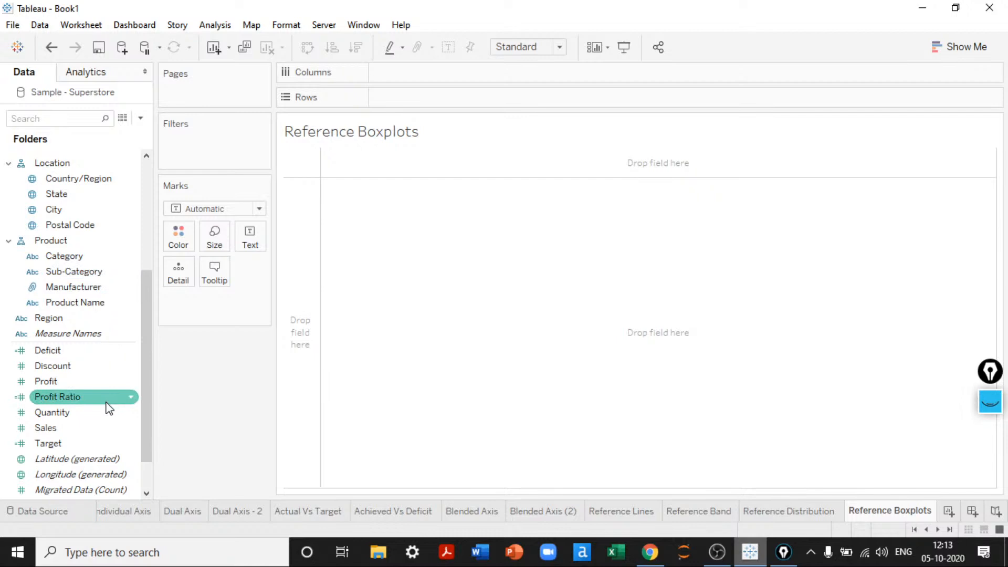
click(88, 297)
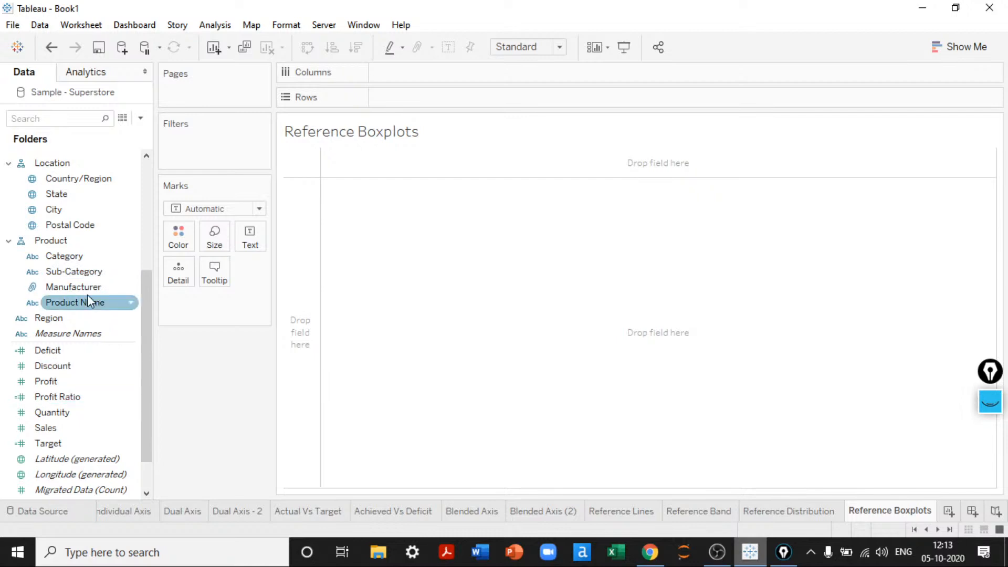
click(85, 224)
click(78, 210)
click(70, 194)
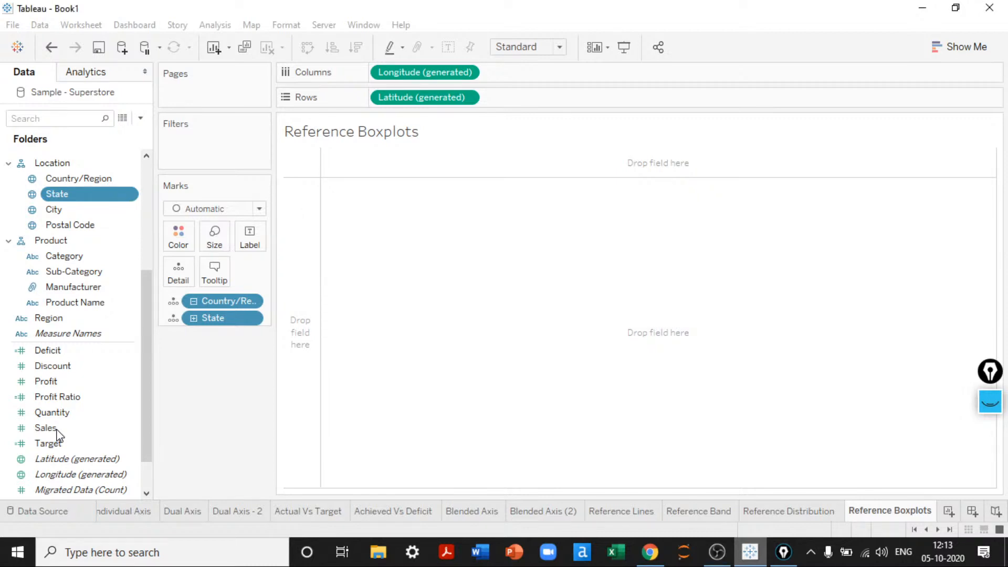
click(56, 428)
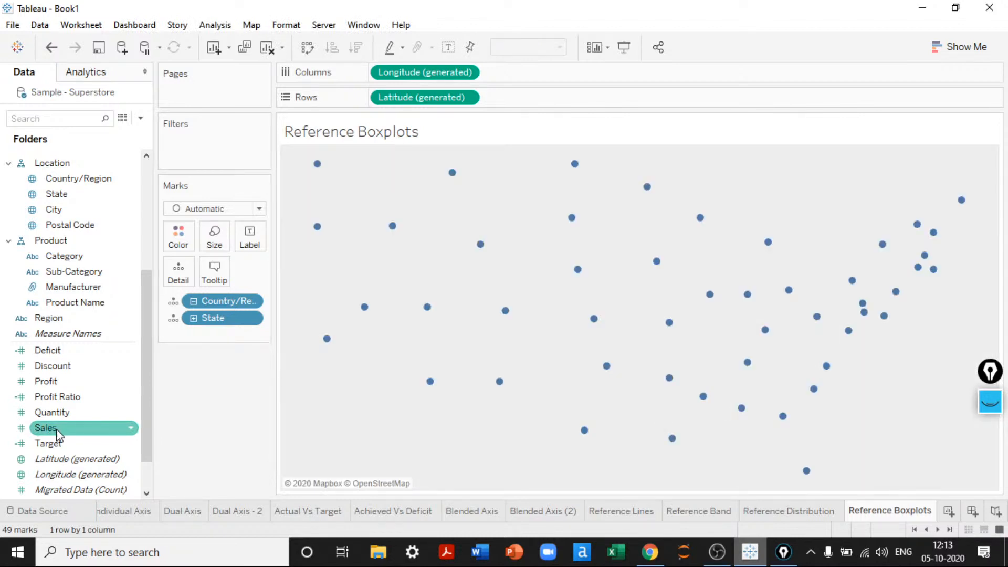
click(220, 406)
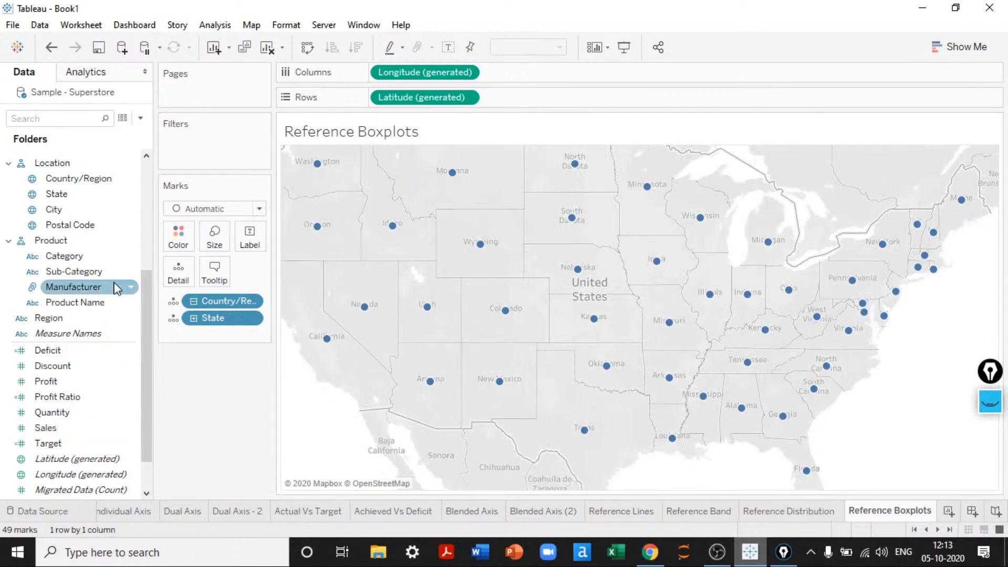
Convert the state map to a text table and remove Country/Region from the rows
click(959, 47)
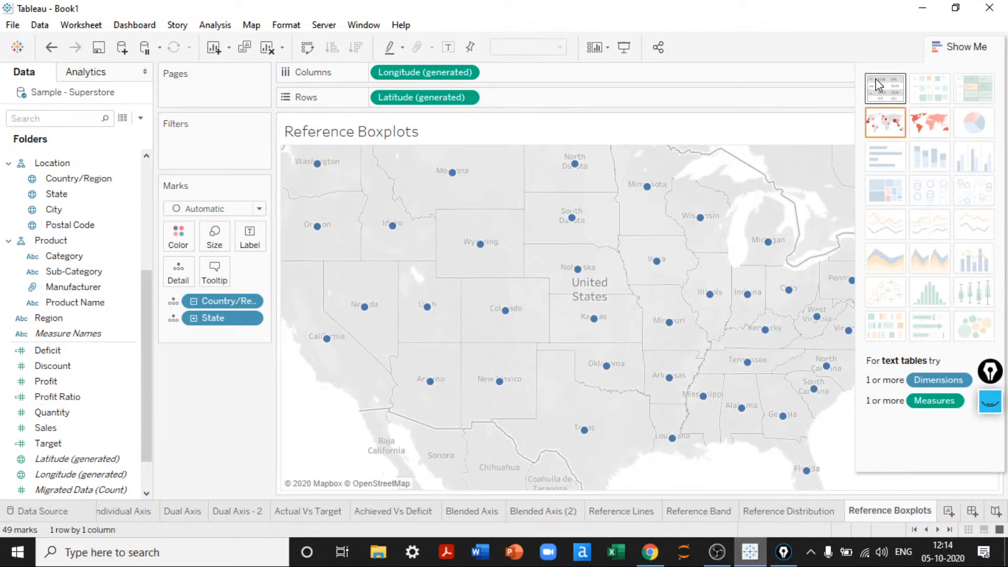
click(879, 85)
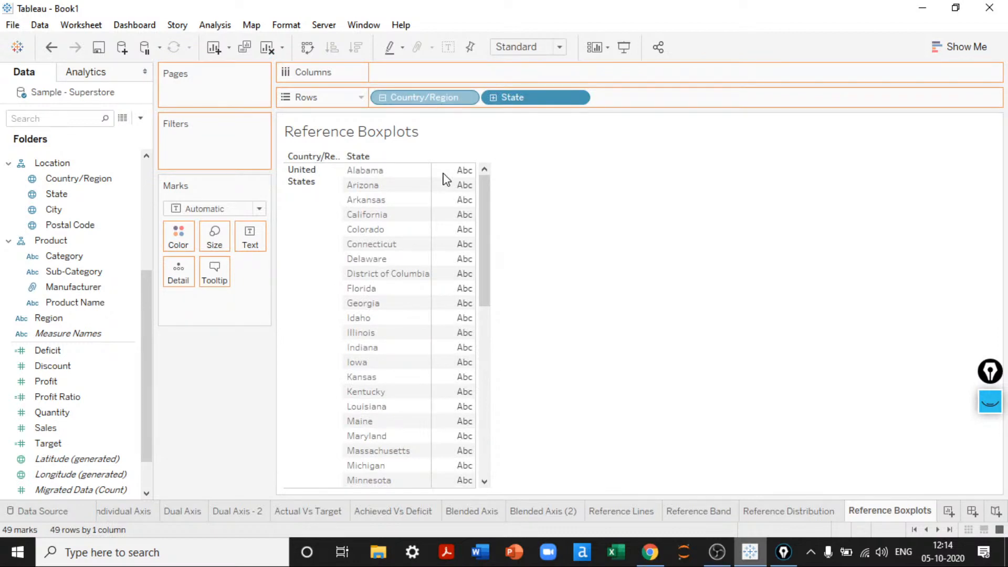
drag(443, 174, 442, 176)
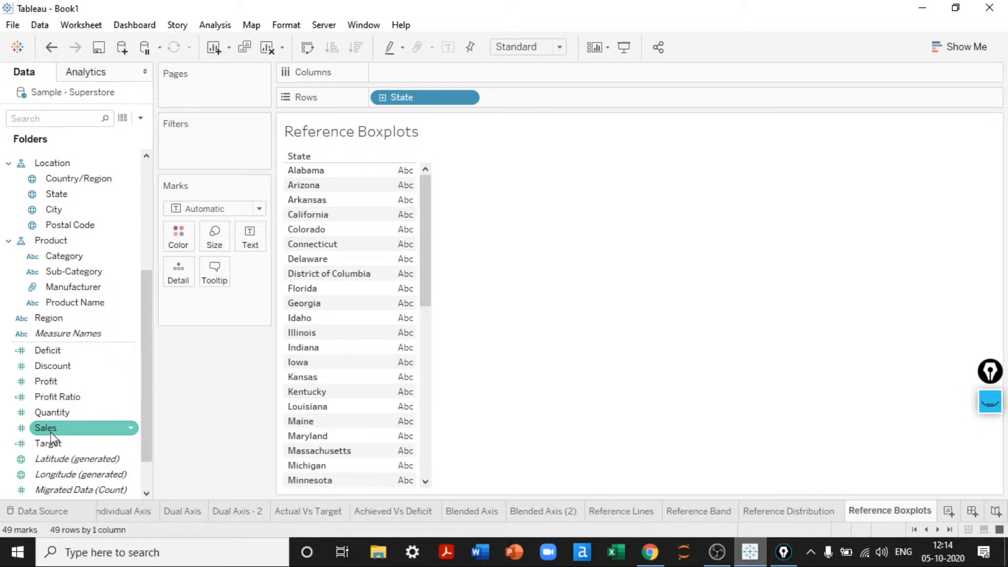
Add Sales, turn the table into a box-and-whisker plot with State as detail, and adjust the plot's width
drag(52, 434, 482, 286)
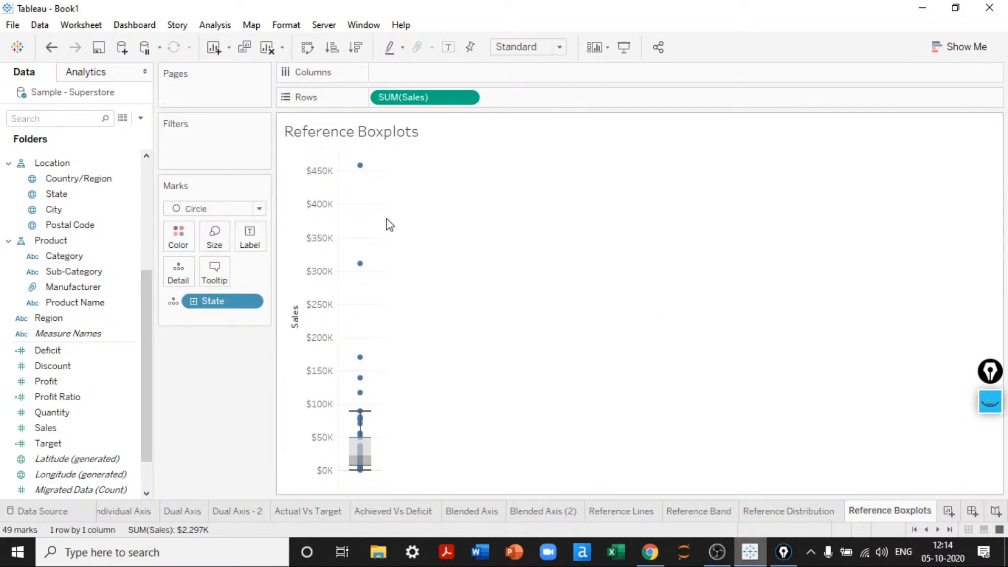
drag(386, 219, 440, 257)
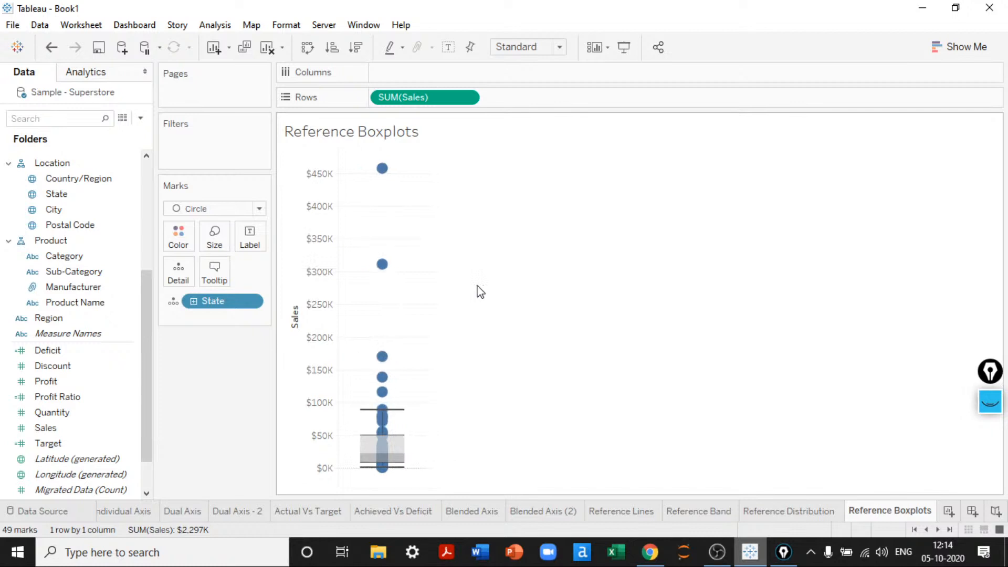
key(ctrl+Left)
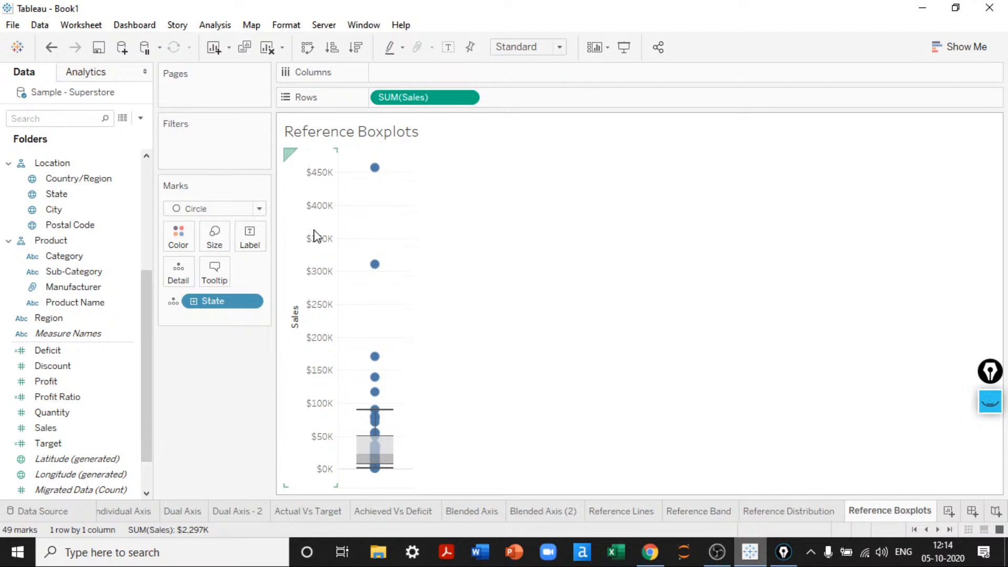
Try labelling the box plot's marks with State and take the State label off again
mouse_move(371, 177)
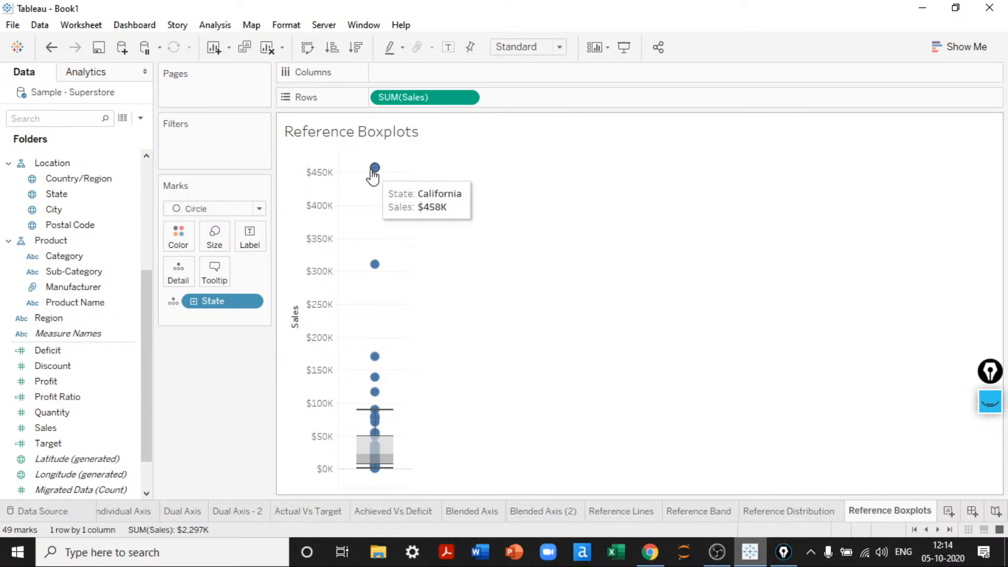
mouse_move(393, 416)
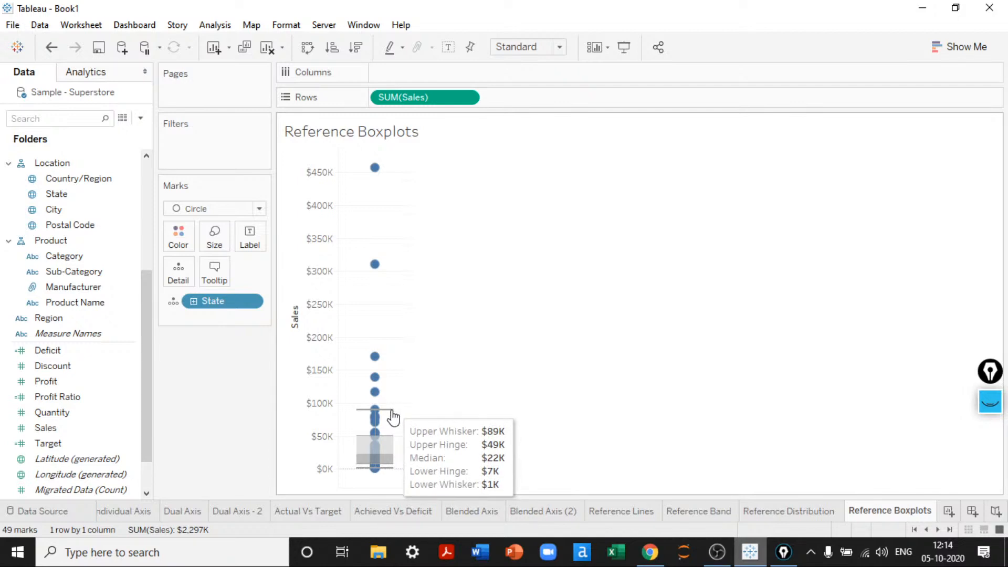
mouse_move(377, 379)
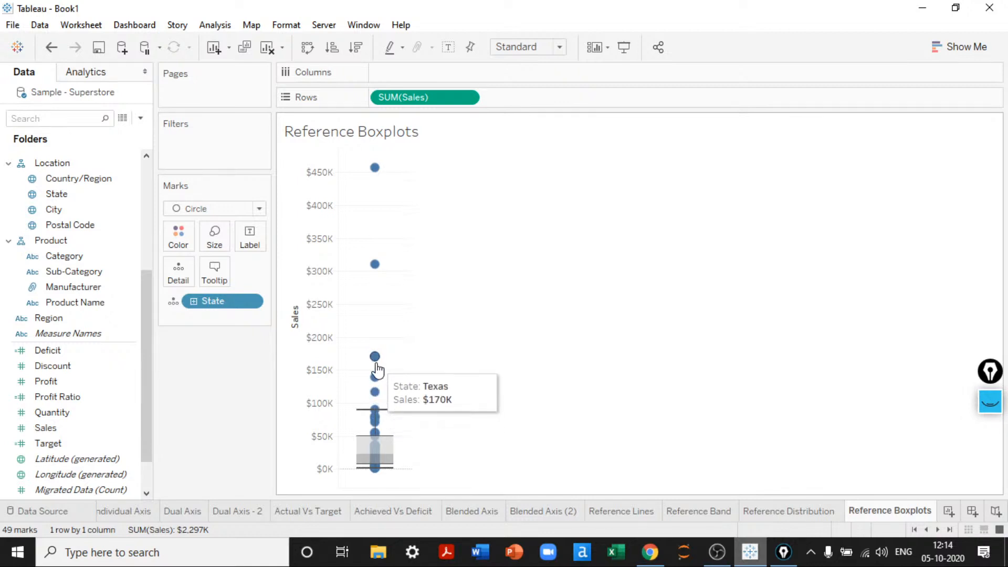
mouse_move(375, 472)
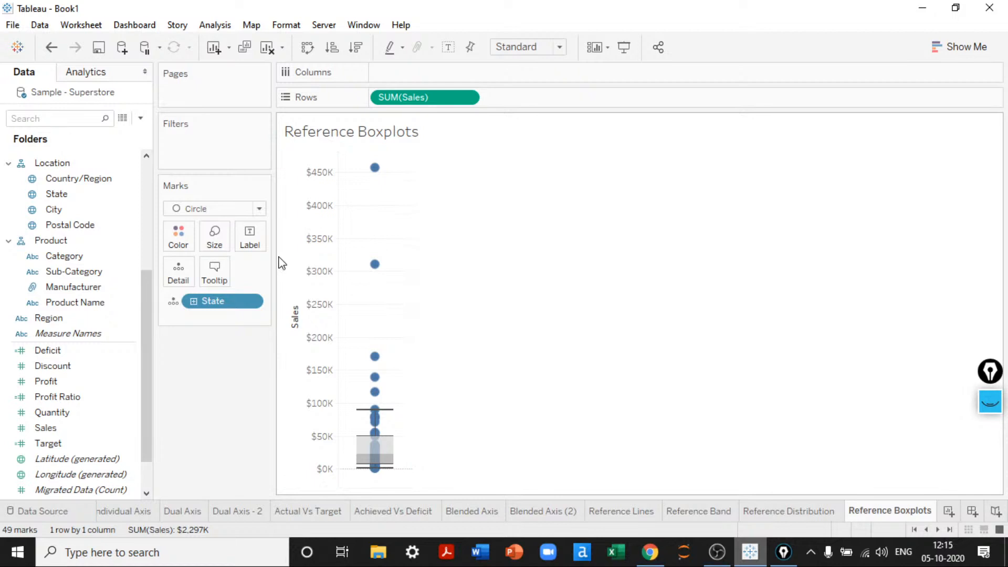
drag(57, 193, 249, 238)
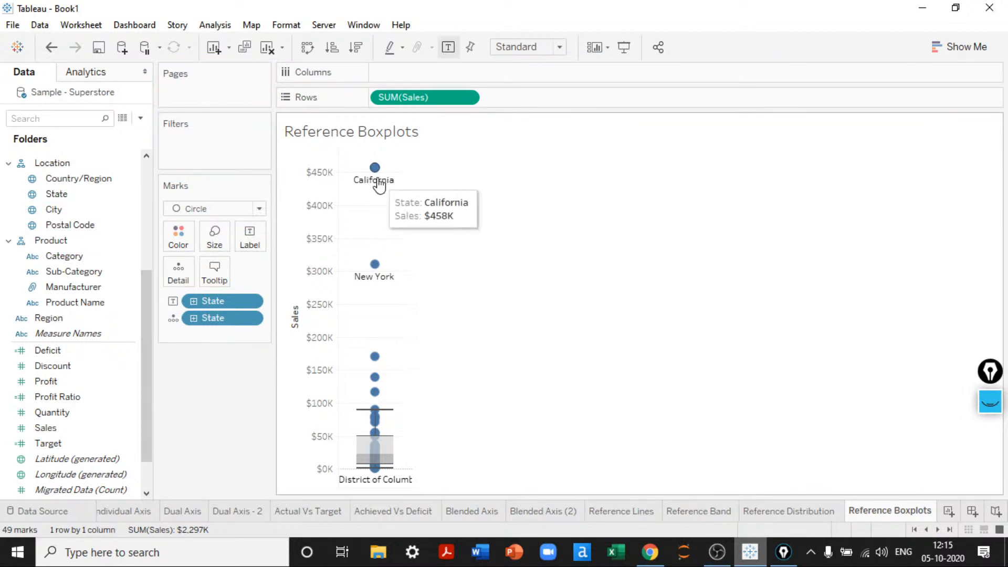
mouse_move(374, 429)
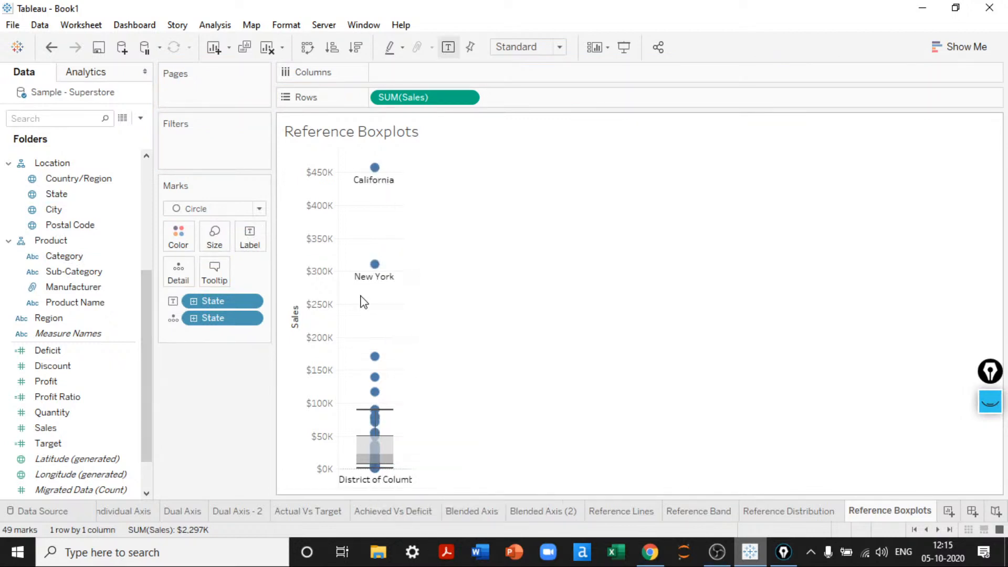
drag(215, 301, 218, 399)
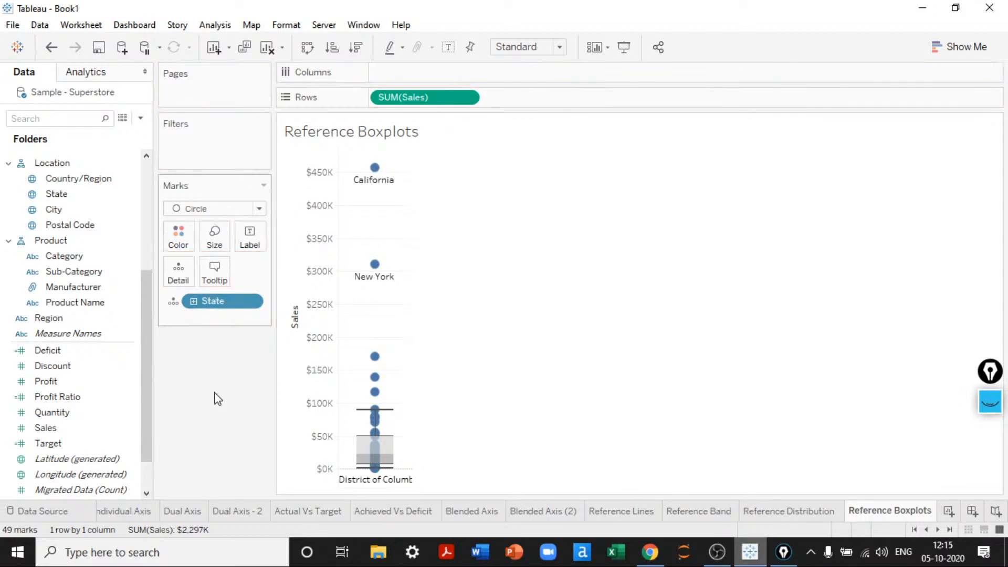
Add a 60%,80% of Average reference distribution per pane to the Sales axis and remove all reference lines from that axis
right_click(313, 317)
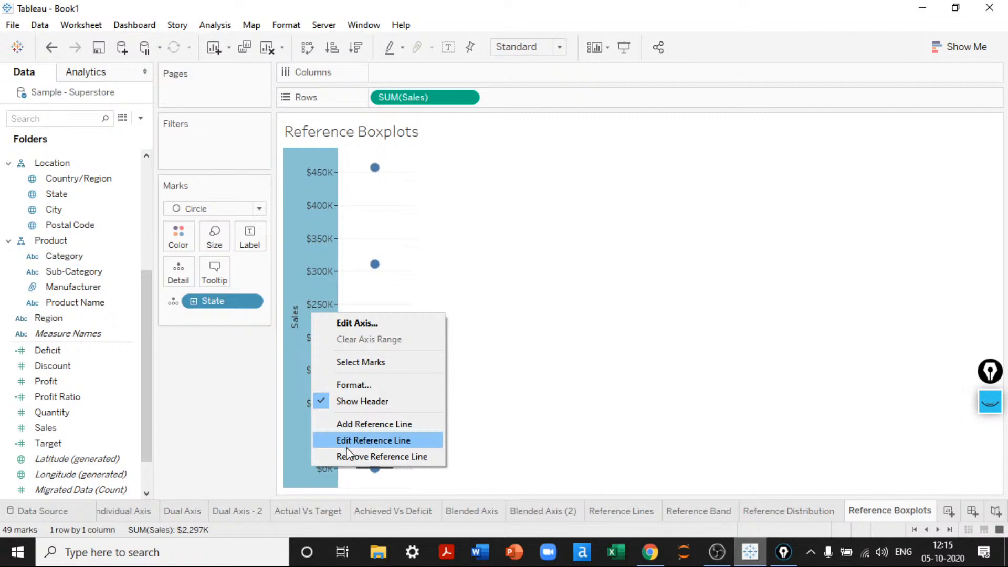
click(339, 423)
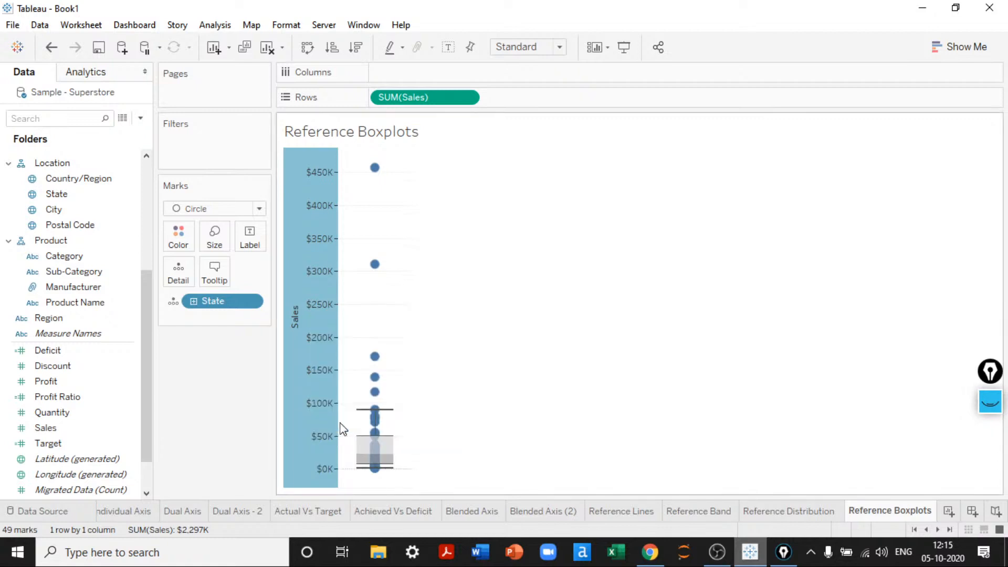
click(553, 109)
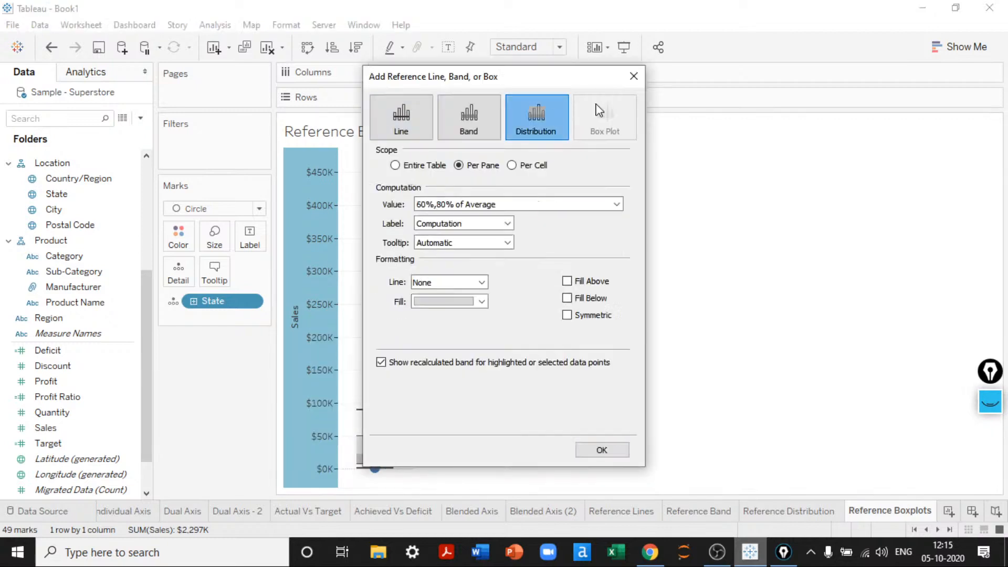
click(635, 76)
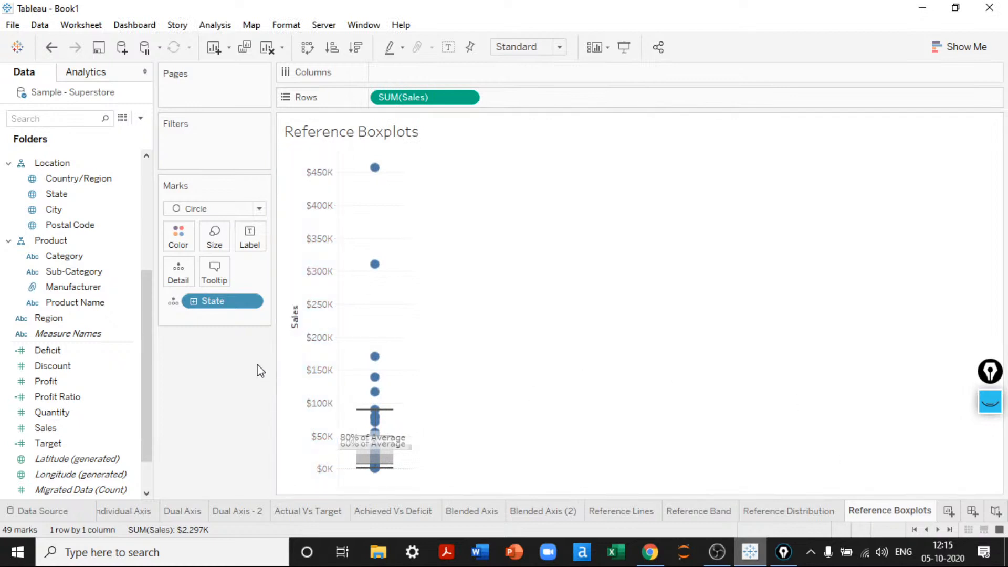
click(297, 317)
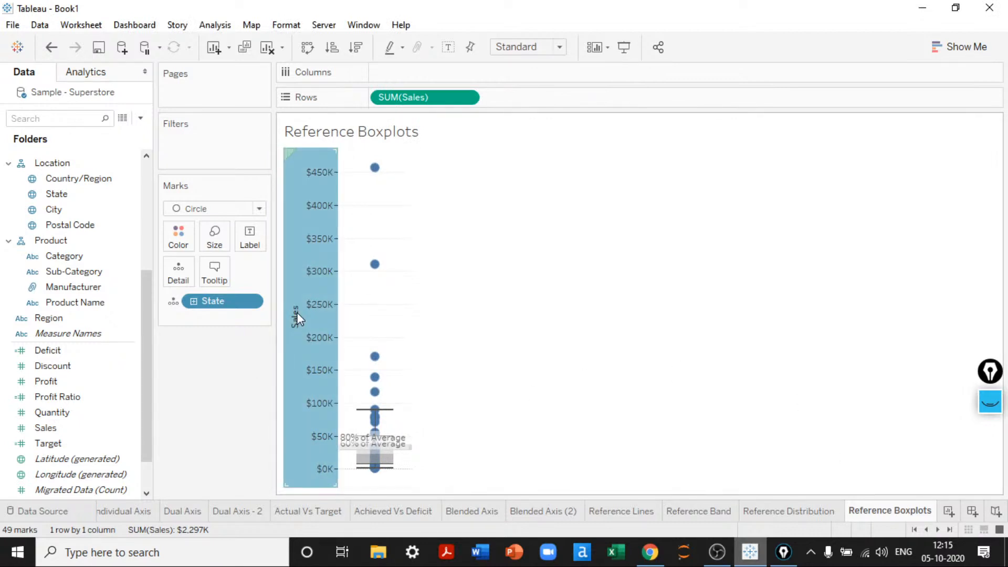
click(958, 441)
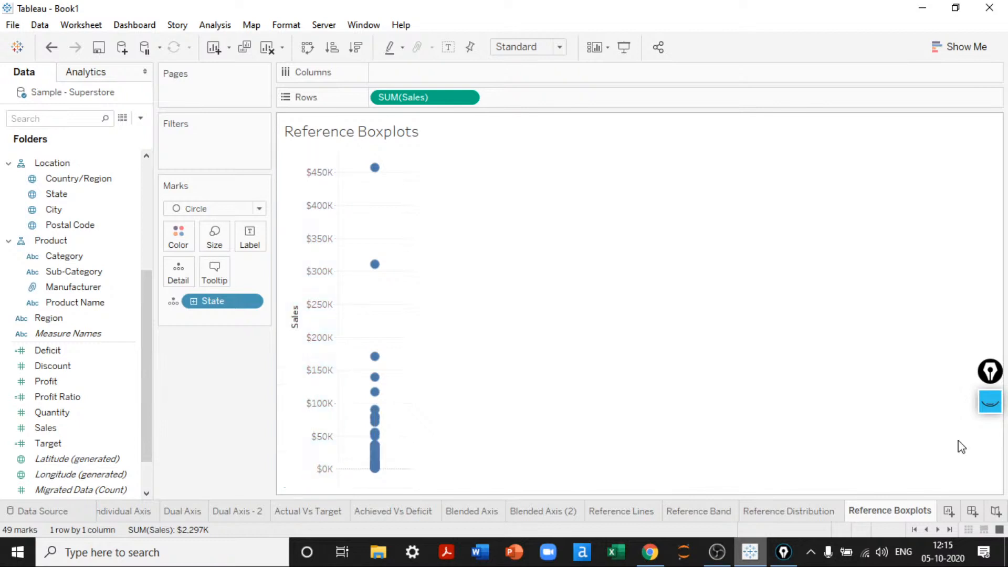
Add a new worksheet and chart Sales by Sub-Category as vertical bars
click(946, 512)
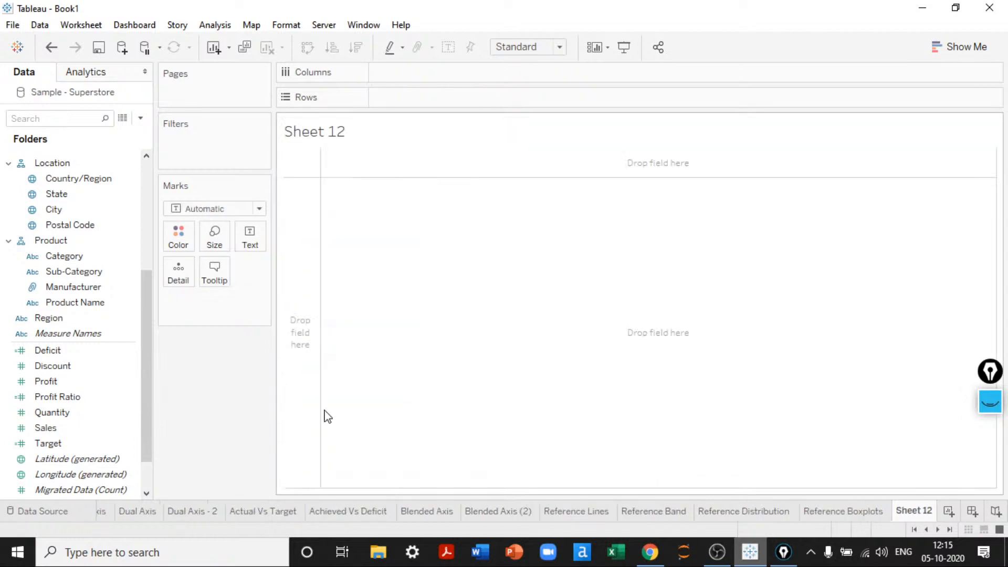
double_click(82, 271)
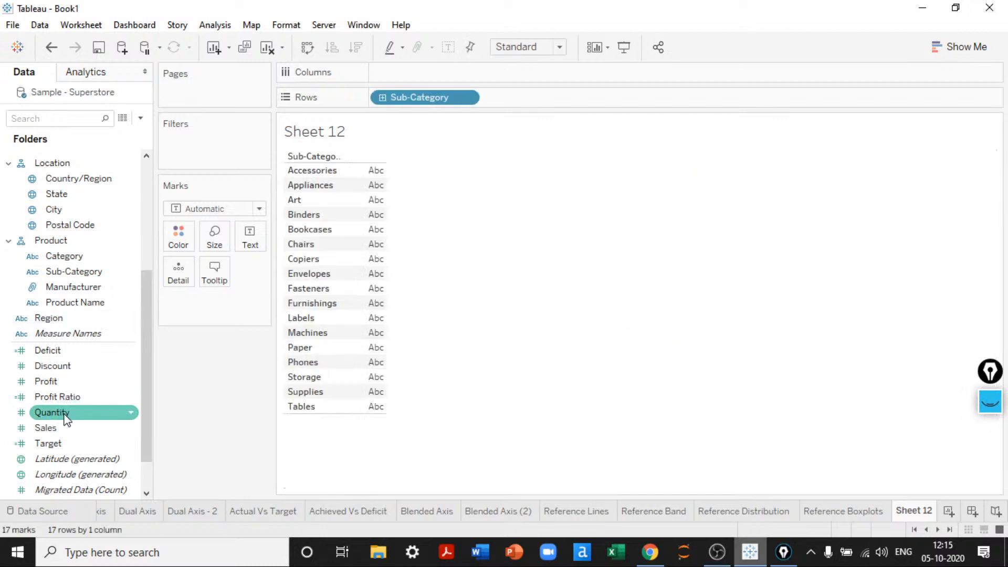
double_click(53, 427)
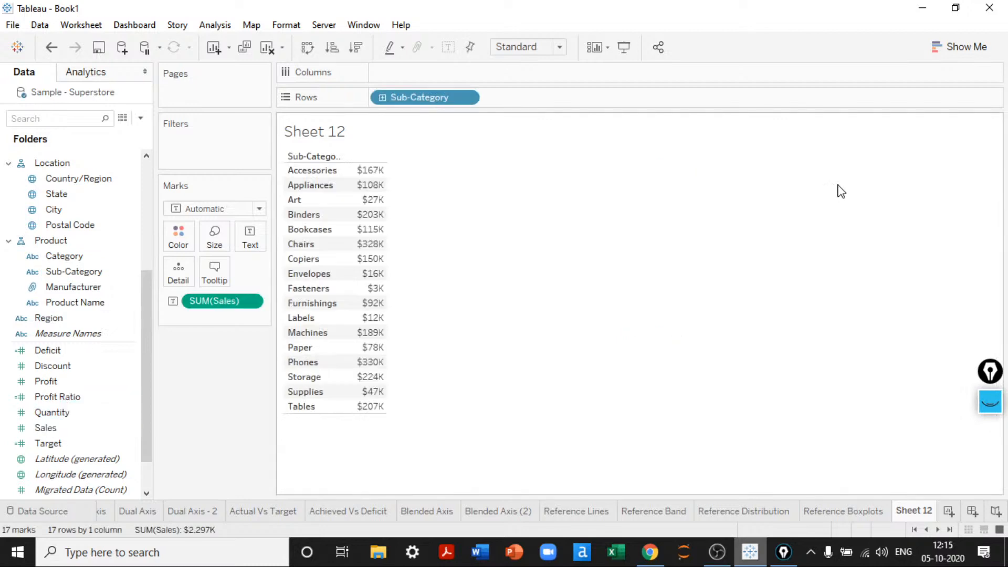
click(950, 52)
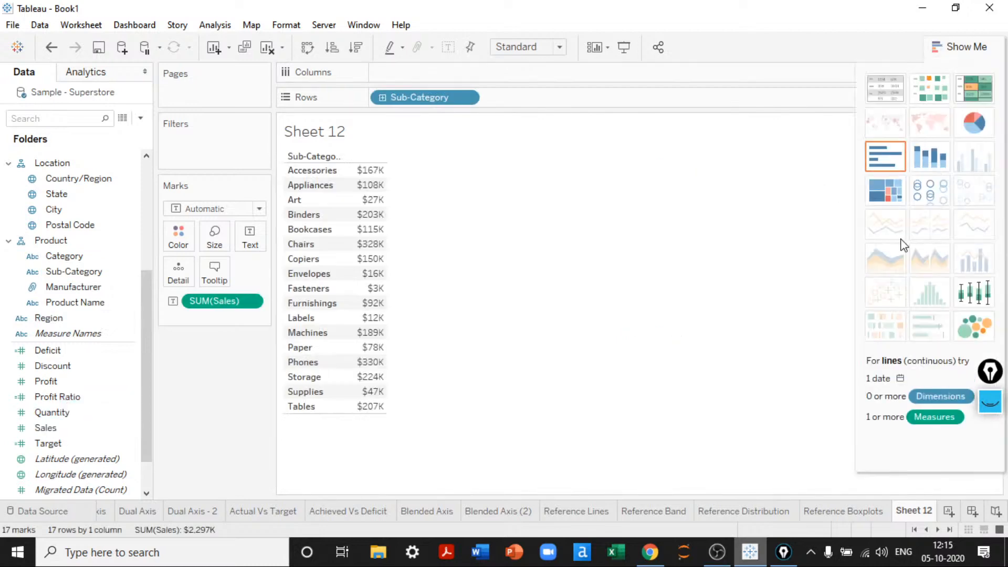
click(948, 51)
key(ctrl+w)
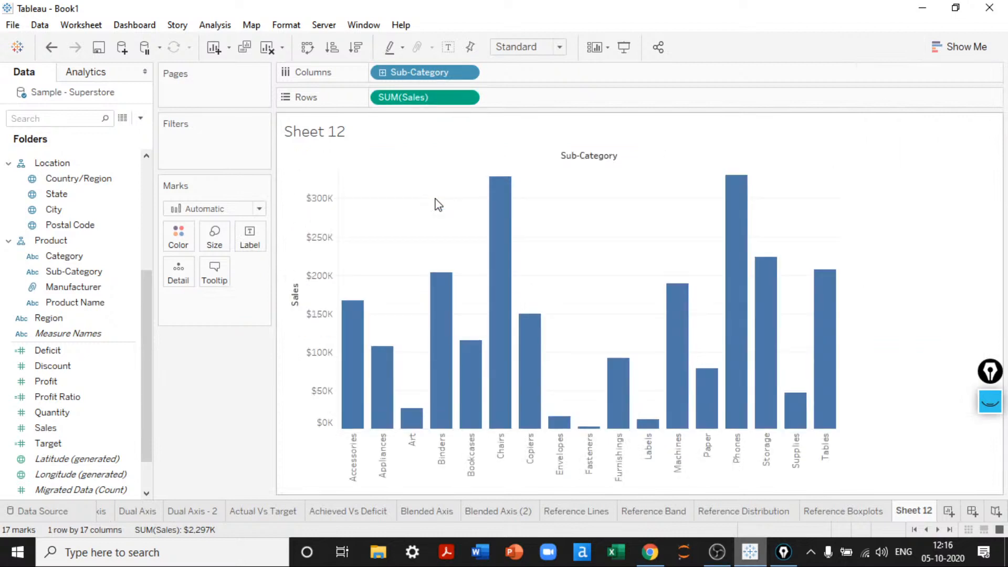
Start a box plot reference on the Sales axis with whiskers for data within 1.5 times the IQR and the Modern style
right_click(286, 294)
click(349, 406)
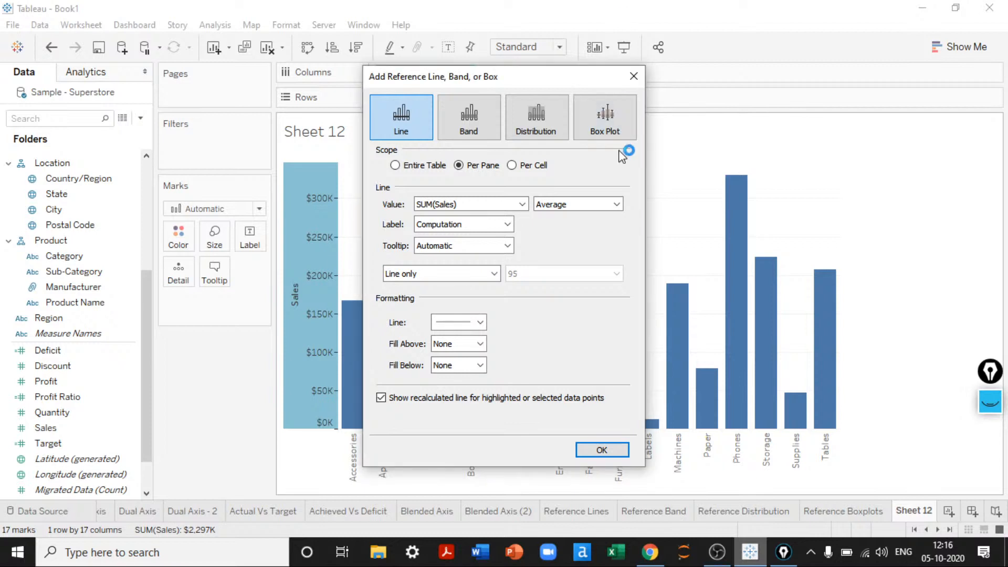
click(611, 130)
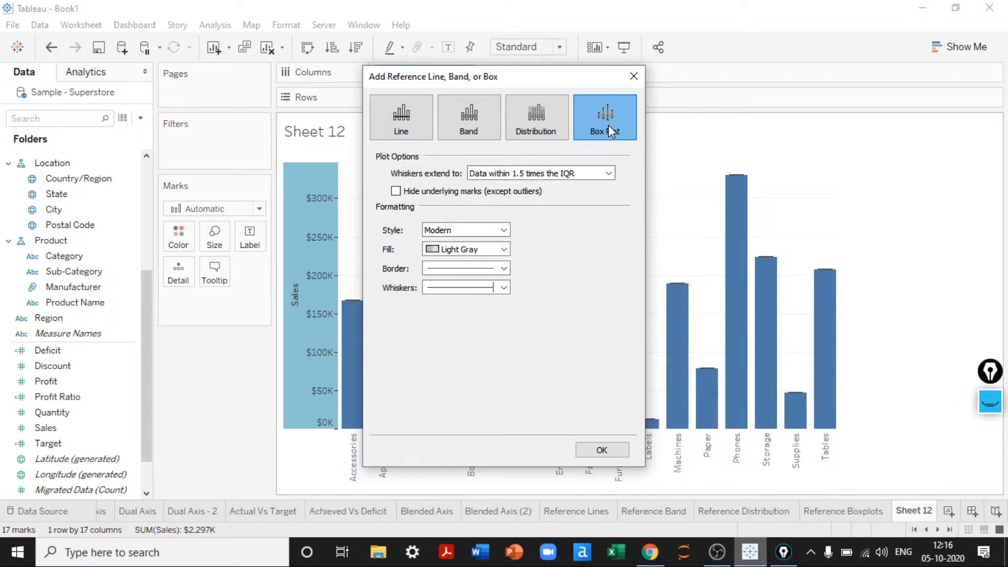
click(549, 174)
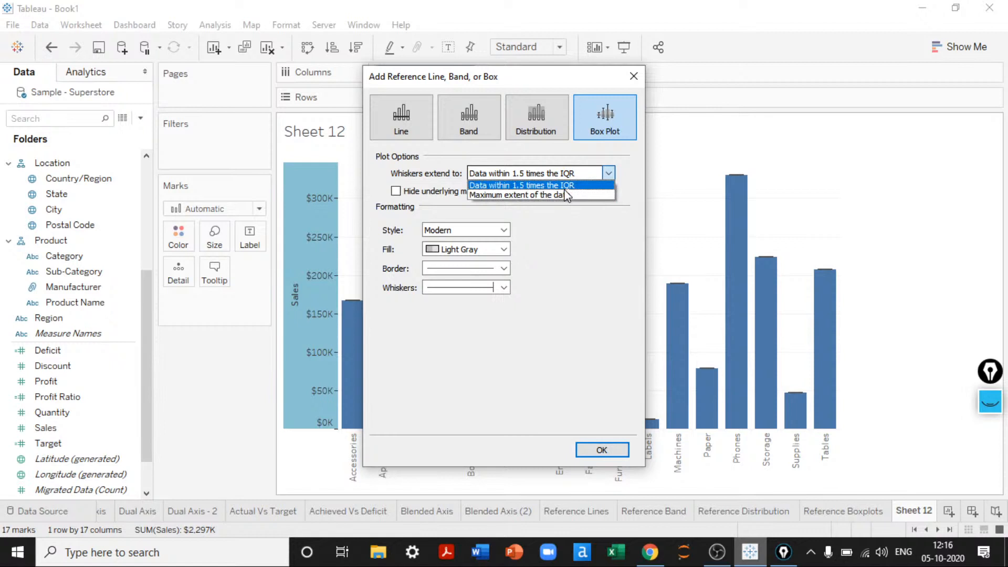
click(497, 177)
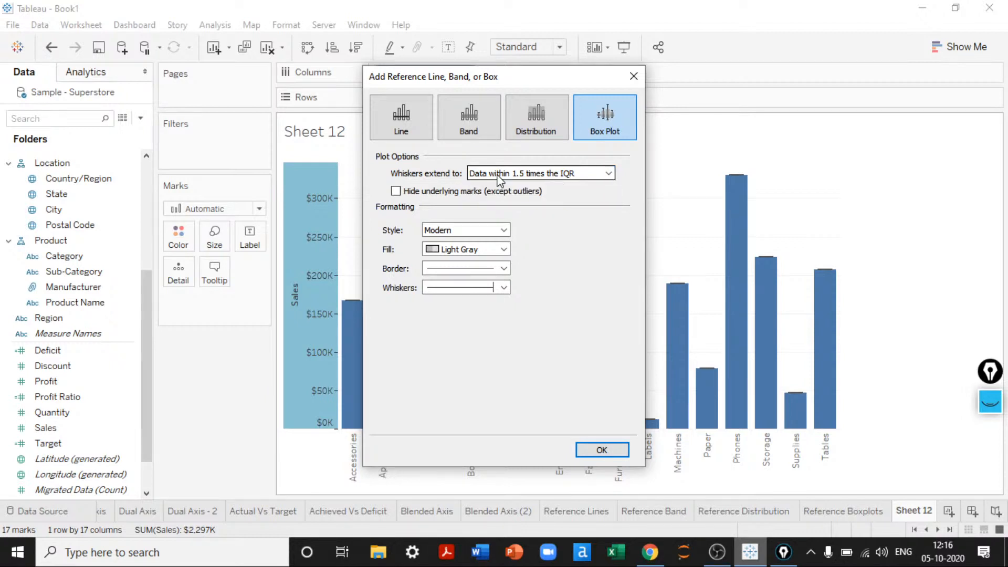
click(447, 232)
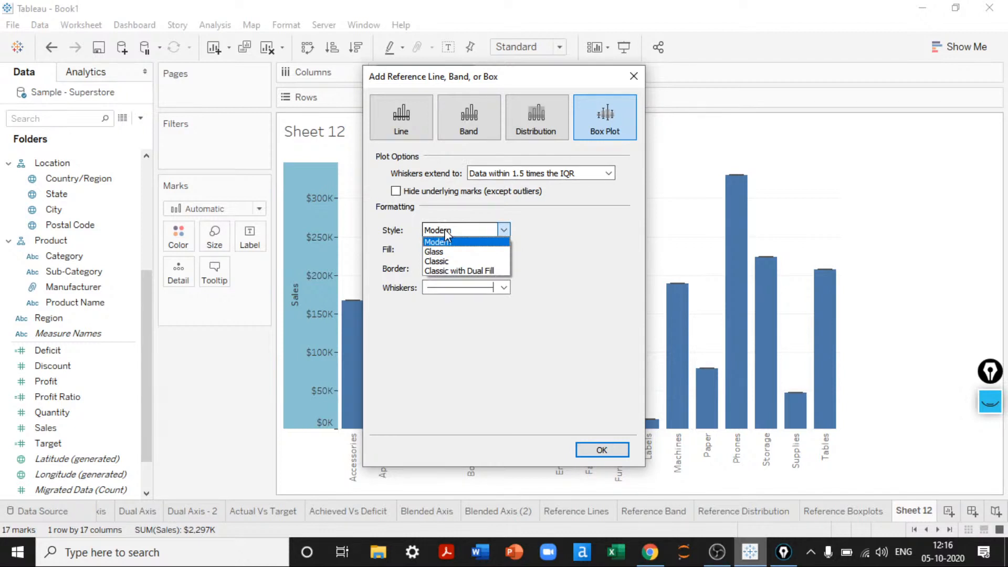
click(444, 241)
Give the box plot a red fill with thicker border and whisker lines, and apply it to the chart
click(464, 248)
click(467, 282)
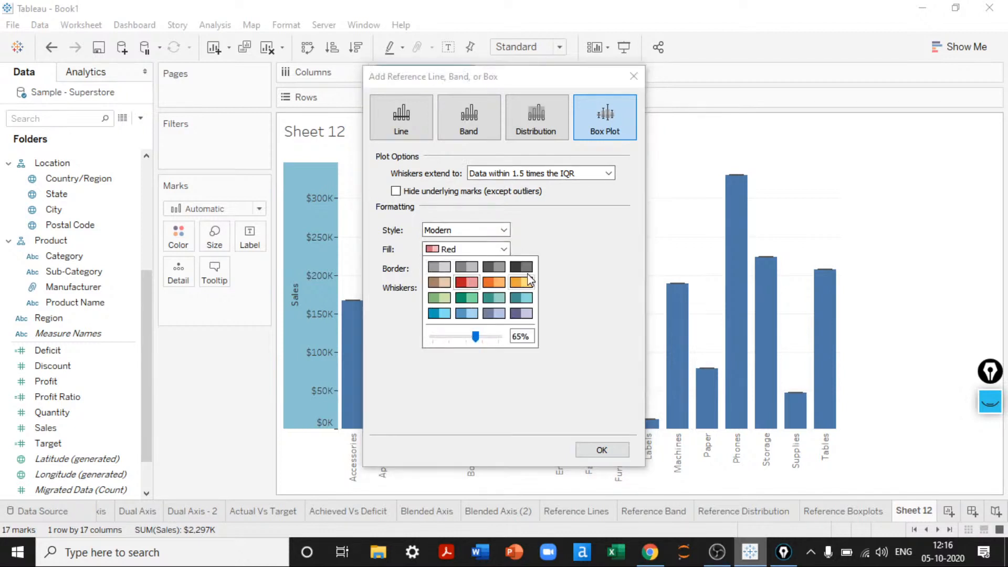
click(495, 268)
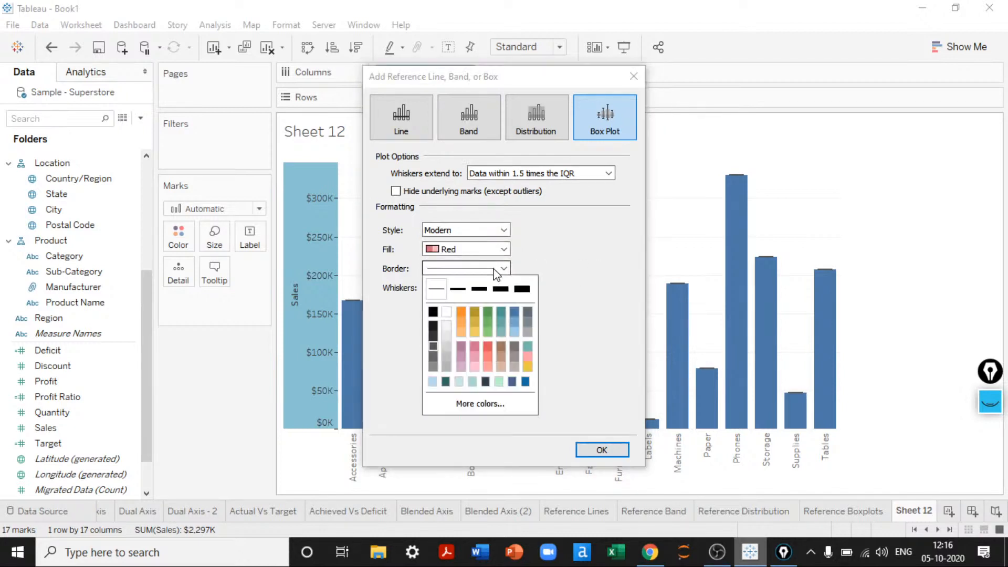
click(457, 289)
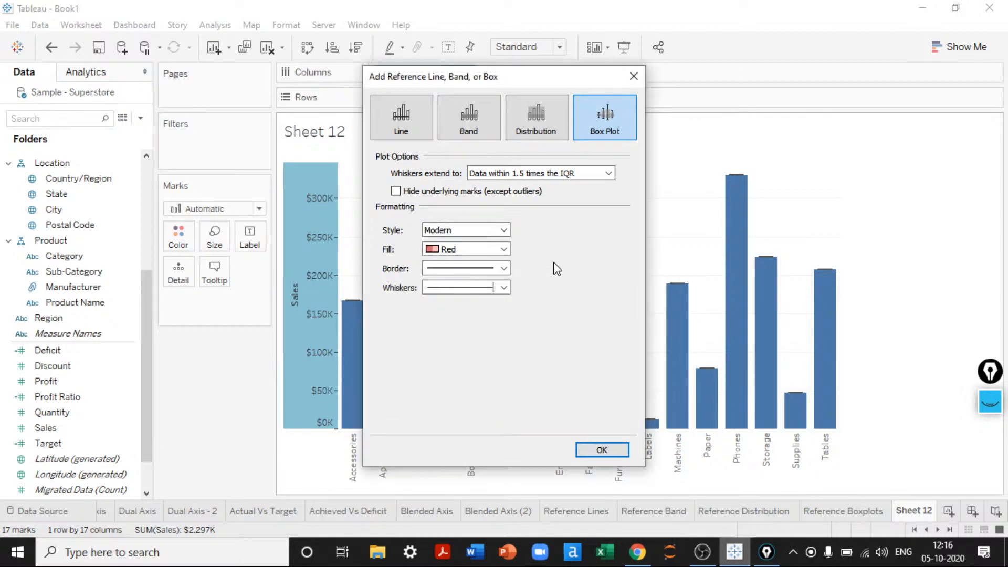
click(479, 290)
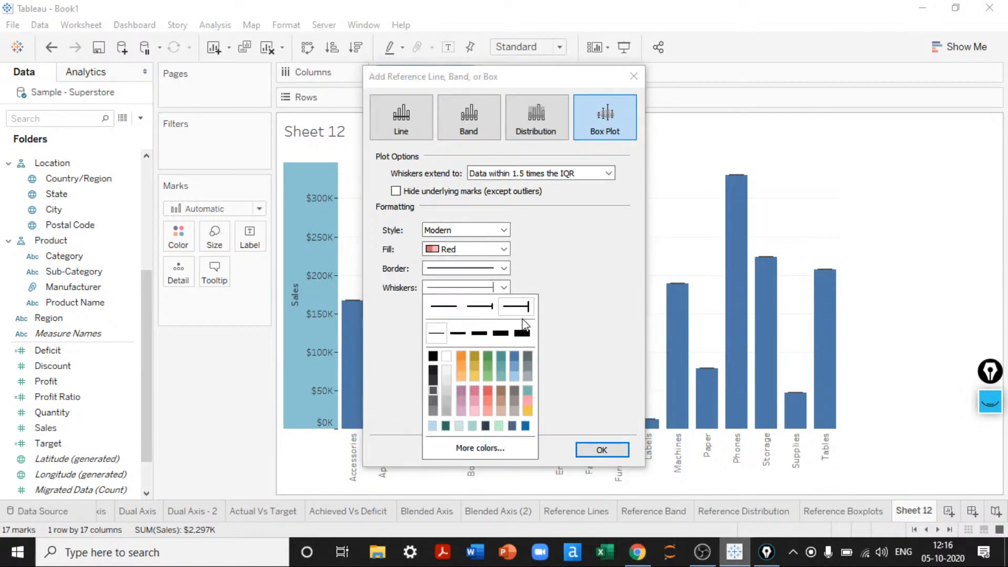
click(472, 335)
click(602, 449)
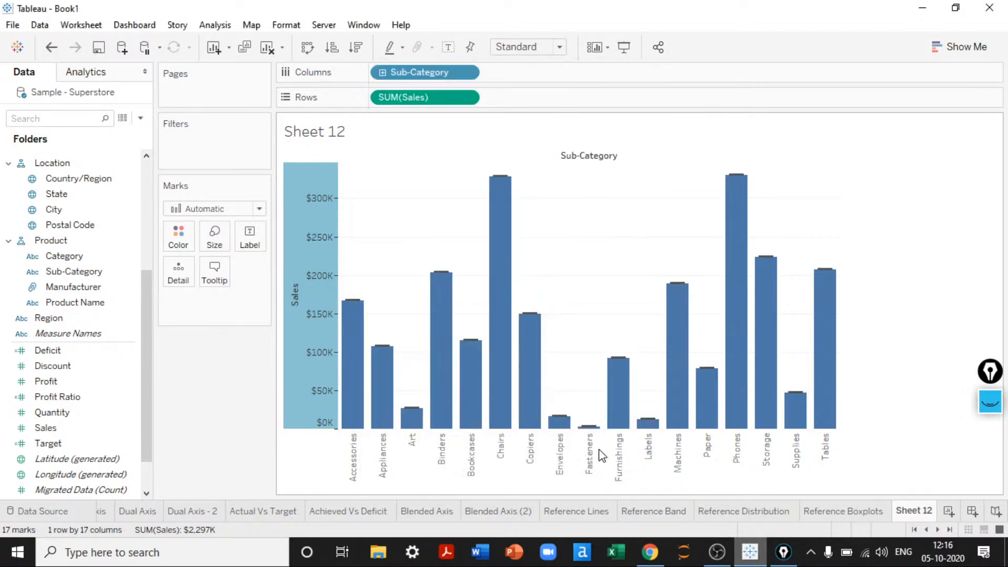
Hide the Sub-Category field label above the bars and move Sub-Category from the columns to the marks' detail
right_click(605, 158)
click(652, 224)
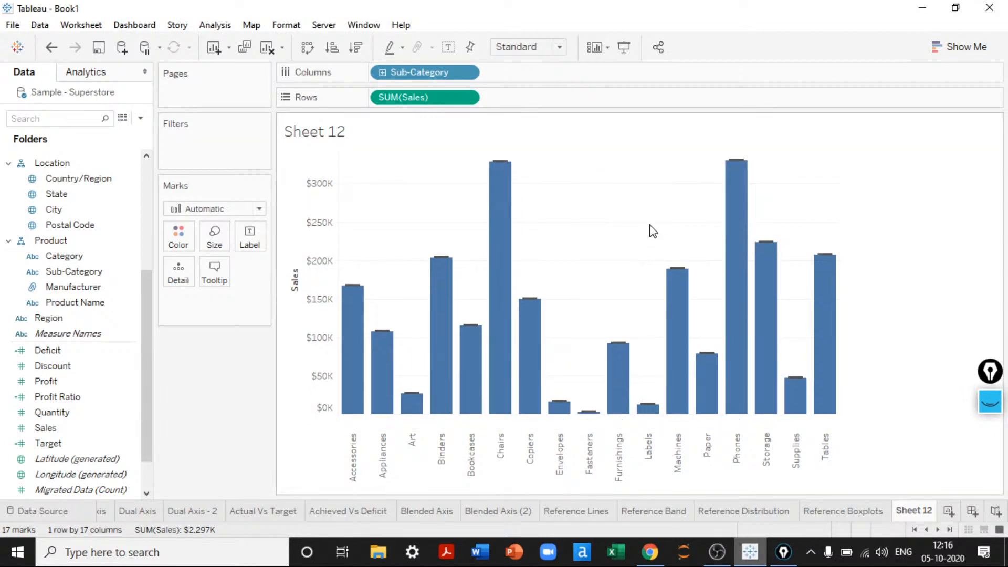
mouse_move(356, 319)
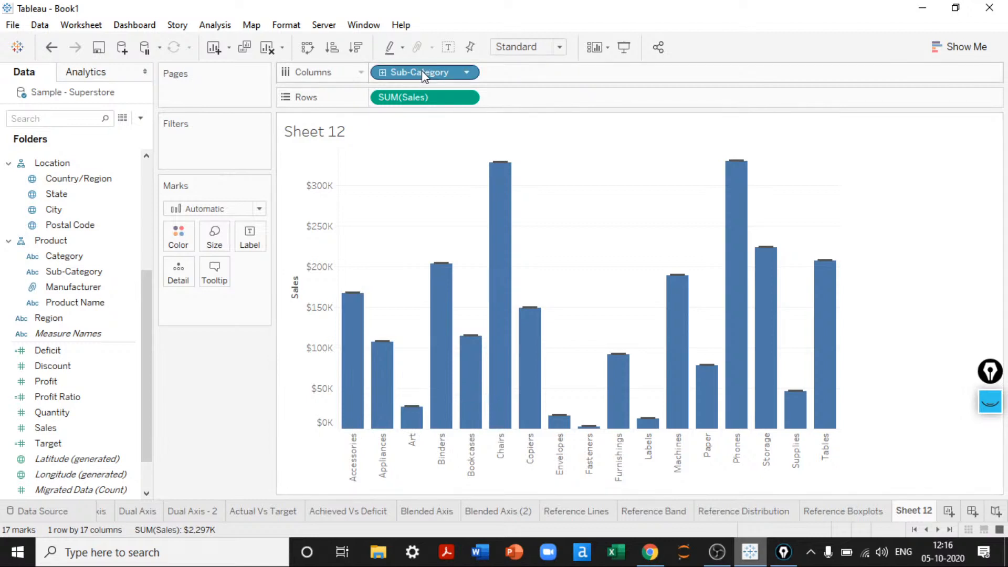
drag(422, 79, 181, 271)
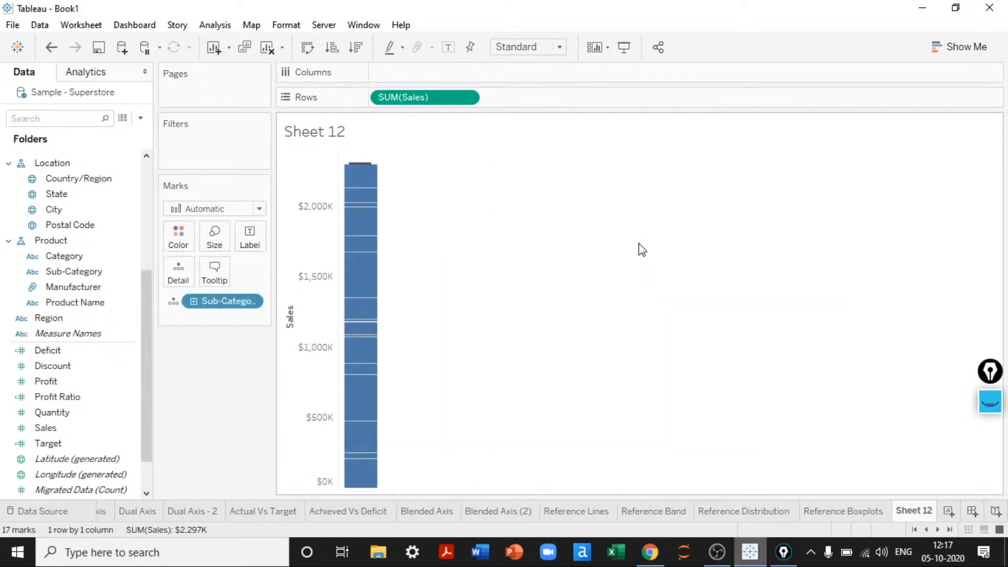
mouse_move(365, 279)
mouse_move(365, 167)
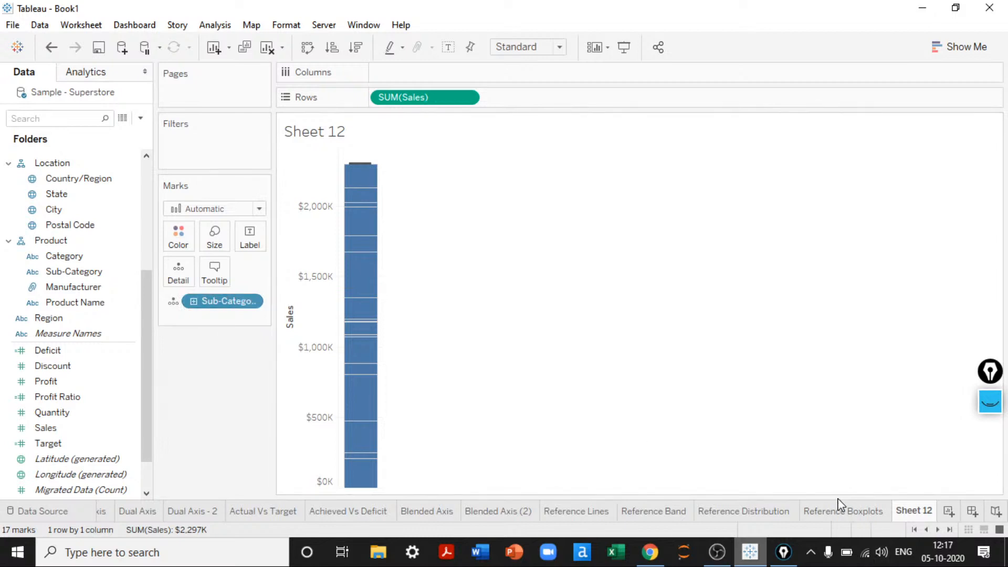
Return to the Reference Boxplots sheet and turn its state sales chart into a box-and-whisker plot again
click(838, 511)
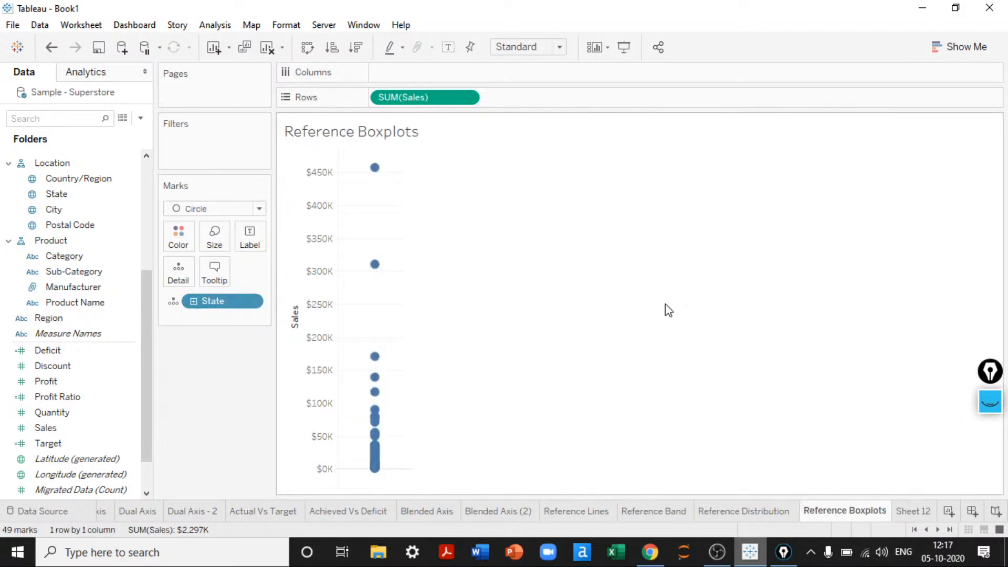
click(955, 46)
click(972, 291)
click(960, 47)
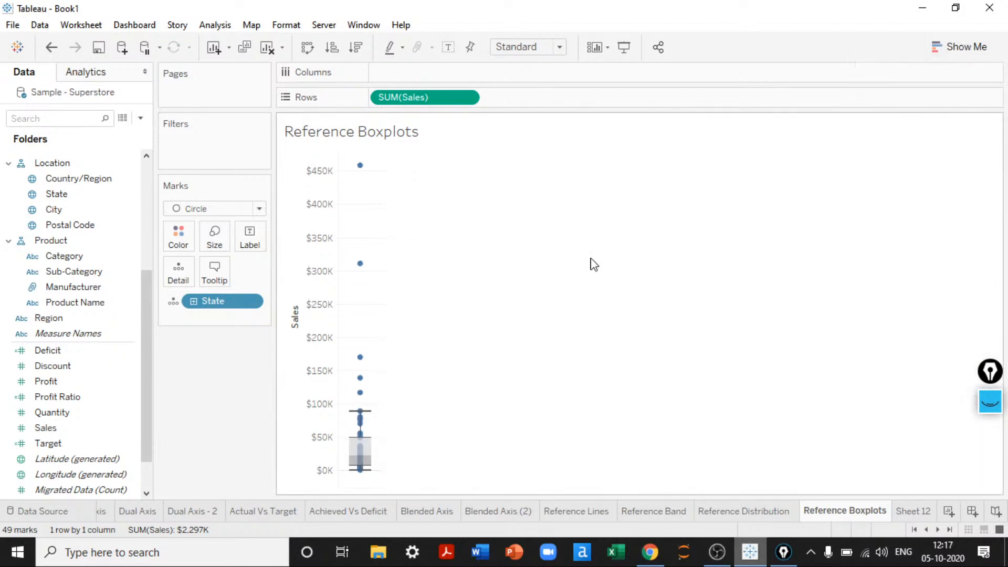
right_click(356, 251)
key(Escape)
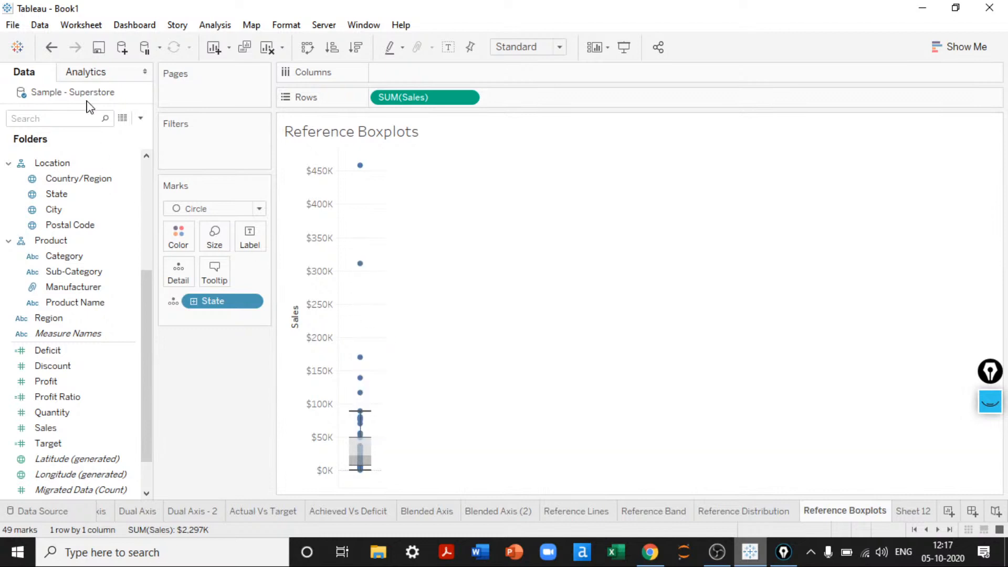
Format the box plot on the Reference Boxplots sheet with a green fill at 91% opacity
right_click(357, 445)
click(389, 470)
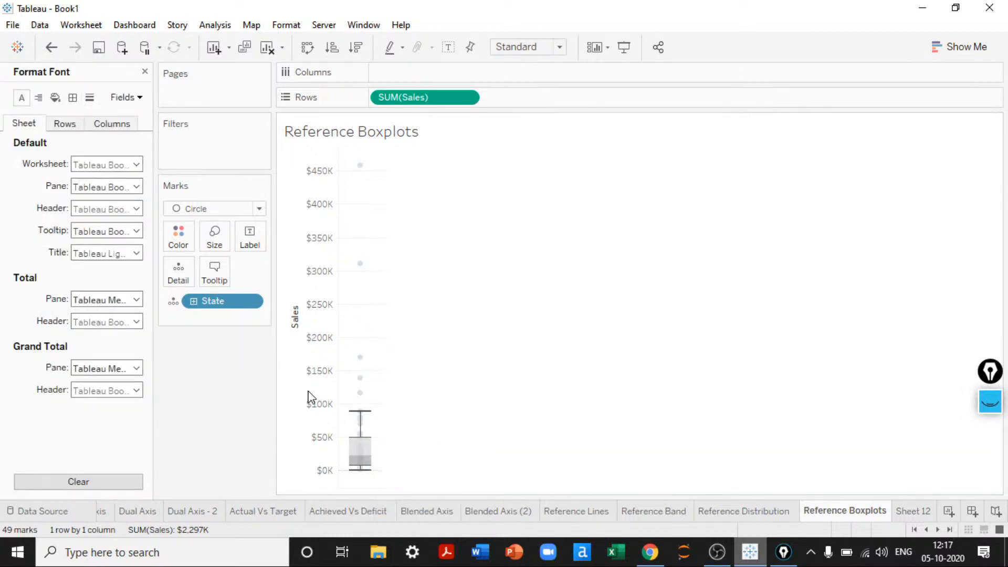
click(101, 140)
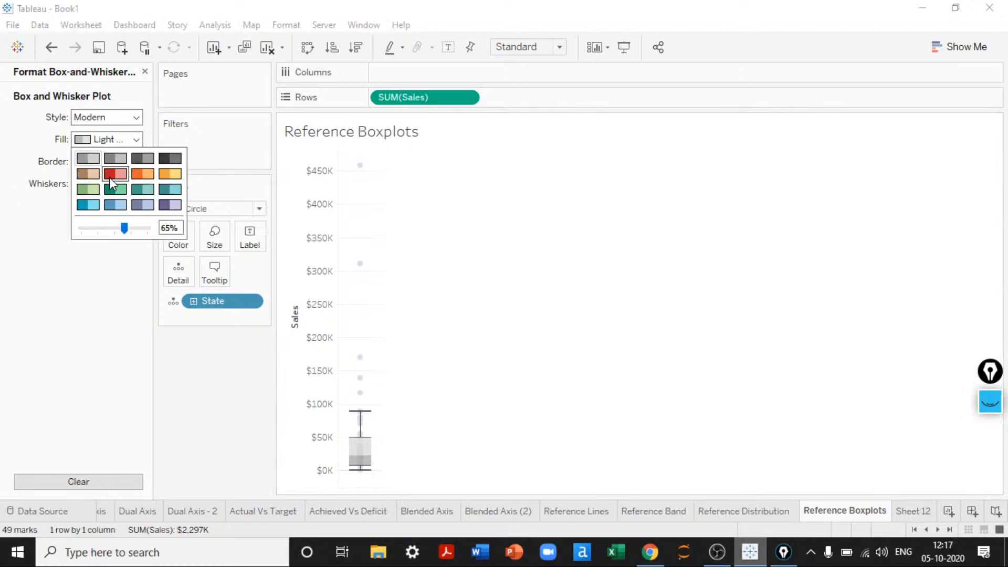
click(109, 177)
click(142, 230)
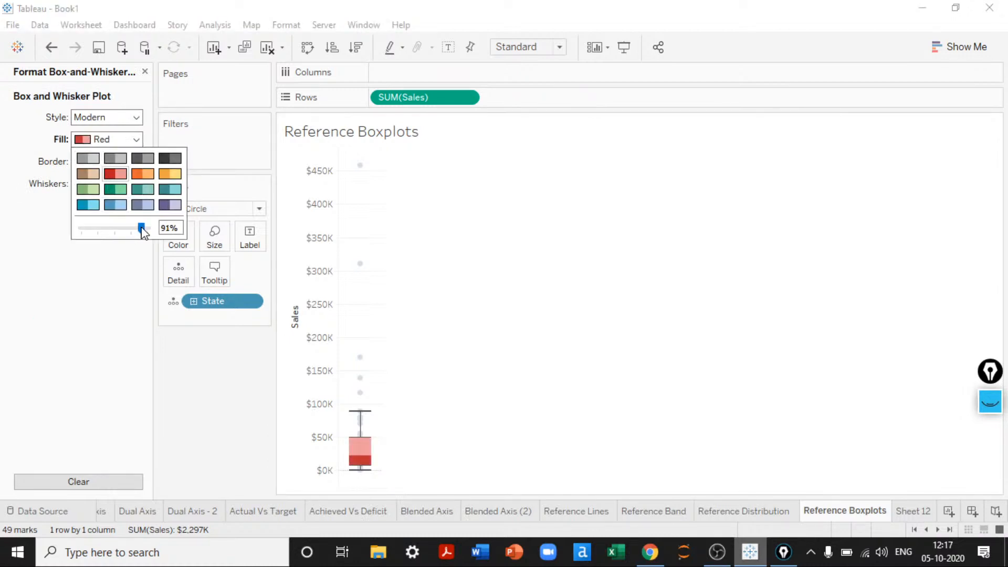
click(115, 189)
Thicken the box plot's border and whisker lines to the second line weight
click(108, 161)
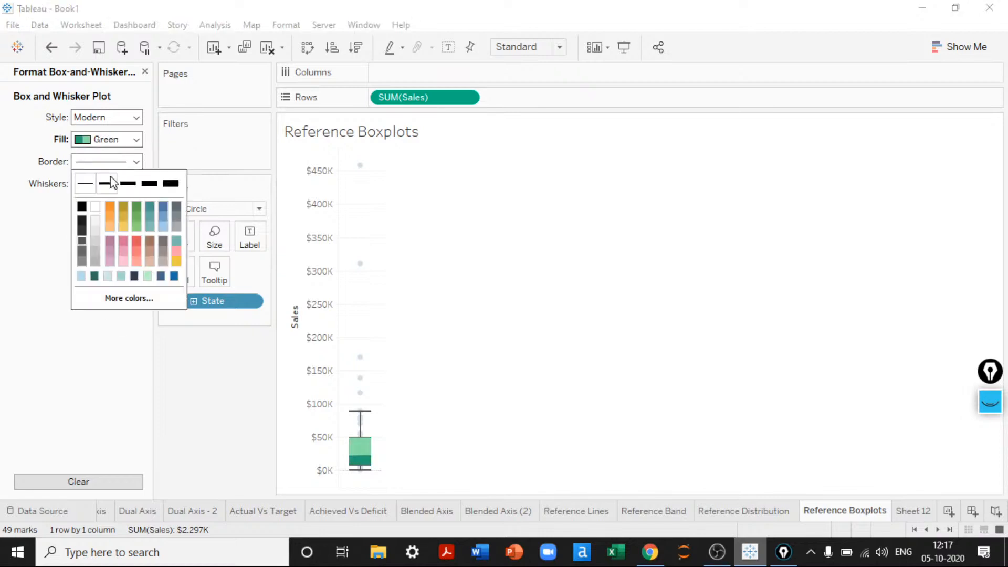
click(108, 185)
click(100, 185)
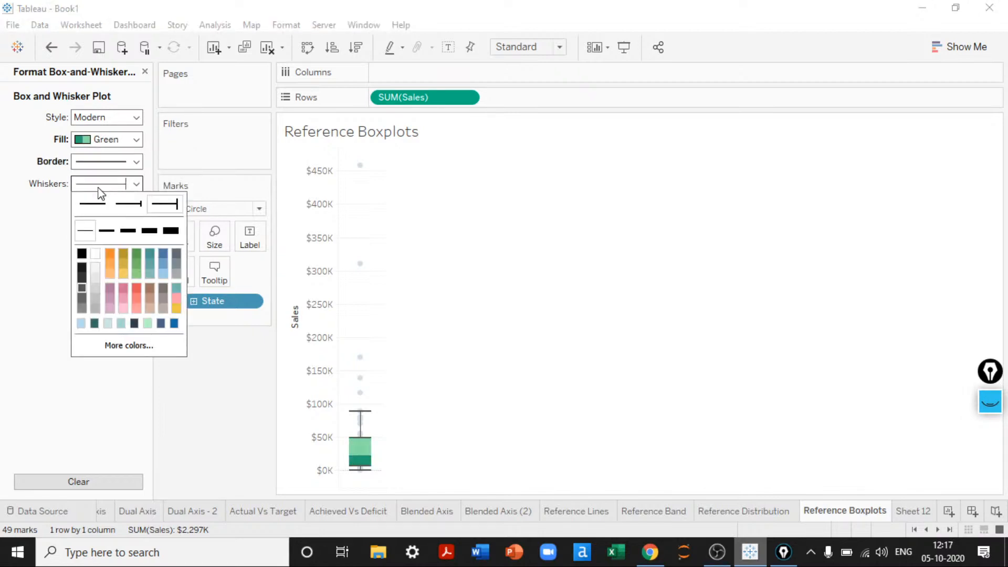
click(115, 231)
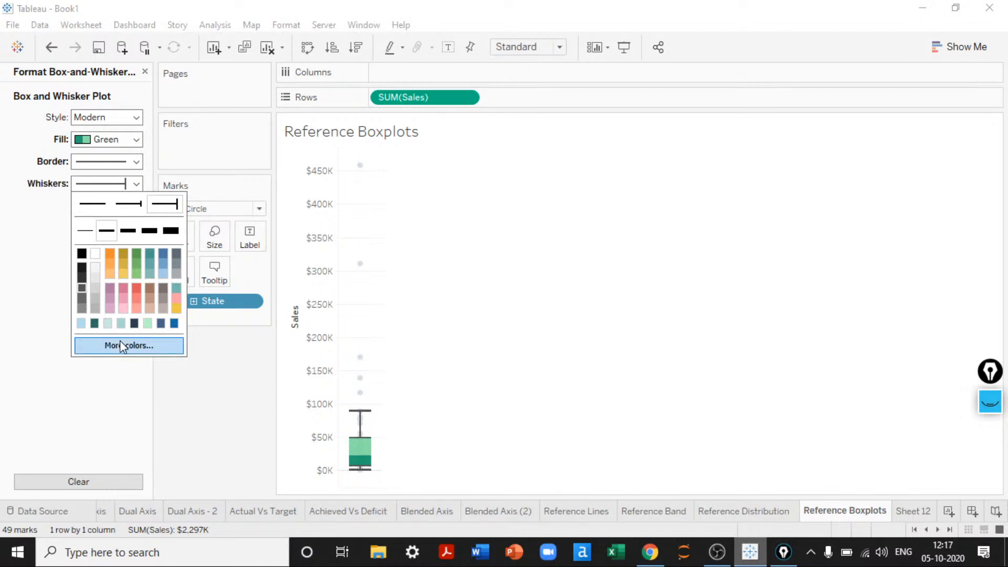
click(344, 297)
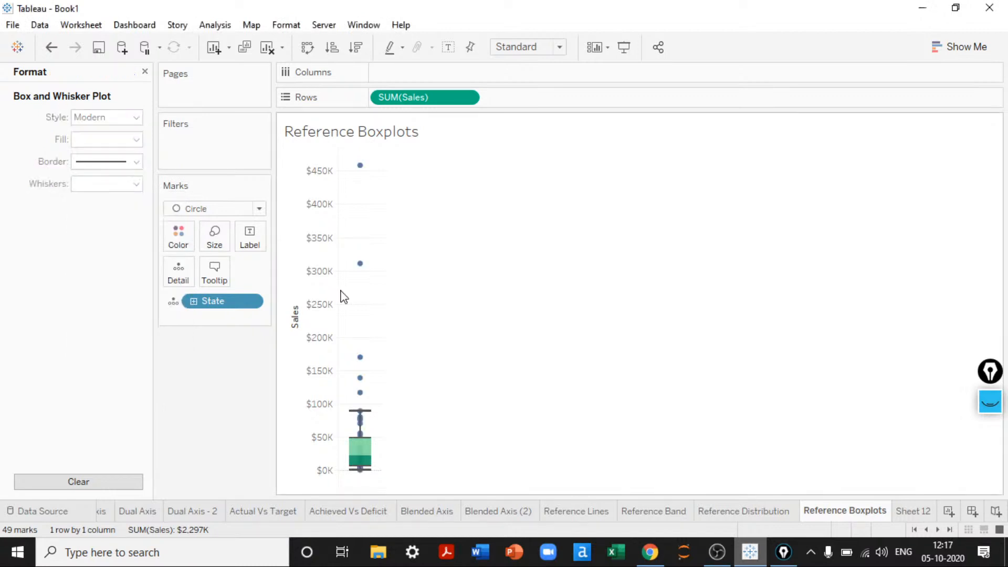
Color the state circles dark green and fit the chart to Entire View
click(192, 241)
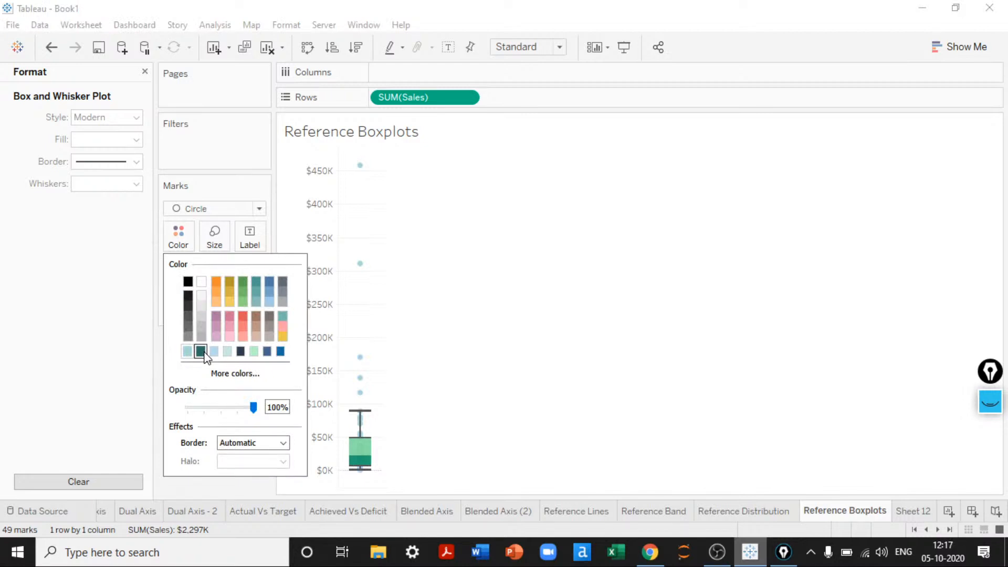
click(200, 350)
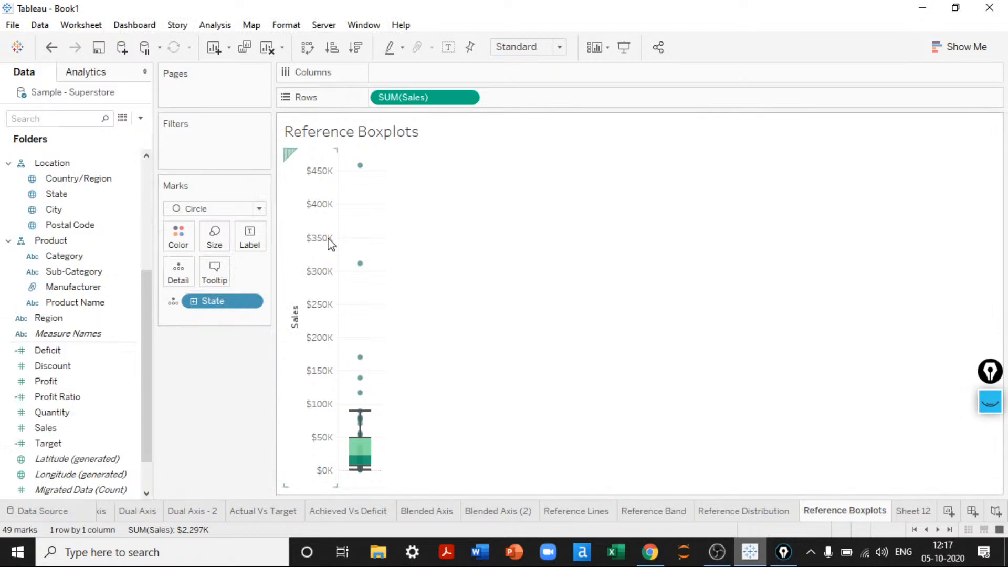
click(556, 49)
click(550, 99)
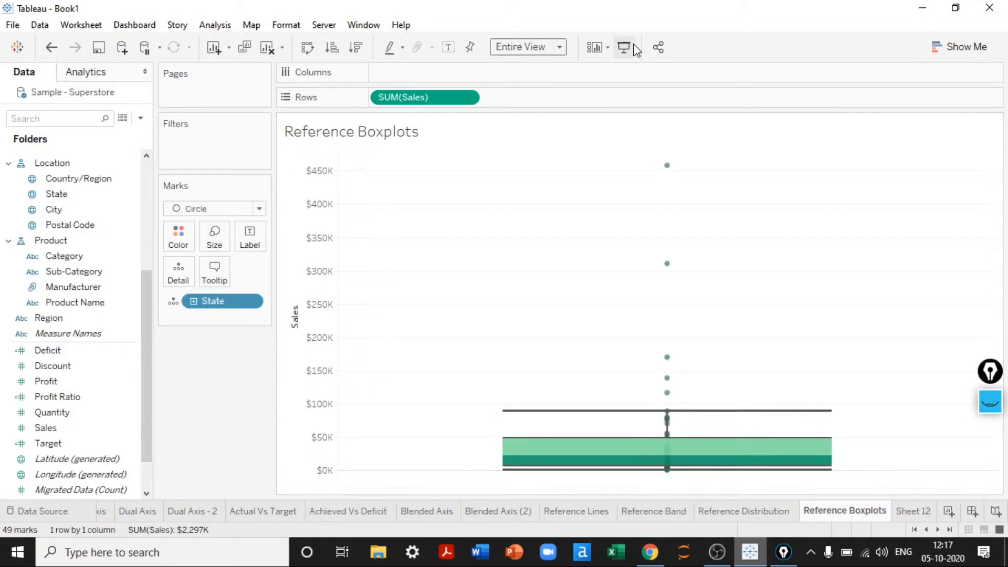
Examine the states lying above the upper whisker of the box plot in presentation mode
click(636, 47)
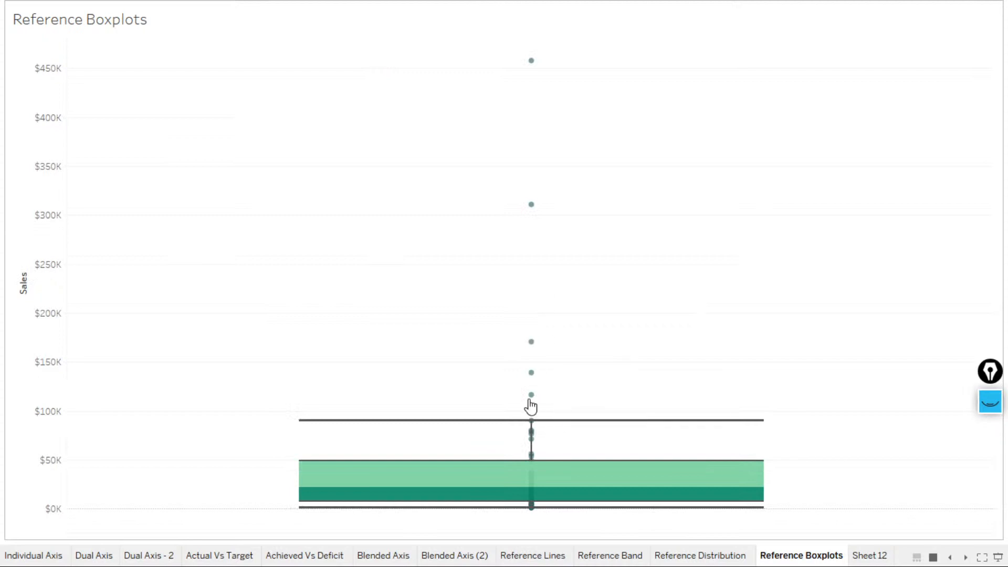
mouse_move(537, 398)
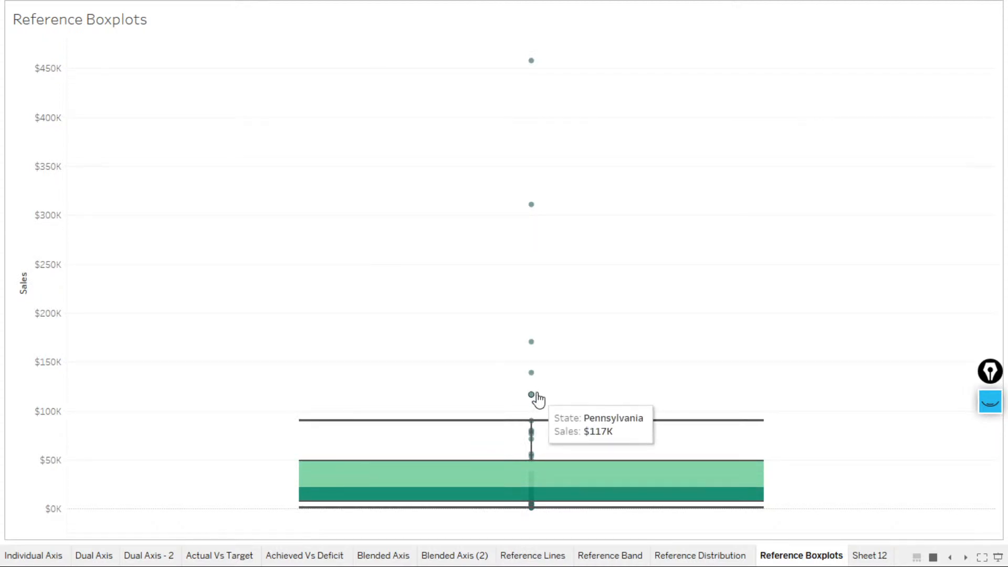
mouse_move(532, 342)
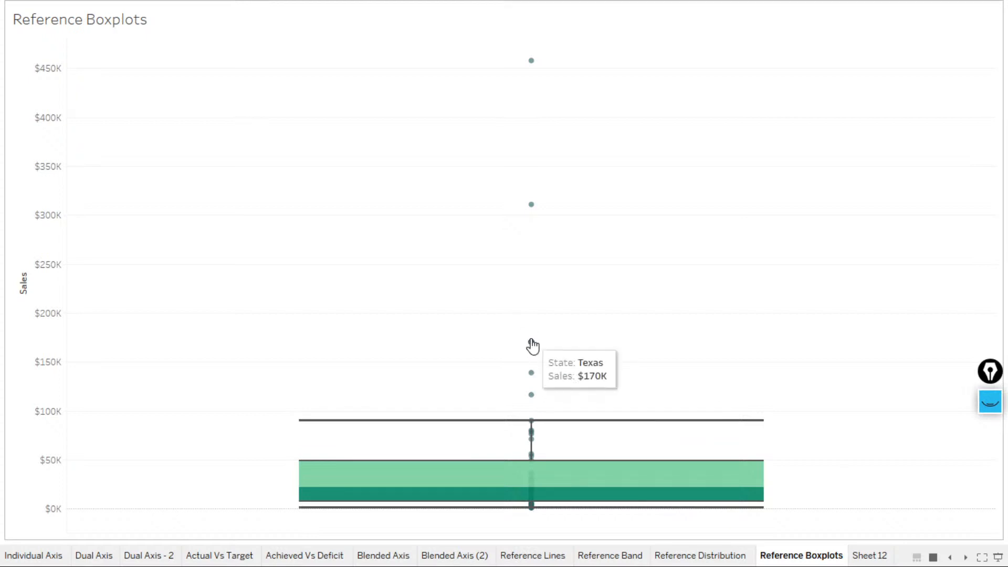
mouse_move(532, 61)
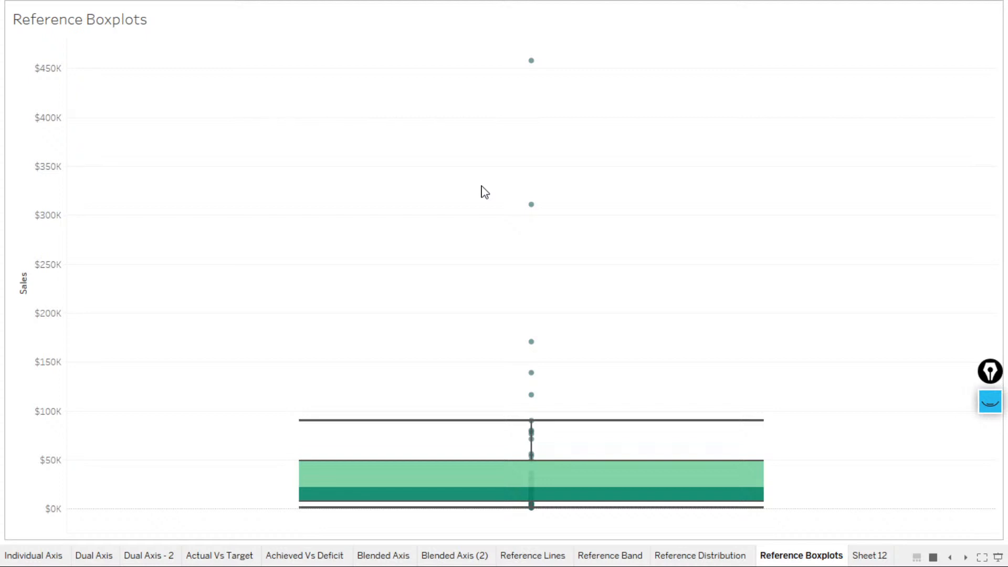
key(Escape)
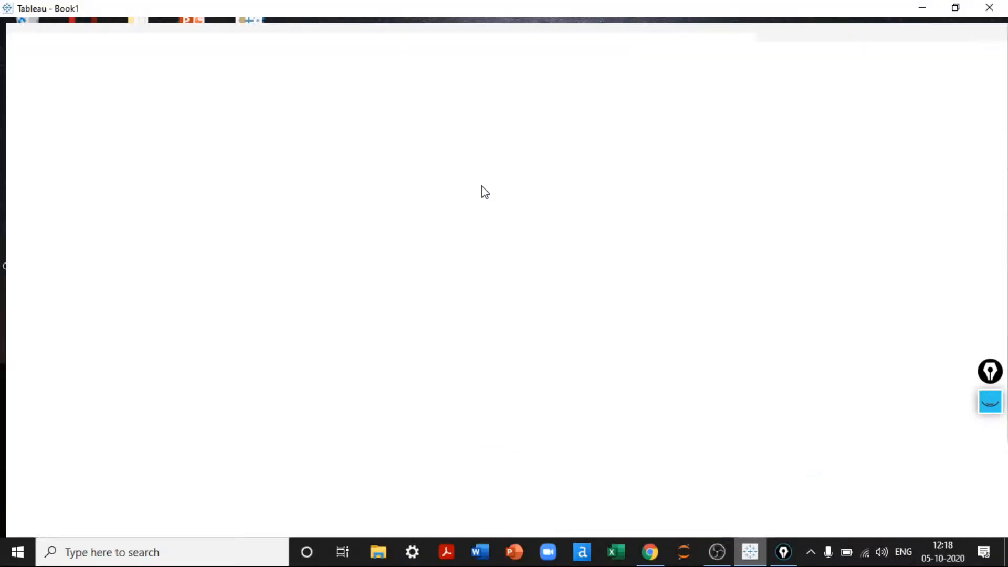
Set the row grid lines, zero lines, axis rulers and axis ticks of the box plot chart to None
right_click(380, 260)
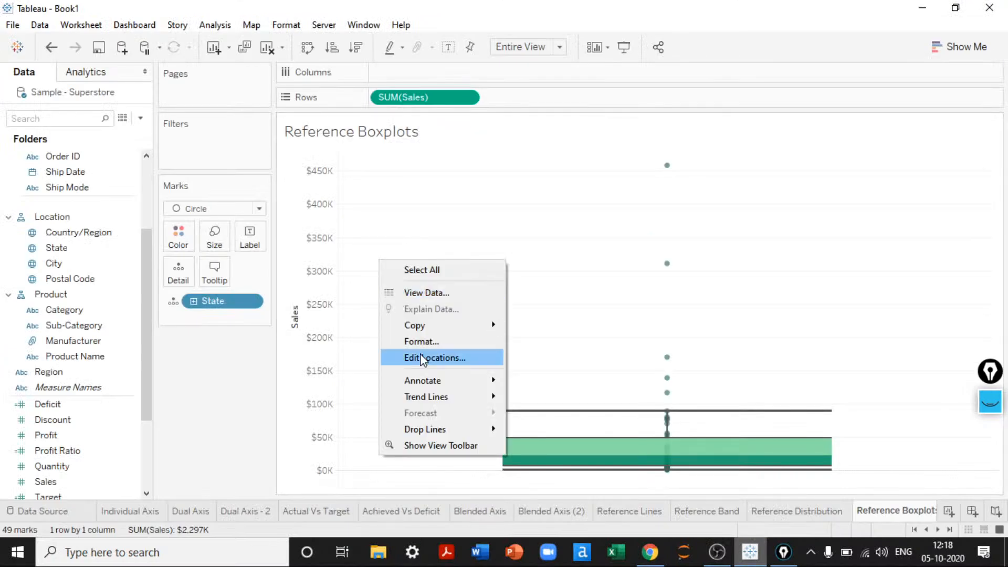
click(414, 342)
click(126, 97)
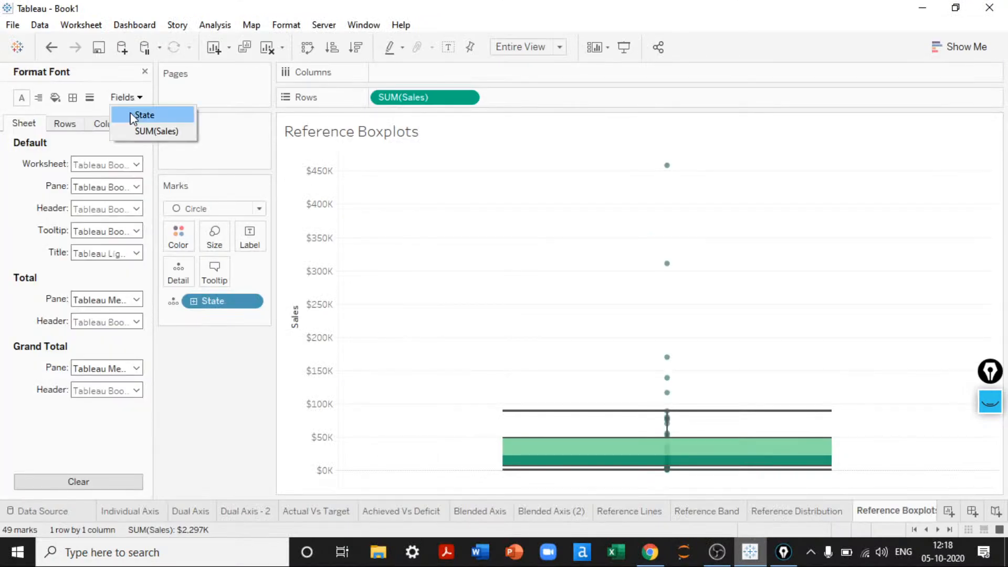
click(72, 97)
click(72, 97)
click(89, 97)
click(71, 124)
click(102, 164)
click(109, 185)
click(103, 185)
click(101, 210)
click(105, 274)
click(108, 287)
click(128, 297)
click(21, 297)
click(98, 297)
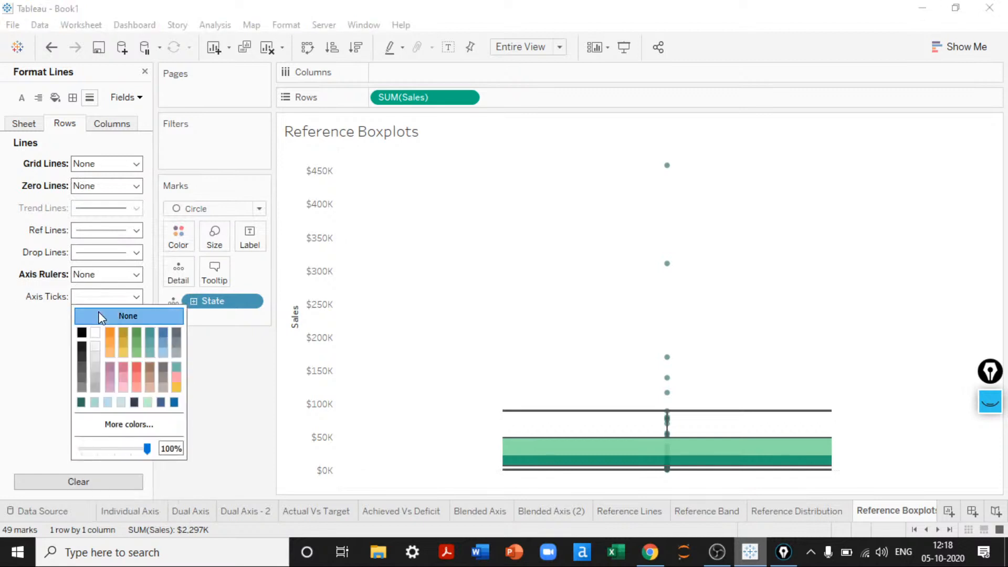
click(99, 315)
Set the column zero lines, axis rulers and axis ticks of the chart to None
click(112, 123)
click(97, 189)
click(95, 205)
click(107, 275)
click(108, 291)
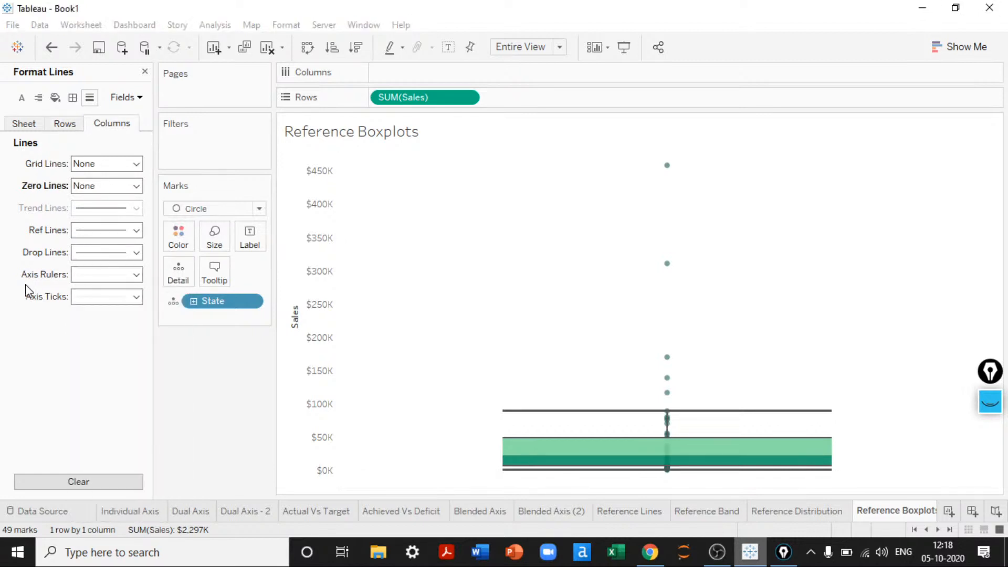
click(84, 296)
click(99, 314)
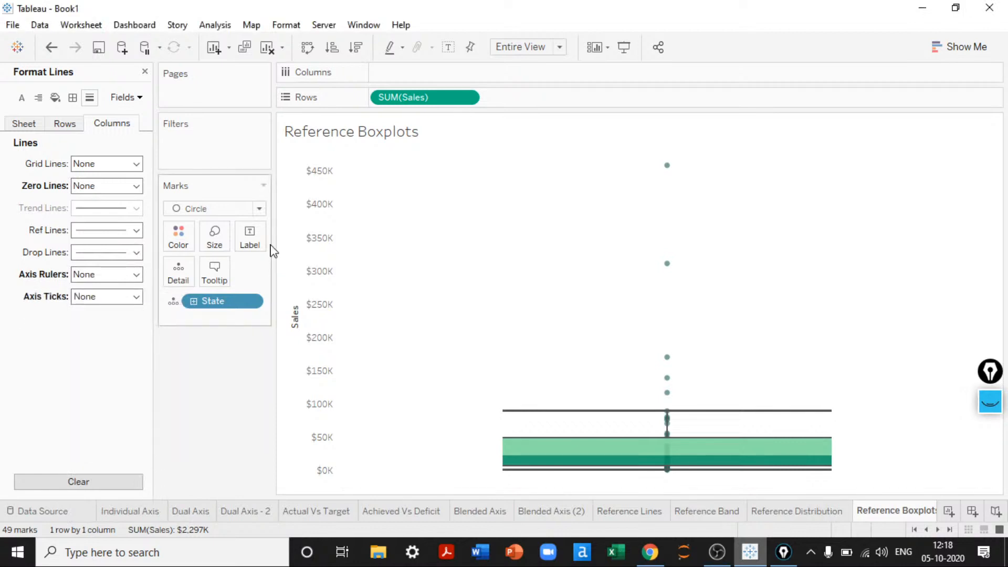
Hide the Sales axis header and close the line formatting
right_click(302, 238)
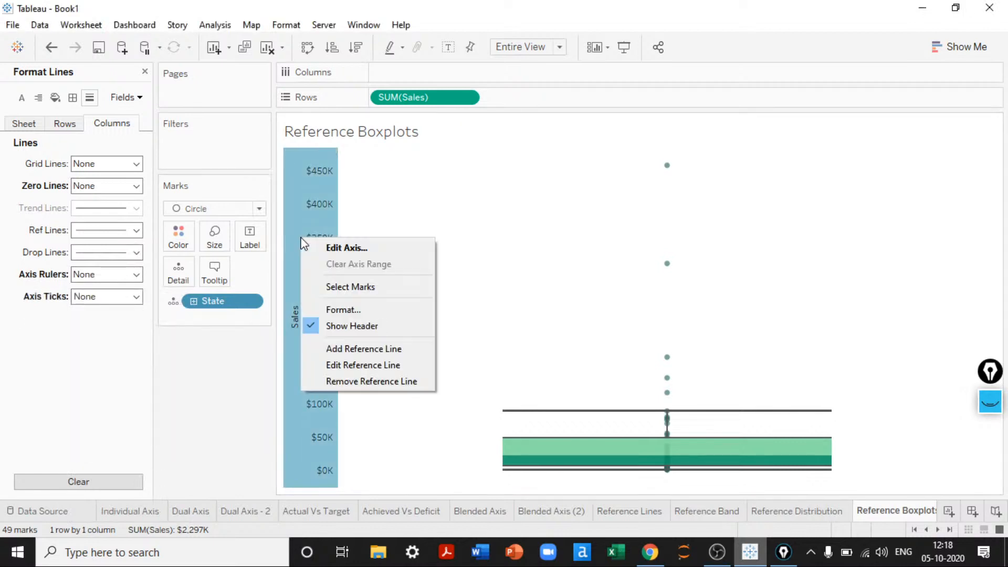
click(350, 325)
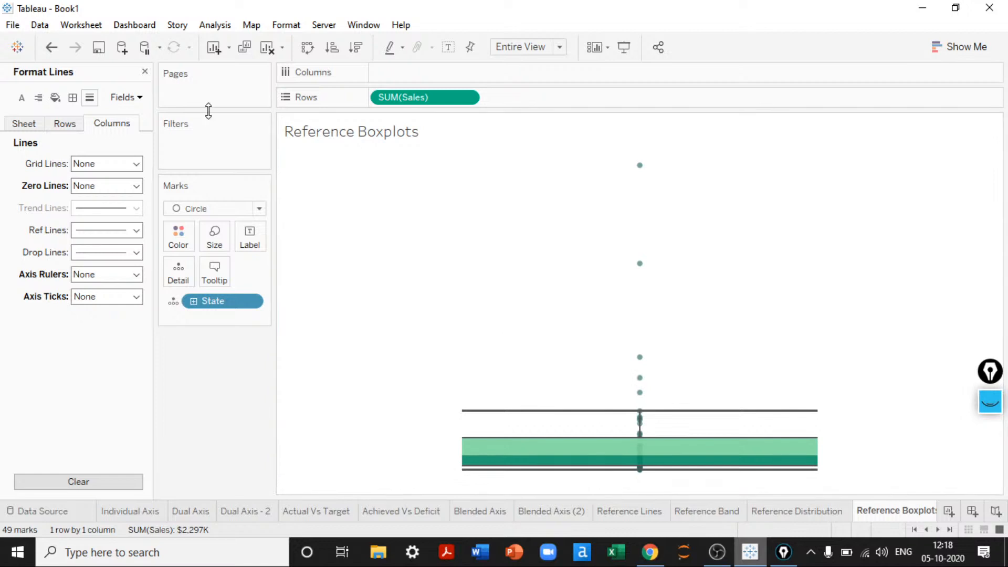
click(145, 71)
Add Sales as the label of the state circles
click(128, 247)
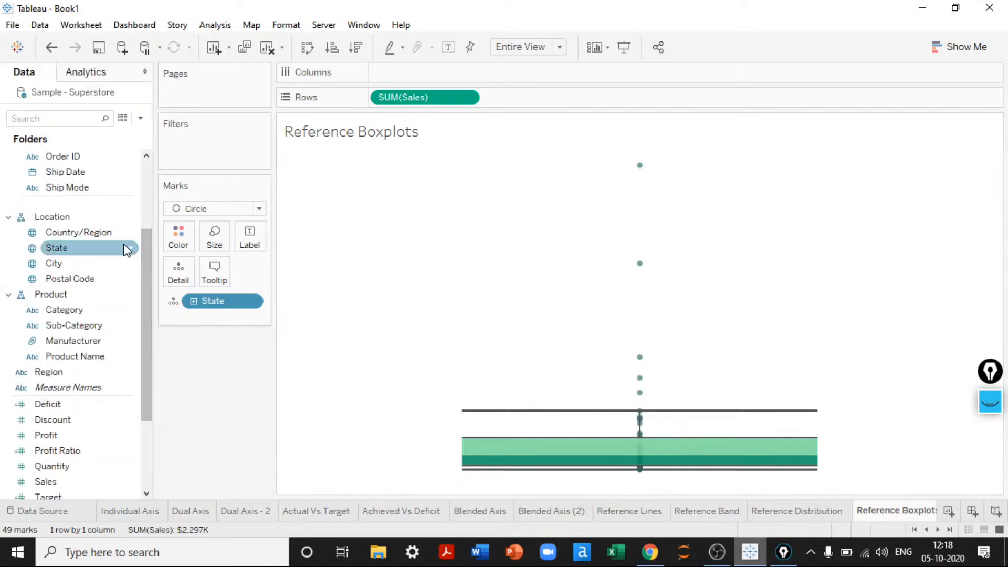
scroll(106, 315, up, 2)
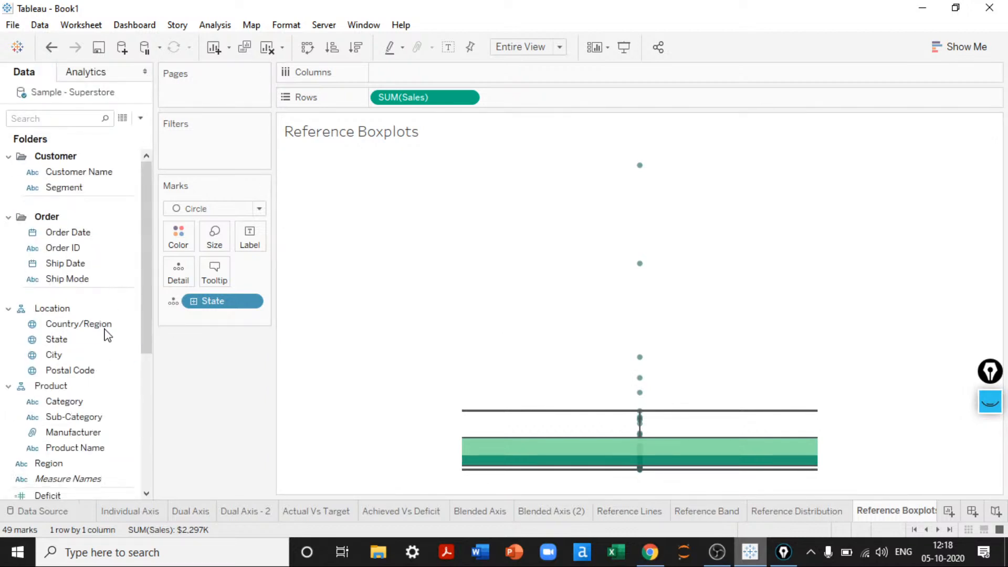
scroll(103, 344, down, 3)
drag(46, 451, 249, 239)
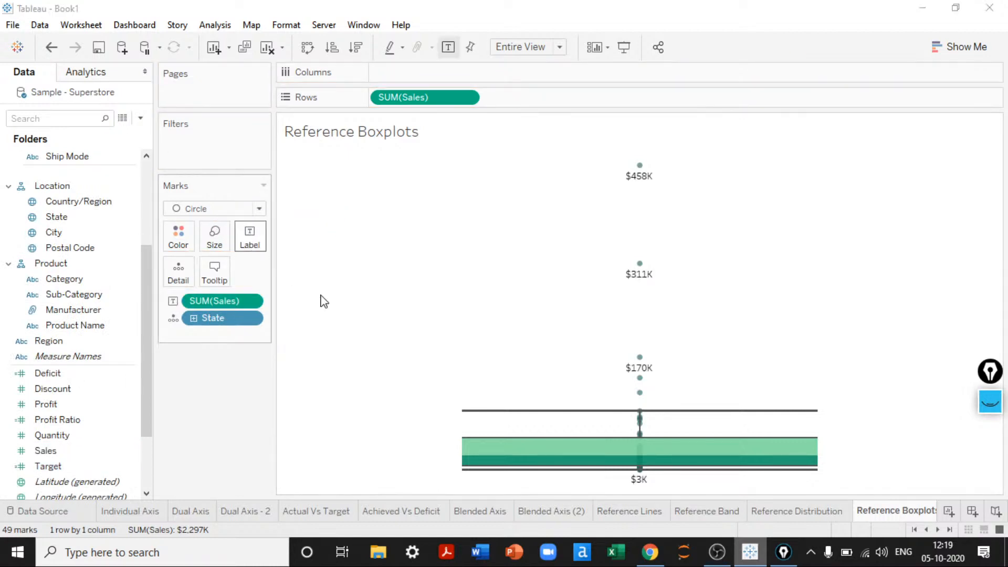
Format the Sales labels as 7 pt, black and bold
click(250, 238)
click(328, 333)
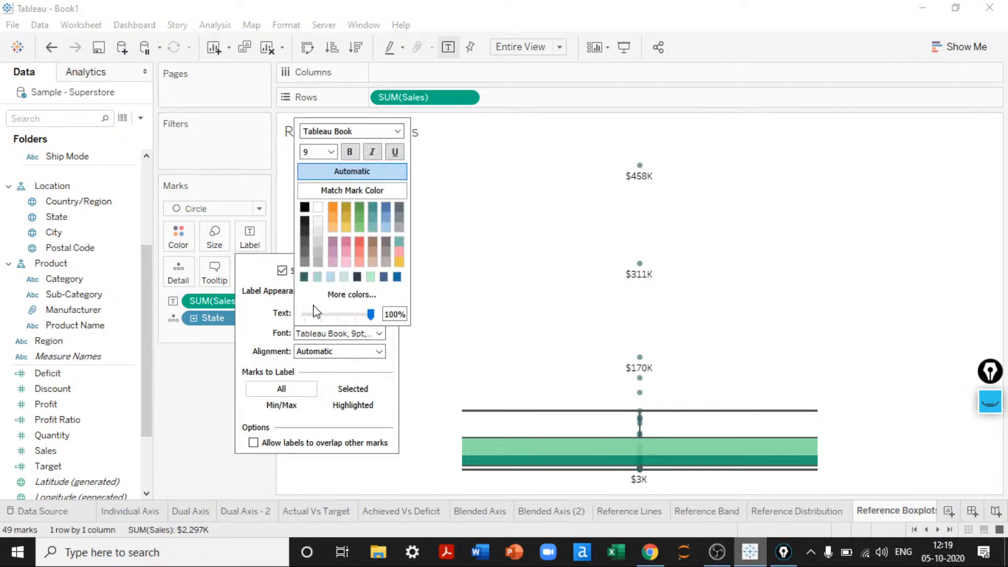
double_click(317, 153)
text(7)
key(Return)
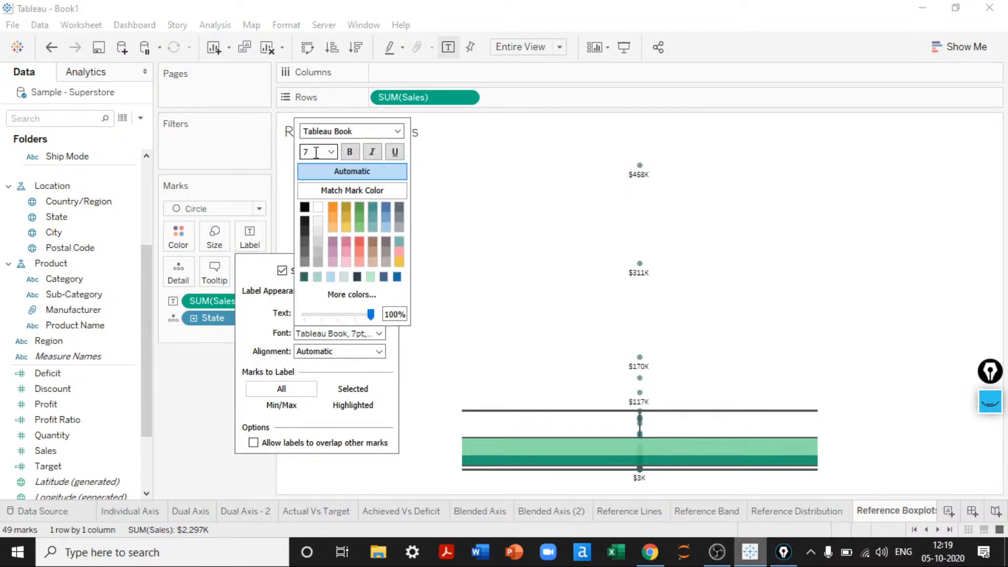
click(305, 207)
click(349, 152)
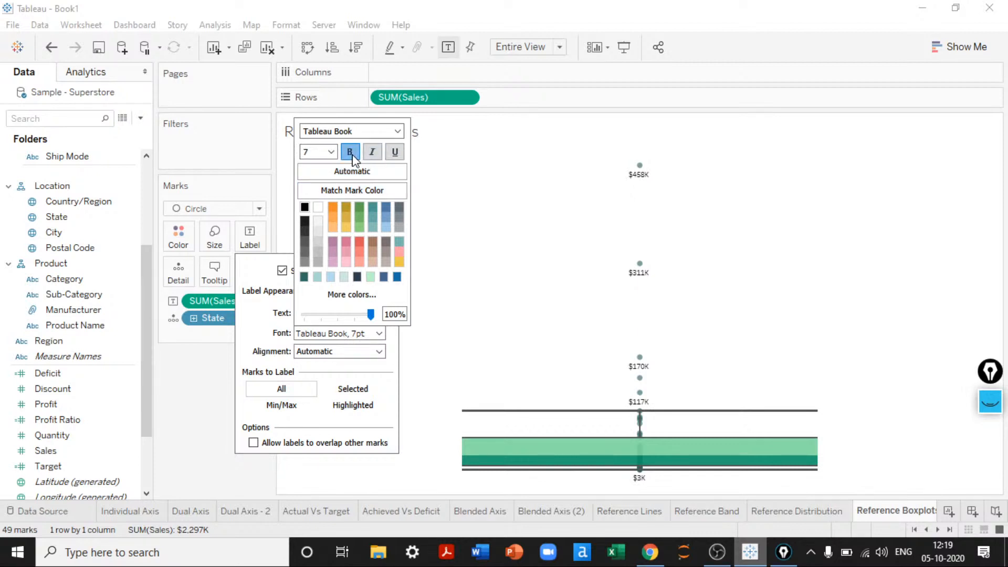
click(508, 219)
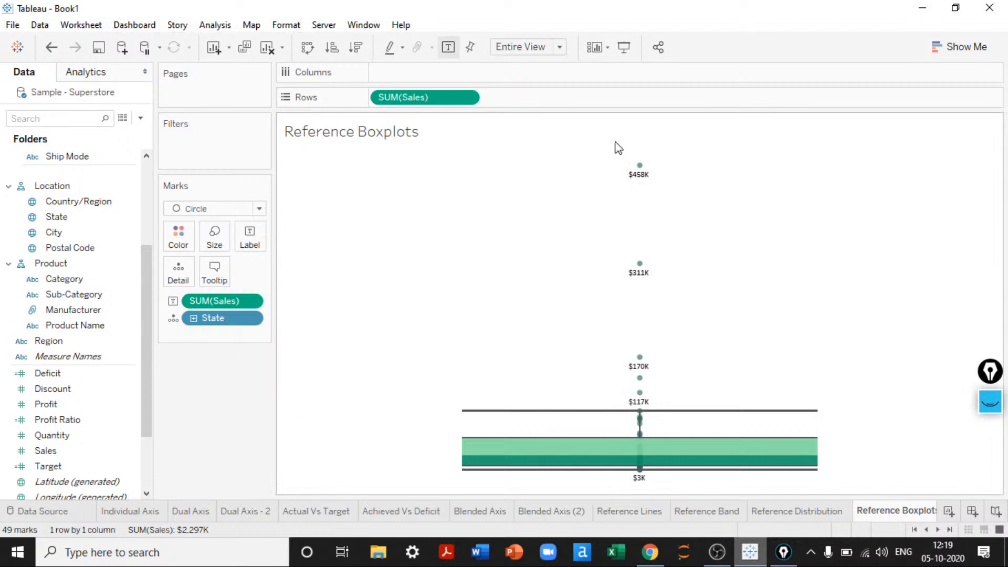
View the finished box plot in presentation mode and page back through the reference sheets to Blended Axis
click(624, 48)
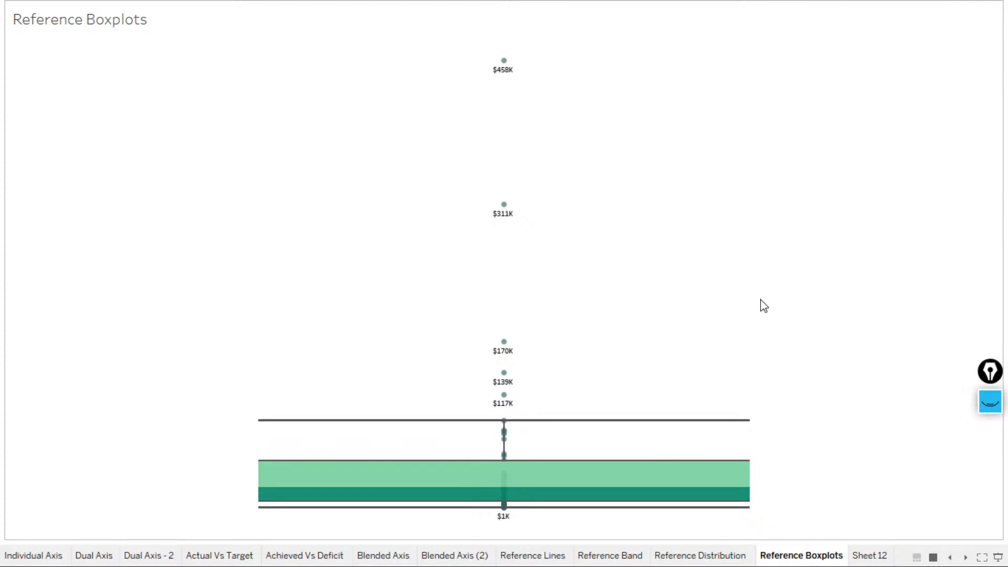
key(ctrl+shift+Tab)
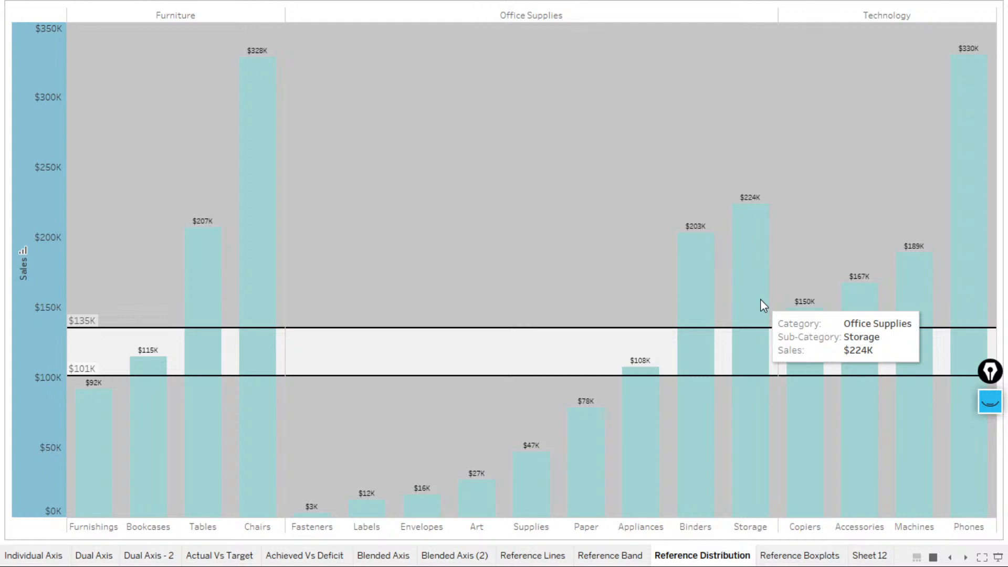
key(ctrl+shift+Tab)
key(ctrl+shift+Tab)
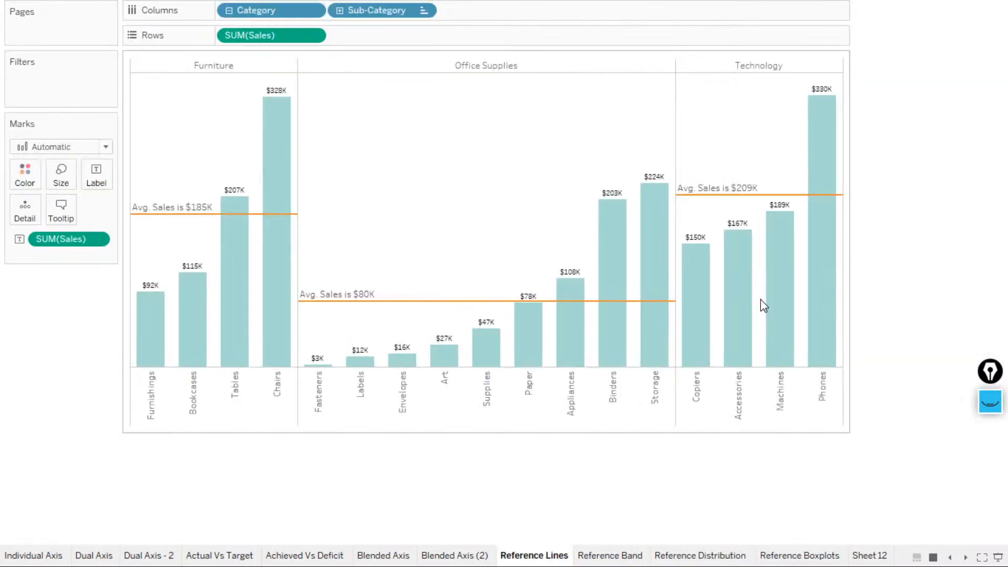
key(ctrl+shift+Tab)
key(ctrl+shift+Tab)
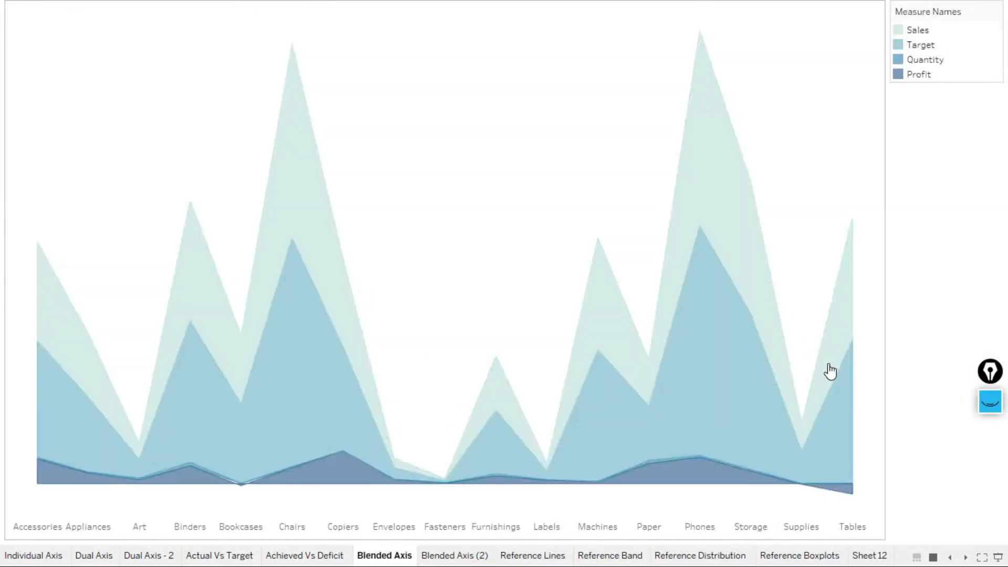
Review the Reference Lines, Reference Band and Reference Distribution charts in order in presentation mode
key(ctrl+Tab)
key(ctrl+Tab)
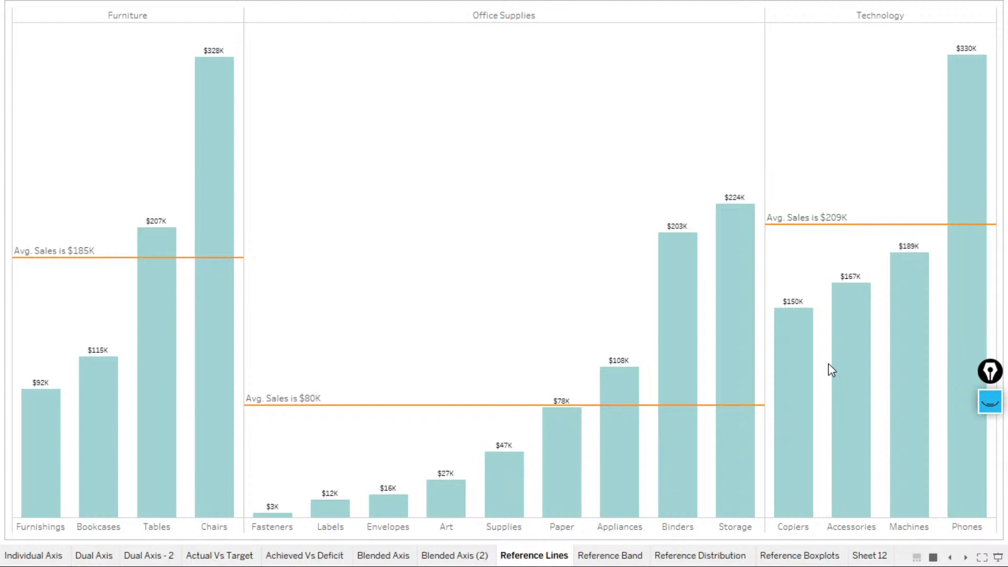
key(ctrl+Tab)
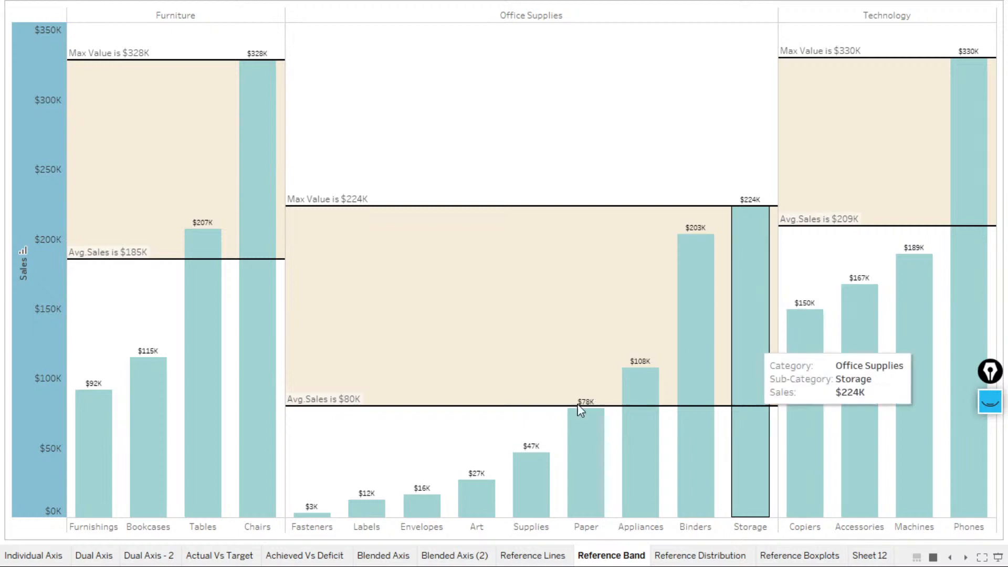
click(412, 208)
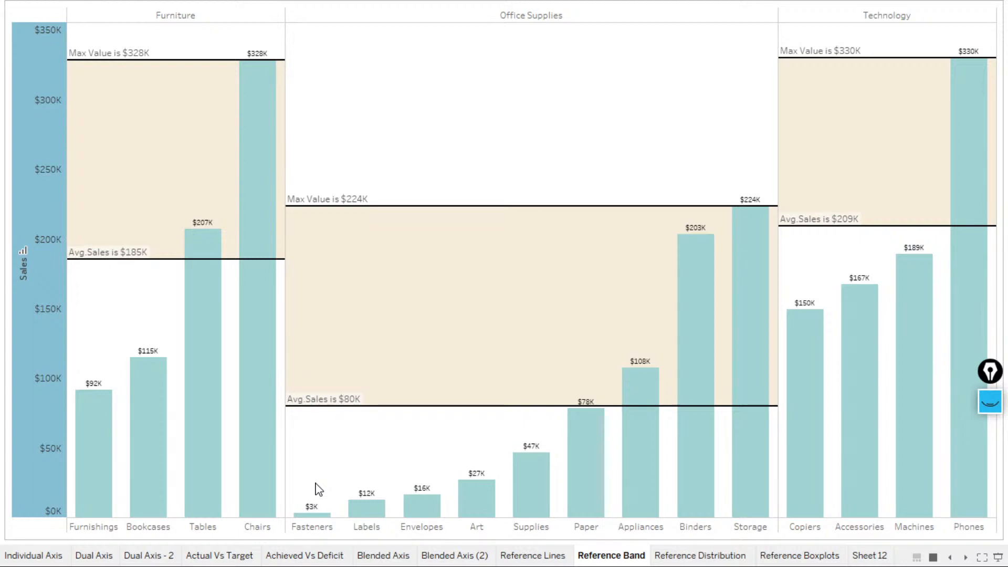
key(ctrl+Tab)
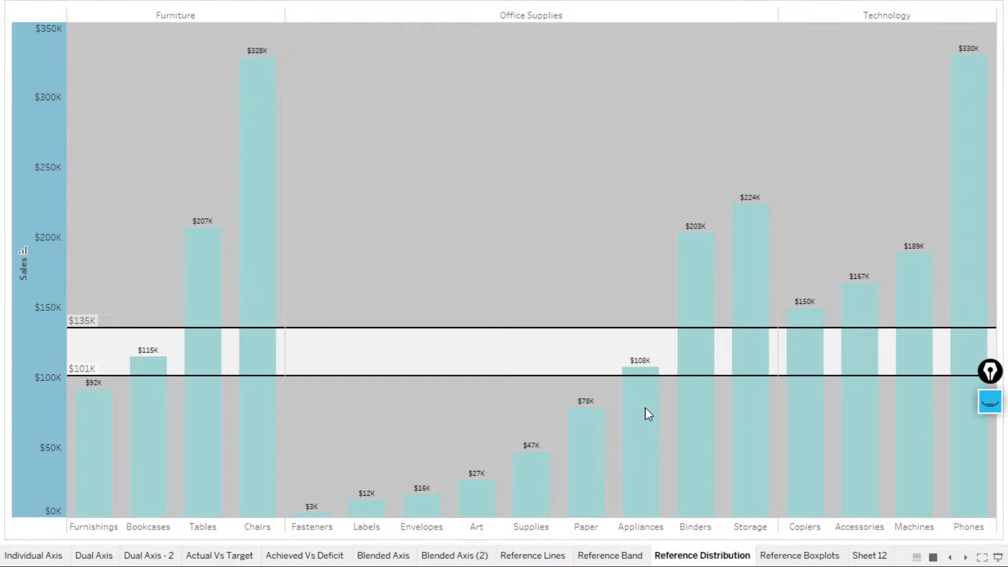
Show the desktop briefly, return to the Reference Distribution chart and leave presentation mode
key(super+d)
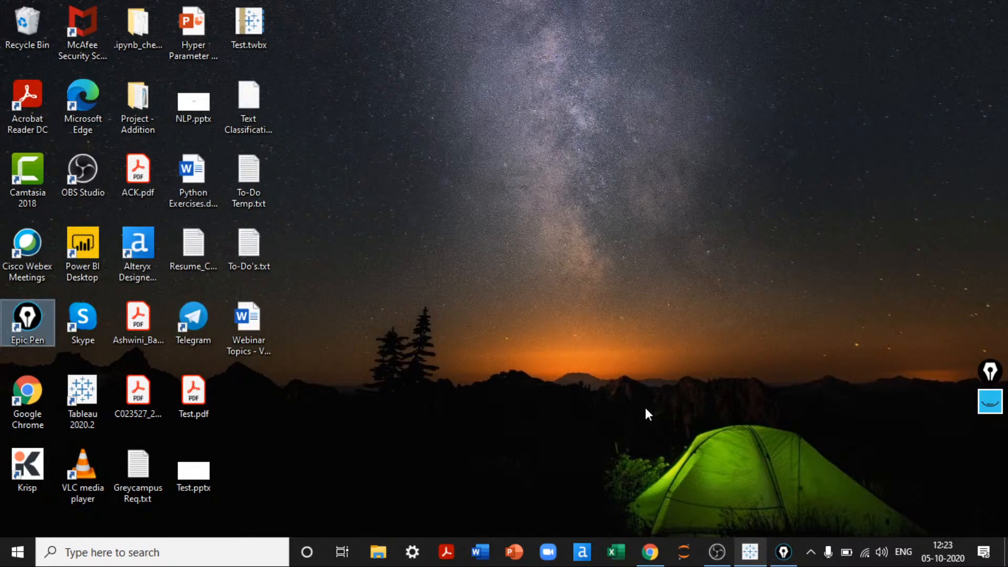
click(648, 558)
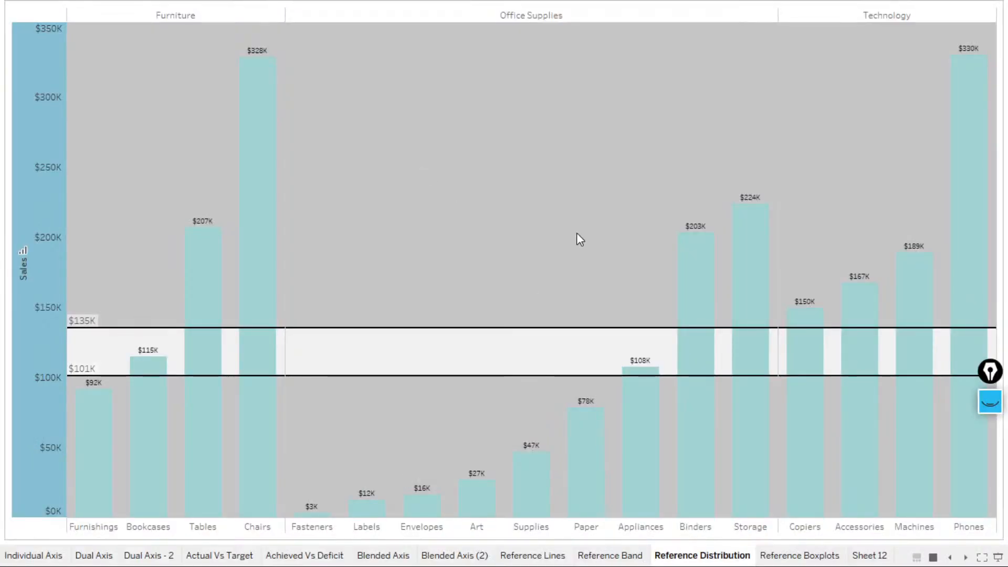
key(Escape)
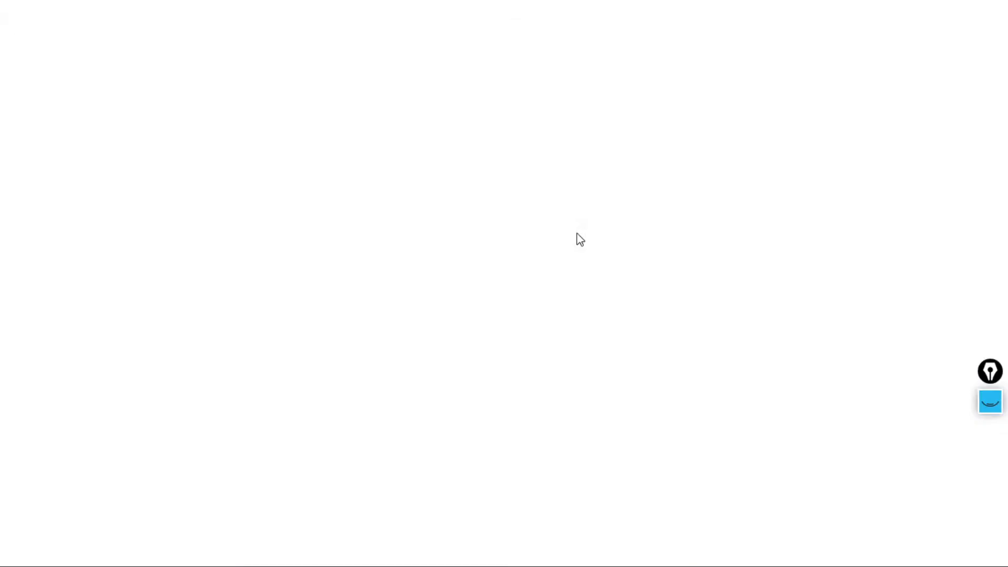